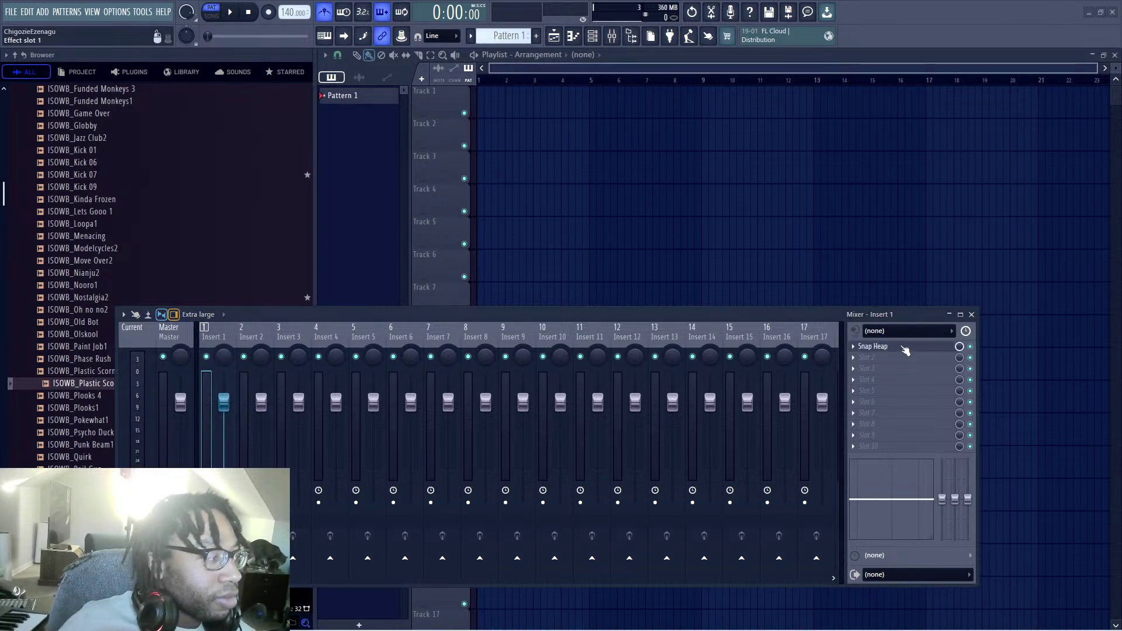
Step: Open the Snap Heap effect on mixer Insert 1, shrink its oversized window and place it over the mixer
mouse_move(1121, 6)
left_mouse_down()
mouse_move(1121, 144)
mouse_move(927, 97)
mouse_move(911, 104)
mouse_move(928, 13)
mouse_move(885, 11)
mouse_move(1121, 11)
left_mouse_up()
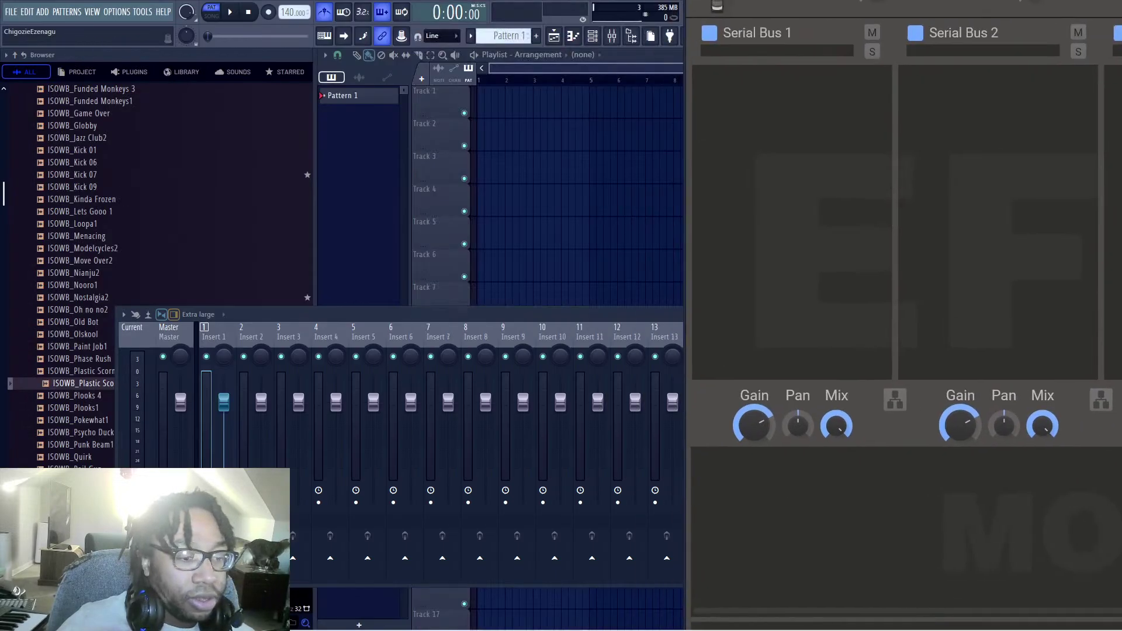
left_click_drag(1121, 630, 1121, 393)
left_click_drag(1121, 3, 872, 26)
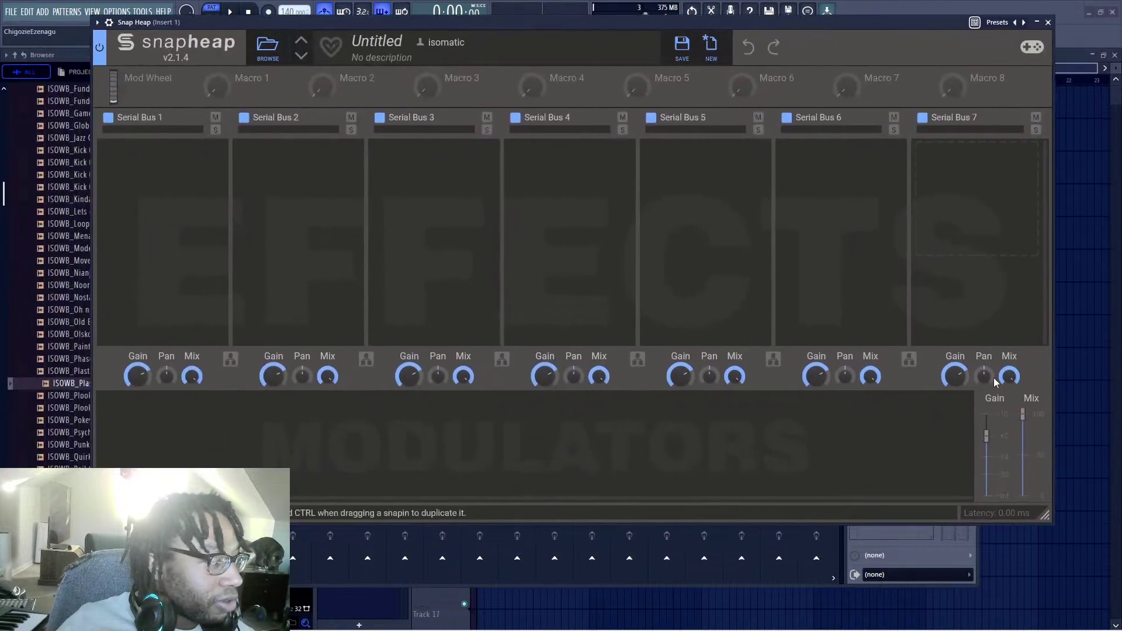
left_click_drag(1045, 518, 828, 428)
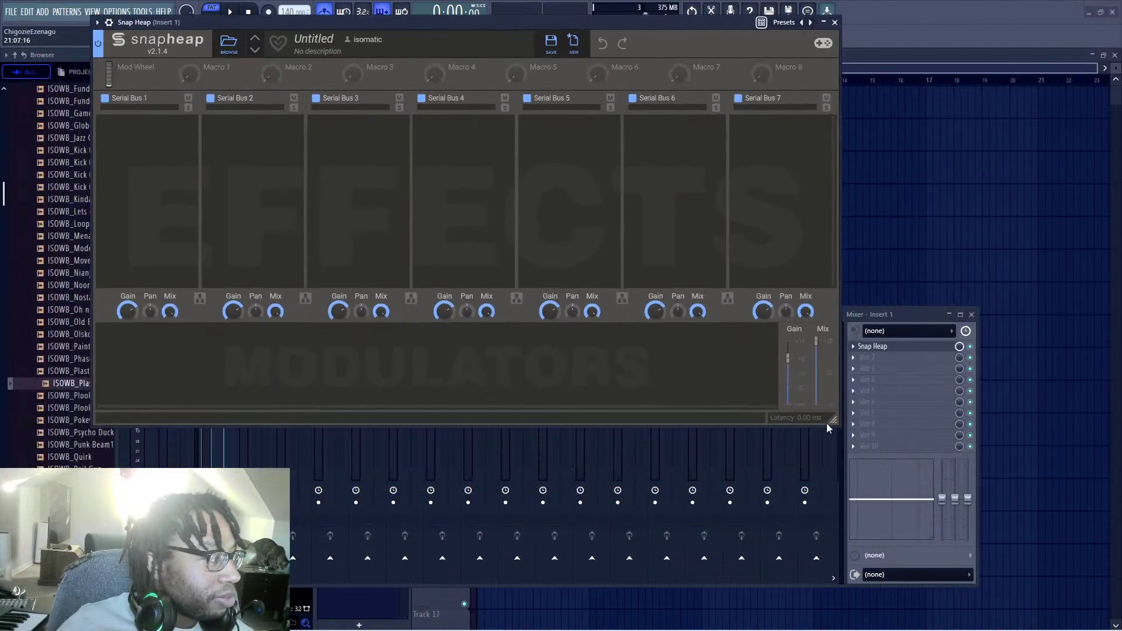
left_click_drag(588, 22, 697, 79)
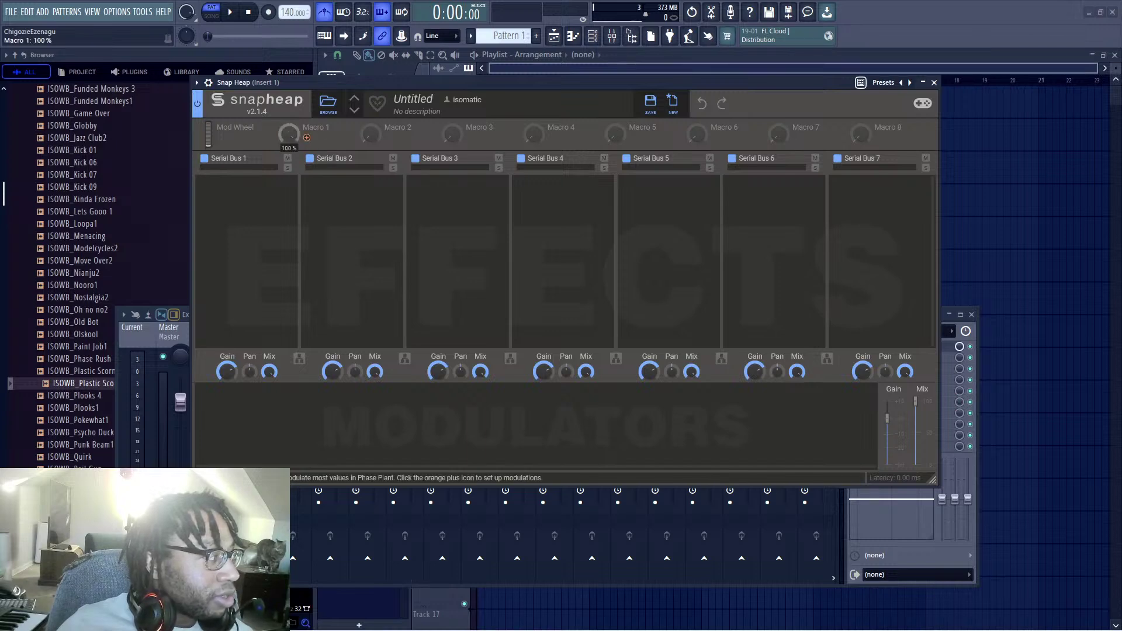
Step: Try turning Snap Heap's Macro 1 knob to 100%
left_click_drag(285, 135, 285, 137)
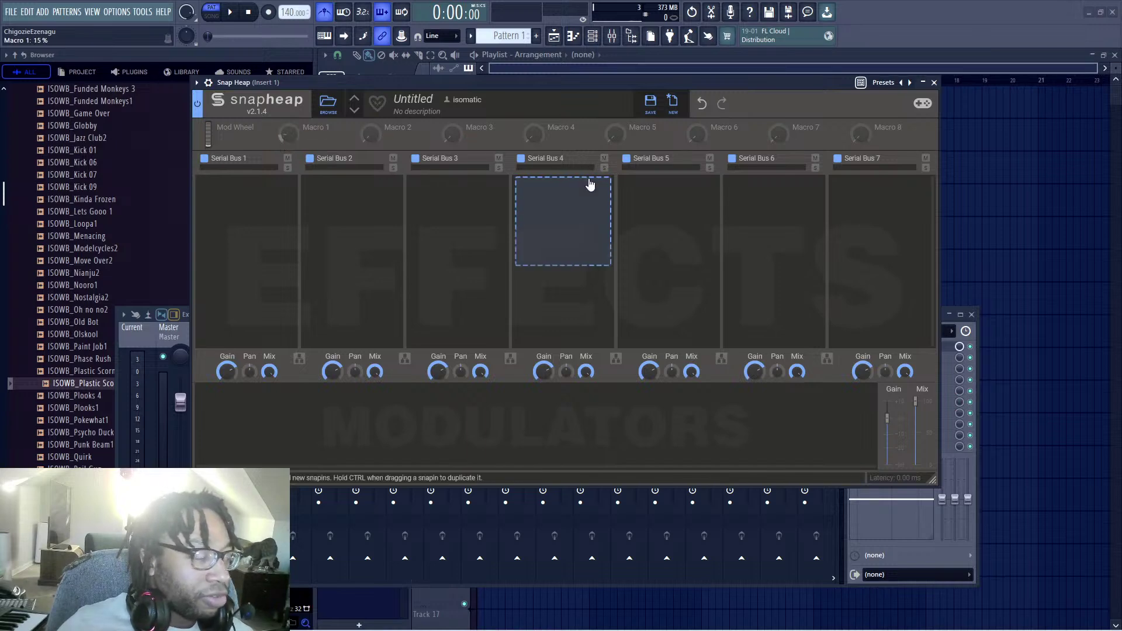
double_click(292, 139)
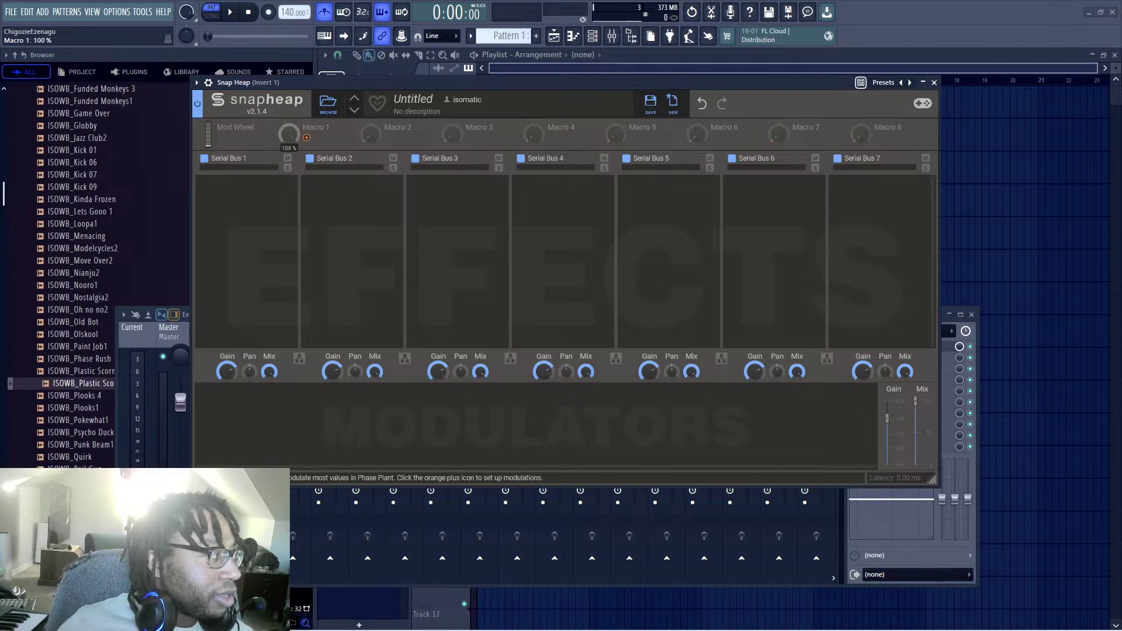
left_click_drag(310, 81, 437, 138)
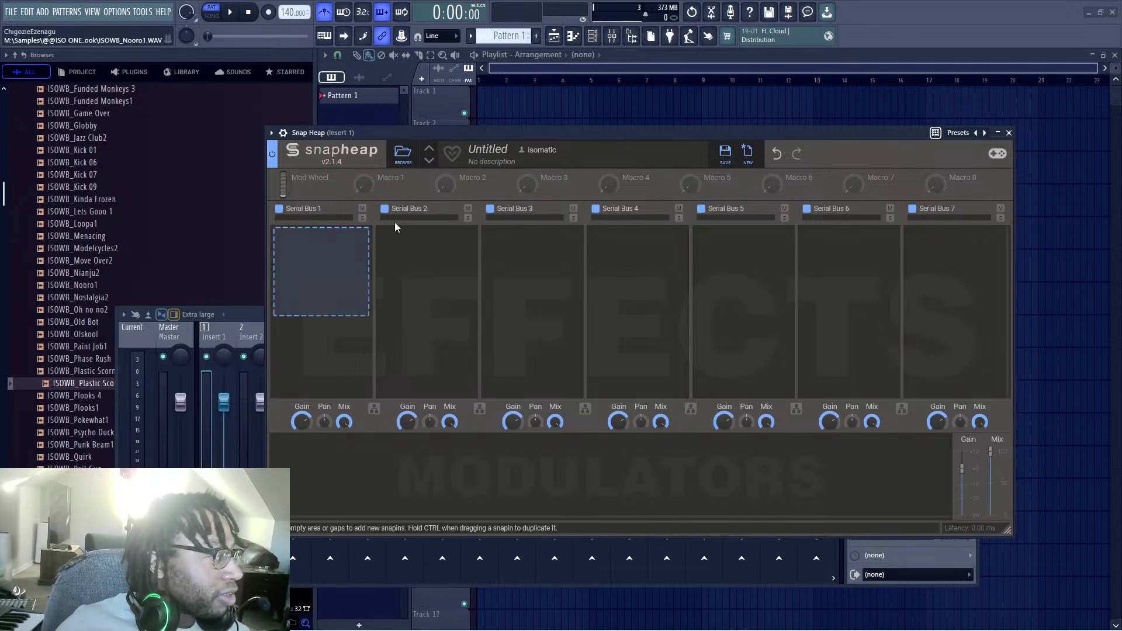
left_click(370, 178)
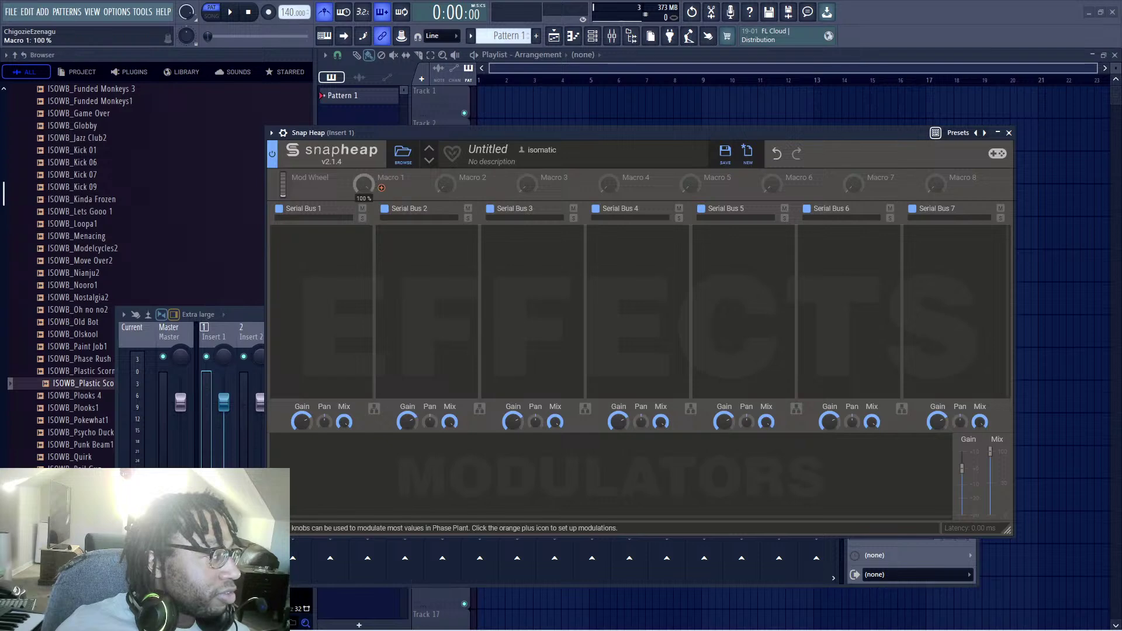
Step: Audition ISOWB_Loopa1 and ISOWB_Kick 09, and place ISOWB_Kick 09 at the start of Track 1
left_click(108, 223)
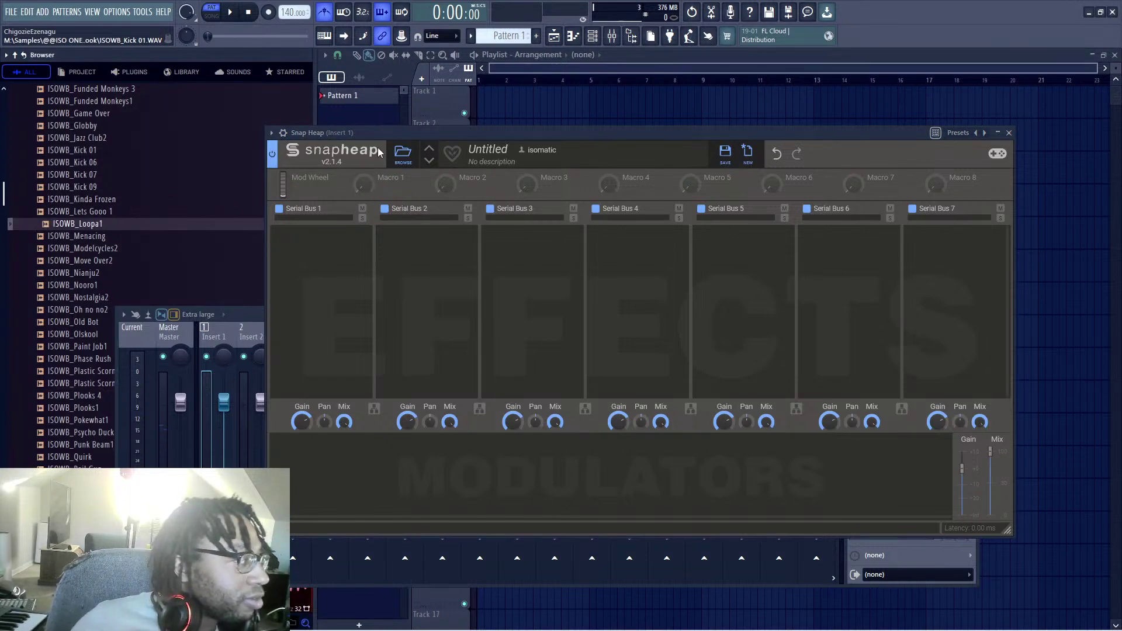
left_click(140, 188)
left_click_drag(480, 136, 606, 232)
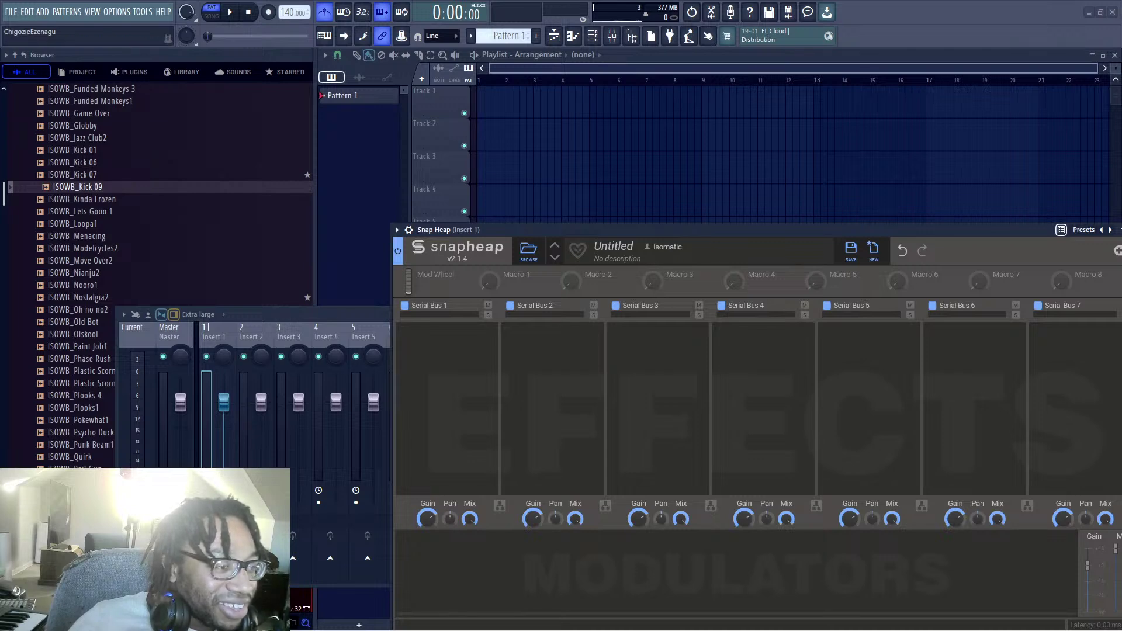
left_click_drag(115, 187, 482, 103)
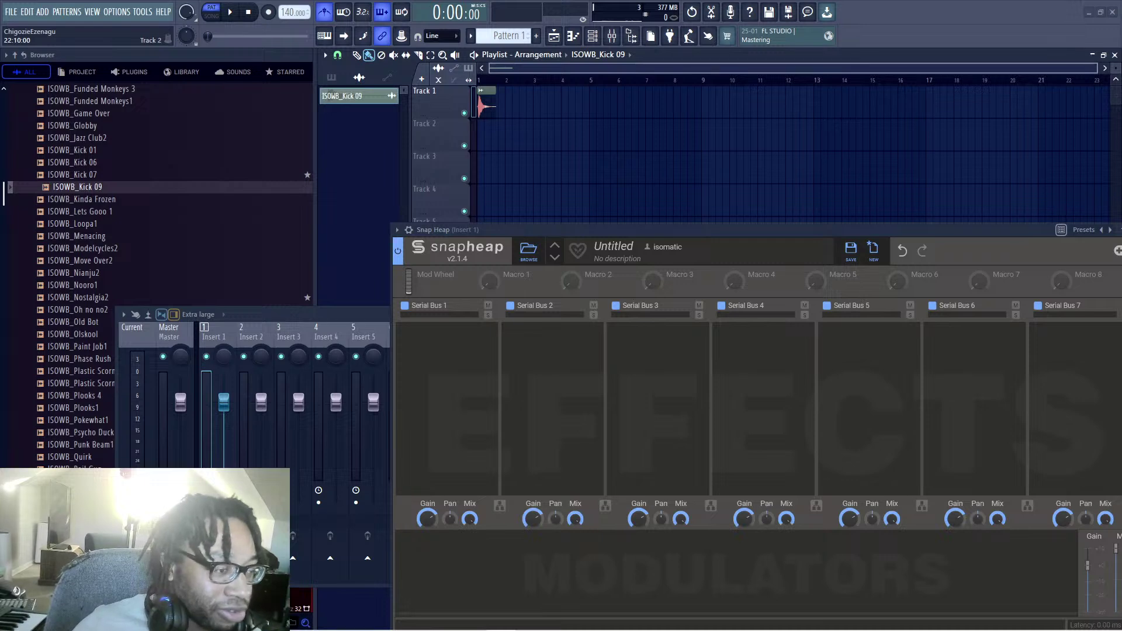
Step: Uncover the playlist, loop the section containing the kick clip, and play it in song mode
left_click_drag(720, 231, 459, 165)
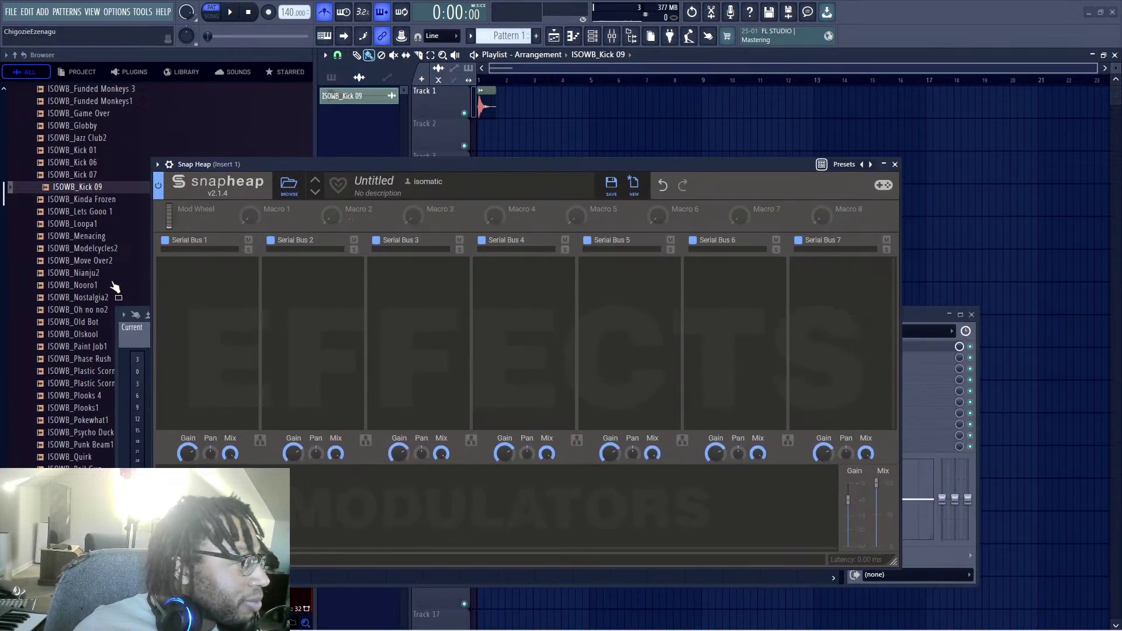
left_click(482, 96)
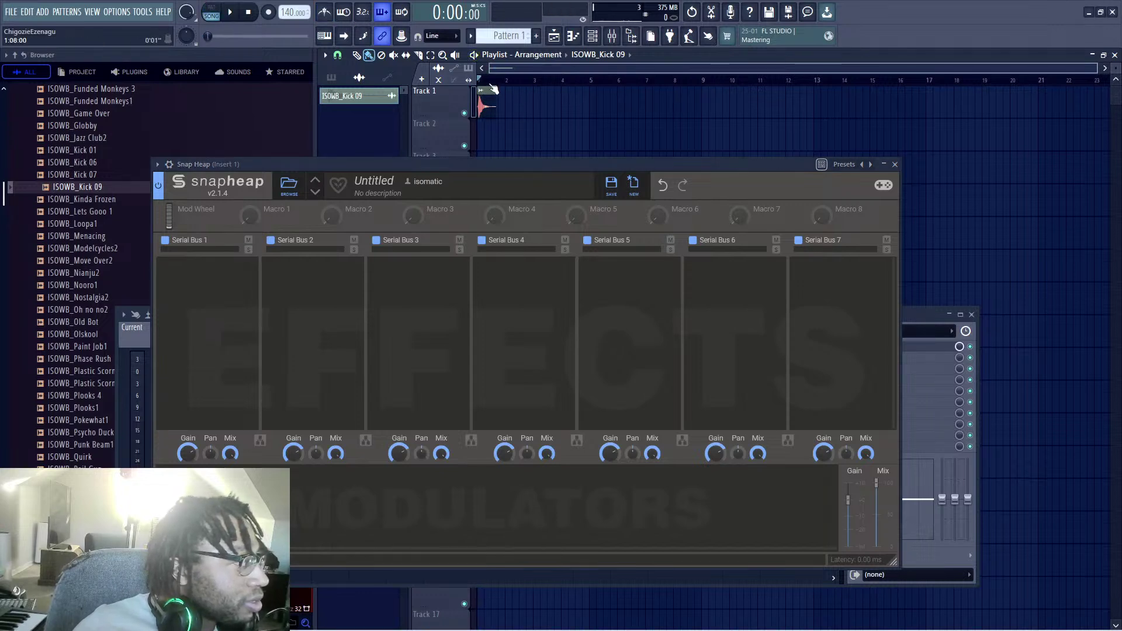
key("space")
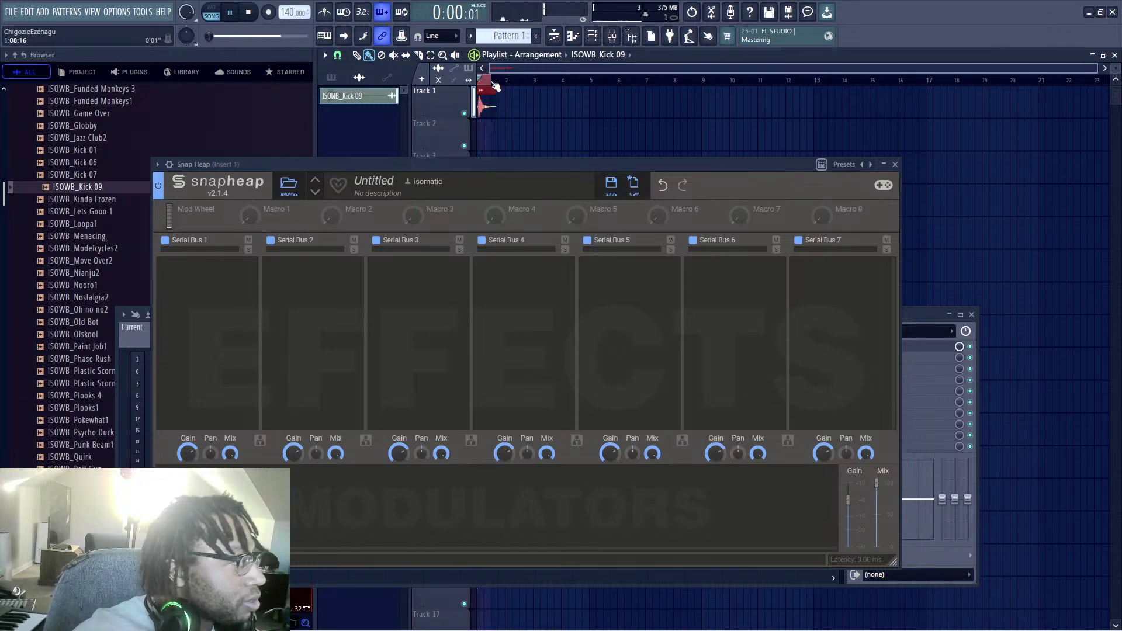
key("space")
key("space")
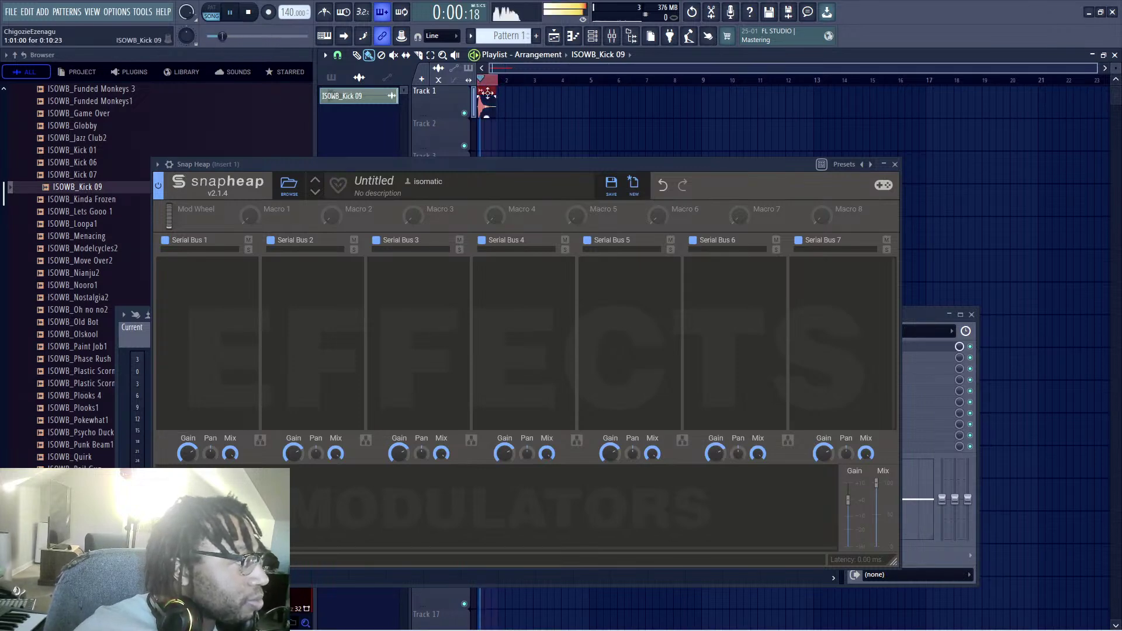
left_click_drag(466, 163, 659, 229)
key("space")
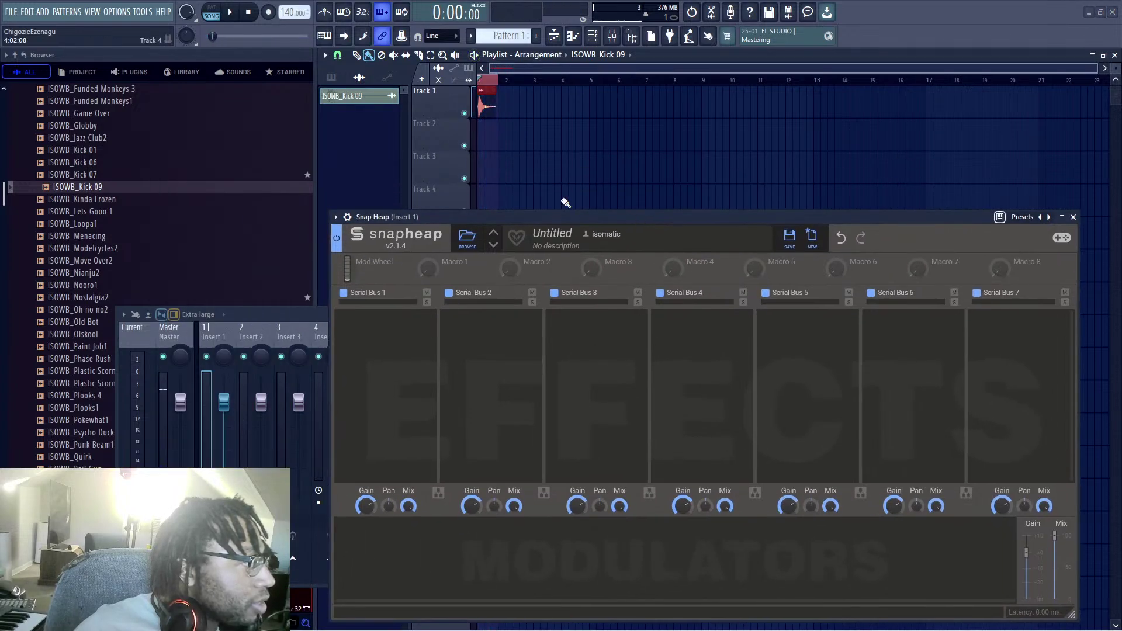
Step: Audition ISOWB_Plooks 4, ISOWB_Plooks1 and ISOWB_Pokewhat1 alongside the kick, and place ISOWB_Pokewhat1 at the start of Track 2
scroll(225, 200, "down", 4)
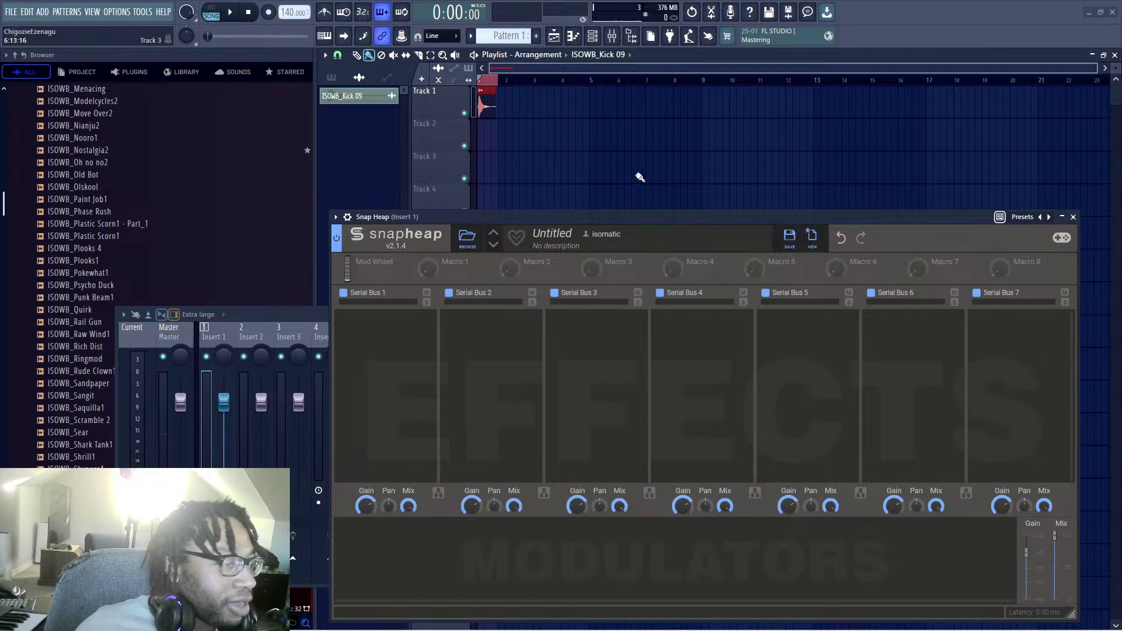
left_click(165, 250)
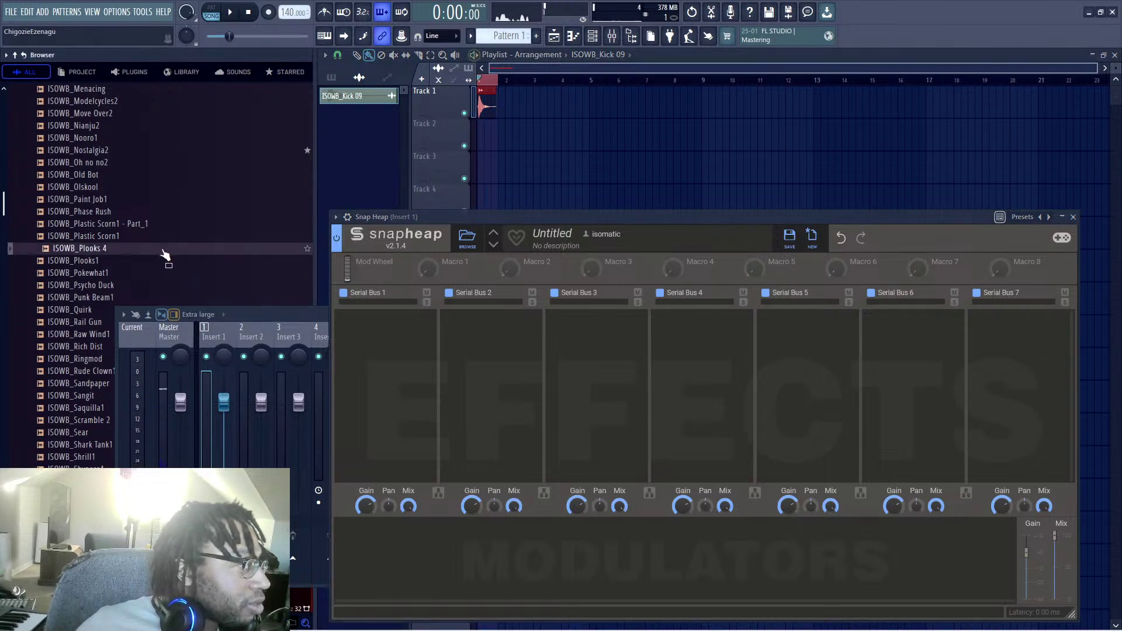
left_click(168, 260)
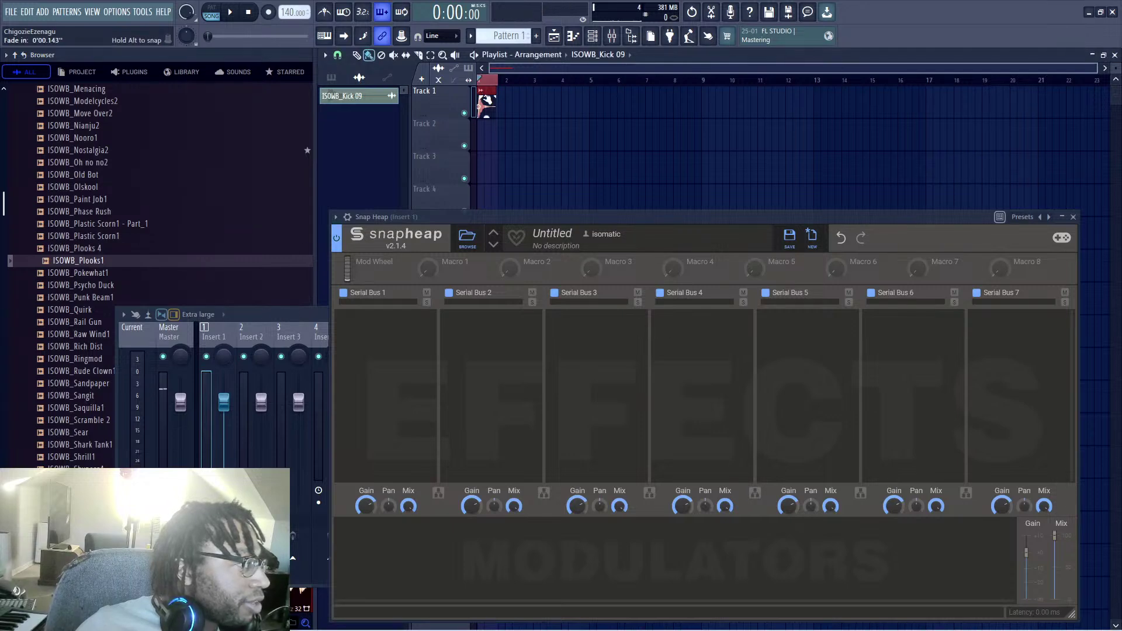
key("space")
left_click(53, 274)
left_click(65, 264)
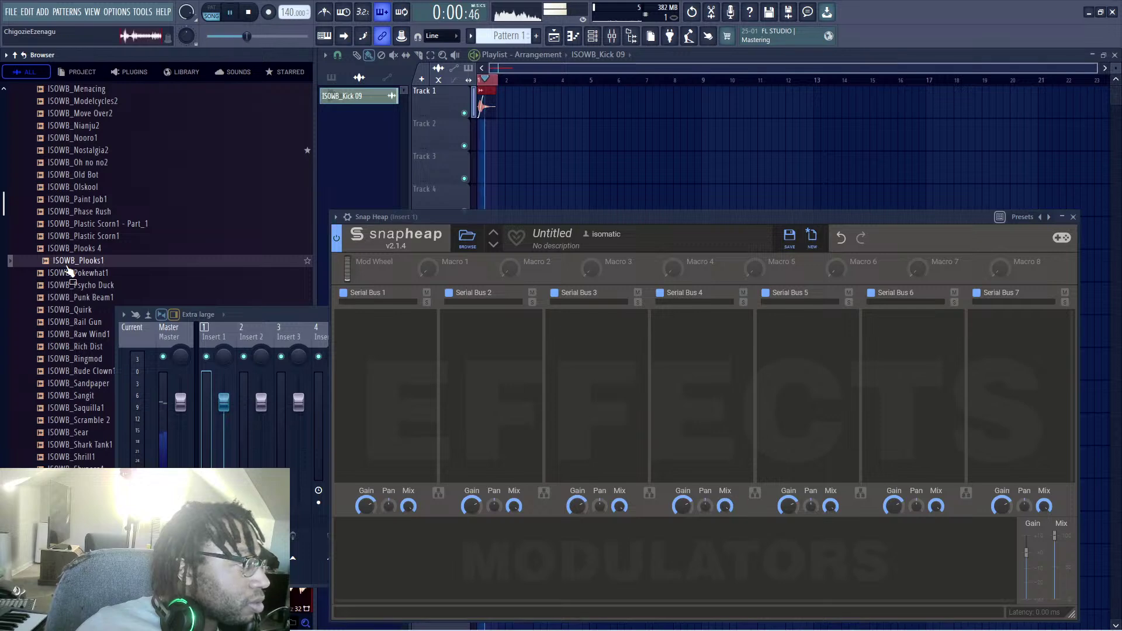
key("space")
left_click(70, 273)
left_click_drag(72, 273, 480, 146)
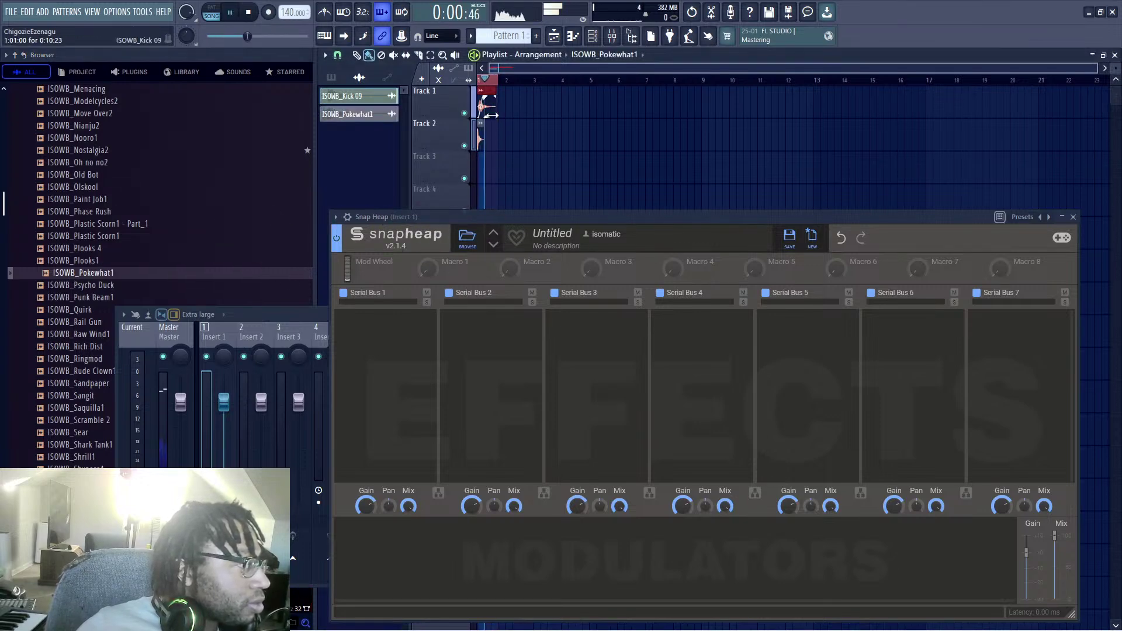
Step: Trim the ISOWB_Kick 09 clip to the length of the ISOWB_Pokewhat1 clip and play both together
left_click_drag(1094, 67, 689, 67)
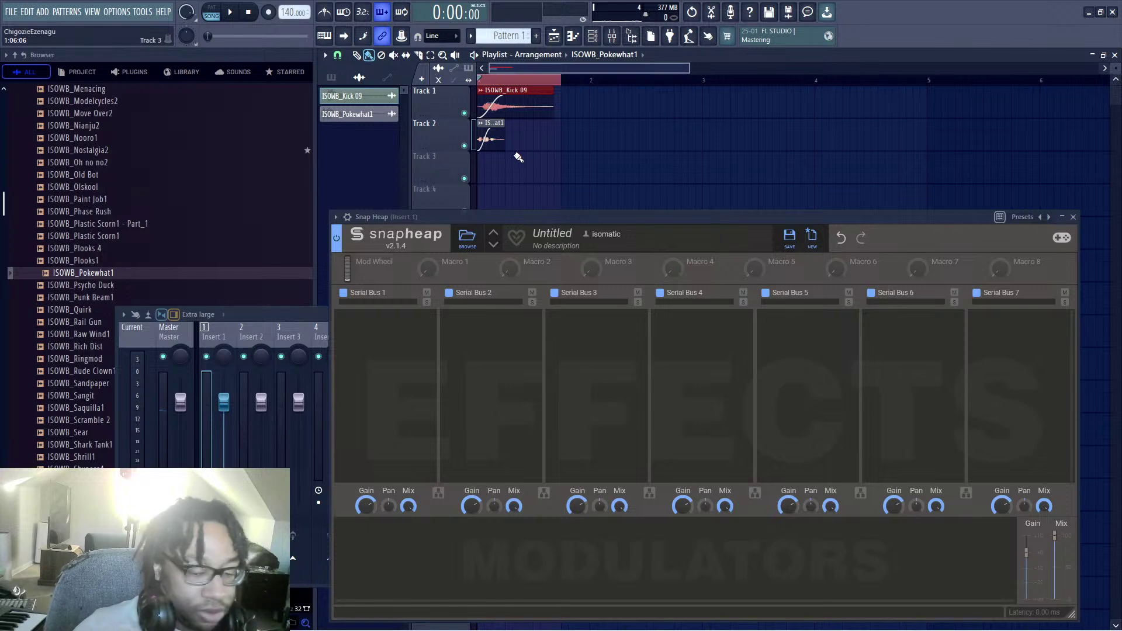
left_click_drag(552, 97, 505, 98)
key("space")
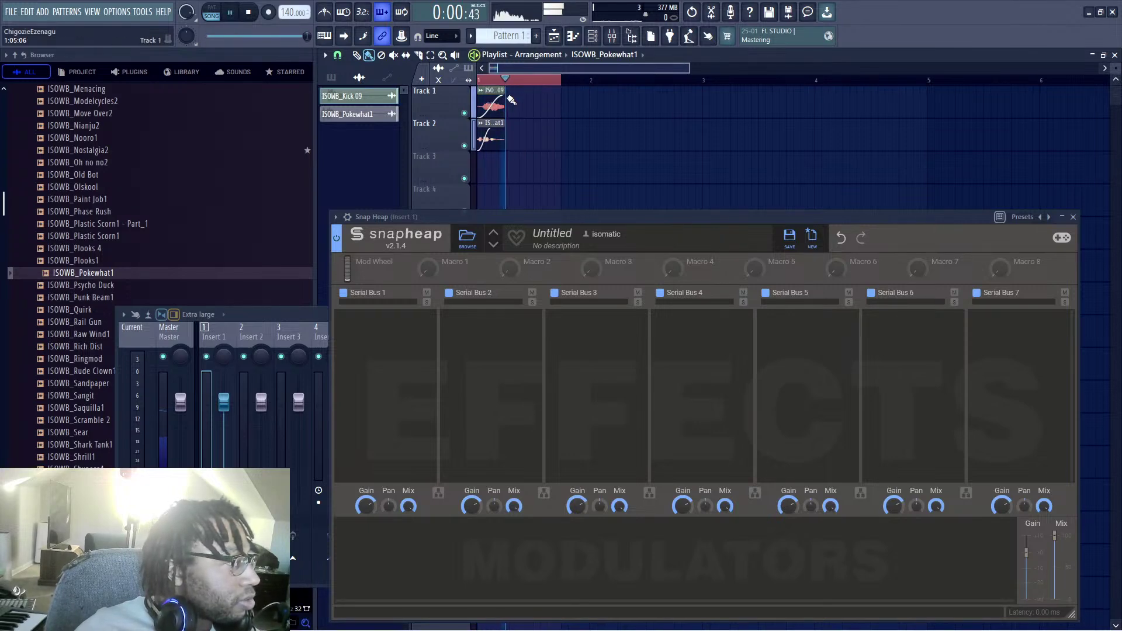
key("space")
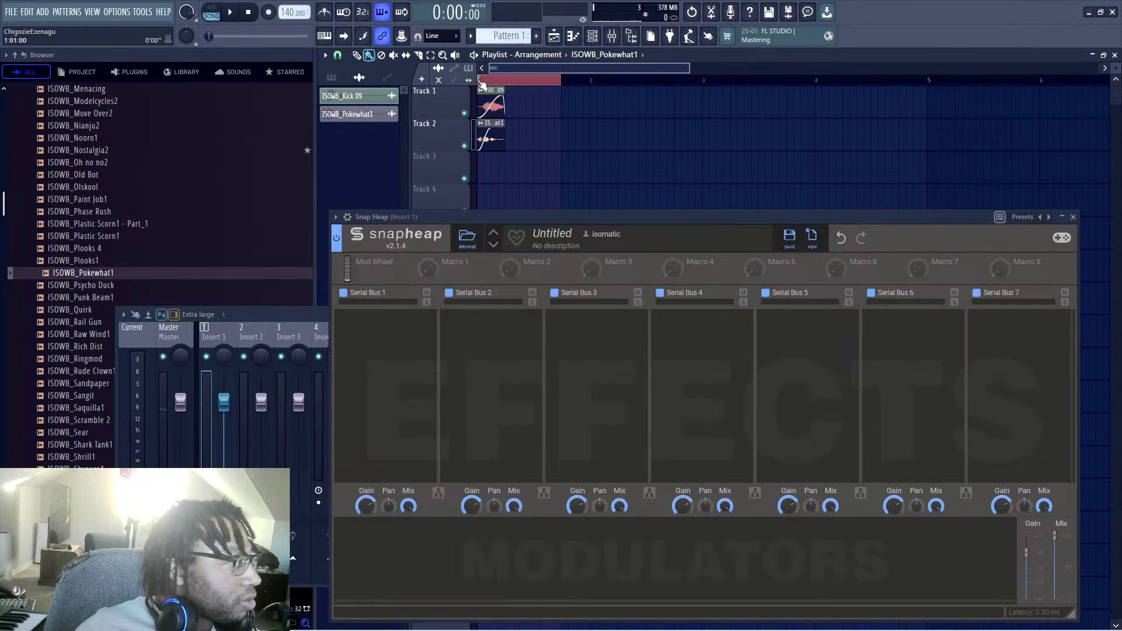
Step: Shorten the loop region to the end of the two trimmed clips and listen to the loop
left_click_drag(480, 81, 505, 82)
key("space")
key("space")
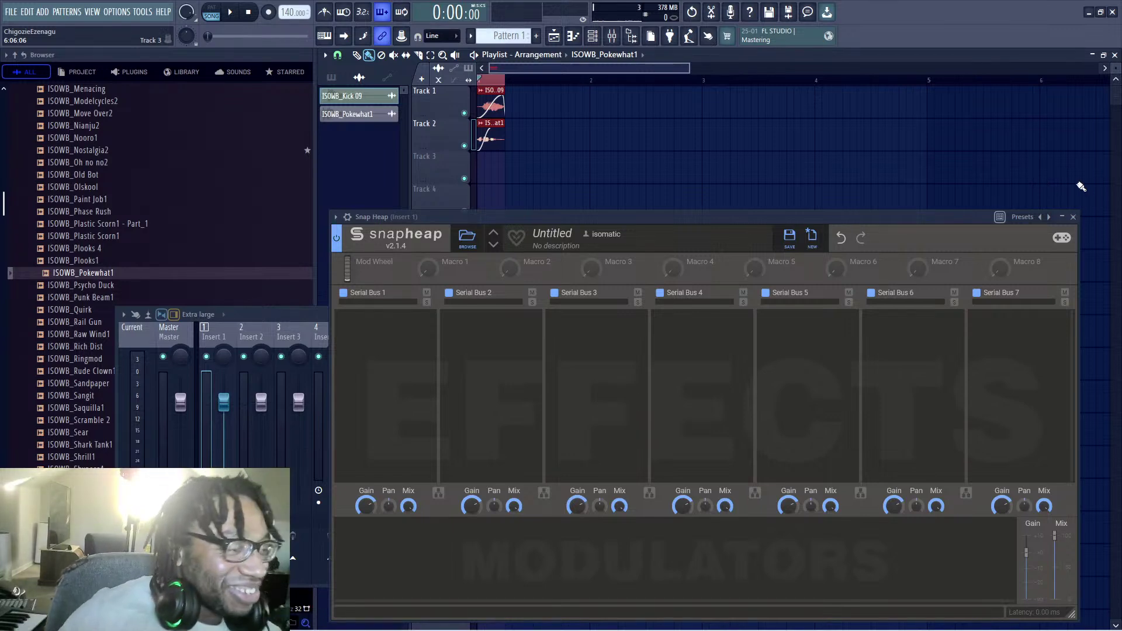
left_click_drag(726, 220, 698, 139)
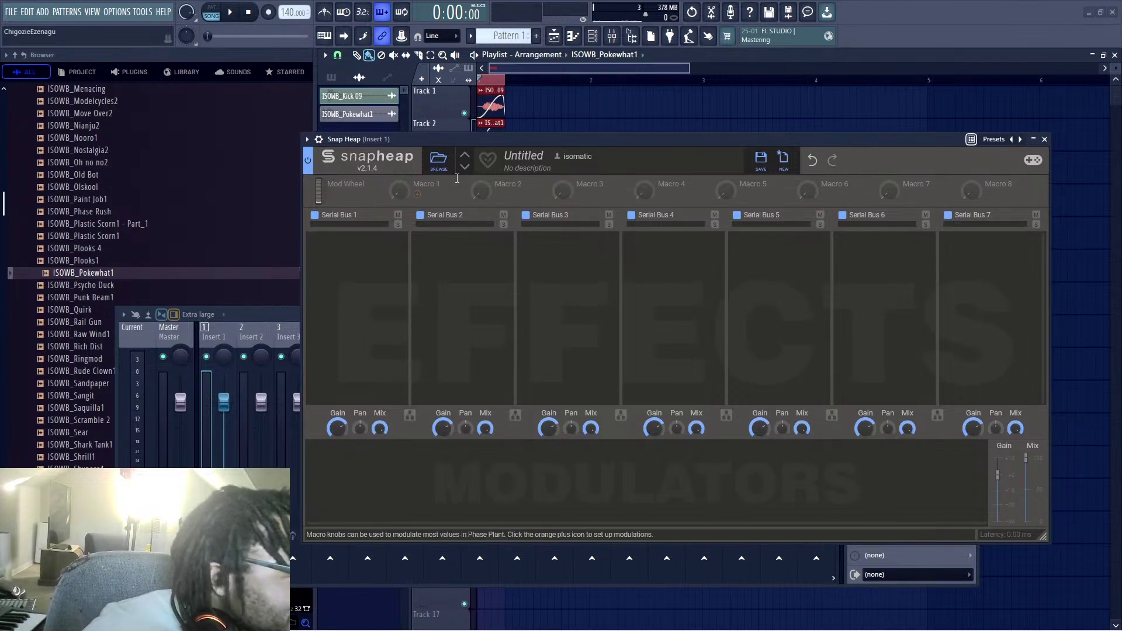
left_click_drag(471, 139, 533, 187)
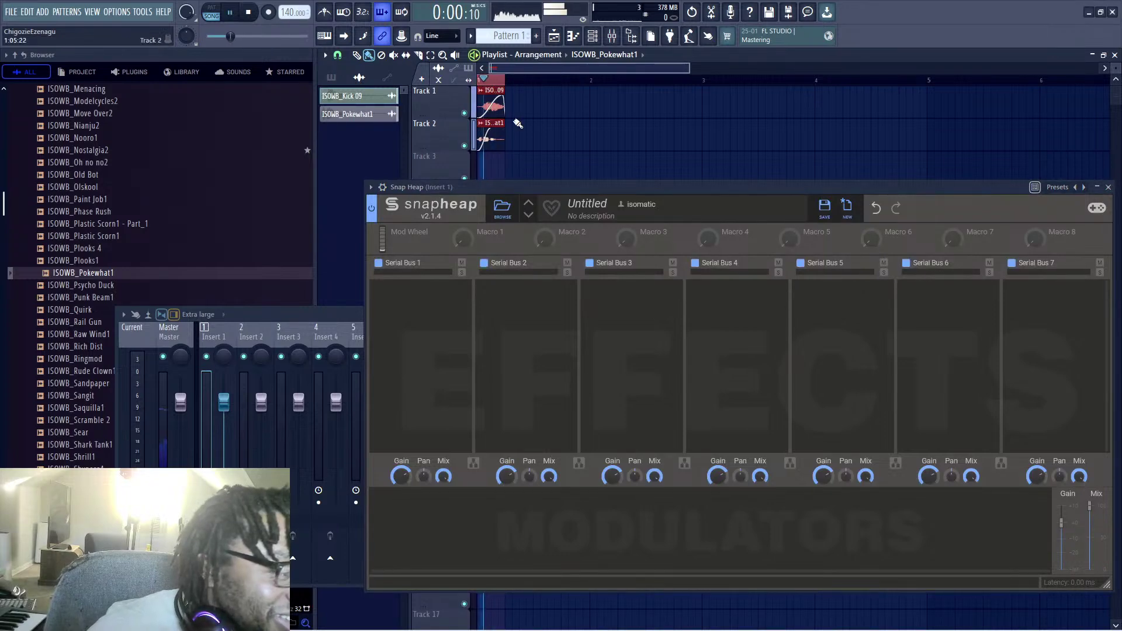
key("space")
Step: Add a nested Snap Heap effect to Serial Bus 1
left_click(433, 309)
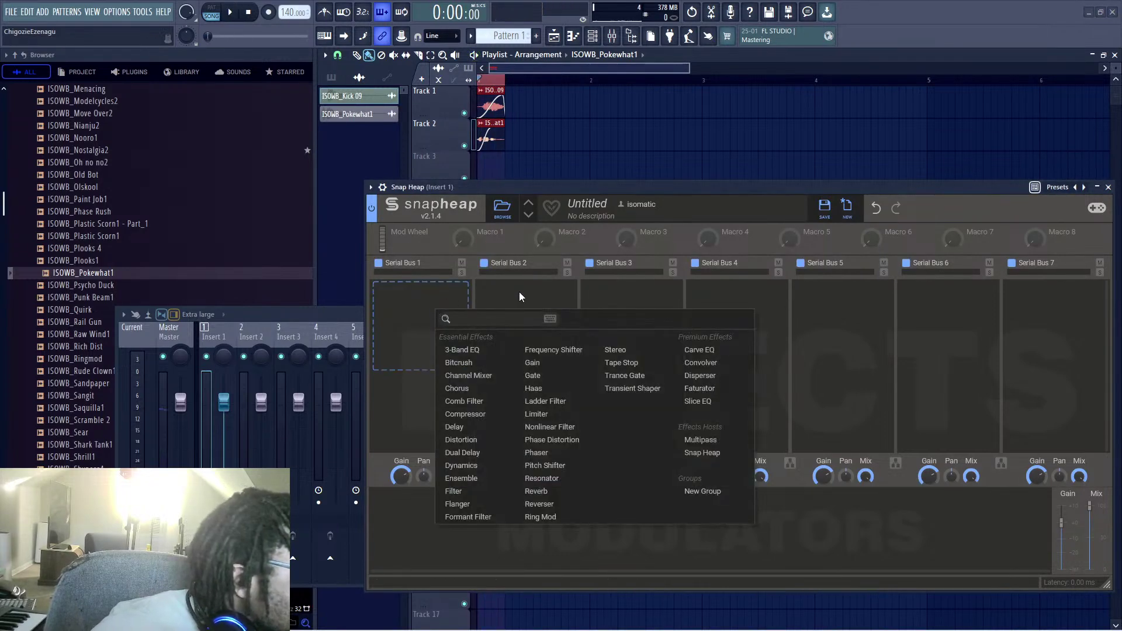
left_click(917, 340)
left_click(1054, 305)
left_click(566, 317)
left_click(418, 315)
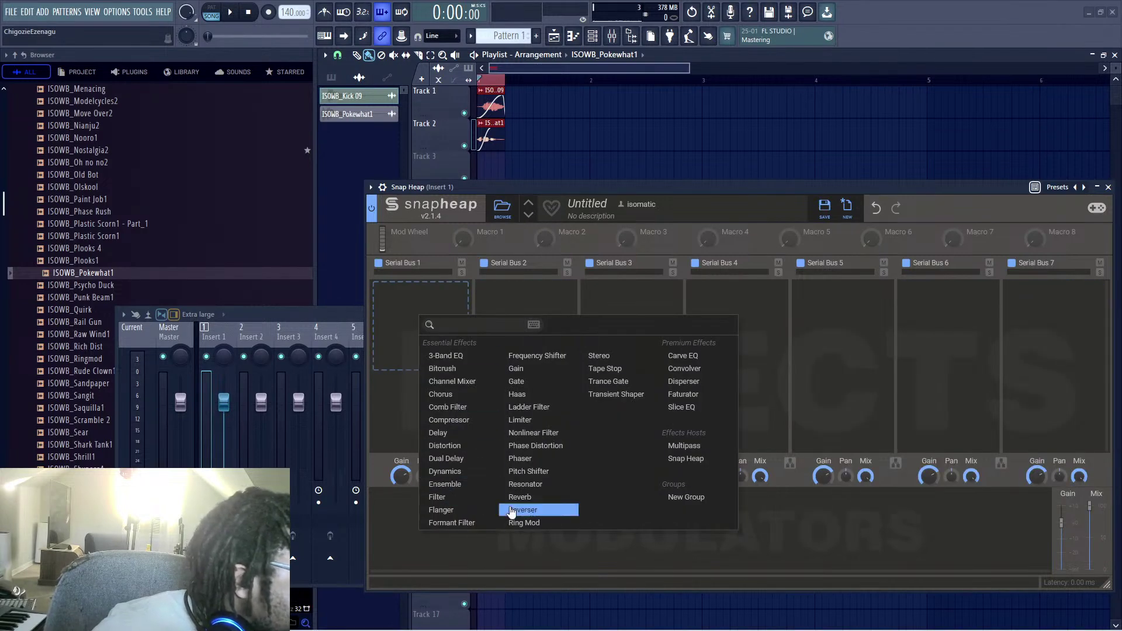
left_click(689, 458)
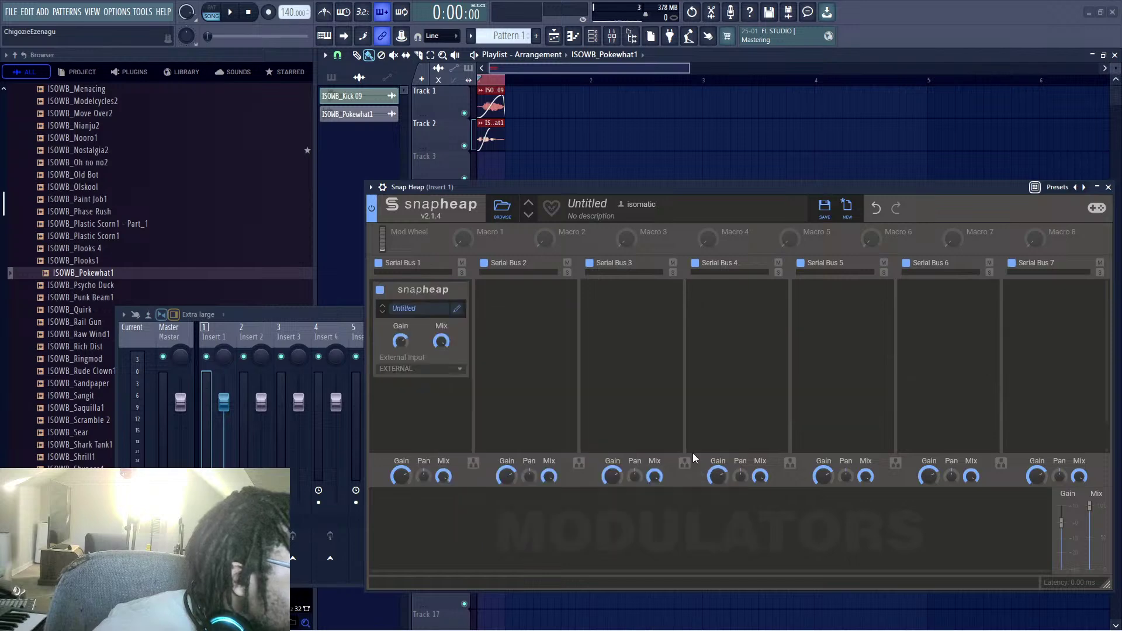
Step: Open the nested Snap Heap and add a Limiter to its Serial Bus 7
left_click(457, 309)
left_click(839, 239)
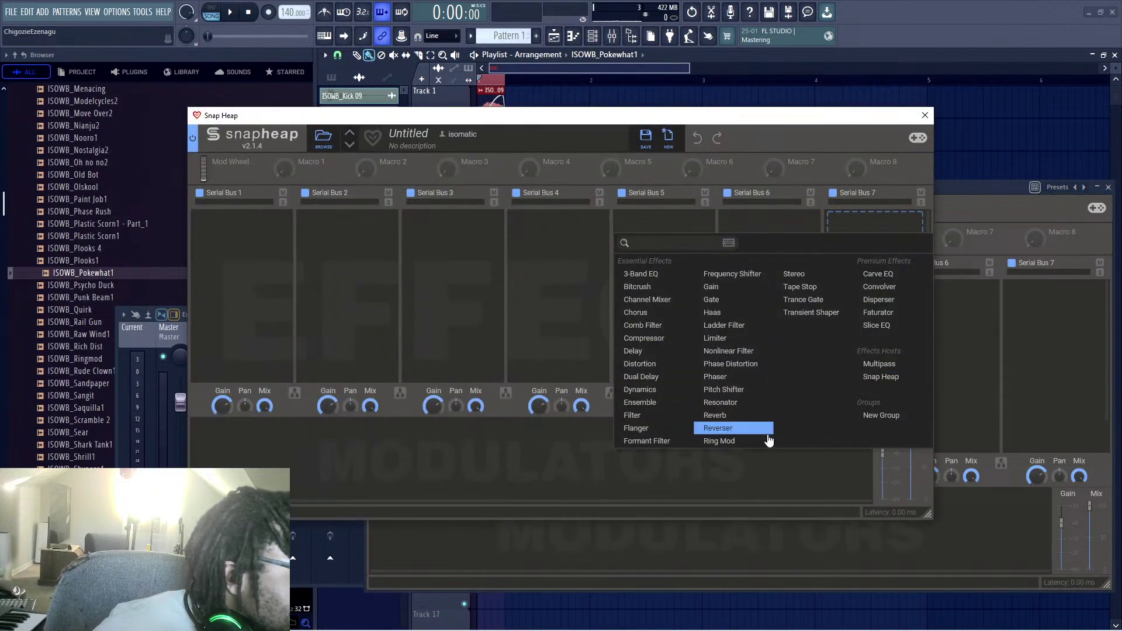
left_click(742, 339)
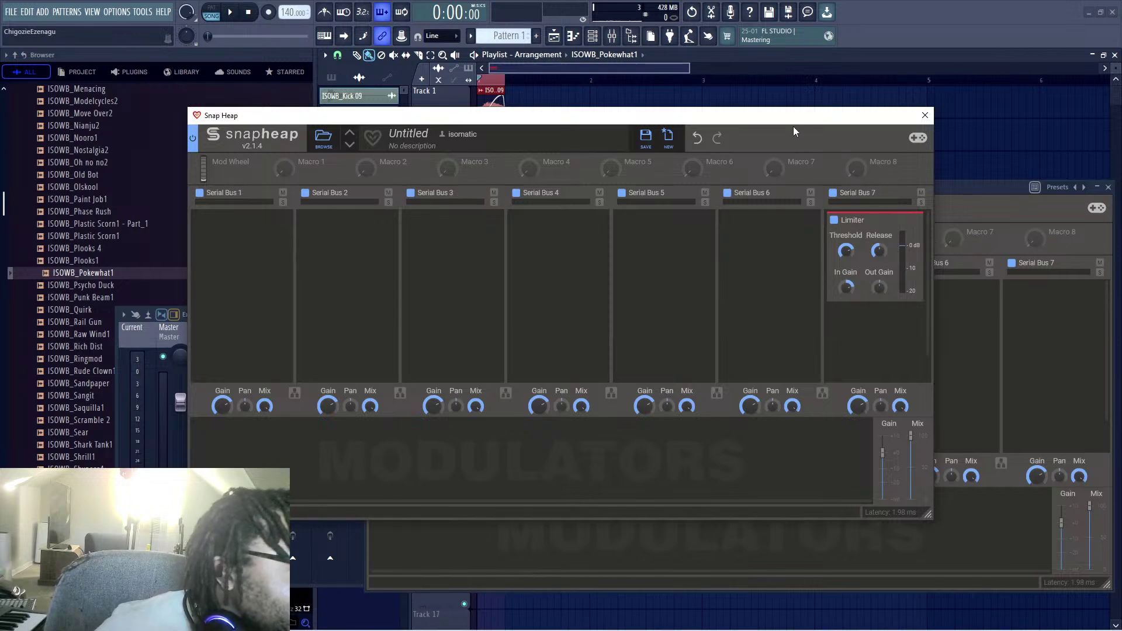
Step: Move the nested Snap Heap window off the clips and adjust the Limiter's In Gain while playing the loop
left_click_drag(792, 123, 819, 187)
left_click(908, 5)
key("space")
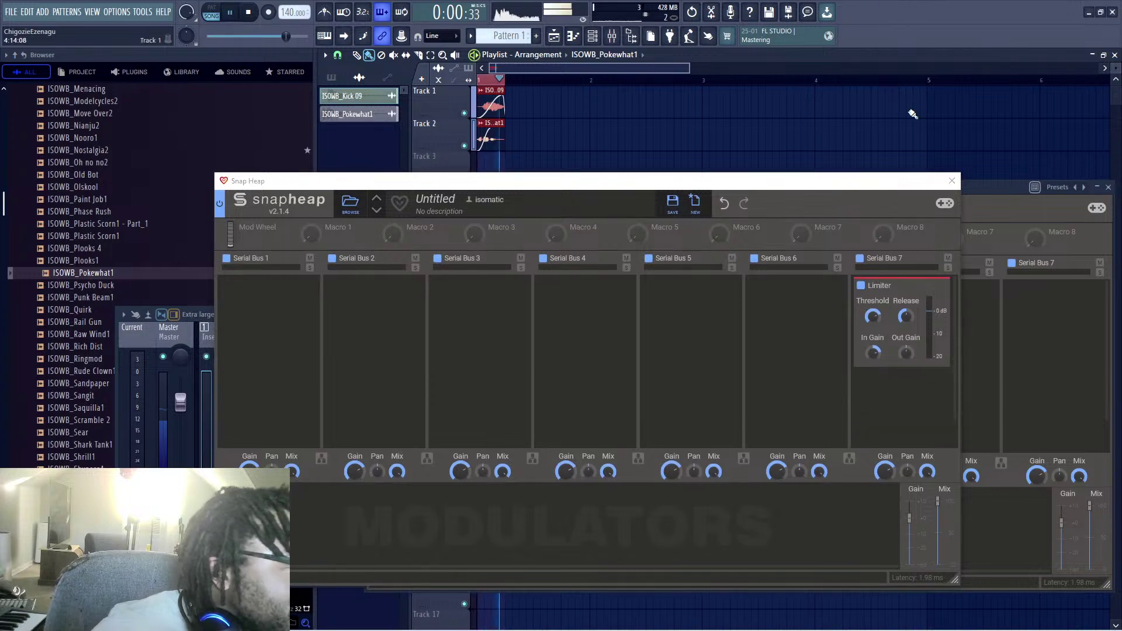
left_click_drag(872, 350, 873, 345)
left_click(837, 4)
key("space")
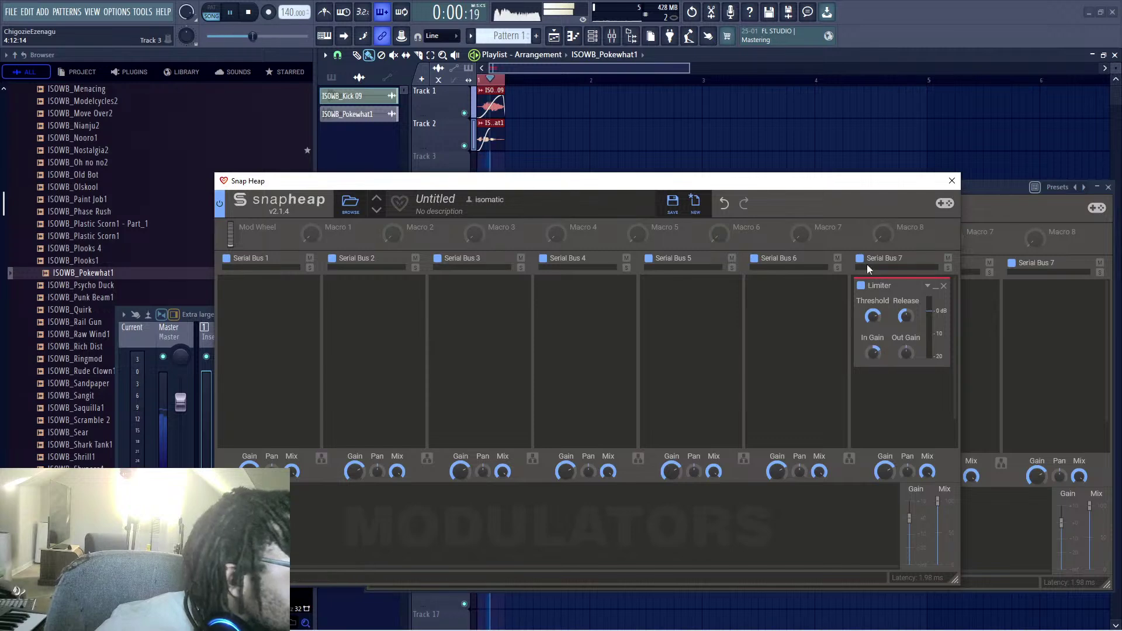
key("space")
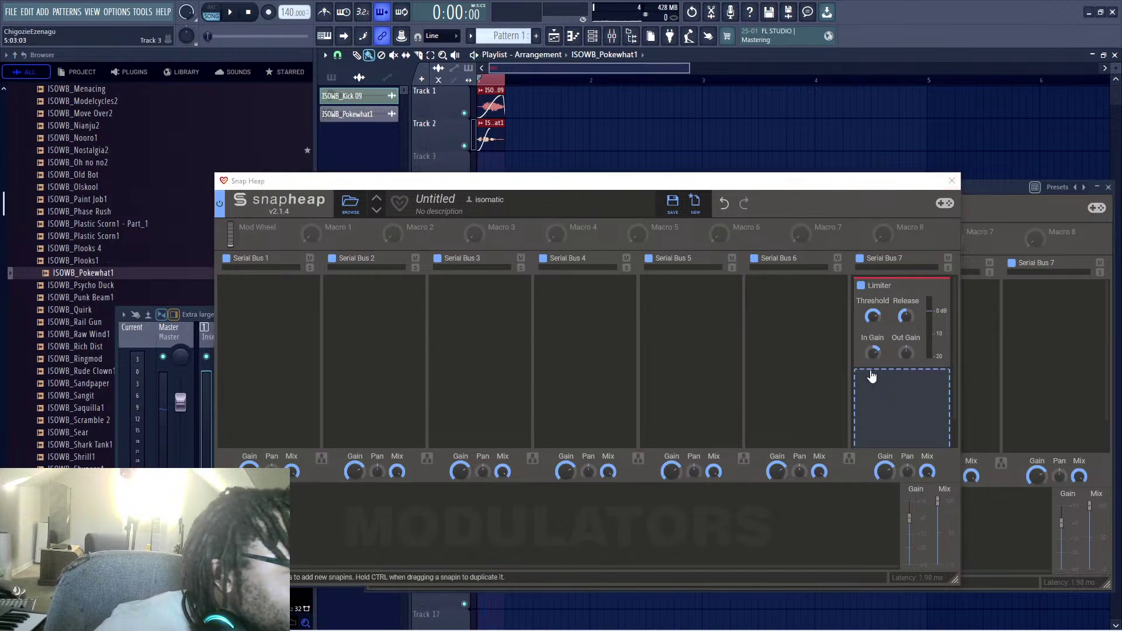
Step: Close the nested Snap Heap and route the ISOWB_Kick 09 audio clip to mixer Insert 1
left_click(950, 181)
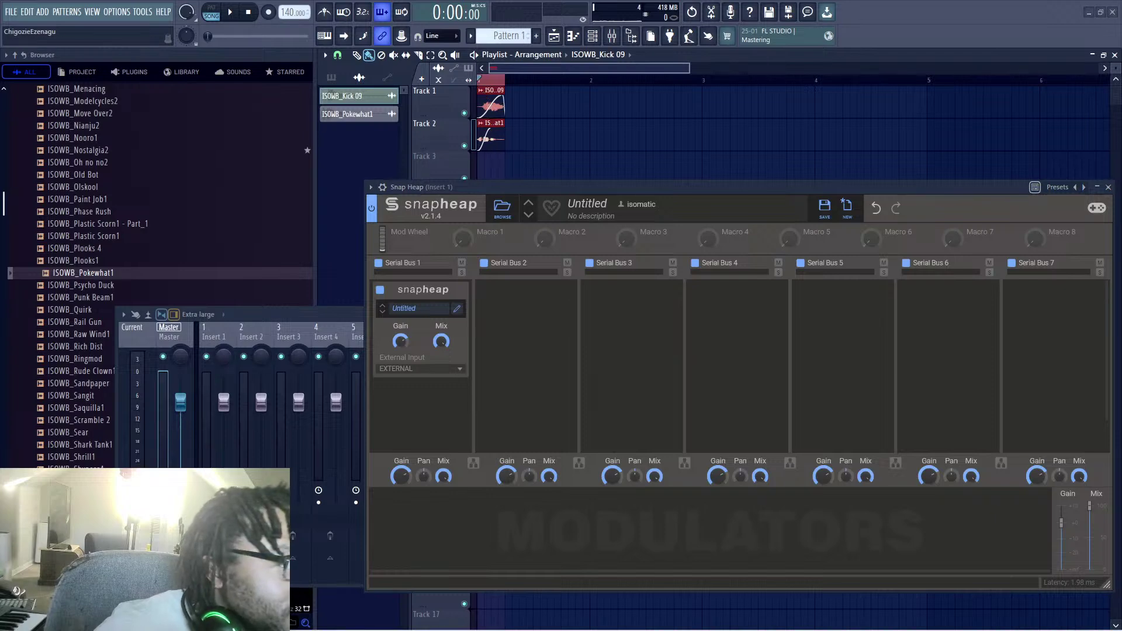
left_click_drag(1121, 58, 829, 63)
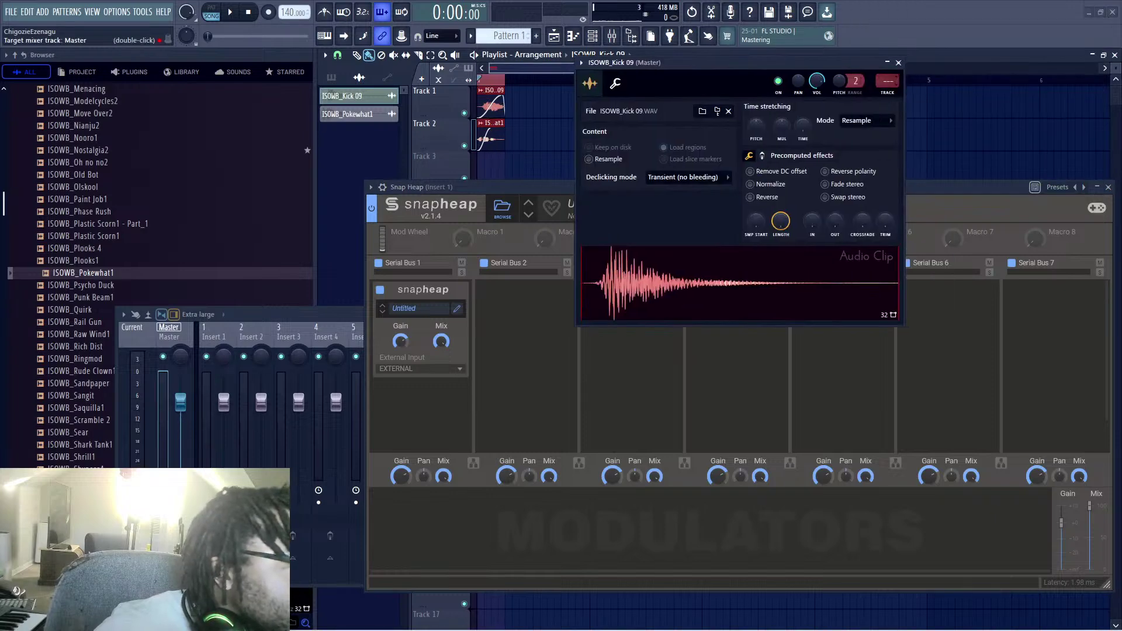
left_click(887, 80)
left_click(929, 231)
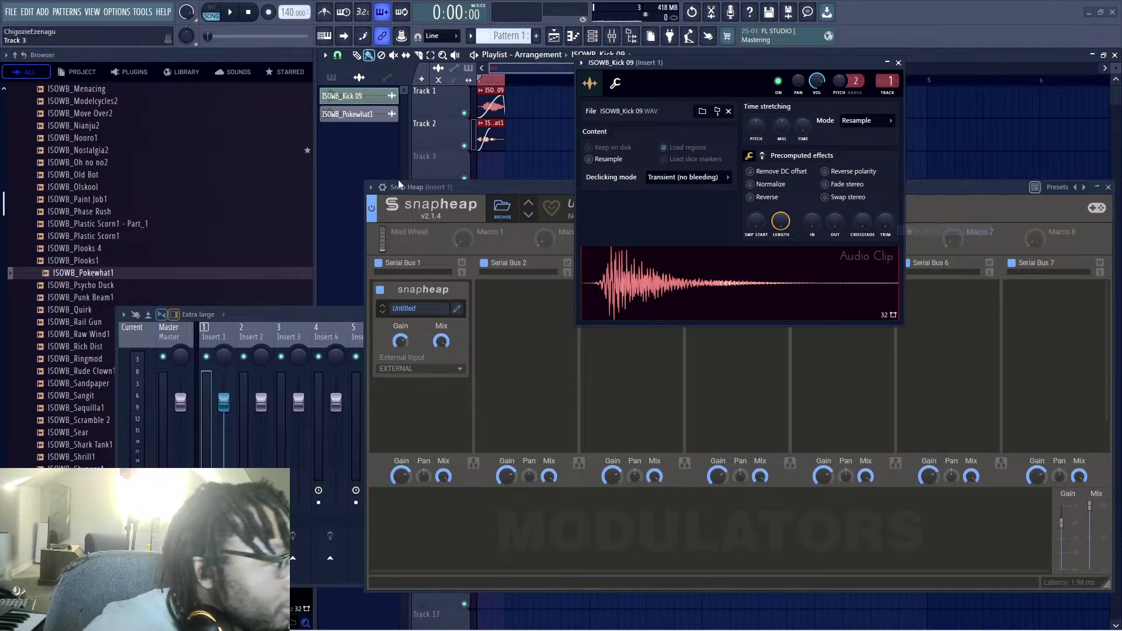
Step: Route the ISOWB_Pokewhat1 audio clip to mixer Insert 1 and play the loop through Snap Heap
double_click(492, 123)
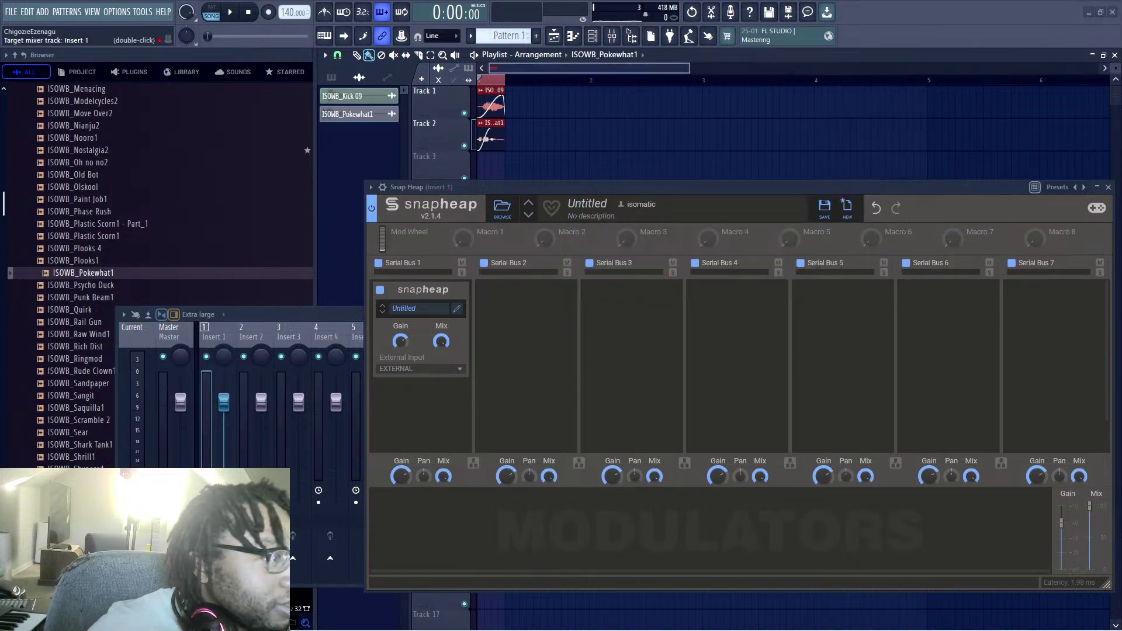
key("space")
key("space")
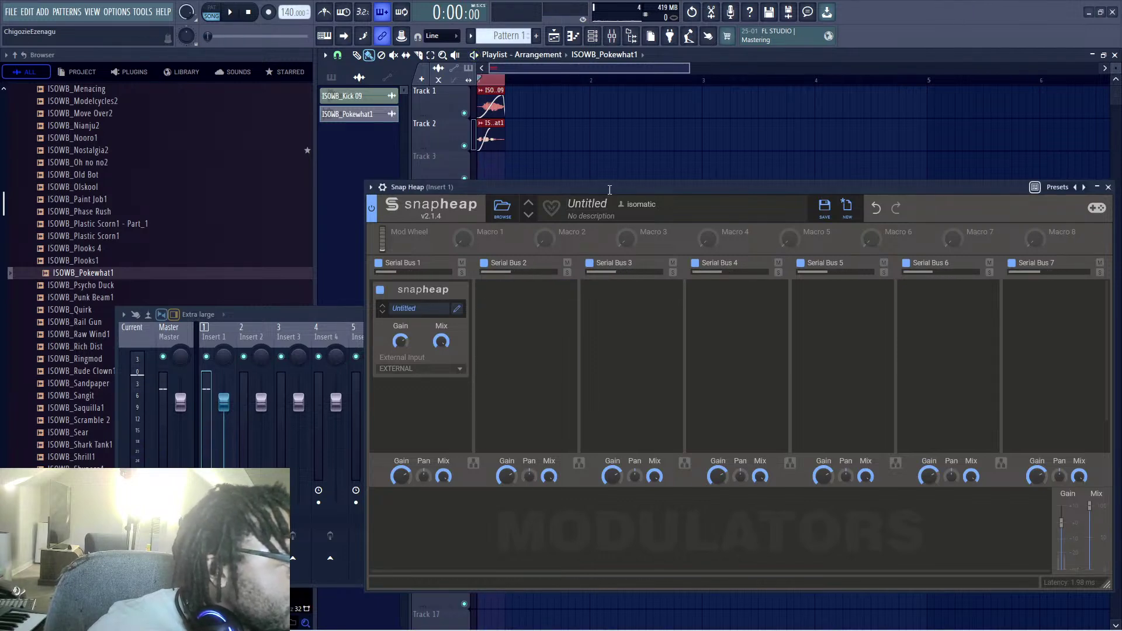
Step: Reopen the nested Snap Heap and set the Limiter's In Gain to about +14.48 dB while playing the loop
left_click_drag(601, 194, 551, 145)
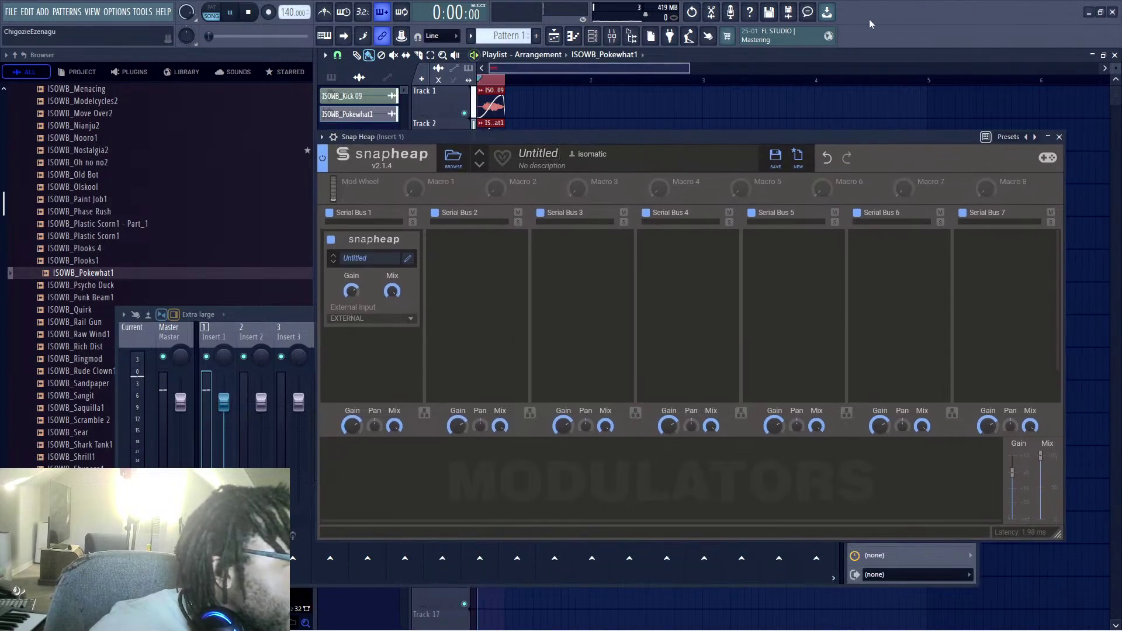
left_click(407, 258)
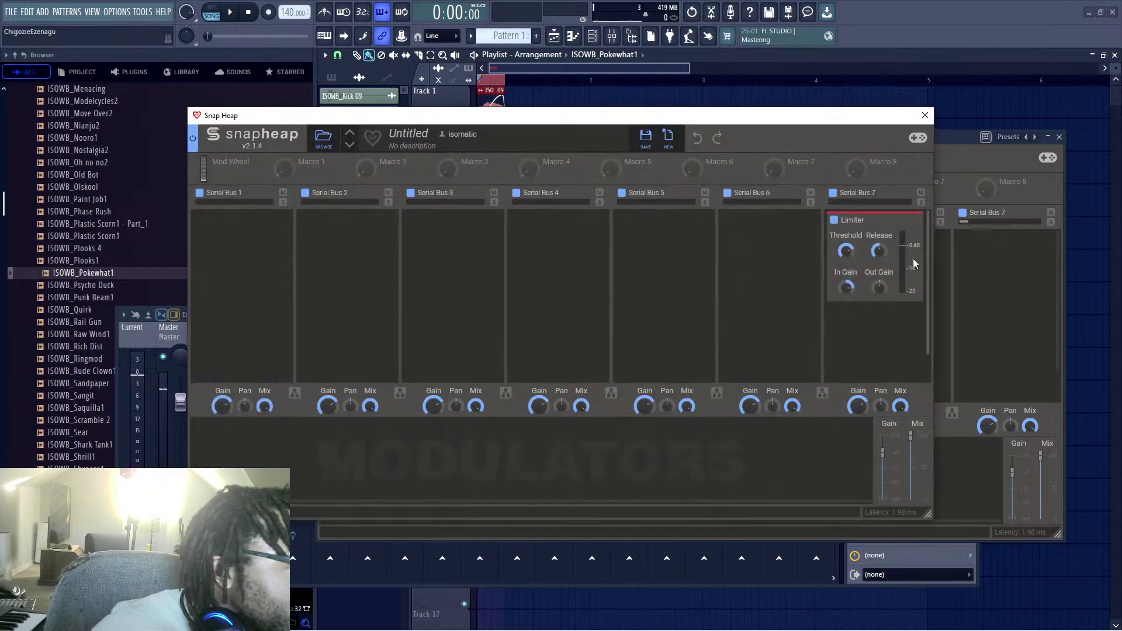
left_click_drag(869, 117, 794, 103)
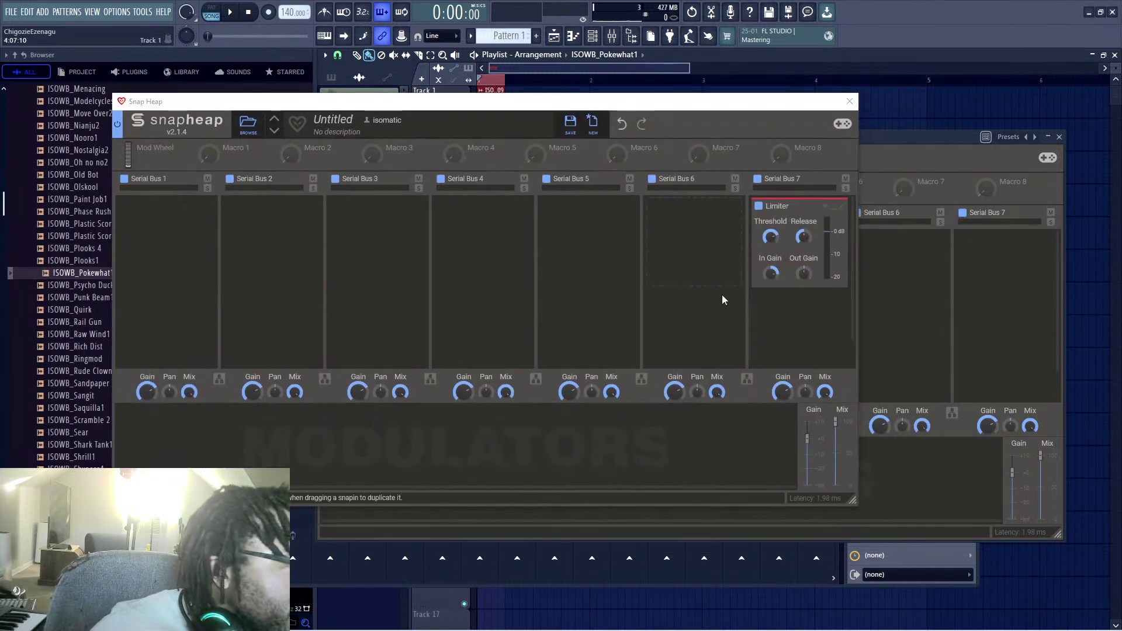
key("space")
left_click_drag(771, 272, 771, 264)
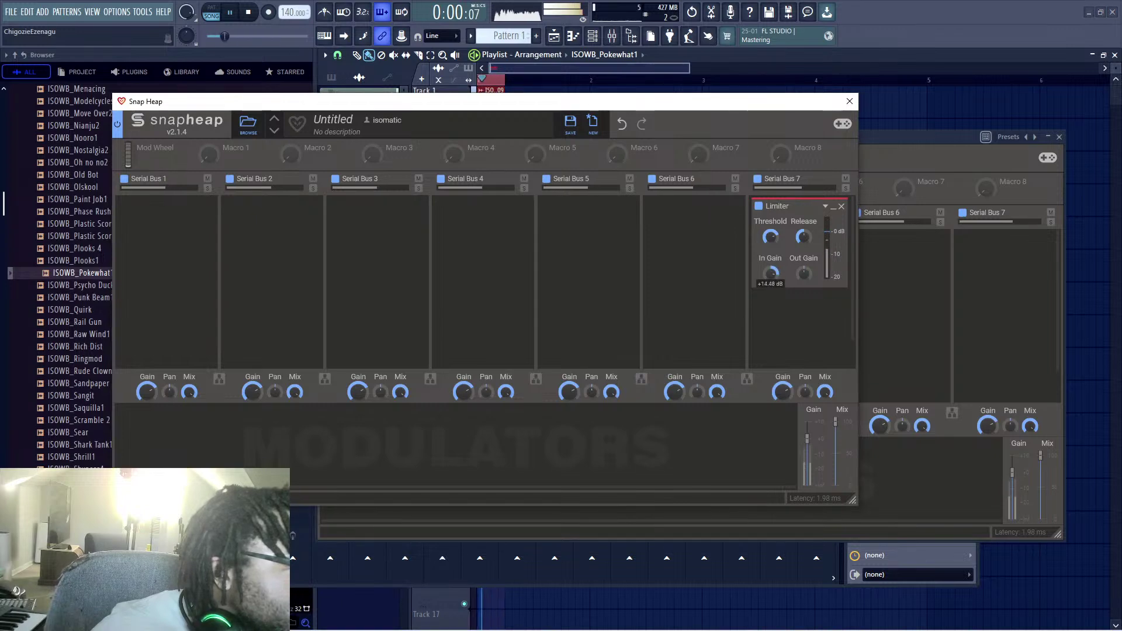
key("space")
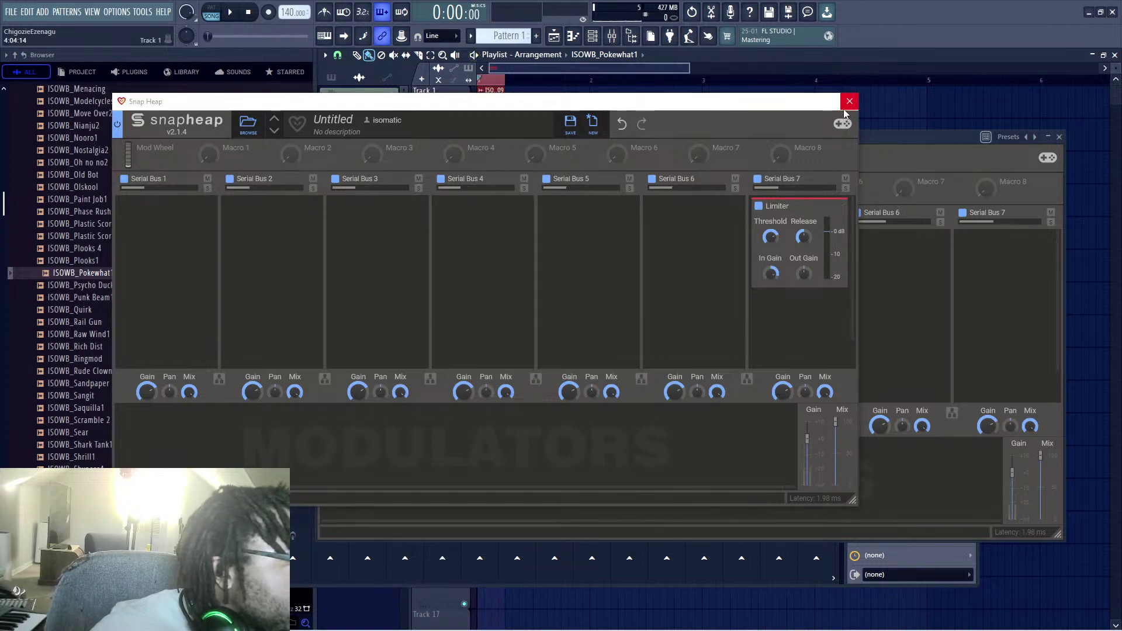
Step: Clear the Snap Heap windows off the playlist and raise the ISOWB_Kick 09 clip's pitch shift to about +270 cents during playback
left_click(849, 102)
left_click_drag(581, 139, 580, 319)
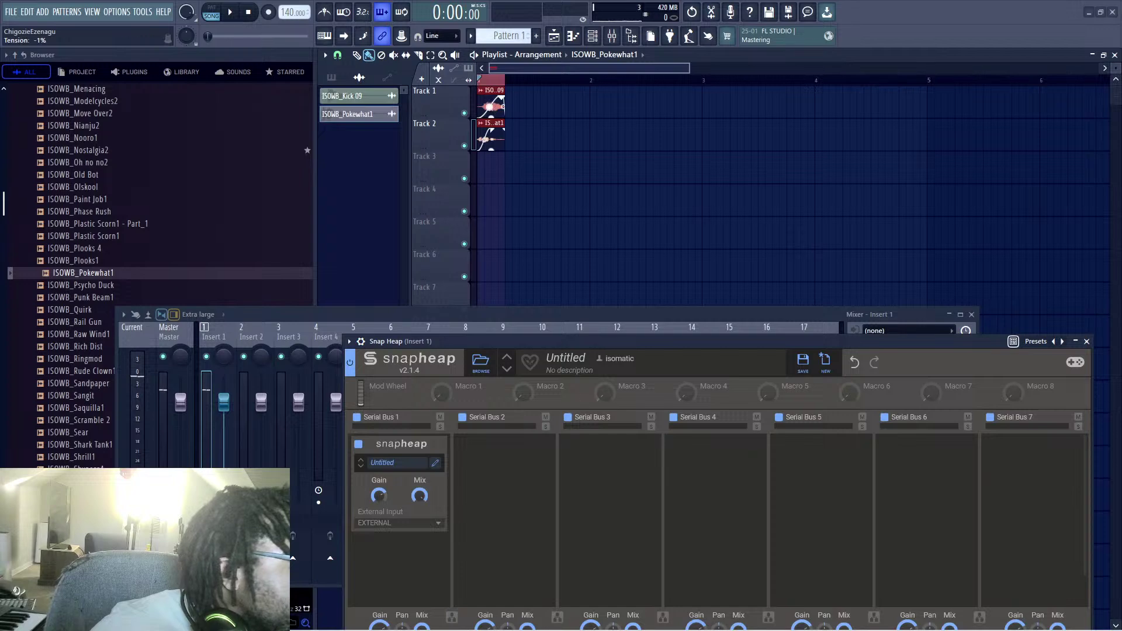
double_click(490, 107)
key("space")
left_click_drag(753, 134, 755, 130)
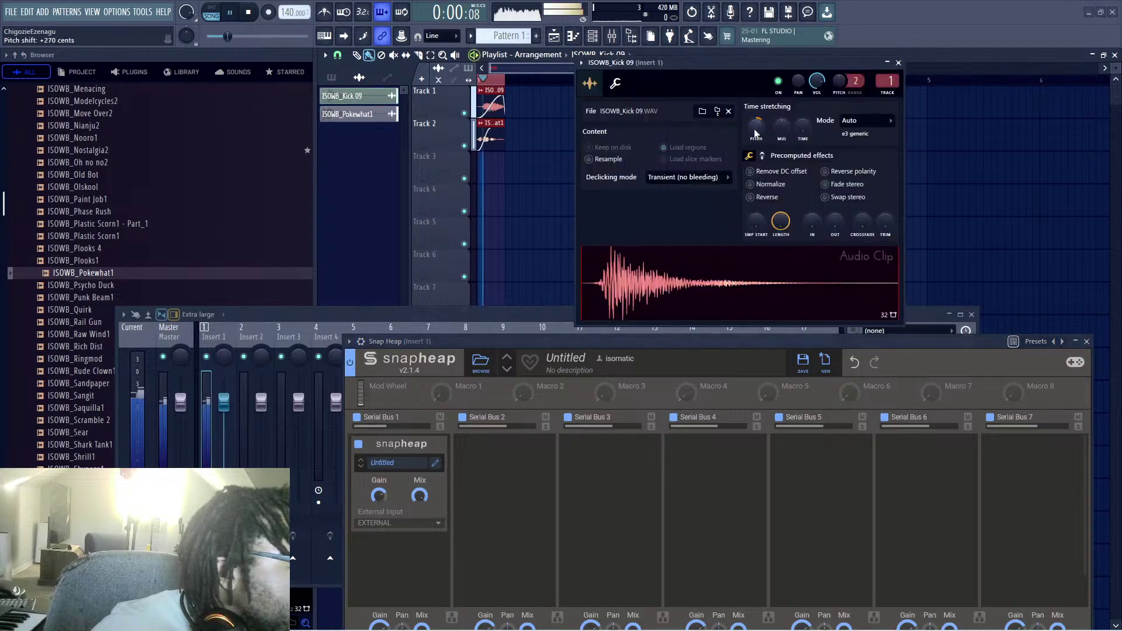
key("space")
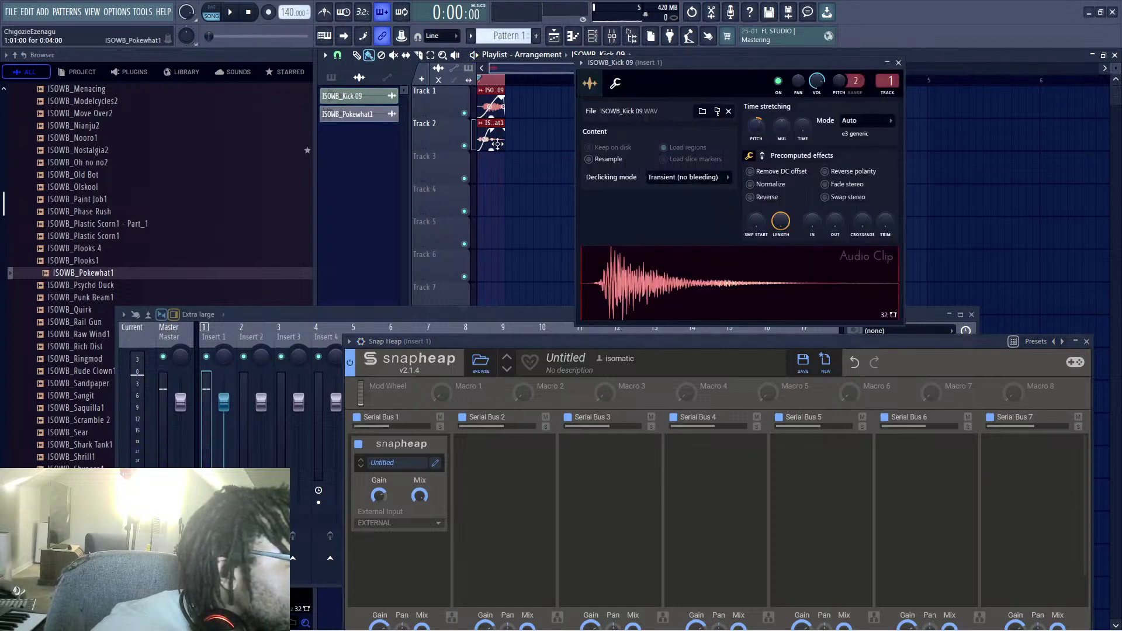
Step: Raise the ISOWB_Pokewhat1 clip's pitch shift to about +300 cents while playing the loop
double_click(497, 144)
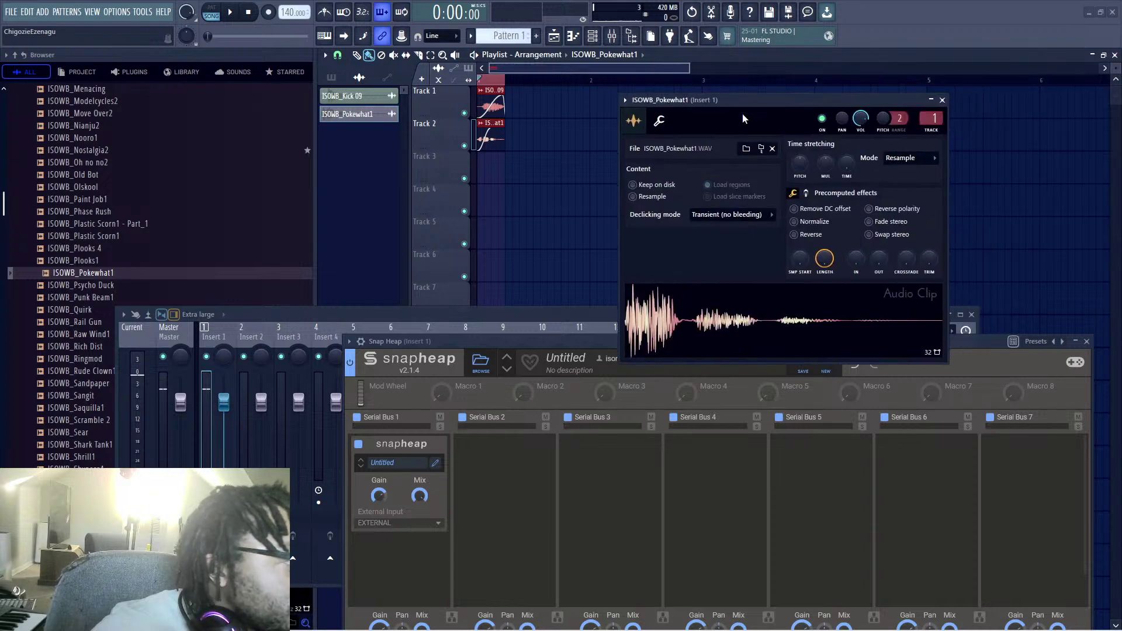
key("space")
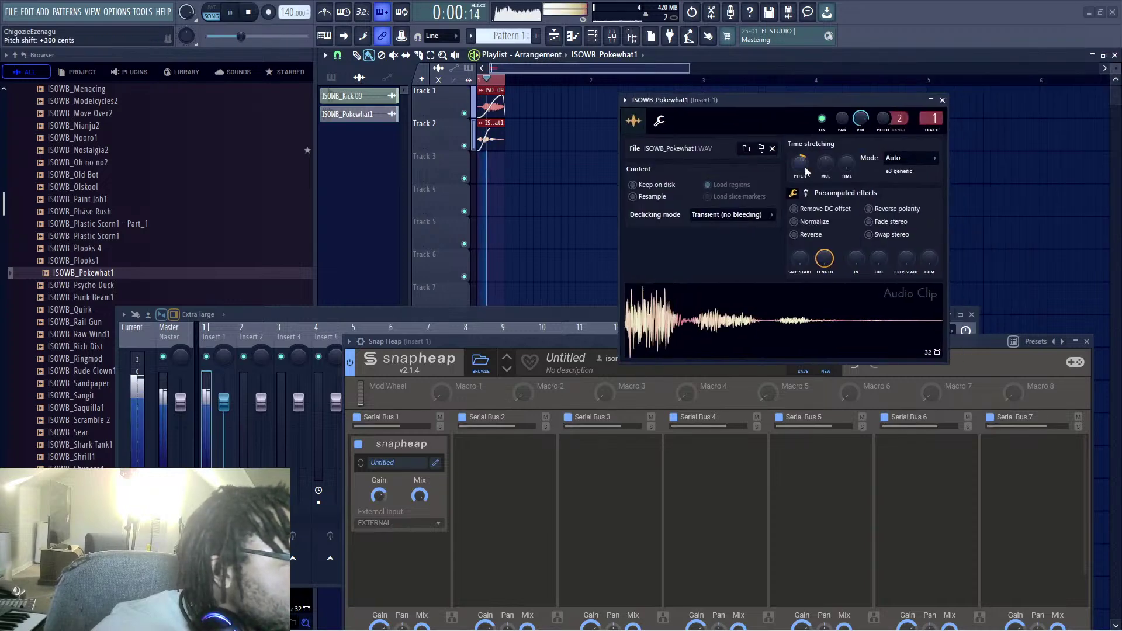
key("space")
left_click(942, 100)
Step: Lower the ISOWB_Kick 09 clip's channel volume to about 49% while playing the loop
double_click(499, 110)
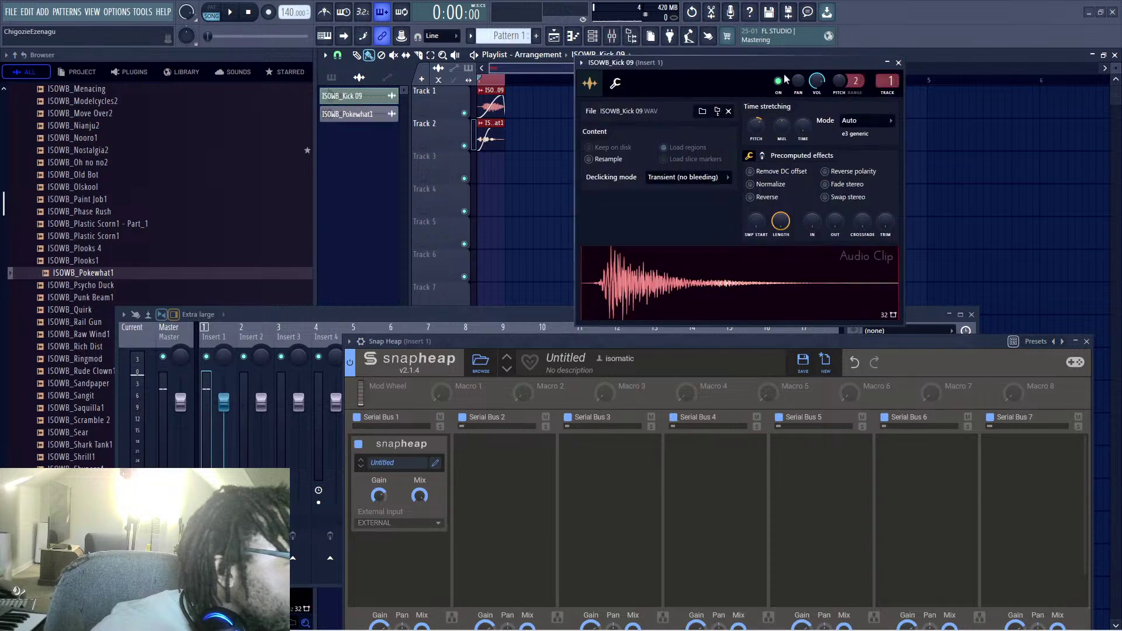
key("space")
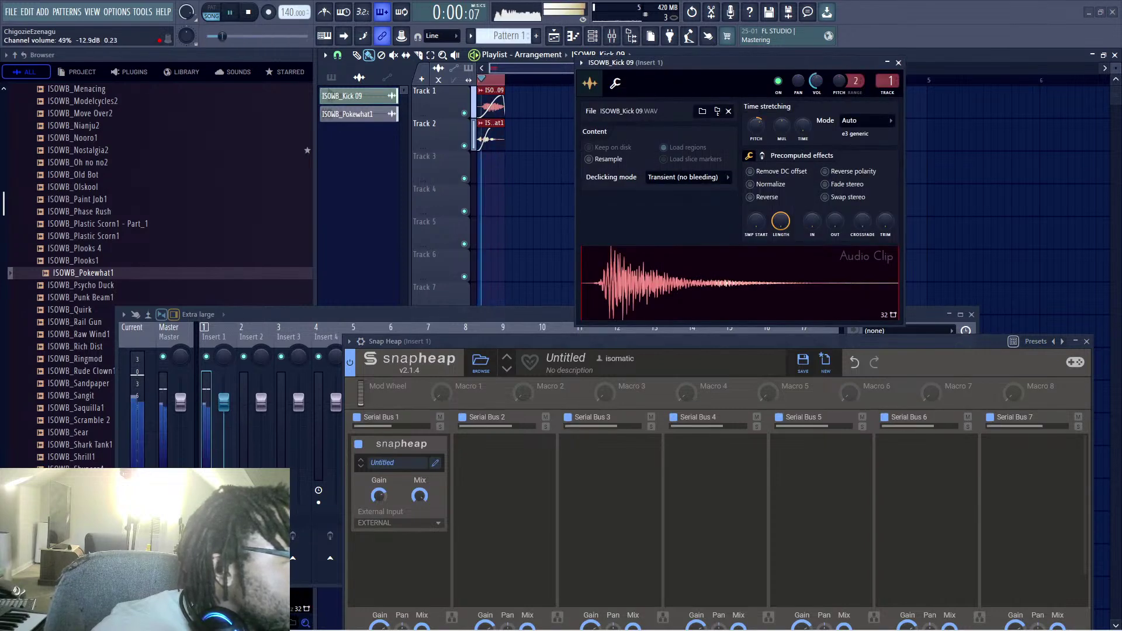
left_click(898, 62)
key("space")
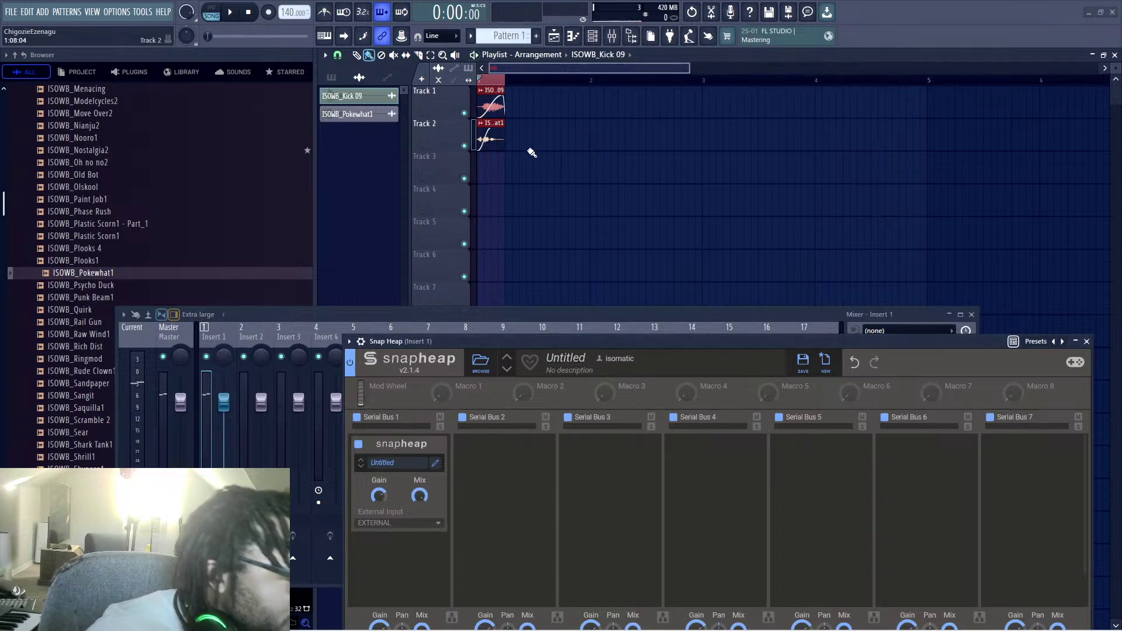
Step: Add a Distortion to the nested Snap Heap's Serial Bus 1 and set its type to Saturate
left_click_drag(490, 338, 482, 170)
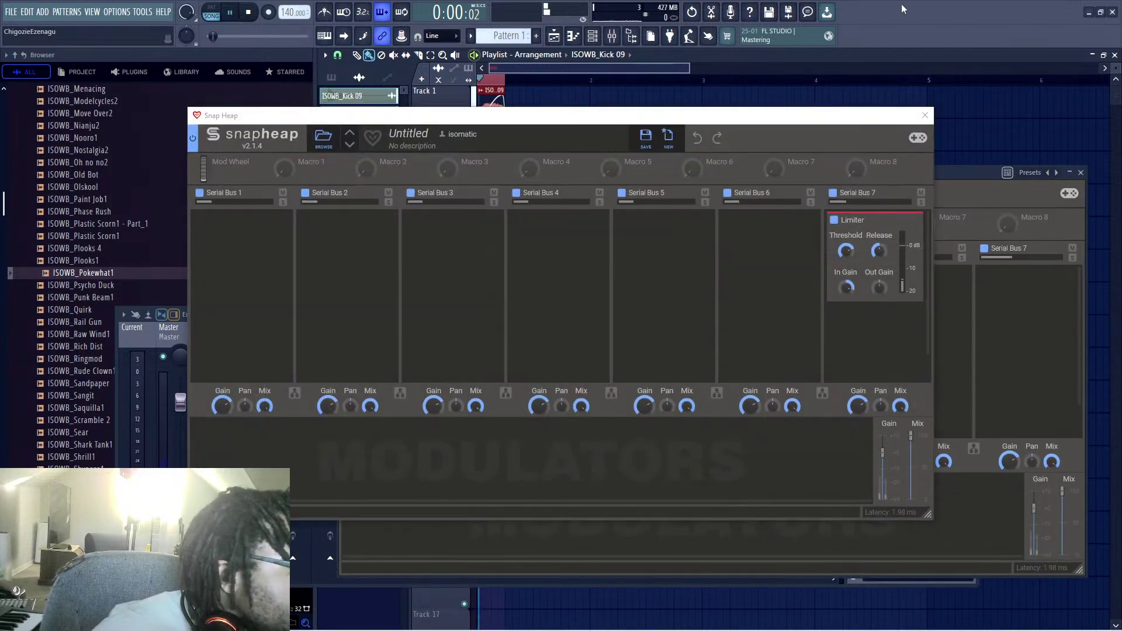
left_click(251, 244)
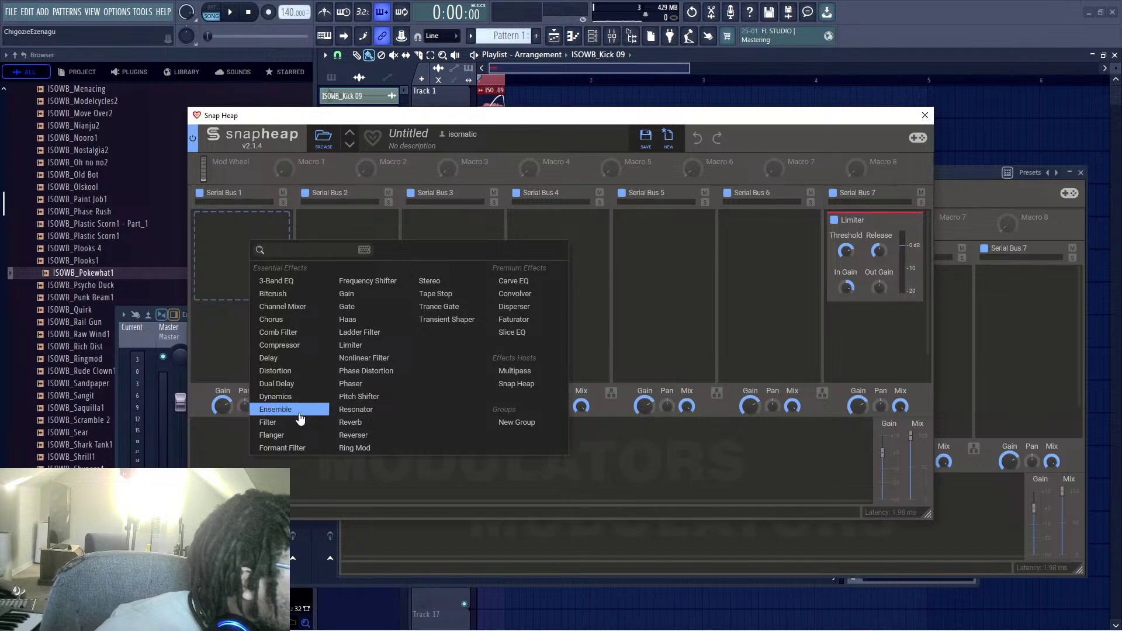
left_click(303, 374)
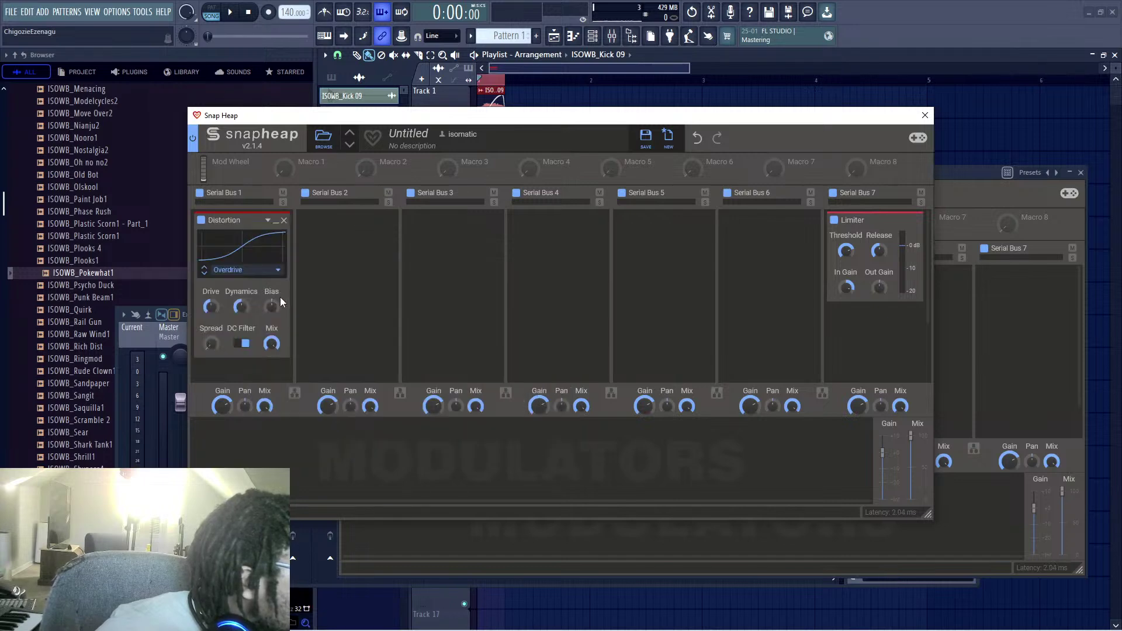
left_click(255, 267)
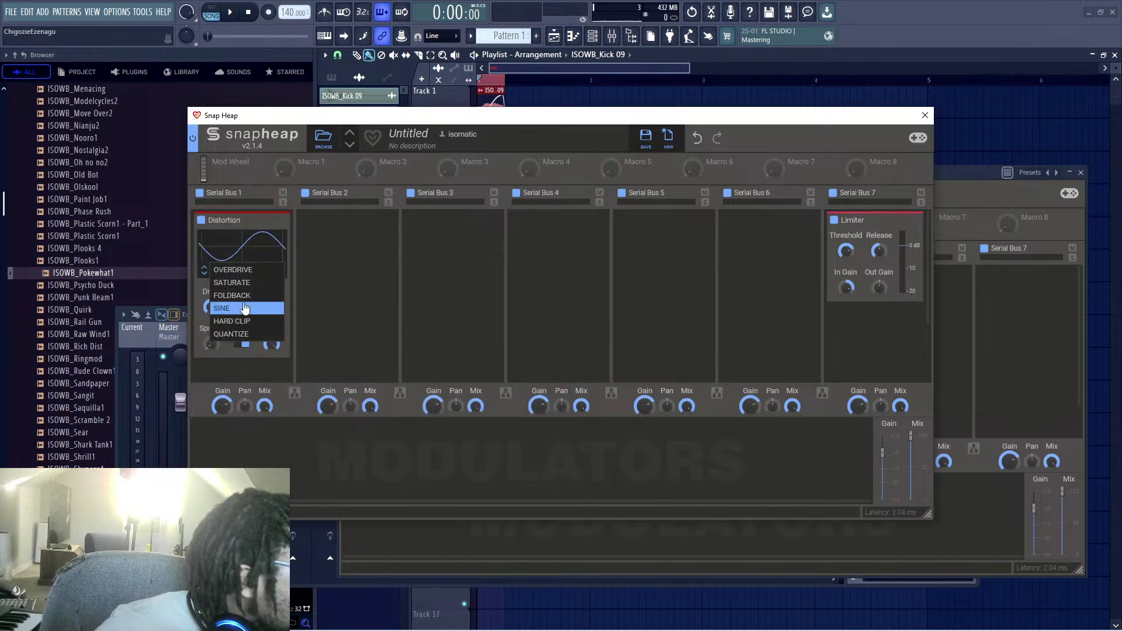
left_click(249, 283)
Step: Adjust the Distortion's Drive while listening to the loop
key("space")
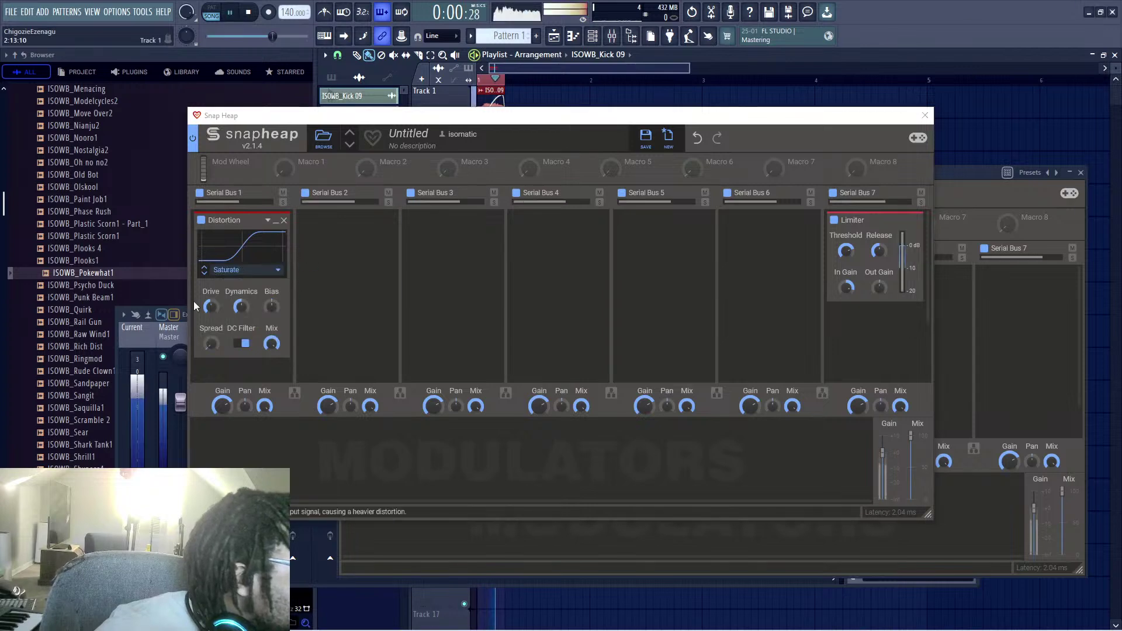
left_click_drag(206, 301, 205, 280)
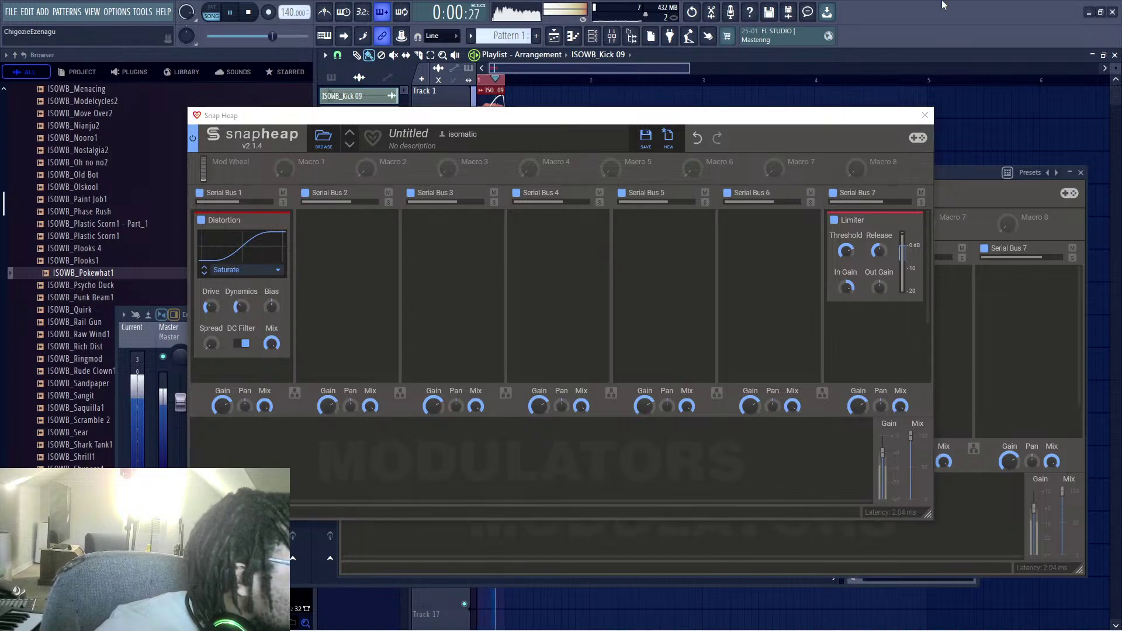
key("space")
Step: Add a Nonlinear Filter below the Distortion in Serial Bus 1, set to Metallic mode with its Drive raised
scroll(235, 290, "down", 2)
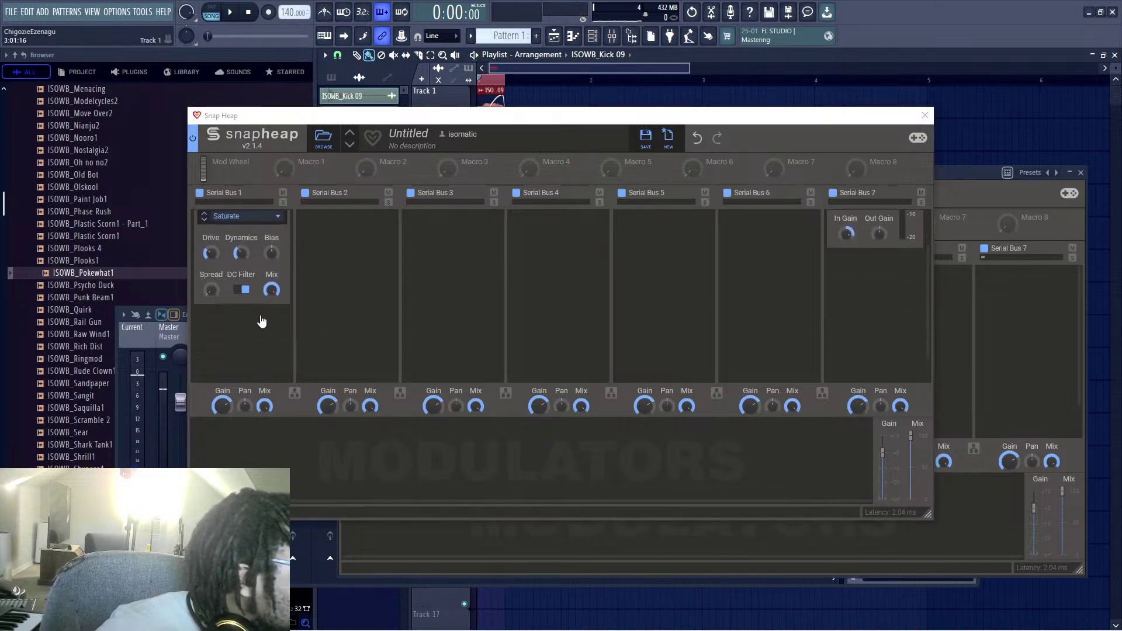
left_click(263, 302)
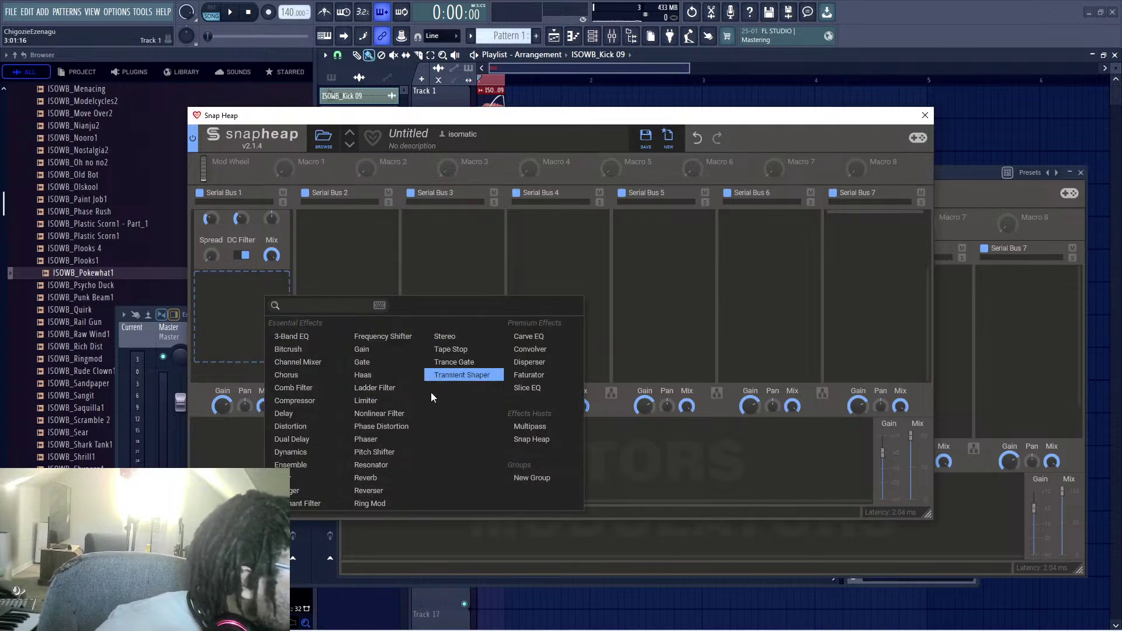
left_click(395, 415)
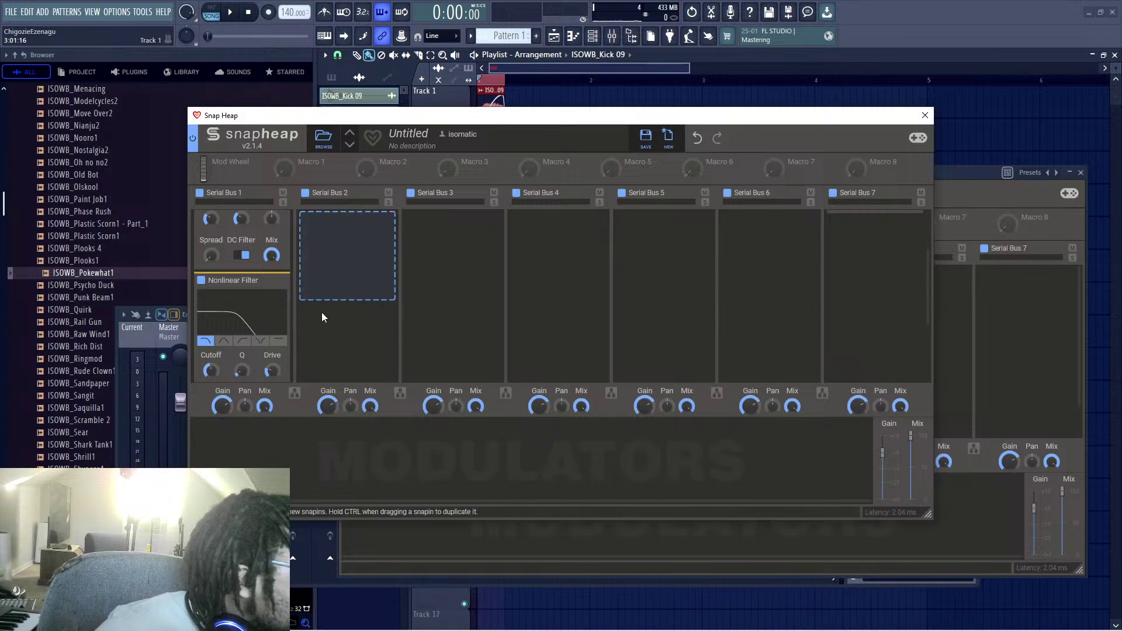
left_click(265, 328)
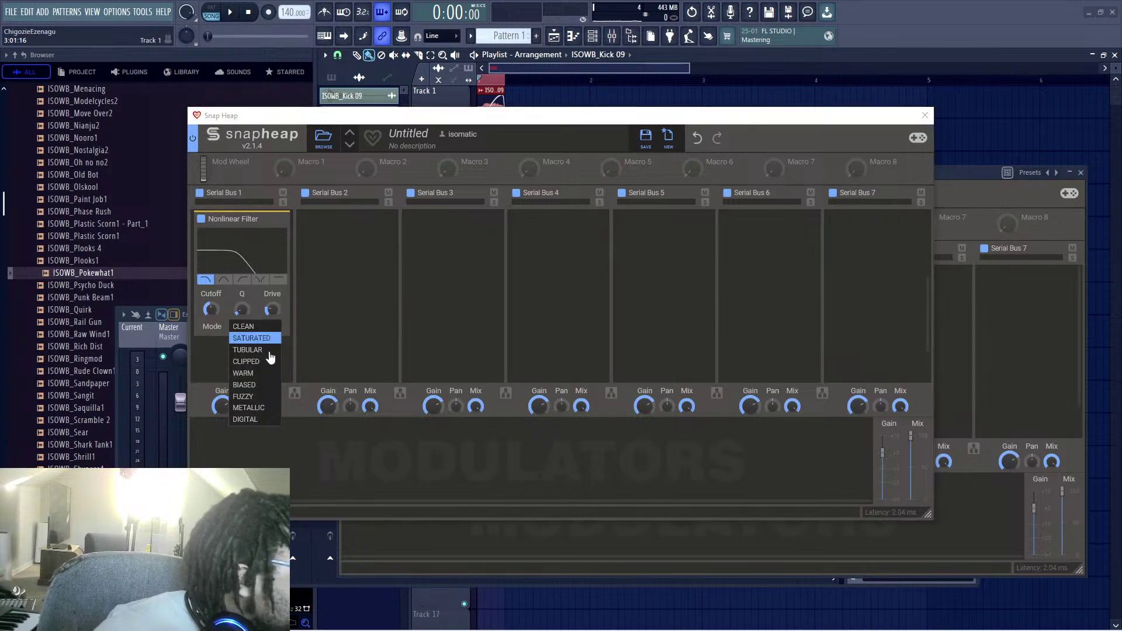
left_click(266, 409)
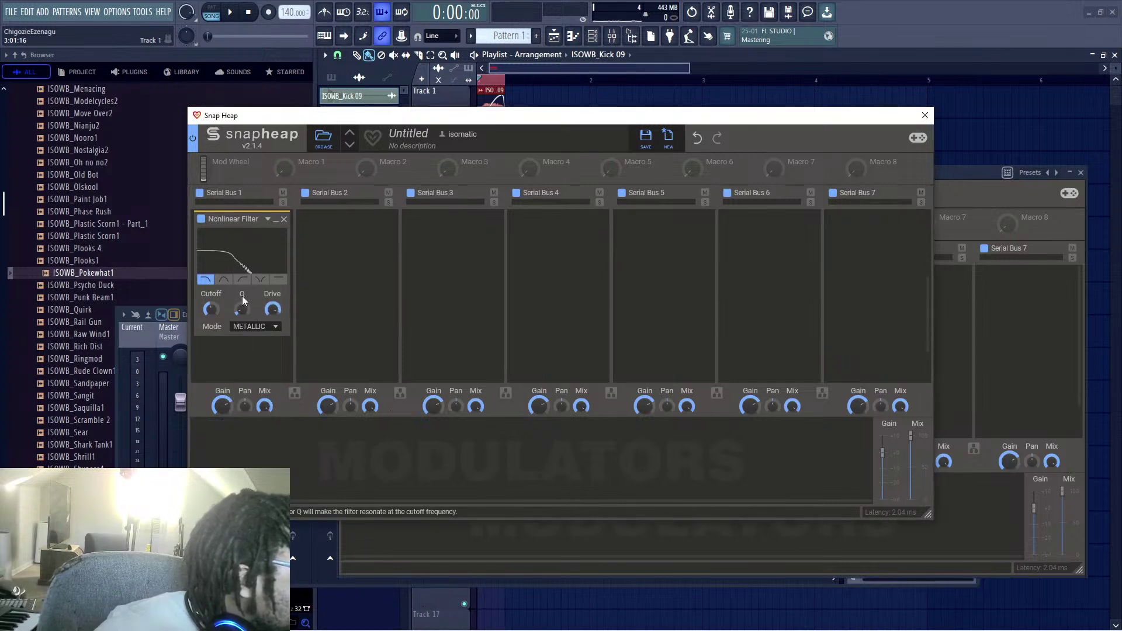
Step: Adjust the Nonlinear Filter's Cutoff and Q while playing the loop
left_click_drag(210, 310, 211, 295)
key("space")
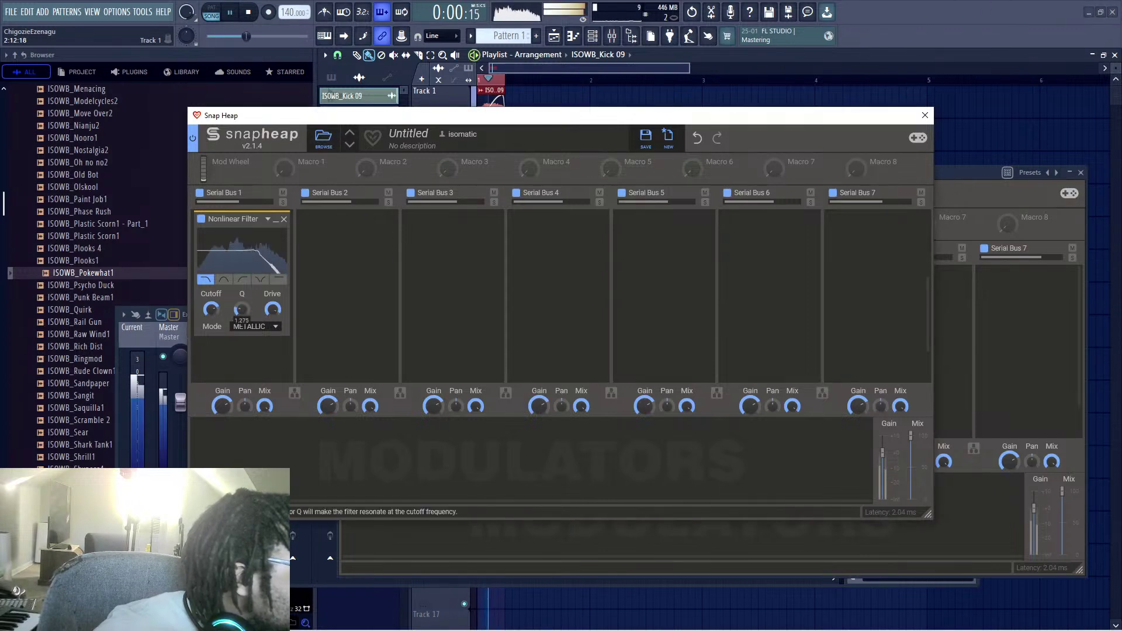
mouse_move(214, 312)
left_mouse_down()
mouse_move(241, 303)
mouse_move(212, 316)
left_mouse_up()
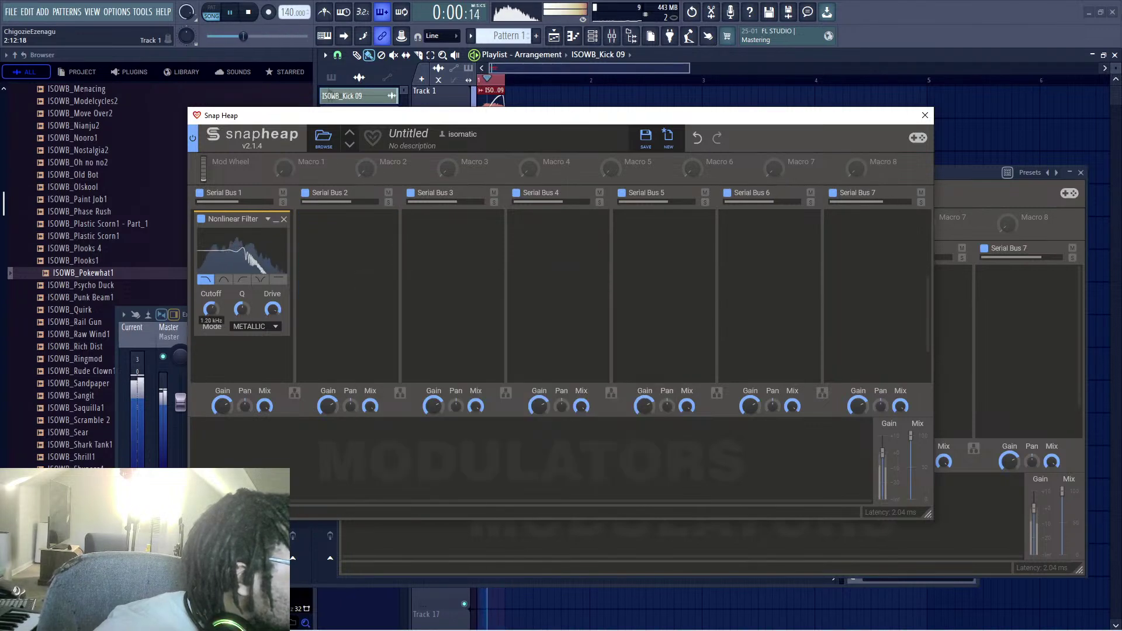
key("space")
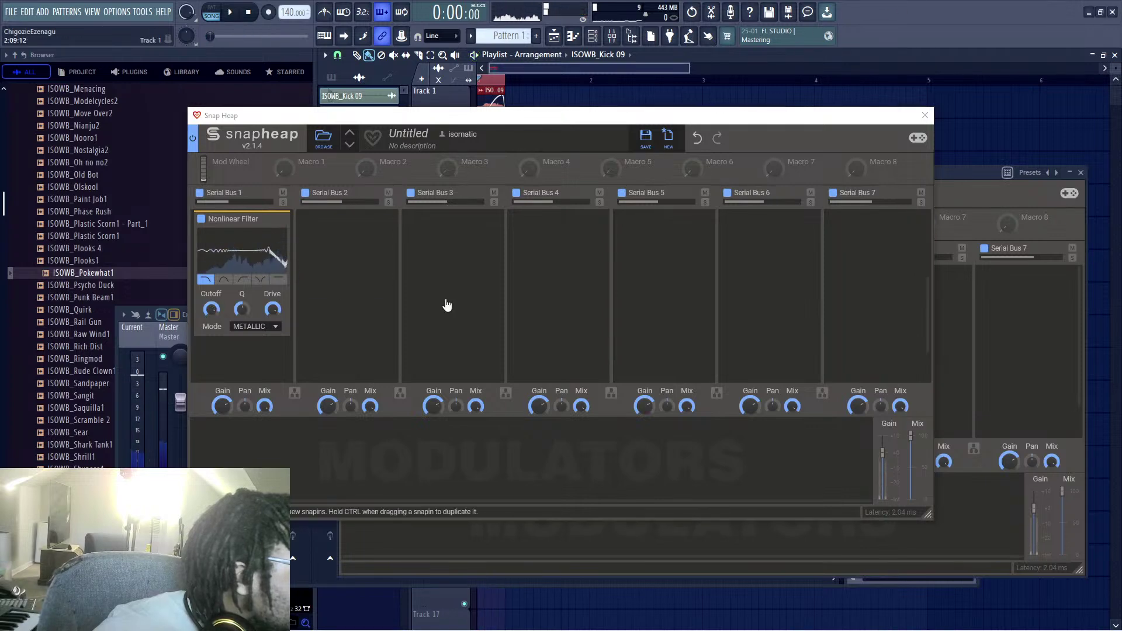
Step: Add an LFO Table modulator to the nested Snap Heap and load the Grid Peaks wavetable from the Simple LFOs
left_click(245, 456)
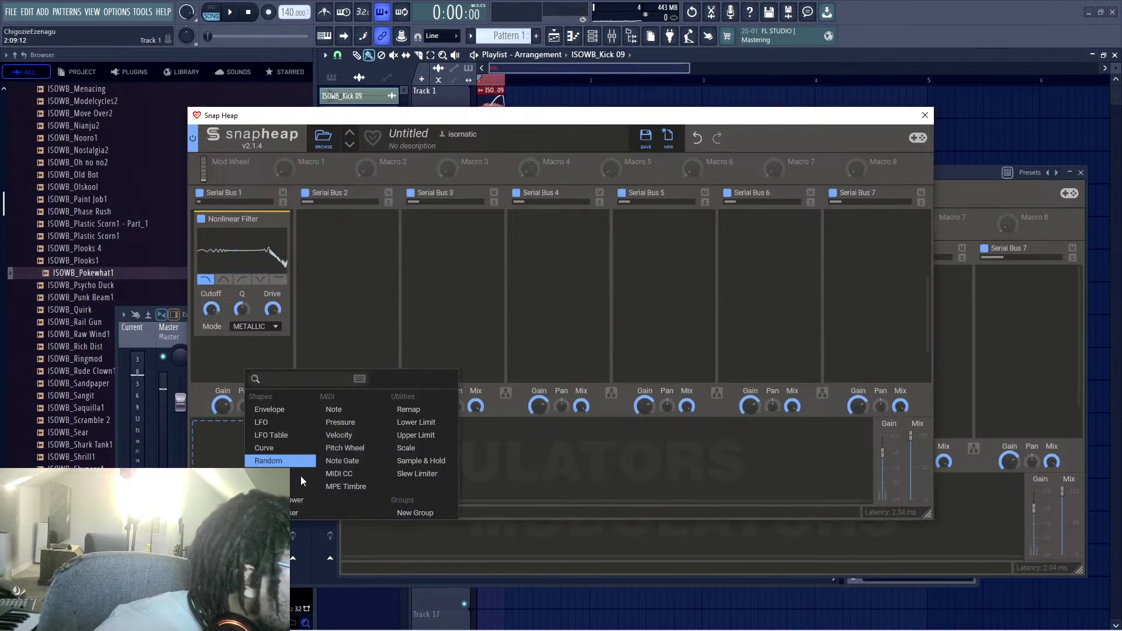
left_click(300, 438)
left_click(336, 485)
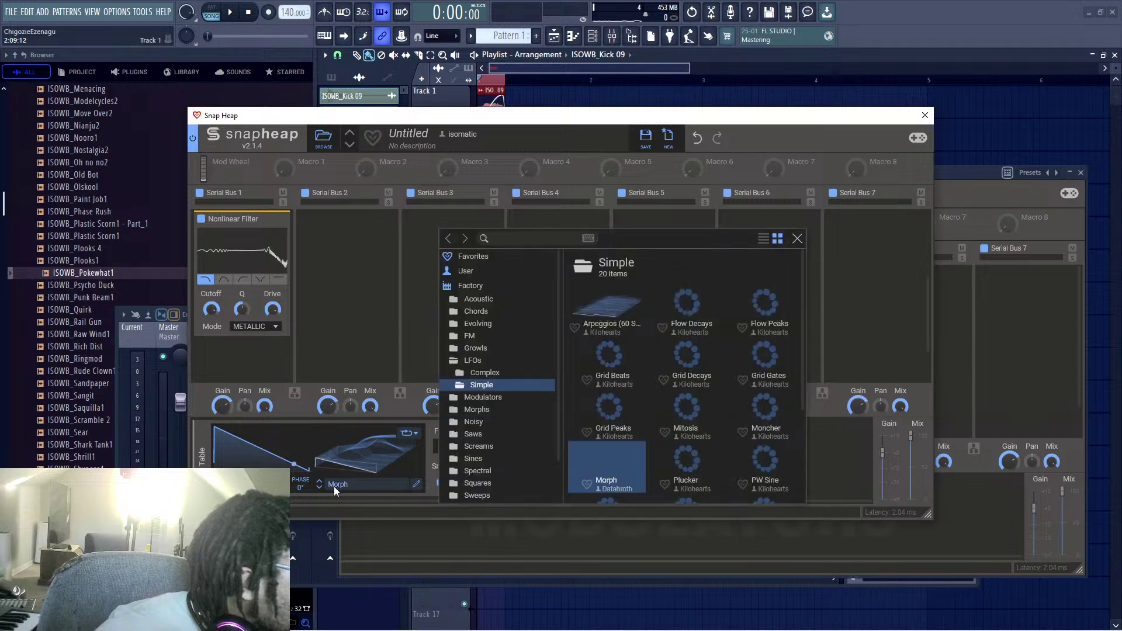
left_click(614, 412)
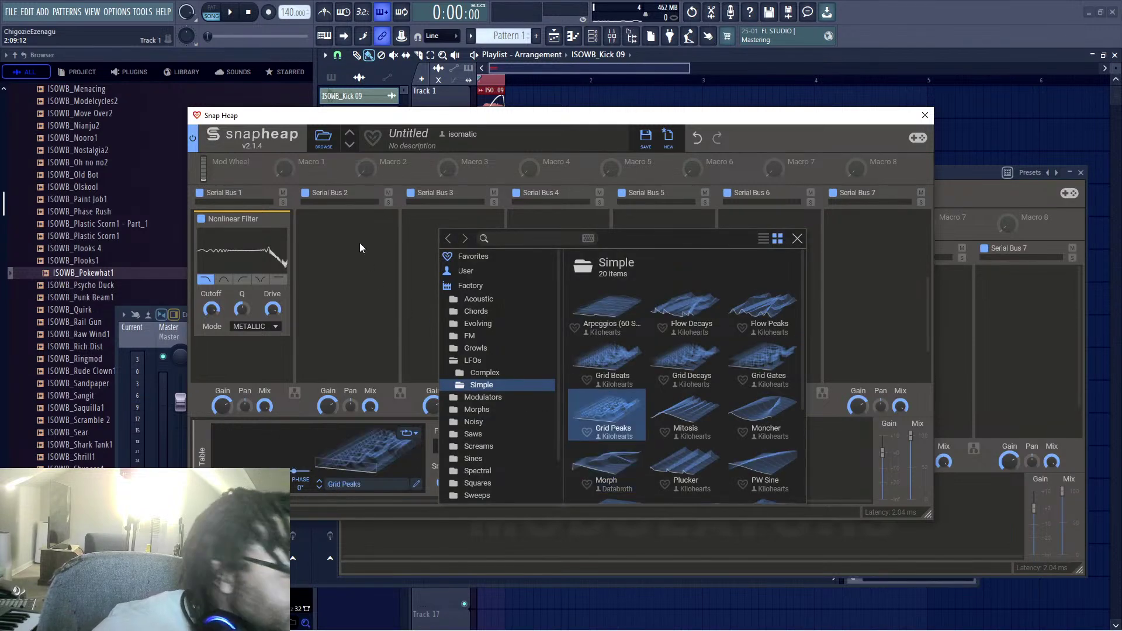
Step: Assign the LFO Table modulator to the Nonlinear Filter's Cutoff in Serial Bus 1 and play the loop
left_click(494, 146)
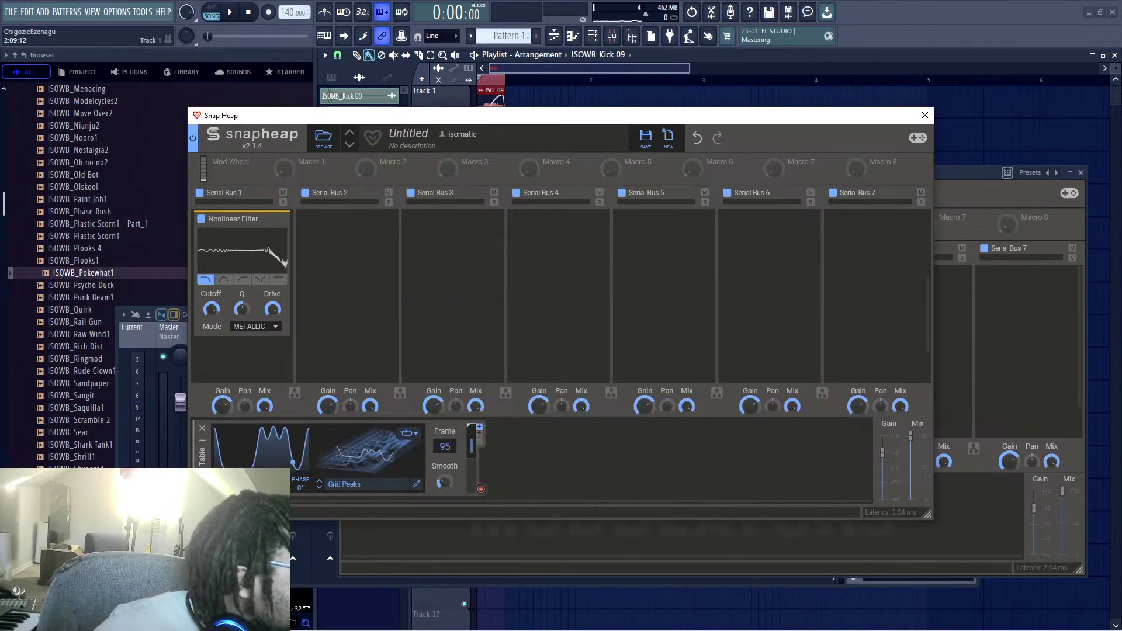
left_click_drag(483, 485, 212, 321)
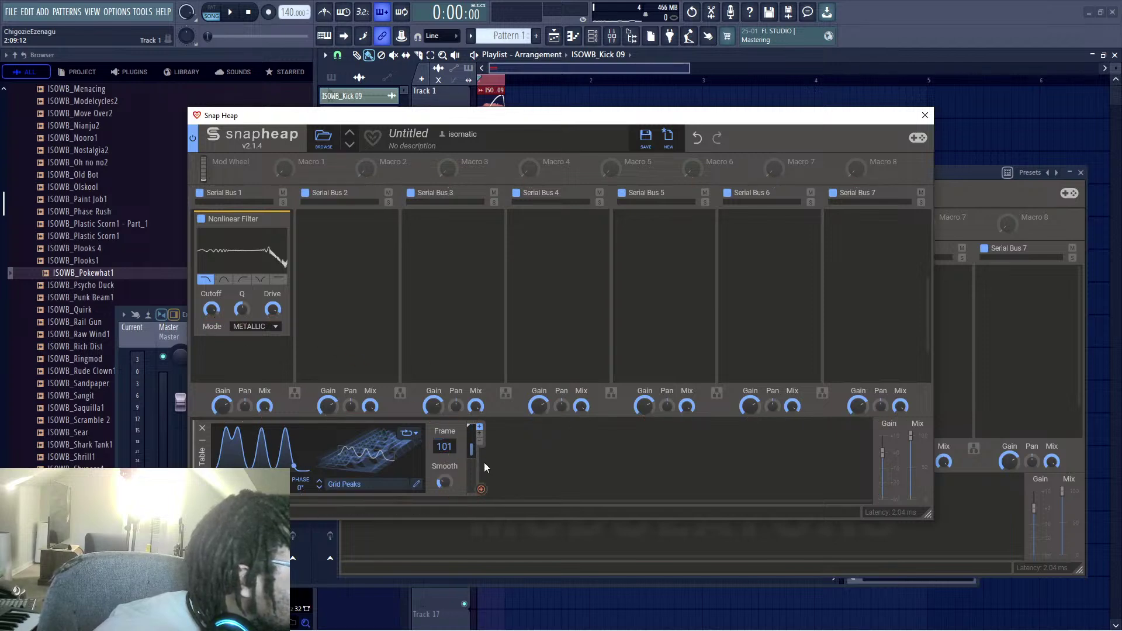
left_click_drag(482, 487, 210, 327)
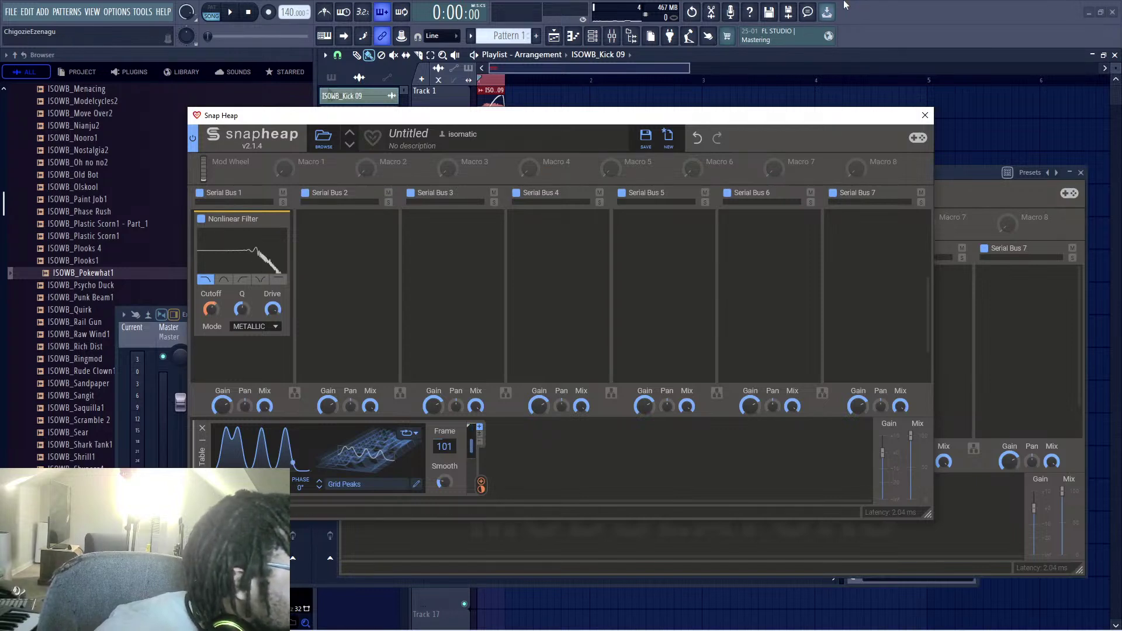
key("space")
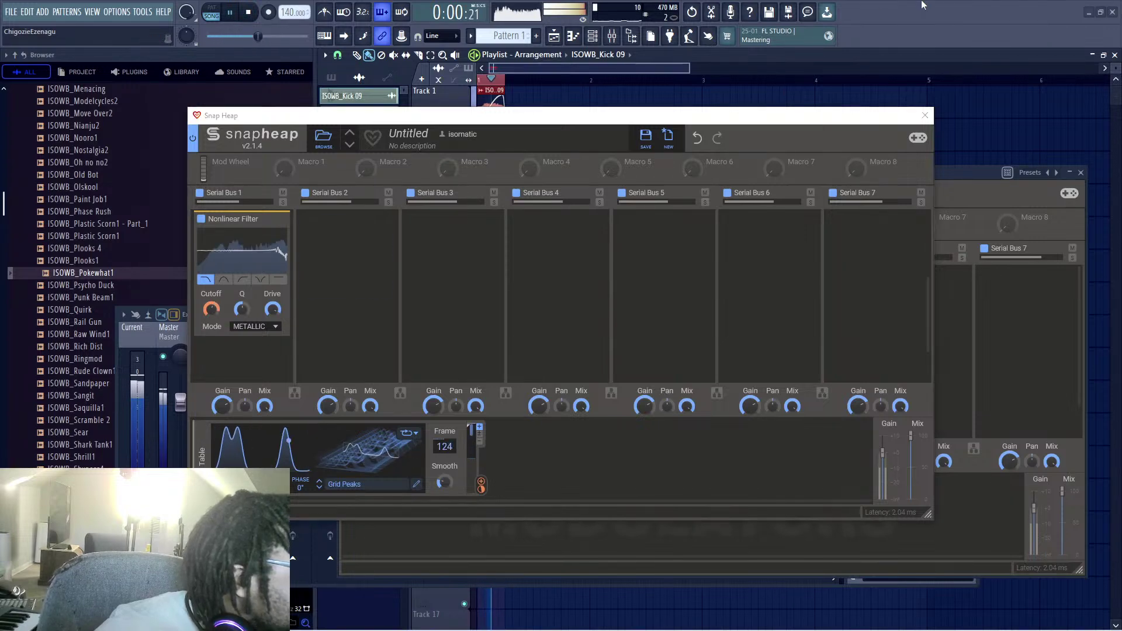
key("space")
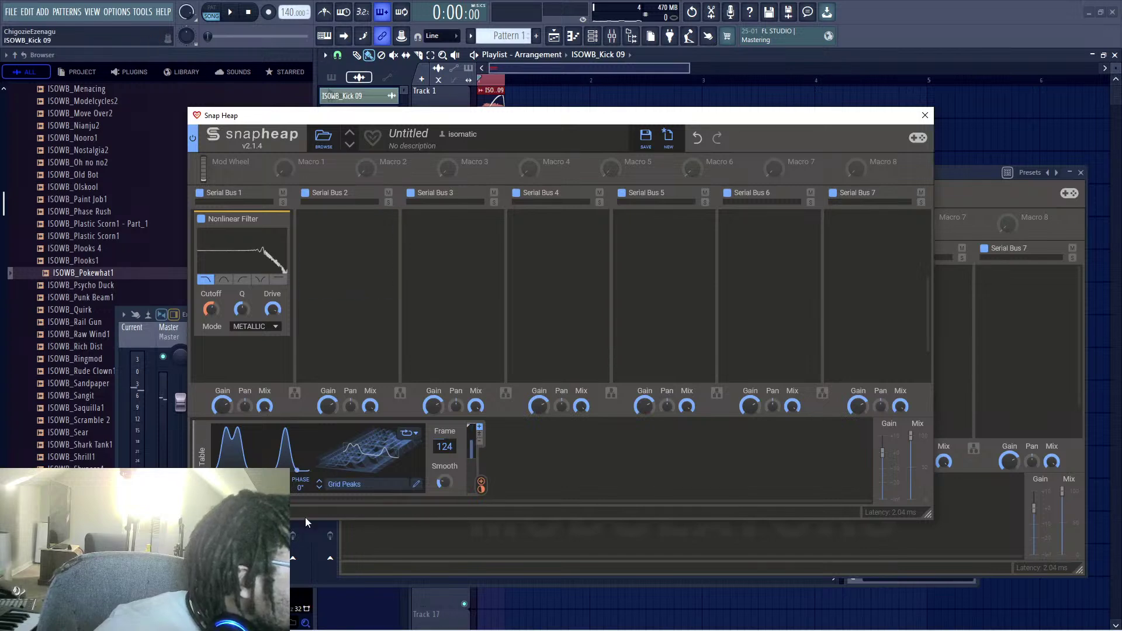
Step: Add a Bitcrush below the Nonlinear Filter in Serial Bus 1 and listen to the loop with it
left_click_drag(233, 219, 248, 316)
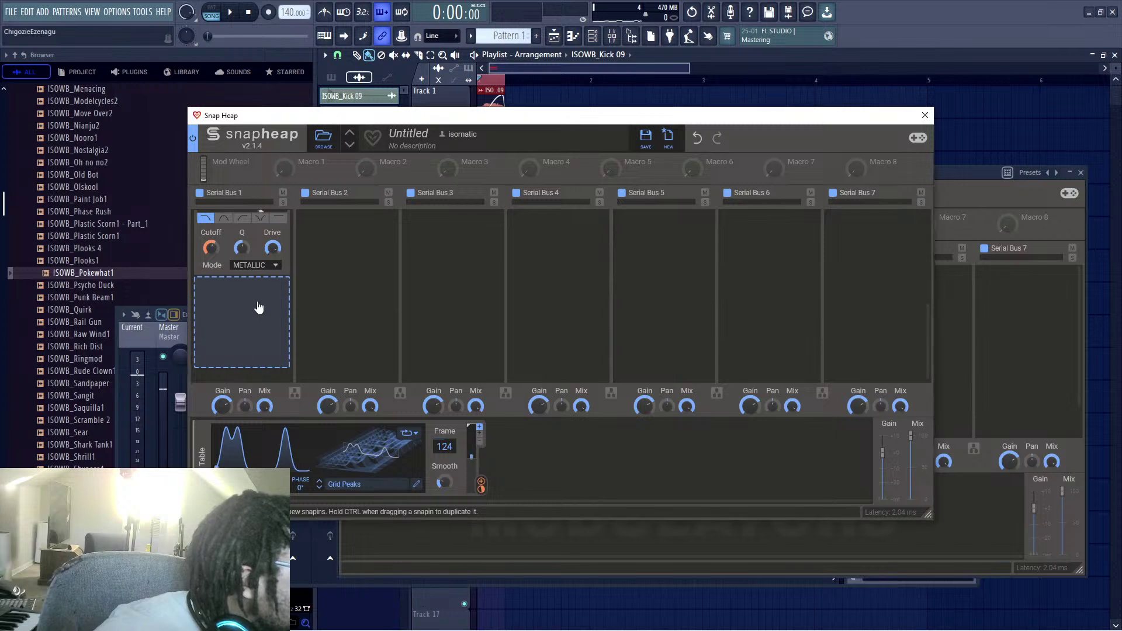
left_click(259, 307)
left_click(311, 355)
key("space")
scroll(275, 334, "down", 1)
left_click_drag(273, 323, 273, 325)
key("space")
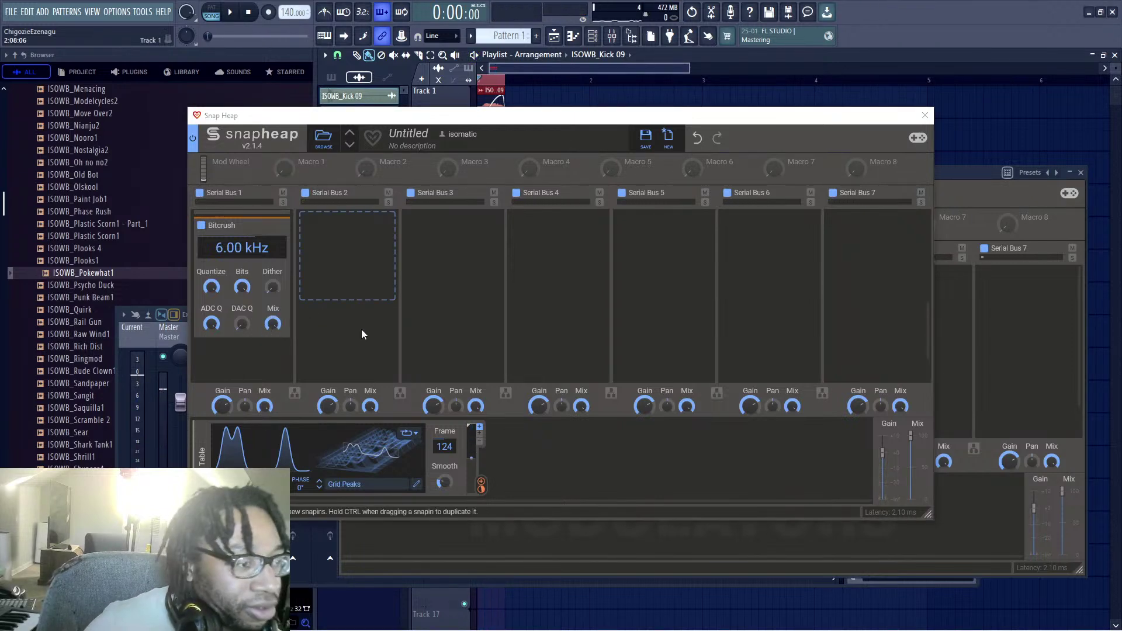
Step: Move the Bitcrush from Serial Bus 1 to Serial Bus 2 and play the loop
scroll(354, 283, "up", 6)
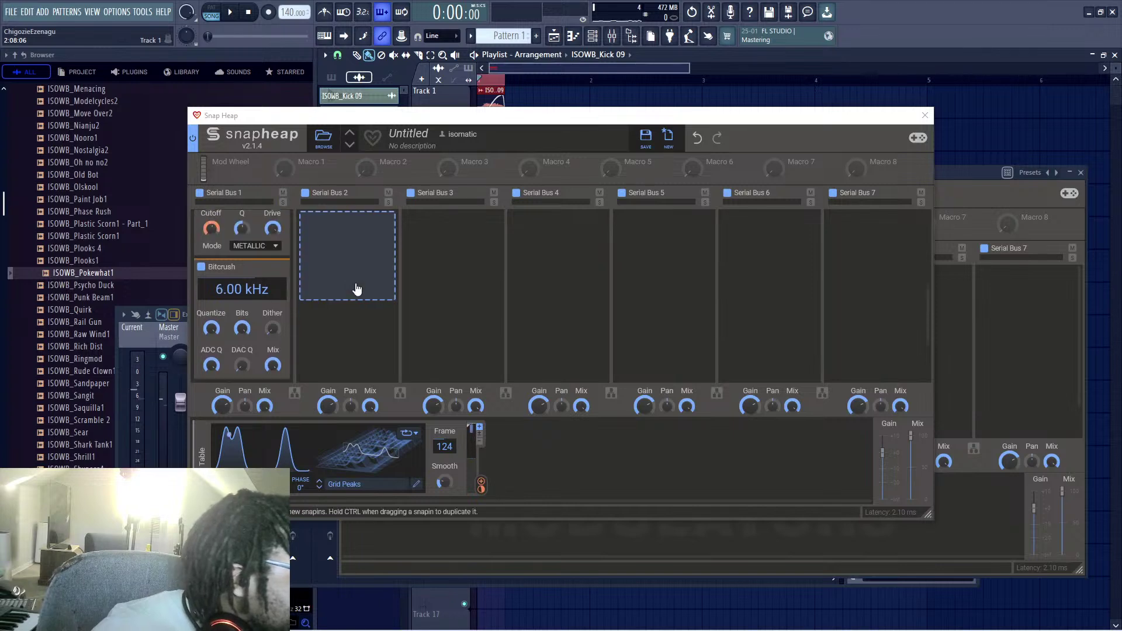
scroll(325, 309, "down", 5)
scroll(261, 286, "up", 3)
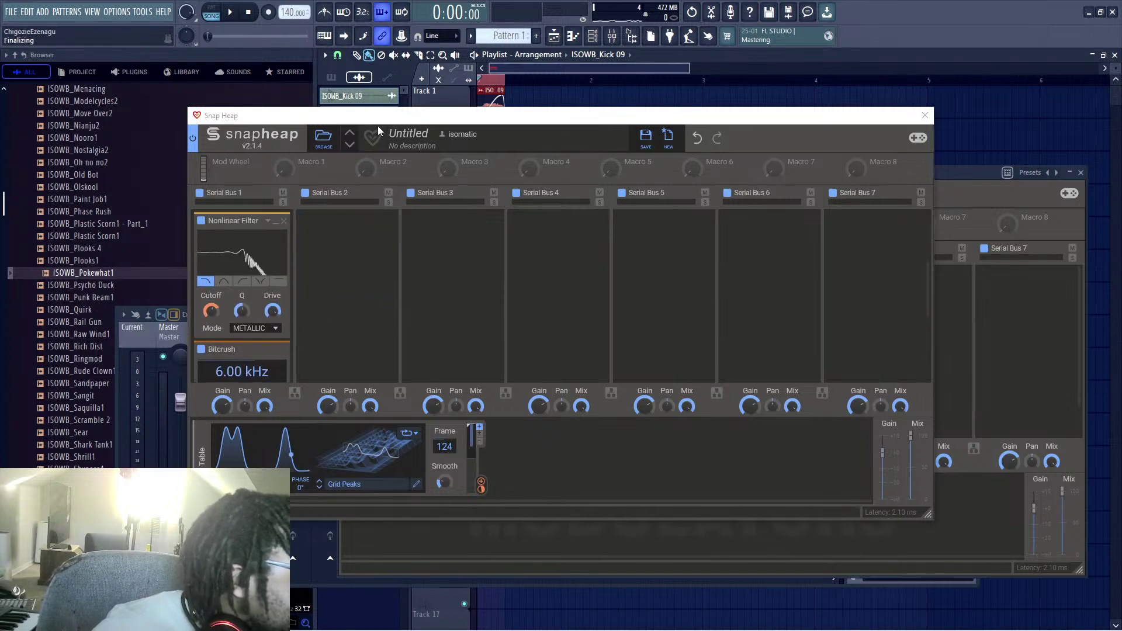
left_click_drag(229, 356, 347, 272)
scroll(348, 271, "up", 5)
scroll(352, 270, "down", 1)
left_click(882, 11)
key("space")
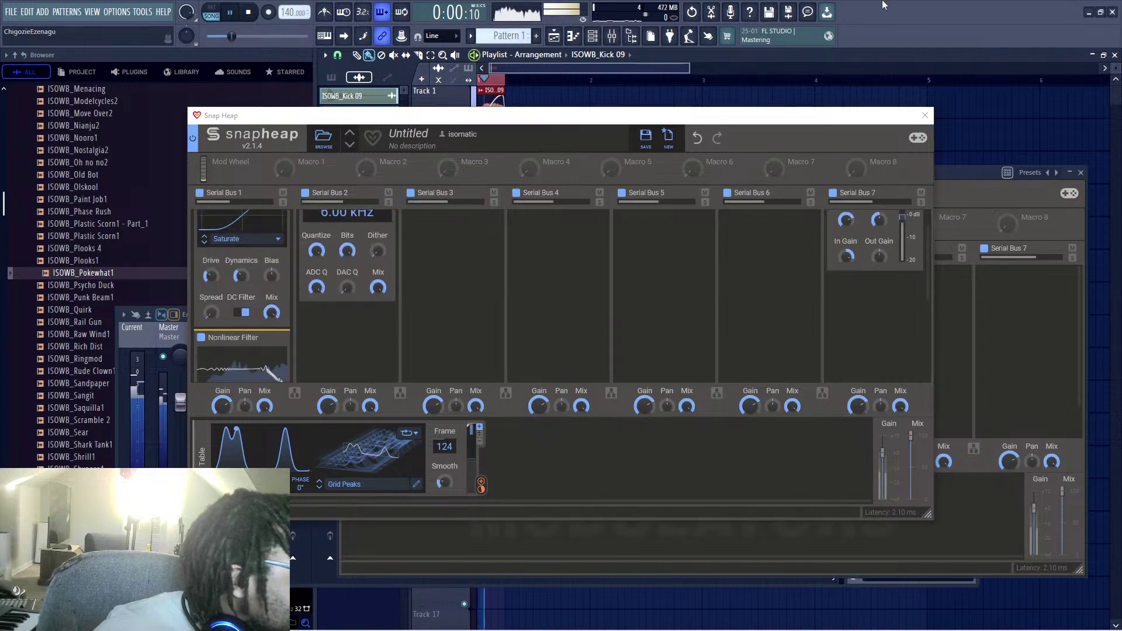
Step: Add a Ring Mod below the Bitcrush in Serial Bus 2 and listen to the loop
scroll(306, 363, "up", 1)
scroll(344, 341, "down", 2)
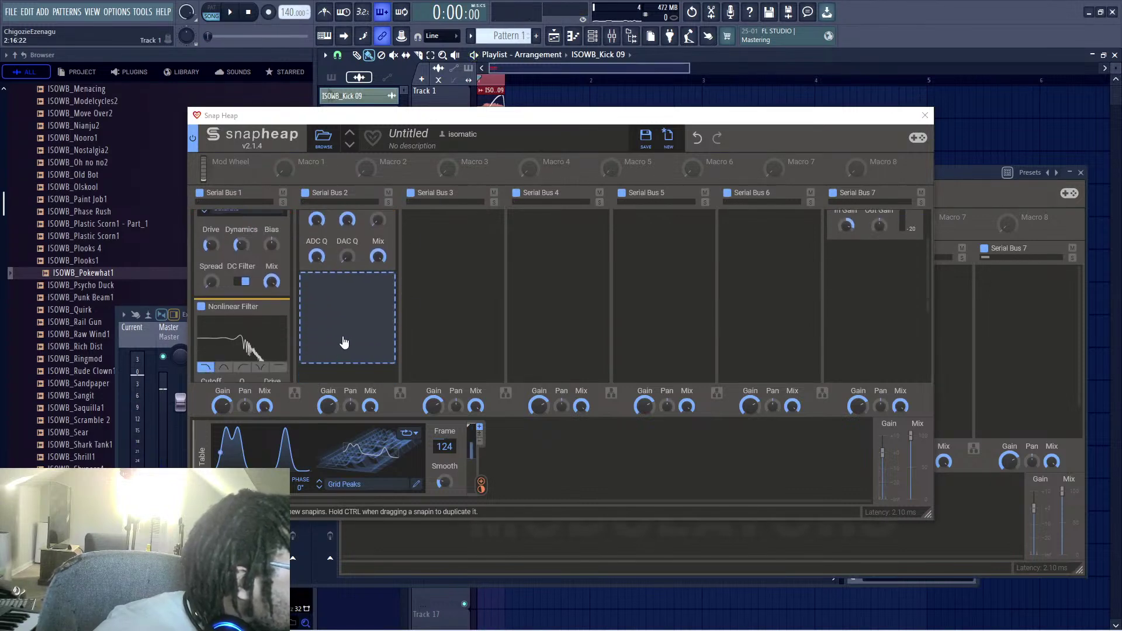
left_click(344, 340)
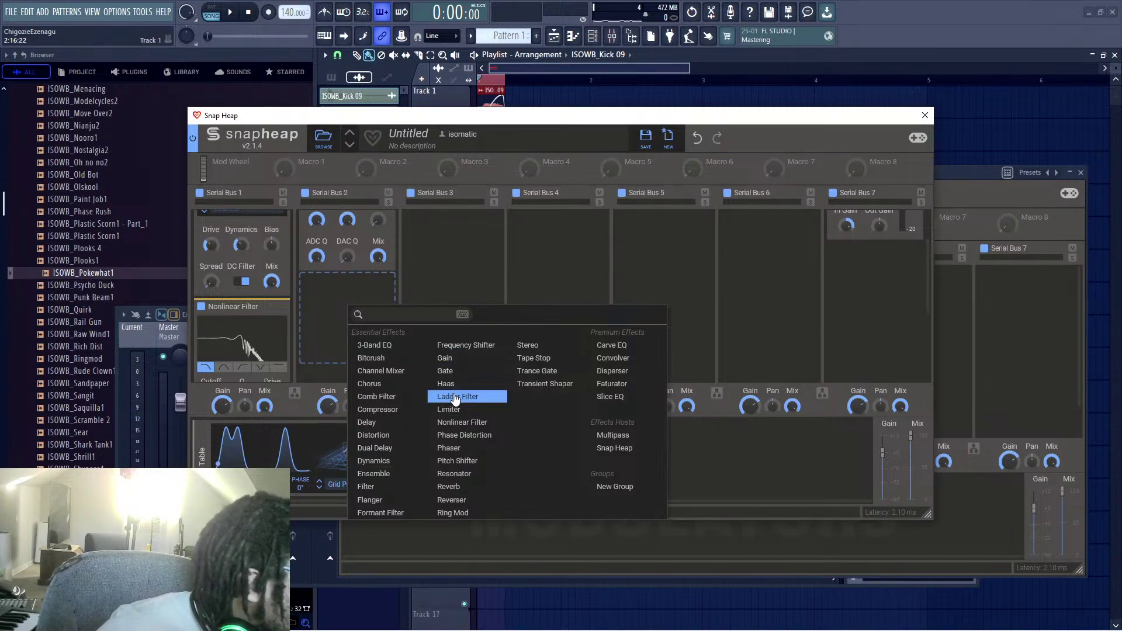
left_click(453, 513)
key("space")
scroll(489, 225, "down", 2)
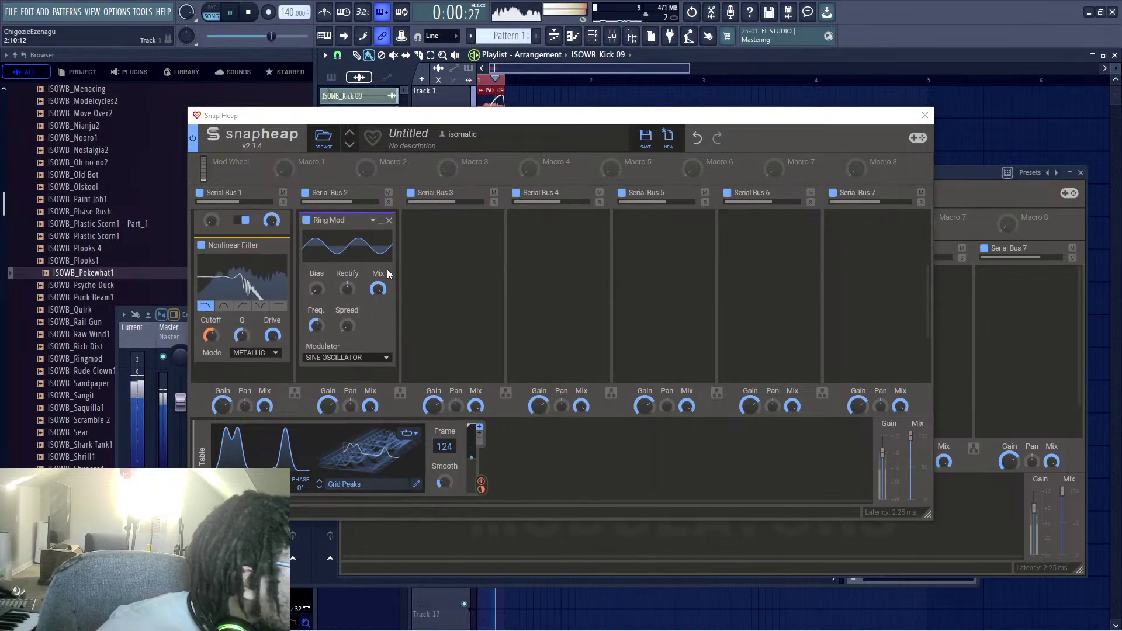
key("space")
Step: Lower the Mix of the Ring Mod and the Bitcrush to zero and assign Macro 1 to both
left_click_drag(378, 289, 378, 374)
scroll(415, 261, "up", 2)
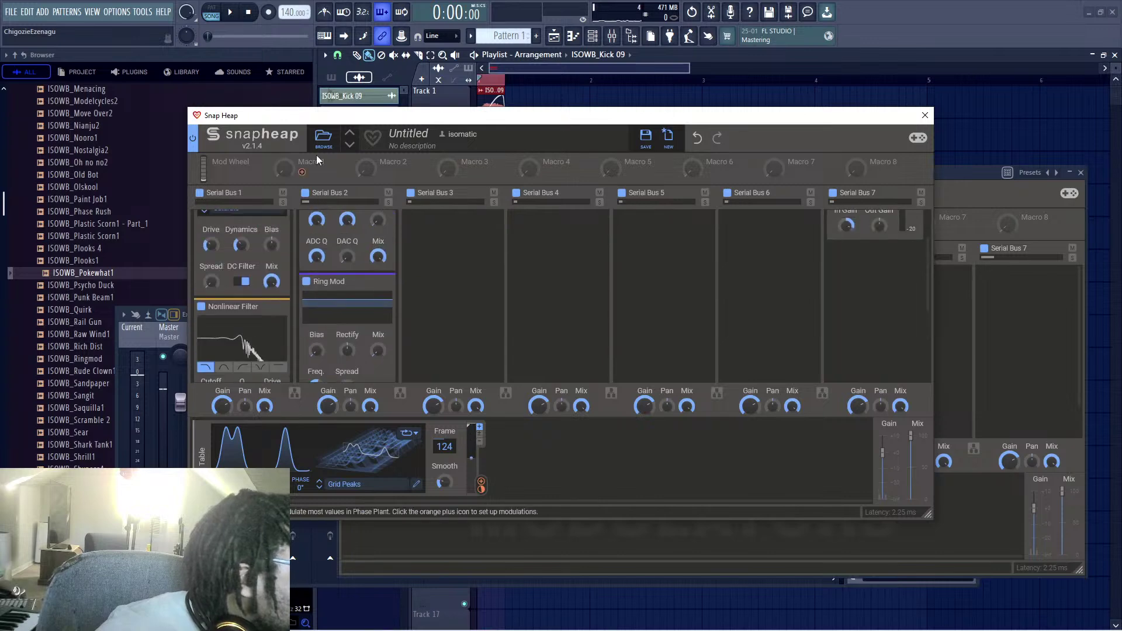
left_click(301, 173)
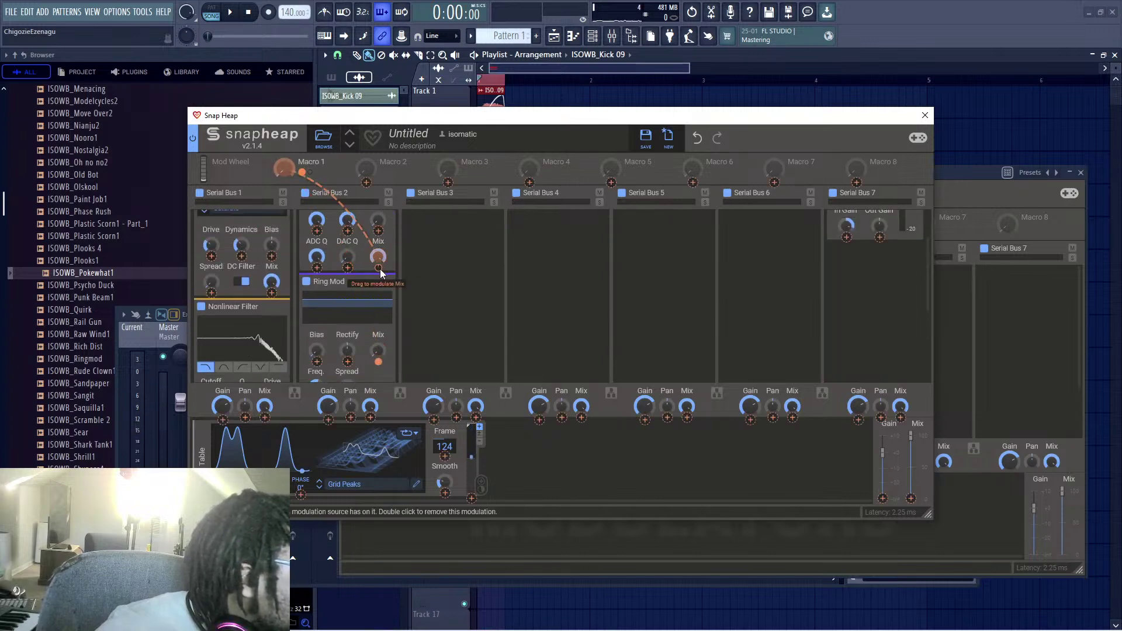
left_click(409, 253)
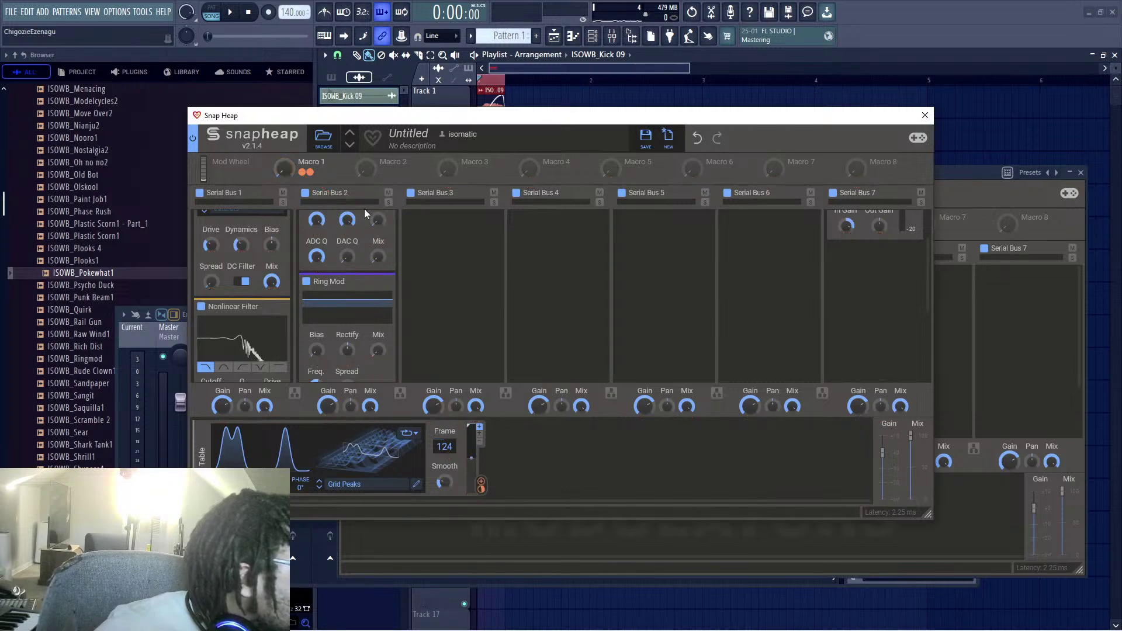
scroll(372, 202, "up", 2)
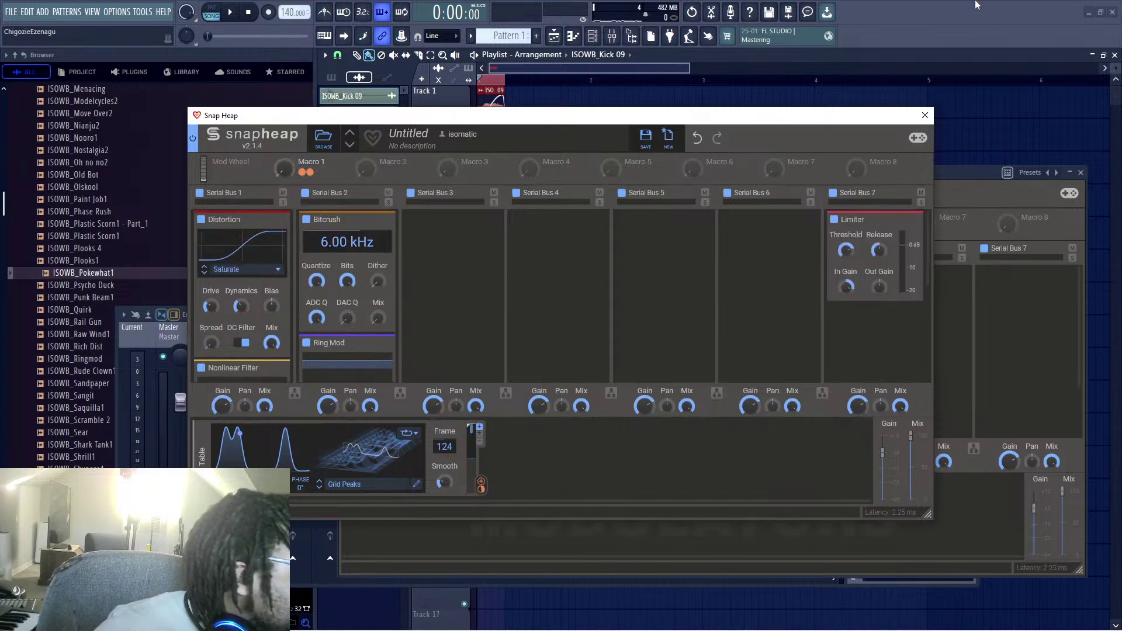
Step: Test Macro 1 in the nested Snap Heap while playing the loop
key("space")
left_click_drag(283, 170, 283, 228)
left_click_drag(284, 169, 284, 228)
left_click(919, 5)
key("space")
Step: Reposition the nested and outer Snap Heap windows so that the controls of both are visible
left_click_drag(819, 125, 959, 307)
left_click_drag(611, 294, 752, 278)
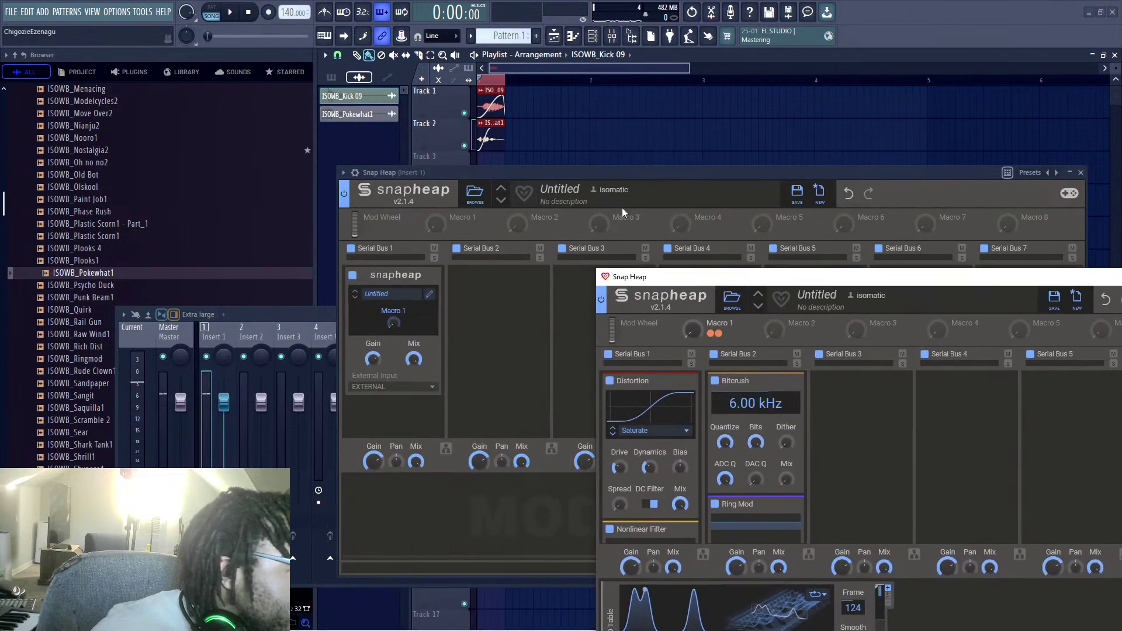
left_click_drag(572, 177, 587, 96)
Step: Compare the loop before and after raising the nested Snap Heap's Macro 1 fully from the outer Snap Heap
key("space")
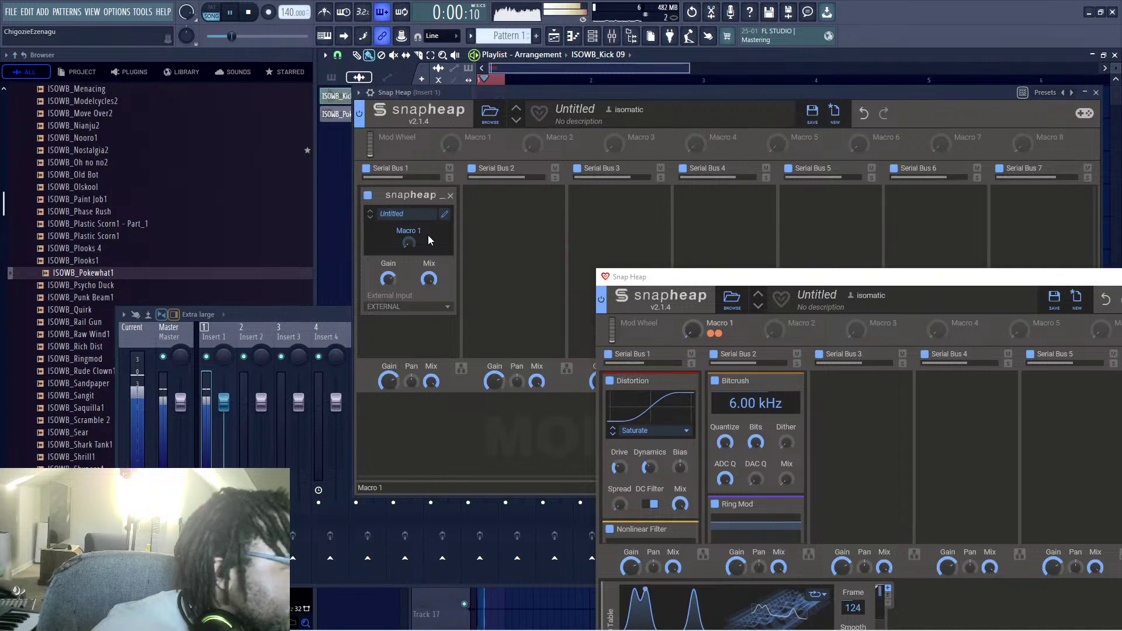
key("space")
left_click_drag(407, 246, 407, 158)
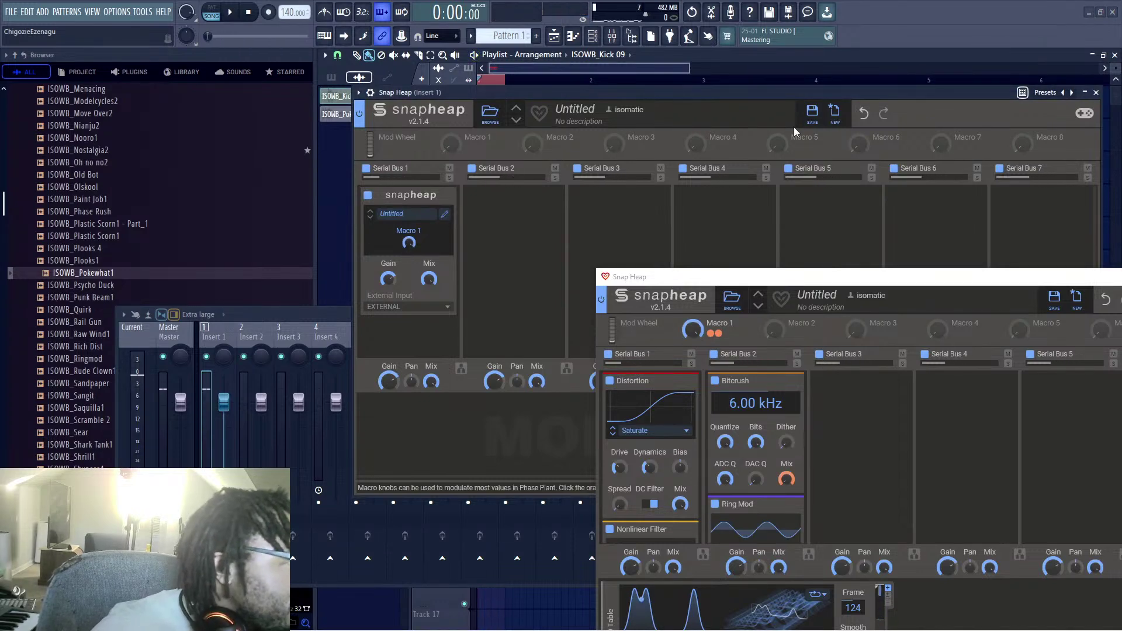
key("space")
key("space")
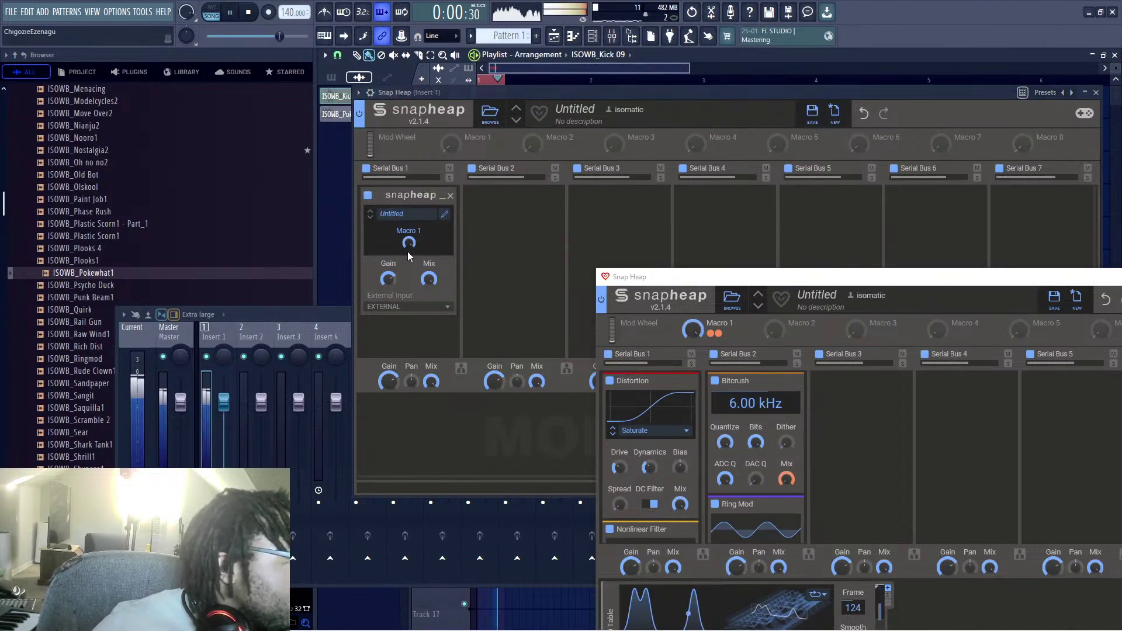
Step: Raise the Bitcrush's DAC Q and the Ring Mod's Spread in the nested Snap Heap while playing the loop
left_click_drag(724, 279, 467, 158)
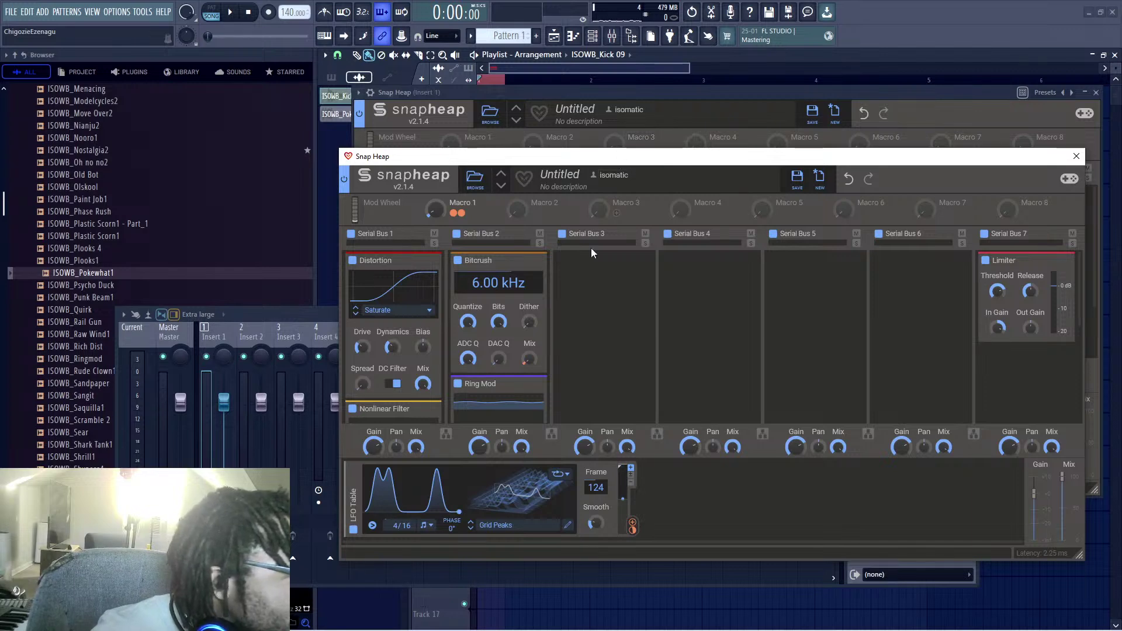
scroll(535, 289, "down", 3)
scroll(539, 317, "up", 3)
scroll(620, 295, "down", 3)
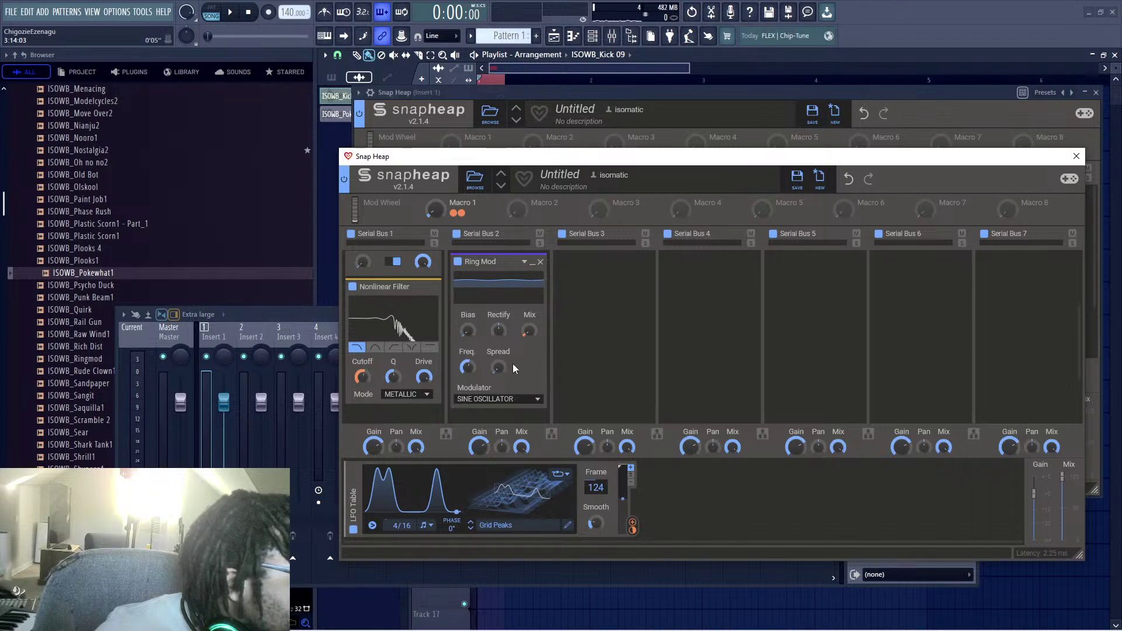
scroll(506, 344, "up", 3)
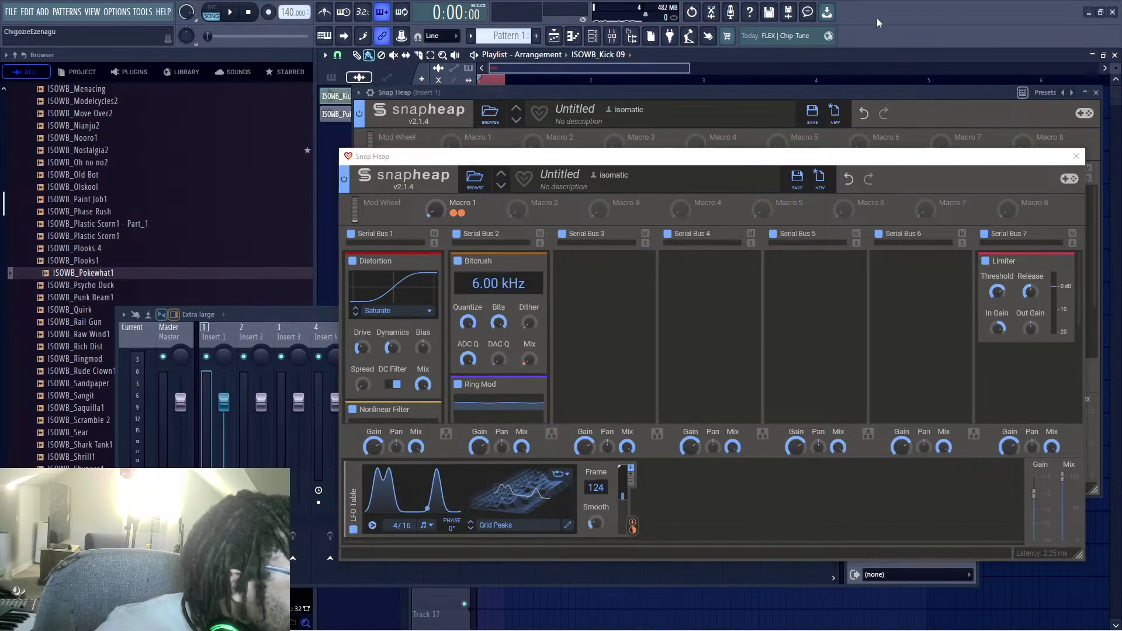
key("space")
mouse_move(498, 359)
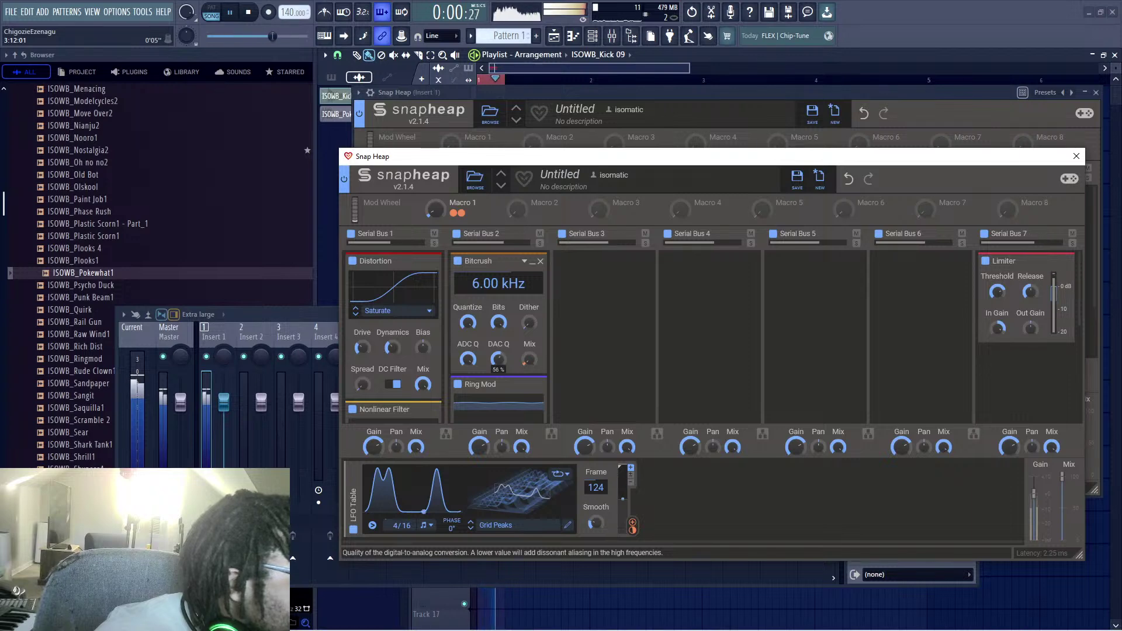
scroll(581, 317, "down", 3)
key("space")
key("space")
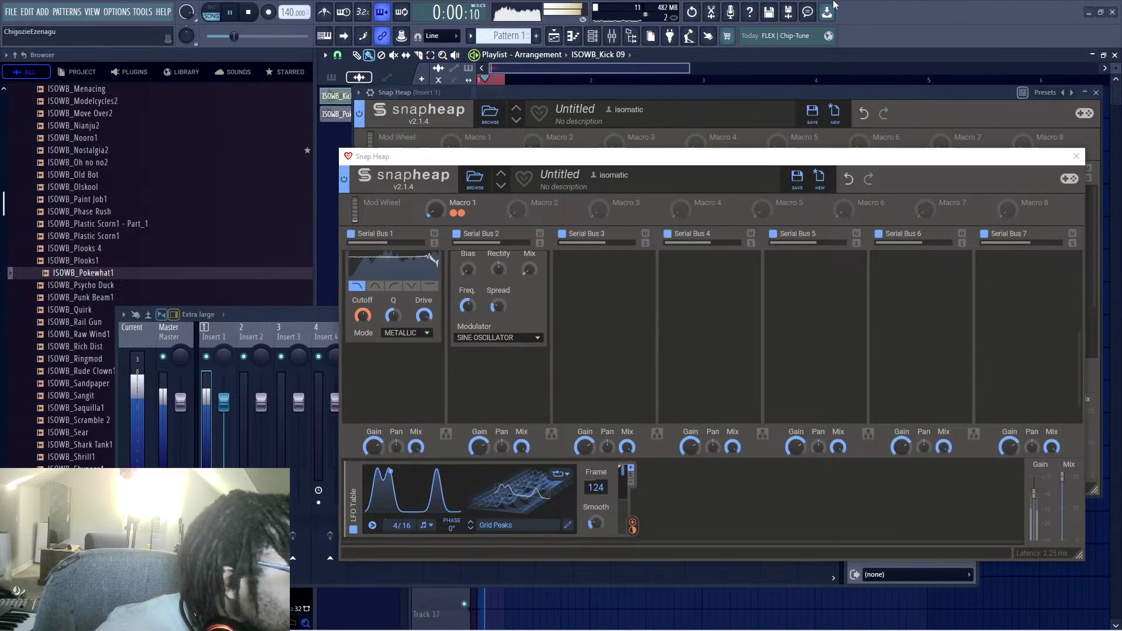
key("space")
Step: Add a Pitch Shifter below the Ring Mod and move it to Serial Bus 4
scroll(514, 279, "down", 1)
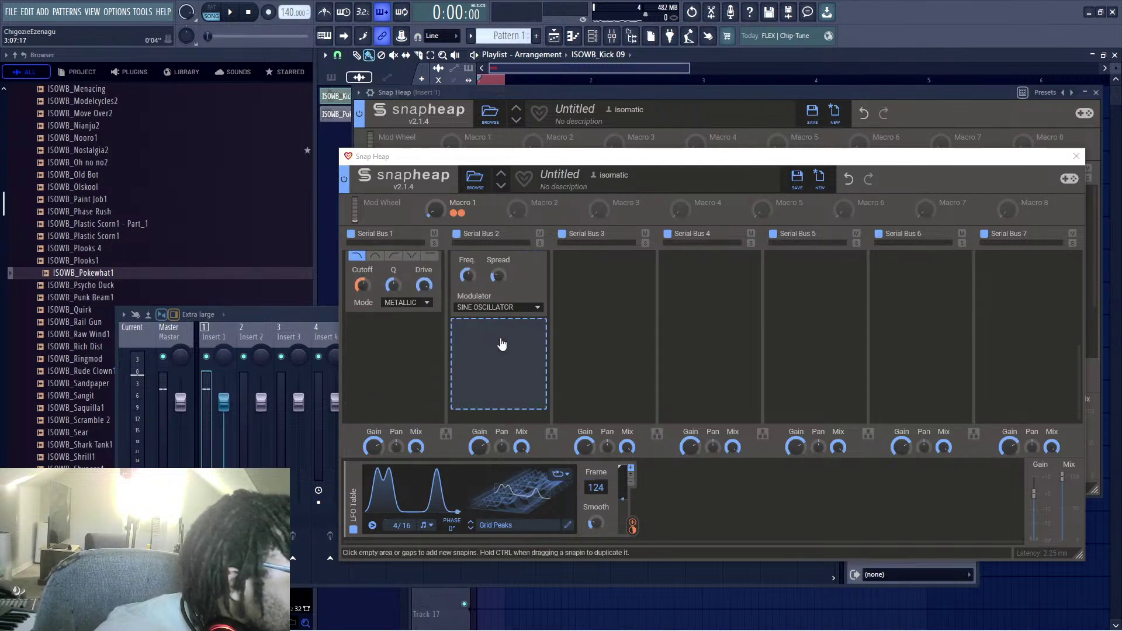
left_click(499, 344)
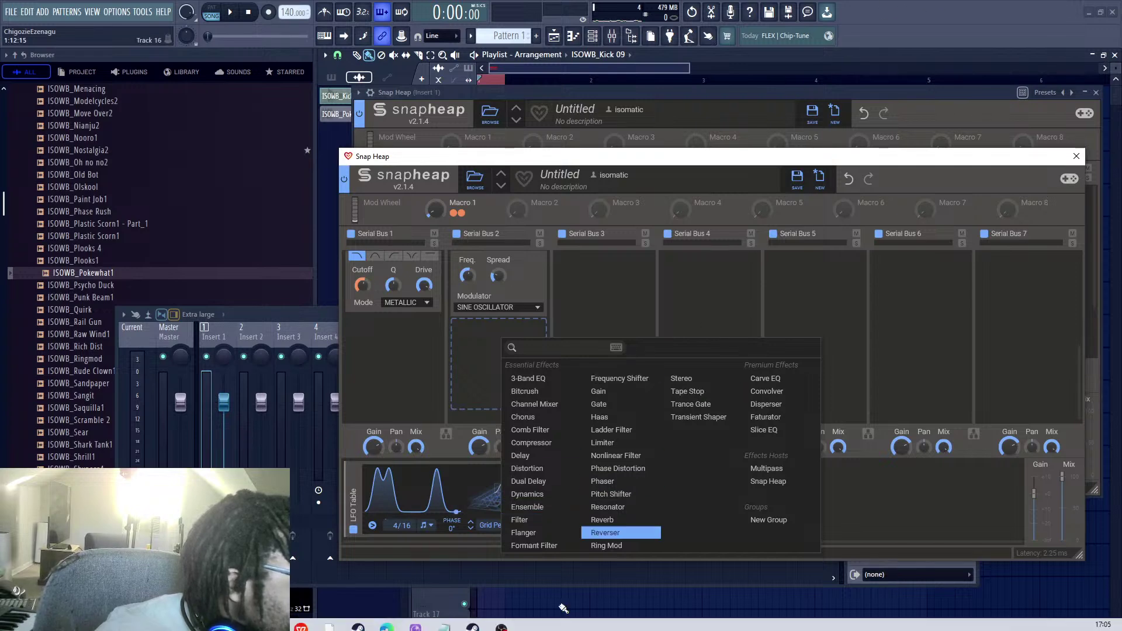
left_click(625, 495)
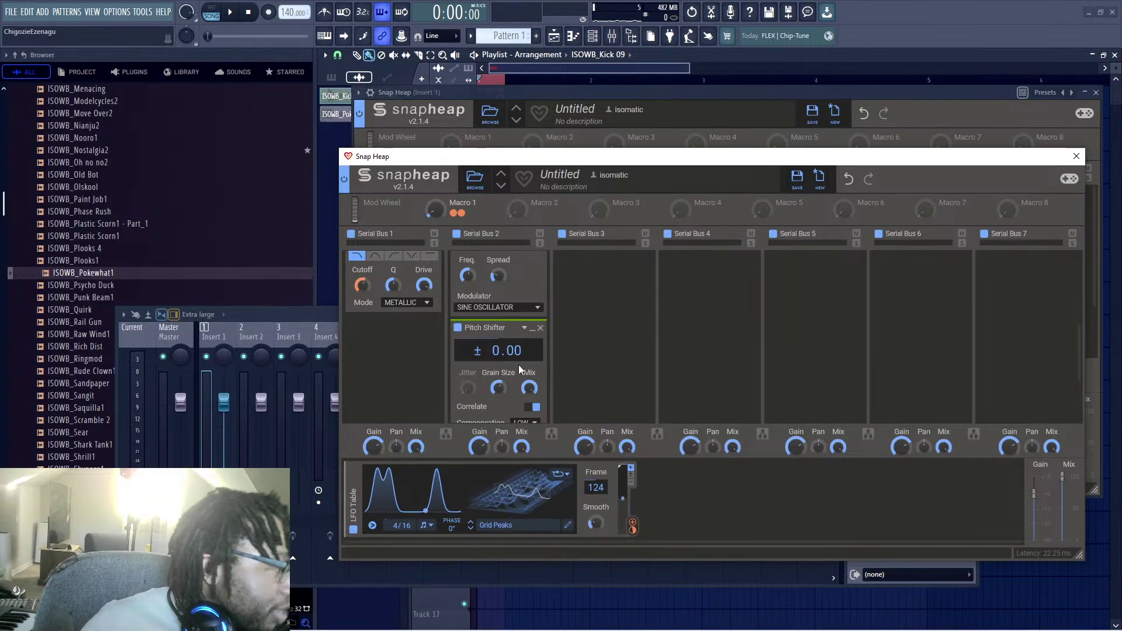
left_click_drag(510, 326, 706, 277)
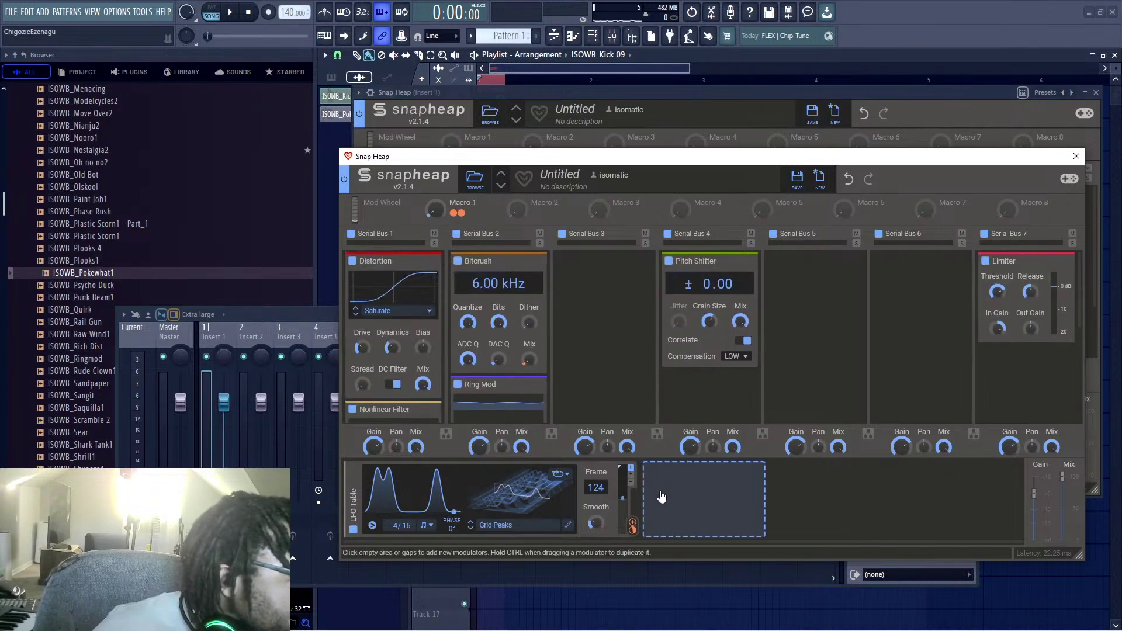
Step: Add an LFO modulator beside the LFO Table and assign the LFO Table to the pitch of Serial Bus 4's Pitch Shifter
left_click(661, 496)
left_click(686, 464)
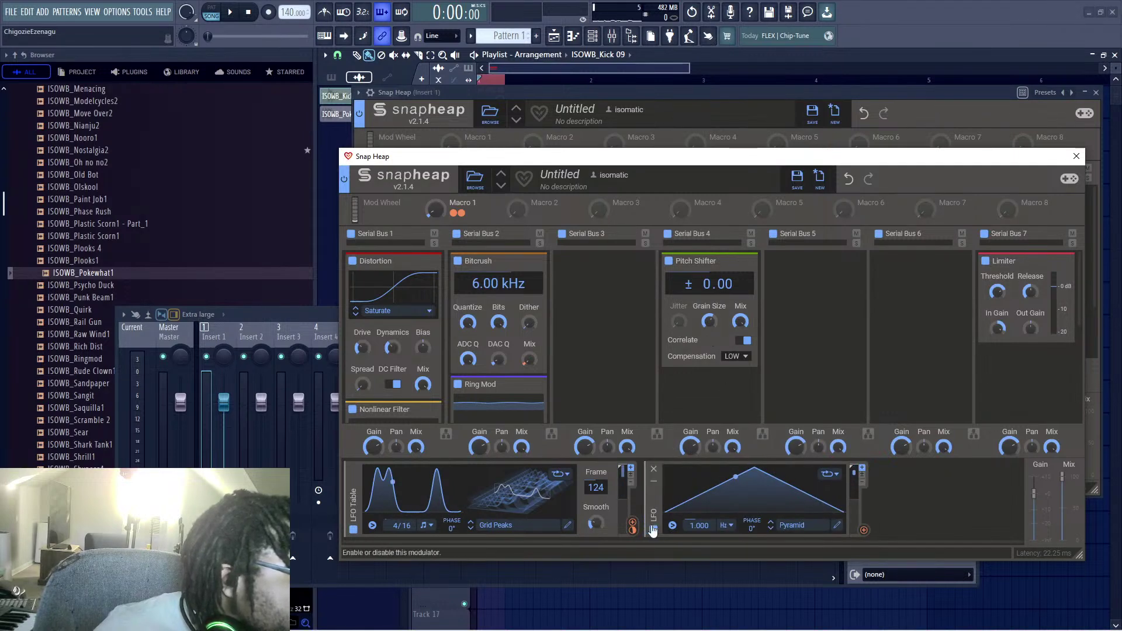
left_click_drag(632, 527, 939, 4)
key("space")
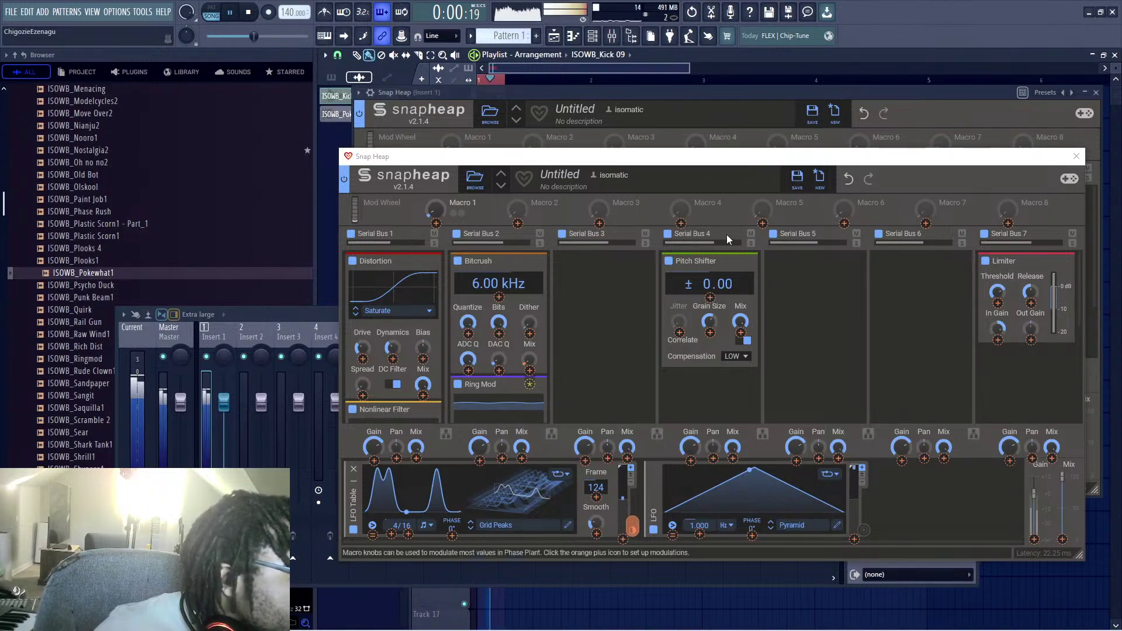
left_click_drag(707, 299, 707, 293)
key("space")
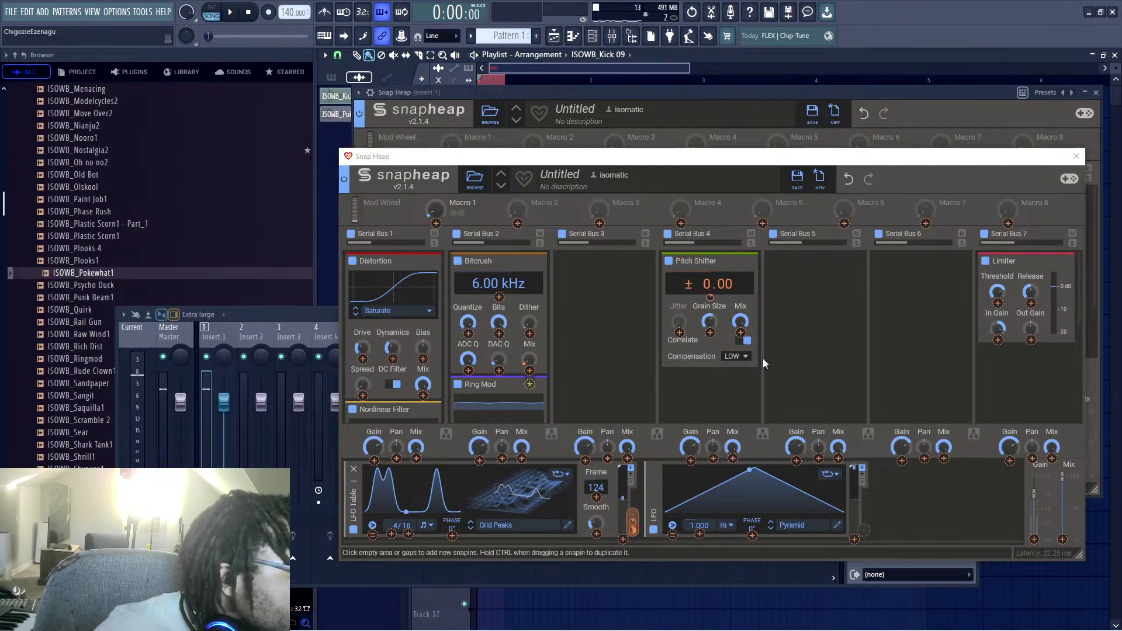
Step: Try a second Pitch Shifter in Serial Bus 3 with its pitch raised to +10 semitones
left_click(614, 299)
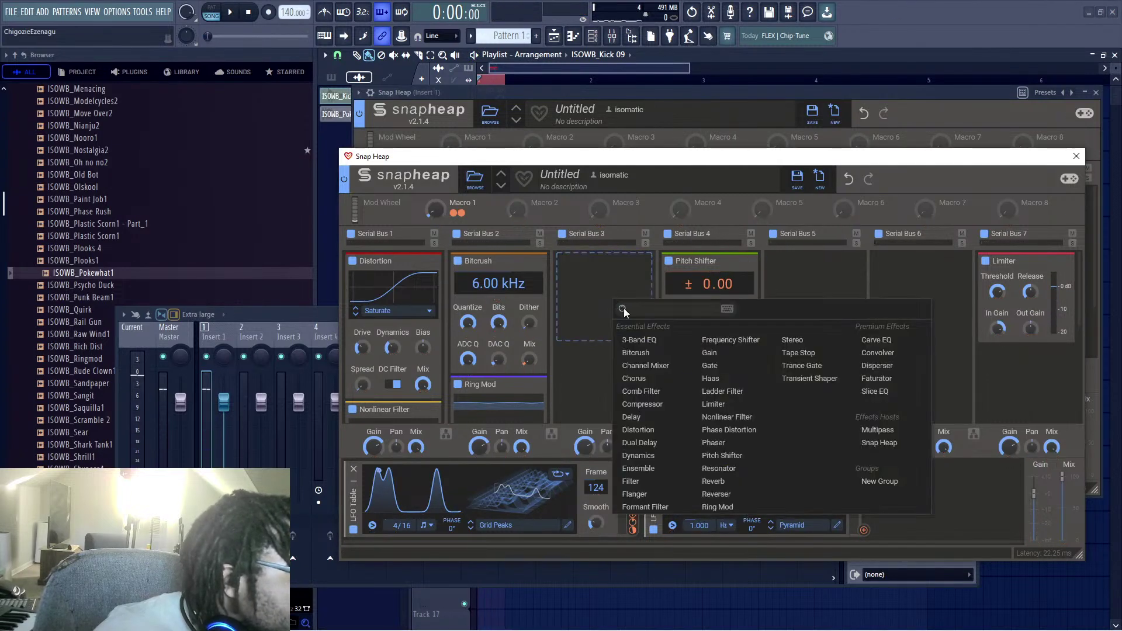
left_click(725, 456)
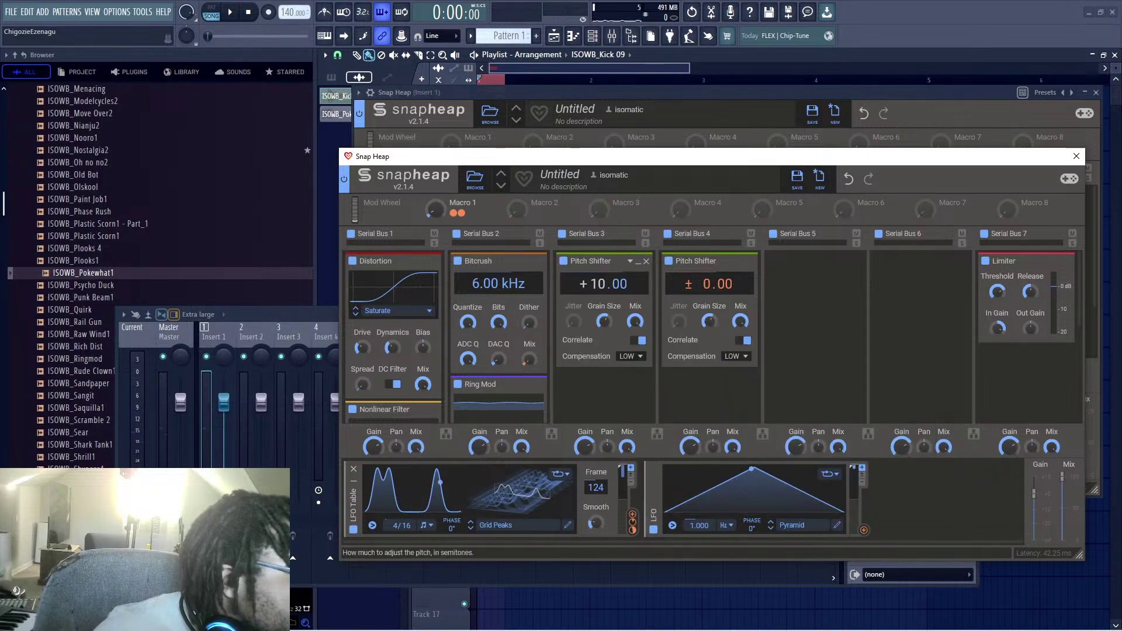
key("space")
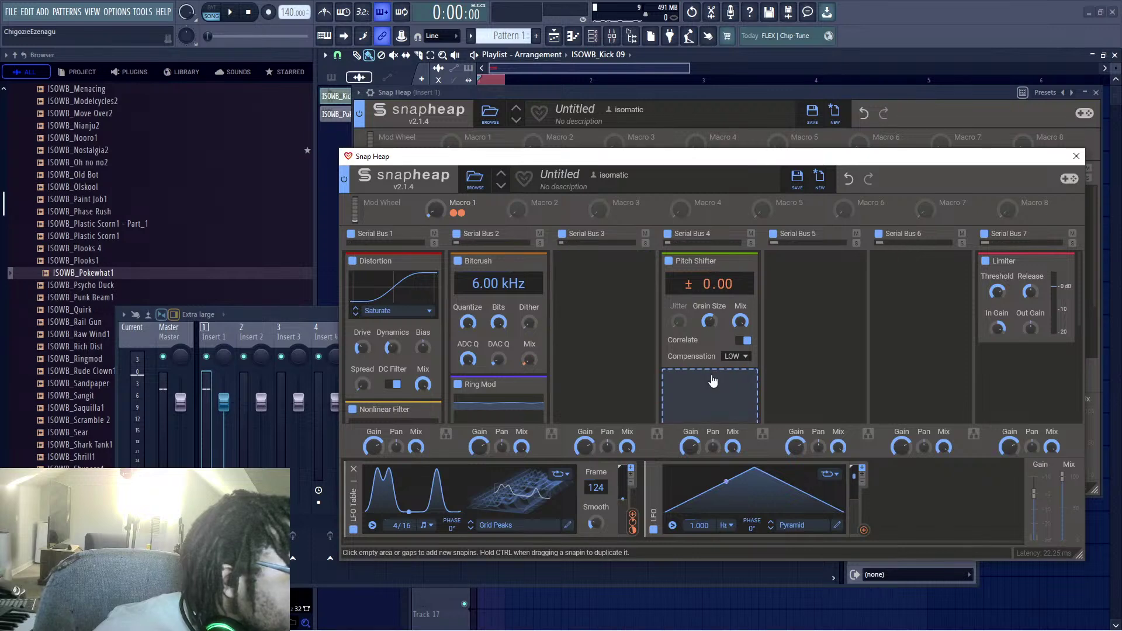
Step: Assign the LFO to the pitch of Serial Bus 4's Pitch Shifter and audition the loop
left_click_drag(863, 530, 860, 529)
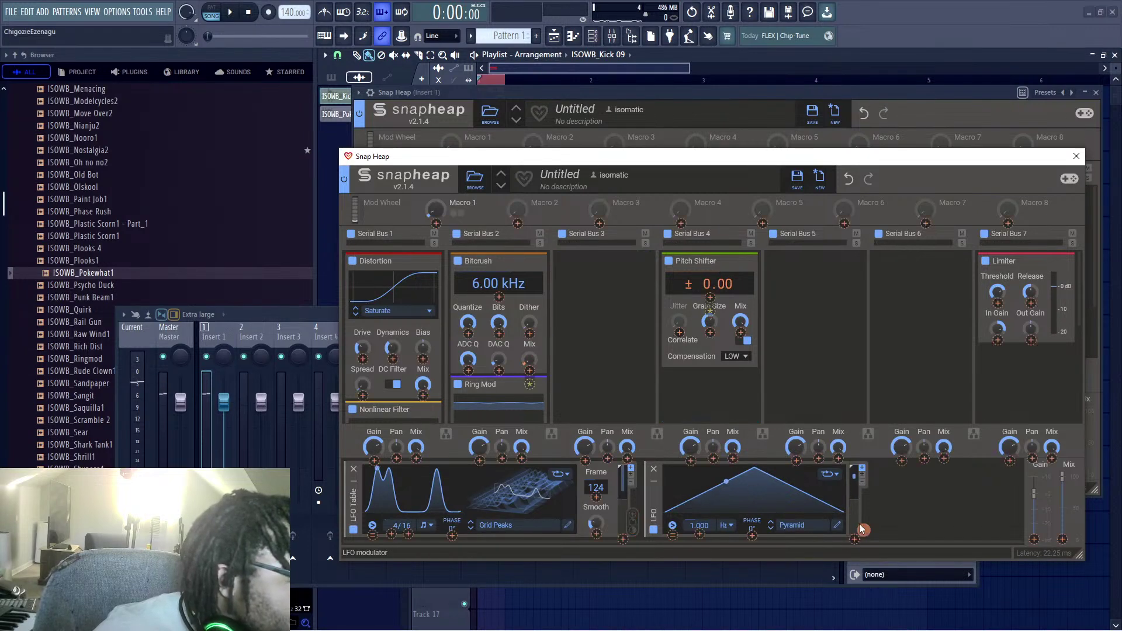
left_click_drag(747, 345, 711, 300)
key("space")
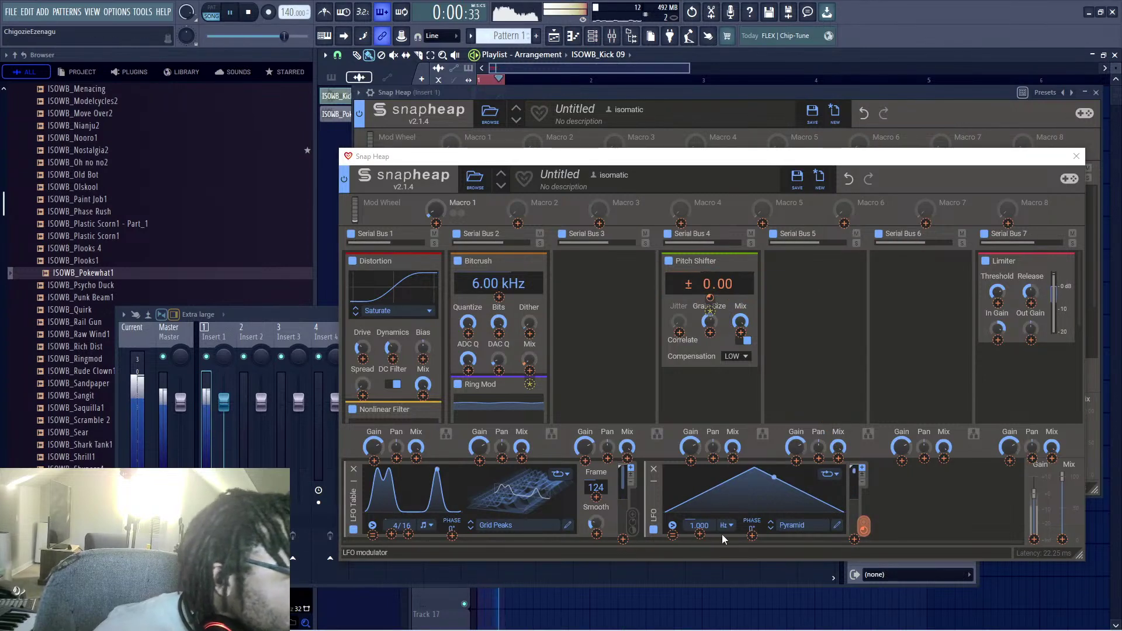
key("space")
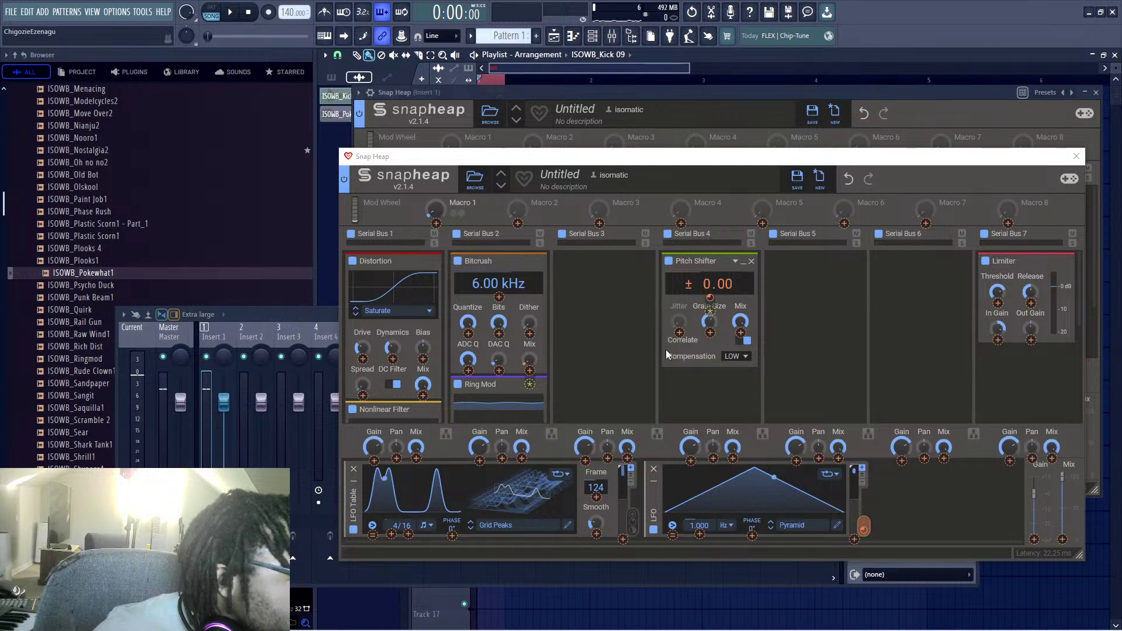
Step: Switch the LFO's rate to tempo sync, set it to 8/16, and audition the loop
left_click(726, 527)
key("space")
key("space")
left_click_drag(693, 526, 693, 515)
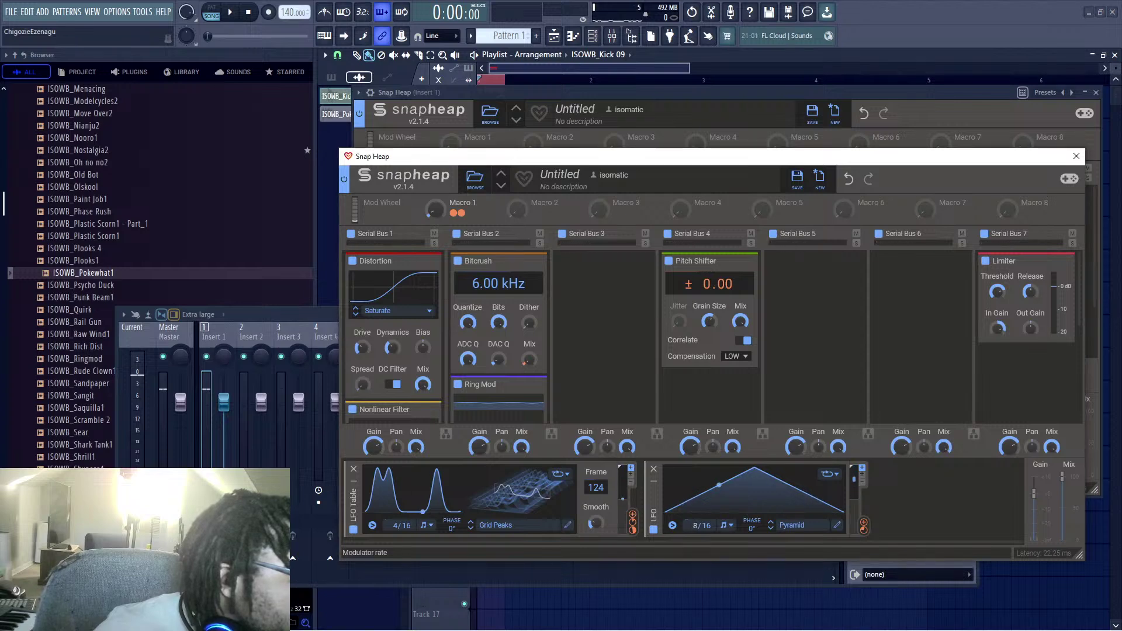
key("space")
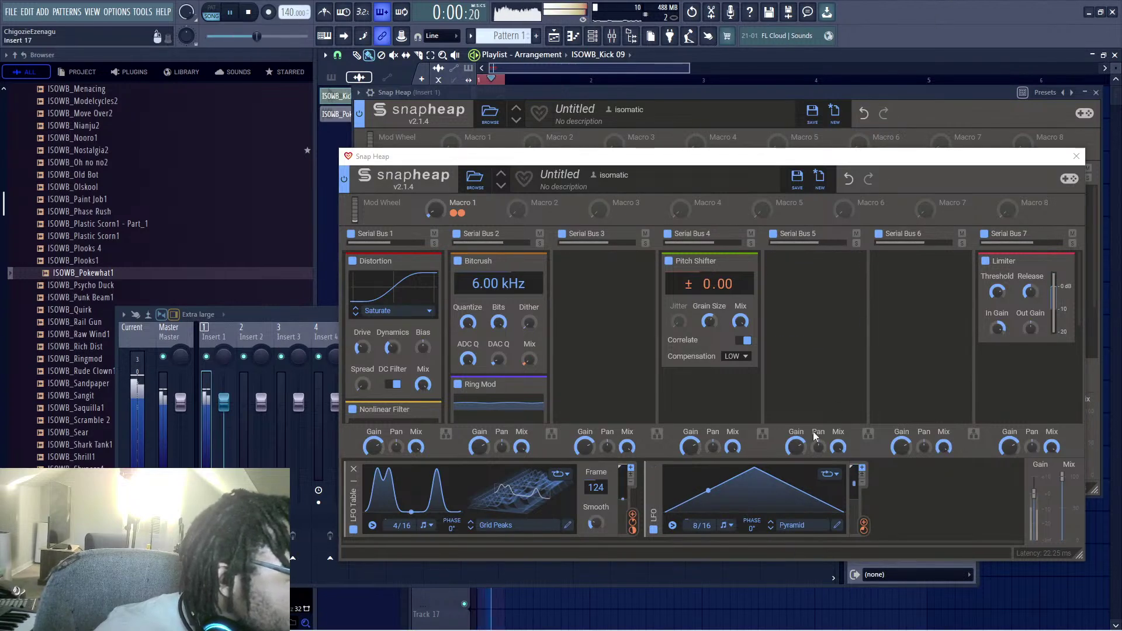
key("space")
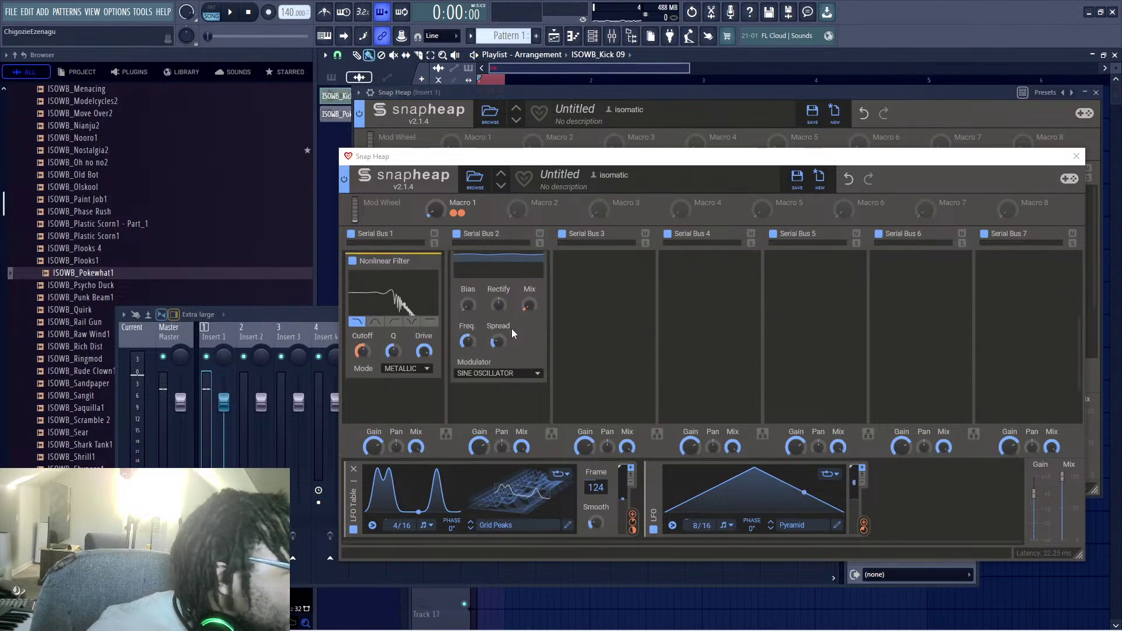
Step: Assign Macro 2 to the Ring Mod's Freq. in Serial Bus 2
scroll(578, 327, "down", 2)
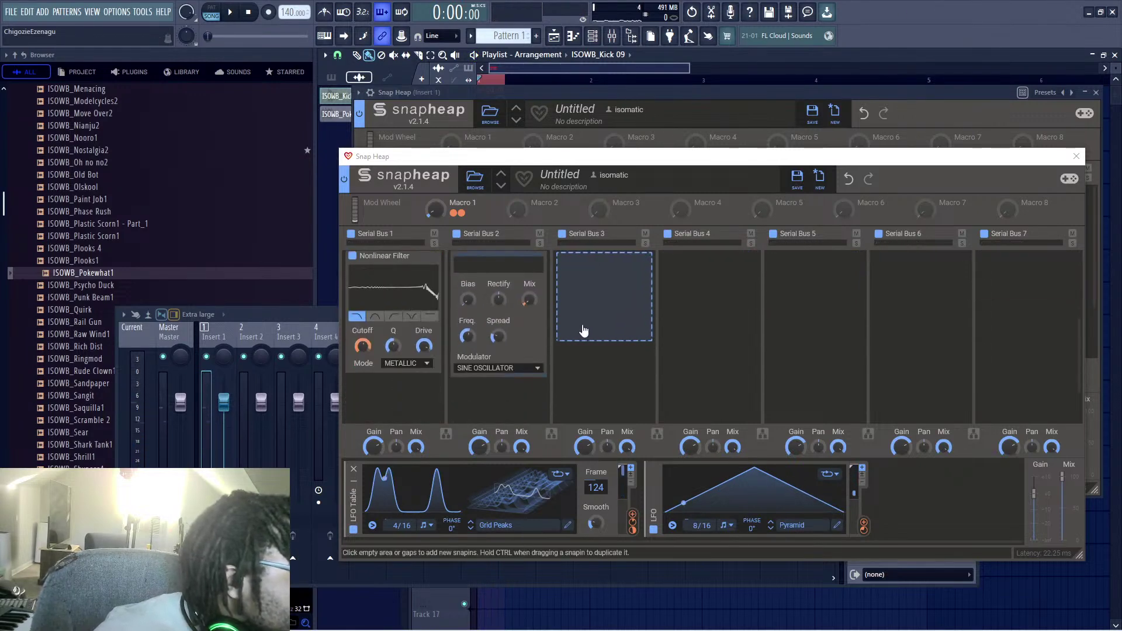
scroll(548, 351, "down", 2)
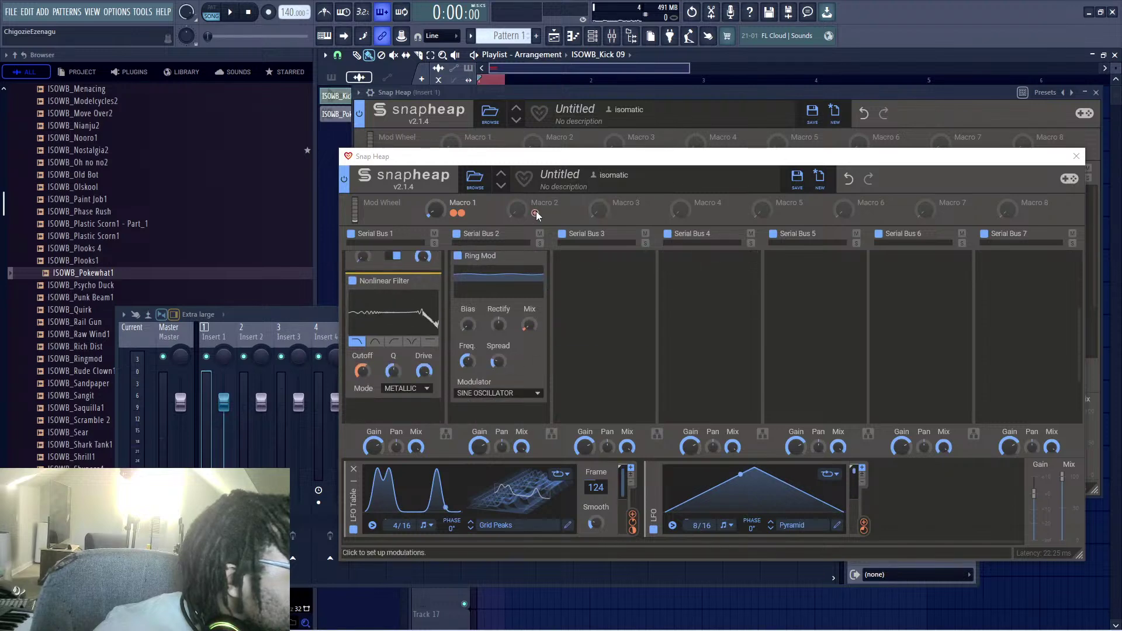
left_click_drag(536, 215, 469, 373)
left_click(920, 5)
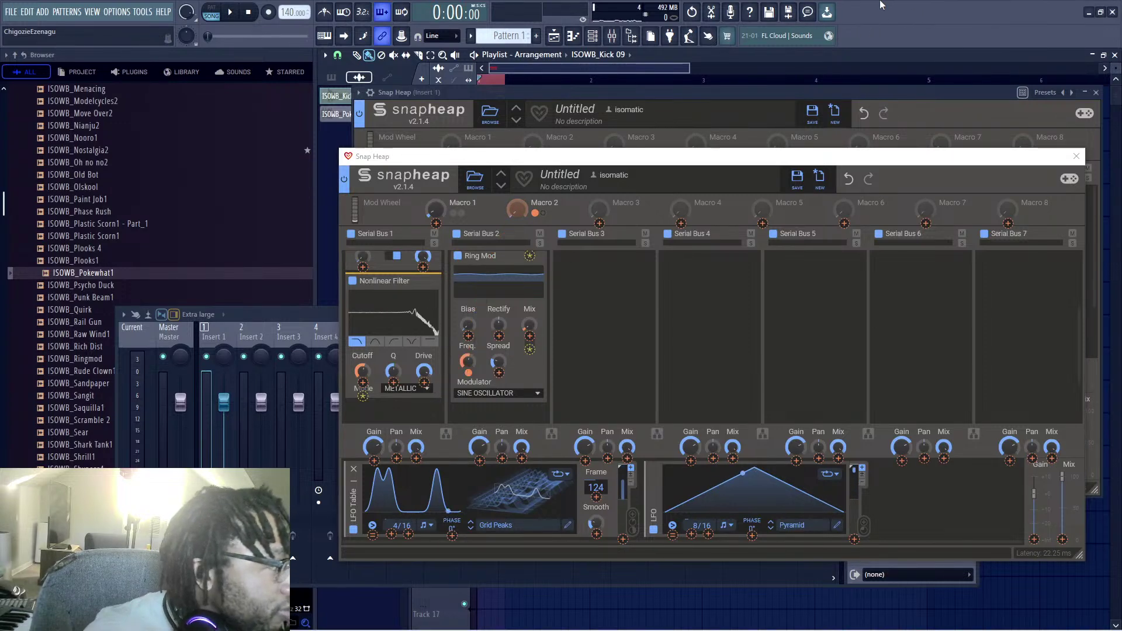
left_click(497, 215)
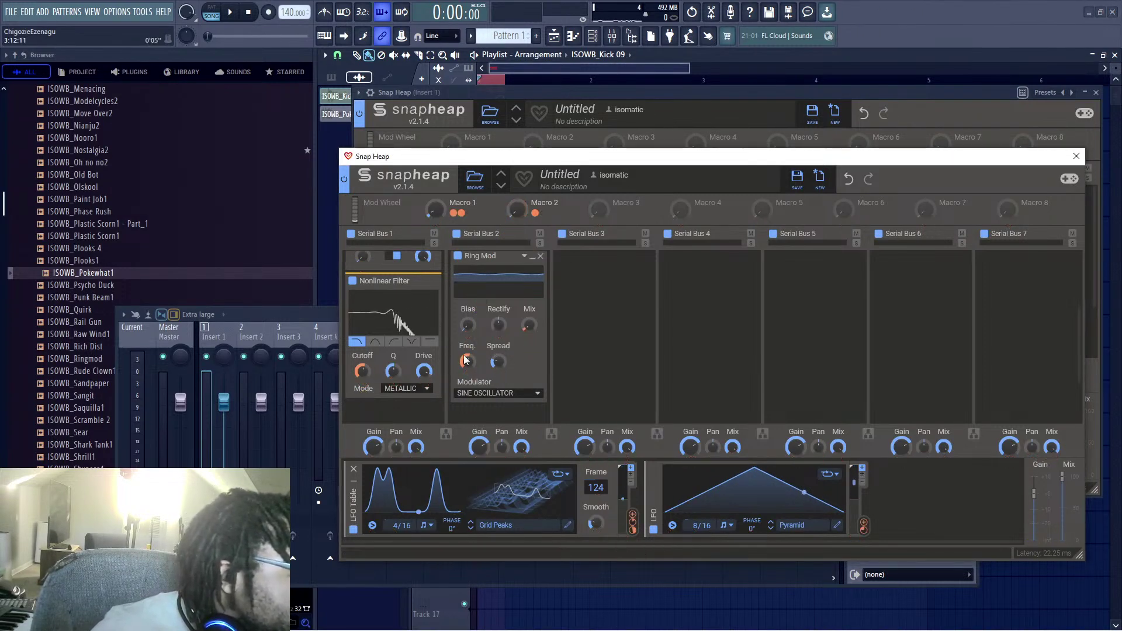
left_click(956, 5)
Step: Sweep Macro 2 up and down and raise Macro 1 to about 56% while playing the loop
key("space")
left_click_drag(518, 212, 519, 164)
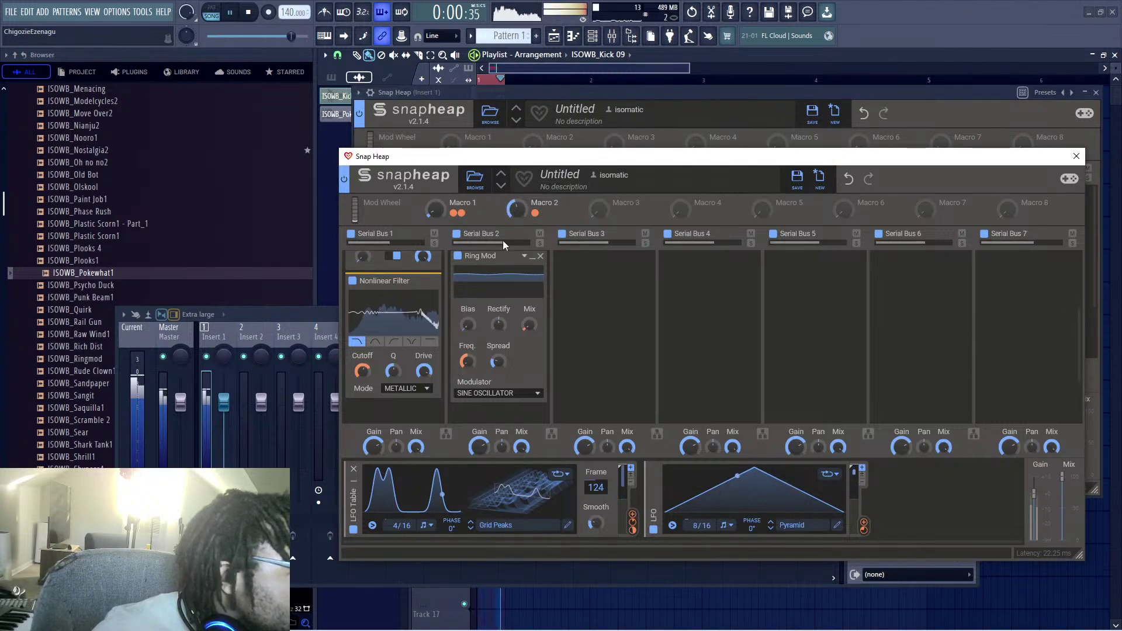
mouse_move(516, 209)
left_mouse_down()
mouse_move(517, 181)
mouse_move(516, 215)
left_mouse_up()
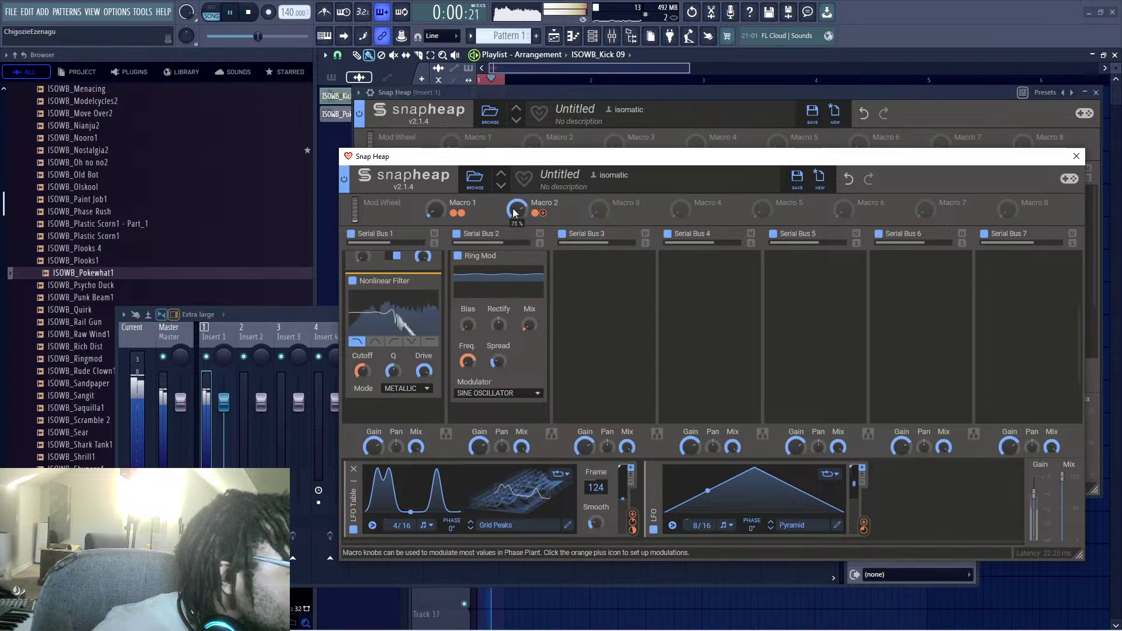
left_click_drag(437, 208, 437, 180)
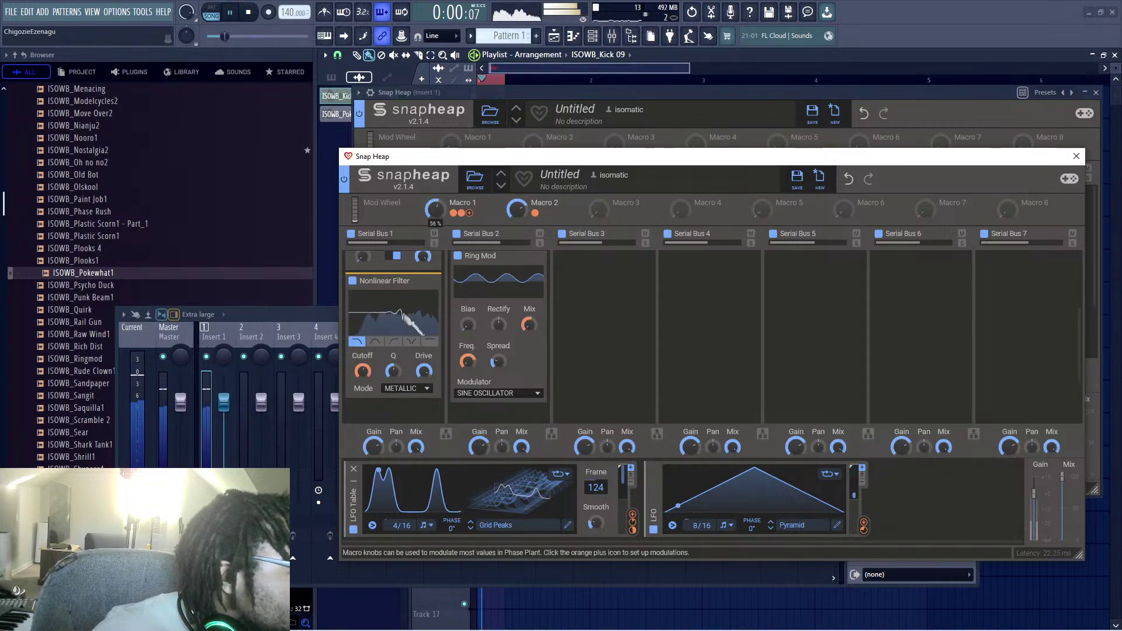
left_click_drag(517, 208, 517, 234)
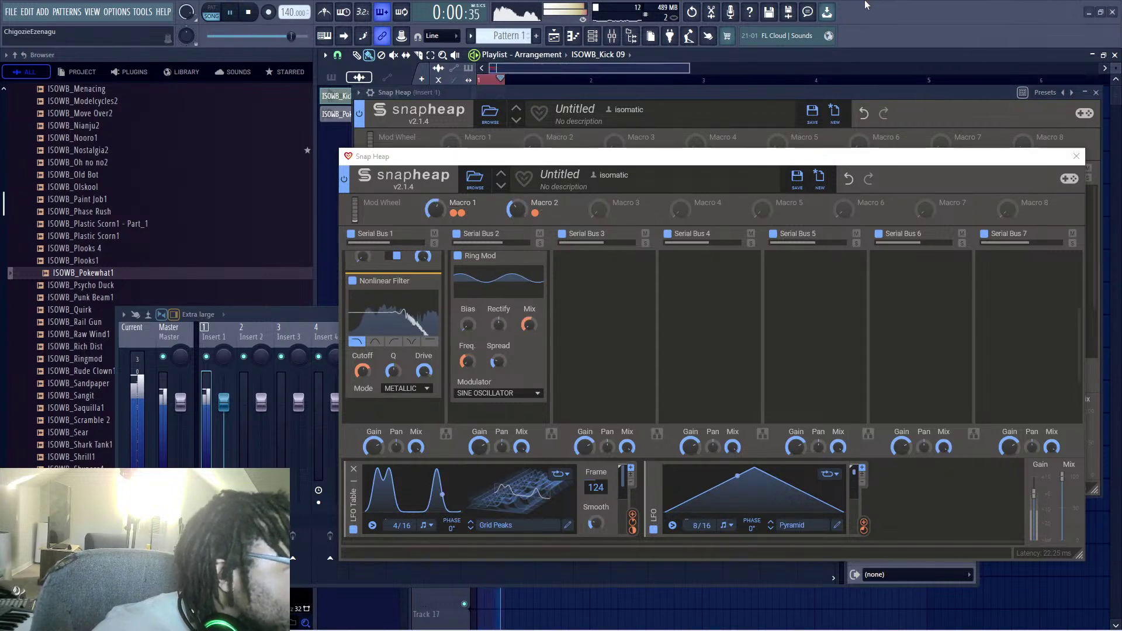
scroll(623, 315, "up", 3)
scroll(618, 320, "down", 1)
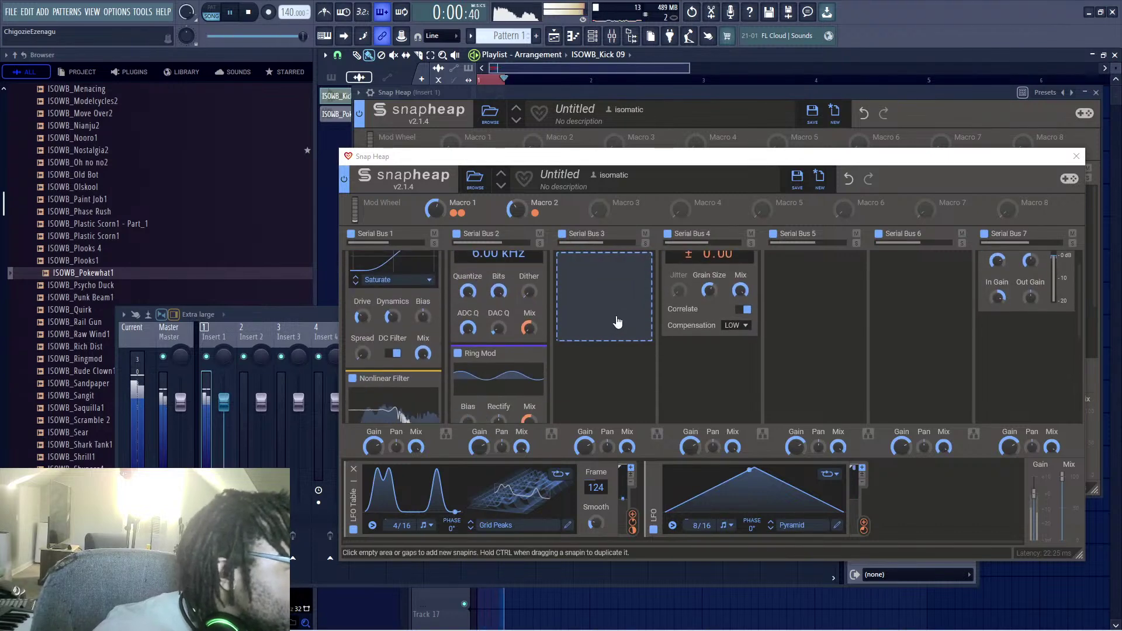
key("space")
Step: Add a Trance Gate to Serial Bus 6
scroll(618, 320, "up", 1)
left_click(618, 320)
left_click(618, 320)
left_click(892, 257)
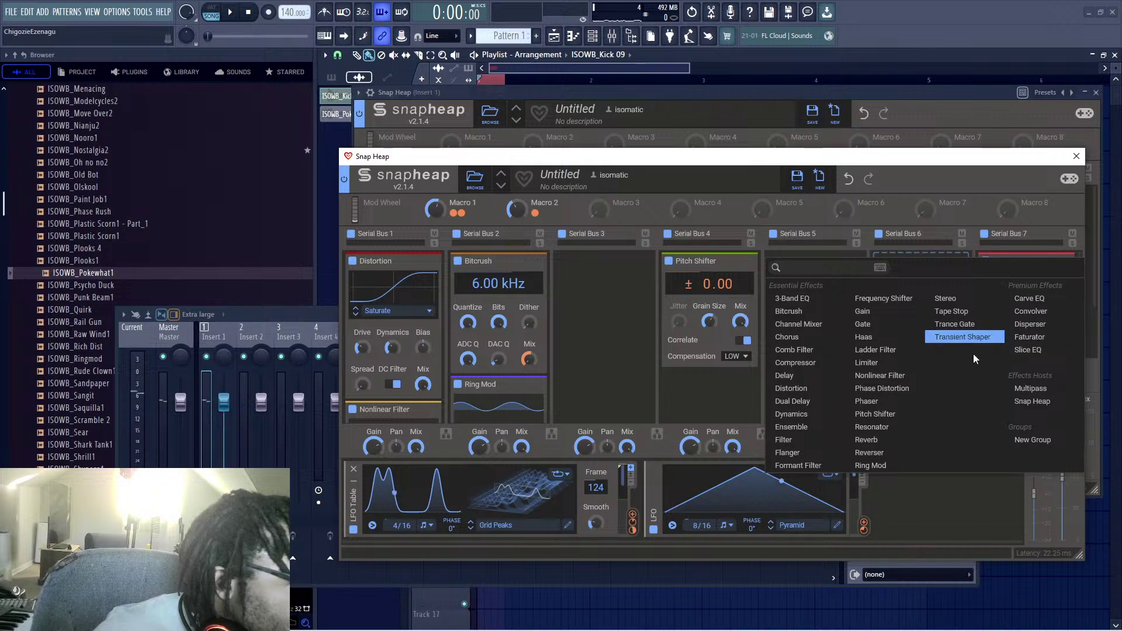
left_click(954, 324)
Step: Compare resolutions of the Trance Gate while the loop plays, trying 1/32 and settling on 1/16
key("space")
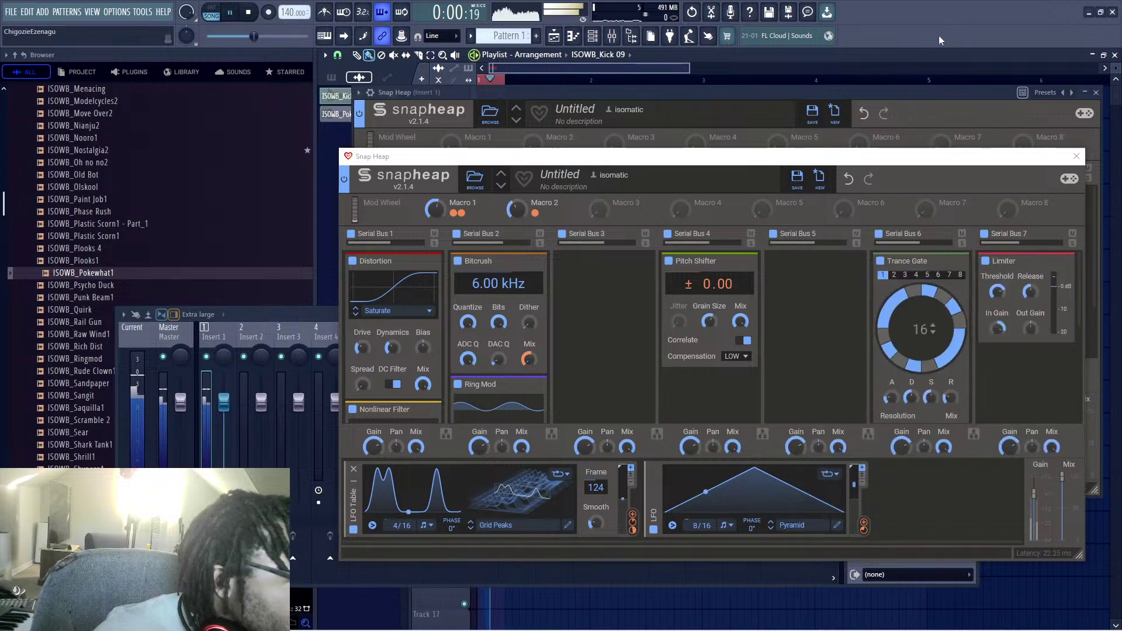
scroll(904, 293, "down", 1)
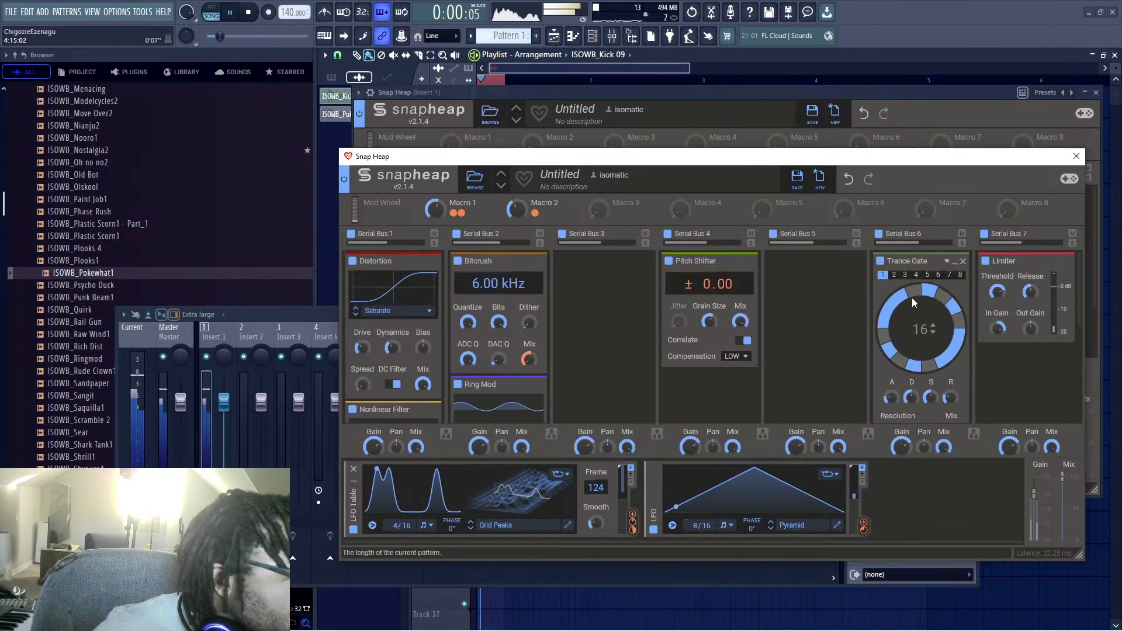
left_click(909, 402)
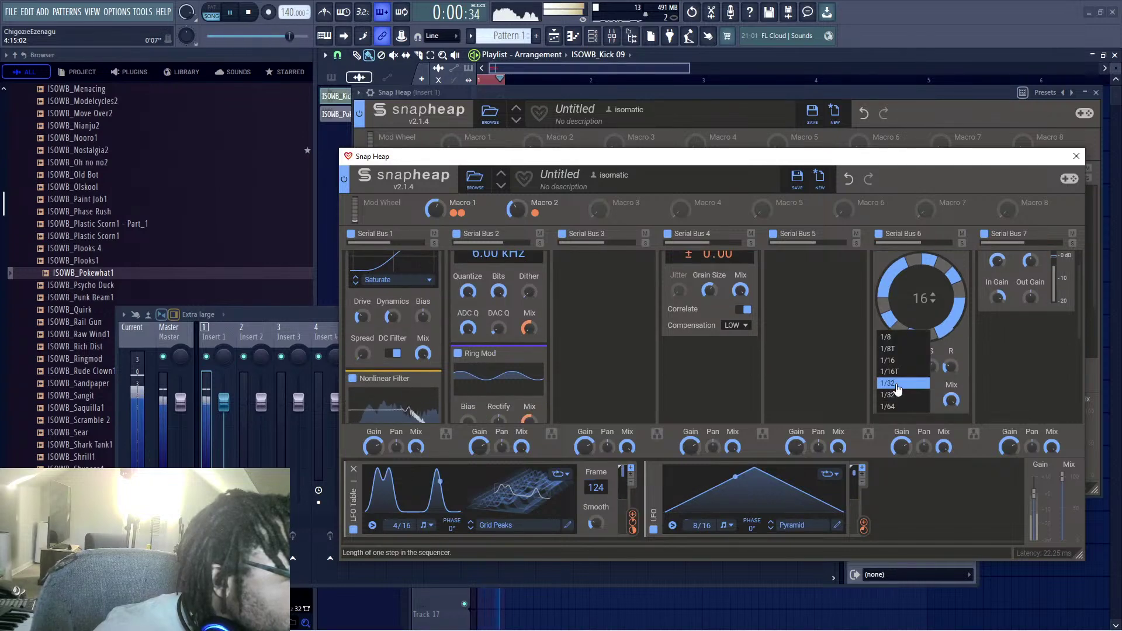
left_click(899, 383)
left_click(909, 401)
left_click(903, 387)
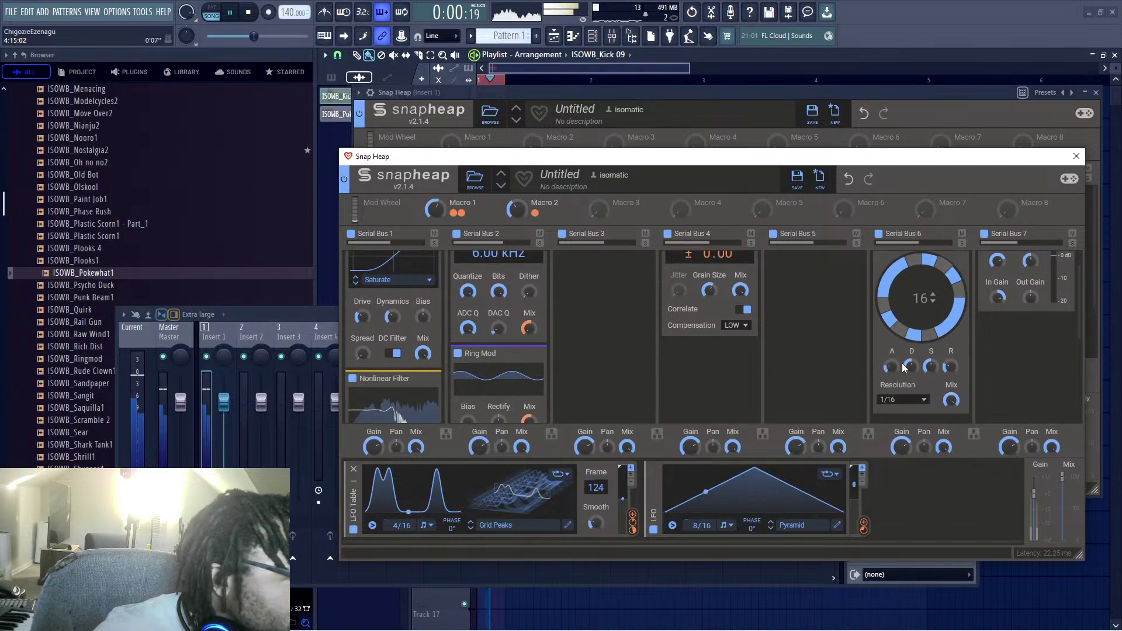
scroll(926, 372, "up", 1)
left_click(950, 16)
Step: Lower the Trance Gate's Mix to its minimum and assign Macro 3 to that Mix
scroll(950, 327, "down", 2)
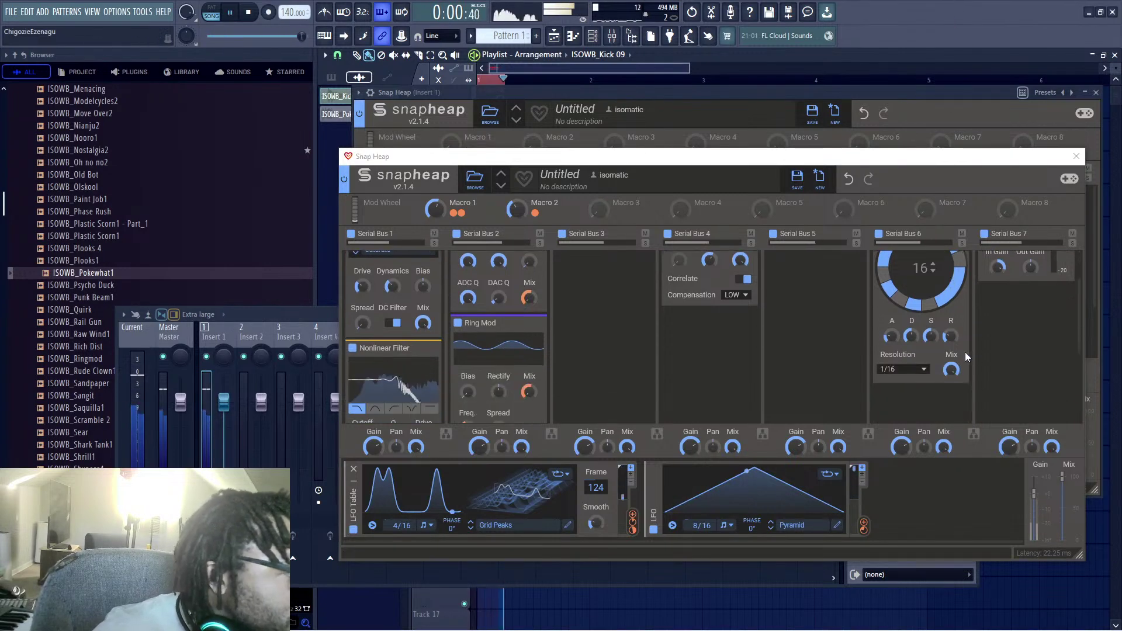
key("space")
left_click_drag(949, 367, 950, 333)
key("space")
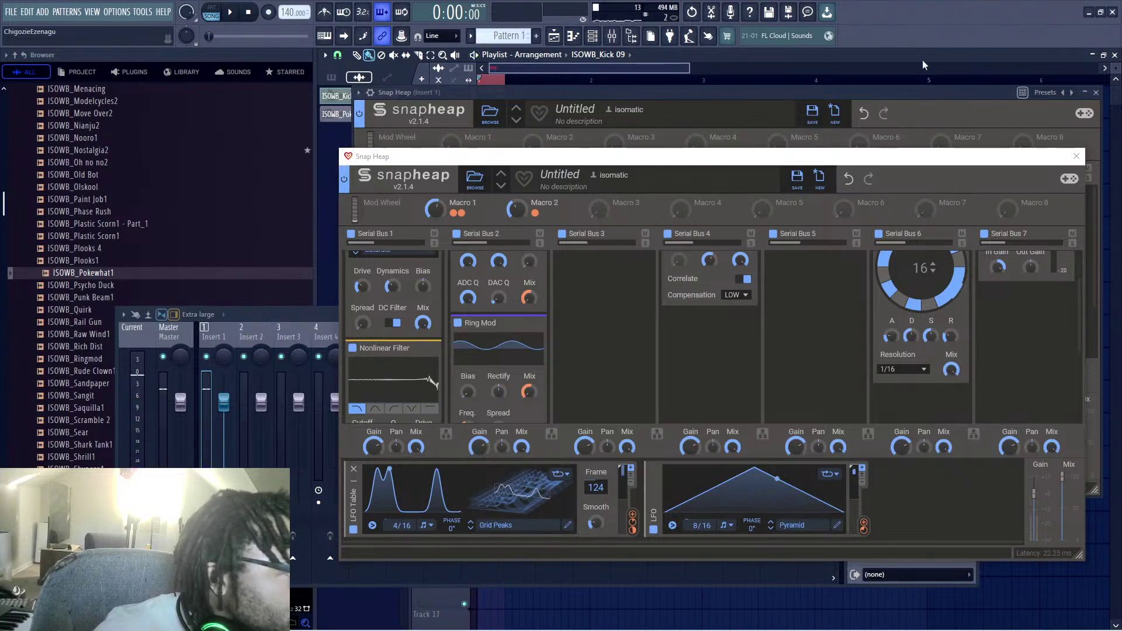
left_click_drag(957, 377, 957, 415)
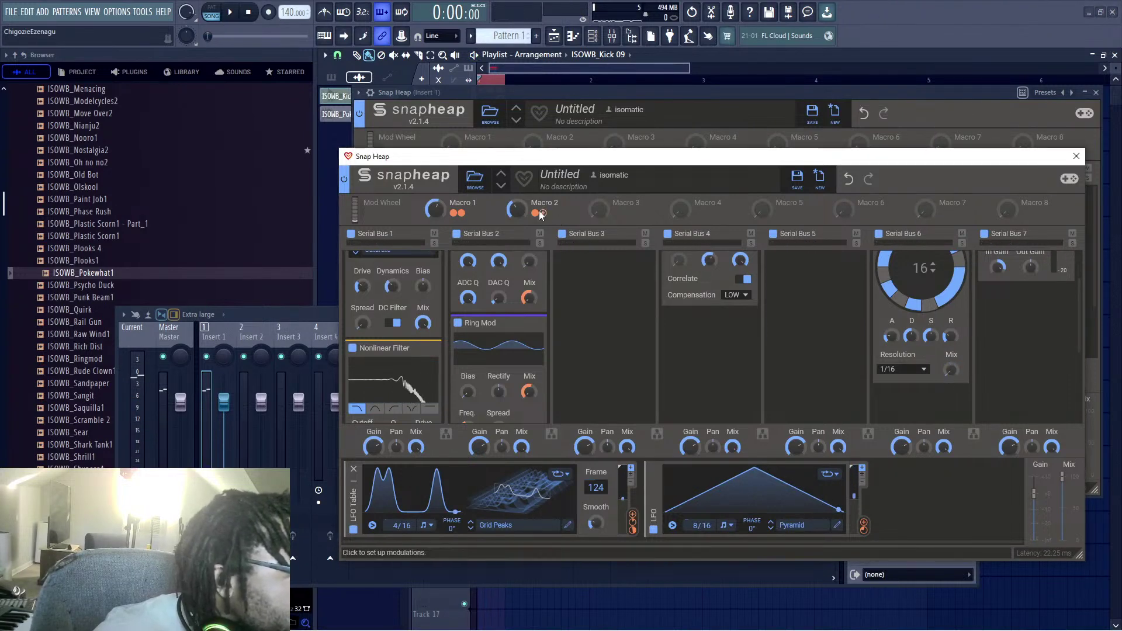
left_click_drag(617, 213, 952, 369)
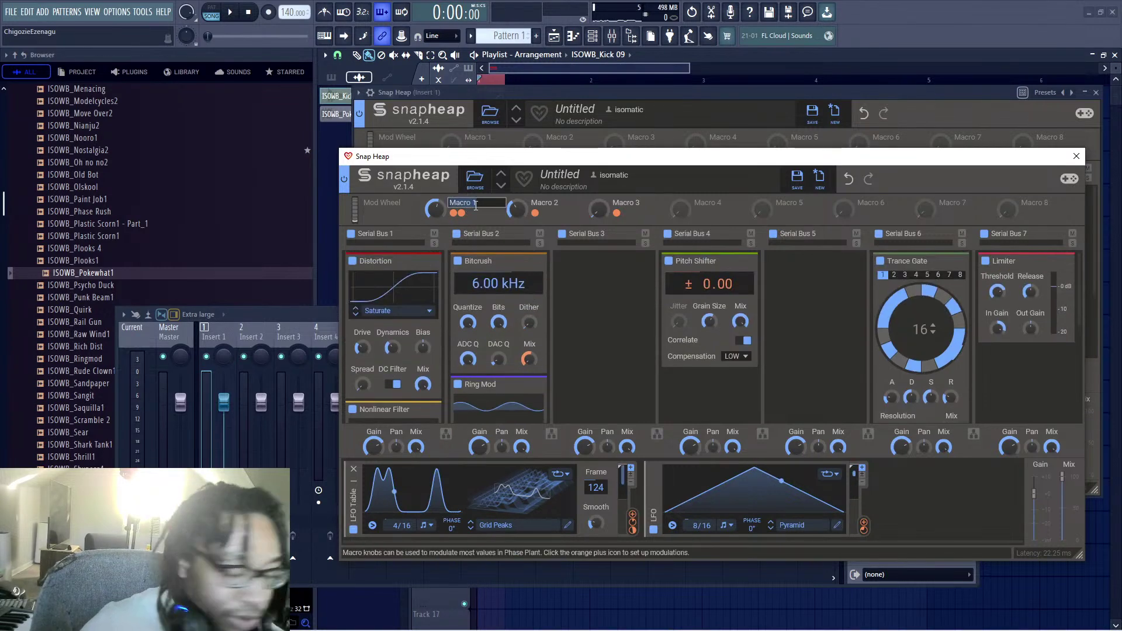
Step: Rename Macros 1, 2 and 3 of the nested Snap Heap as Tone, Pitch and Rhythm
double_click(549, 203)
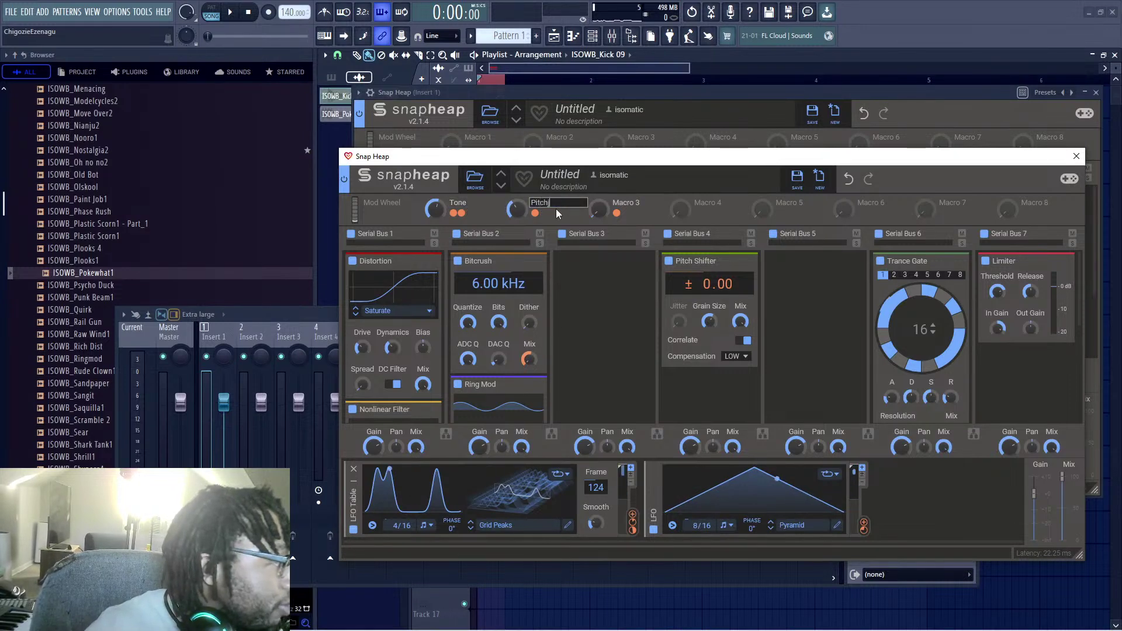
double_click(625, 203)
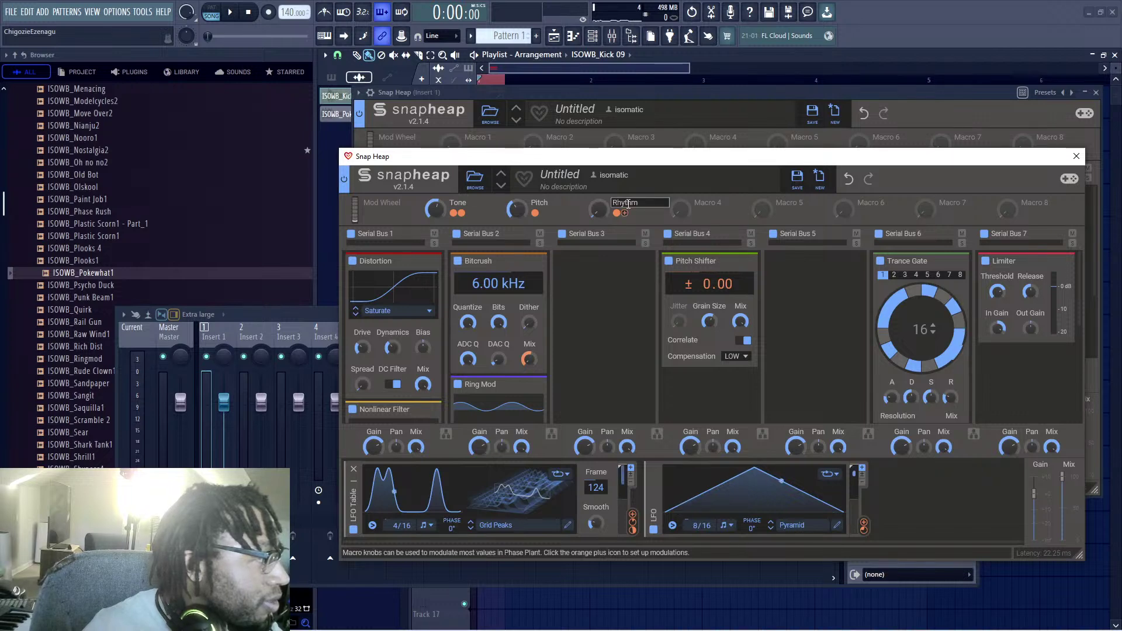
left_click(690, 191)
Step: Move both Snap Heap windows clear of the playlist and place the ISOWB_Punk Beam1 sample on Track 3
left_click_drag(603, 95, 596, 167)
scroll(594, 136, "down", 2)
left_click_drag(443, 156, 432, 248)
left_click(141, 295)
left_click_drag(226, 283, 477, 102)
Step: Mute Track 2 and move the Punk Beam1 clip on Track 3 to the start of bar 1
scroll(478, 117, "up", 2)
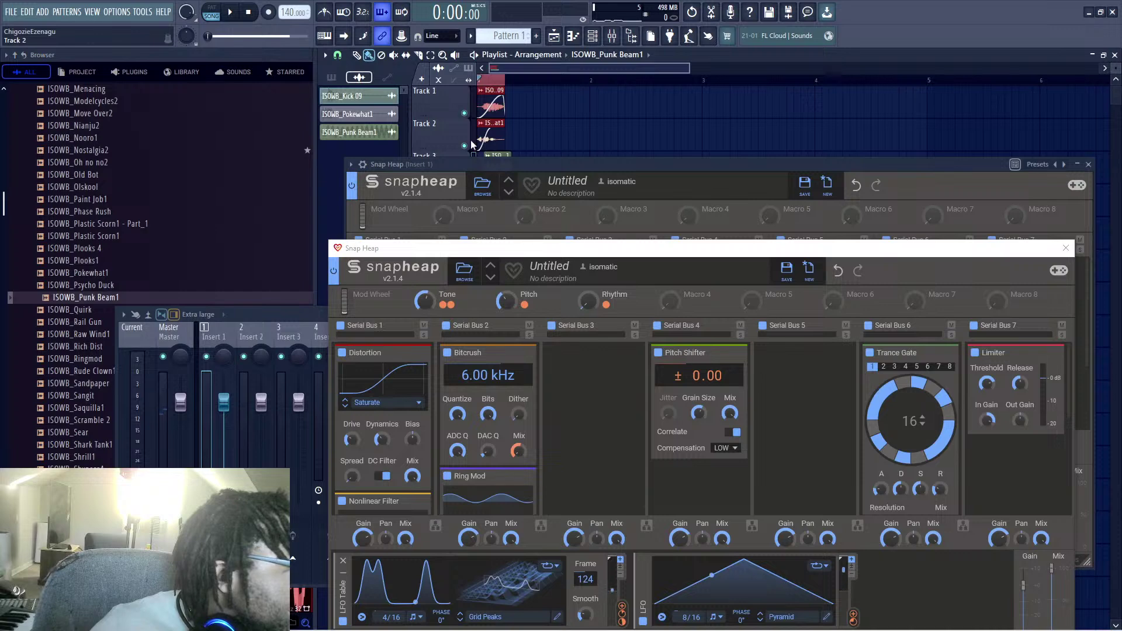
scroll(465, 124, "down", 1)
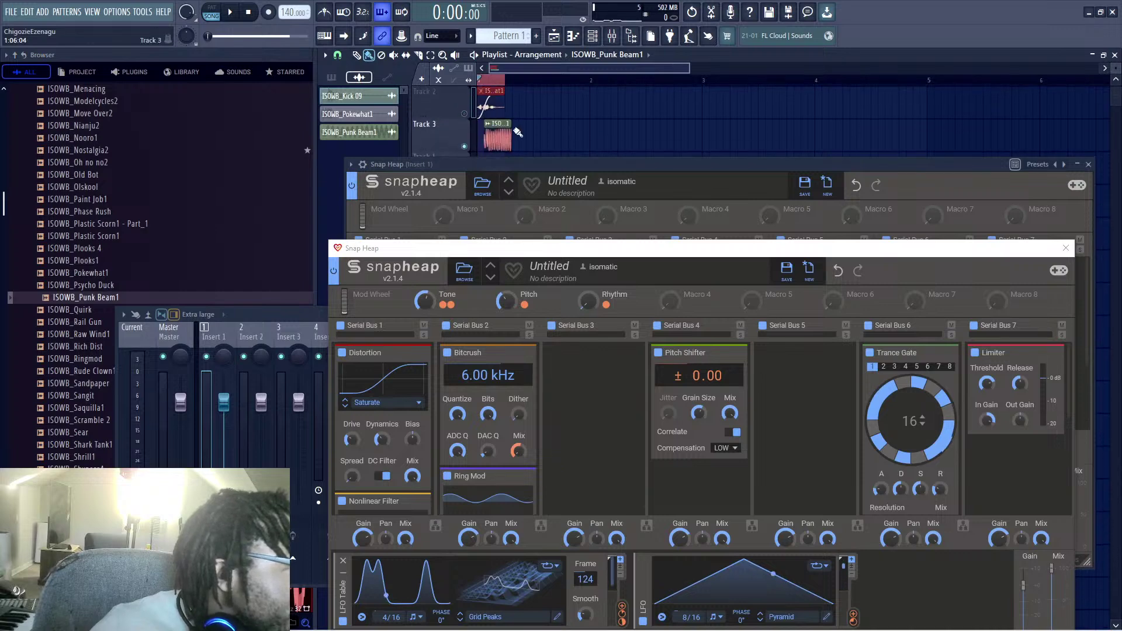
left_click_drag(516, 133, 508, 133)
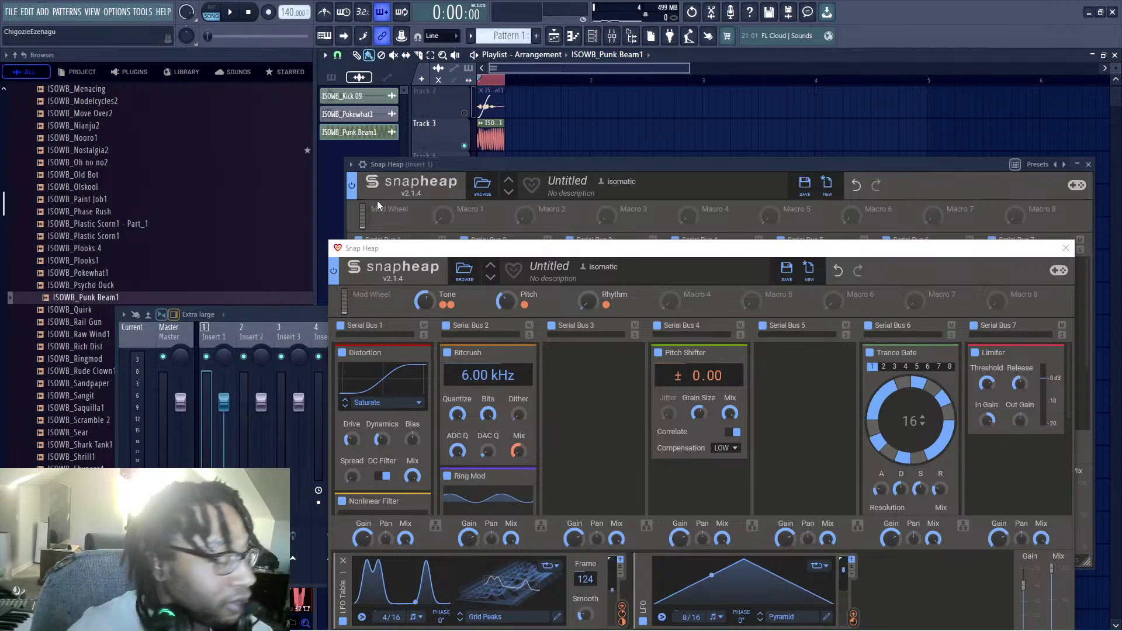
Step: Open the Punk Beam1 clip's channel settings, rearrange the windows around them, and route the clip to mixer Insert 1
left_click(492, 135)
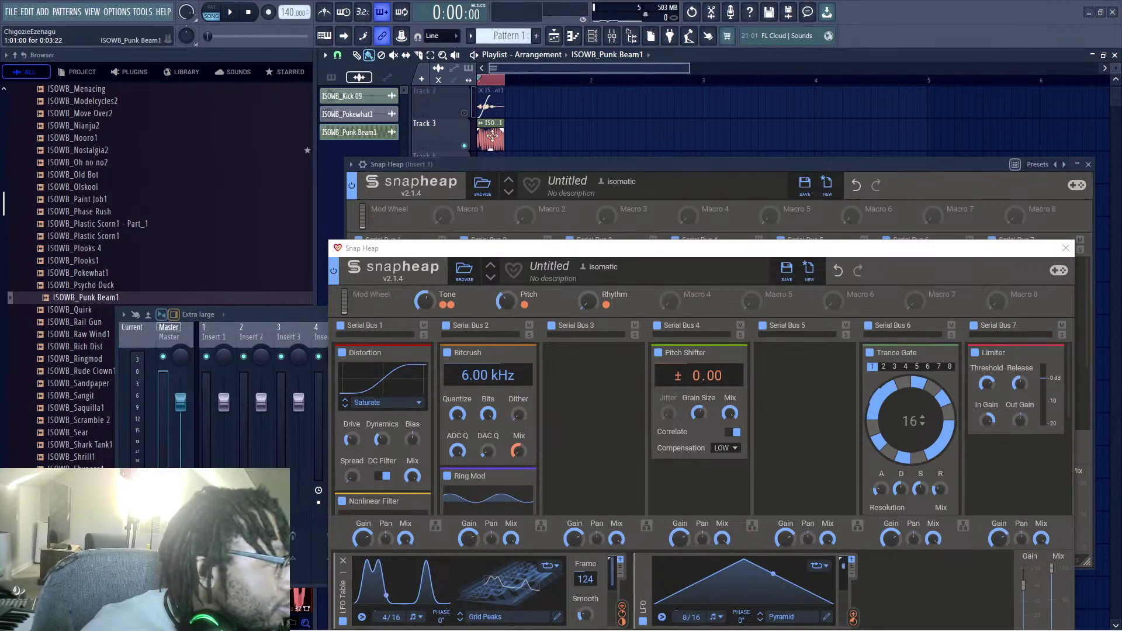
left_click_drag(1121, 120, 763, 54)
left_click_drag(805, 249, 782, 279)
mouse_move(751, 55)
left_mouse_down()
mouse_move(847, 74)
mouse_move(850, 26)
left_mouse_up()
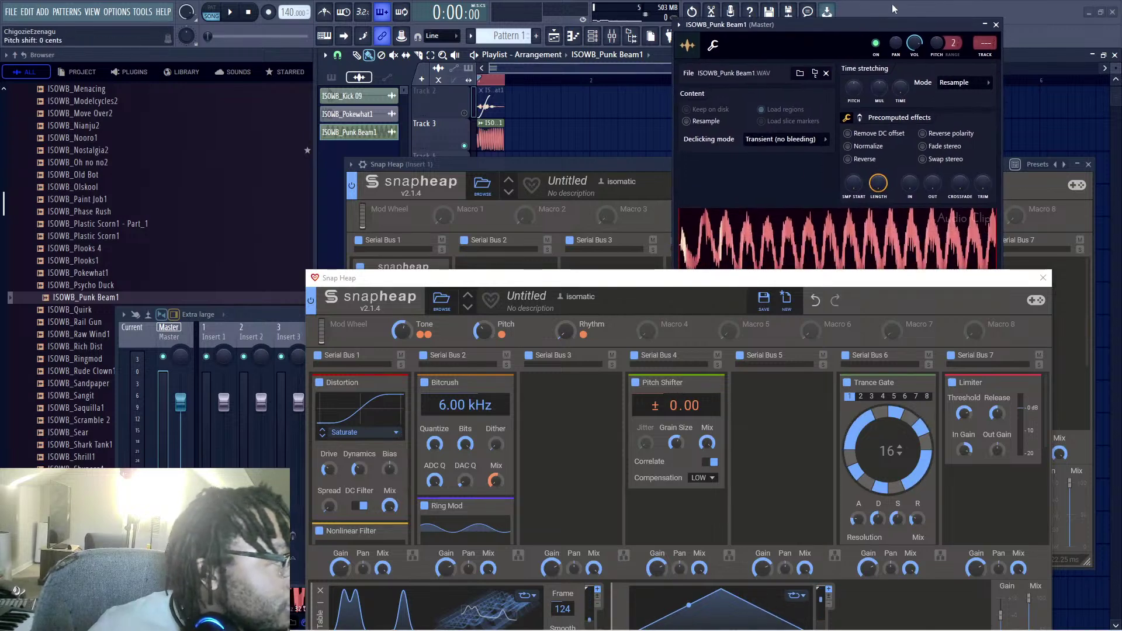
left_click_drag(986, 40, 986, 36)
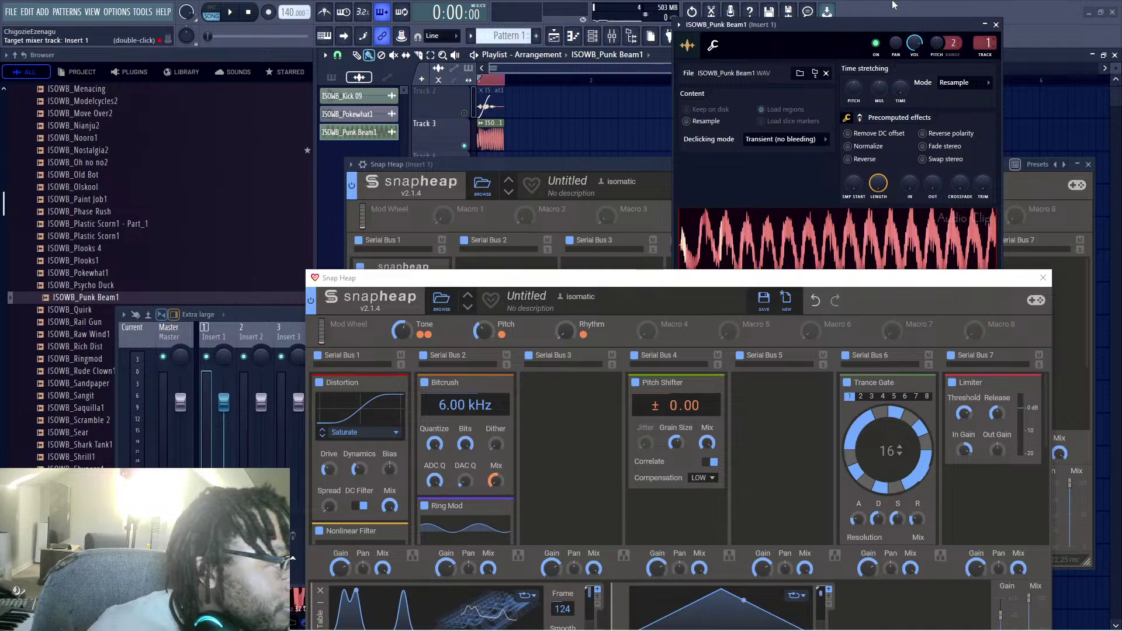
Step: Reposition the Punk Beam1 channel settings and the nested Snap Heap window, and audition the loop through the effect chain
left_click_drag(875, 23, 861, 32)
key("space")
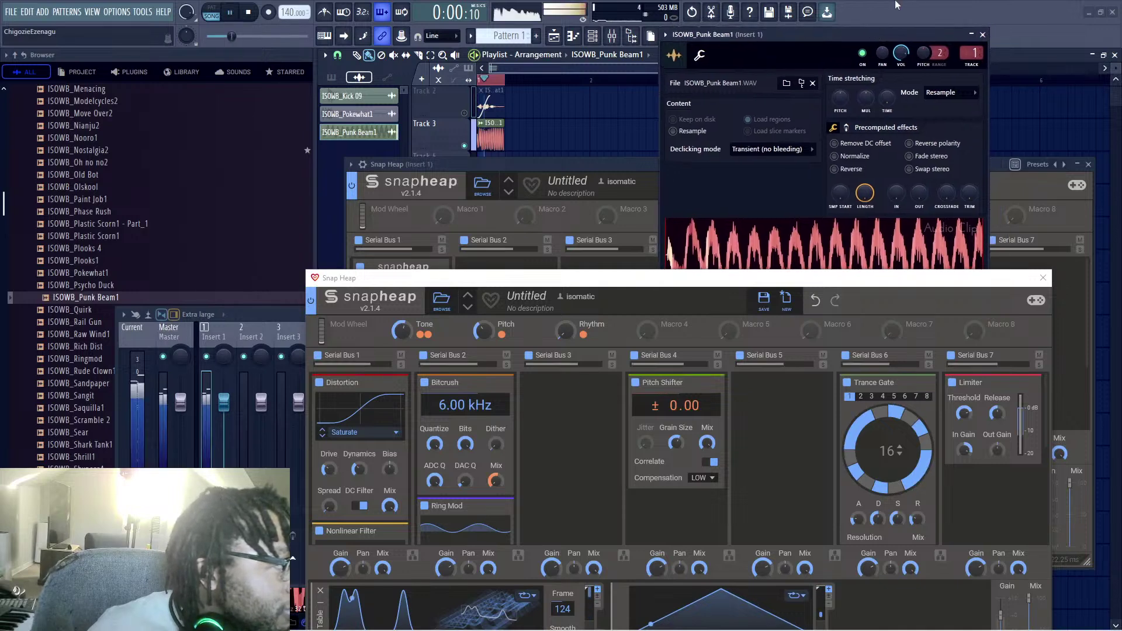
key("space")
left_click_drag(664, 279, 620, 242)
left_click(907, 5)
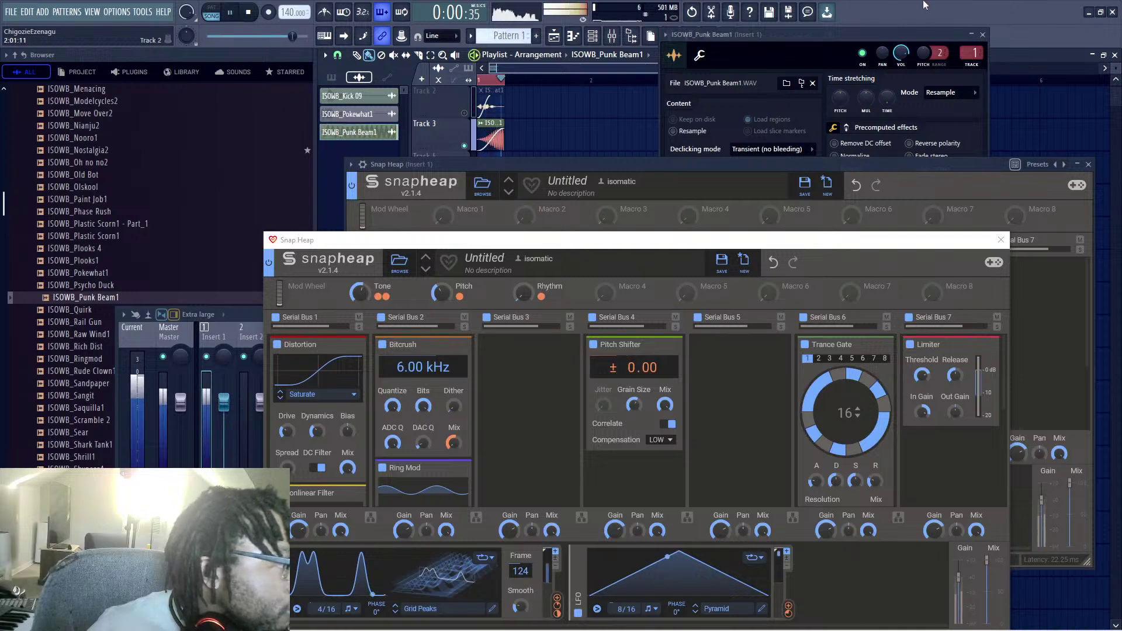
Step: Raise the Punk Beam1 clip's time-stretching pitch to +600 cents and audition the result
left_click_drag(843, 101, 843, 88)
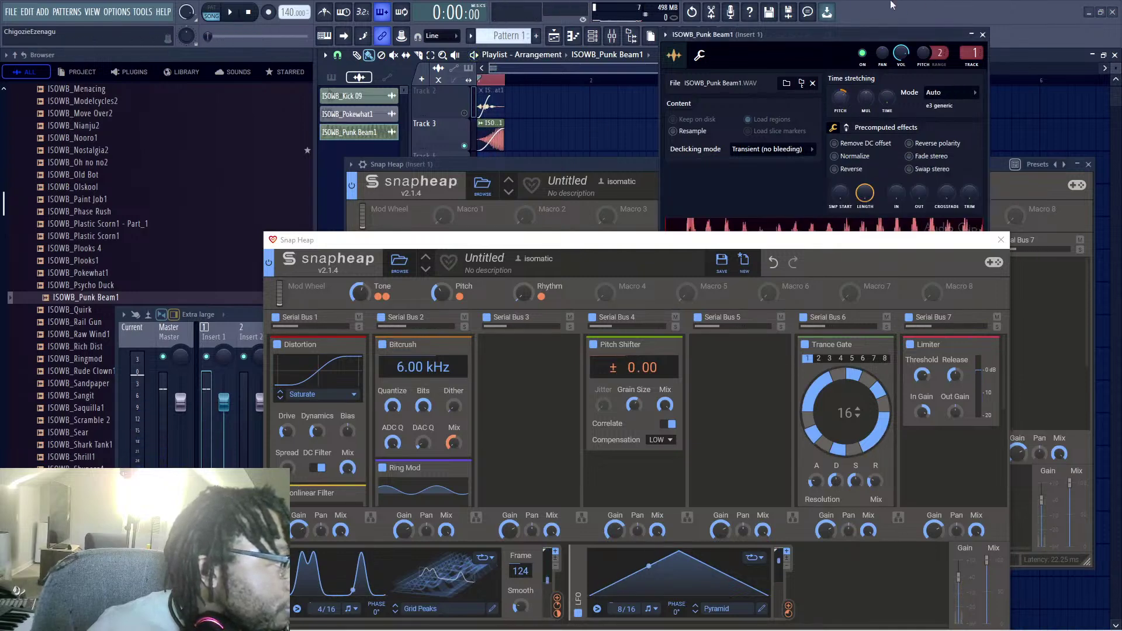
key("space")
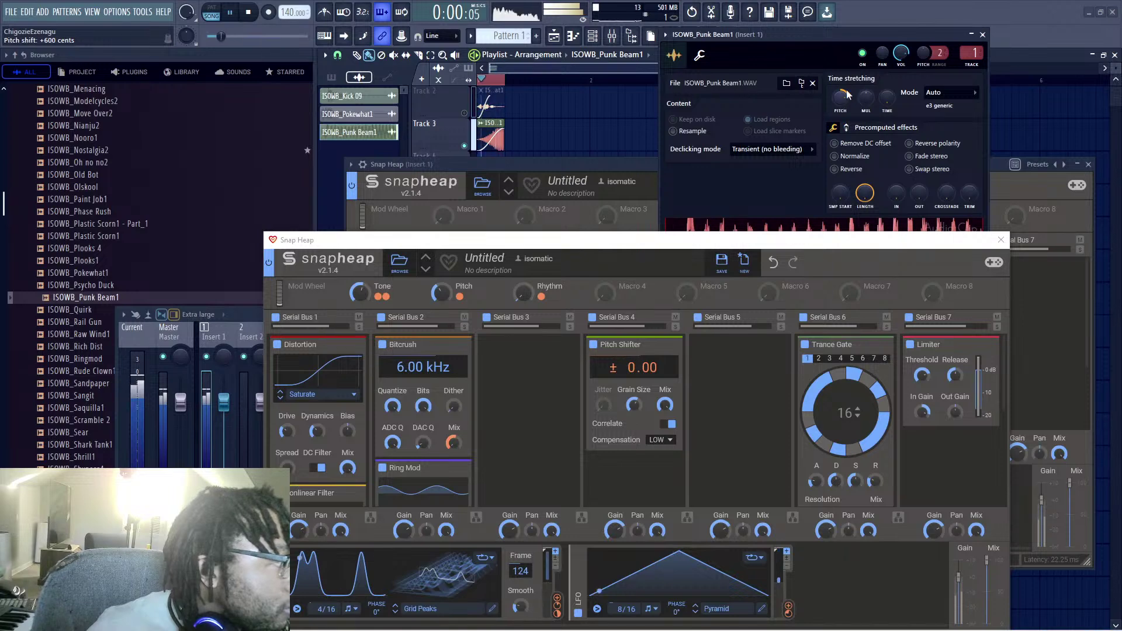
key("space")
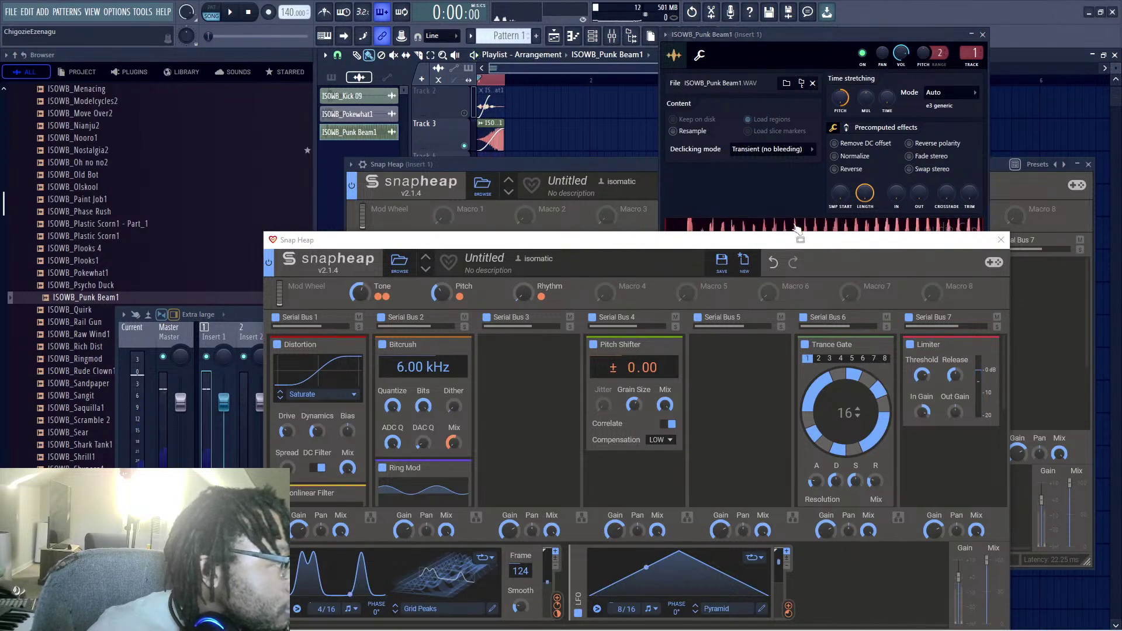
Step: Move the nested Snap Heap window up over the playlist and review the effects on its serial buses
left_click_drag(726, 241, 753, 117)
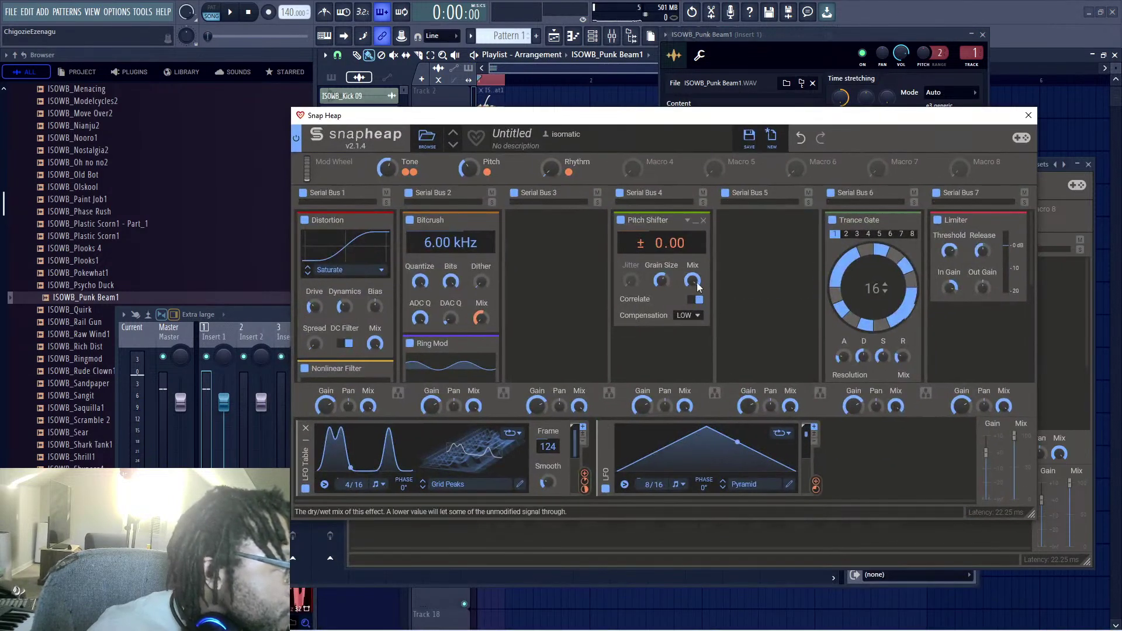
scroll(536, 312, "down", 3)
scroll(534, 315, "up", 3)
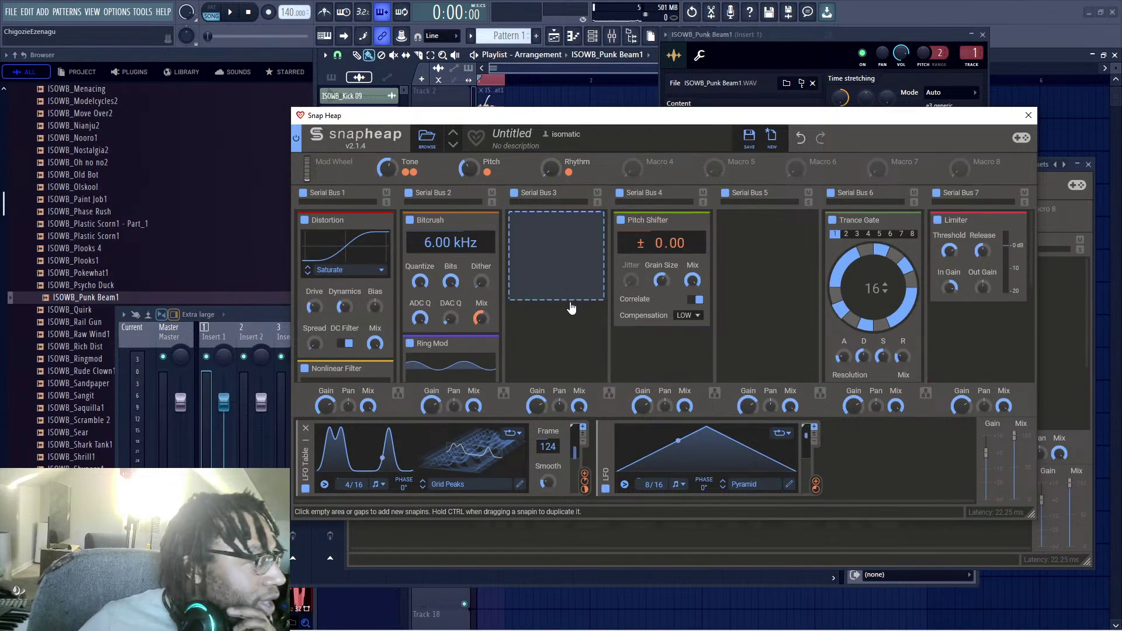
scroll(779, 284, "down", 3)
scroll(771, 292, "up", 3)
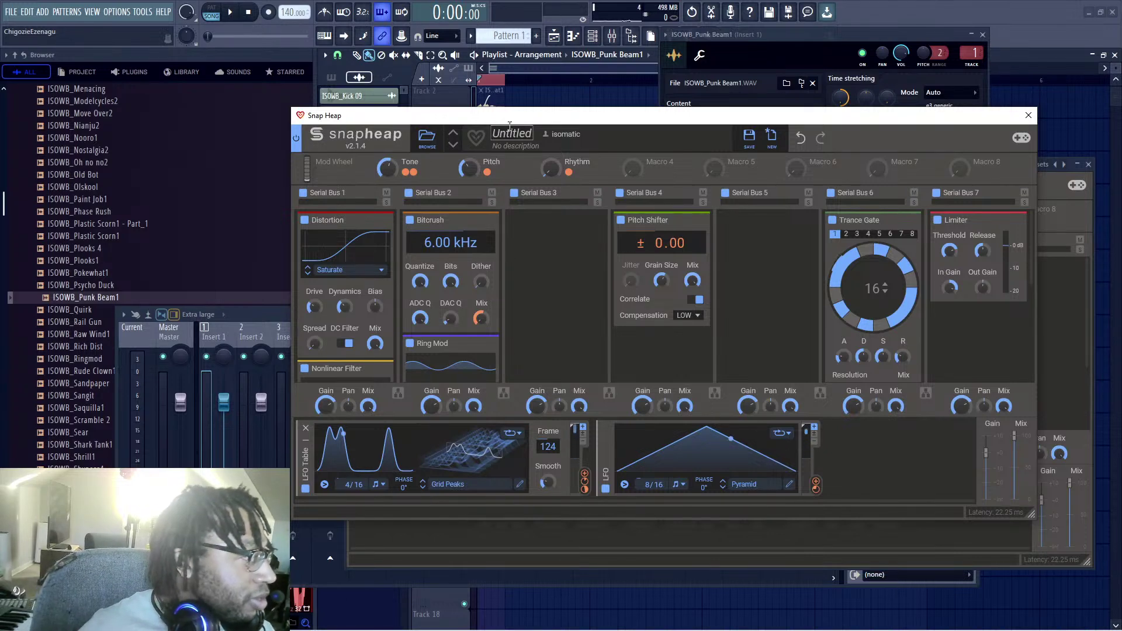
mouse_move(508, 122)
left_mouse_down()
mouse_move(503, 170)
mouse_move(508, 144)
left_mouse_up()
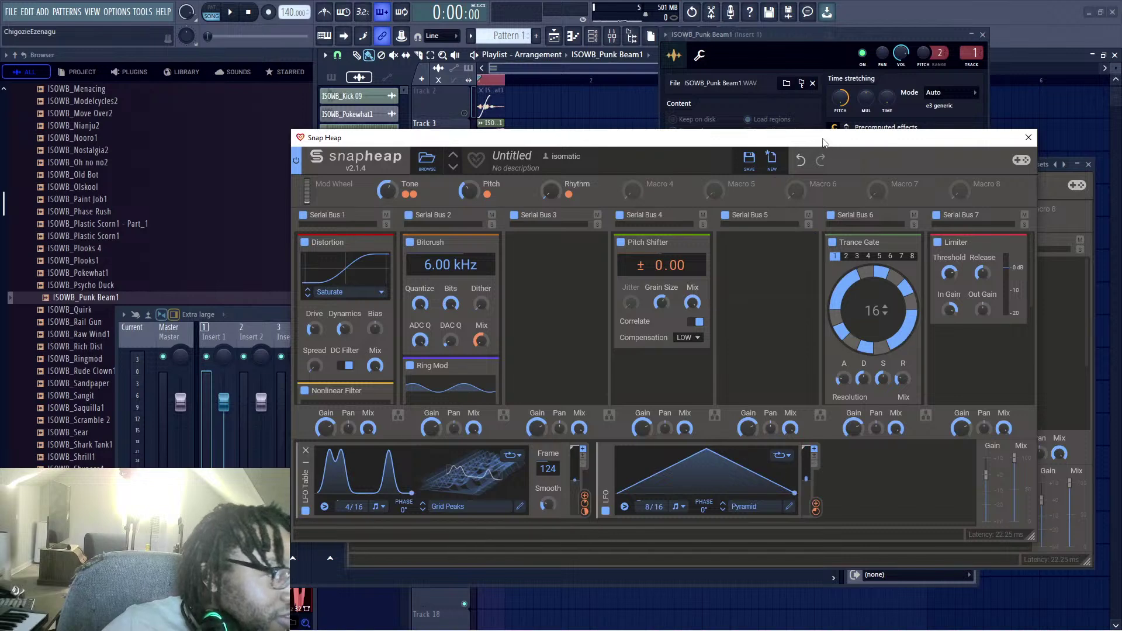
left_click_drag(822, 138, 831, 107)
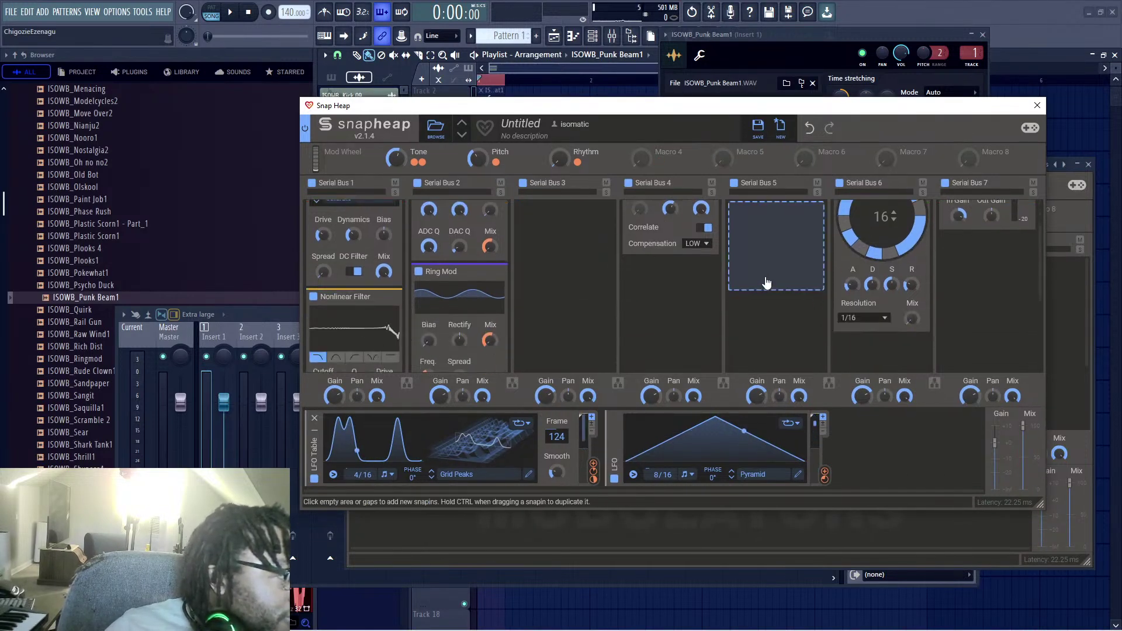
Step: Audition the Punk Beam1 loop, move the nested Snap Heap clear of the playlist and bring up the clip's channel settings
key("space")
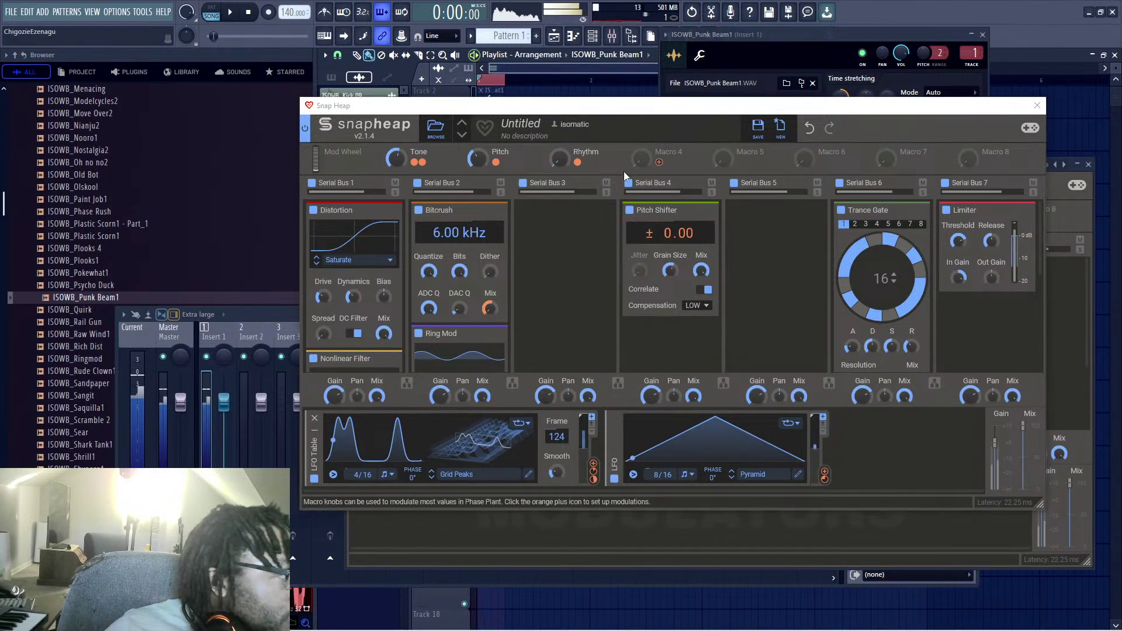
key("space")
key("space")
left_click_drag(576, 107, 604, 256)
key("space")
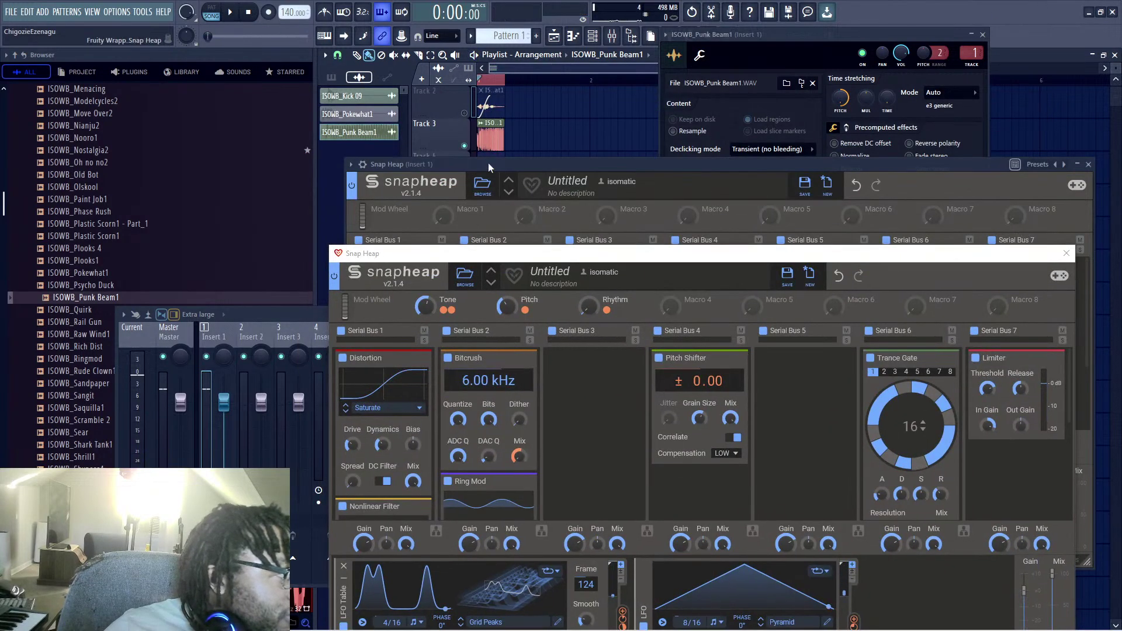
double_click(490, 139)
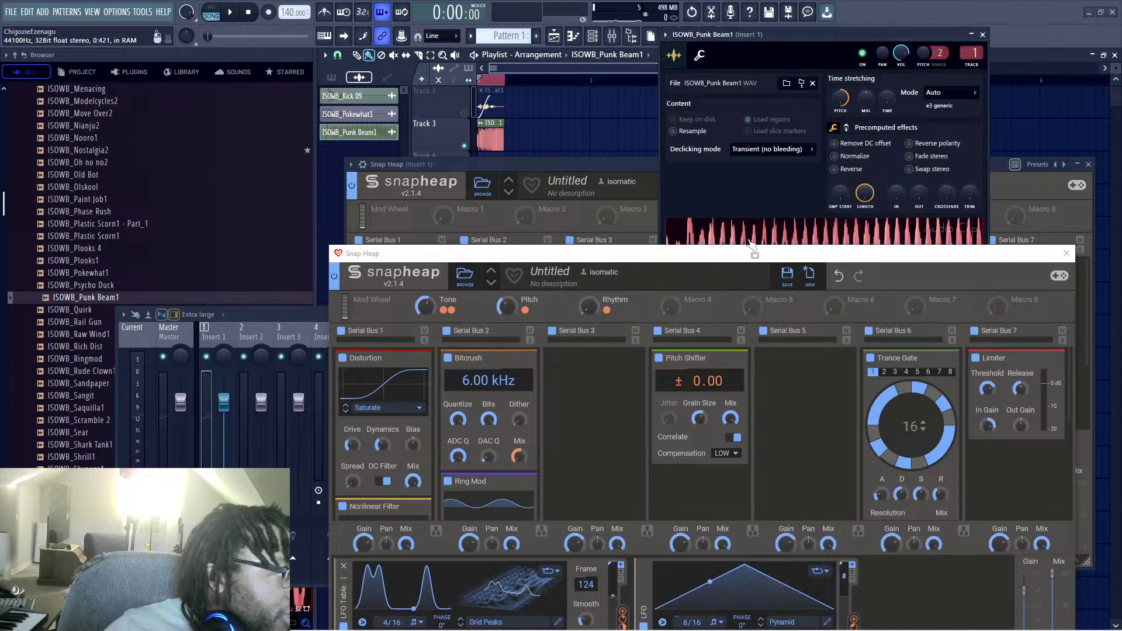
left_click(752, 234)
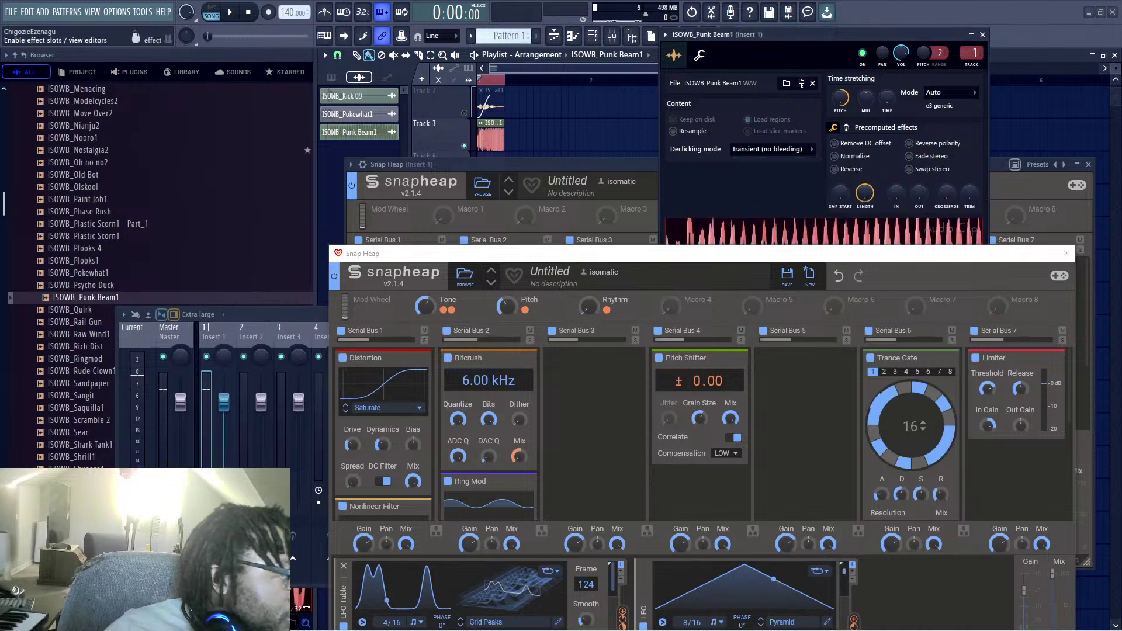
left_click(748, 241)
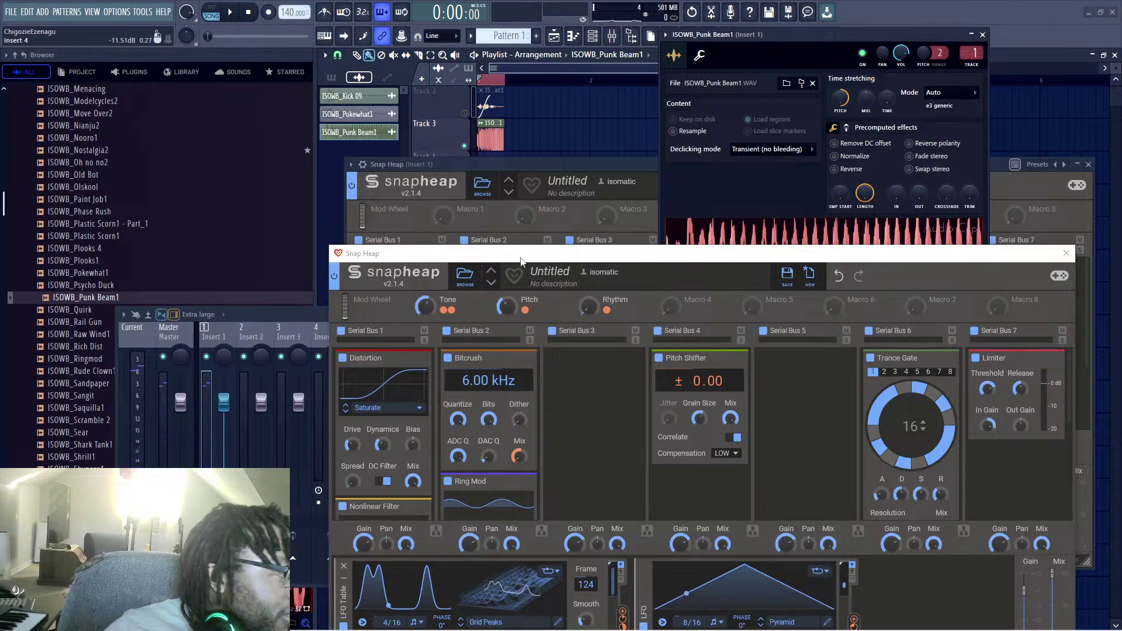
Step: Move the outer Snap Heap window clear of Tracks 4 and 5 and preview the ISOWB samples from Rail Gun to Uspro12
left_click_drag(533, 170, 560, 229)
scroll(234, 246, "down", 3)
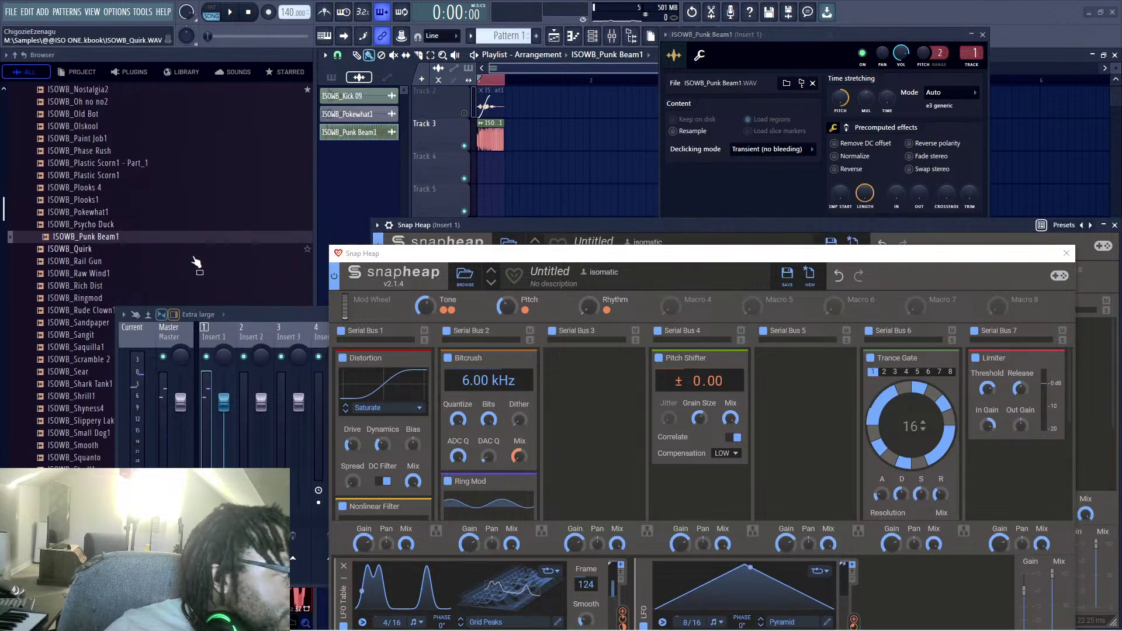
left_click(135, 251)
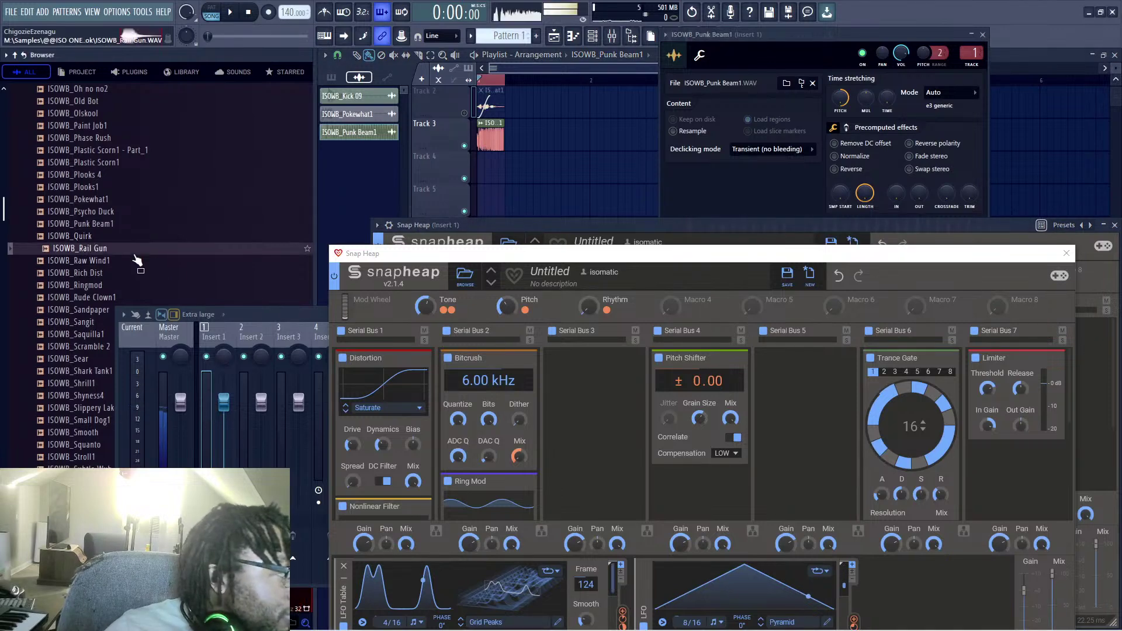
left_click(126, 262)
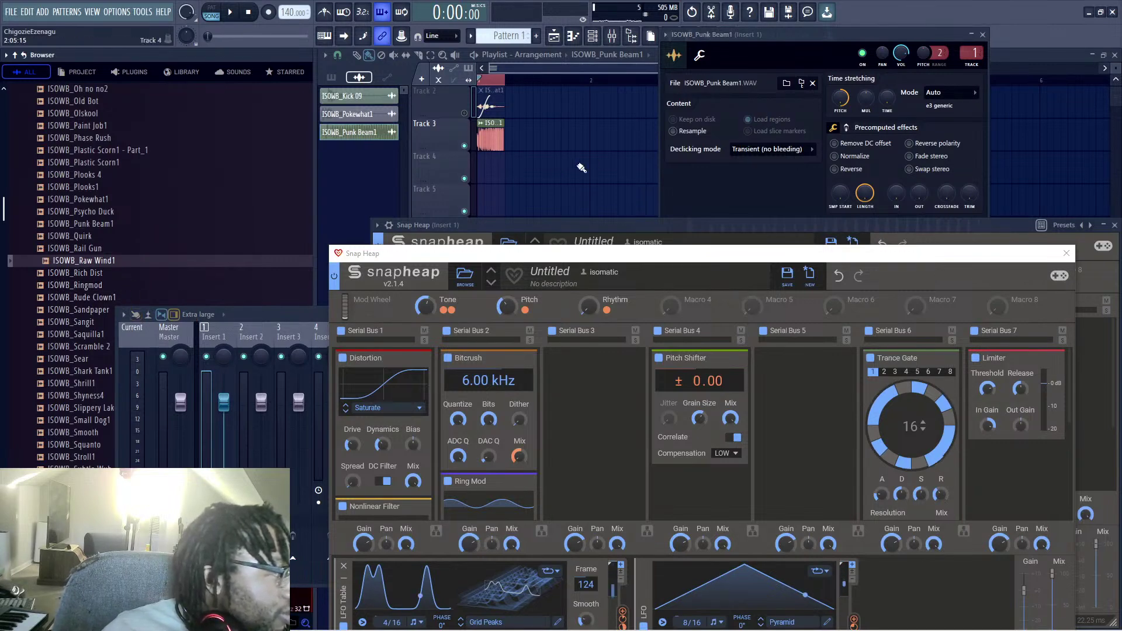
left_click(108, 285)
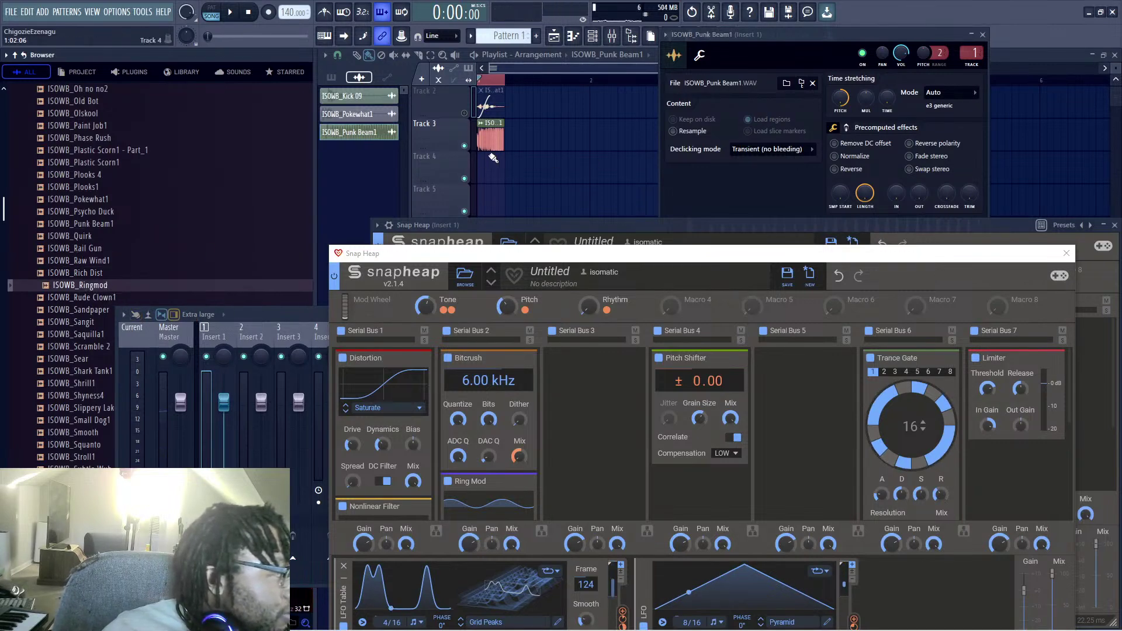
left_click(88, 359)
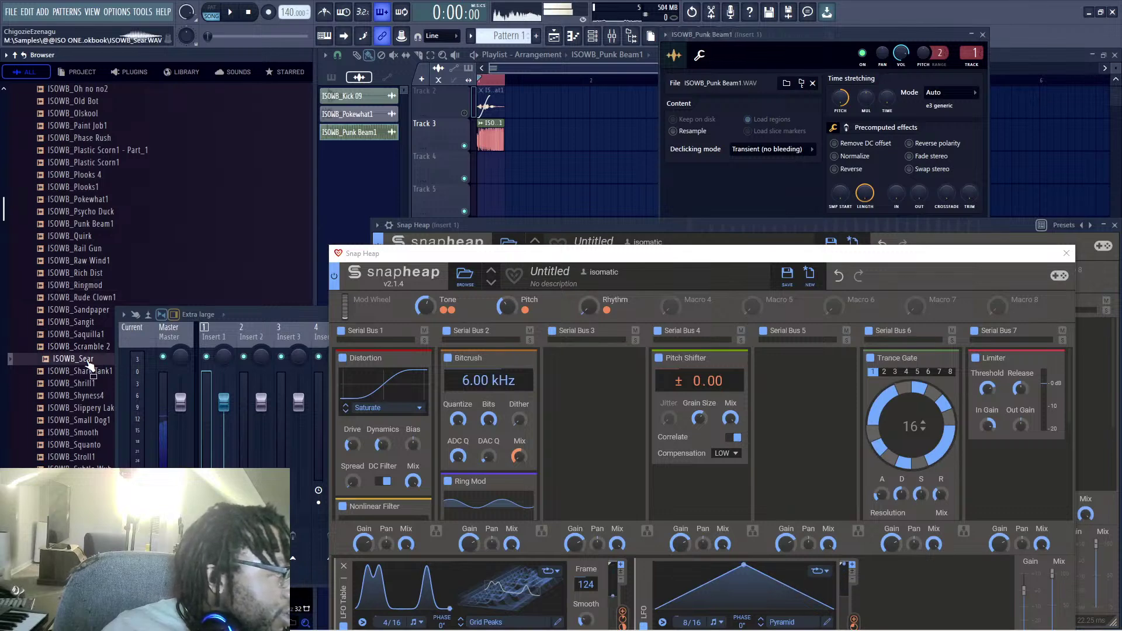
left_click(82, 408)
scroll(82, 409, "down", 2)
left_click(76, 375)
left_click(82, 398)
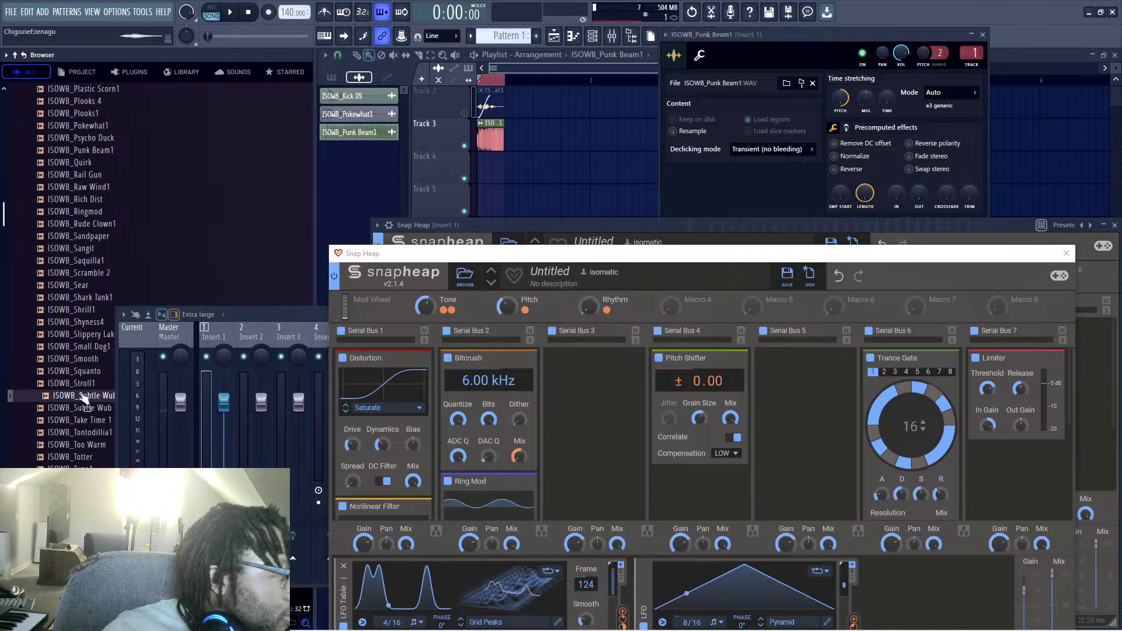
scroll(82, 403, "down", 4)
left_click(79, 397)
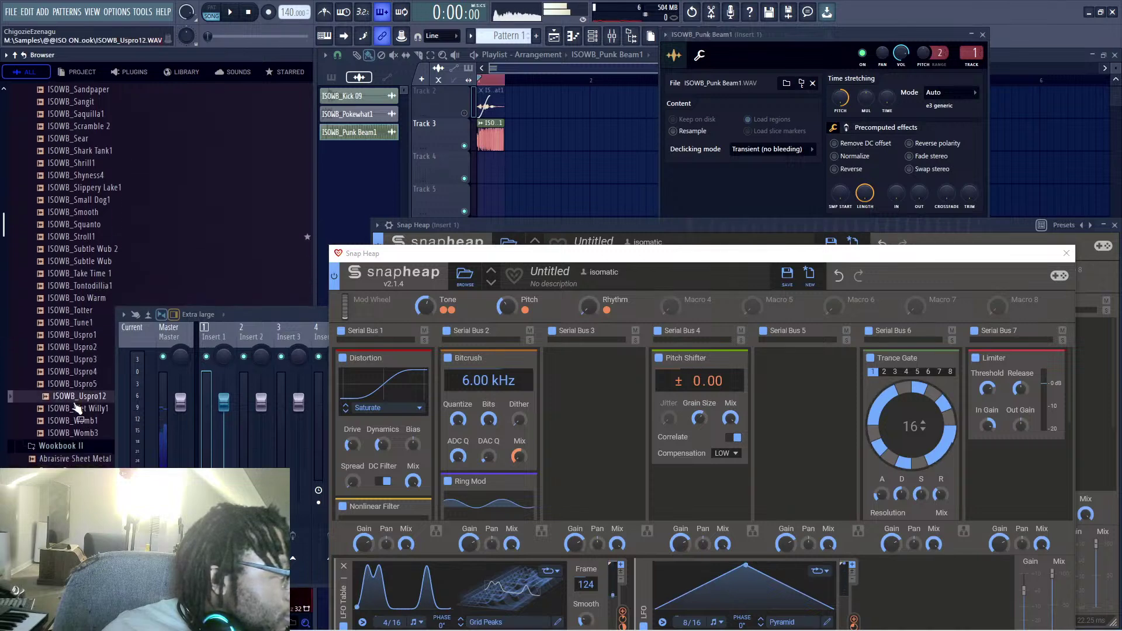
Step: Place the ISOWB_Uspro12 sample at the start of bar 1 on Track 4 and play it back
left_click_drag(78, 397, 480, 167)
double_click(525, 164)
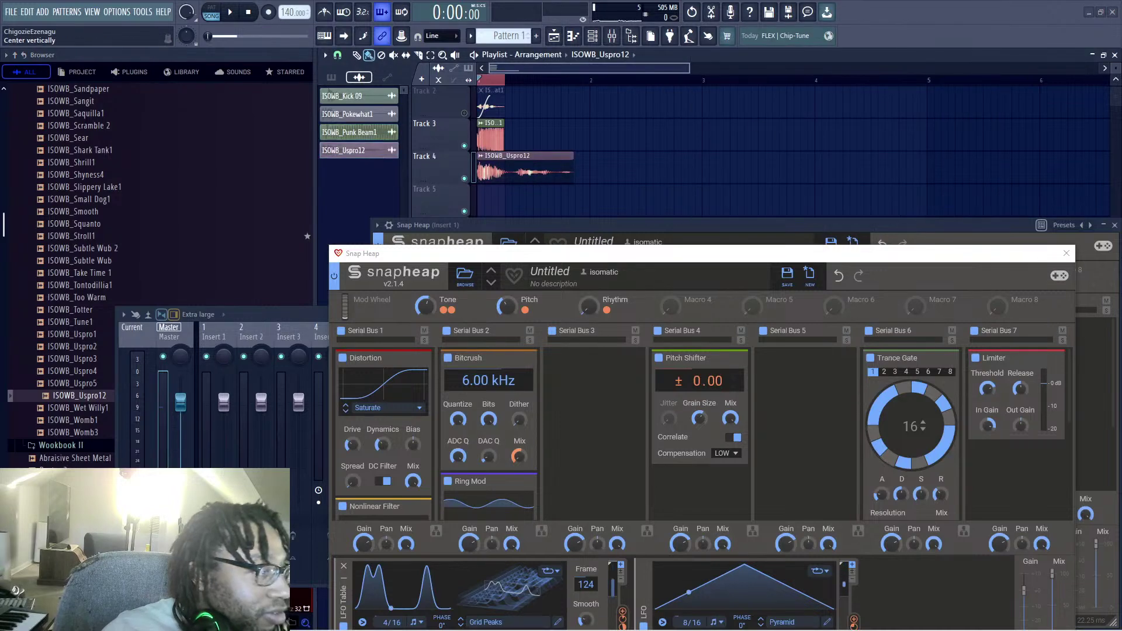
left_click(696, 95)
key("space")
key("space")
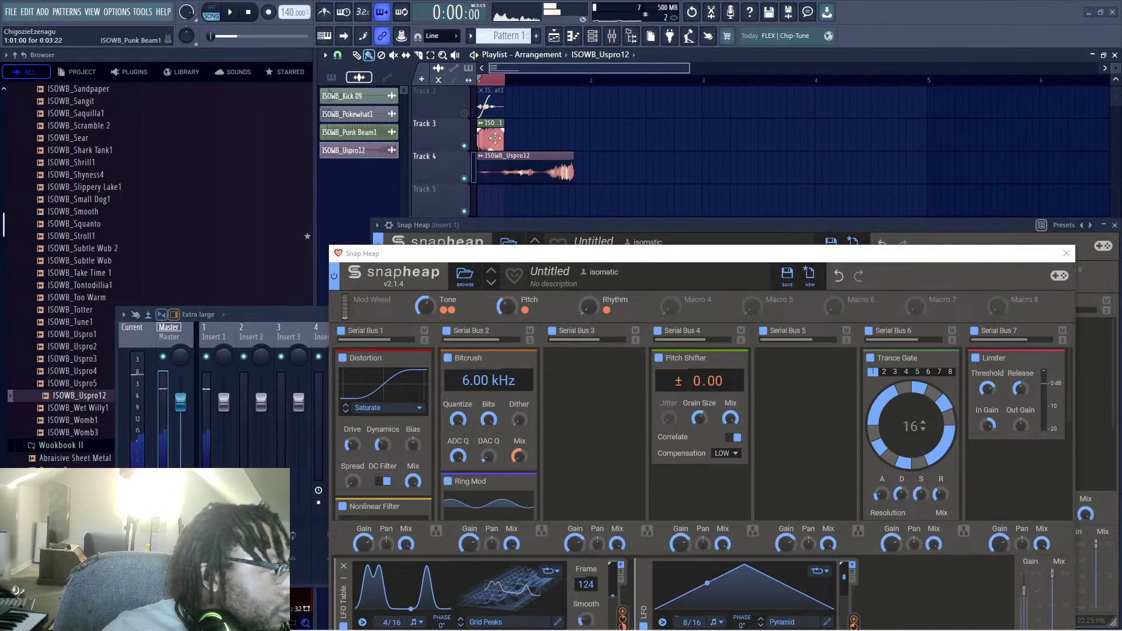
Step: Mute Track 3 and route the Uspro12 clip to mixer Insert 1
left_click(465, 146)
double_click(485, 143)
left_click(487, 169)
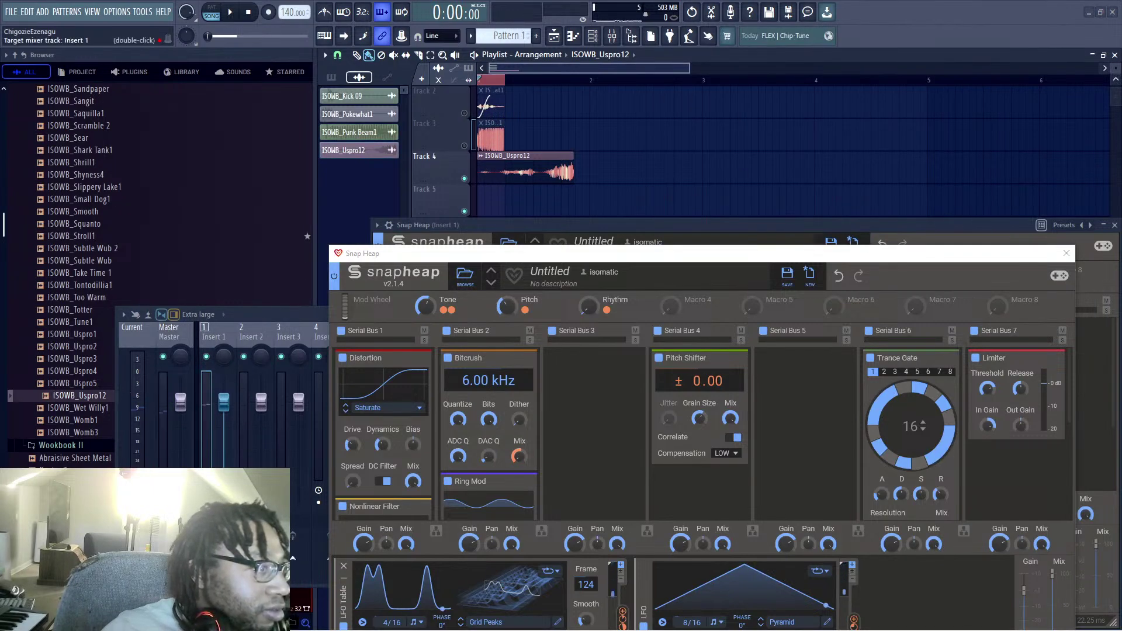
Step: Audition the Uspro12 loop through the Snap Heap chain on Insert 1
key("space")
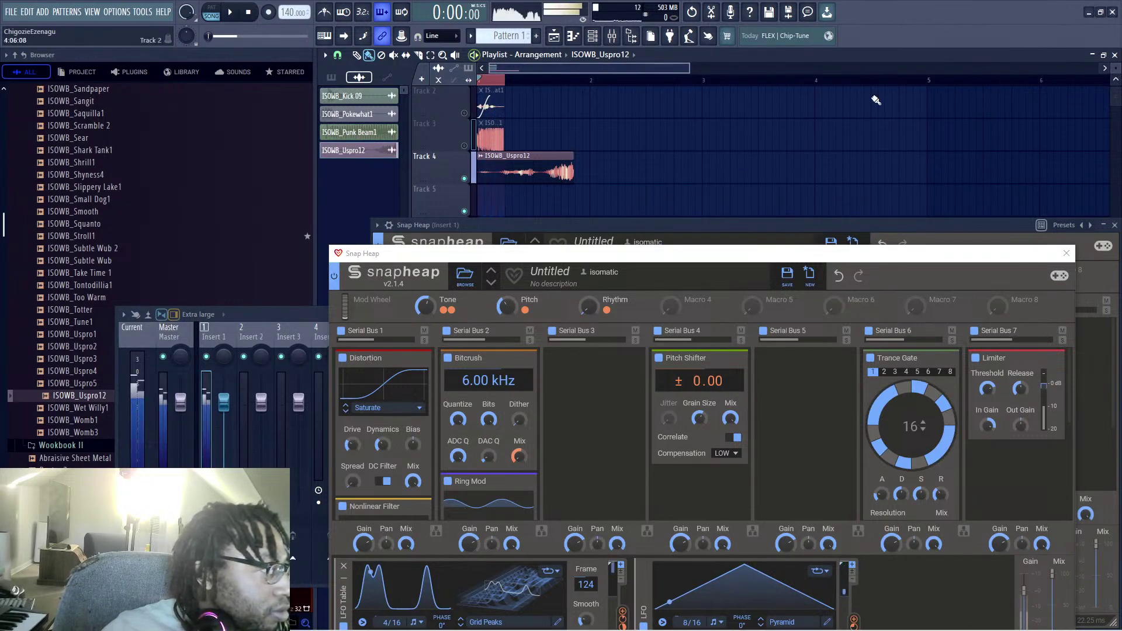
left_click_drag(935, 1, 1006, 7)
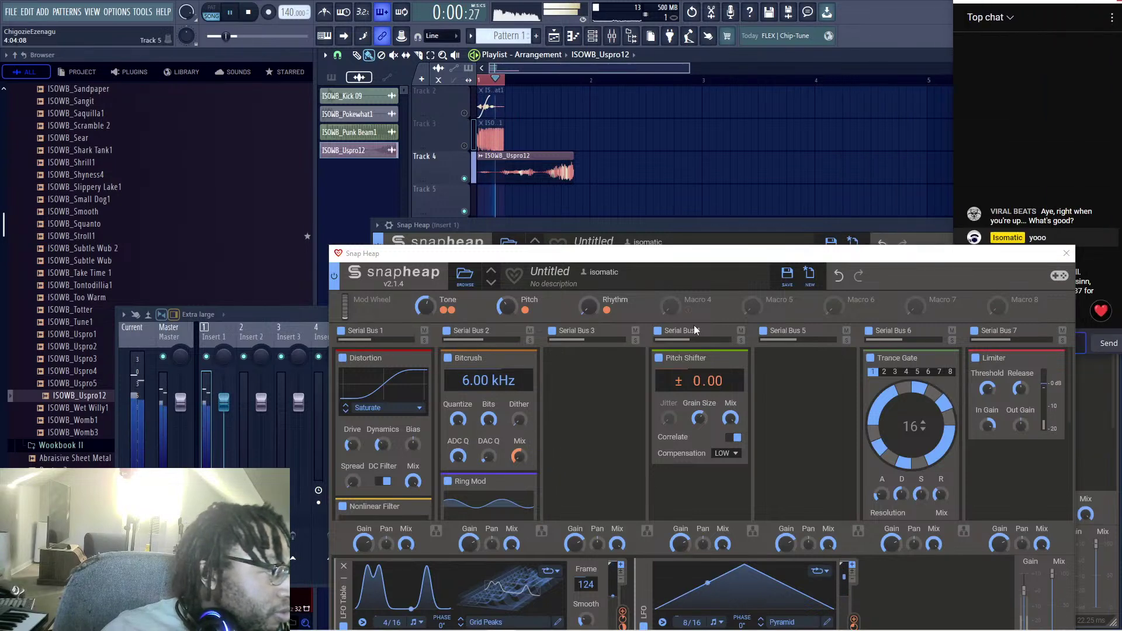
left_click(865, 26)
key("space")
Step: Move the nested Snap Heap over the playlist and adjust the Pyramid LFO's modulation of the Pitch Shifter's pitch to about -12%
left_click_drag(693, 263, 728, 86)
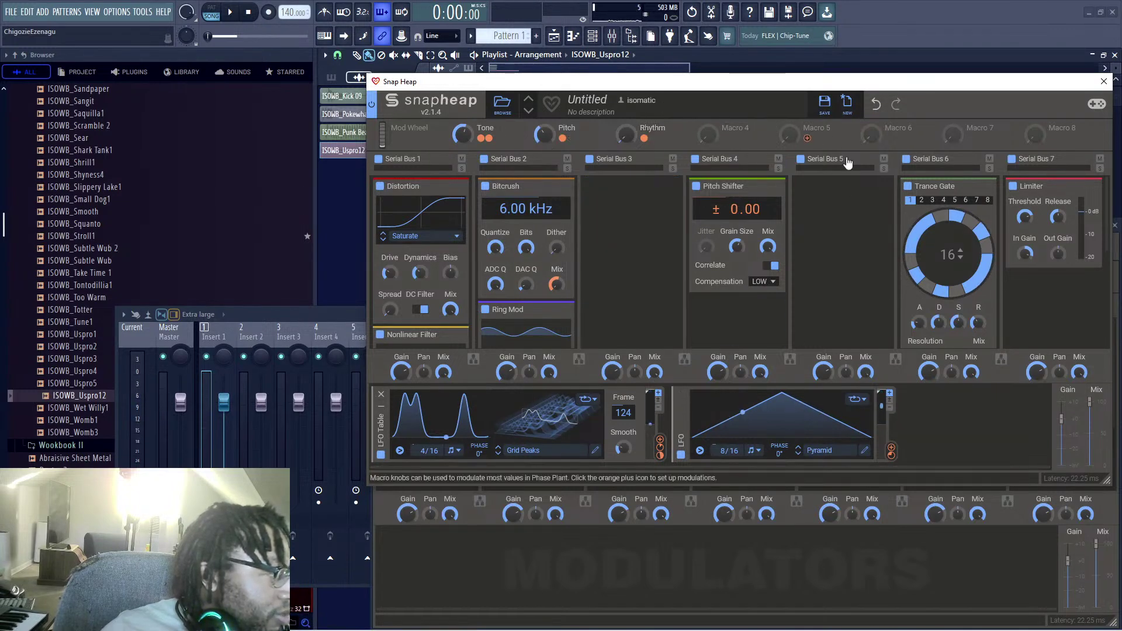
mouse_move(894, 455)
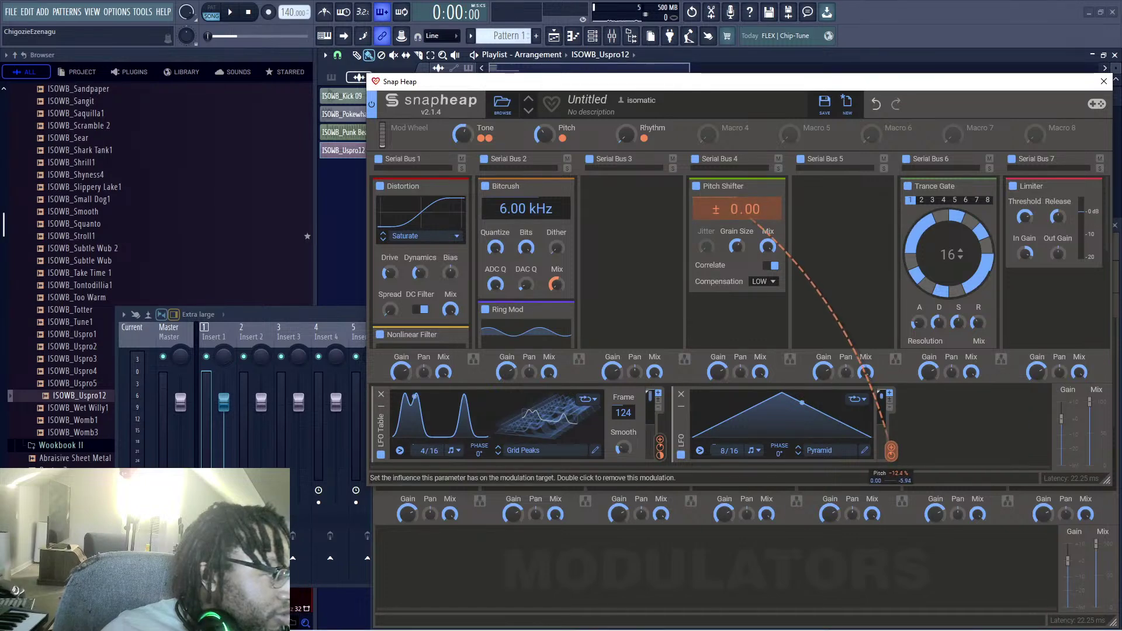
left_click(907, 22)
key("space")
mouse_move(890, 451)
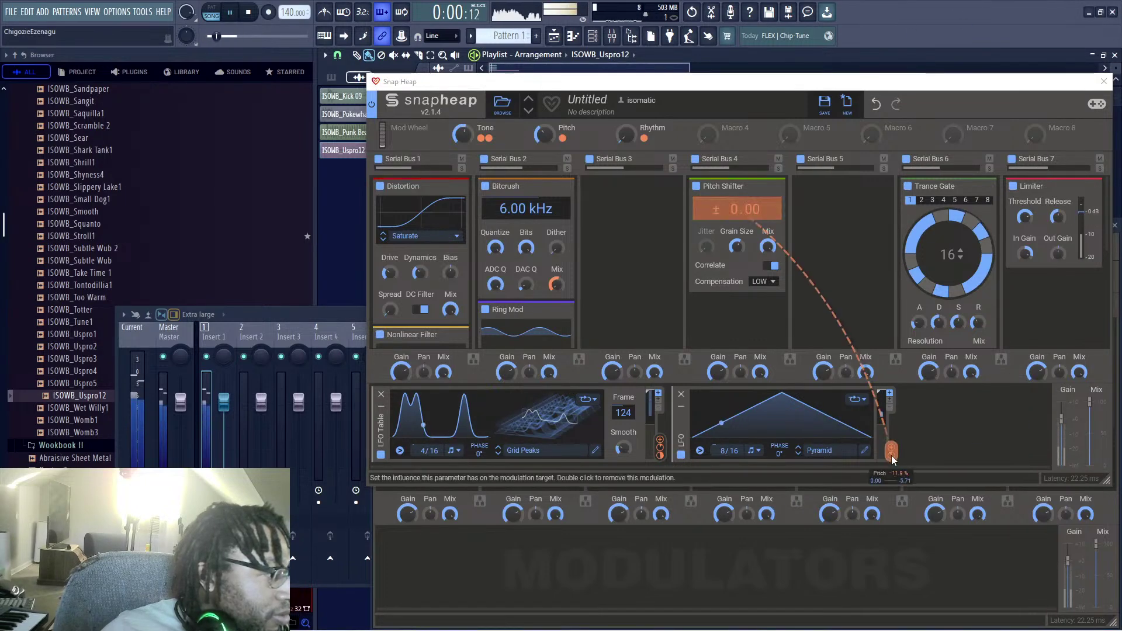
left_click_drag(890, 451, 890, 453)
Step: Audition the Uspro12 loop with the adjusted pitch modulation and reposition the nested Snap Heap window
left_click(919, 16)
key("space")
key("space")
mouse_move(653, 81)
left_mouse_down()
mouse_move(624, 313)
mouse_move(602, 286)
mouse_move(638, 231)
mouse_move(646, 81)
left_mouse_up()
left_click(724, 87)
key("space")
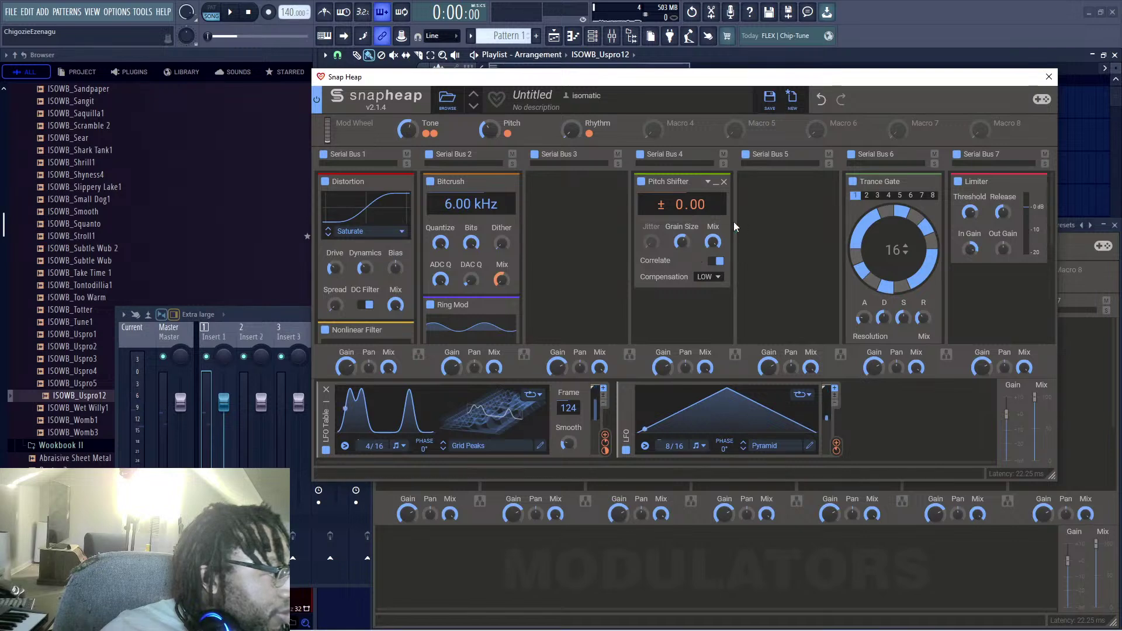
Step: Try a Ring Mod on Serial Bus 5, adjusting its frequency and mix during playback, and remove it
left_click(776, 209)
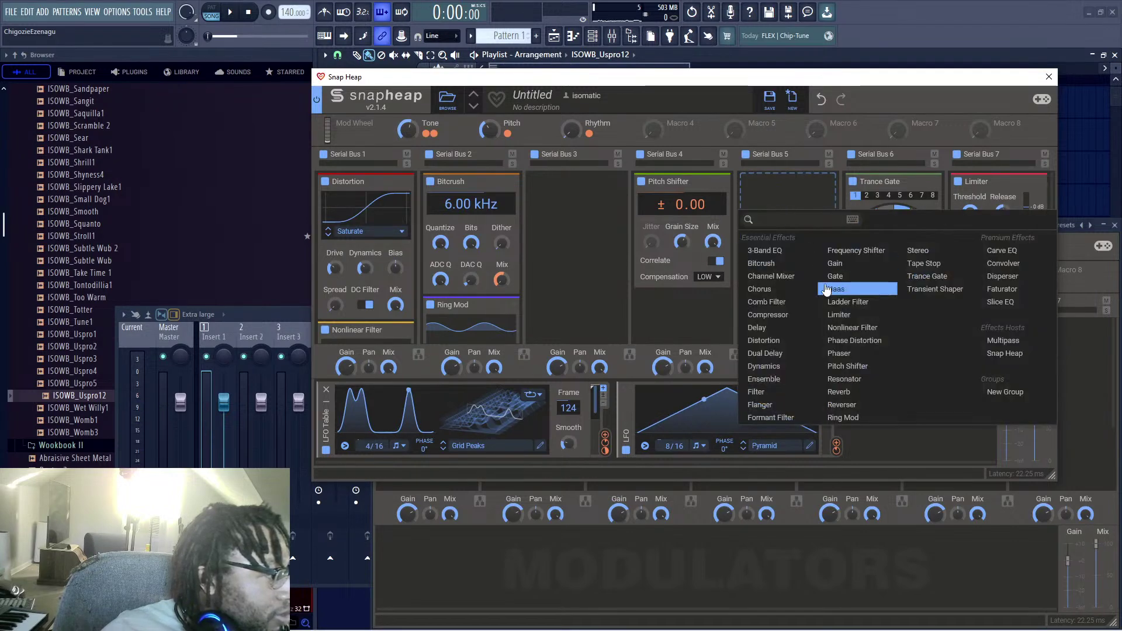
left_click(863, 422)
key("space")
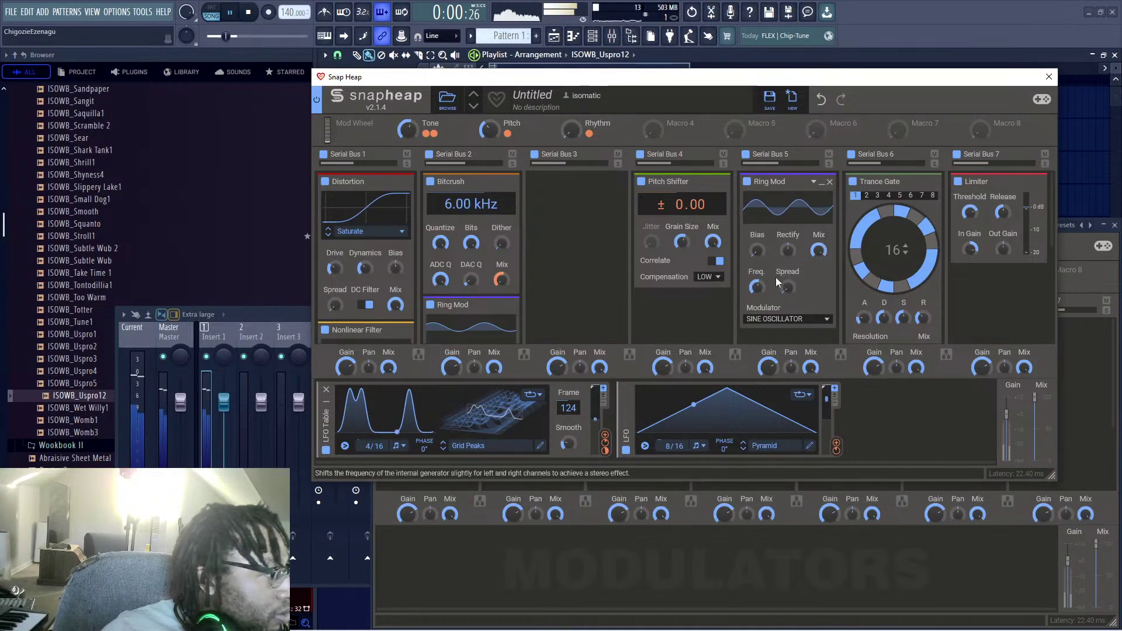
left_click_drag(757, 287, 818, 256)
left_click(934, 6)
key("space")
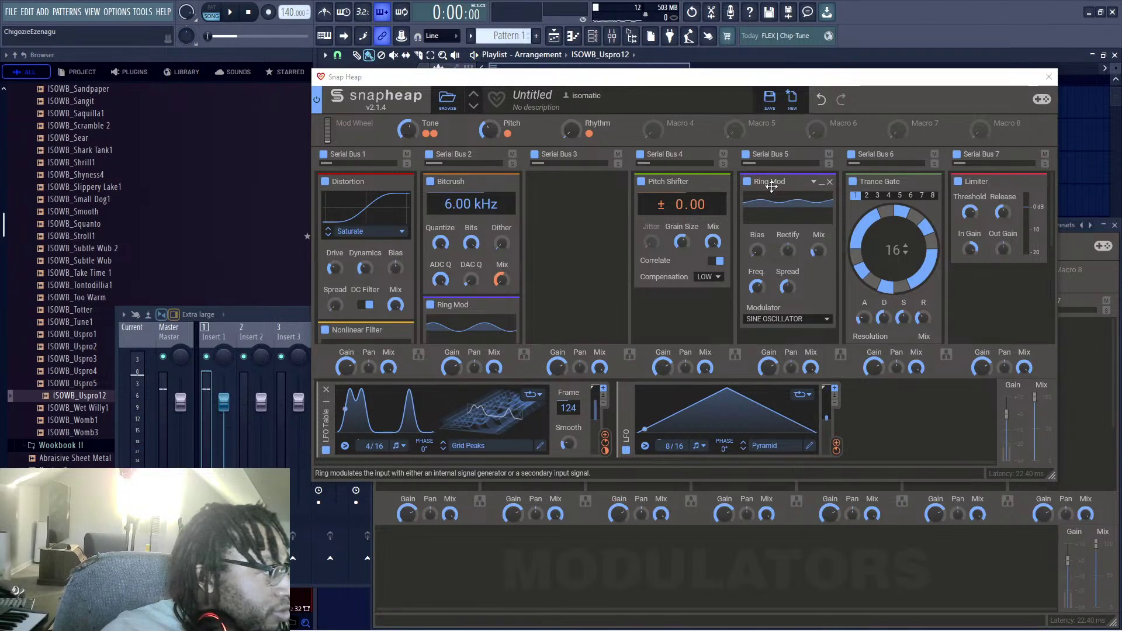
left_click(829, 182)
Step: Add a Multipass to Serial Bus 5, open it, and set its crossovers to about 814 Hz and 2.22 kHz
left_click(788, 231)
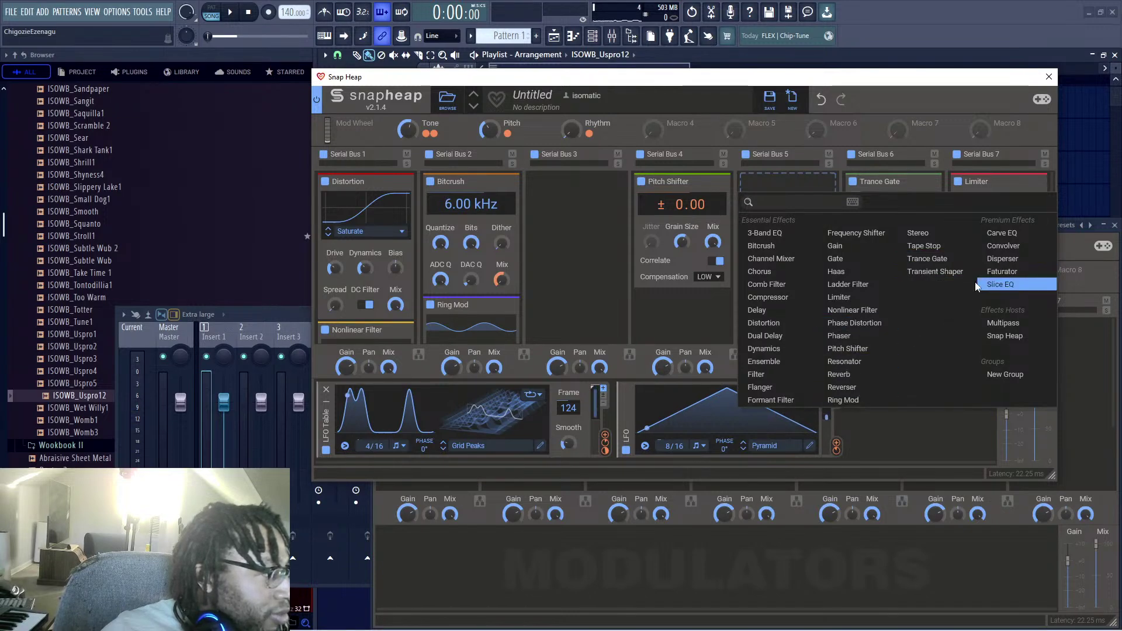
left_click(1003, 322)
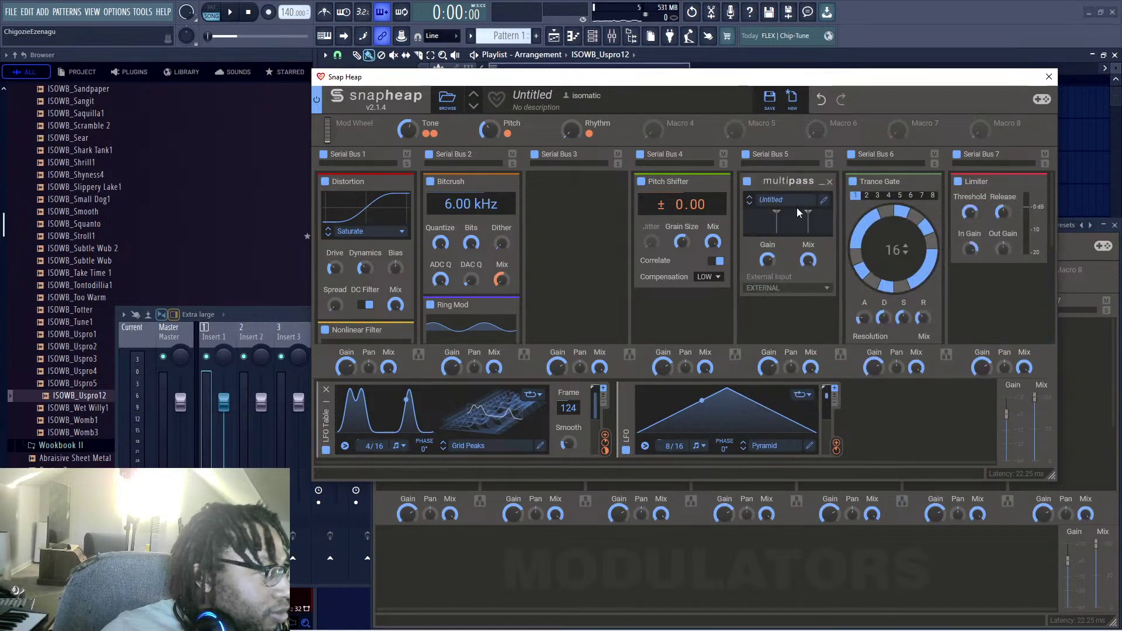
left_click(825, 202)
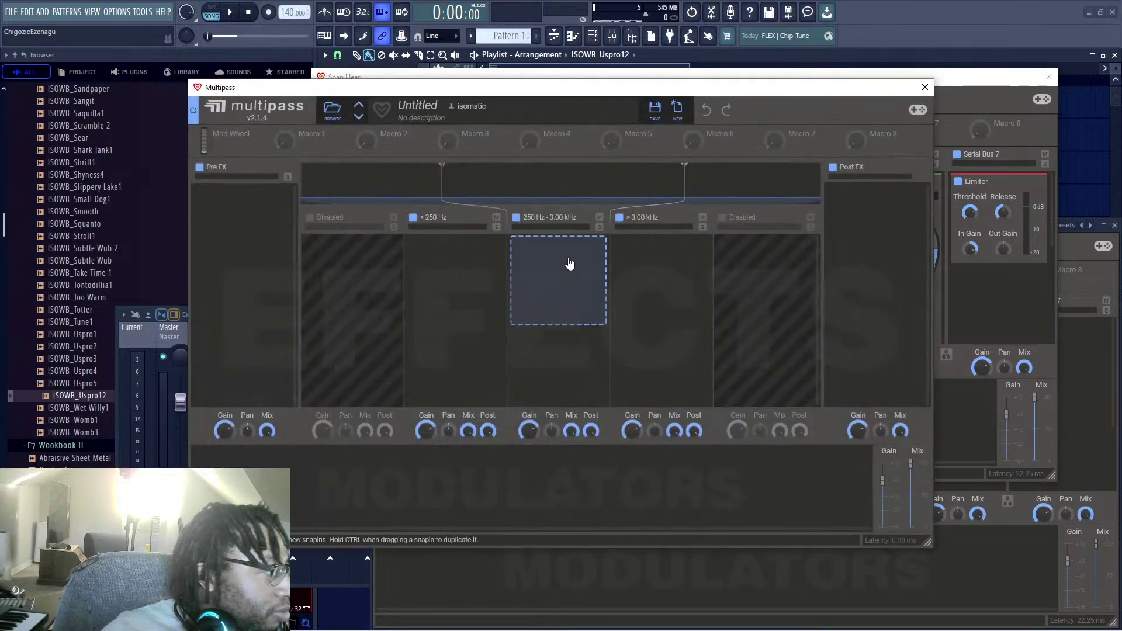
left_click_drag(442, 185, 559, 180)
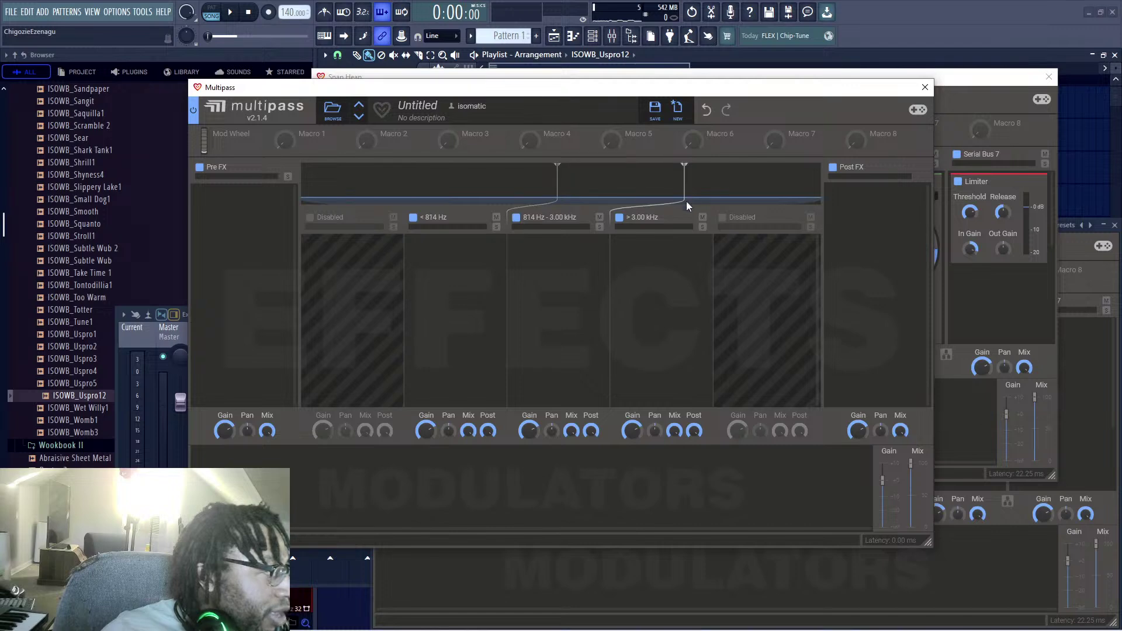
left_click_drag(683, 188, 654, 196)
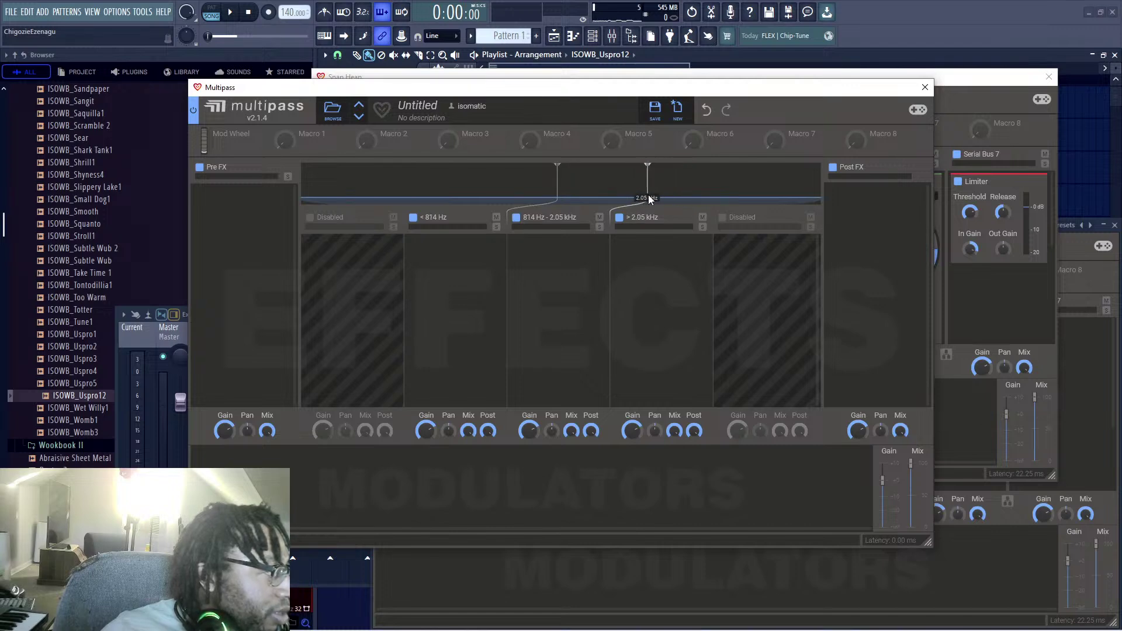
Step: Add a Ring Mod to the Multipass's middle band and adjust its spread and frequency during playback, keeping the sine oscillator modulator
left_click(572, 273)
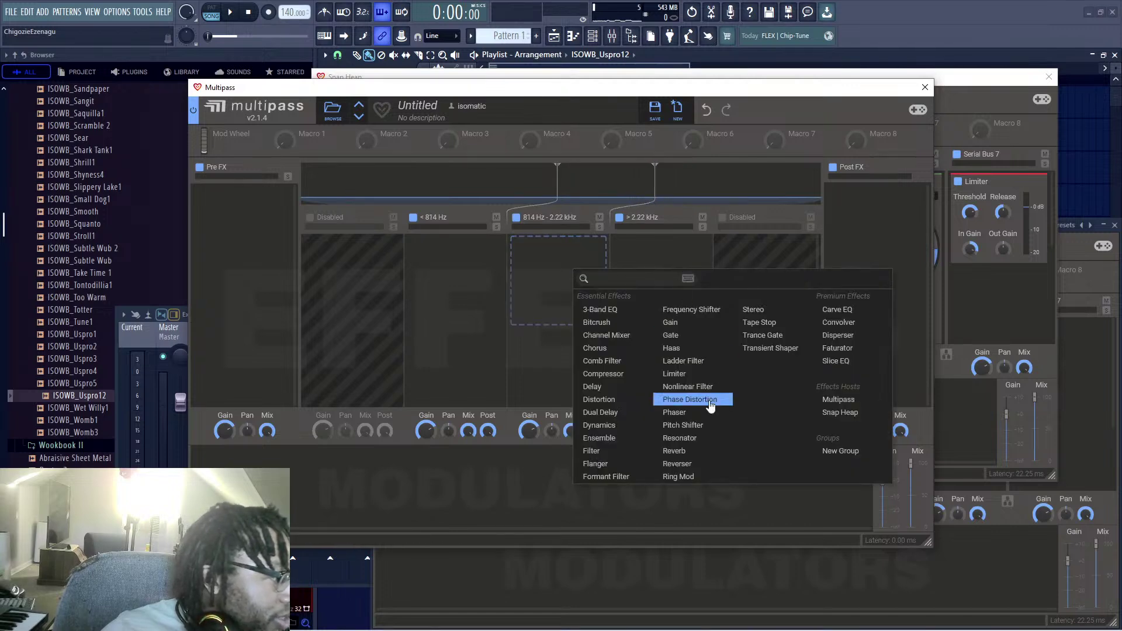
left_click(701, 476)
key("space")
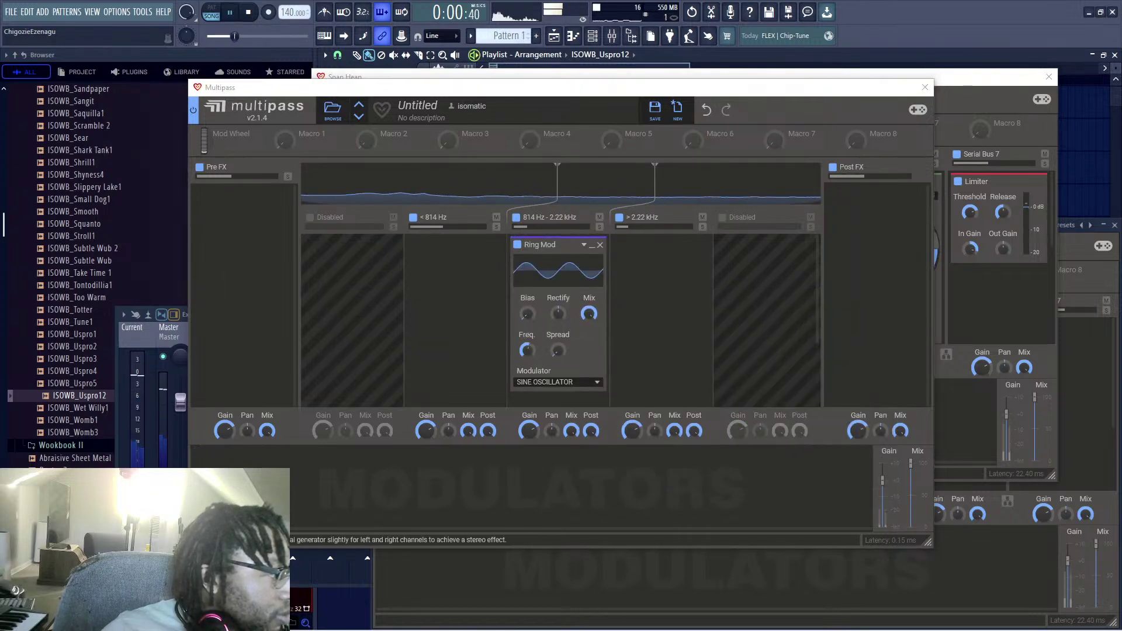
left_click_drag(554, 349, 555, 327)
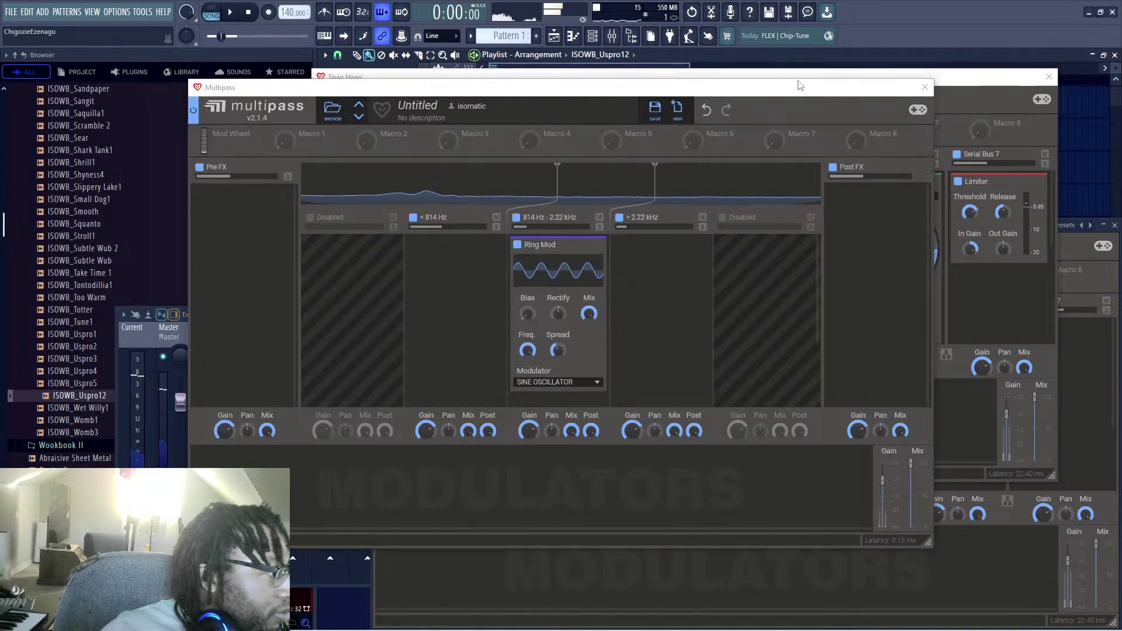
left_click_drag(527, 350, 527, 364)
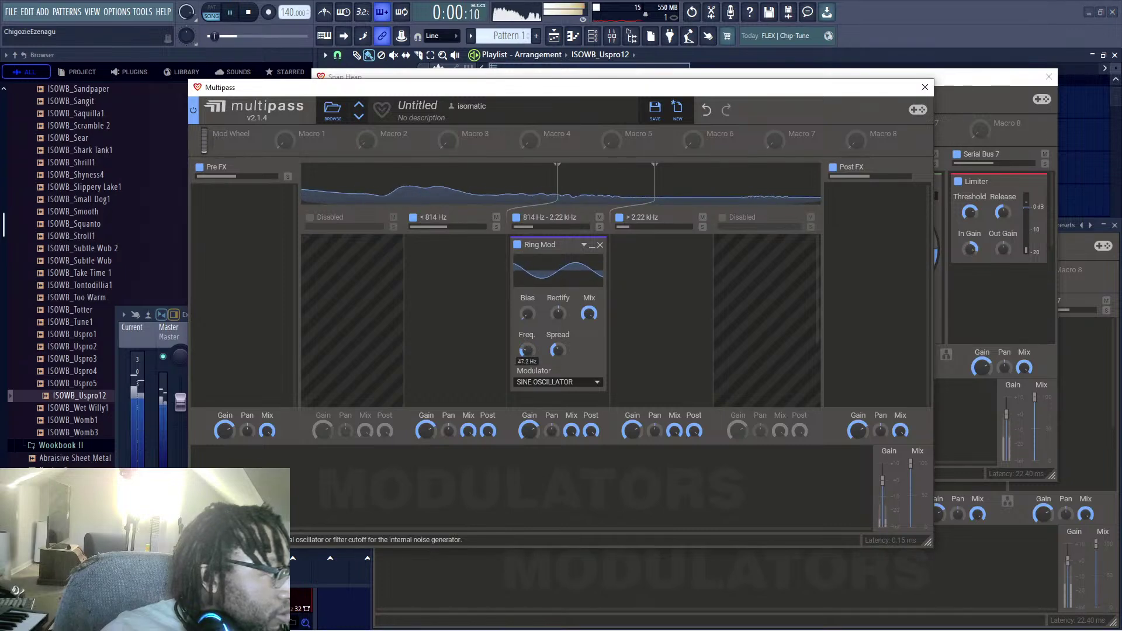
left_click(549, 383)
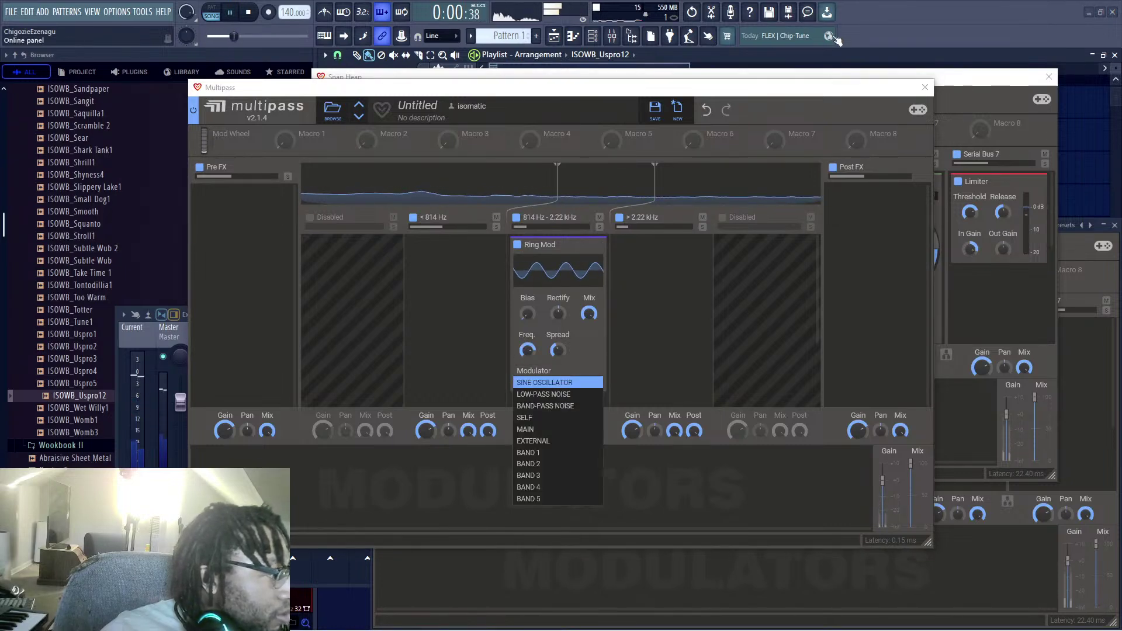
left_click(549, 383)
key("space")
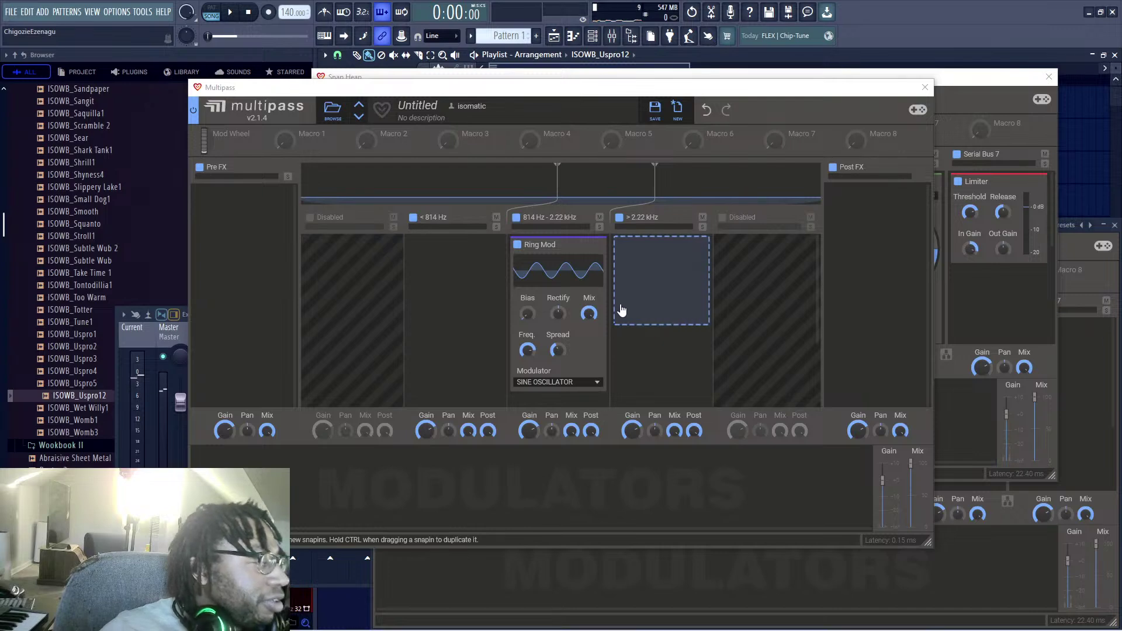
Step: Audition the Uspro12 loop with the mid-band Ring Mod and close the Multipass window
key("space")
scroll(589, 316, "down", 5)
scroll(589, 316, "up", 5)
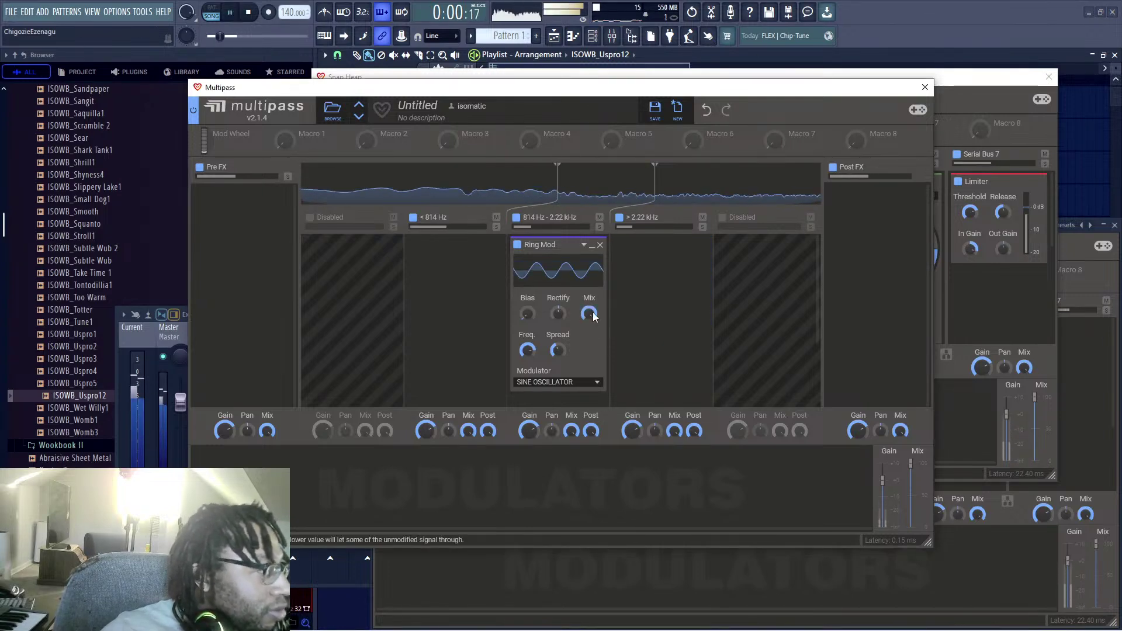
key("space")
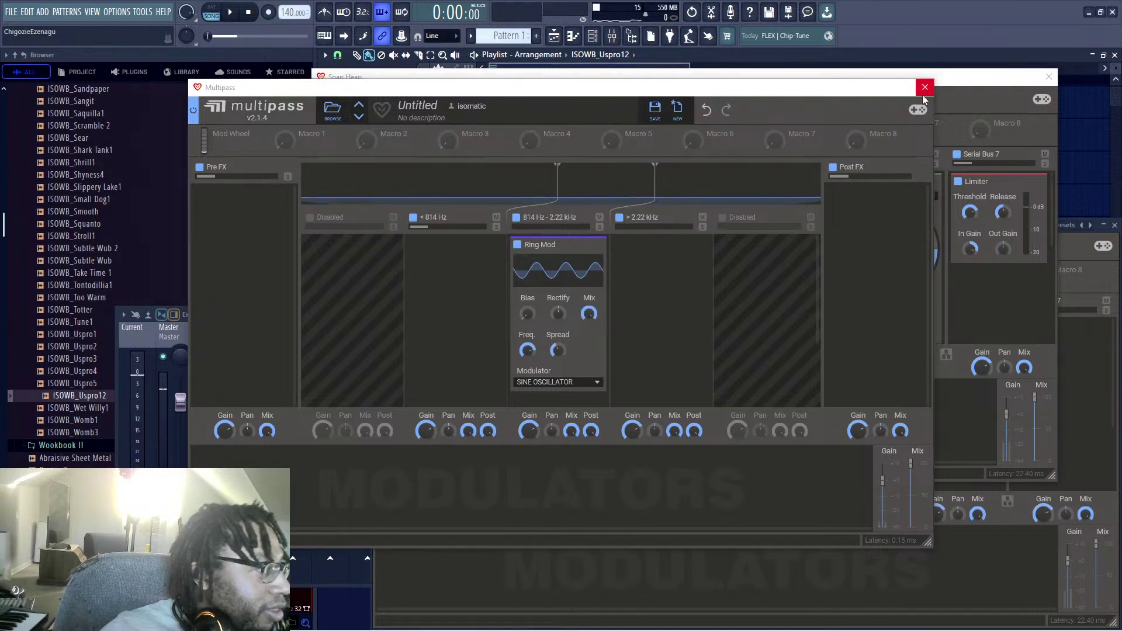
left_click(924, 87)
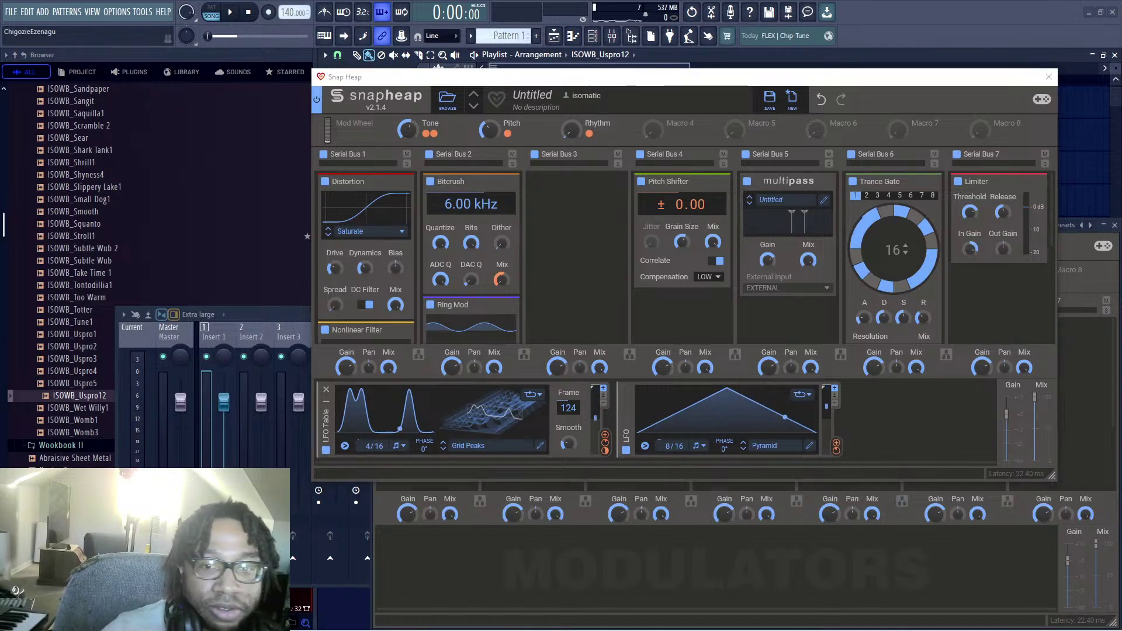
key("alt+Tab")
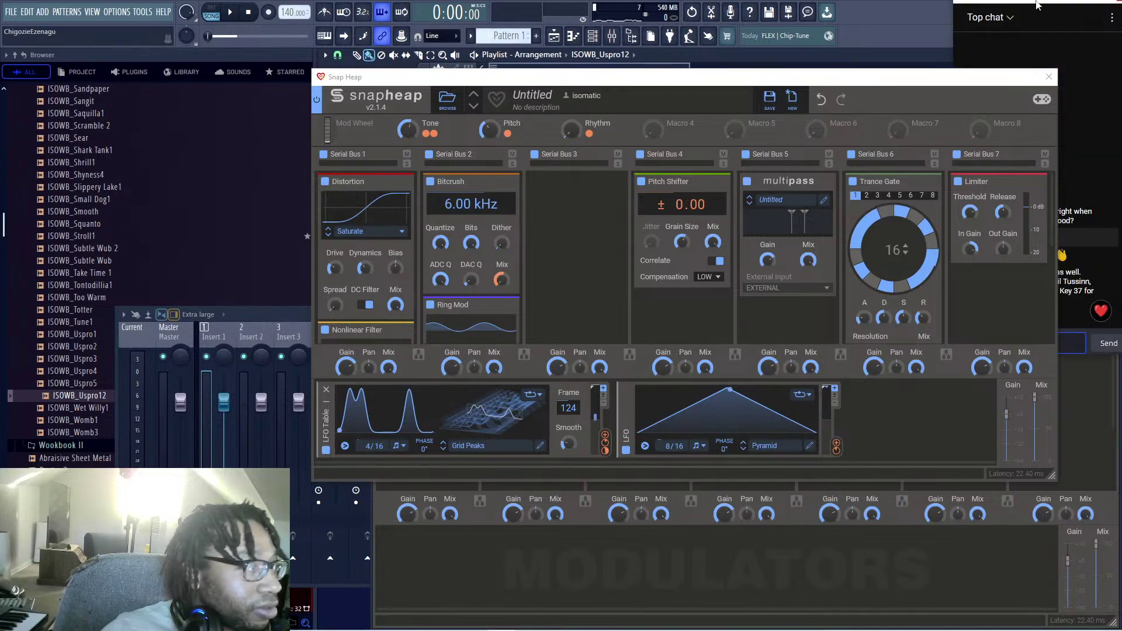
key("alt+Tab")
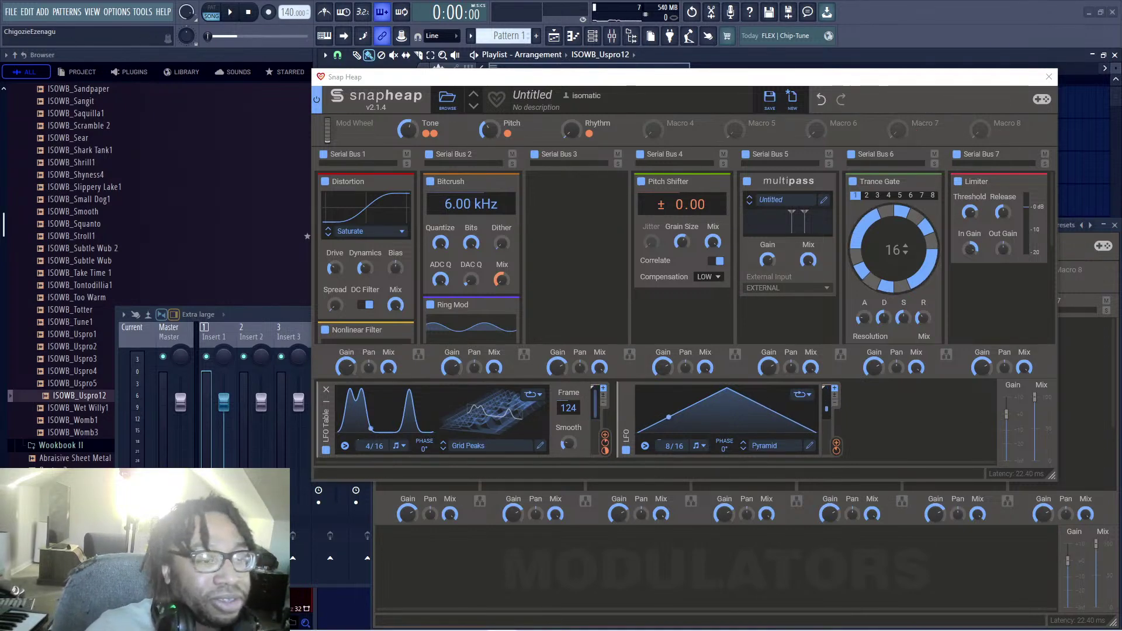
left_click_drag(859, 79, 816, 78)
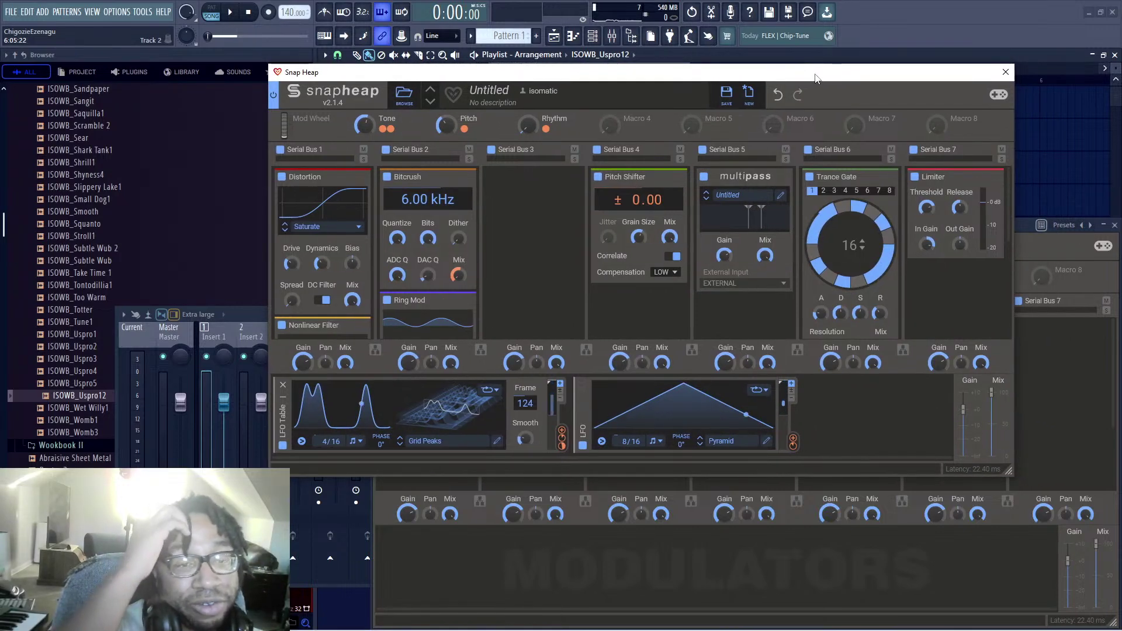
left_click_drag(817, 78, 823, 95)
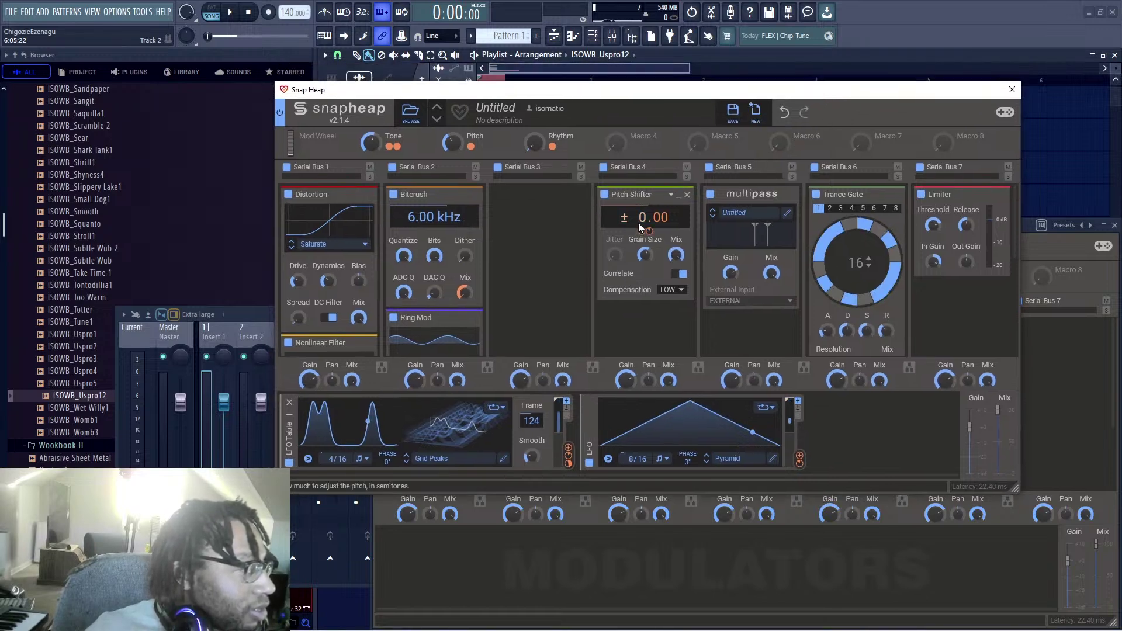
Step: Play the loop briefly and examine the effects on the nested Snap Heap's serial buses
key("space")
key("space")
scroll(541, 275, "down", 2)
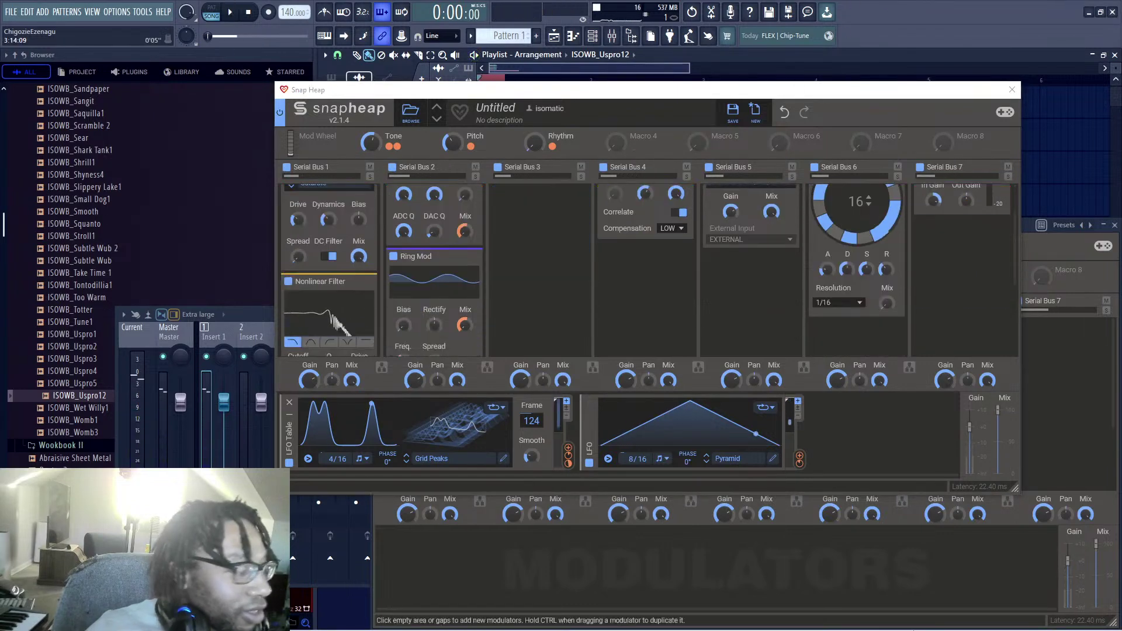
mouse_move(991, 630)
scroll(555, 281, "down", 5)
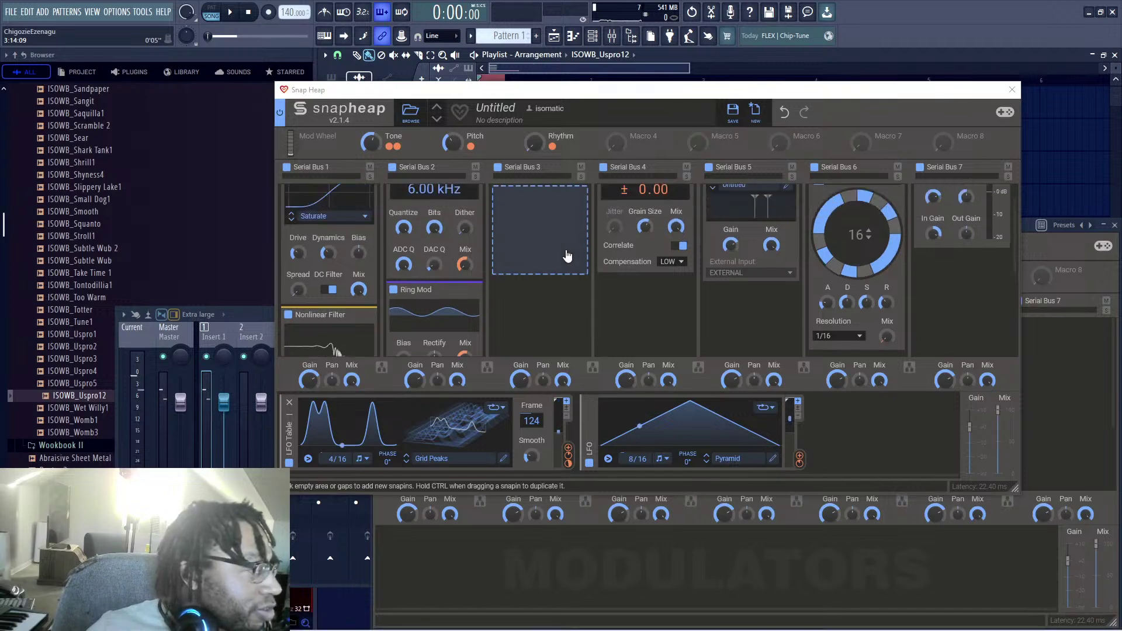
scroll(555, 279, "up", 6)
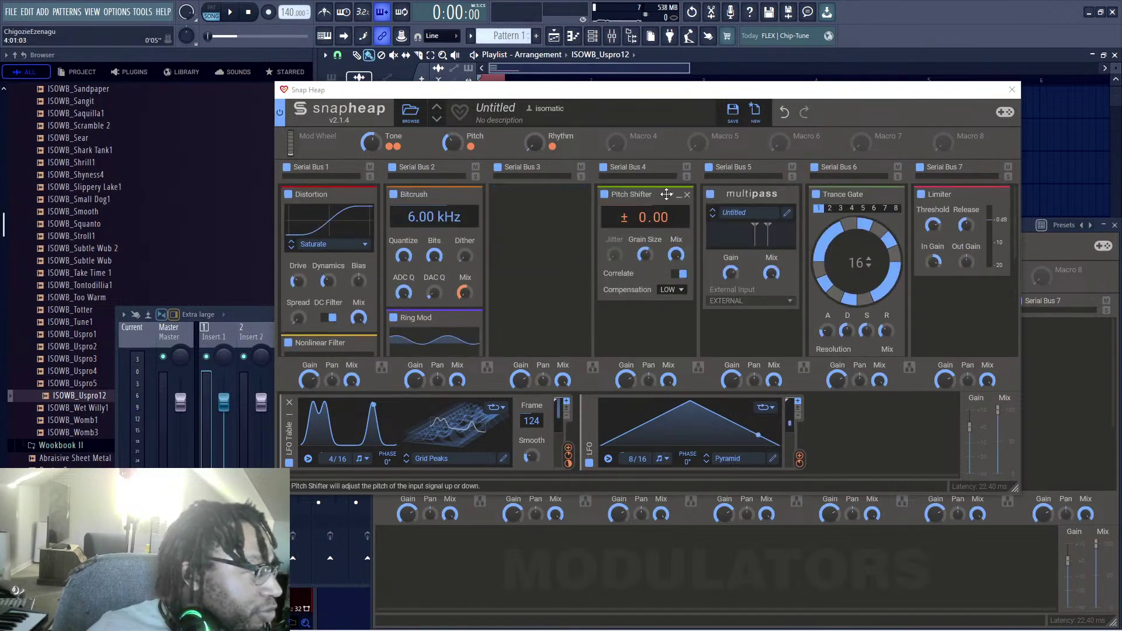
Step: Open the Multipass on Serial Bus 5 to check its signal during playback, and close it again
left_click(788, 212)
key("space")
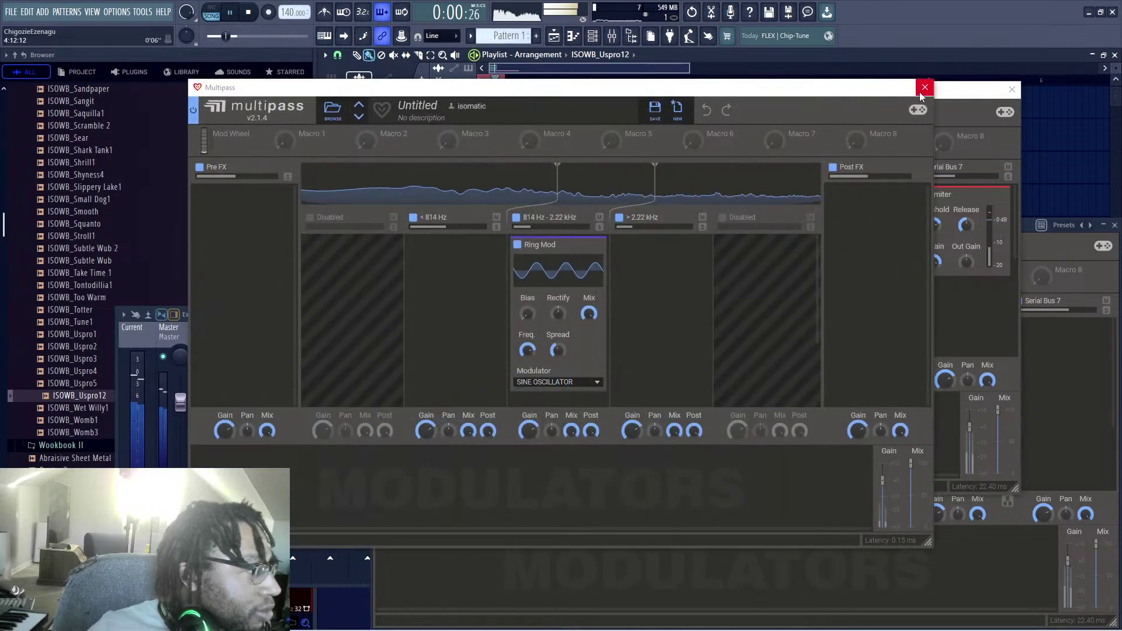
left_click(923, 88)
key("space")
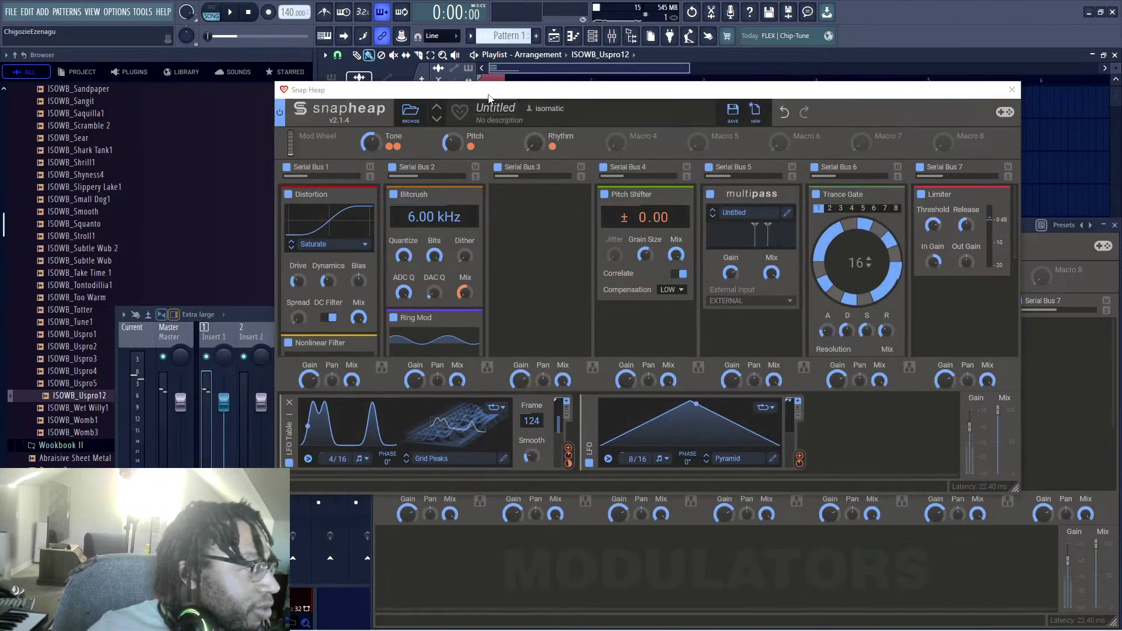
Step: Move the nested Snap Heap below the playlist clips and raise the Rhythm macro to maximum while playing the loop
left_click_drag(516, 100, 561, 195)
key("space")
mouse_move(579, 237)
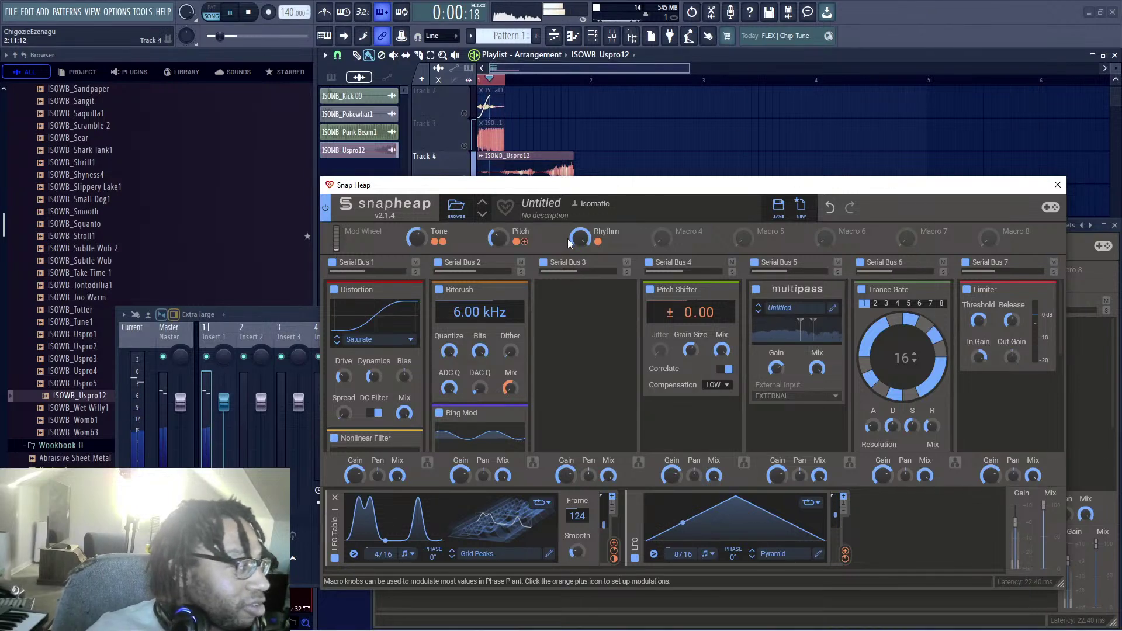
key("space")
left_click(910, 21)
left_click(585, 248)
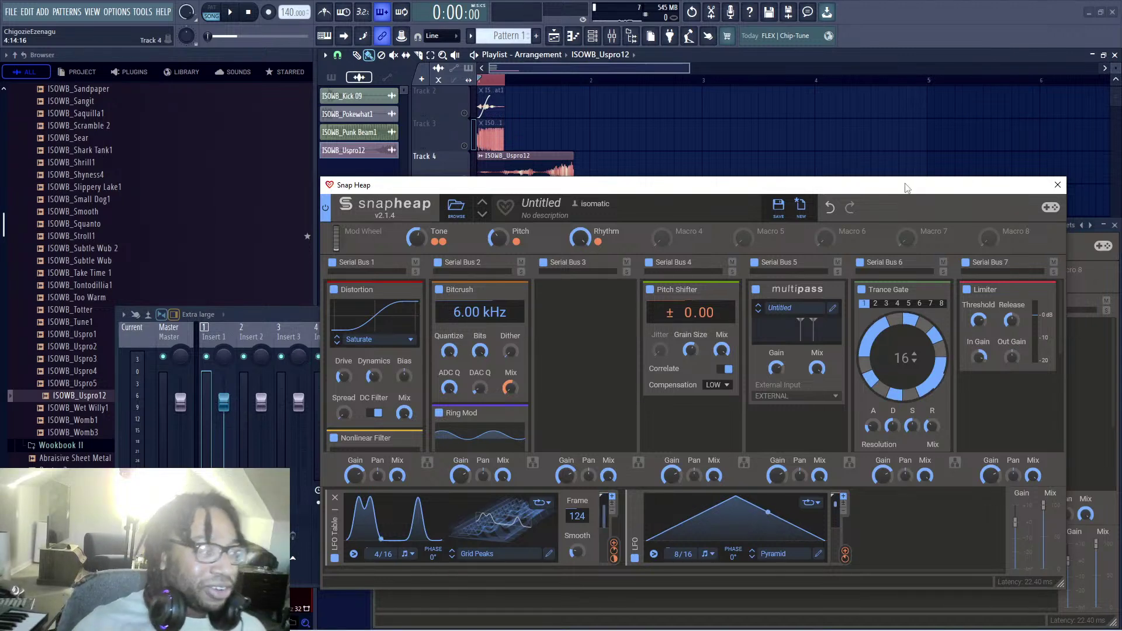
Step: Audition the loop with the Rhythm macro fully raised while rearranging the nested Snap Heap and mixer windows
left_click_drag(881, 191, 842, 135)
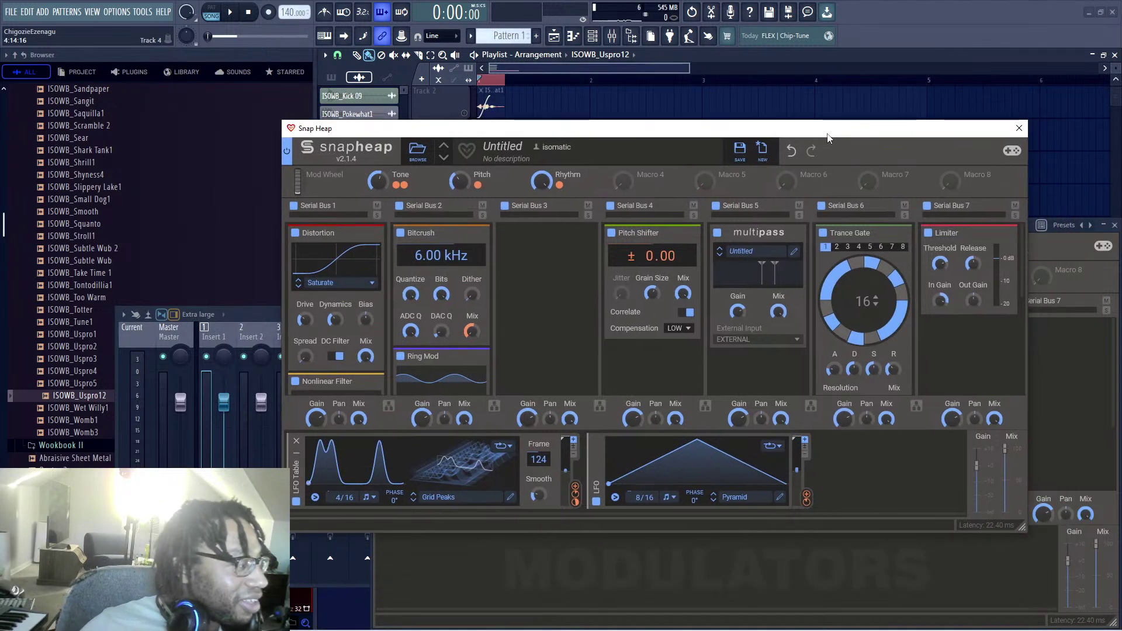
key("space")
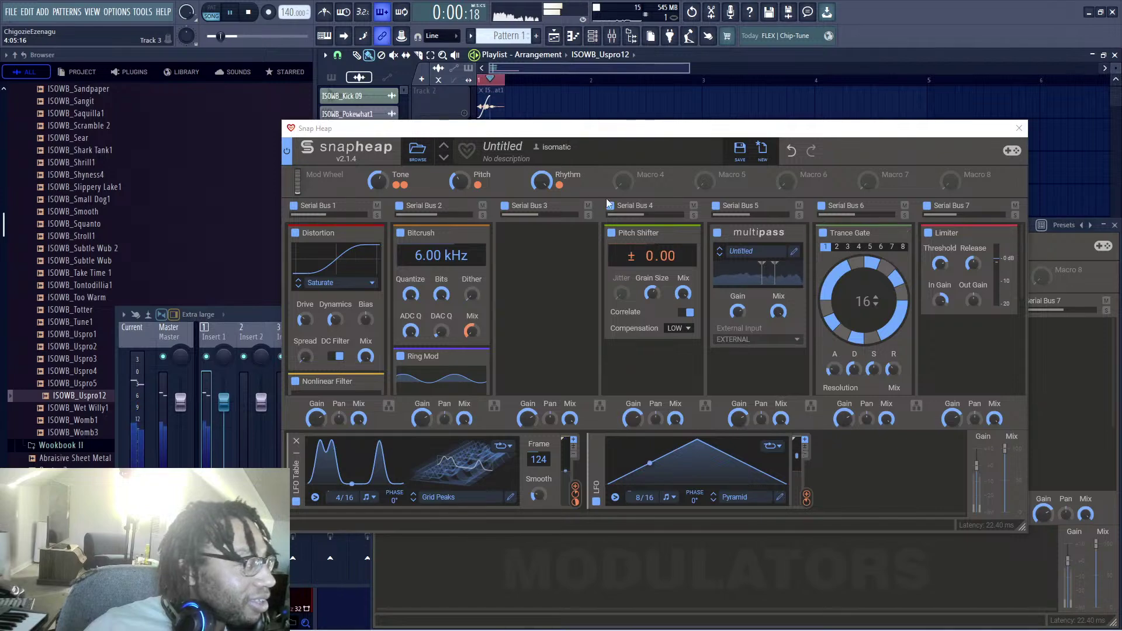
left_click_drag(566, 139, 727, 90)
left_click_drag(258, 311, 268, 334)
key("space")
Step: Move the nested Snap Heap aside, close the main Snap Heap, and load Vocodex into slot 2 of Insert 1
left_click_drag(708, 95, 226, 34)
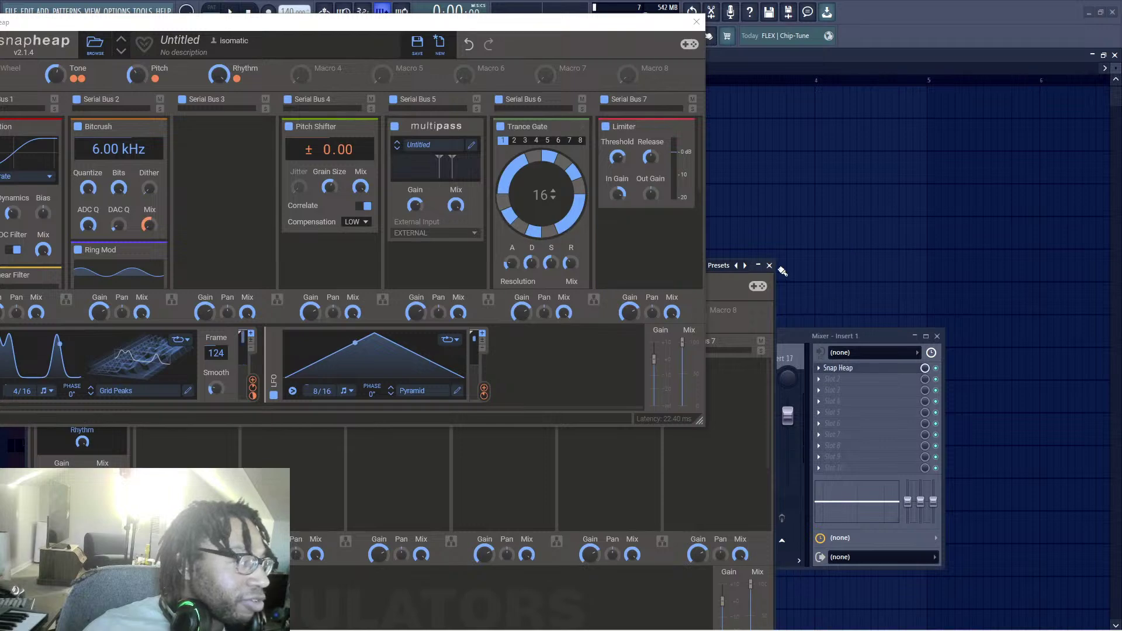
left_click(770, 266)
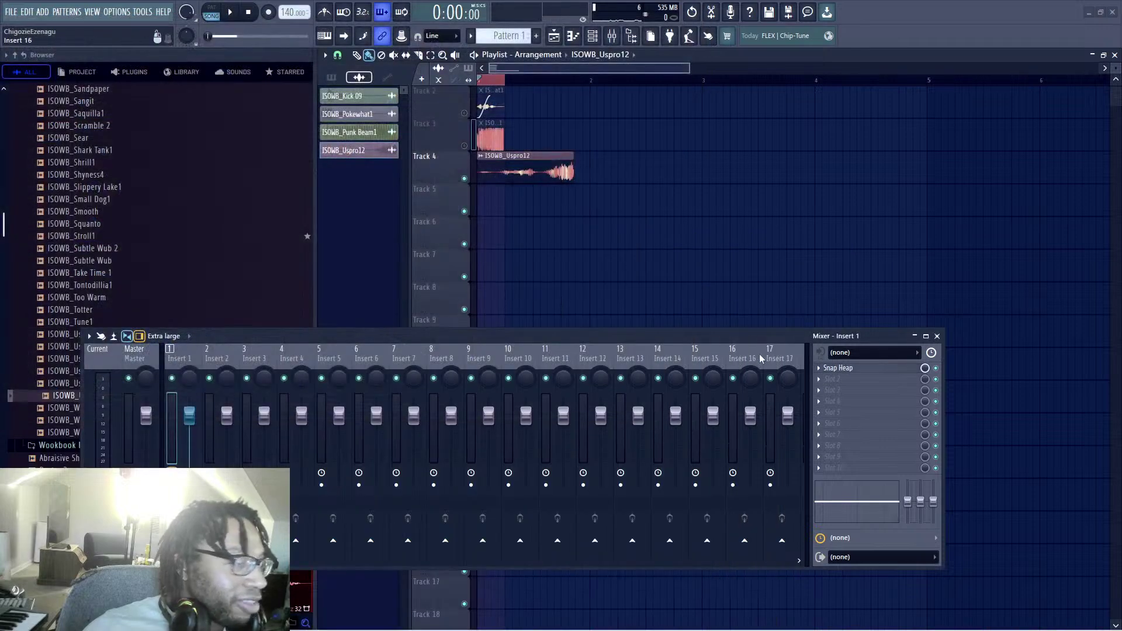
left_click(821, 387)
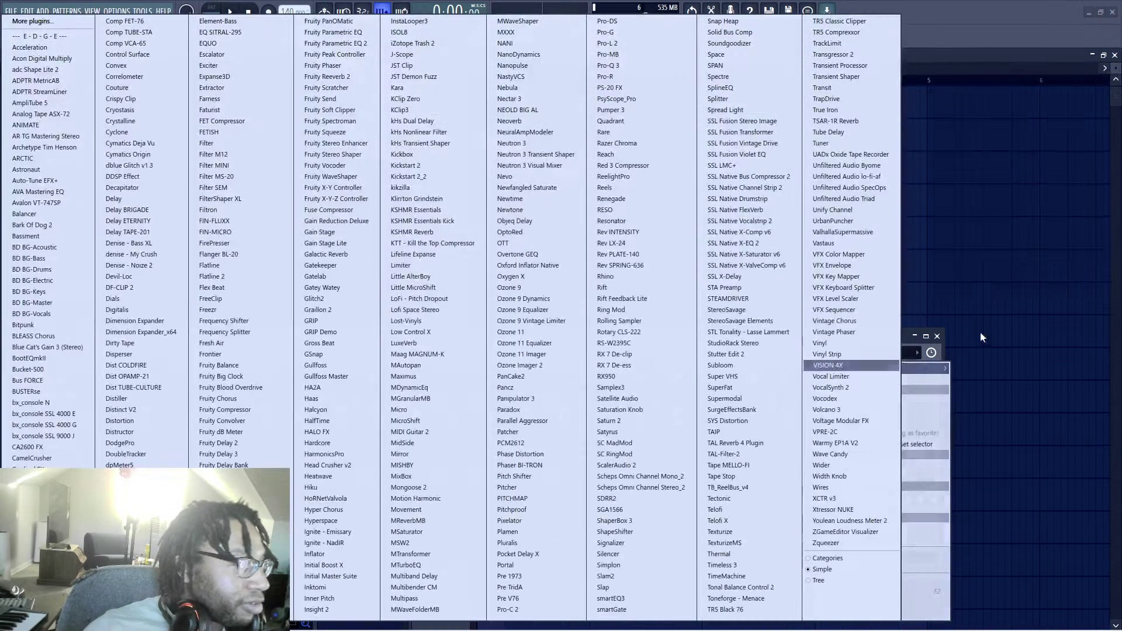
left_click(847, 398)
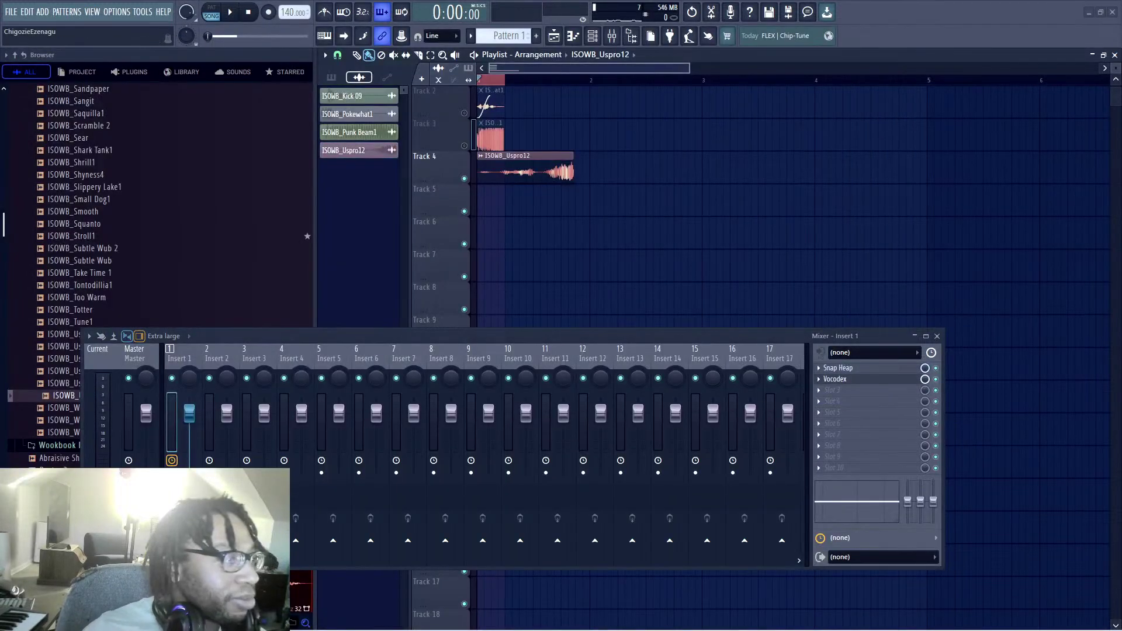
Step: Raise Vocodex's modulator pitch shift to about +716 cents during playback and adjust its modulator unison shift to about 41%
key("space")
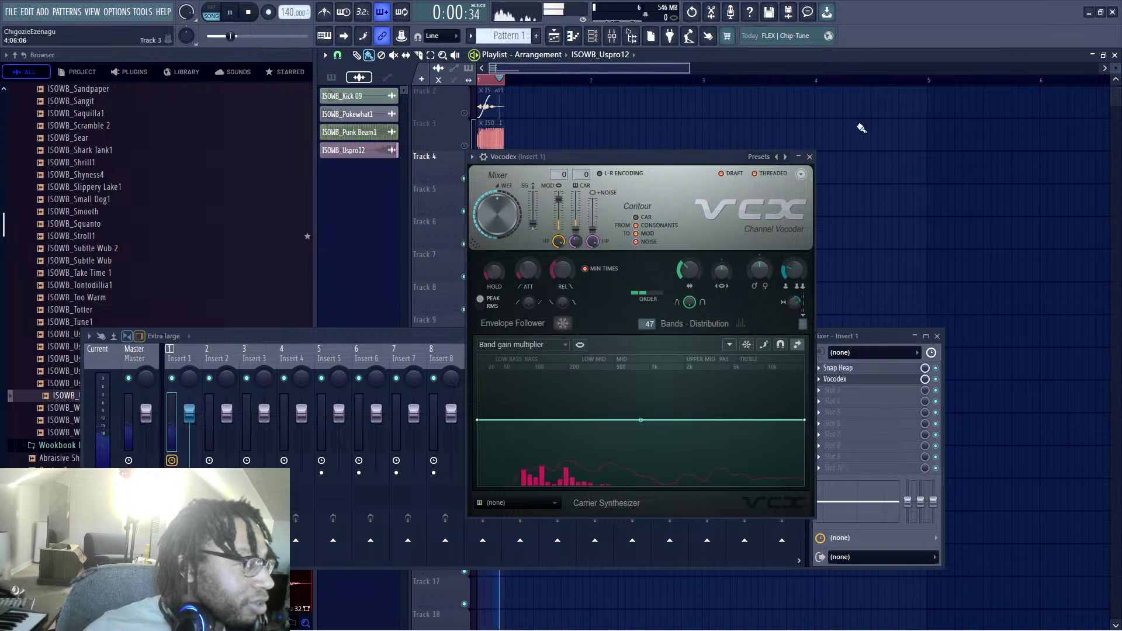
left_click_drag(760, 271, 760, 238)
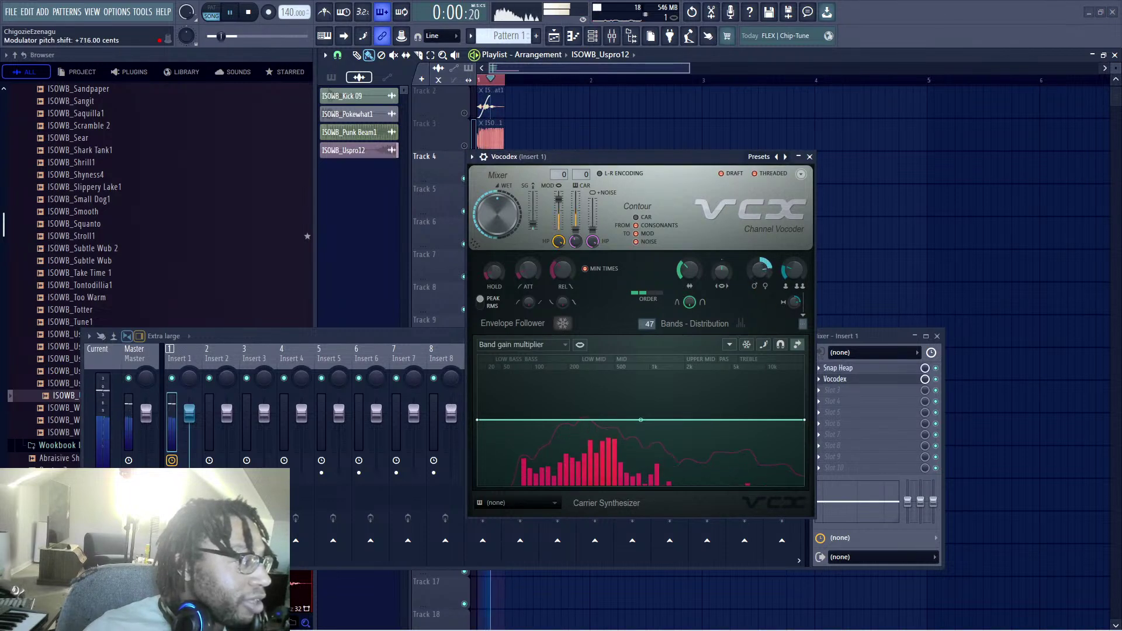
key("space")
left_click_drag(794, 270, 793, 255)
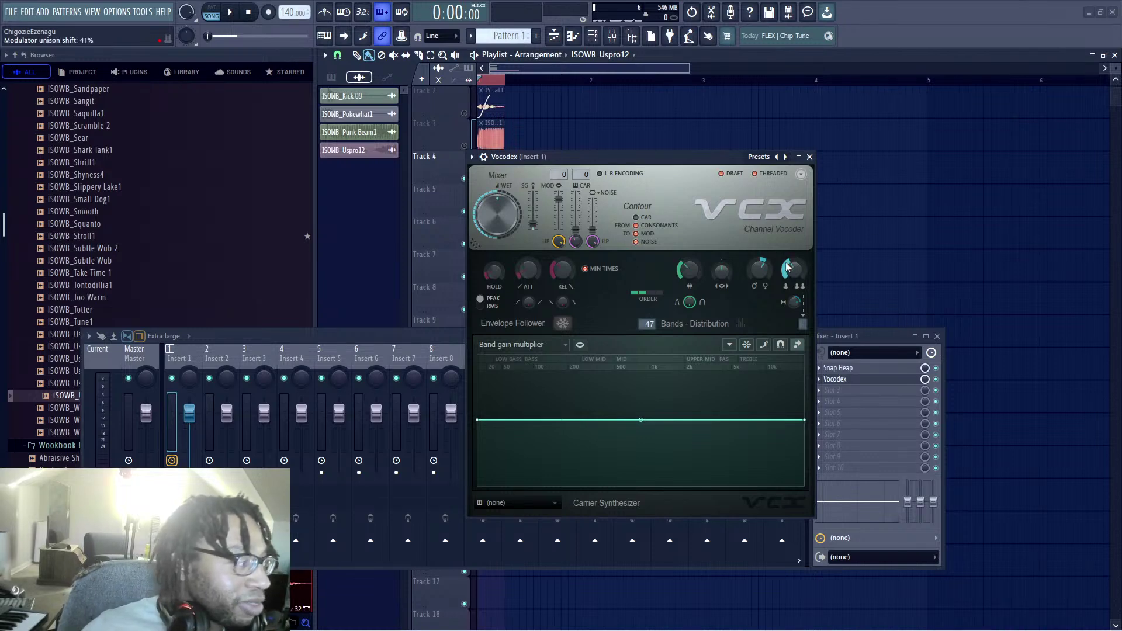
Step: Lower Vocodex's modulator unison shift and set its modulator pitch shift to about +356 cents while auditioning the loop
key("space")
left_click_drag(794, 263, 759, 252)
left_click(889, 36)
key("space")
key("space")
left_click(871, 4)
key("space")
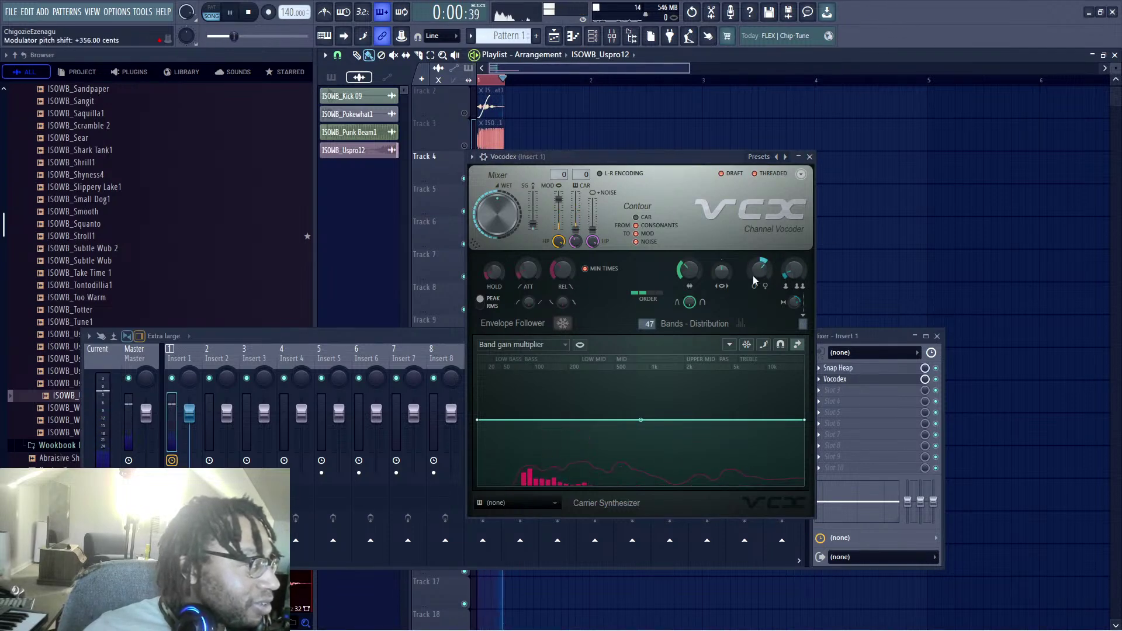
Step: Raise Vocodex's band filter order, reduce its band count to 15, and close the plugin
left_click(660, 293)
left_click_drag(648, 324, 647, 341)
key("space")
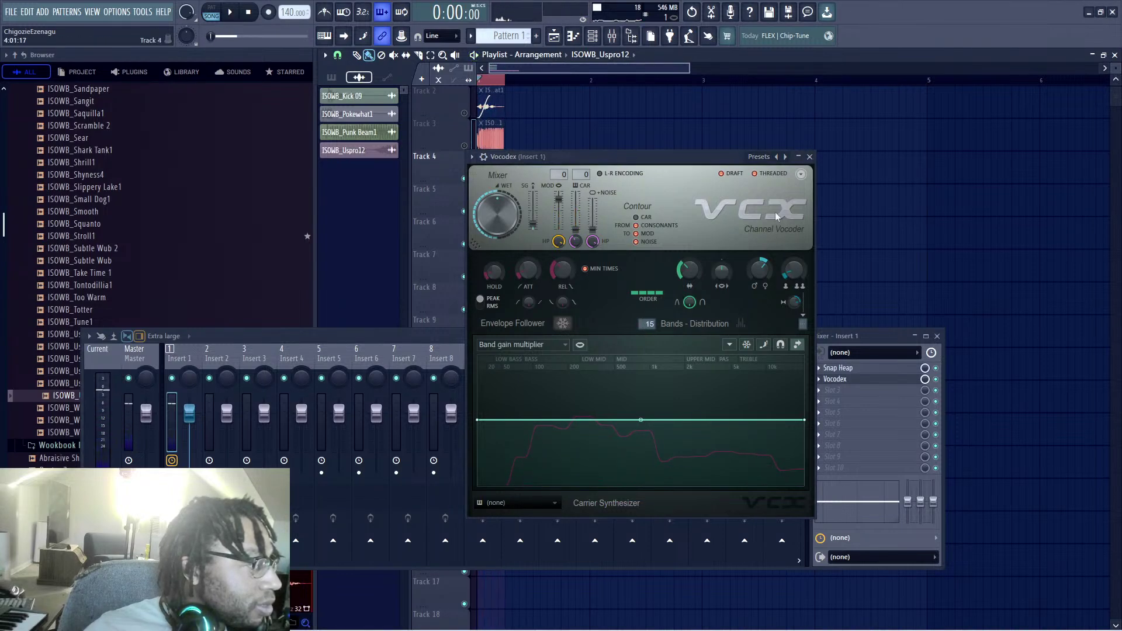
left_click(809, 157)
Step: Load Pitch Shifter into slot 3 of Insert 1 and play the loop through it
left_click(821, 391)
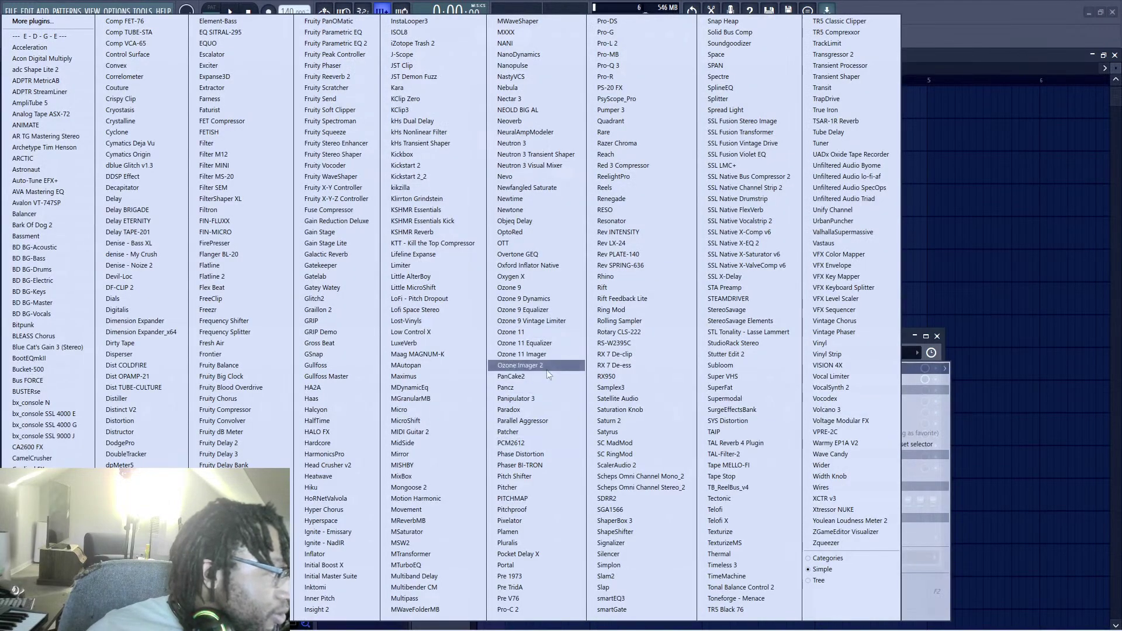
left_click(514, 476)
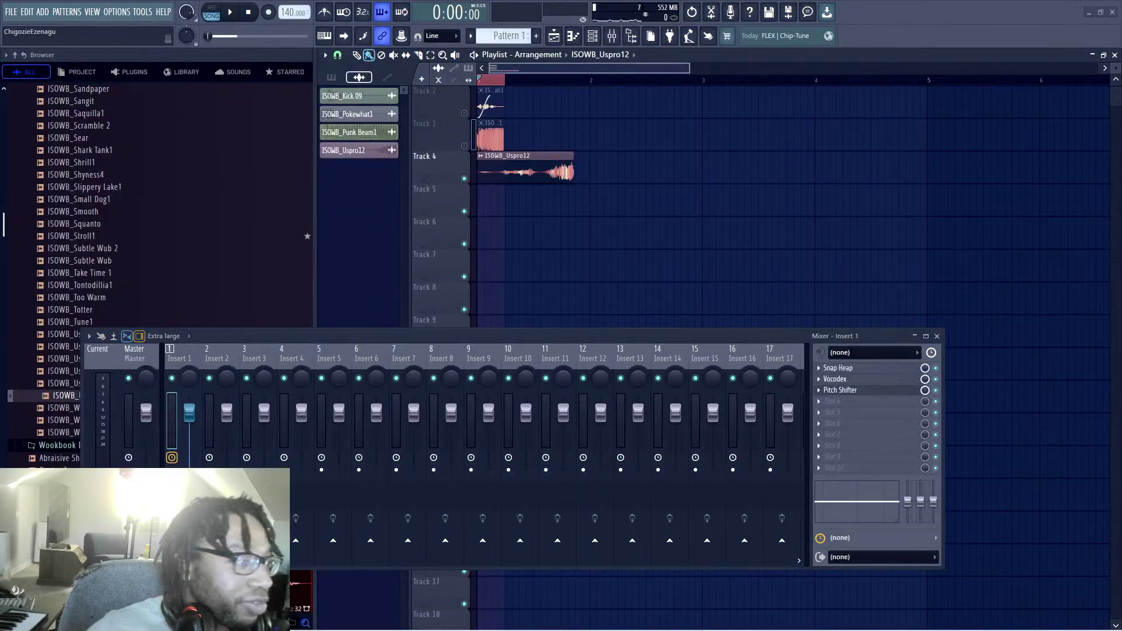
key("space")
Step: Try Pitch Shifter's pitch at +12.00 during playback and return it to 0.00
left_click_drag(407, 346, 408, 327)
left_click_drag(305, 305, 305, 255)
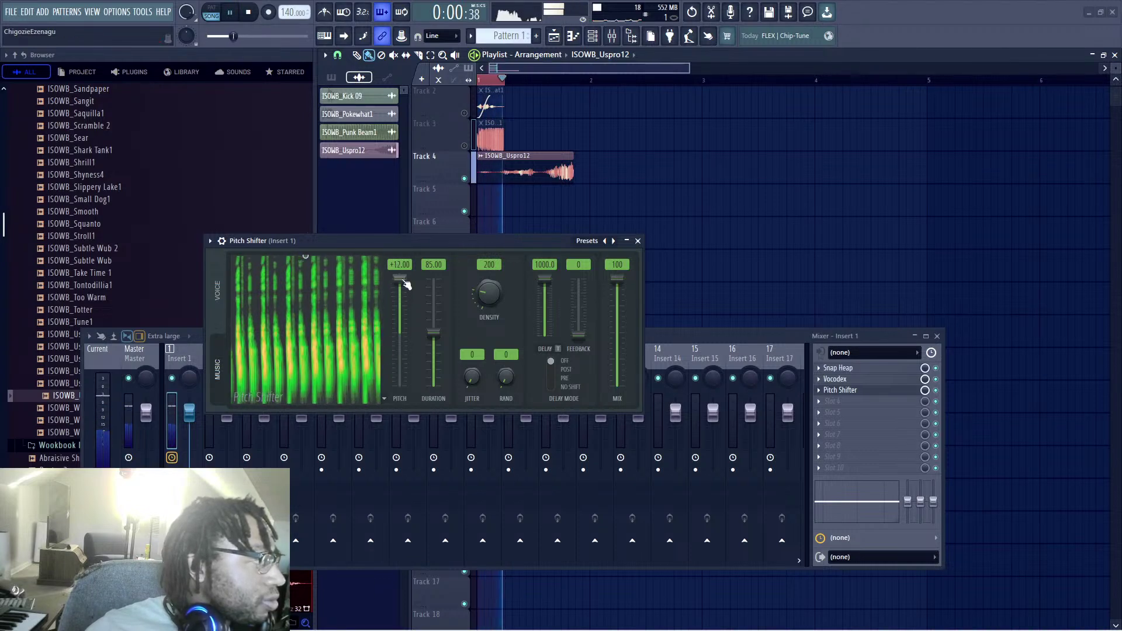
key("space")
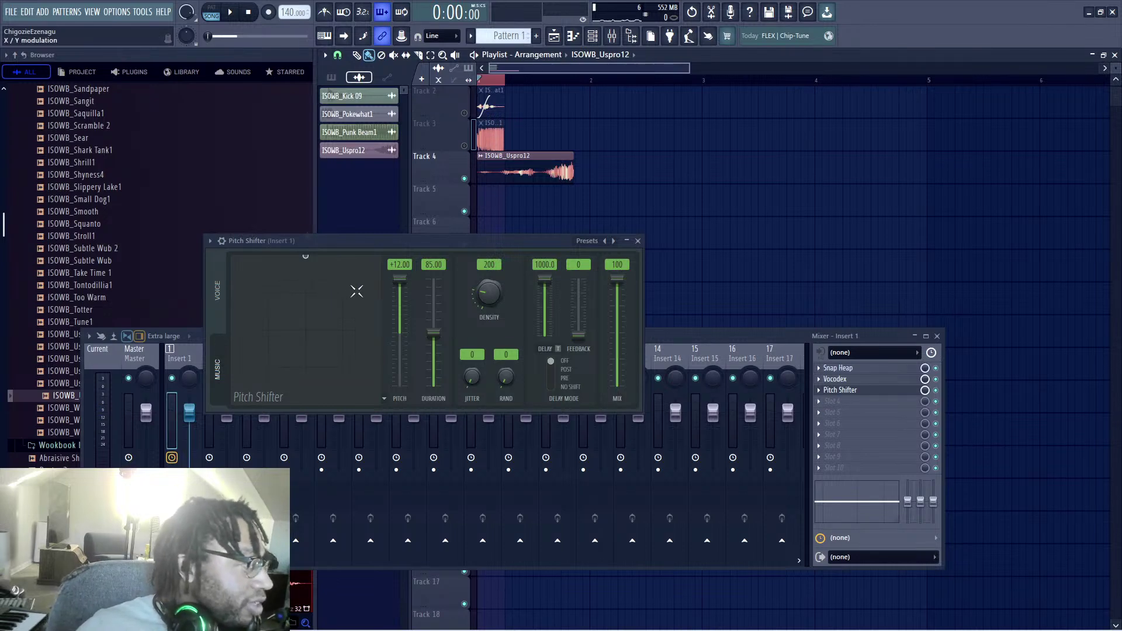
left_click_drag(396, 285, 398, 335)
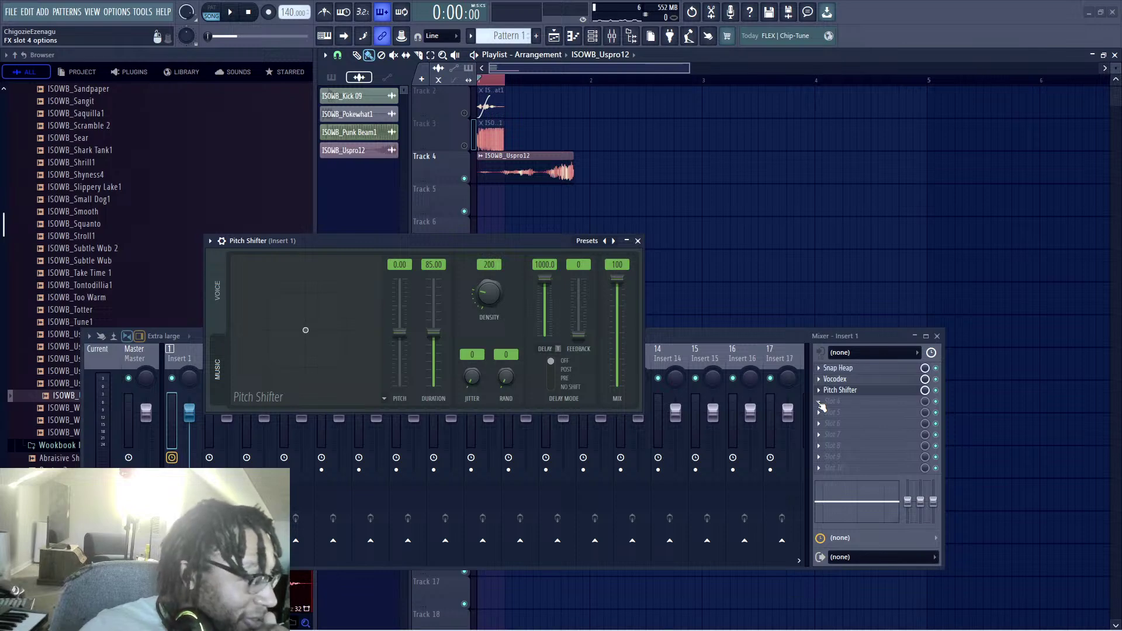
Step: Find Fruity Reeverb 2 with the search "reev" and add it to Insert 1 in slot 3, ahead of Pitch Shifter
left_click(820, 403)
left_click(986, 5)
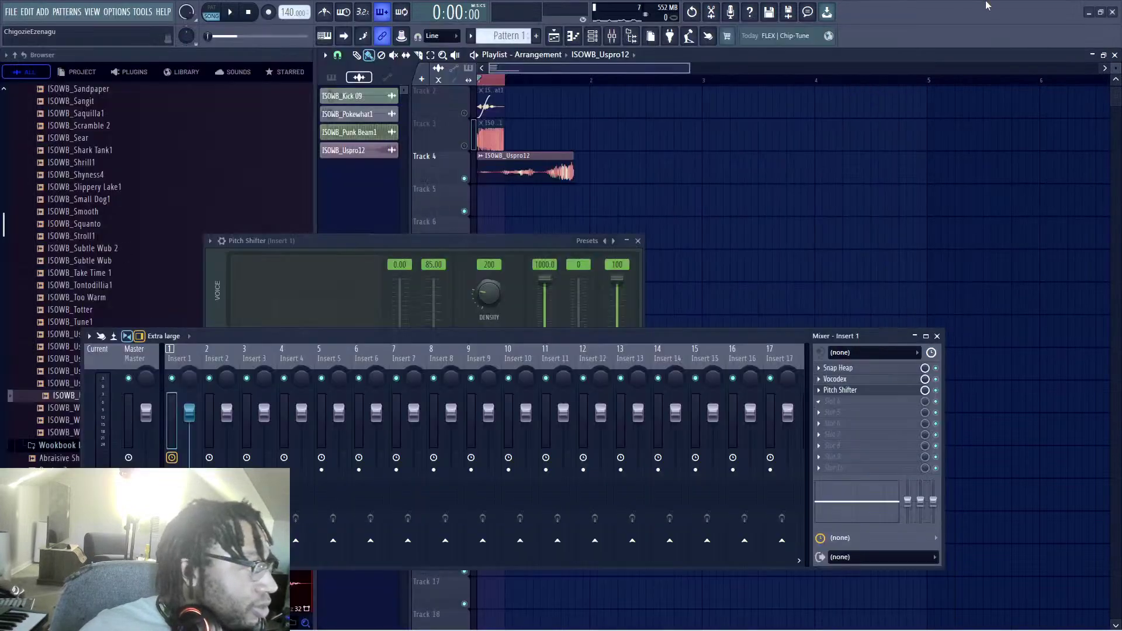
key("F8")
type("reev")
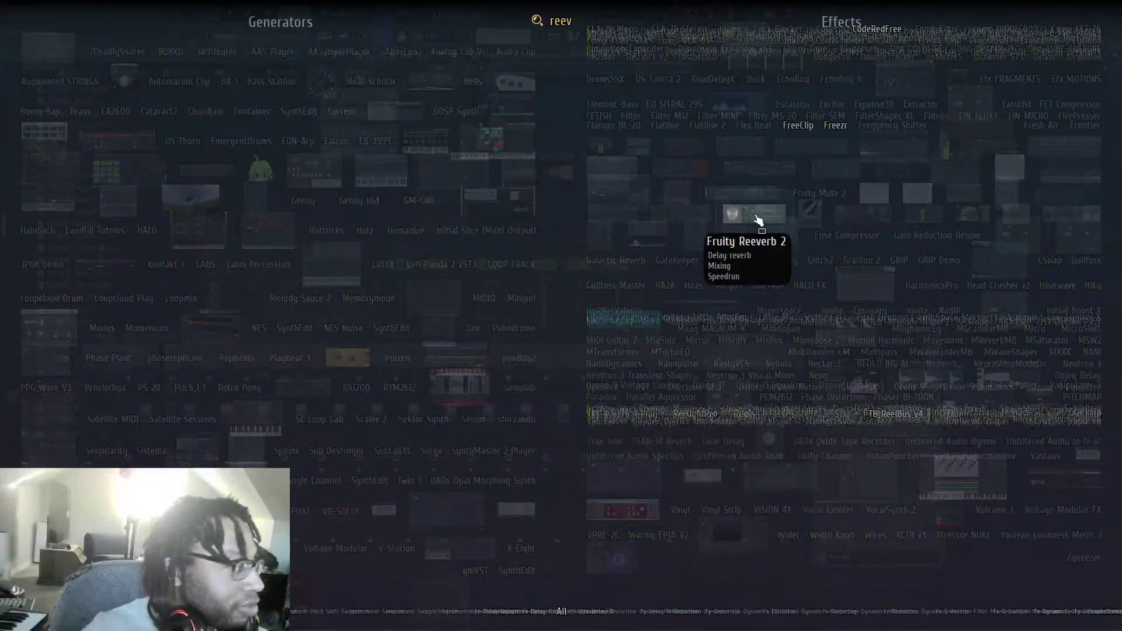
left_click_drag(757, 220, 850, 403)
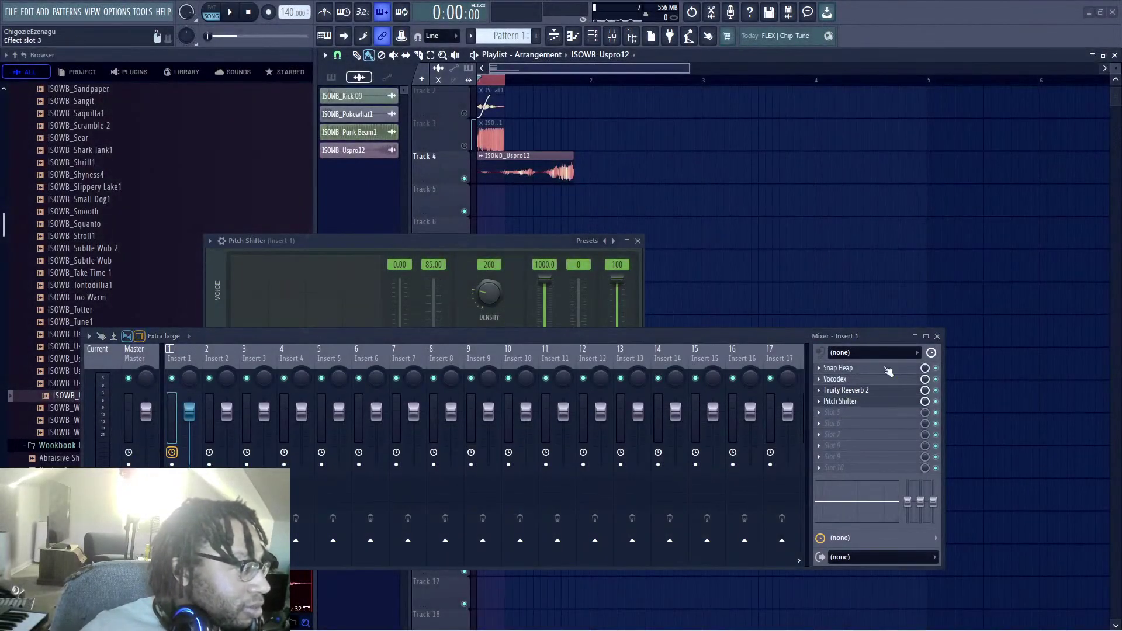
Step: Set Pitch Shifter's pitch to -4.00 while auditioning the loop and close its window
key("space")
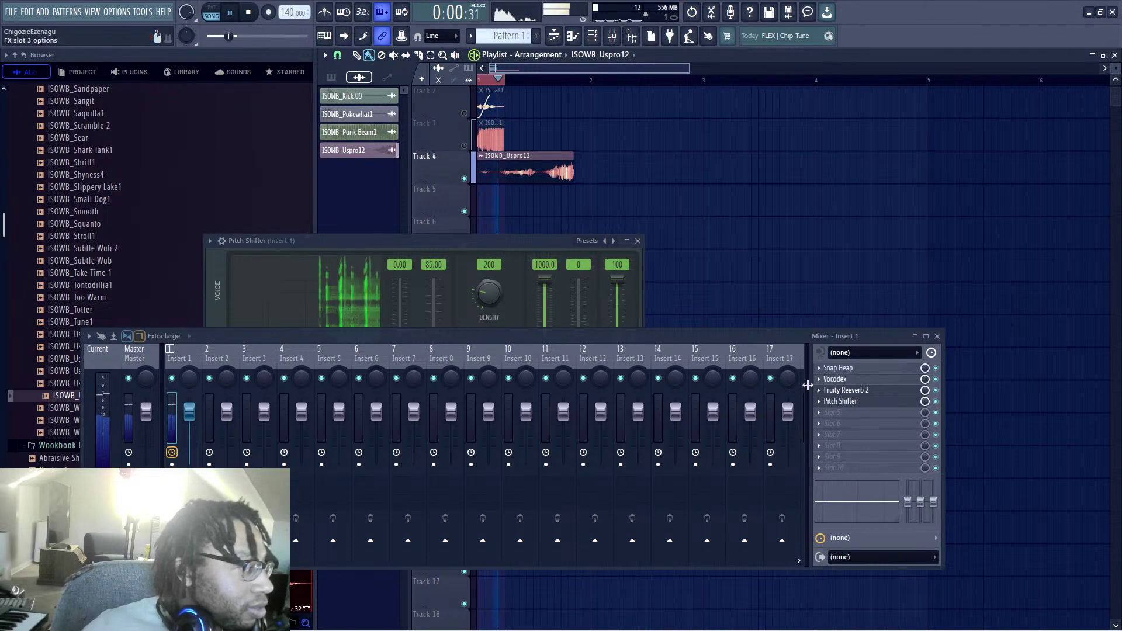
left_click_drag(534, 238, 550, 184)
mouse_move(414, 279)
left_mouse_down()
mouse_move(414, 228)
mouse_move(415, 296)
left_mouse_up()
key("space")
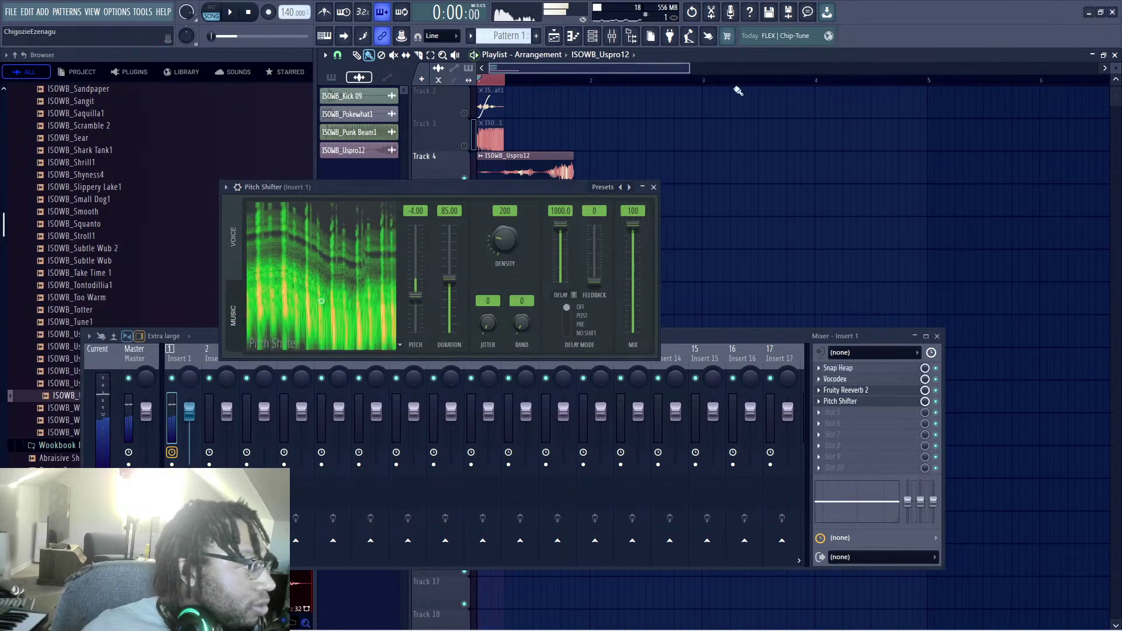
left_click(654, 188)
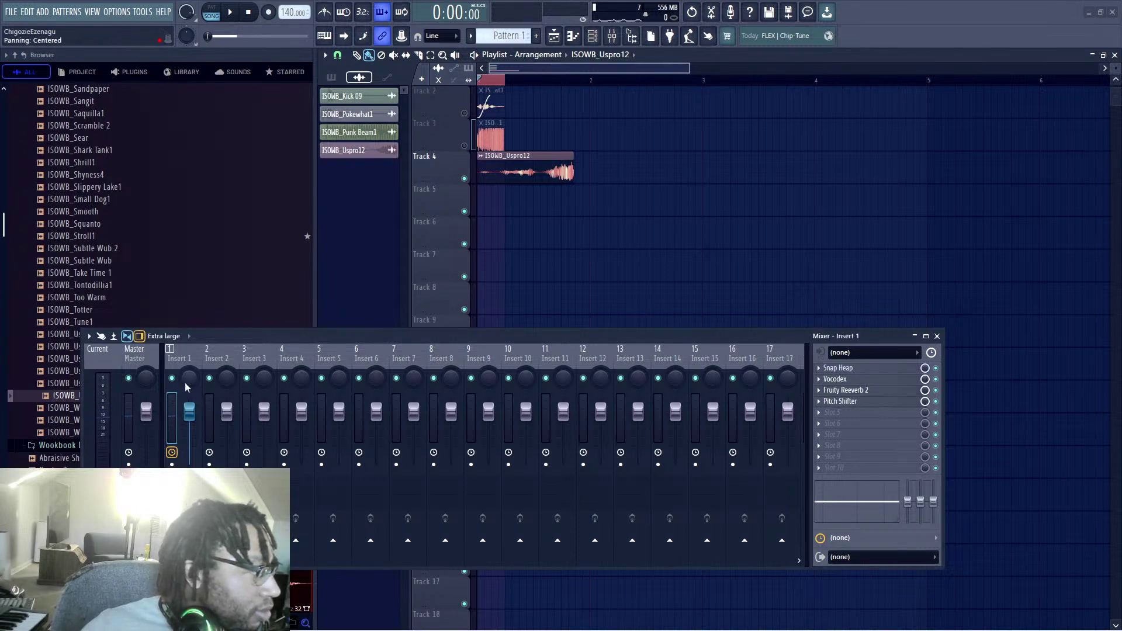
Step: Open Insert 1's Snap Heap, name its preset Hiccup, and save it
left_click(839, 367)
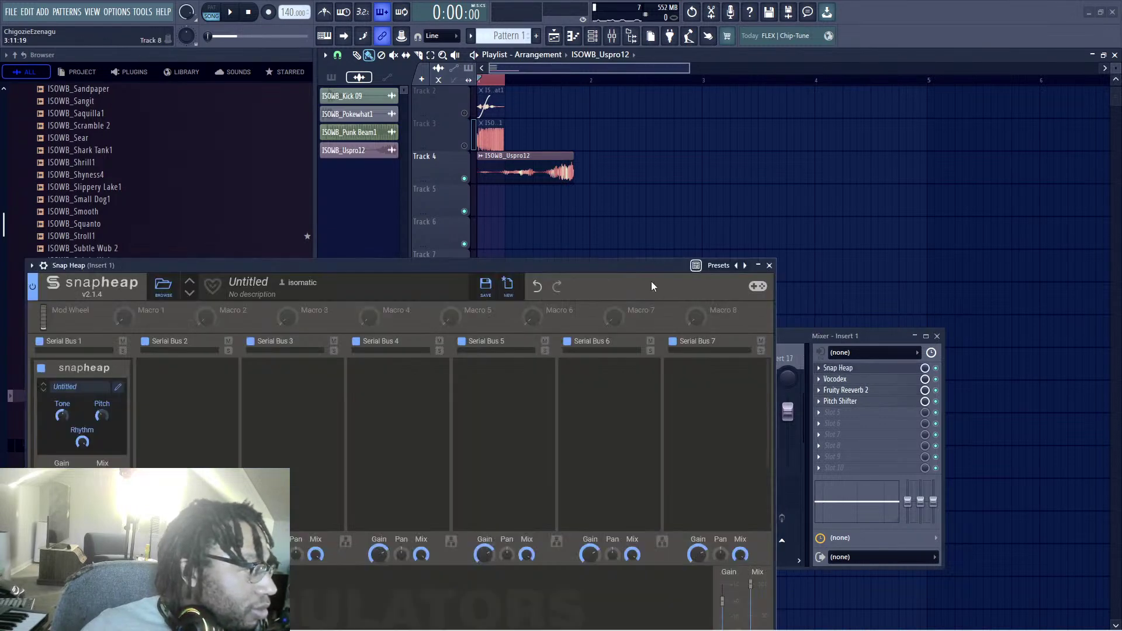
left_click_drag(653, 286, 887, 69)
left_click_drag(486, 48, 626, 220)
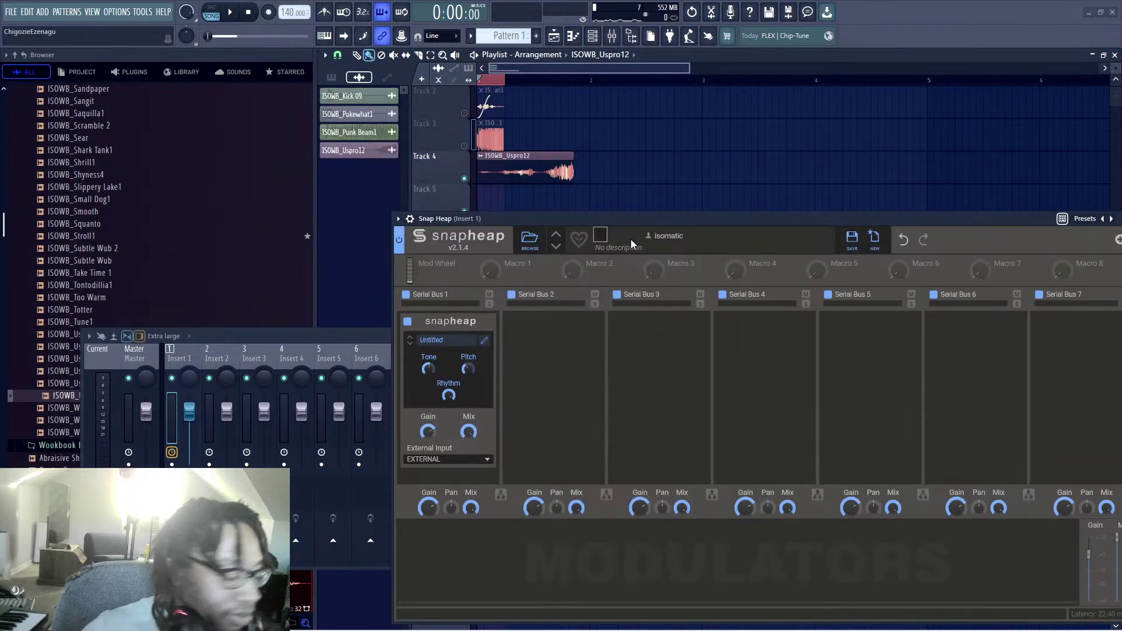
type("Hiccup")
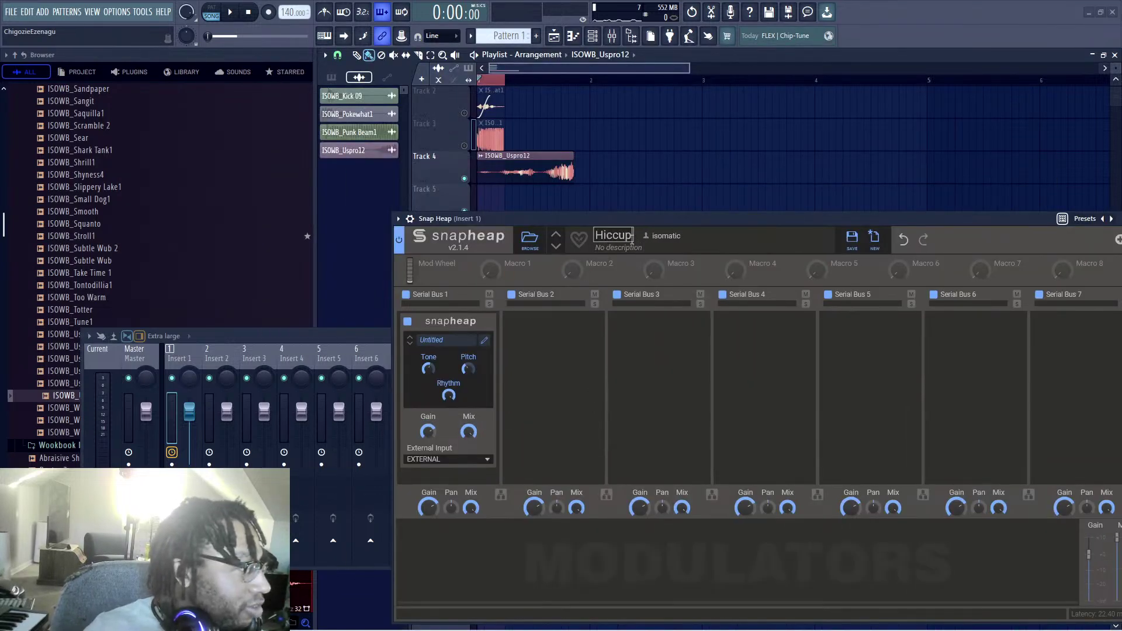
left_click(852, 241)
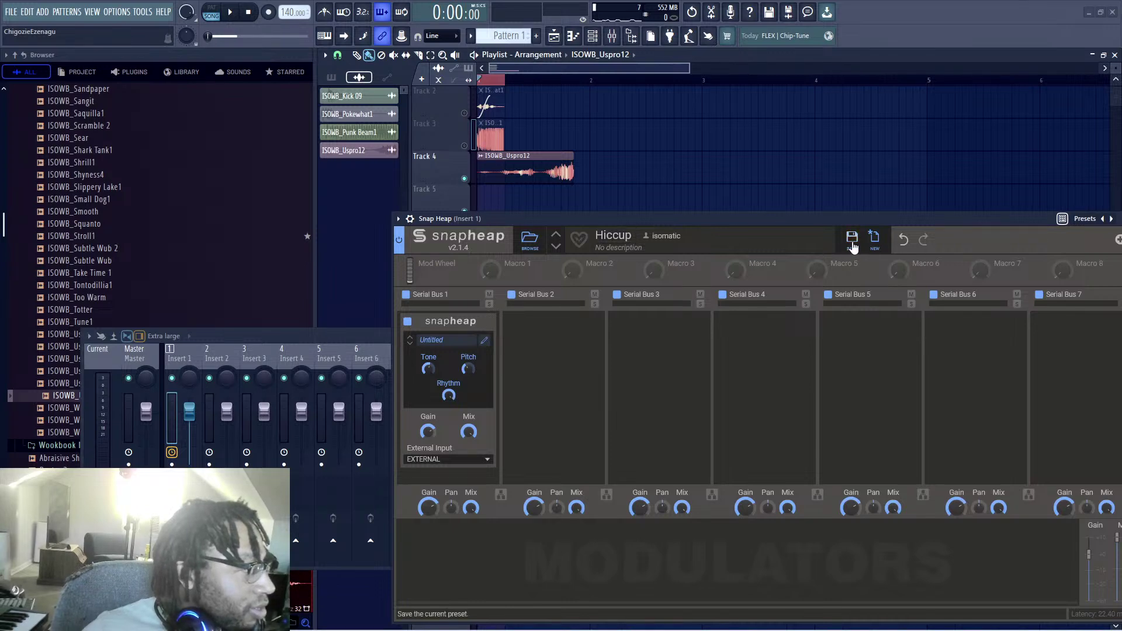
left_click(679, 444)
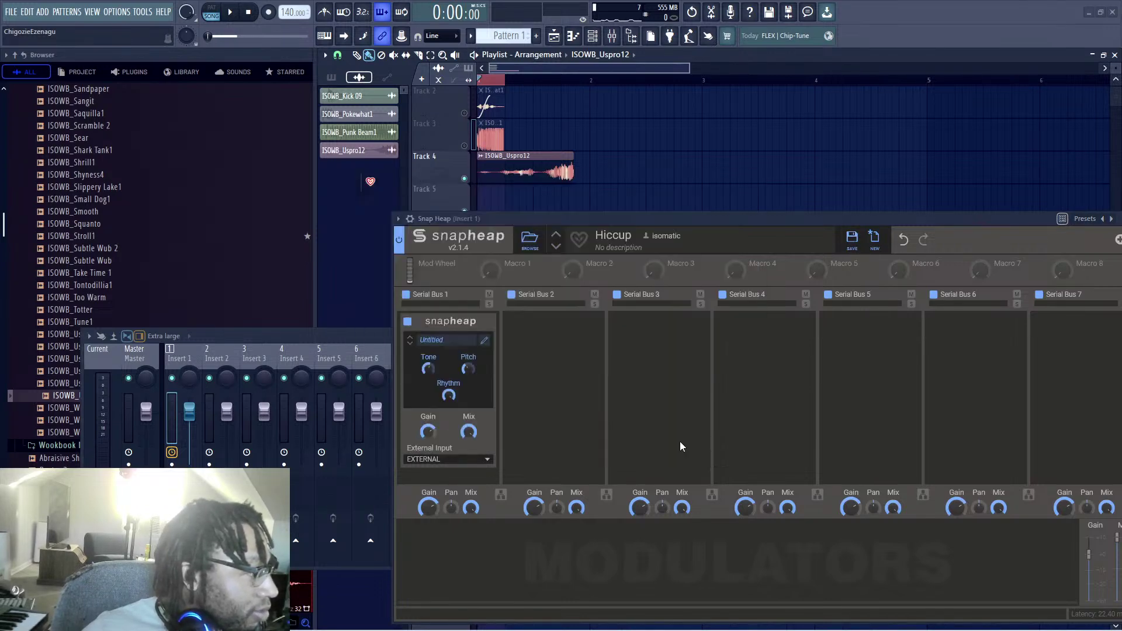
Step: Audition the loop with the nested Snap Heap's Rhythm macro fully lowered while varying its Pitch macro
left_click_drag(678, 221, 552, 192)
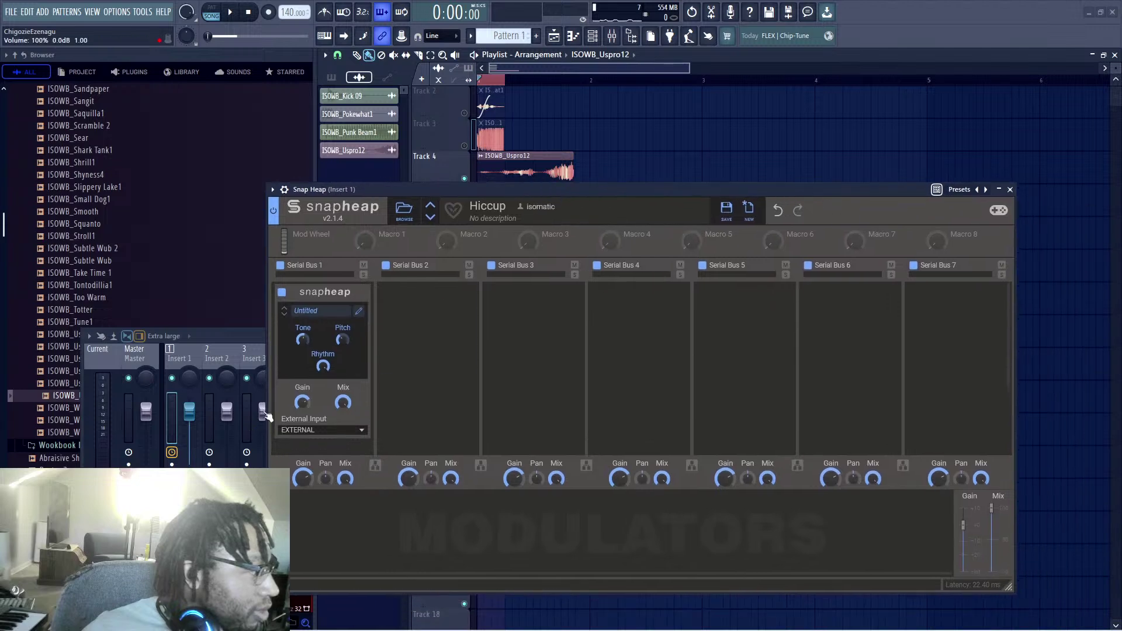
key("space")
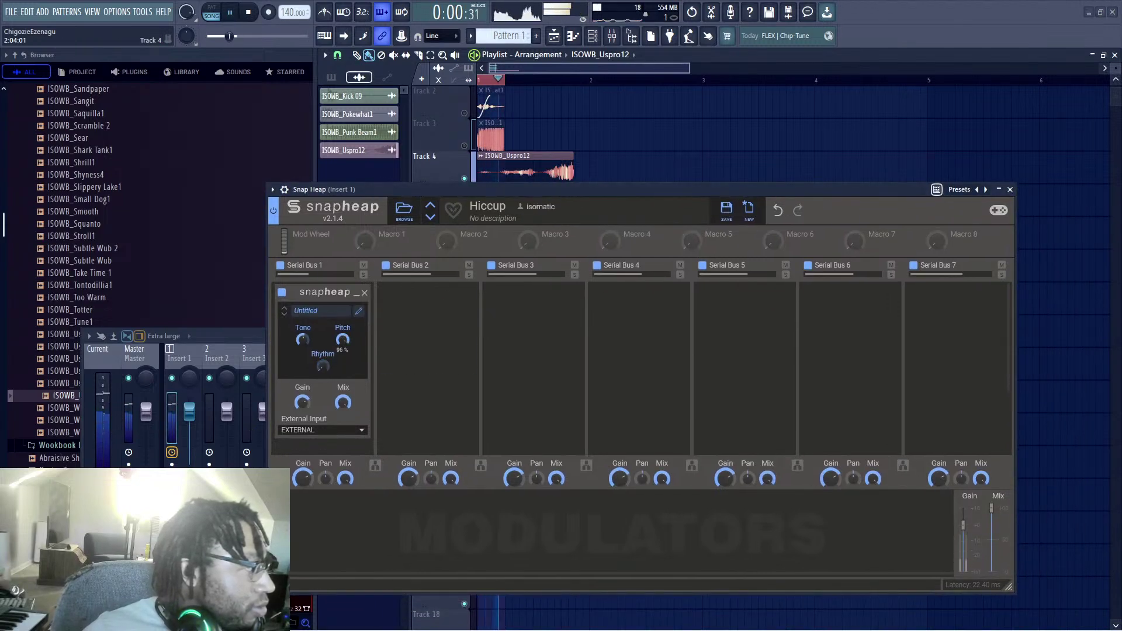
key("space")
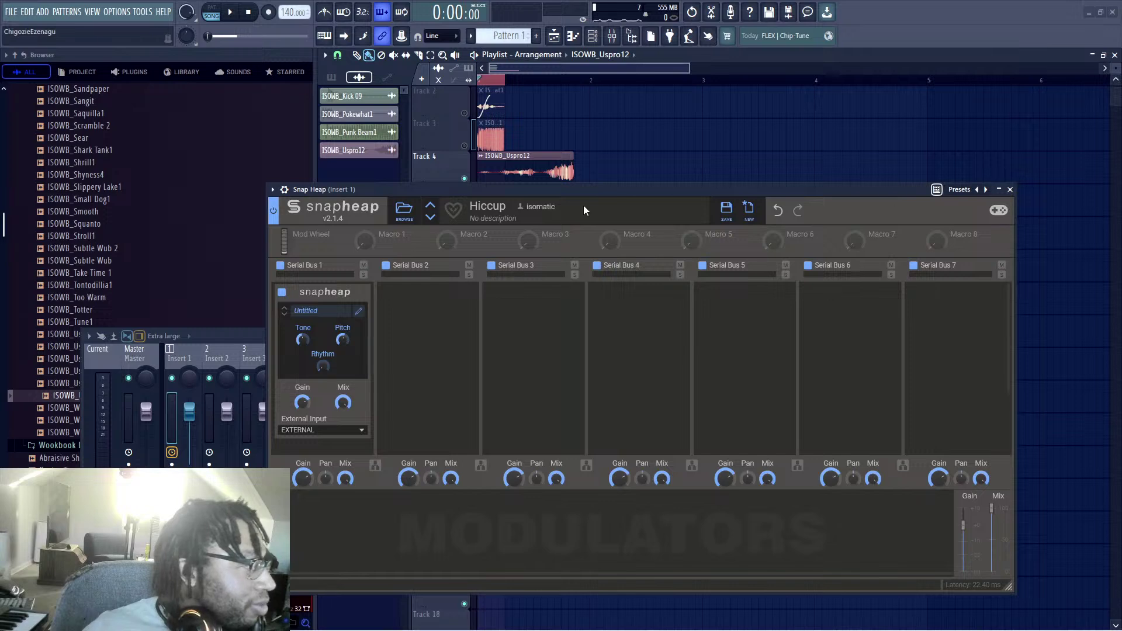
Step: Start a new blank Snap Heap preset and delete the existing sample clips from the playlist
left_click(749, 211)
key("space")
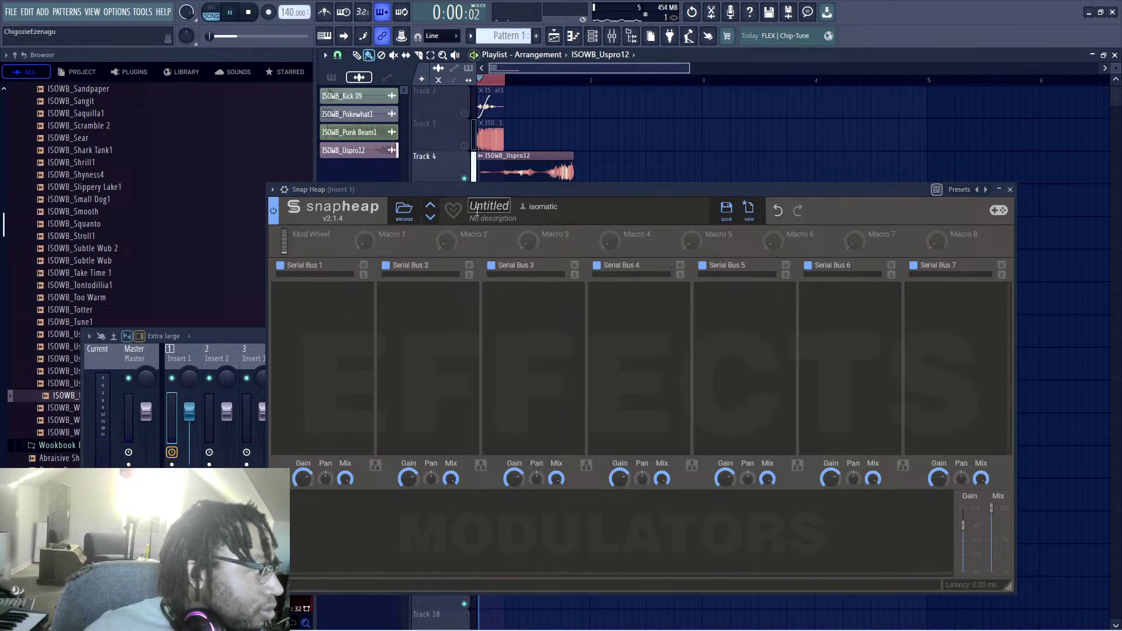
left_click_drag(475, 191, 619, 332)
key("space")
right_click(509, 169)
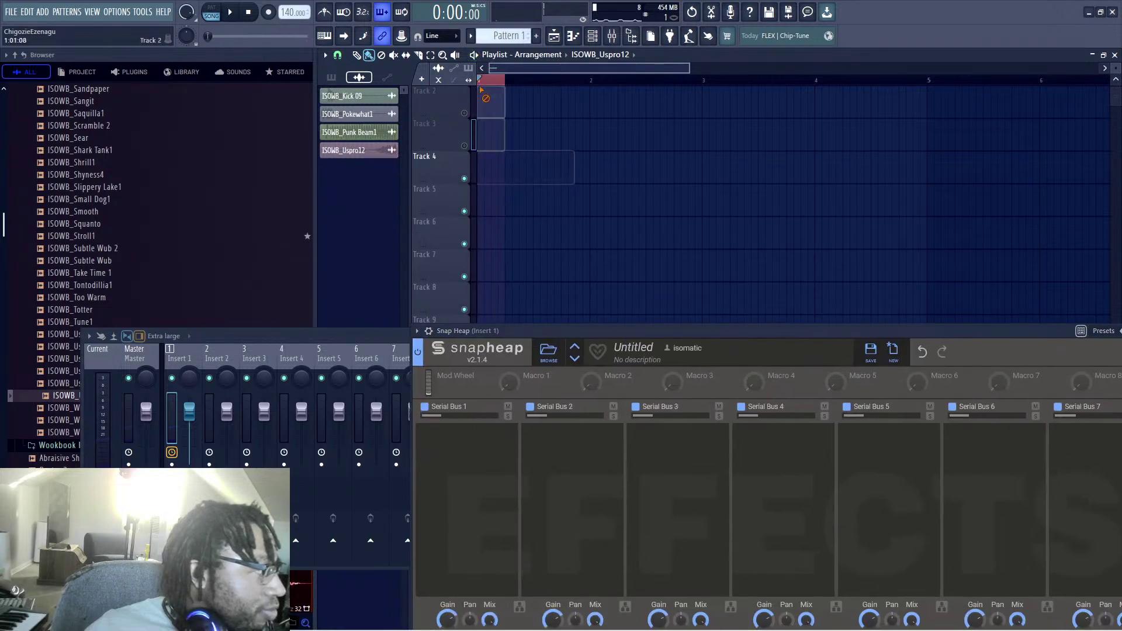
Step: Browse upward through the ISOWB samples and place ISOWB_Shrill1 at the start of Track 4
scroll(629, 205, "up", 1)
scroll(135, 285, "down", 5)
key("Up")
key("Up")
key("Up")
key("Up")
key("Up")
key("Up")
key("Up")
key("Up")
key("Up")
key("Up")
key("Up")
key("Up")
key("Up")
key("Up")
key("Up")
key("Up")
key("Up")
key("Up")
key("Up")
left_click_drag(155, 226, 479, 177)
scroll(514, 176, "up", 2)
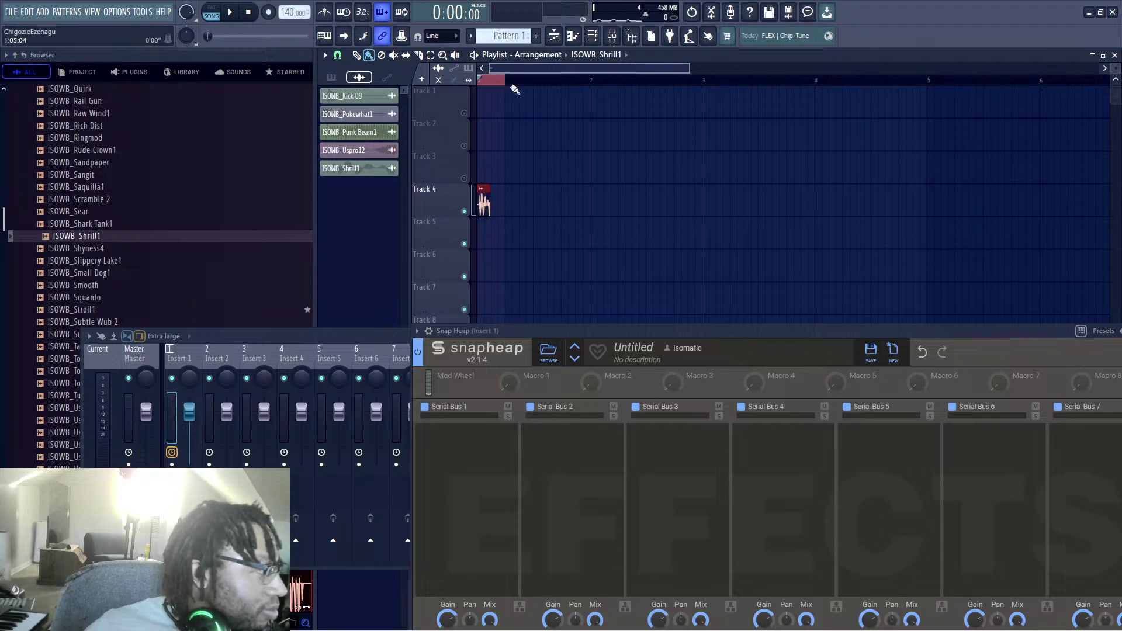
Step: Shorten the playlist loop selection to the length of the ISOWB_Shrill1 clip
left_click_drag(588, 332, 352, 279)
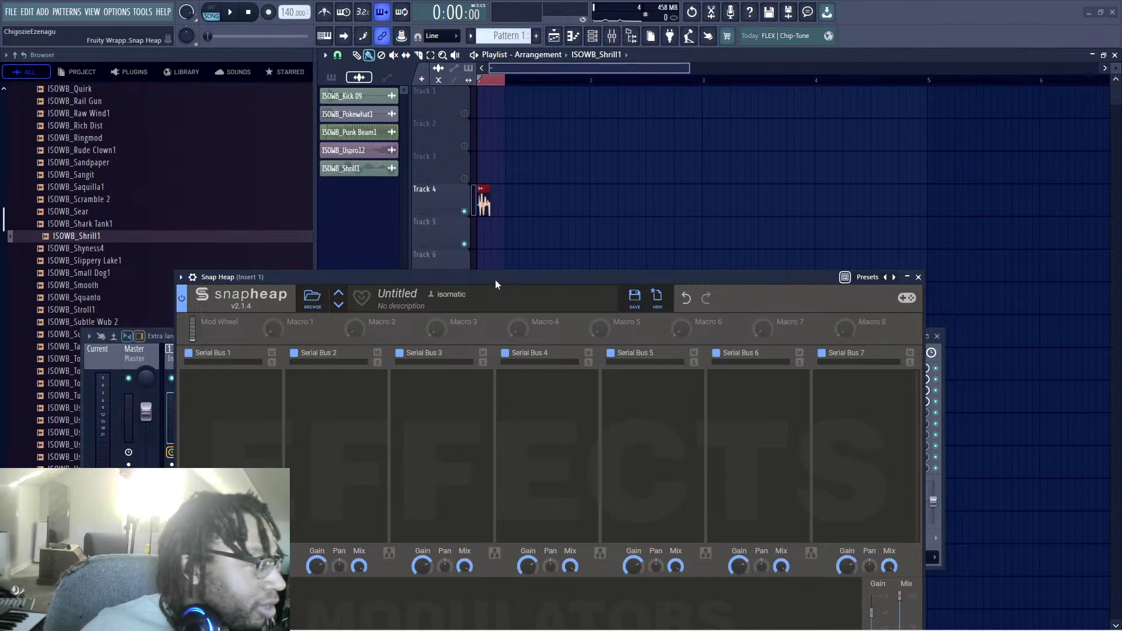
left_click_drag(495, 281, 579, 343)
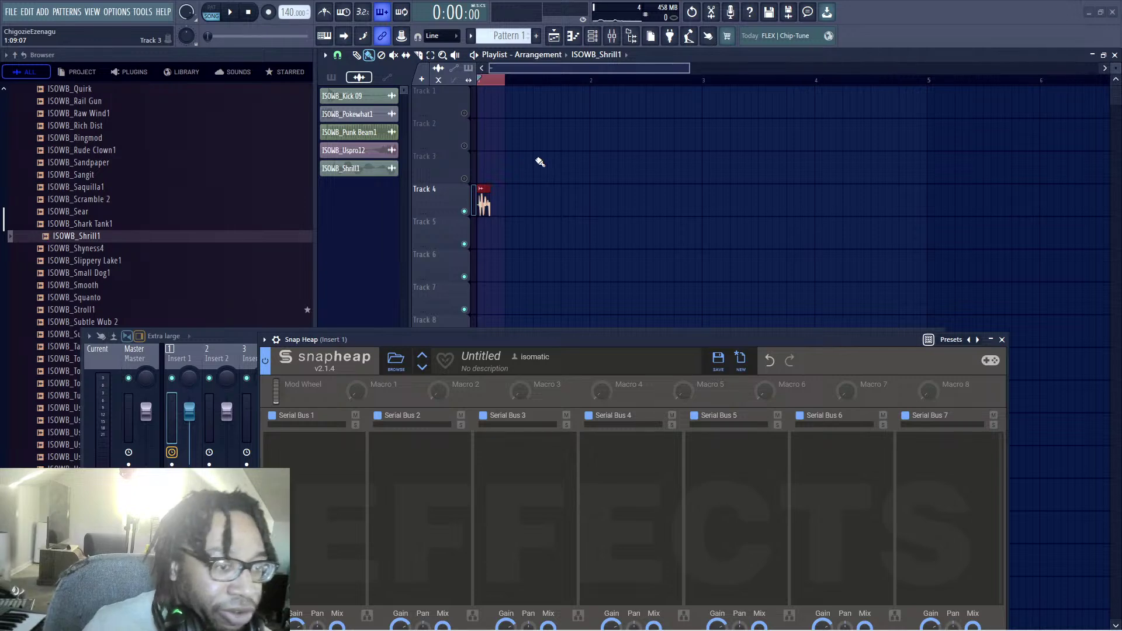
left_click_drag(490, 330, 538, 197)
left_click_drag(483, 81, 500, 81)
Step: Add a nested Snap Heap to Serial Bus 1 of the blank Snap Heap and open its editor
left_click_drag(648, 225, 1006, 368)
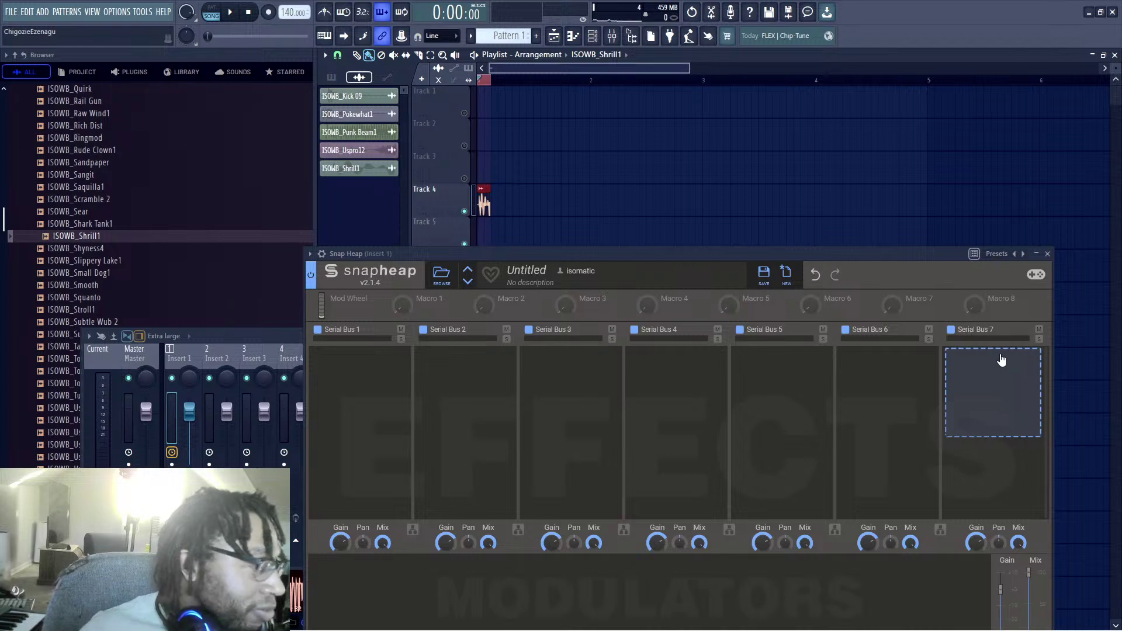
left_click_drag(1001, 360, 598, 308)
left_click_drag(888, 279, 351, 384)
left_click(1012, 402)
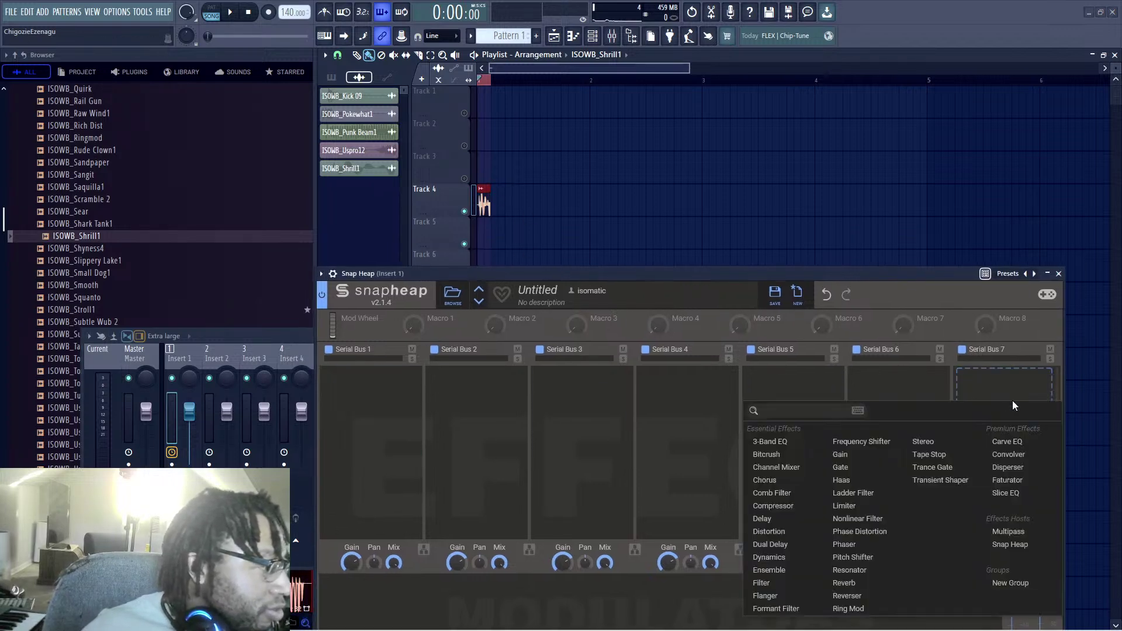
left_click(370, 392)
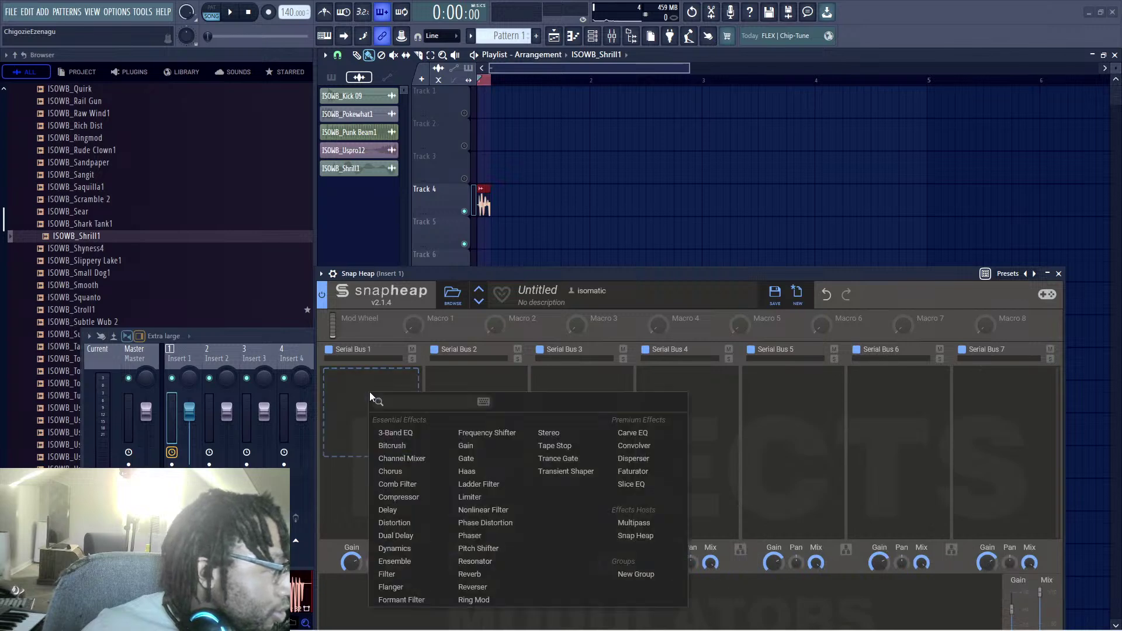
left_click(635, 536)
left_click(408, 402)
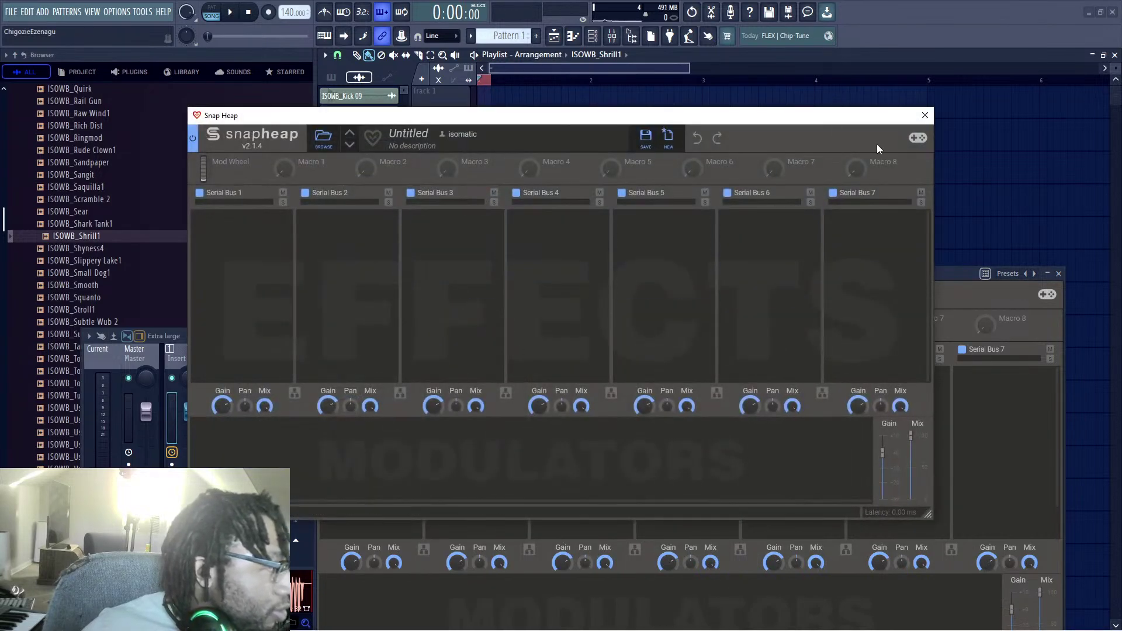
Step: Add a Limiter to Serial Bus 7 of the nested Snap Heap and raise its In Gain
left_click_drag(855, 119, 924, 231)
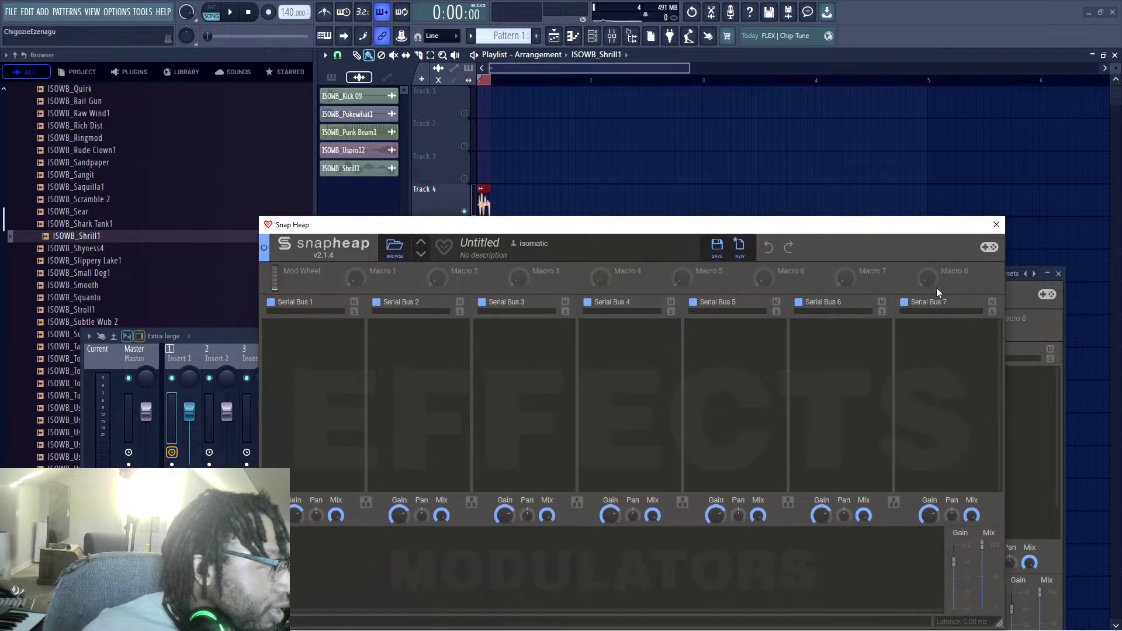
left_click(957, 344)
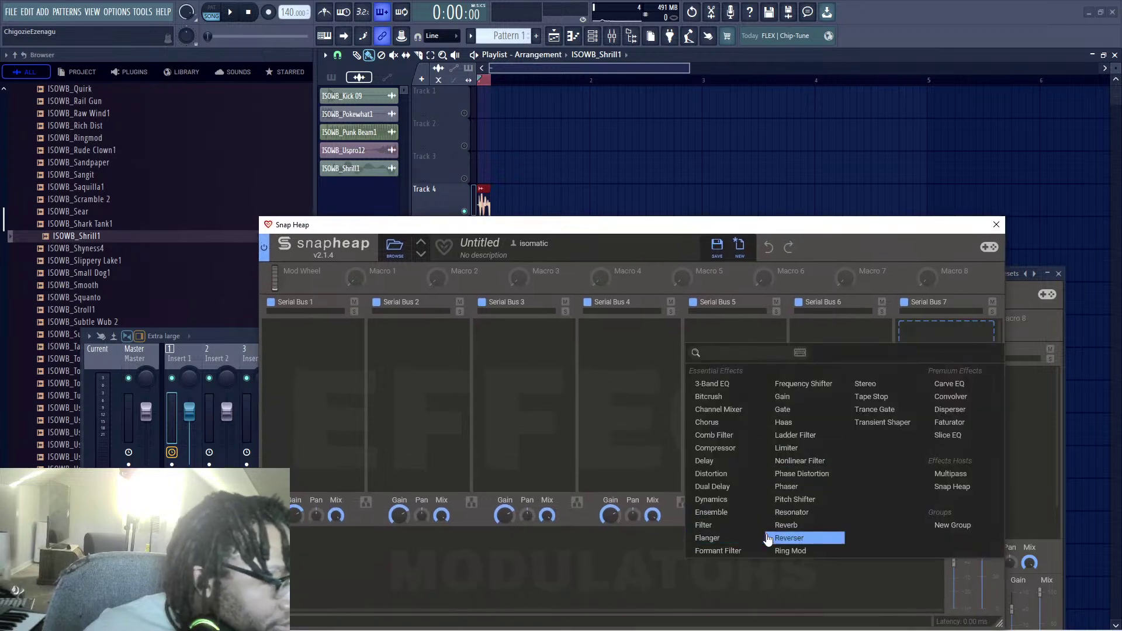
left_click(800, 449)
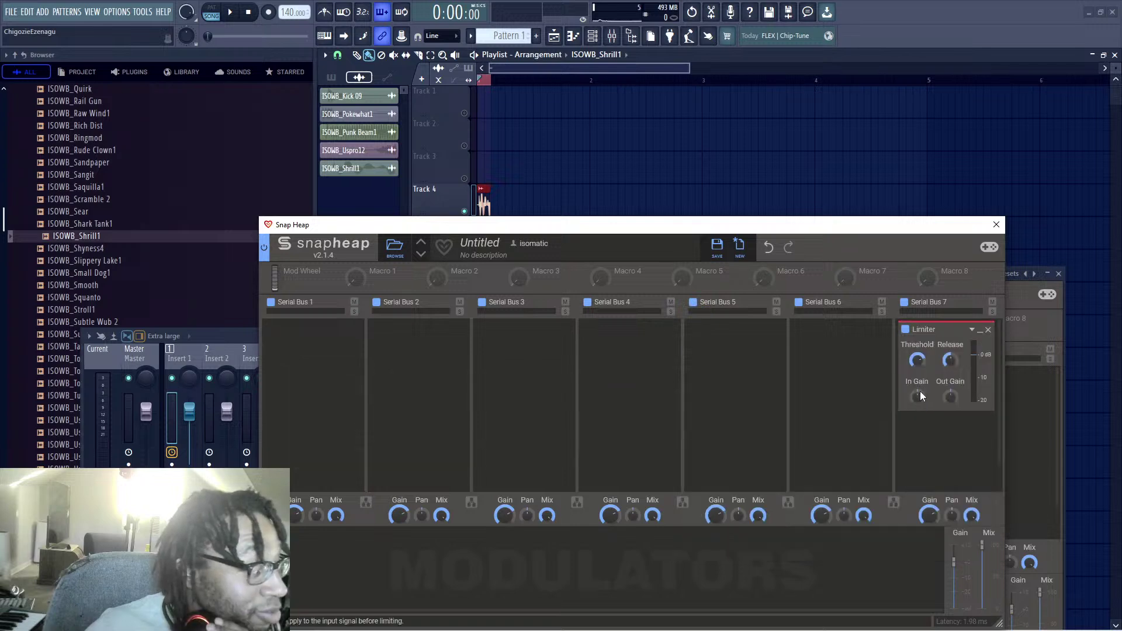
left_click_drag(921, 396, 920, 393)
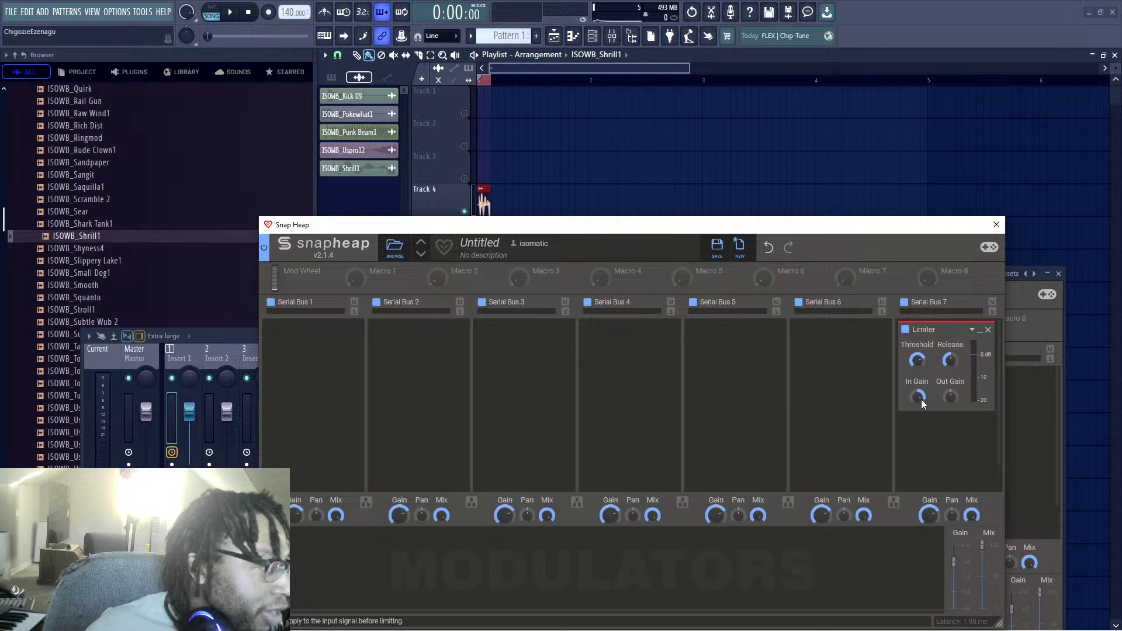
left_click_drag(983, 226, 967, 128)
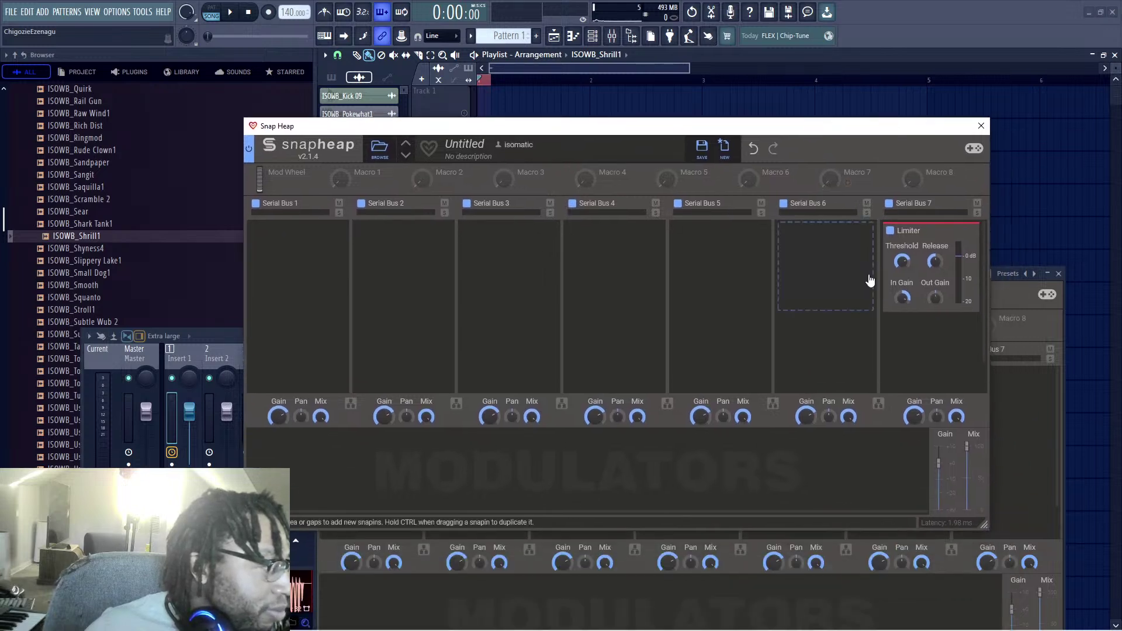
left_click_drag(786, 128, 823, 220)
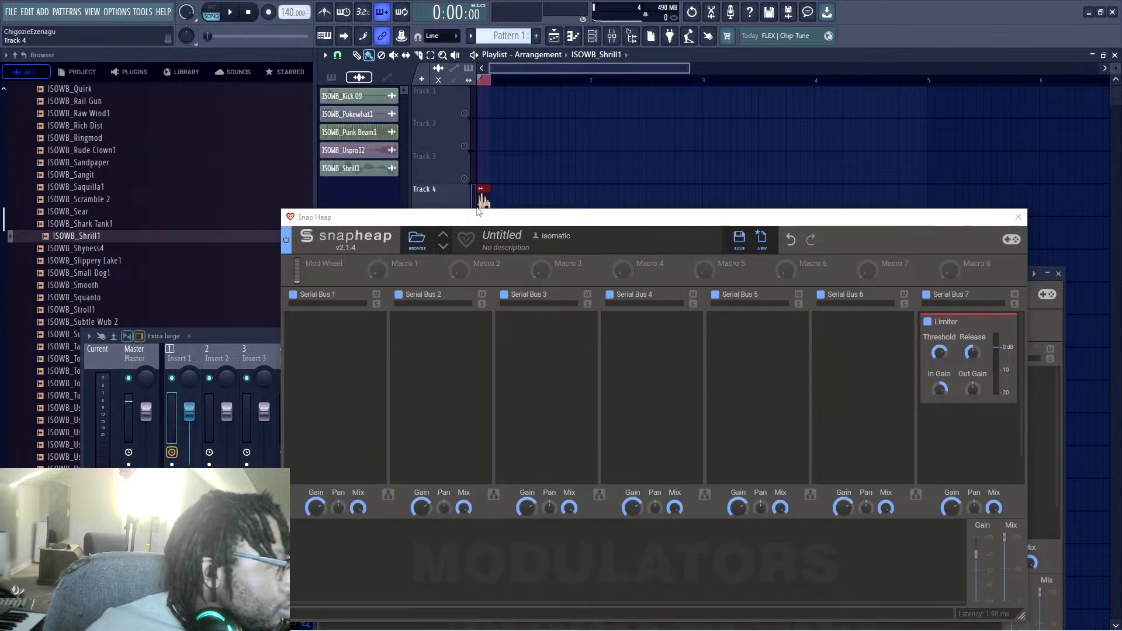
Step: Place the ISOWB_Small Dog1 sample at the start of Track 5 in the playlist
left_click_drag(474, 216, 569, 306)
scroll(185, 248, "down", 4)
left_click(124, 138)
left_click_drag(124, 277, 493, 227)
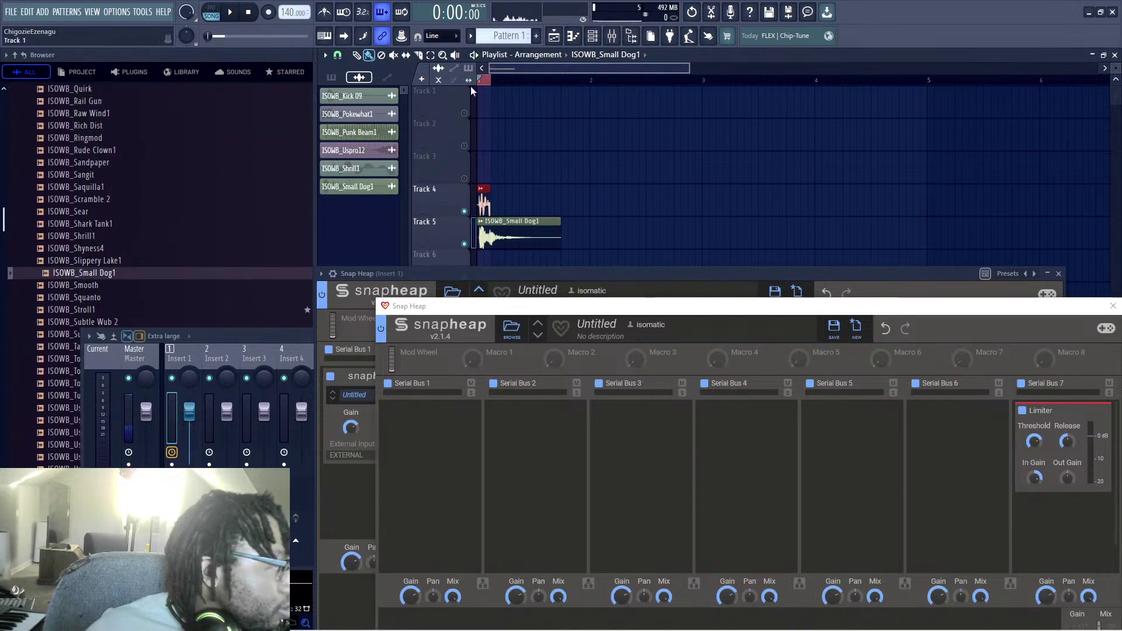
Step: Extend the loop selection to the ISOWB_Small Dog1 clip's length and put that clip on Track 4 in place of ISOWB_Shrill1
left_click_drag(480, 81, 557, 100)
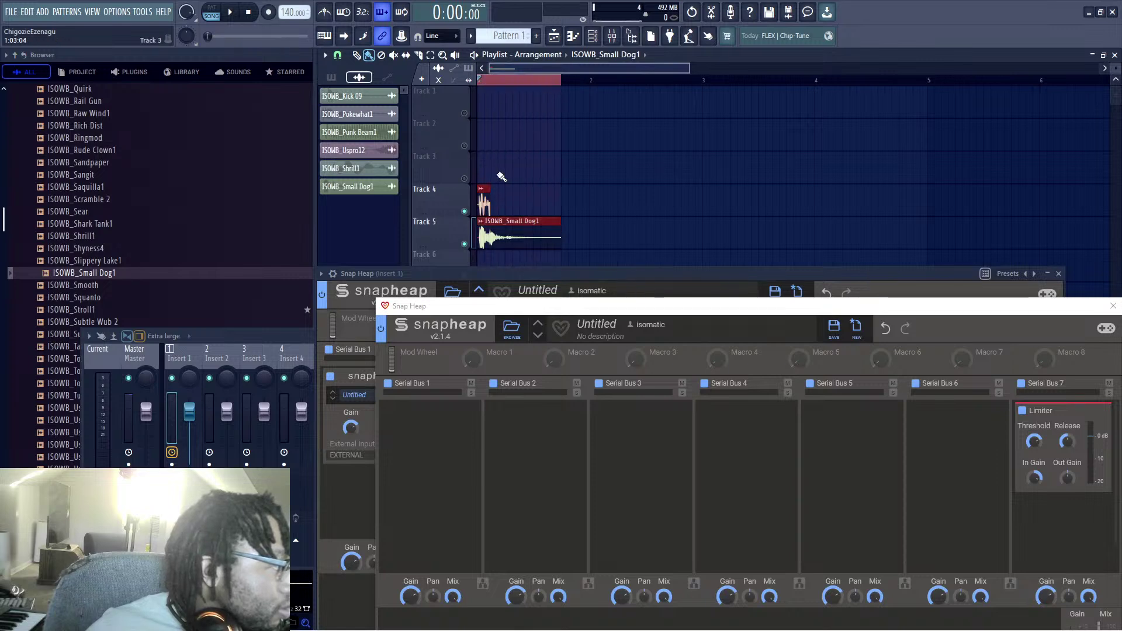
key("space")
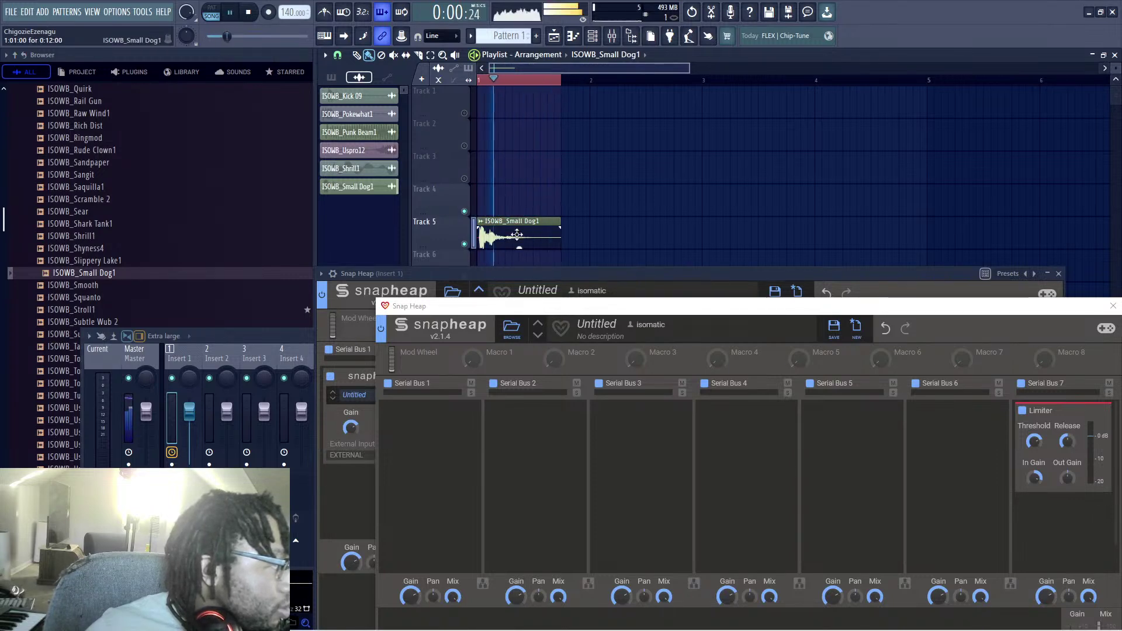
left_click_drag(517, 234, 514, 202)
key("space")
Step: Add a Convolver to Serial Bus 1 of the nested Snap Heap
left_click_drag(714, 306, 655, 215)
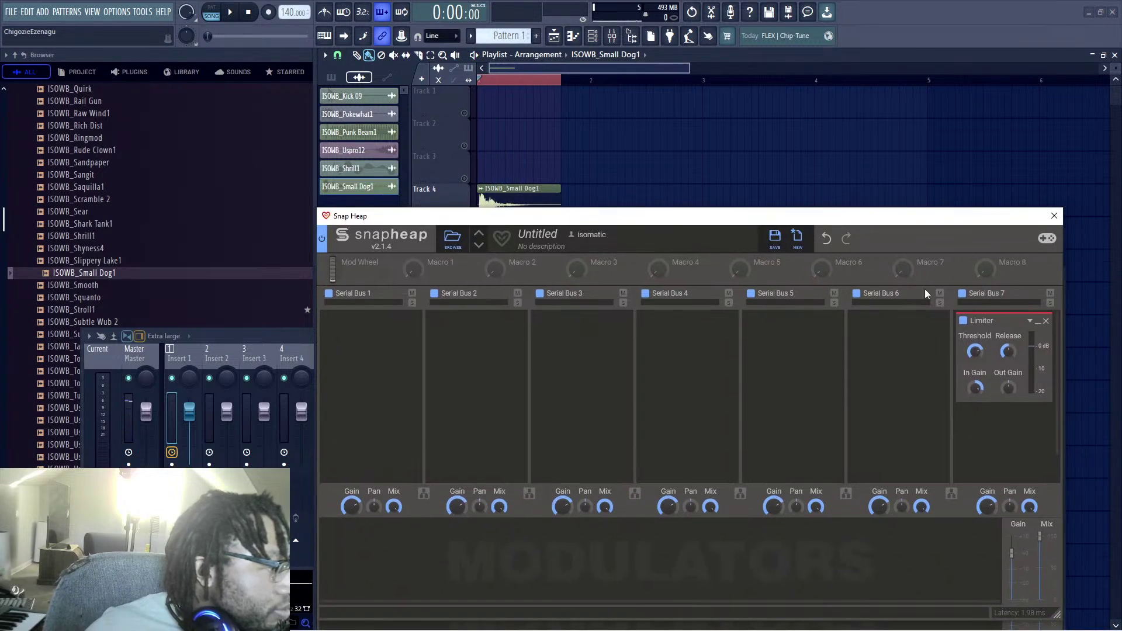
left_click_drag(846, 222, 858, 253)
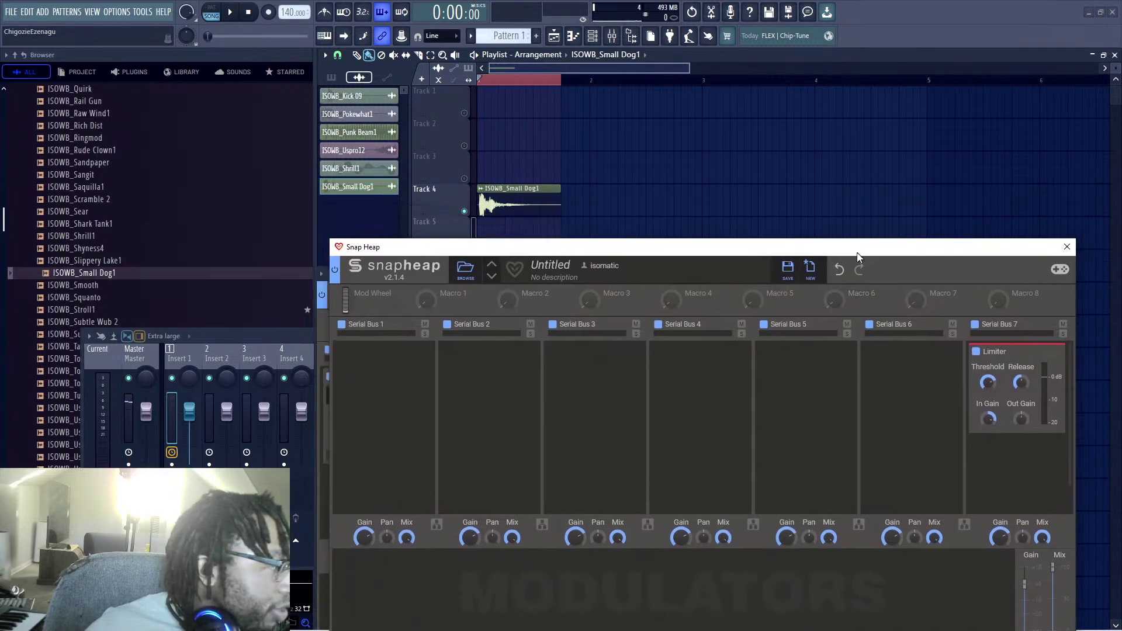
left_click(388, 367)
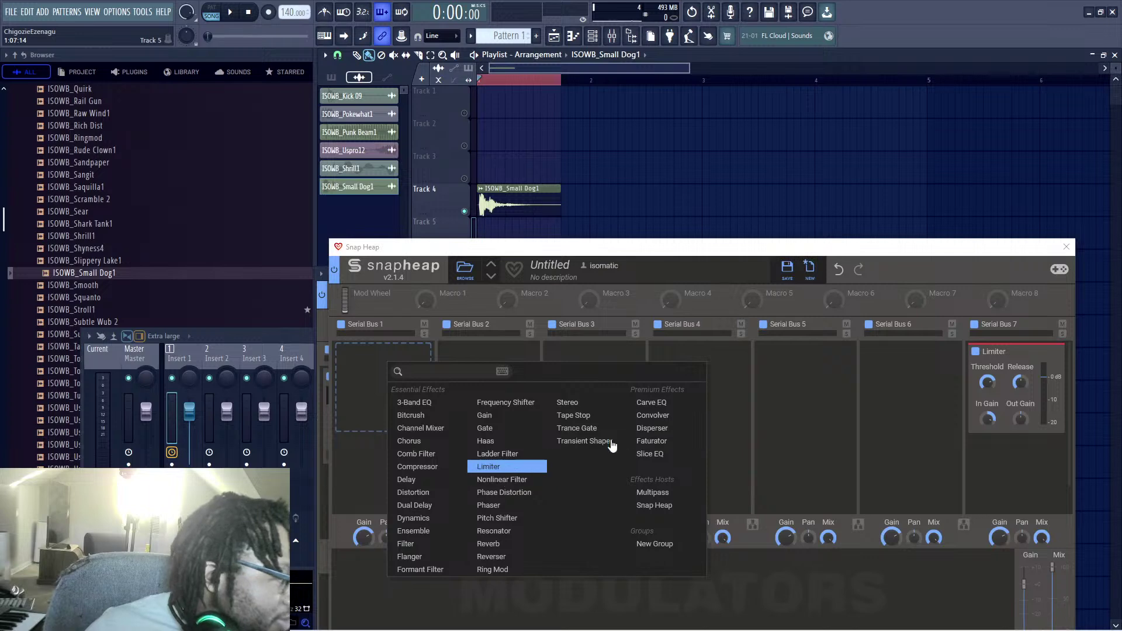
left_click(652, 416)
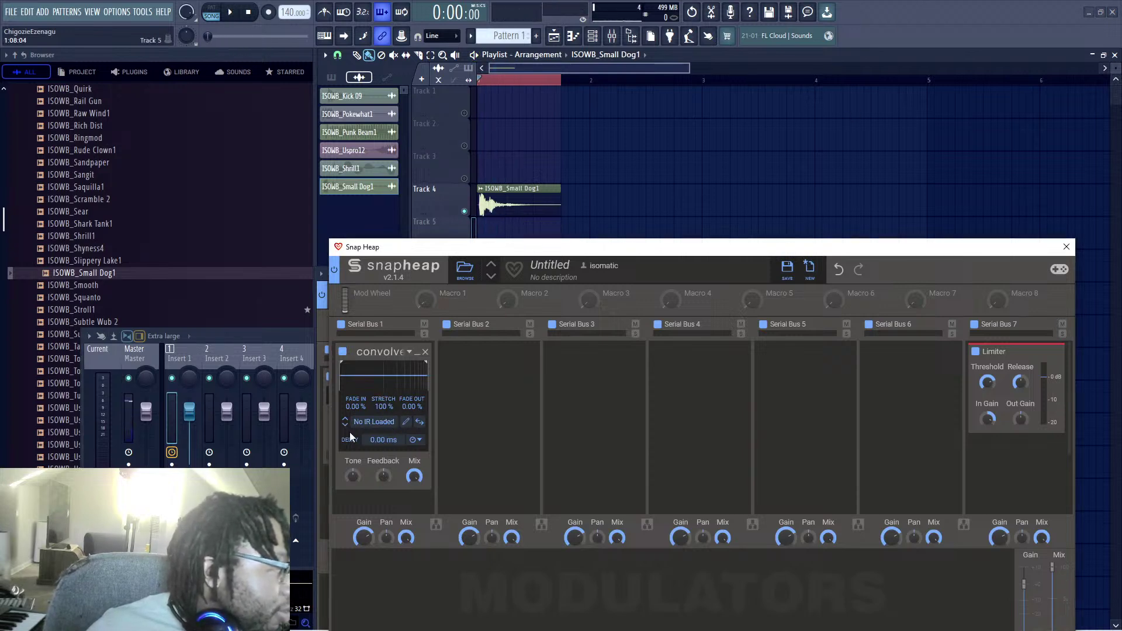
Step: Load the Stairwell 2 impulse response from Spaces Real into the Convolver and audition the loop
left_click(371, 423)
left_click(597, 510)
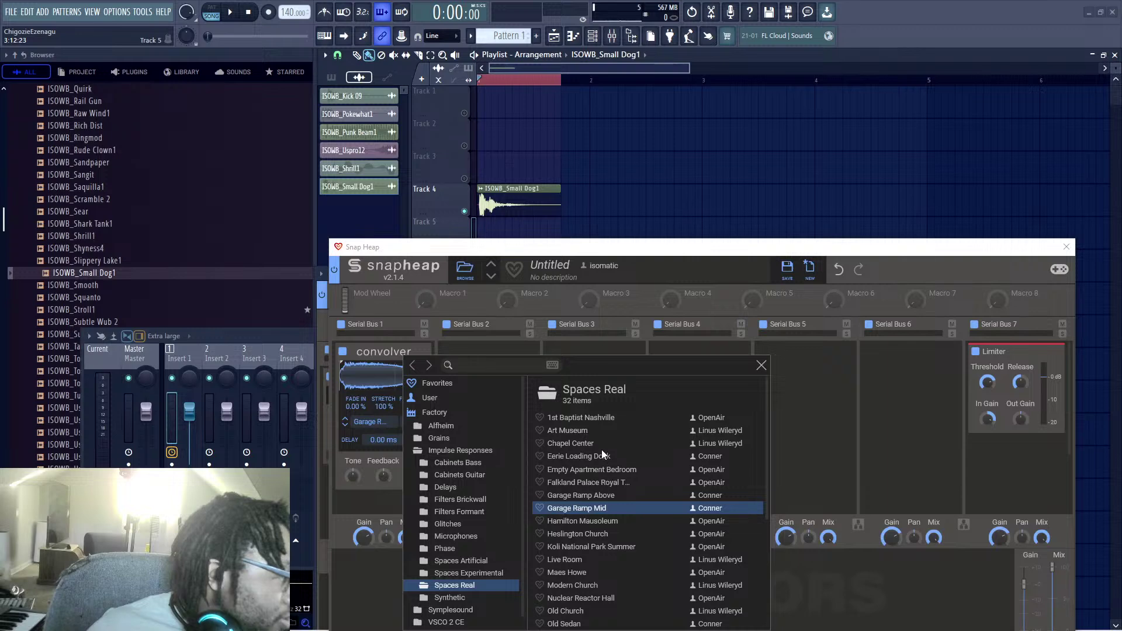
scroll(602, 503, "down", 4)
scroll(602, 537, "down", 1)
left_click(585, 547)
left_click(985, 22)
key("space")
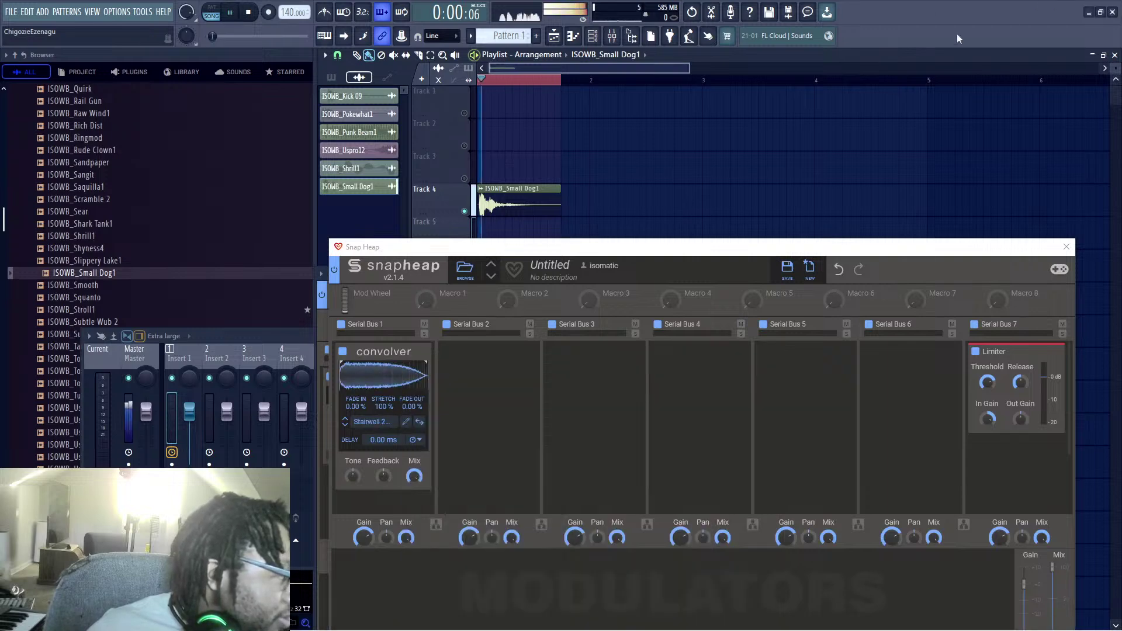
key("space")
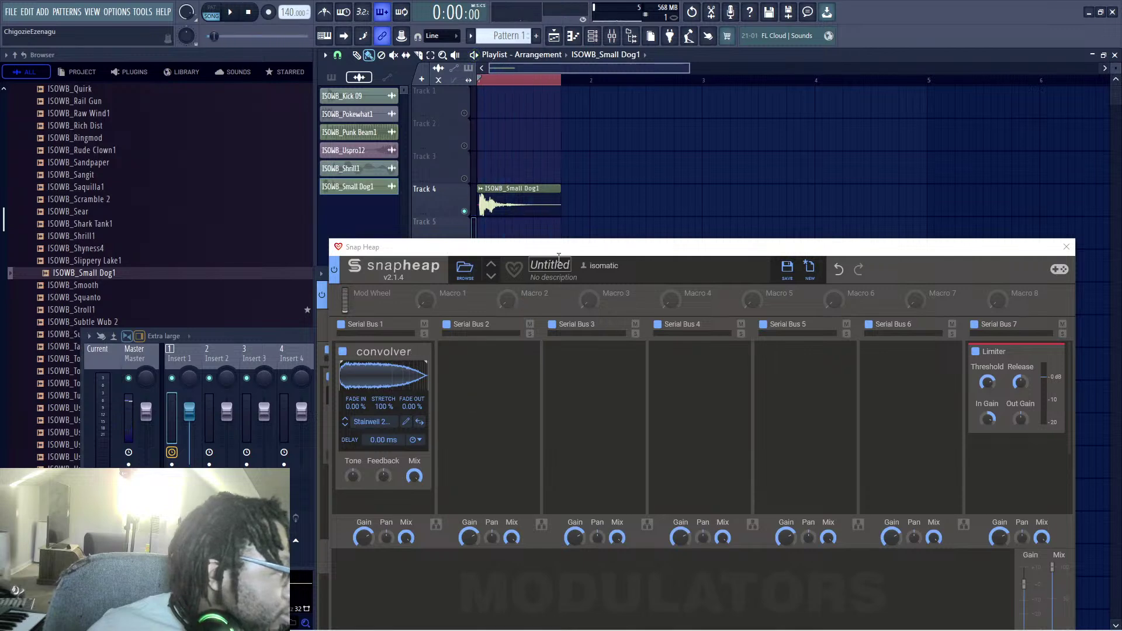
key("space")
key("space")
Step: Route the ISOWB_Small Dog1 sample to mixer Insert 1 and audition it through the effects
double_click(516, 206)
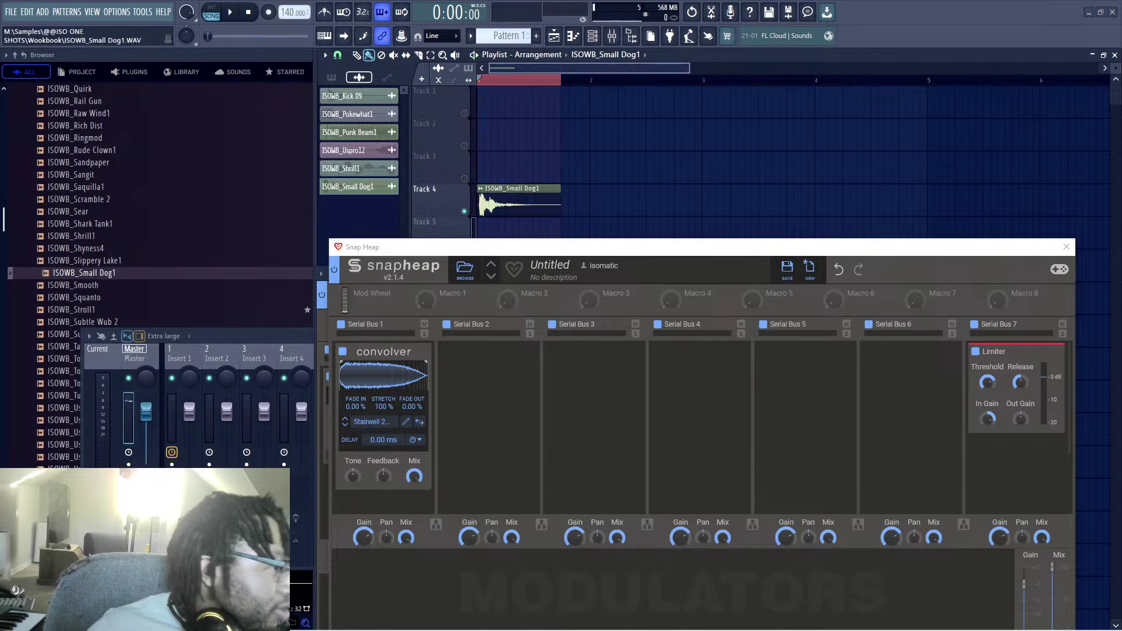
scroll(717, 56, "up", 2)
scroll(717, 55, "down", 1)
left_click(728, 37)
key("space")
key("space")
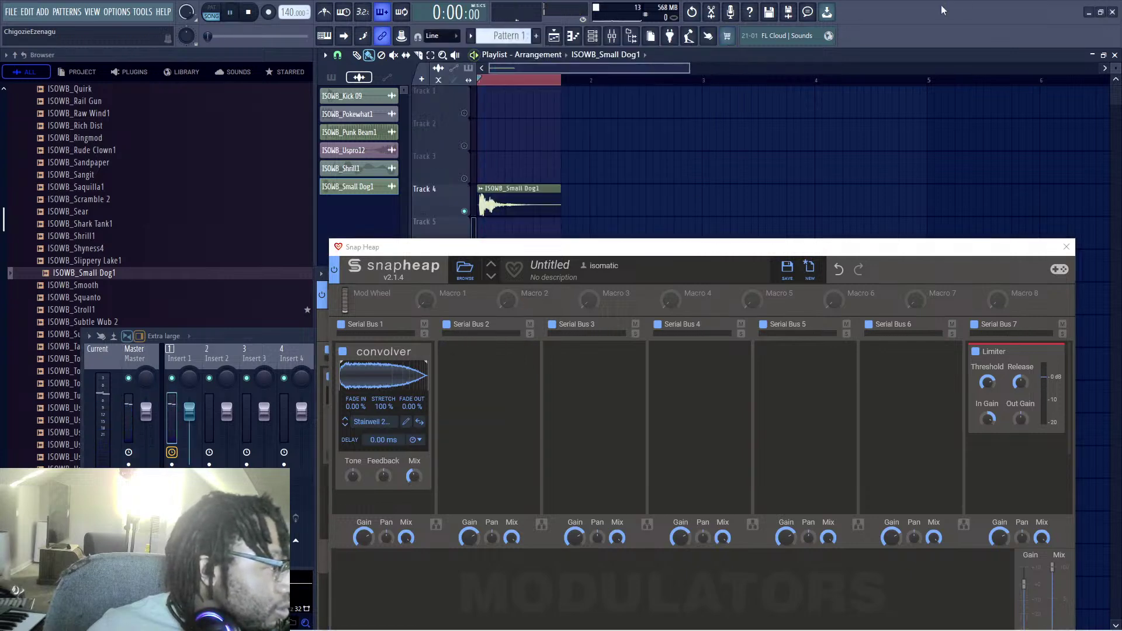
Step: Try a lower Mix on the Convolver and audition the loop
left_click_drag(416, 473, 416, 502)
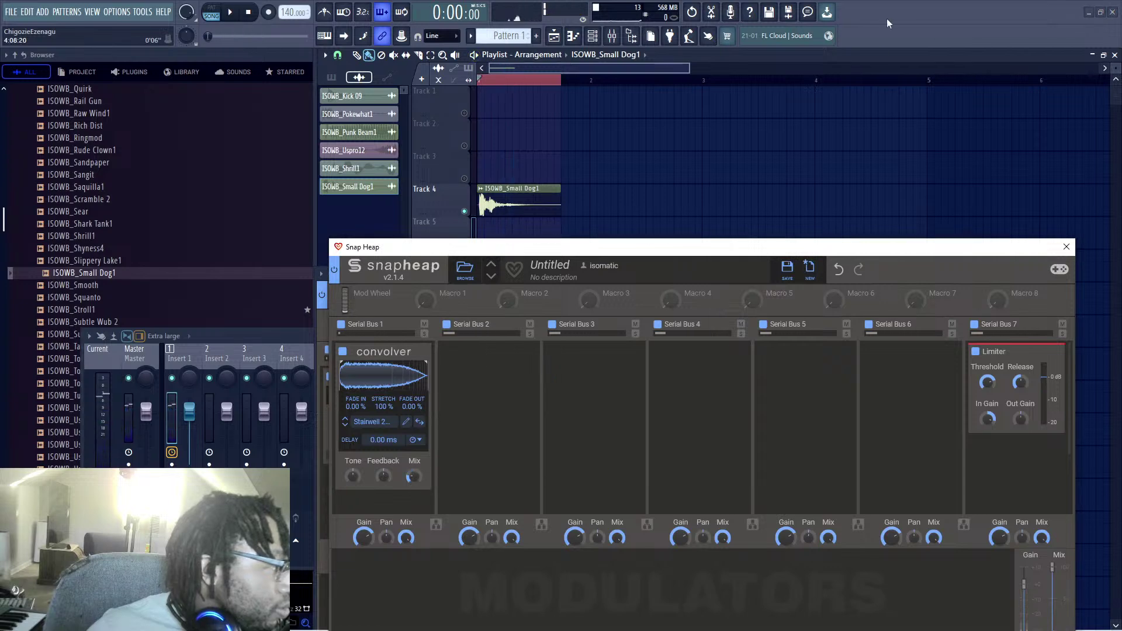
key("space")
key("space")
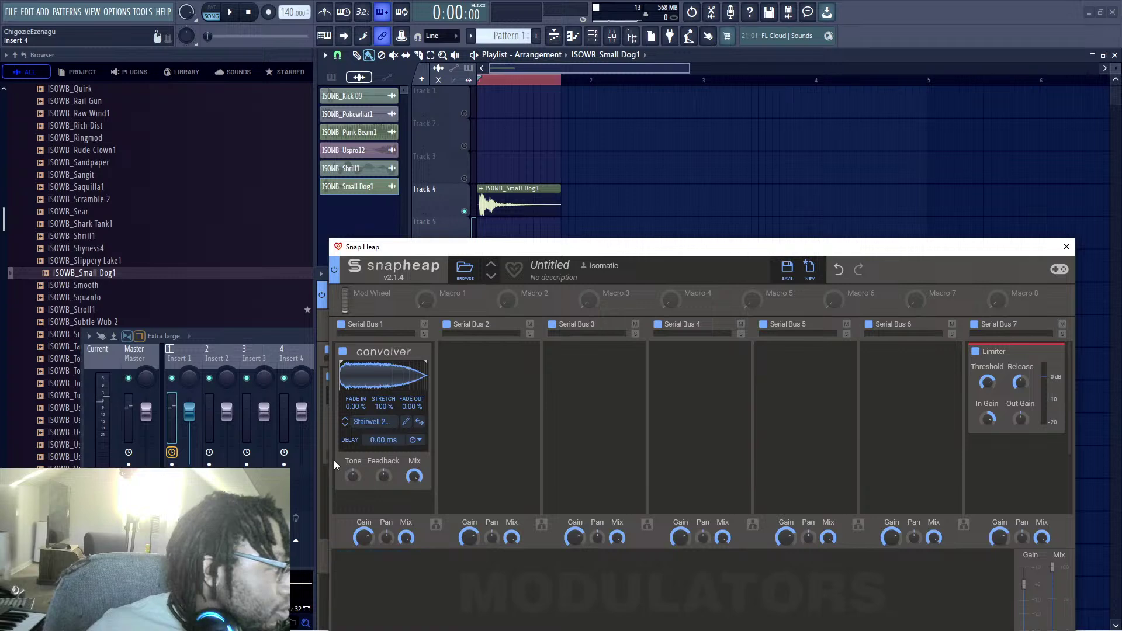
Step: Turn down the Convolver's Tone at full Mix and audition the loop
left_click_drag(352, 476, 352, 508)
left_click(896, 66)
key("space")
key("space")
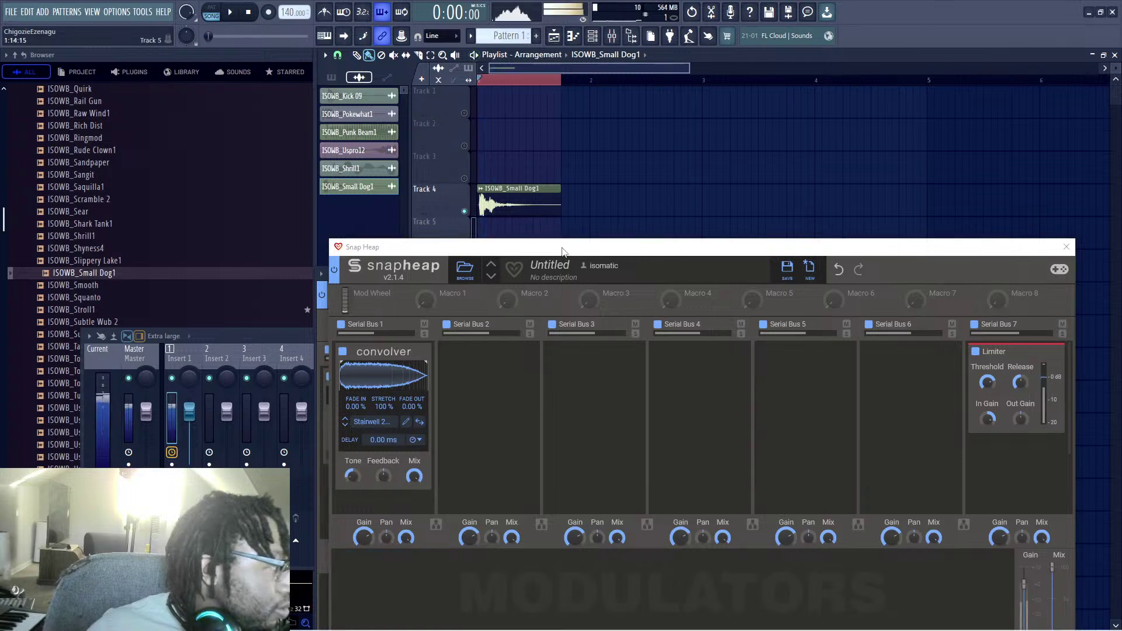
Step: Lower the Convolver's Mix to 11% and set its Delay to 0.18 ms while auditioning the loop
left_click_drag(575, 247, 565, 113)
left_click_drag(406, 344, 406, 352)
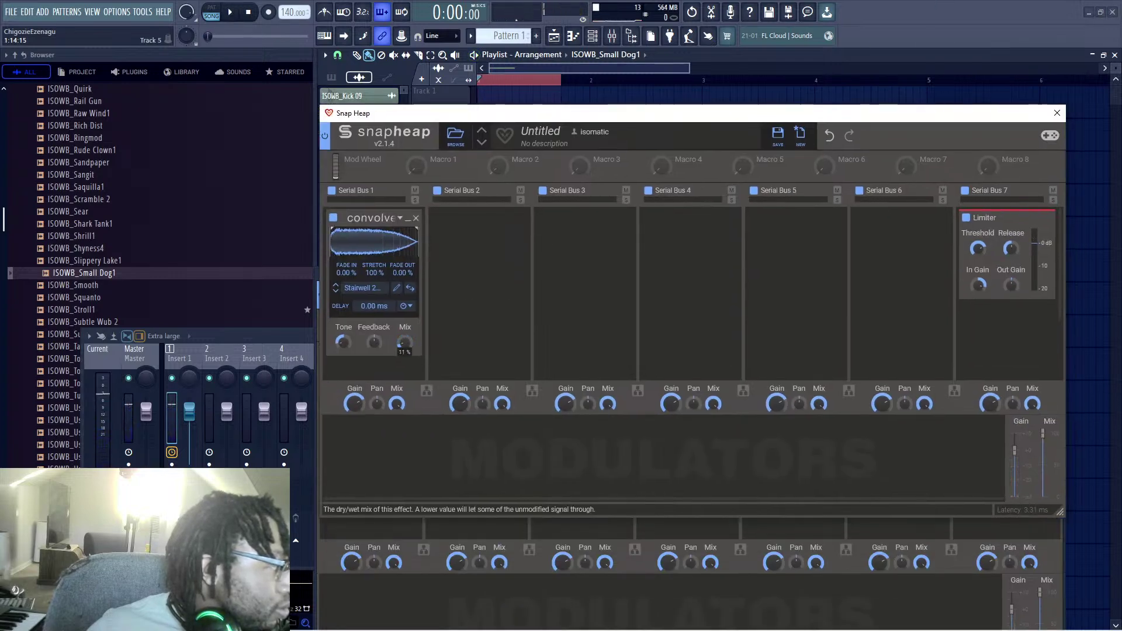
left_click(904, 6)
key("space")
key("space")
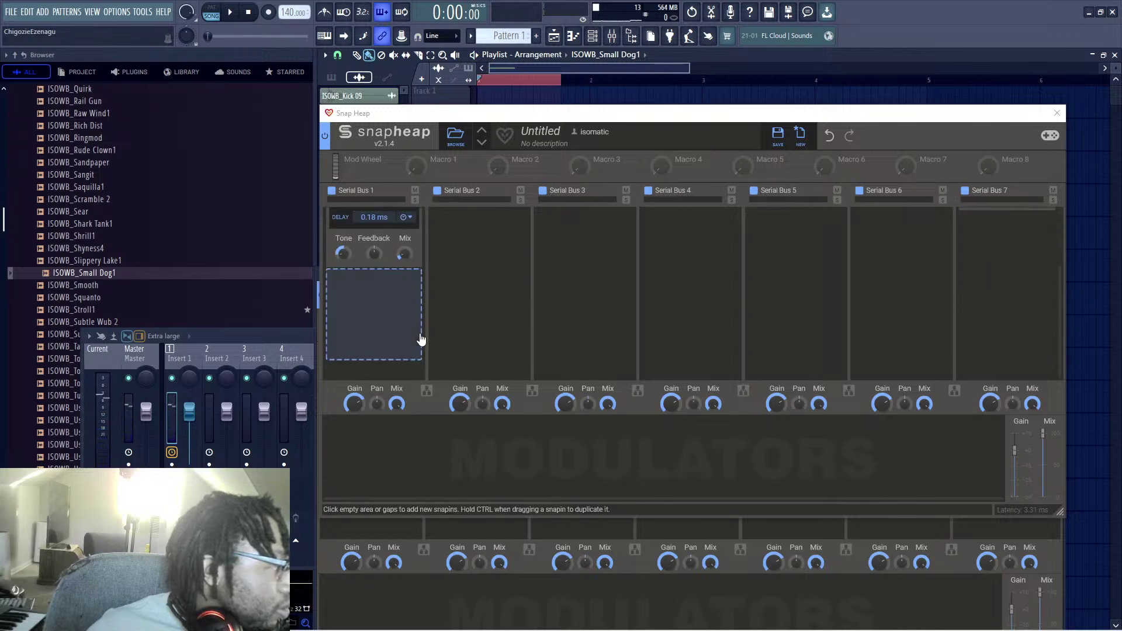
key("space")
key("space")
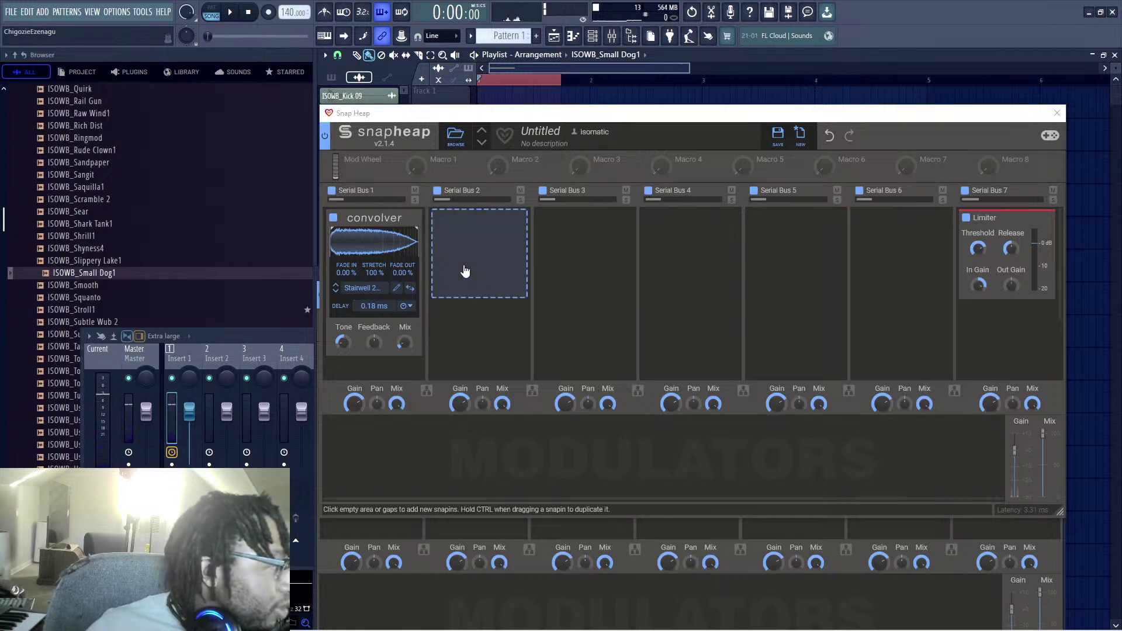
Step: Preview the ISOWB_Squanto sample and place it at the start of Track 5
left_click(158, 297)
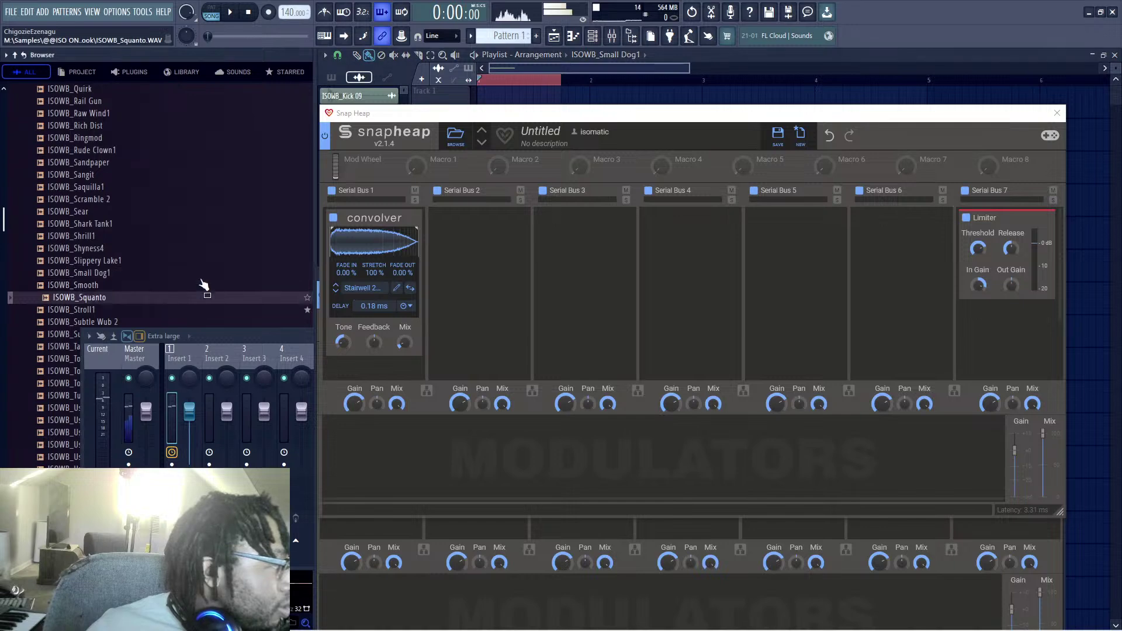
left_click_drag(571, 120, 812, 258)
left_click_drag(88, 297, 480, 242)
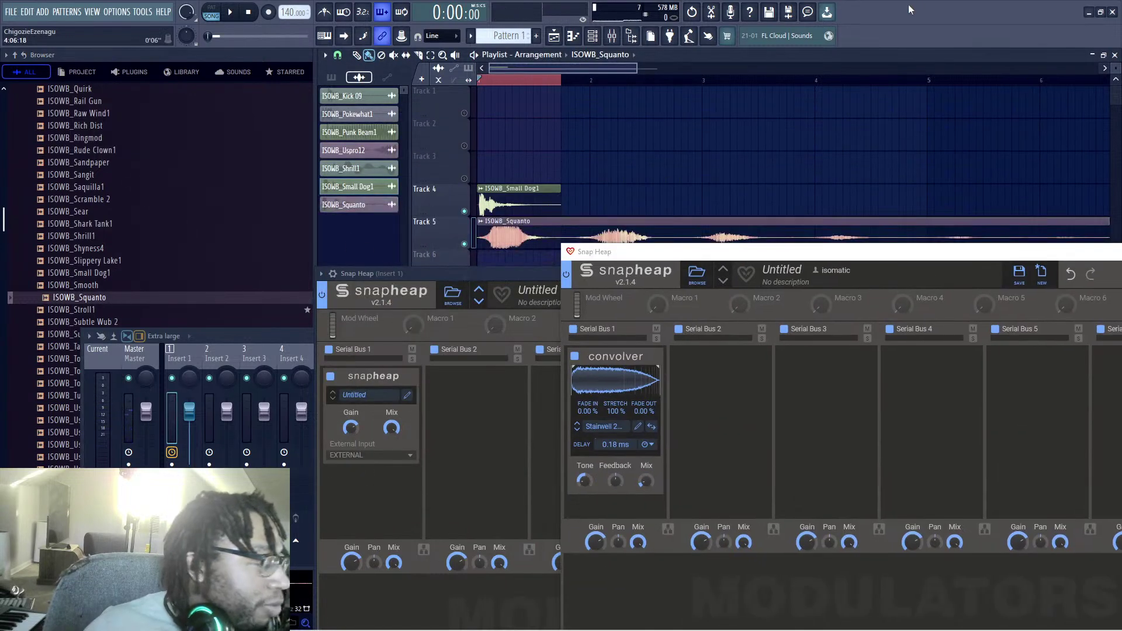
Step: Route the ISOWB_Squanto sample to mixer Insert 1 and close its channel settings
left_click(499, 236)
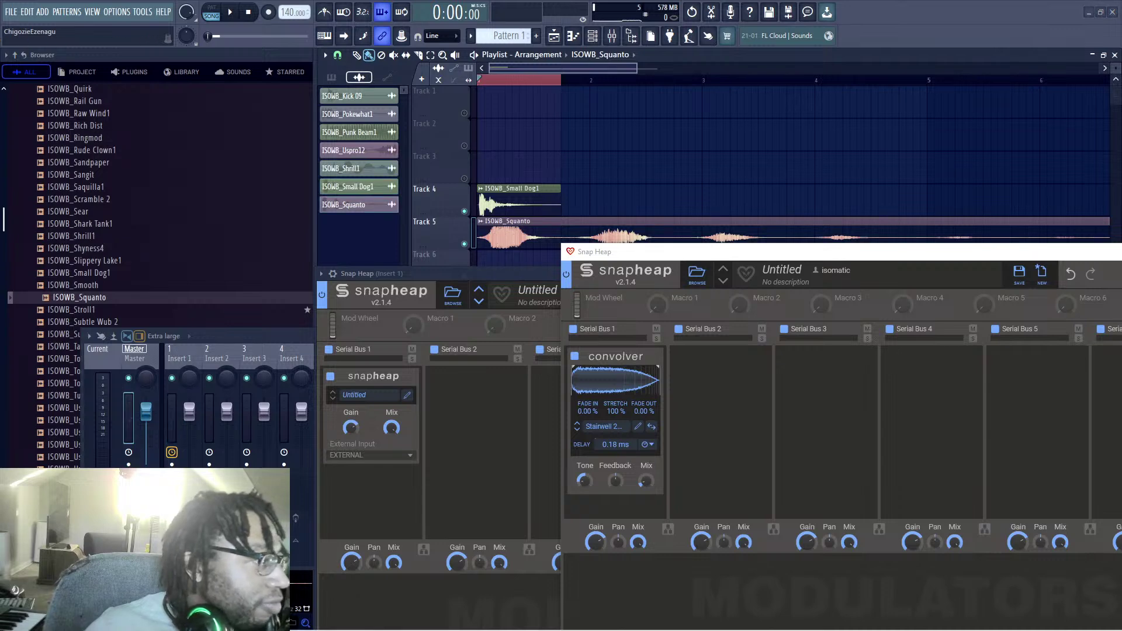
left_click_drag(761, 96, 657, 138)
left_click_drag(815, 161, 815, 165)
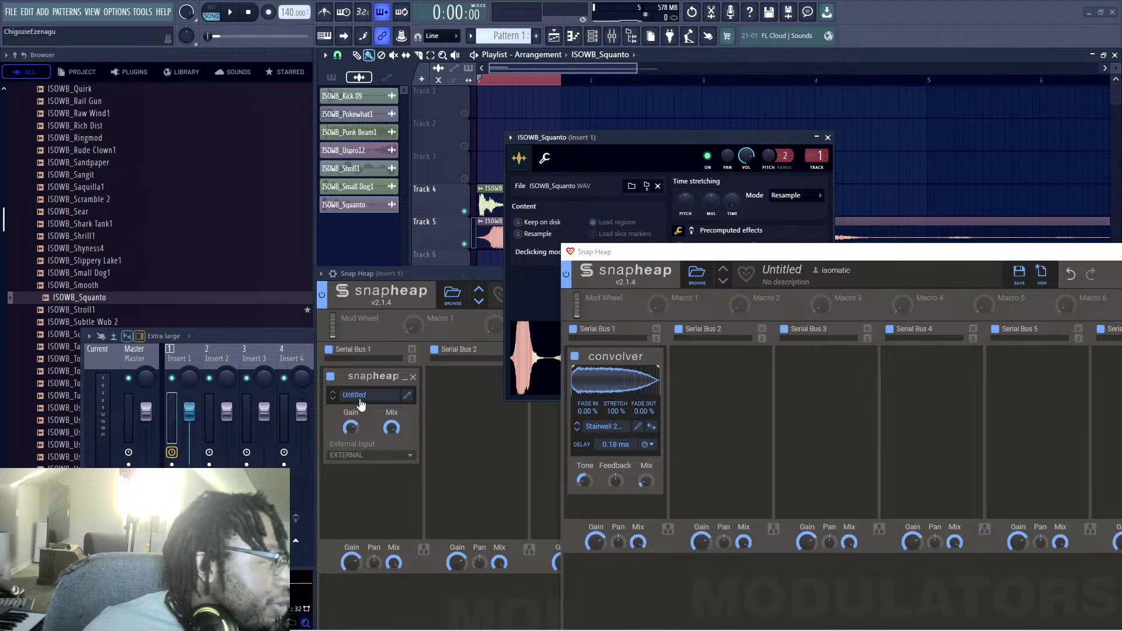
left_click(138, 357)
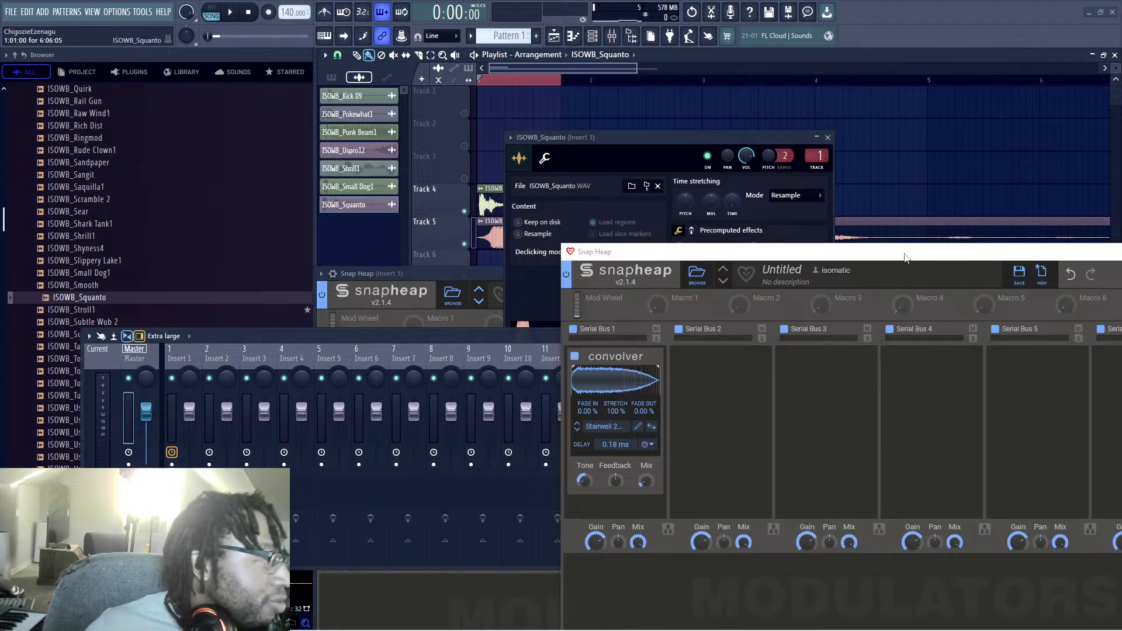
left_click(827, 137)
Step: Mute Track 4 in the playlist and reposition both Snap Heap windows so all nested buses are accessible
left_click_drag(605, 249, 688, 342)
left_click(463, 211)
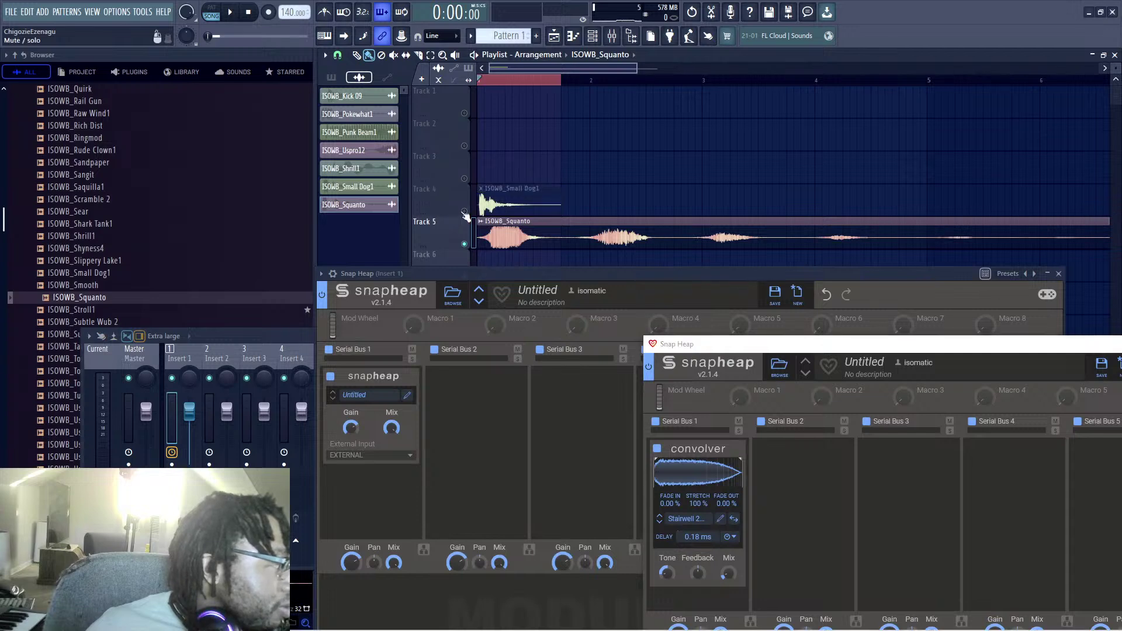
left_click_drag(573, 272, 594, 135)
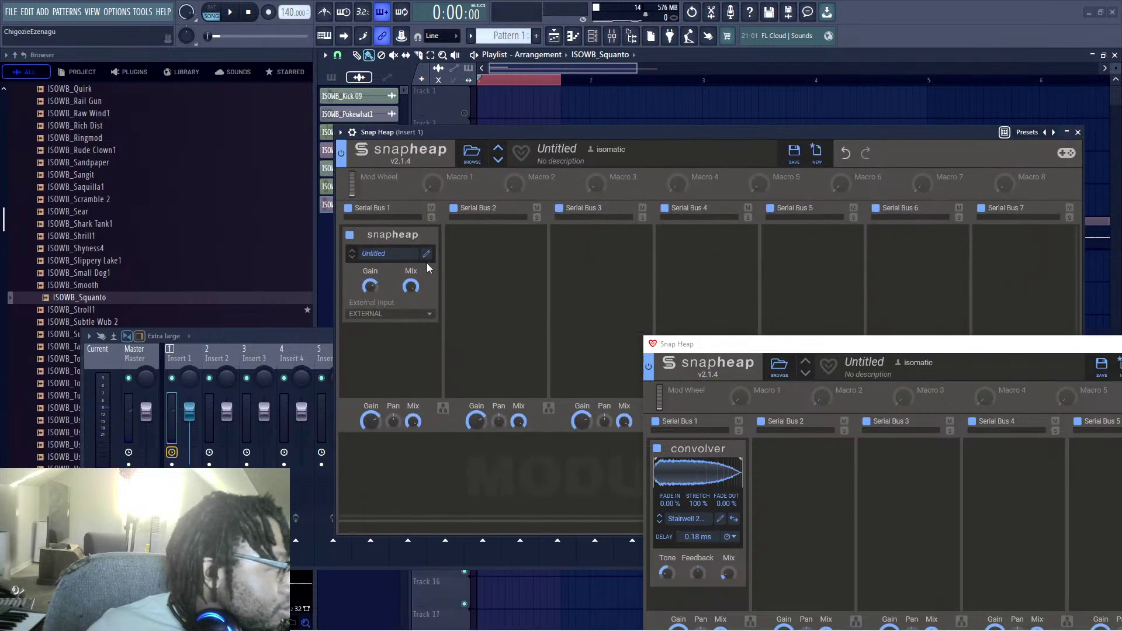
left_click_drag(752, 344, 427, 240)
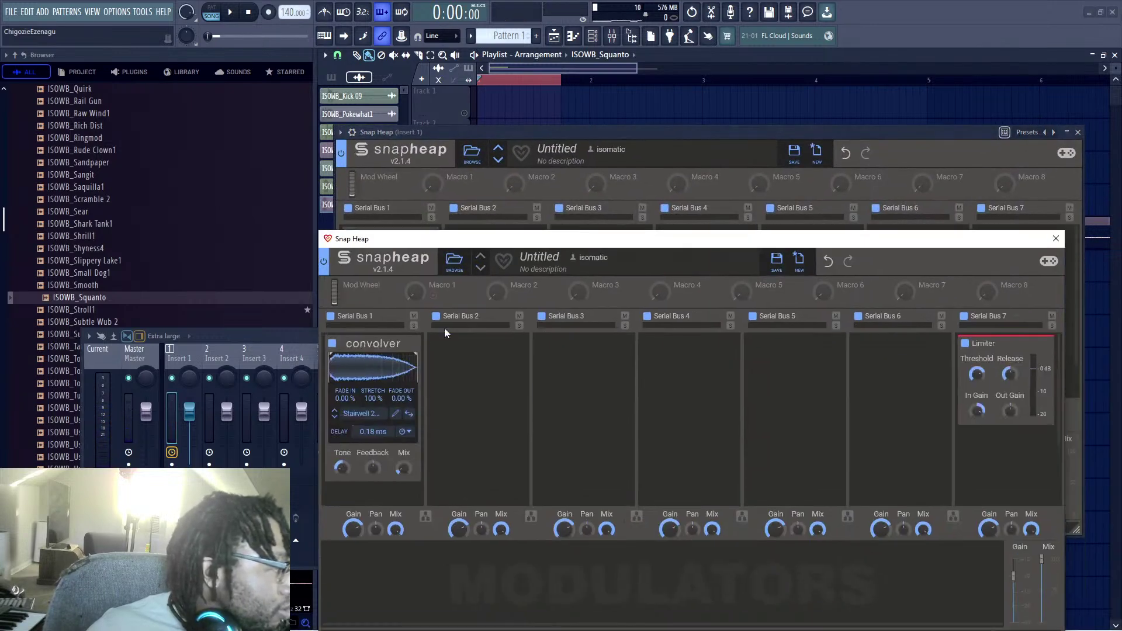
Step: Add a Disperser to Serial Bus 2, set its frequency to 3.99 kHz, and raise its Pinch during playback
left_click(469, 364)
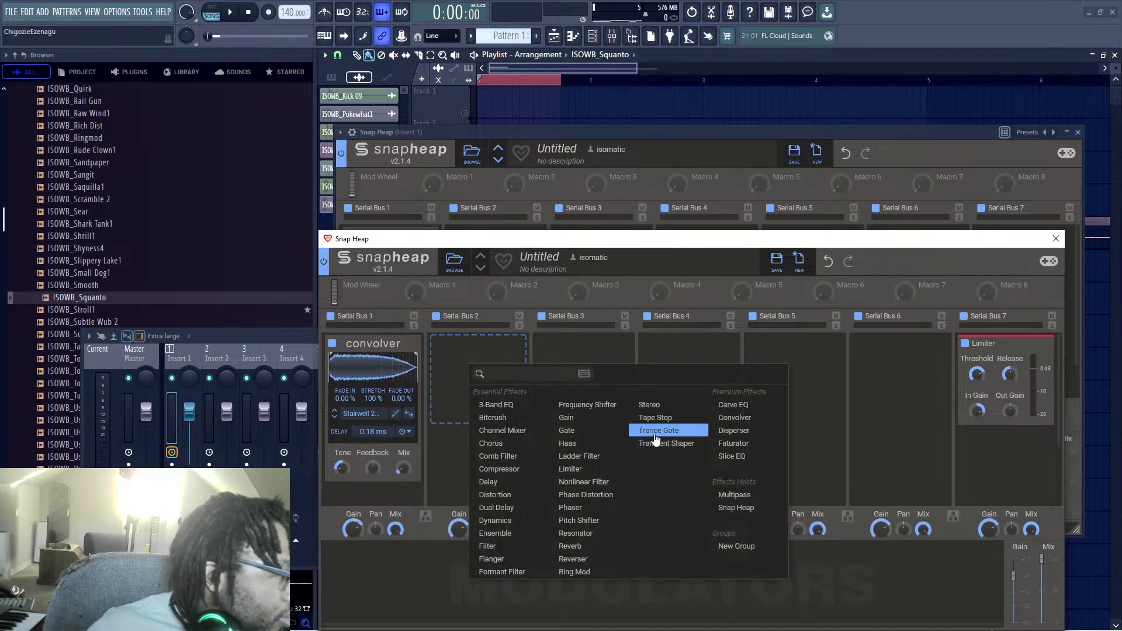
left_click(734, 431)
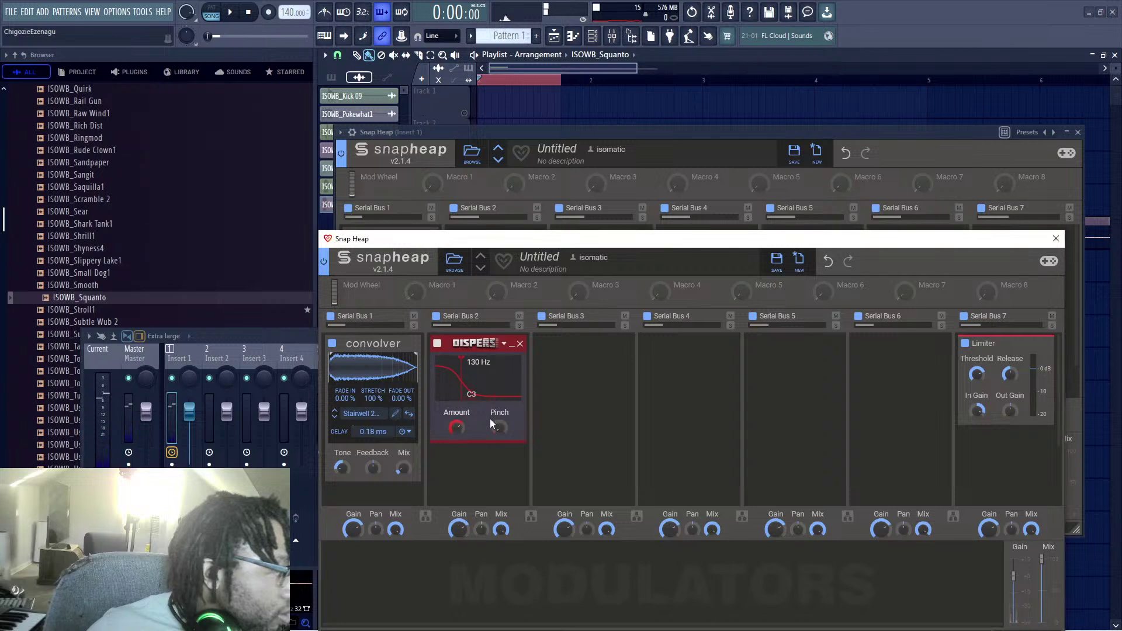
key("space")
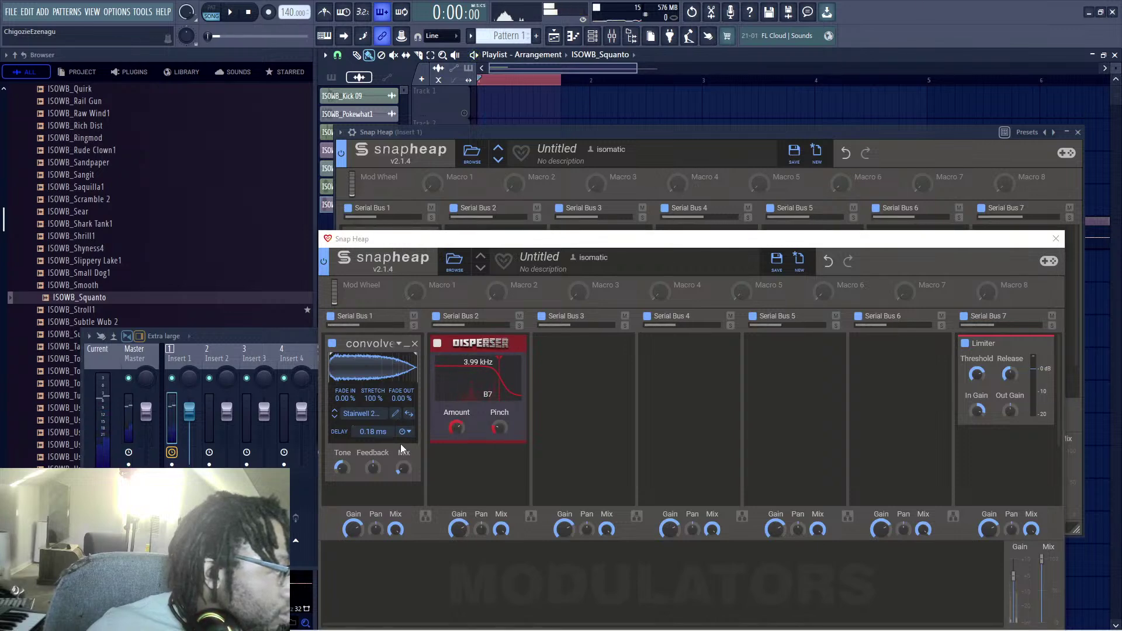
key("space")
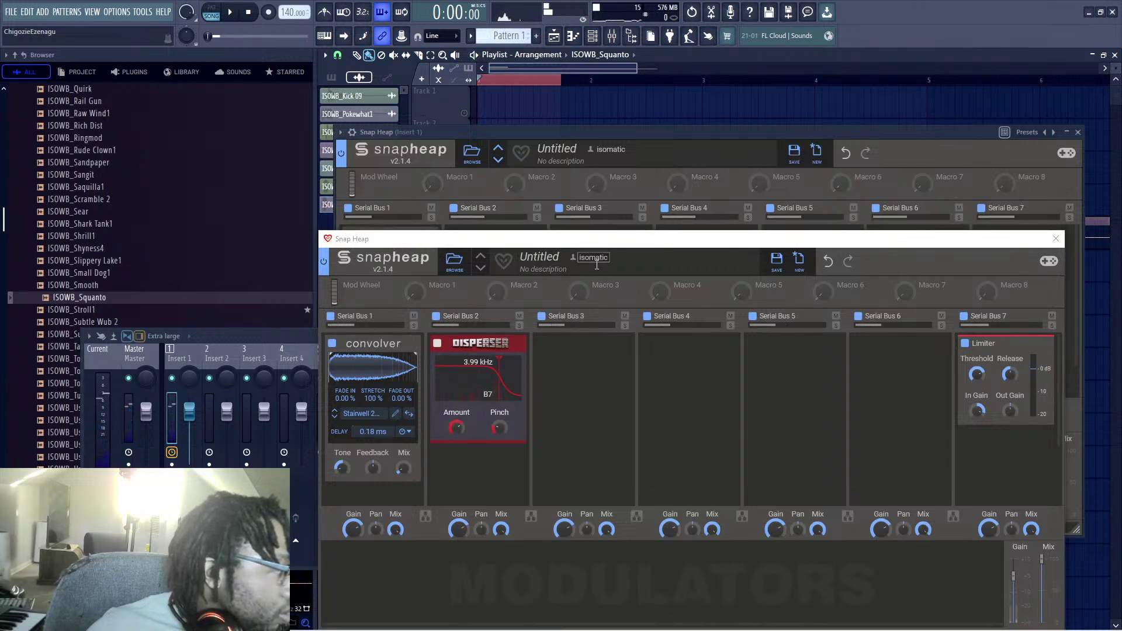
scroll(376, 437, "down", 1)
left_click(375, 437)
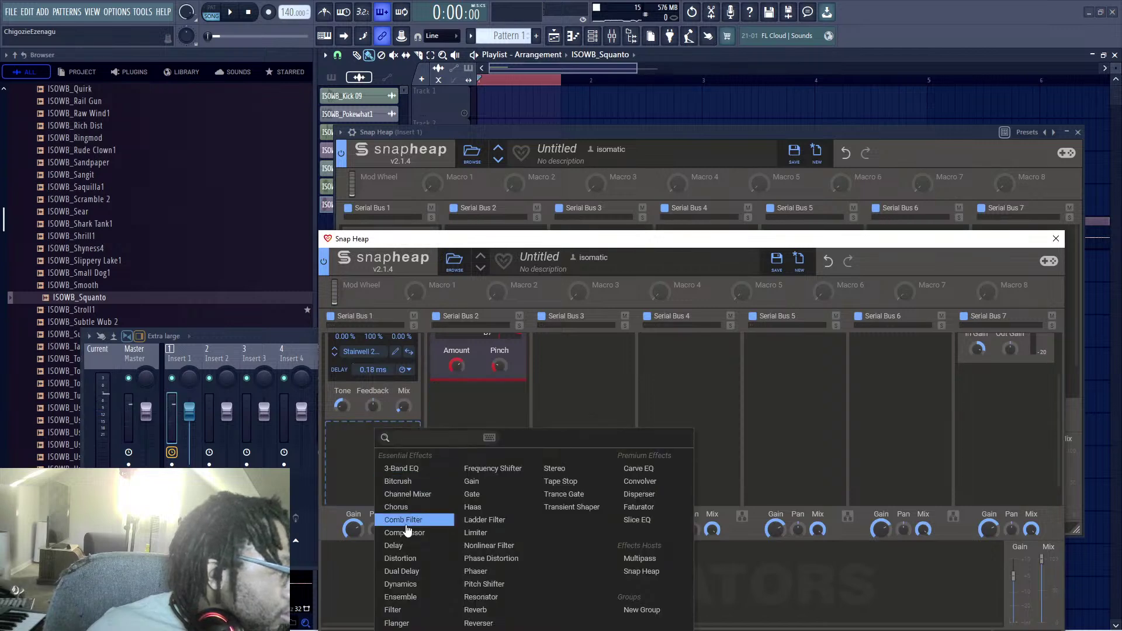
left_click(407, 530)
scroll(416, 478, "down", 1)
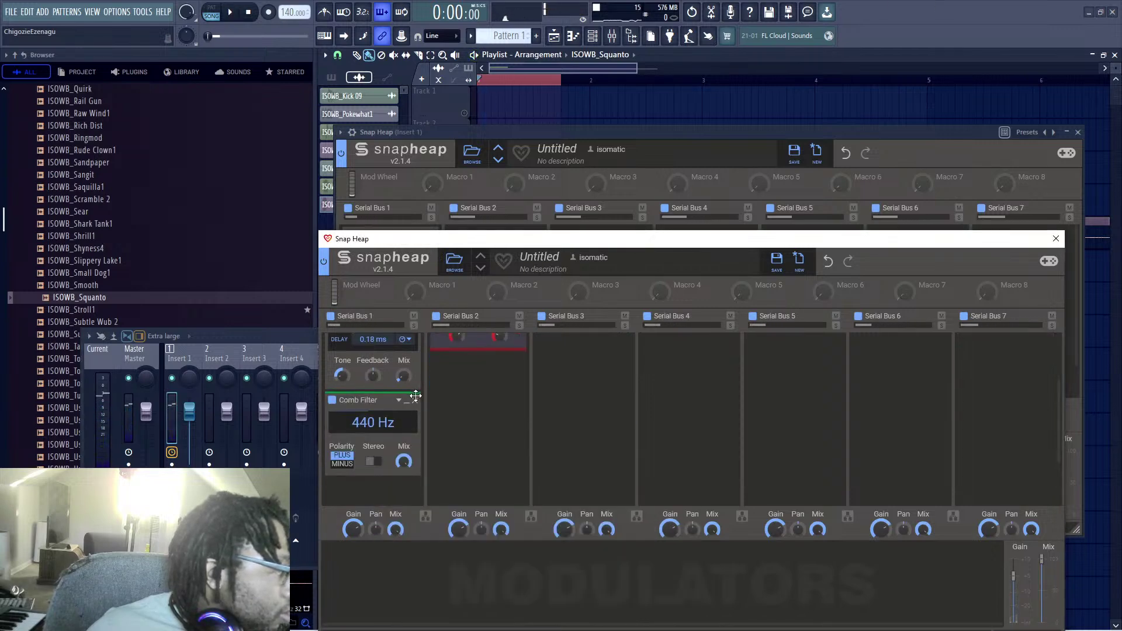
left_click(413, 400)
Step: Add a Nonlinear Filter below the Convolver in Serial Bus 1 and audition the loop
left_click(375, 477)
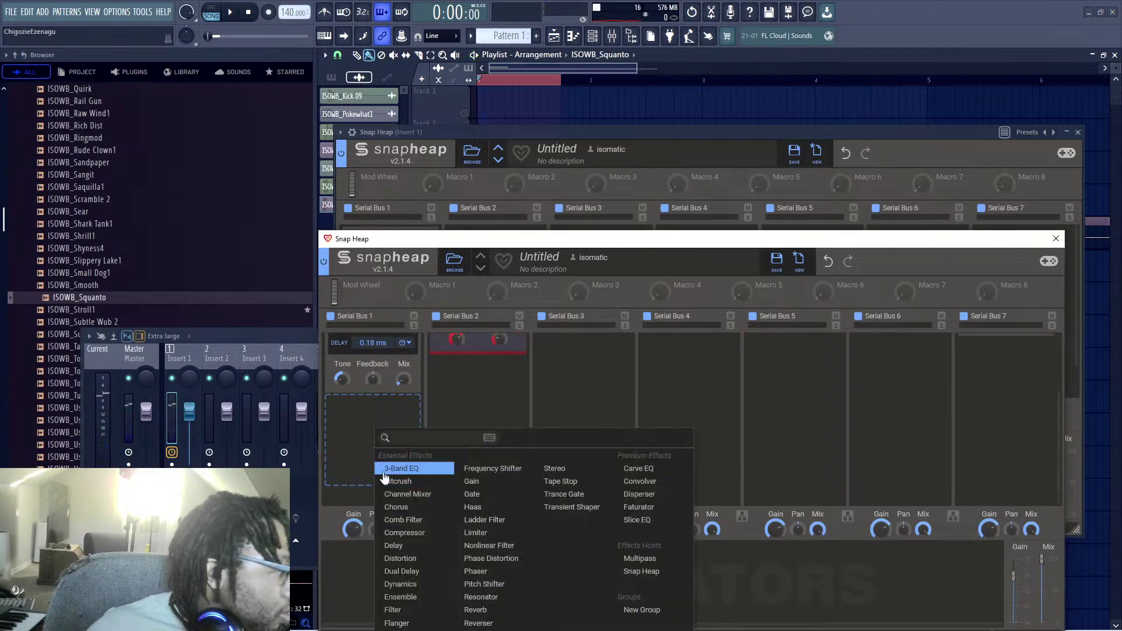
left_click(504, 545)
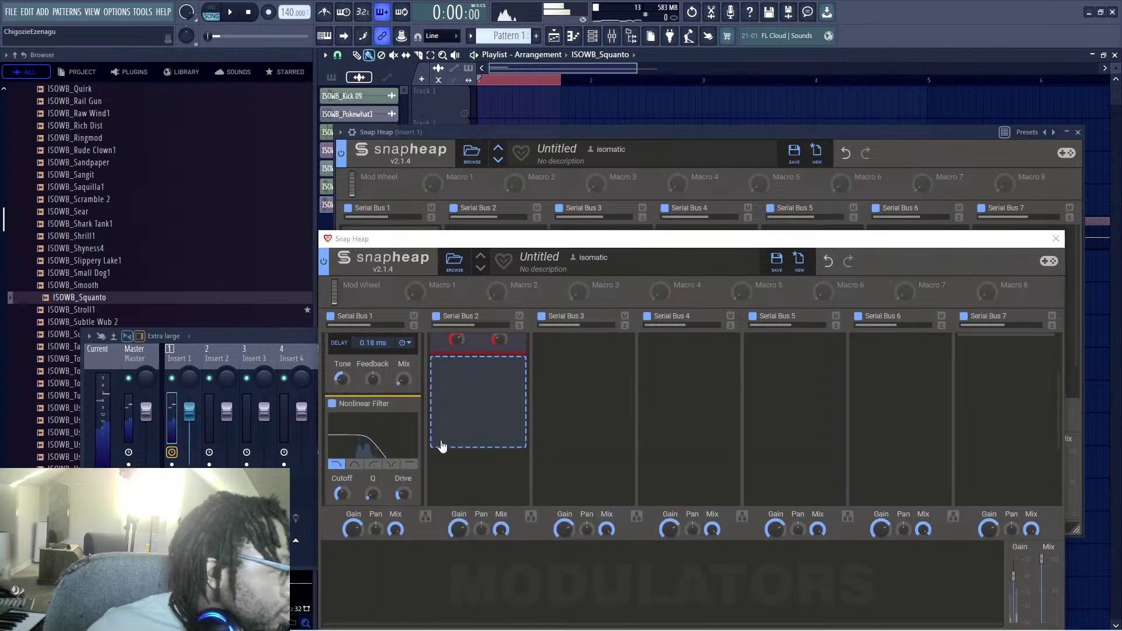
scroll(440, 447, "down", 1)
left_click(738, 165)
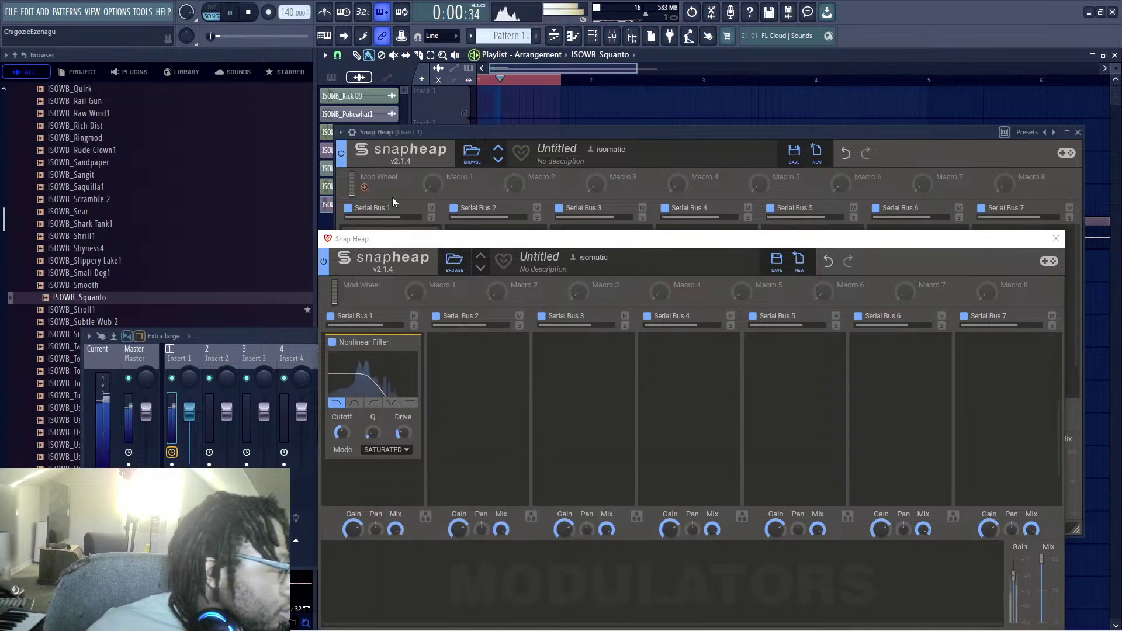
Step: Fine-tune the Nonlinear Filter's cutoff in Serial Bus 1 and audition the Squanto loop
left_click_drag(342, 432, 342, 431)
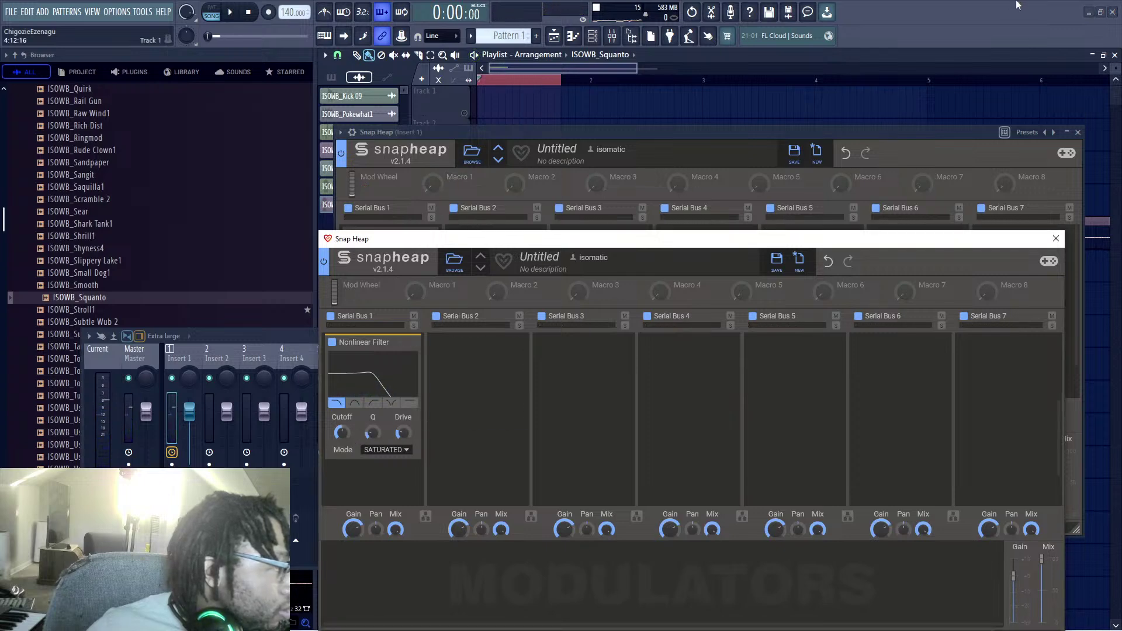
left_click(649, 159)
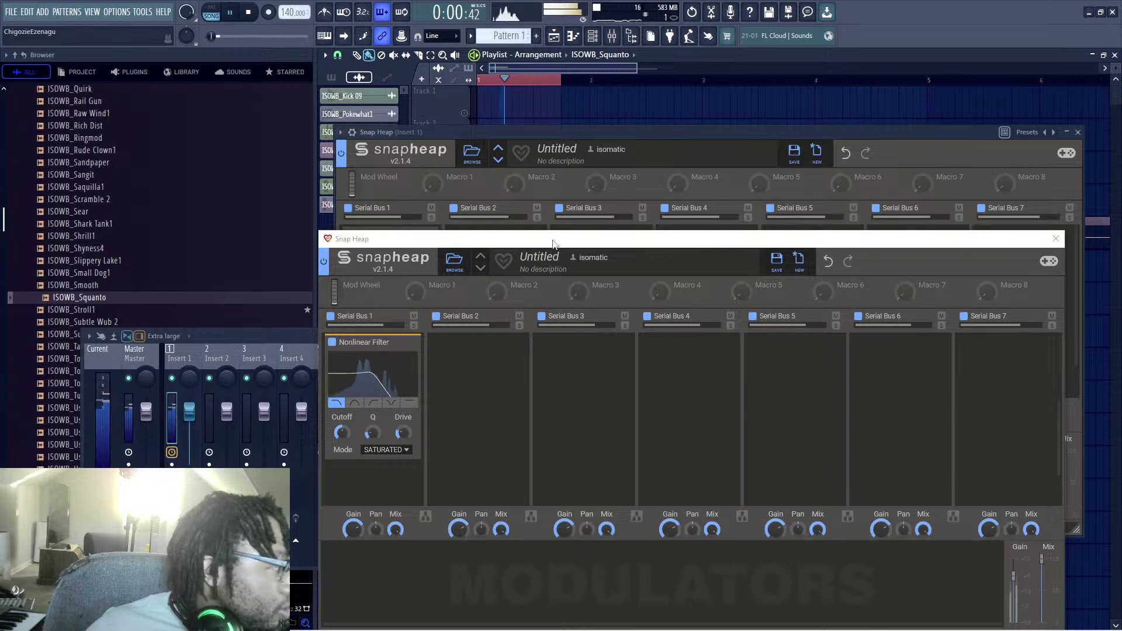
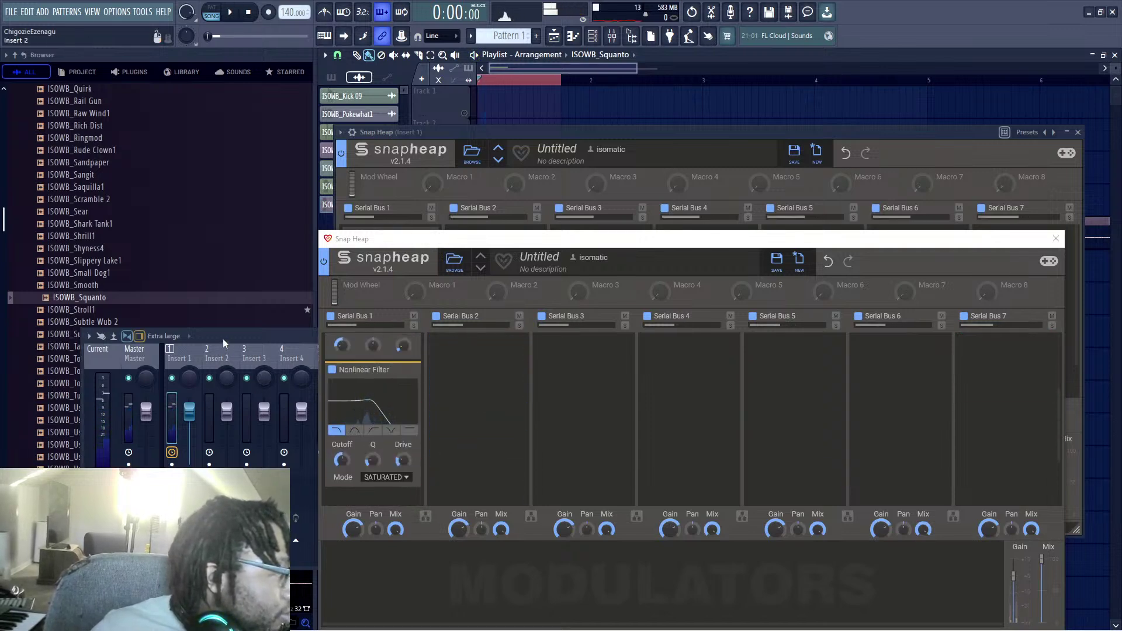
Step: Move the mixer clear of the browser, place the ISOWB_Subtle Wub 2 sample at the start of playlist Track 6, and audition it
left_click_drag(222, 339, 647, 251)
left_click(75, 323)
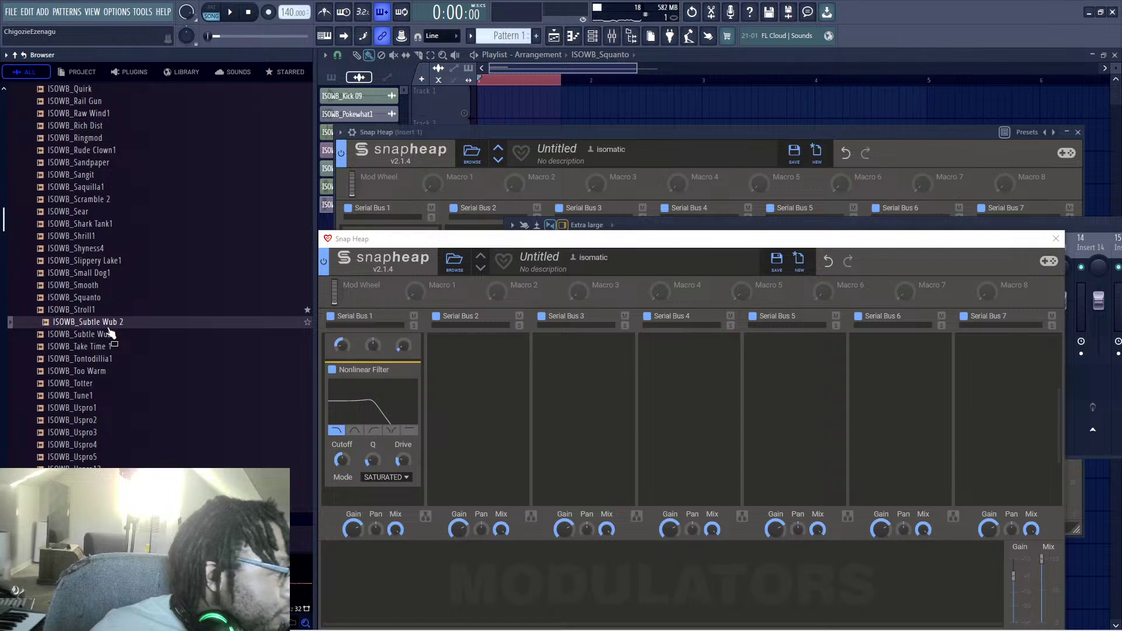
scroll(549, 122, "down", 4)
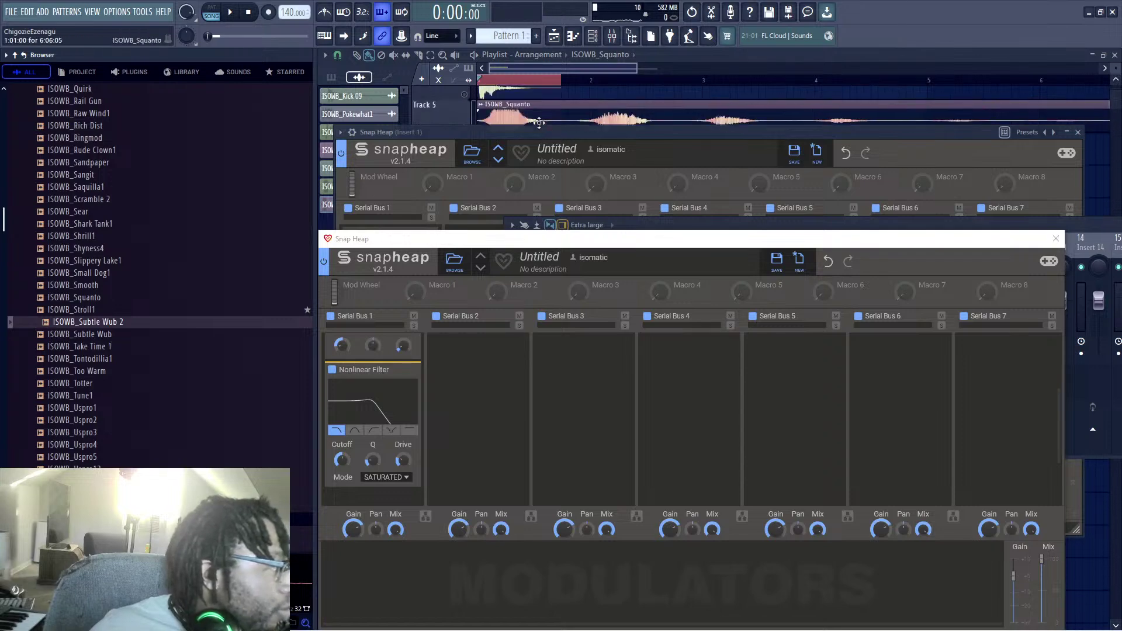
left_click_drag(83, 328, 480, 132)
scroll(520, 142, "up", 1)
key("space")
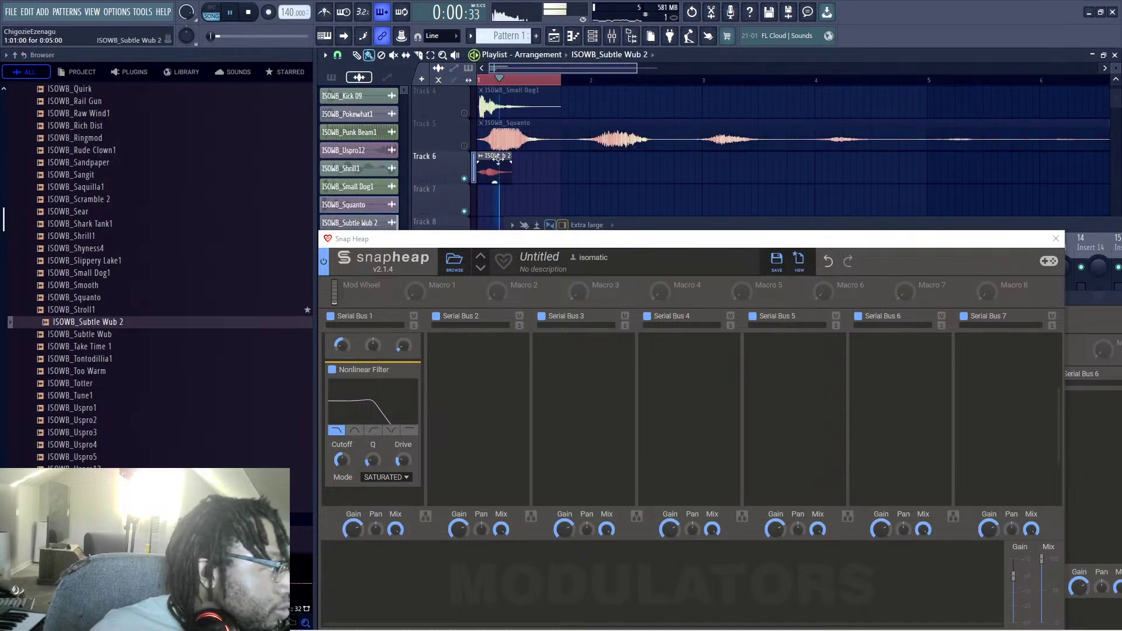
key("space")
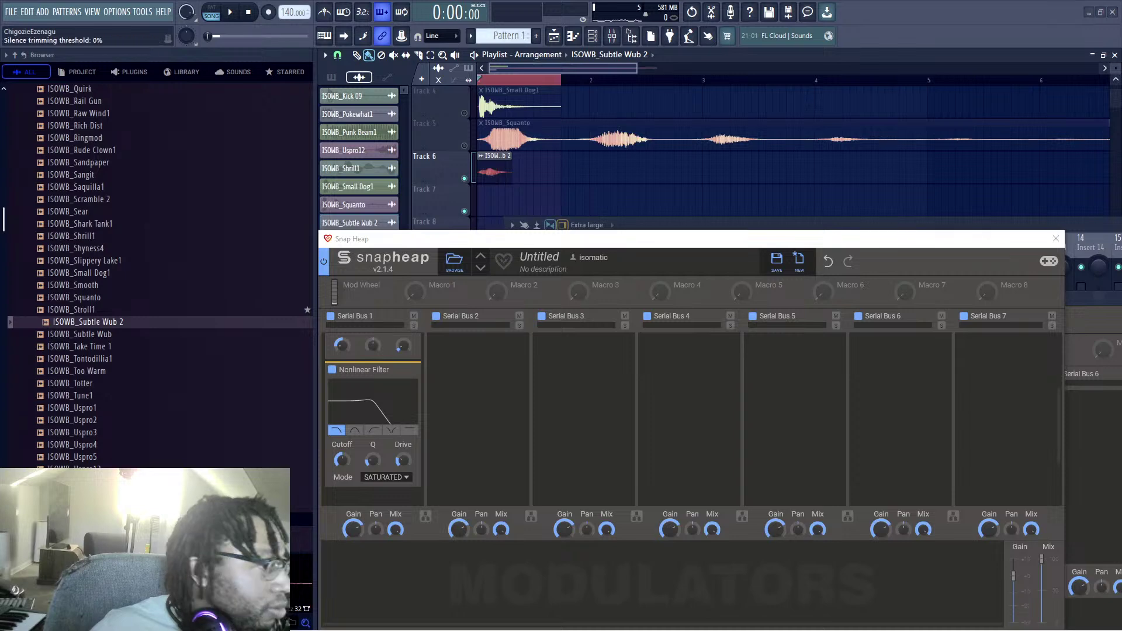
key("space")
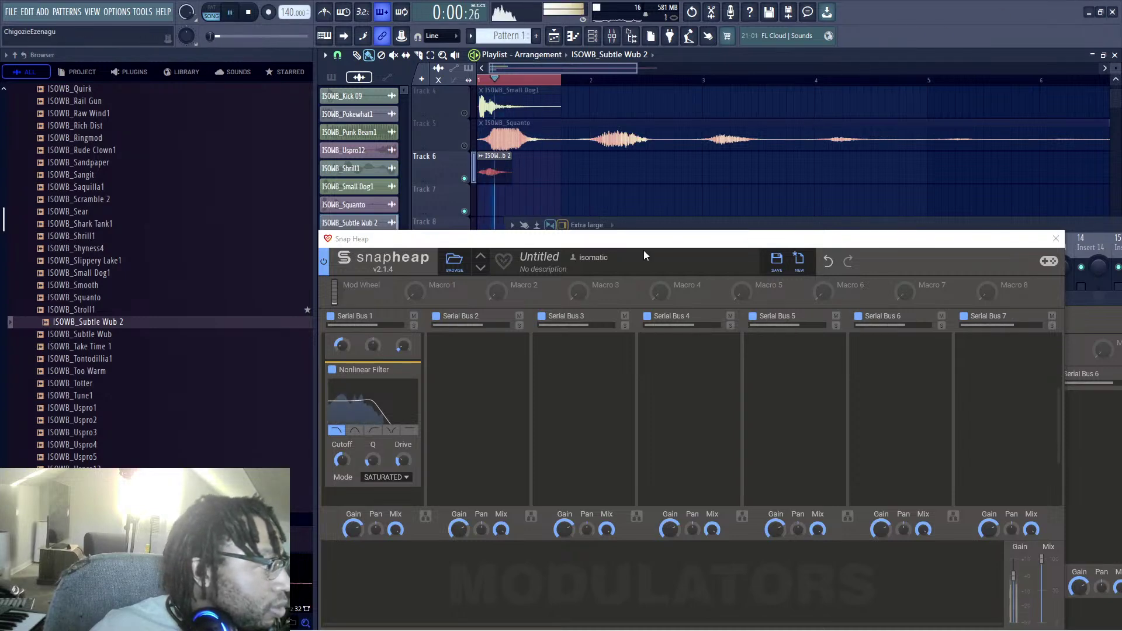
key("space")
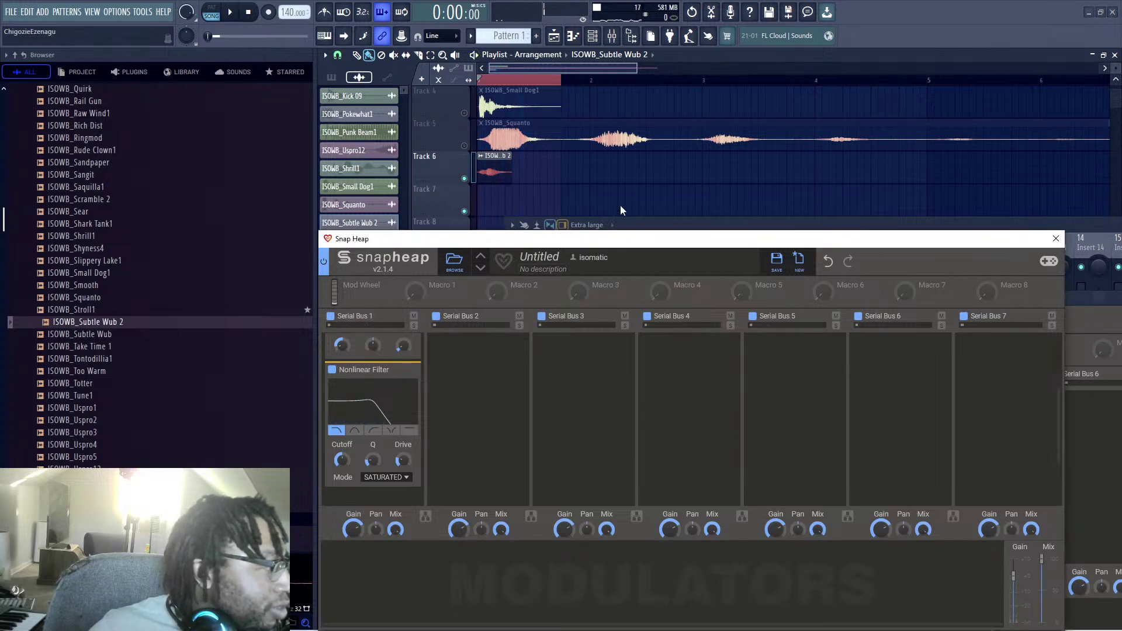
Step: Compare the loop with the Disperser in Serial Bus 2 bypassed and enabled, leaving it enabled
scroll(479, 373, "up", 2)
left_click(867, 3)
key("space")
key("space")
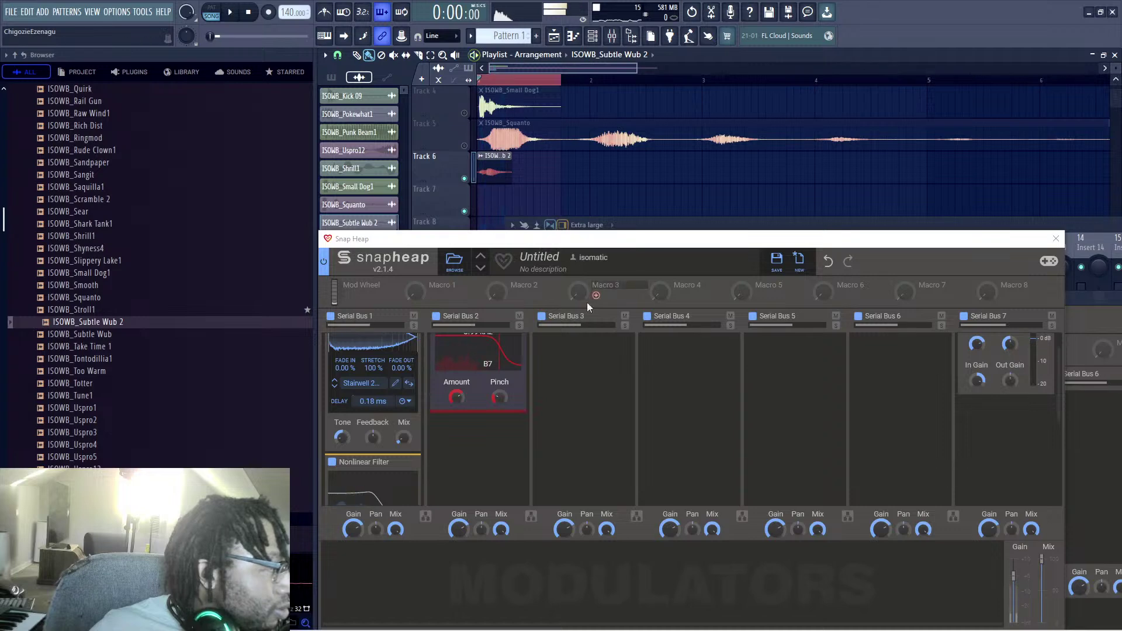
scroll(477, 387, "up", 1)
left_click(437, 344)
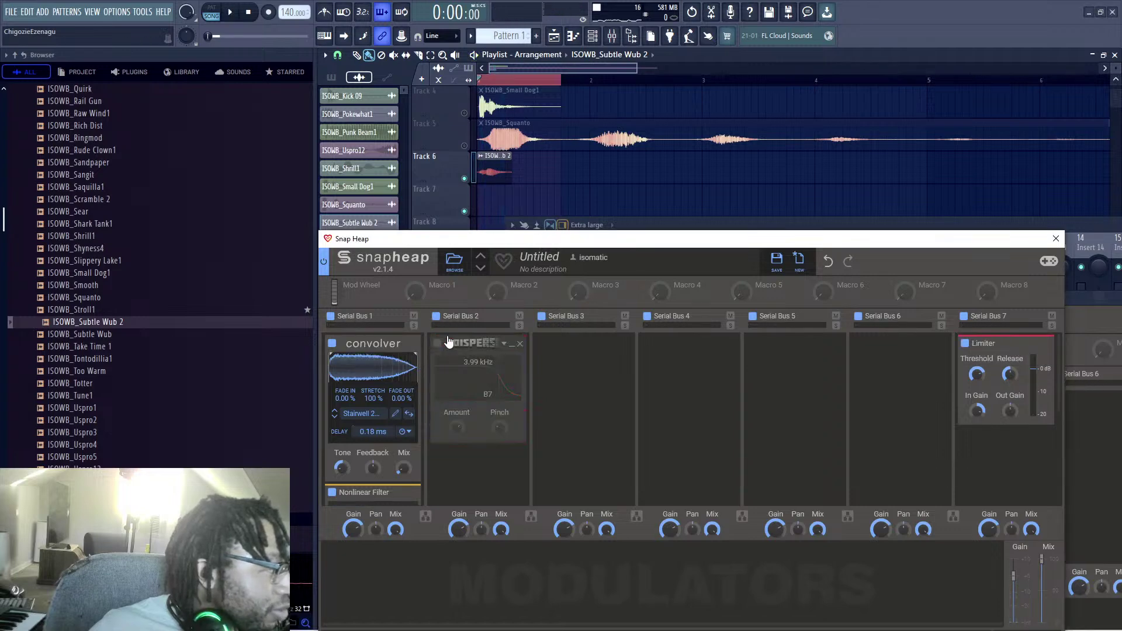
key("space")
key("space")
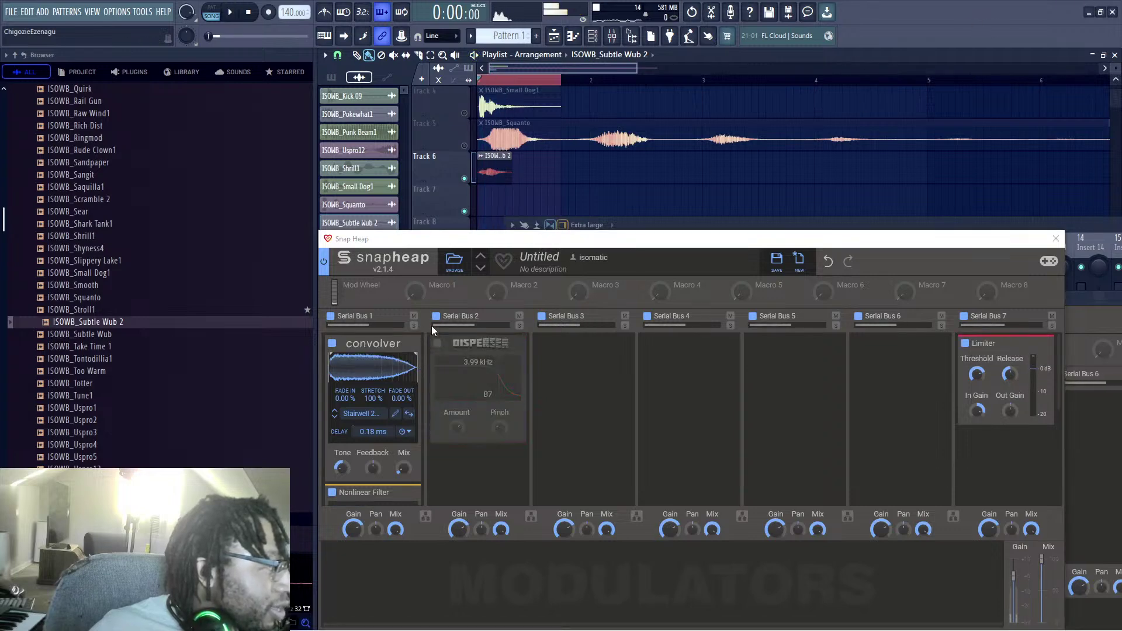
left_click(437, 344)
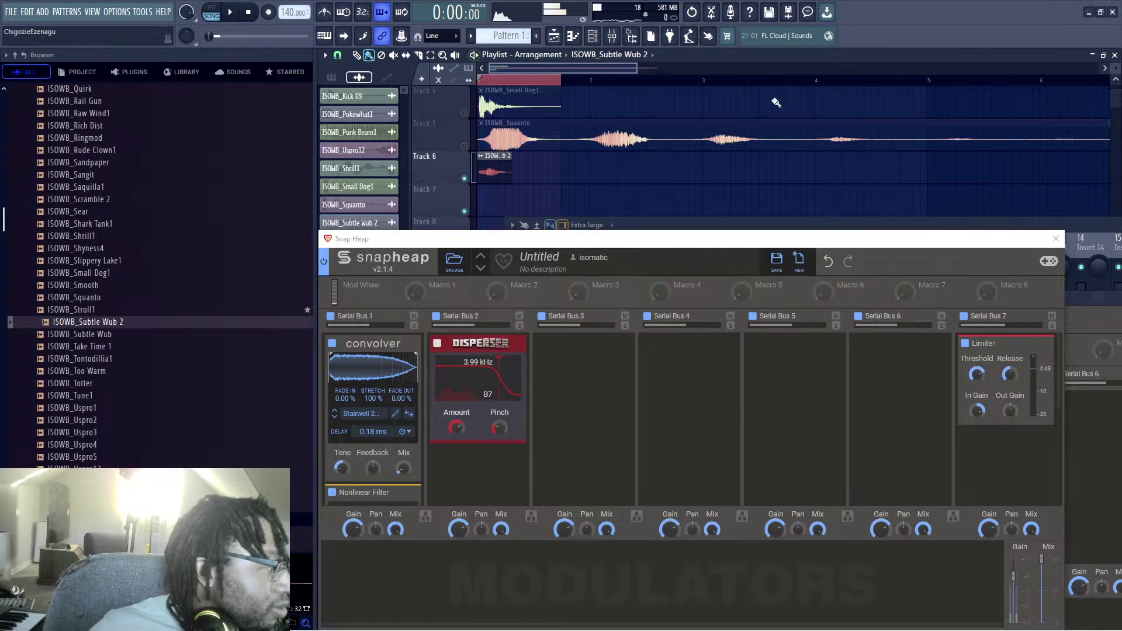
left_click(437, 346)
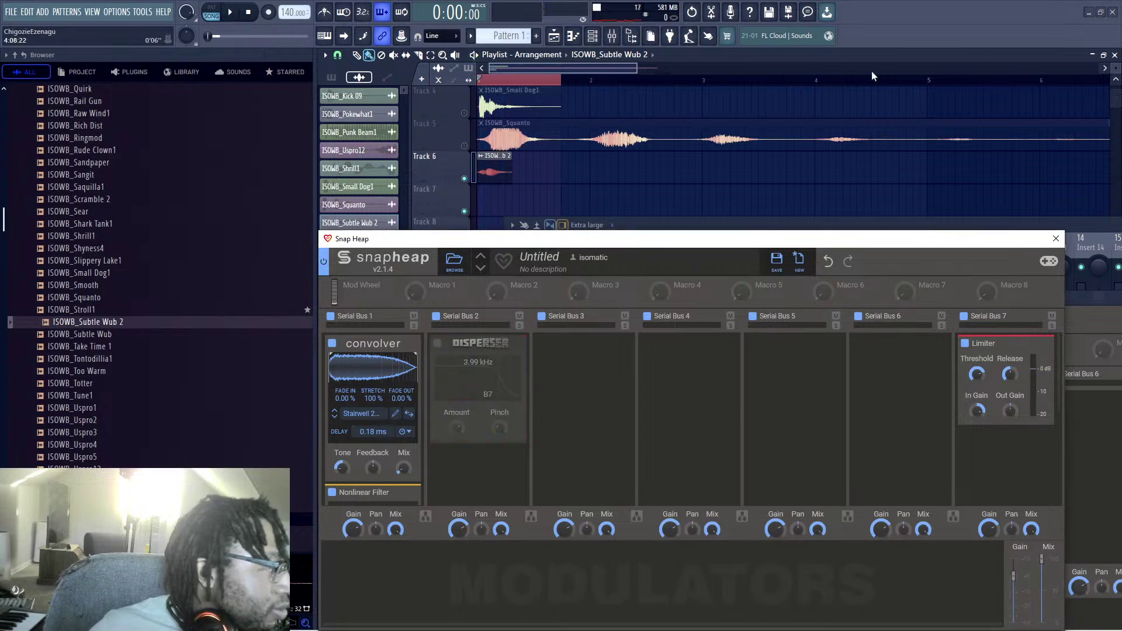
left_click(436, 345)
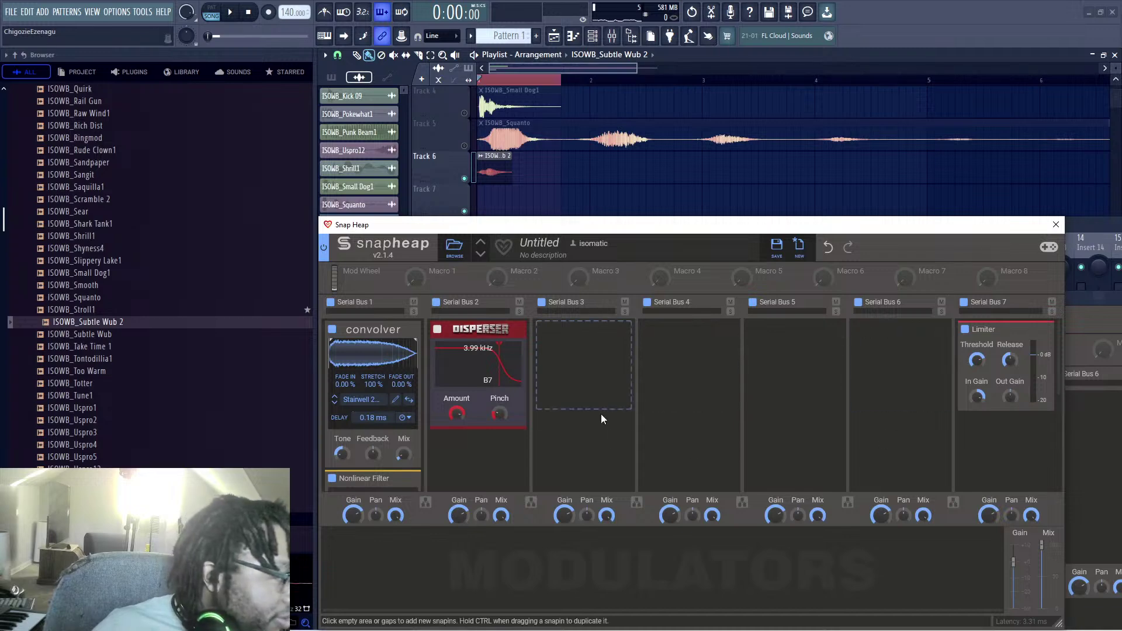
Step: Try a Frequency Shifter at 198 Hz below the Disperser in Serial Bus 2 and remove it
scroll(496, 409, "down", 2)
left_click(496, 421)
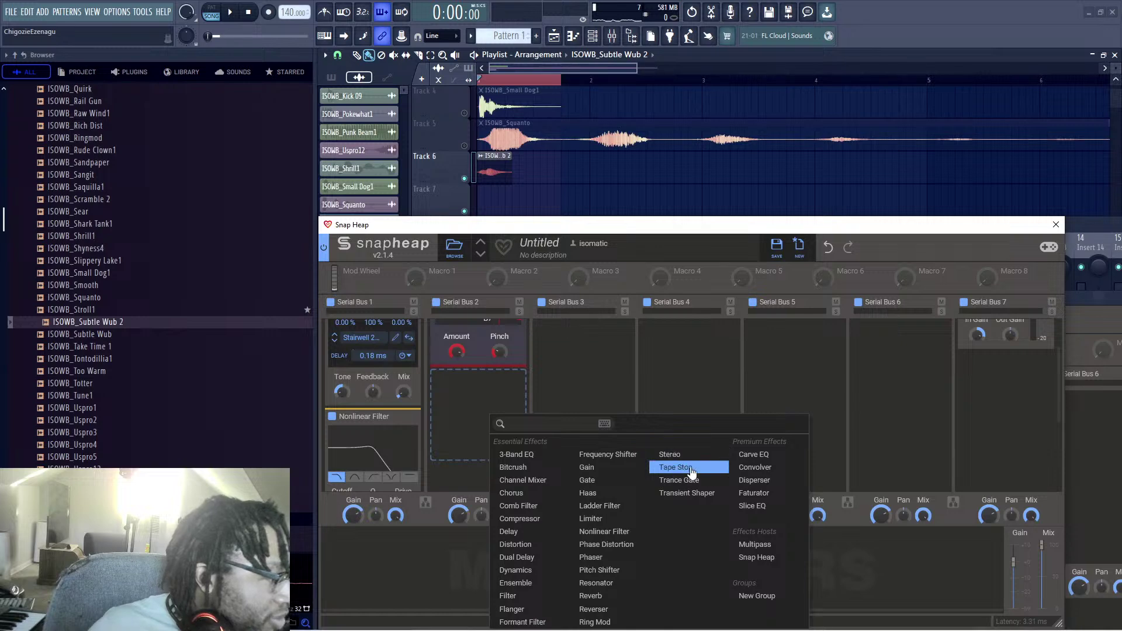
left_click(638, 462)
key("space")
left_click_drag(476, 403, 481, 361)
key("space")
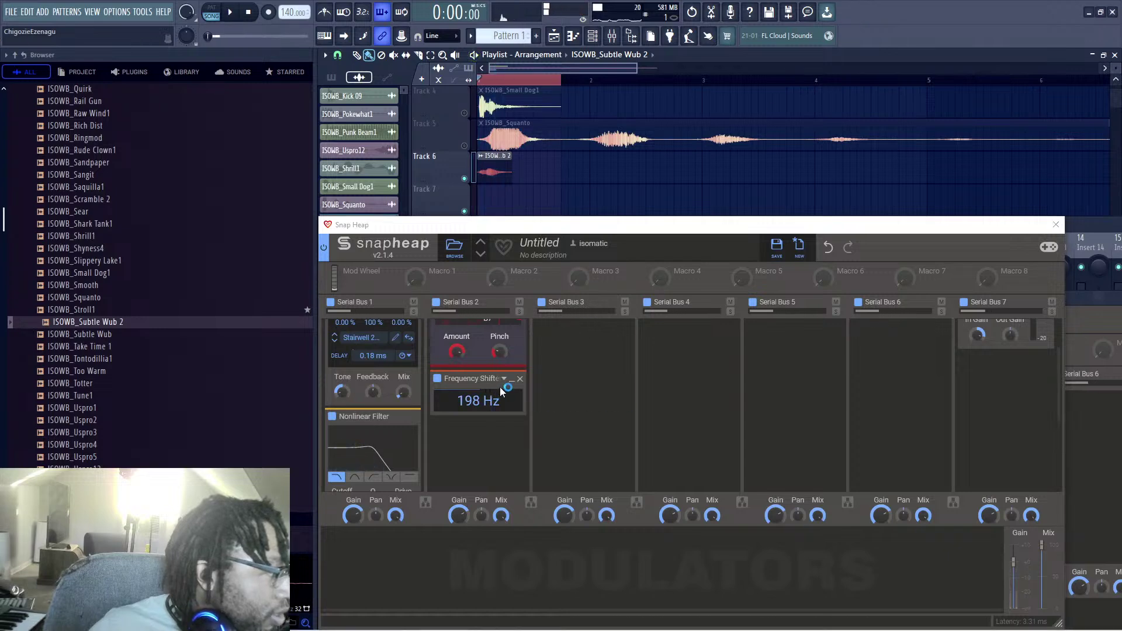
left_click(520, 378)
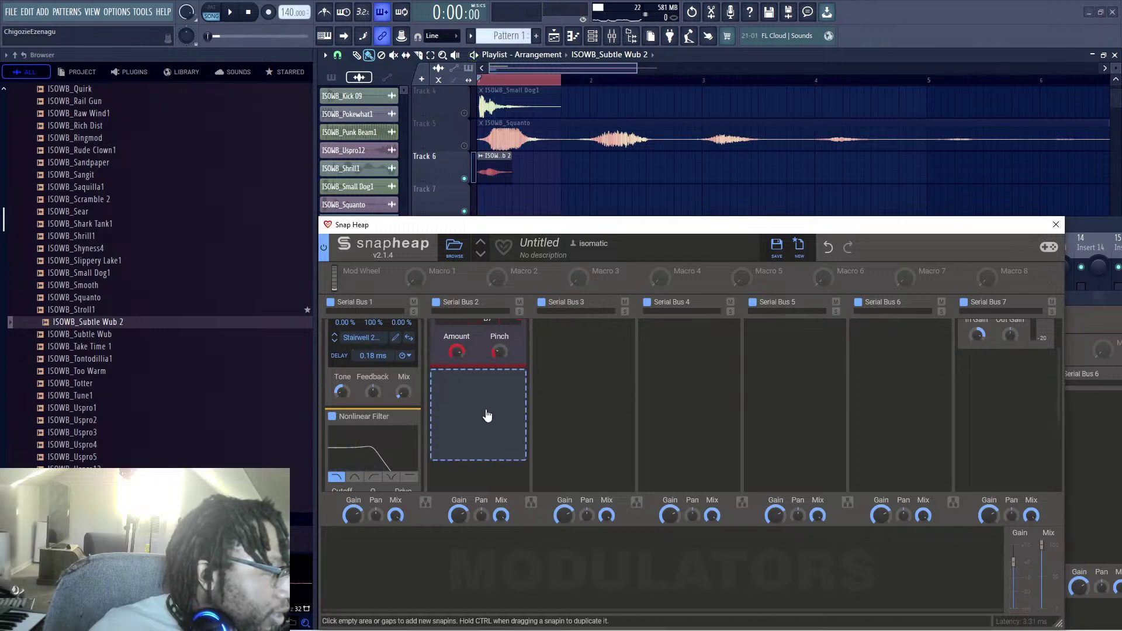
left_click(481, 420)
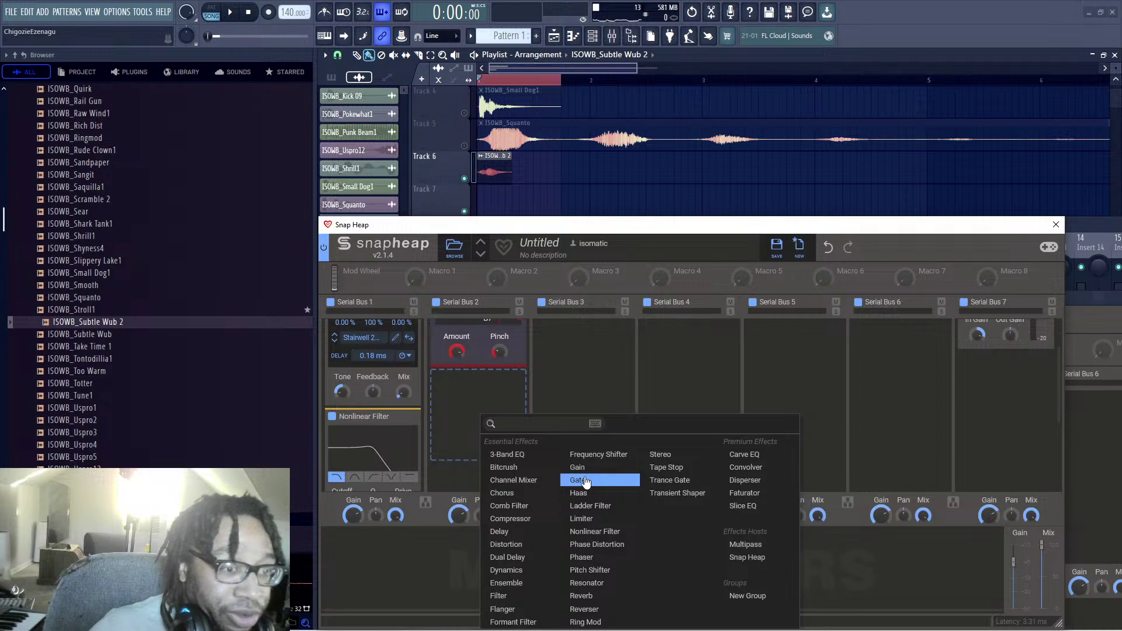
left_click(607, 376)
scroll(473, 404, "up", 2)
scroll(393, 459, "down", 3)
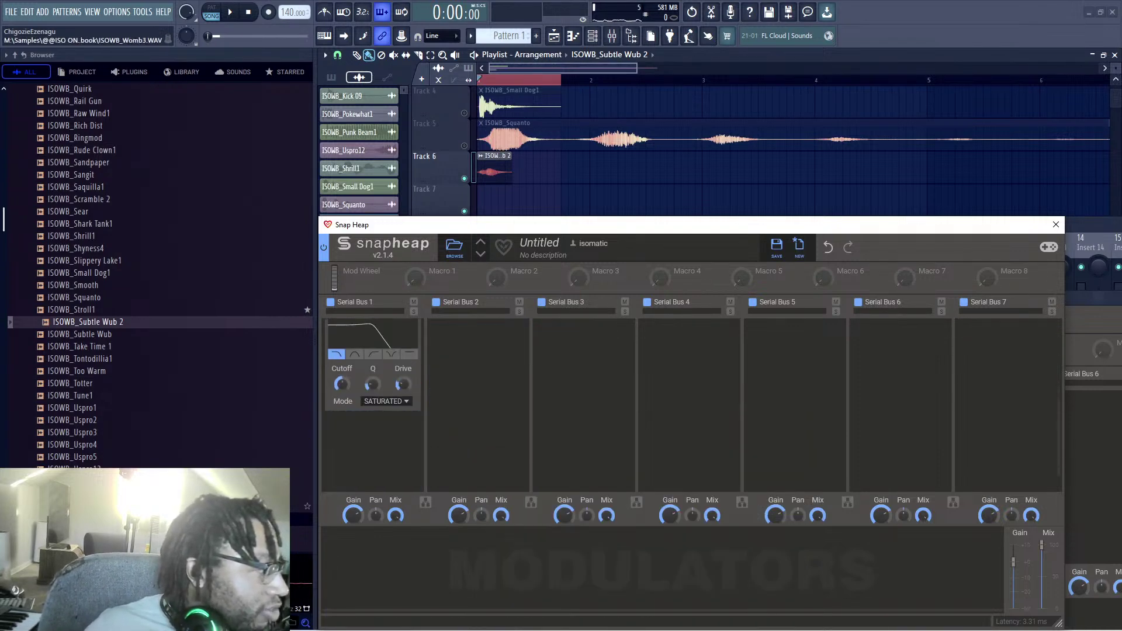
scroll(263, 383, "up", 5)
scroll(499, 417, "up", 3)
scroll(730, 486, "down", 2)
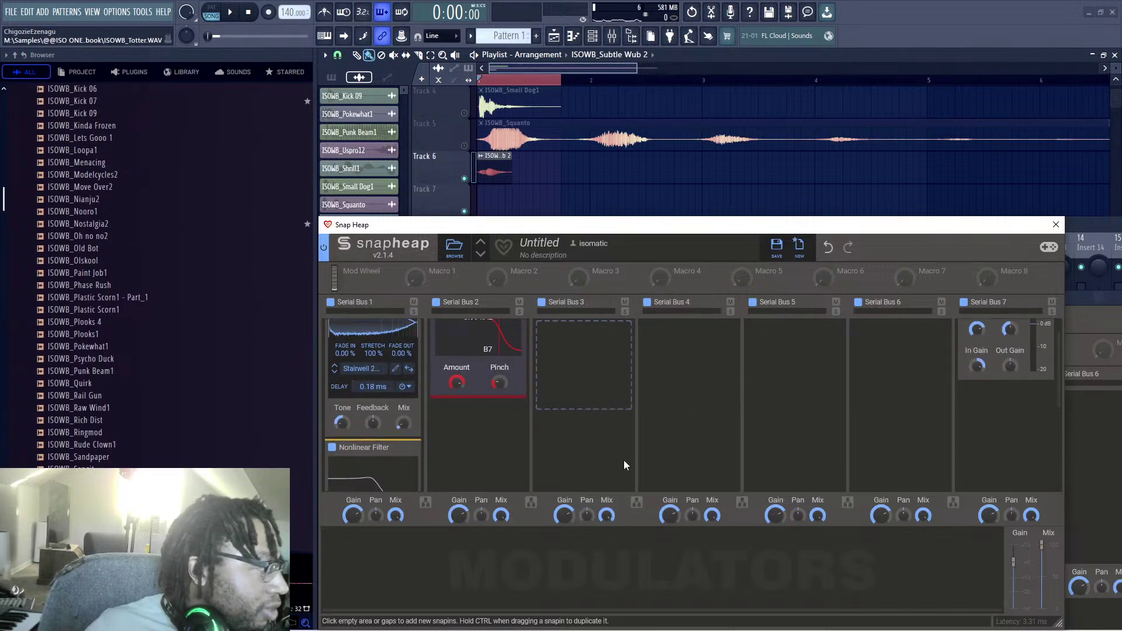
scroll(621, 456, "up", 2)
Step: Move the Snap Heap window up, add a Dual Delay below the Disperser in Serial Bus 2, and audition the loop
left_click_drag(497, 229, 459, 120)
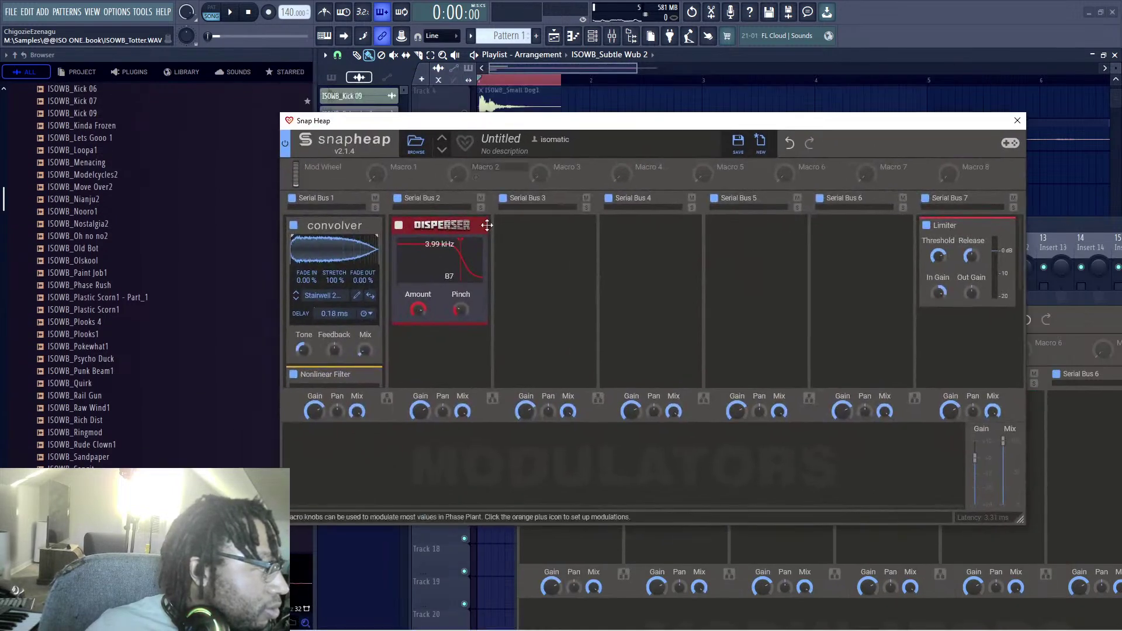
left_click(456, 357)
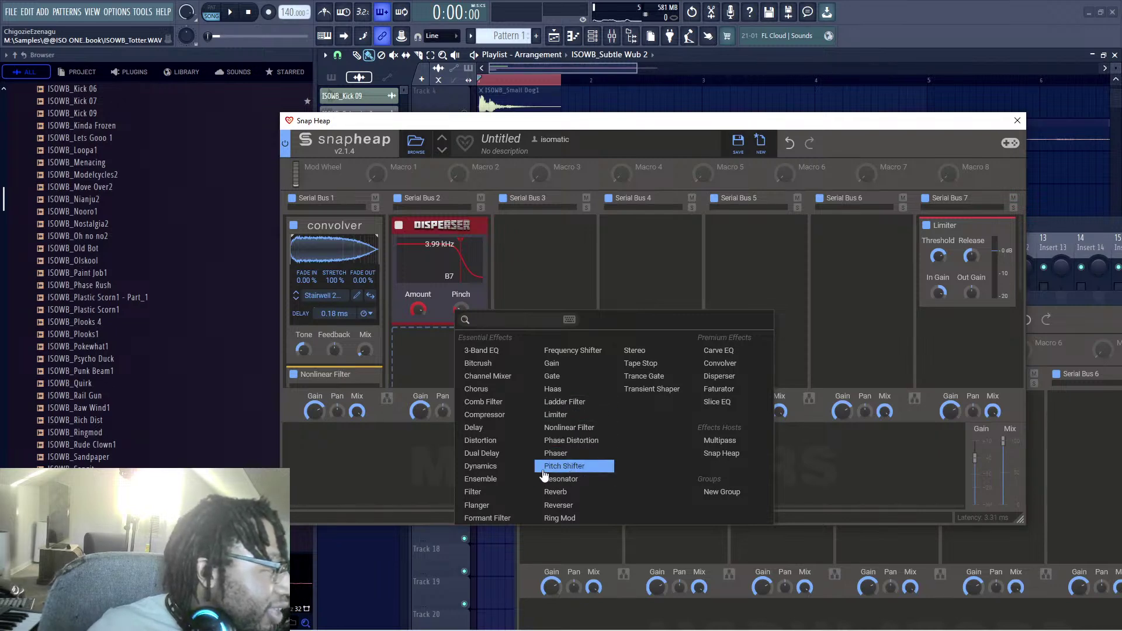
left_click(481, 454)
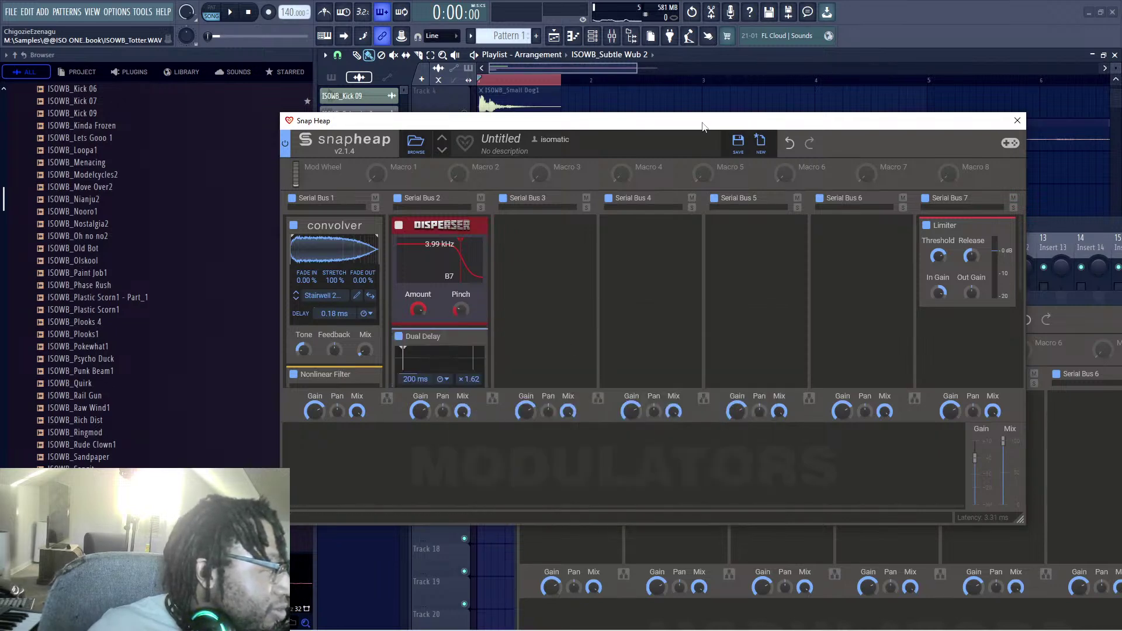
left_click(883, 7)
key("space")
key("space")
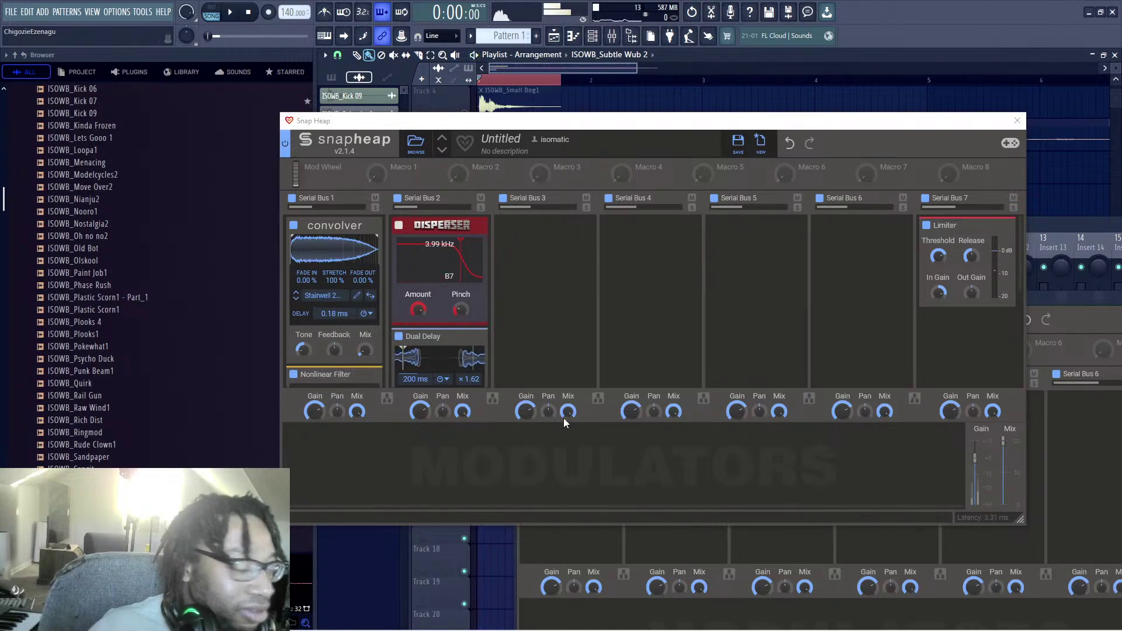
Step: Try a time multiplier of ×1.04 on the Dual Delay during playback
scroll(444, 310, "down", 2)
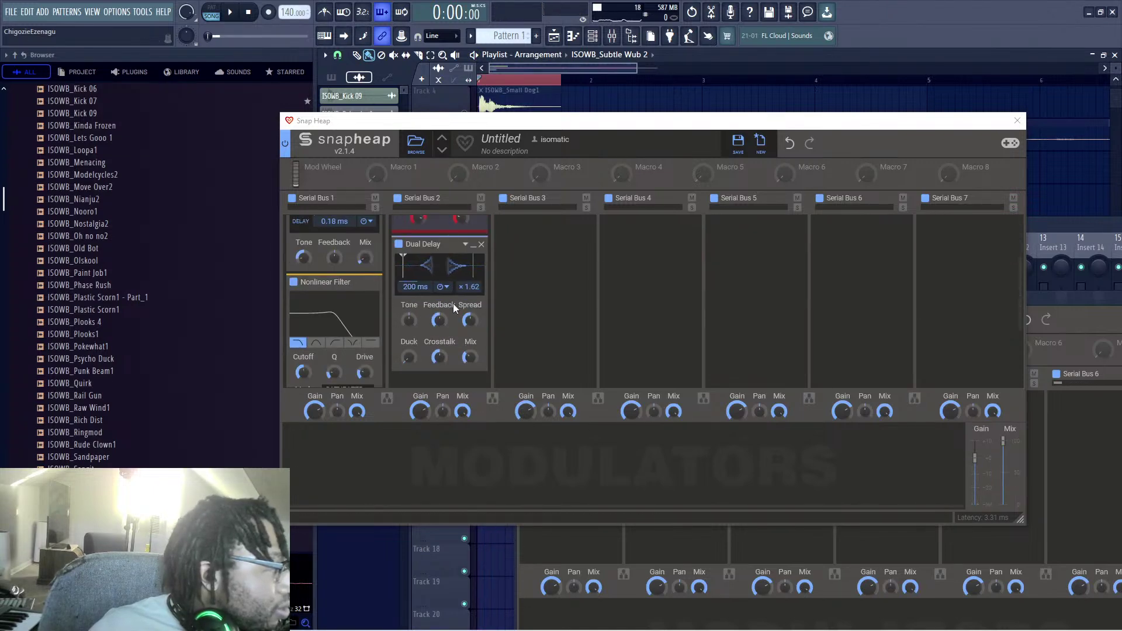
left_click_drag(466, 289, 474, 287)
left_click(858, 11)
key("space")
key("space")
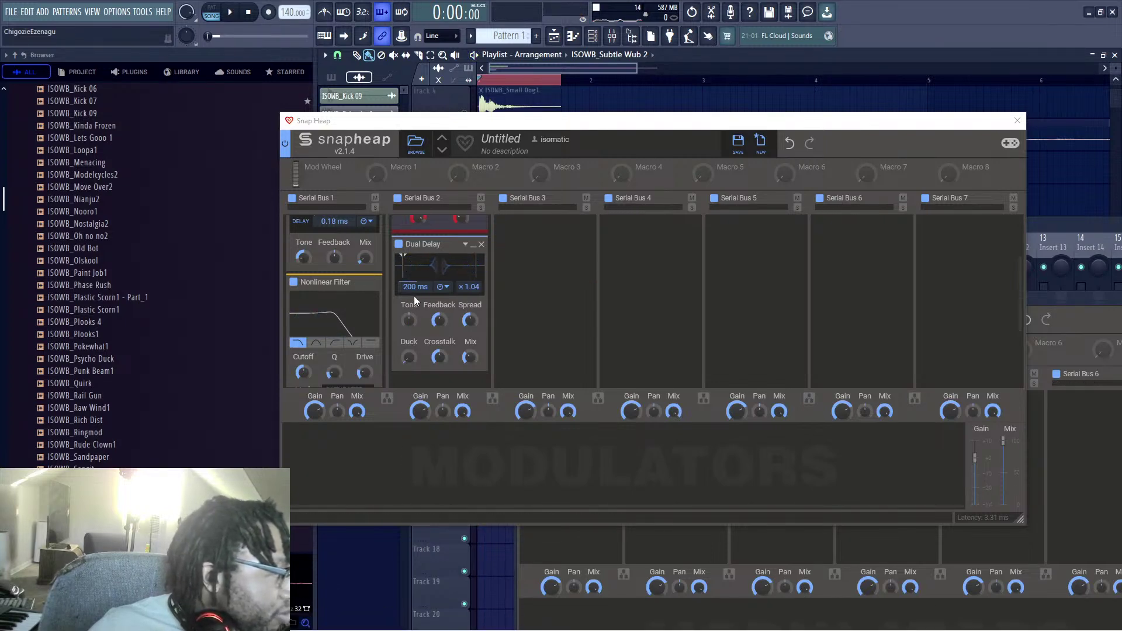
Step: Set the Dual Delay's time to 124 ms and its multiplier to ×0.60, and audition the loop
left_click_drag(415, 286, 415, 309)
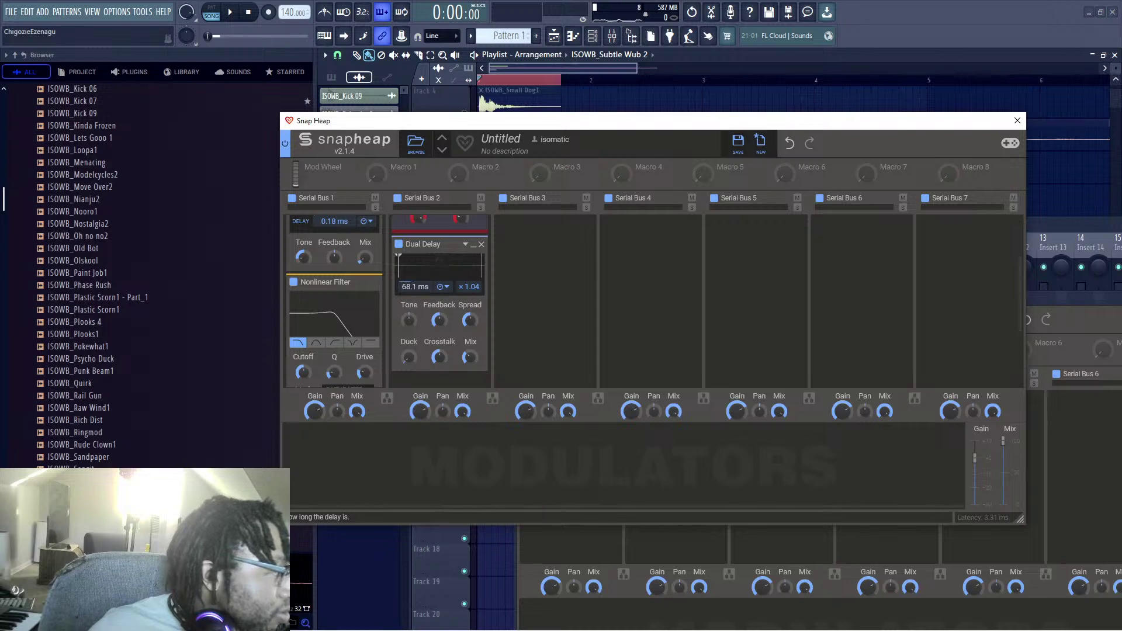
mouse_move(472, 287)
left_mouse_down()
mouse_move(472, 310)
mouse_move(475, 291)
left_mouse_up()
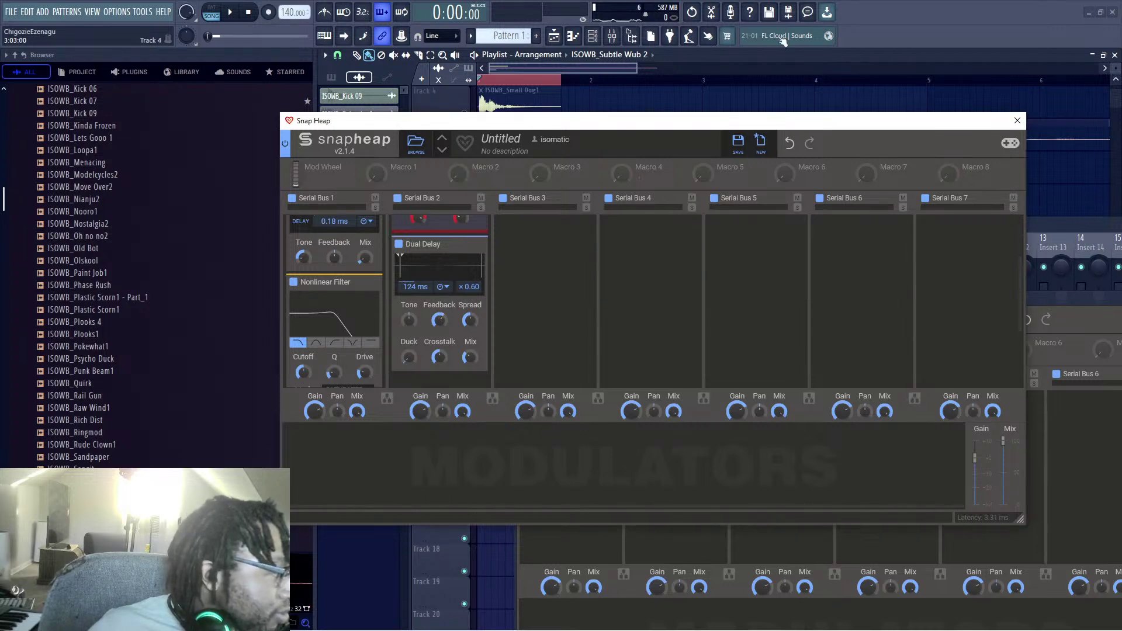
key("space")
key("space")
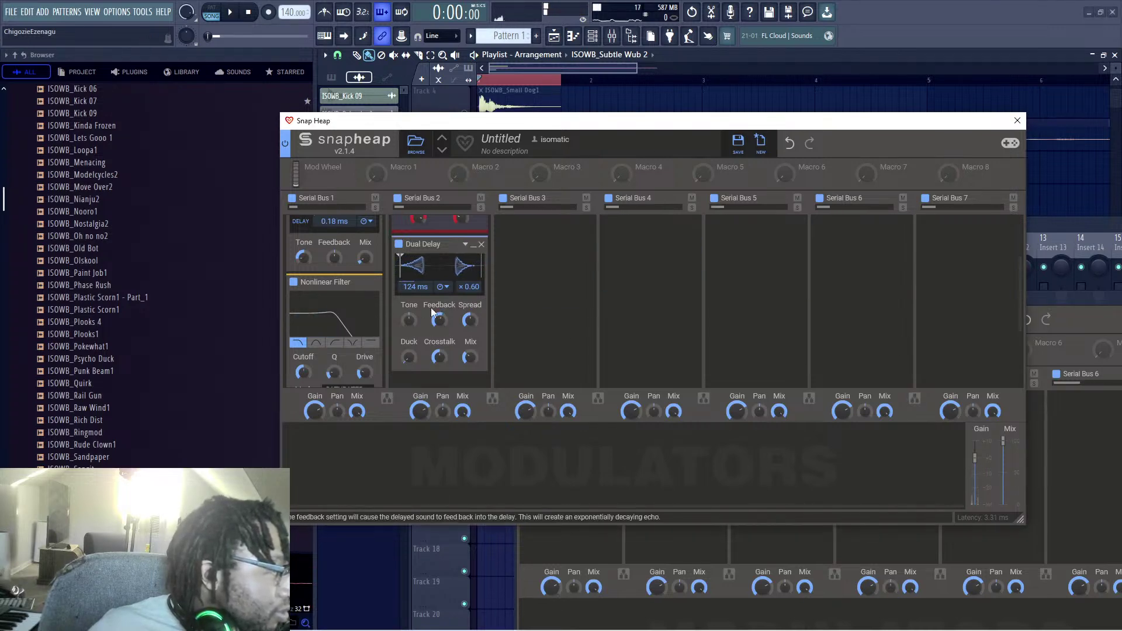
Step: Set the Dual Delay's time to 106 ms, raise its Duck amount, and audition the loop repeatedly
left_click_drag(416, 287, 415, 298)
left_click(999, 5)
key("space")
key("space")
left_click(916, 5)
key("space")
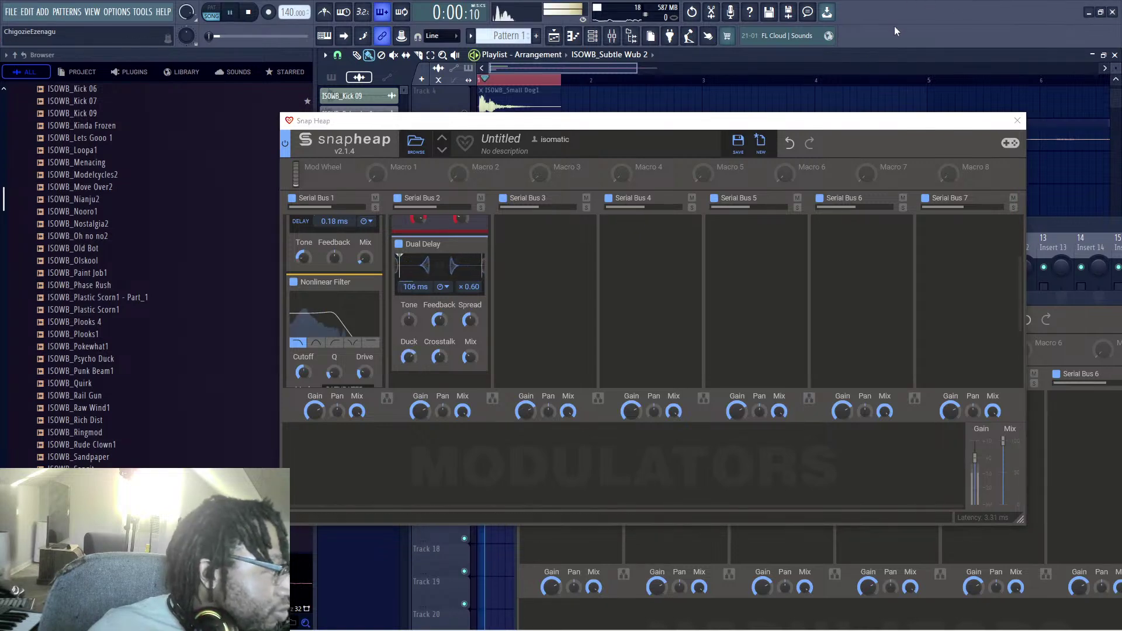
key("space")
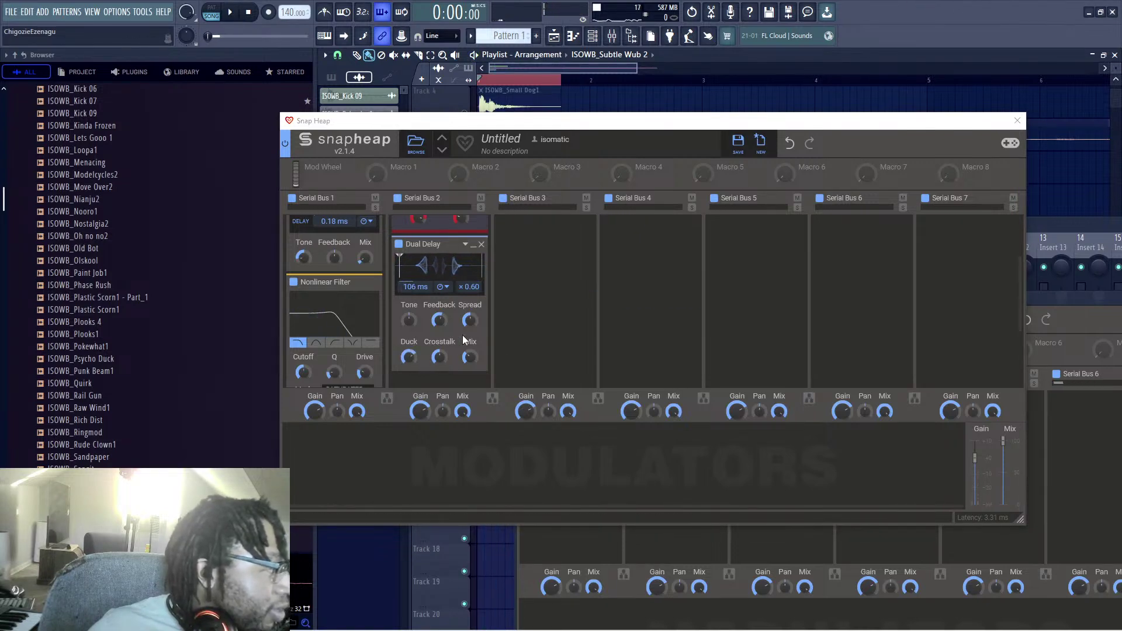
key("space")
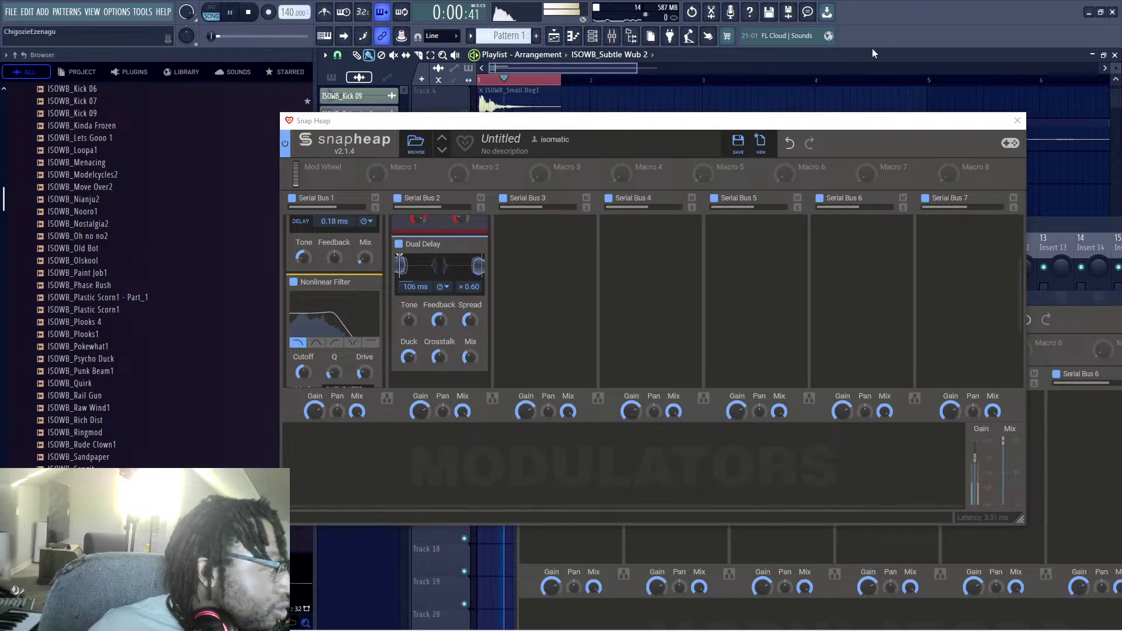
key("space")
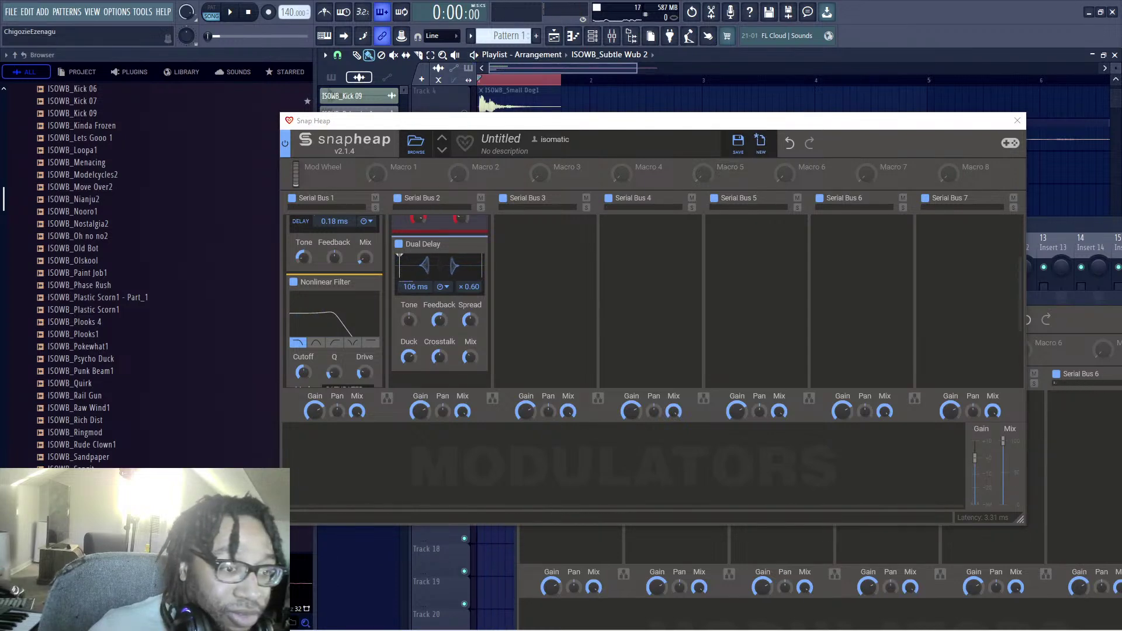
key("space")
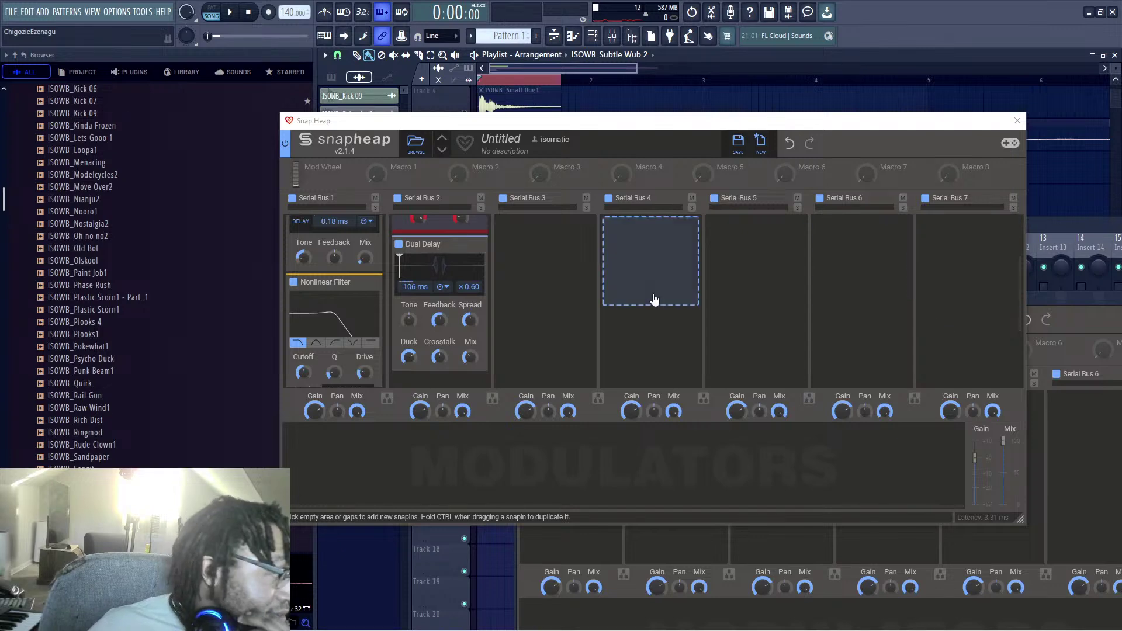
key("space")
scroll(444, 337, "down", 1)
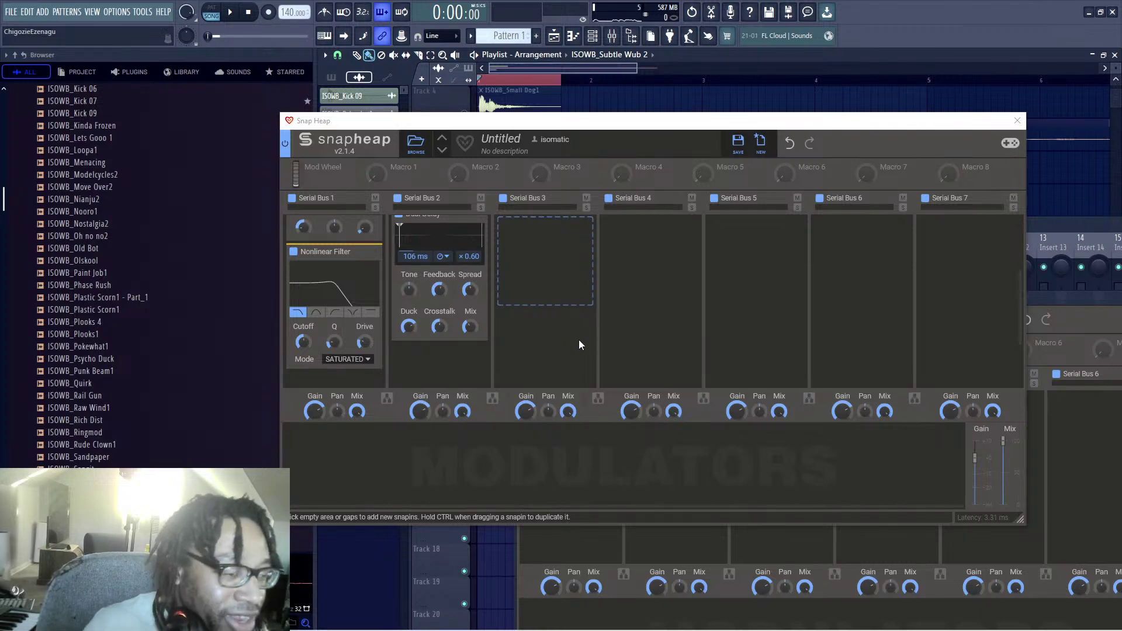
scroll(520, 356, "down", 1)
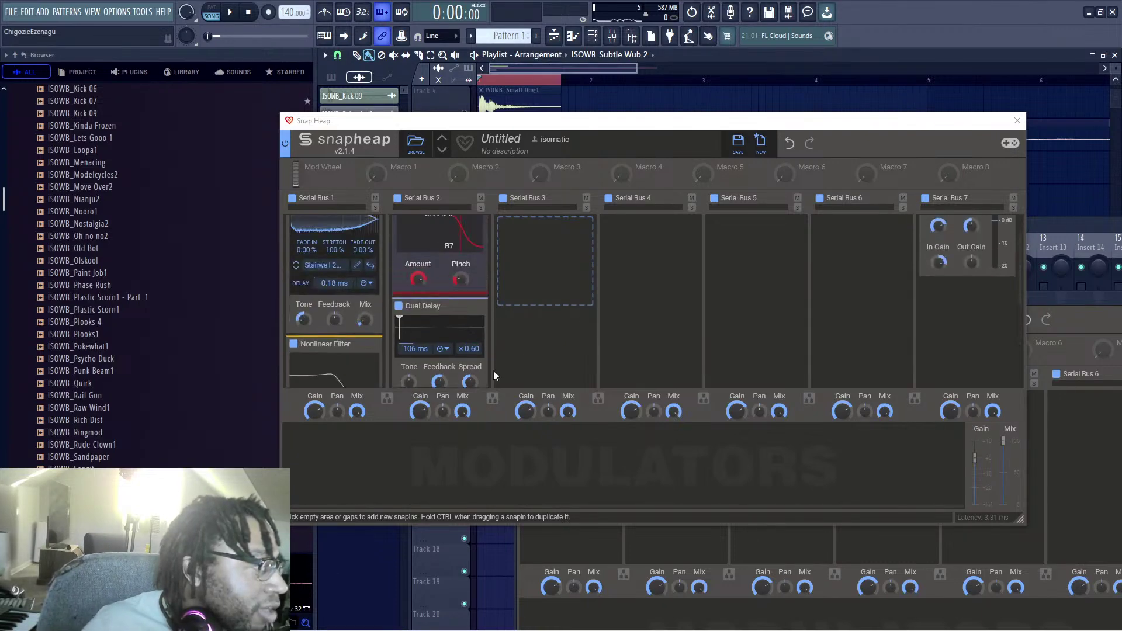
left_click(457, 351)
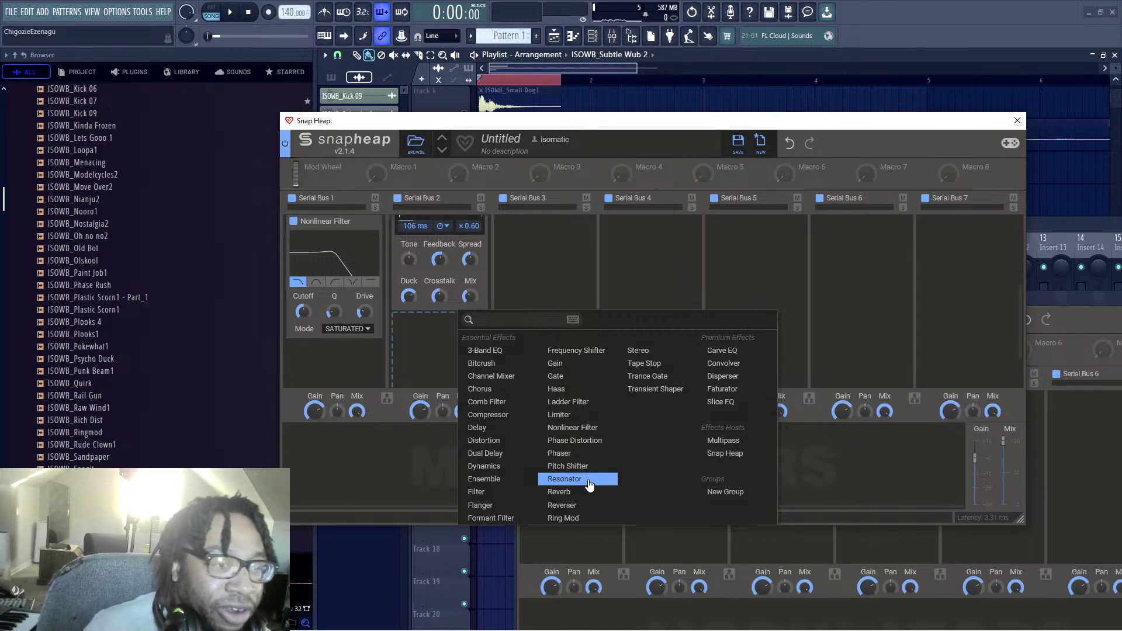
left_click(425, 339)
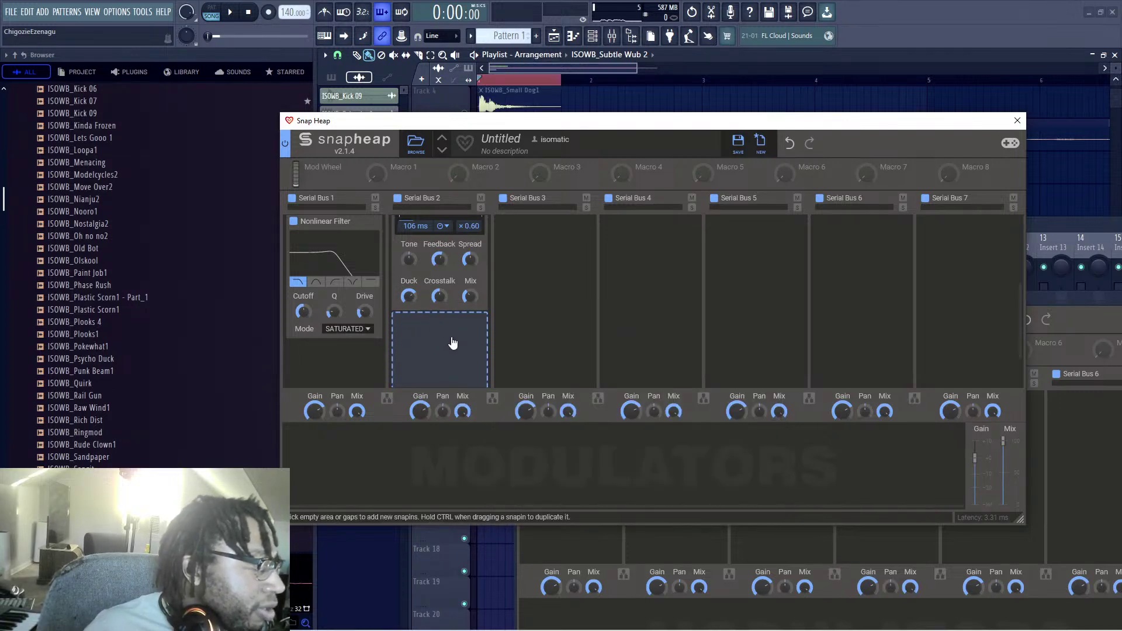
scroll(453, 342, "down", 3)
scroll(453, 345, "up", 1)
scroll(454, 350, "up", 1)
scroll(478, 352, "up", 2)
scroll(478, 372, "down", 2)
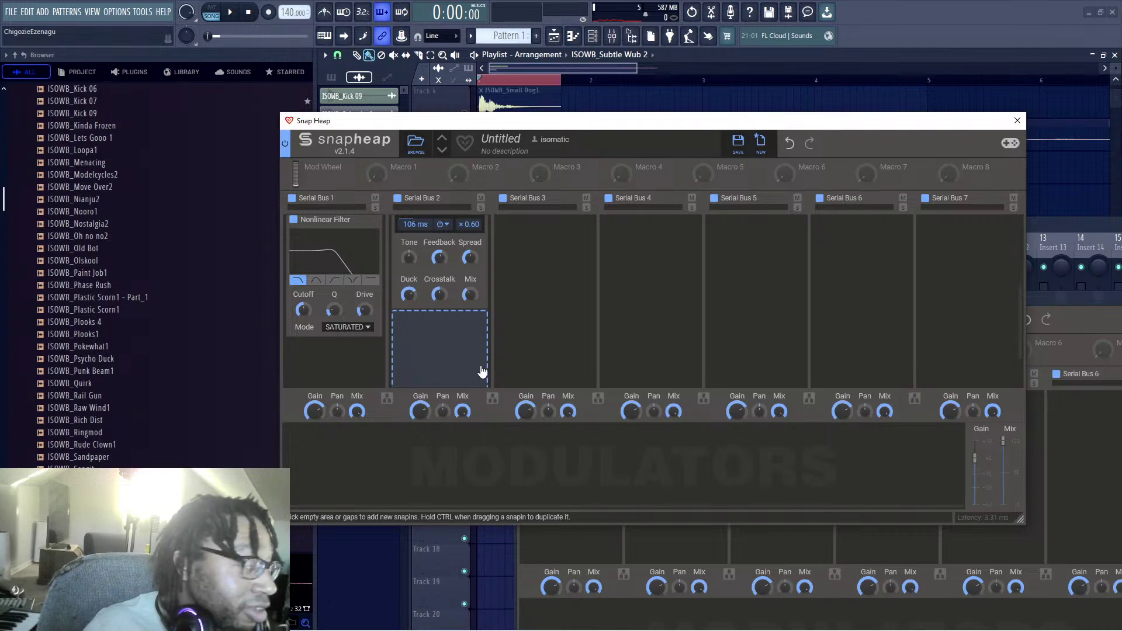
scroll(461, 354, "down", 2)
Step: Add a Faturator below the Dual Delay in Serial Bus 2
left_click(458, 310)
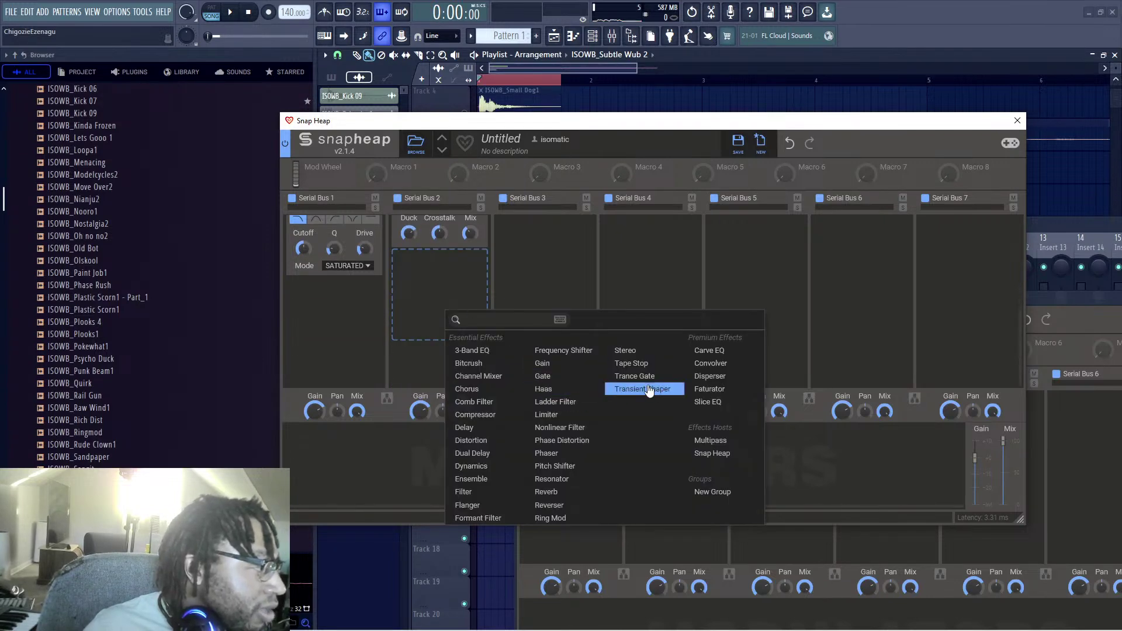
left_click(539, 282)
left_click(456, 279)
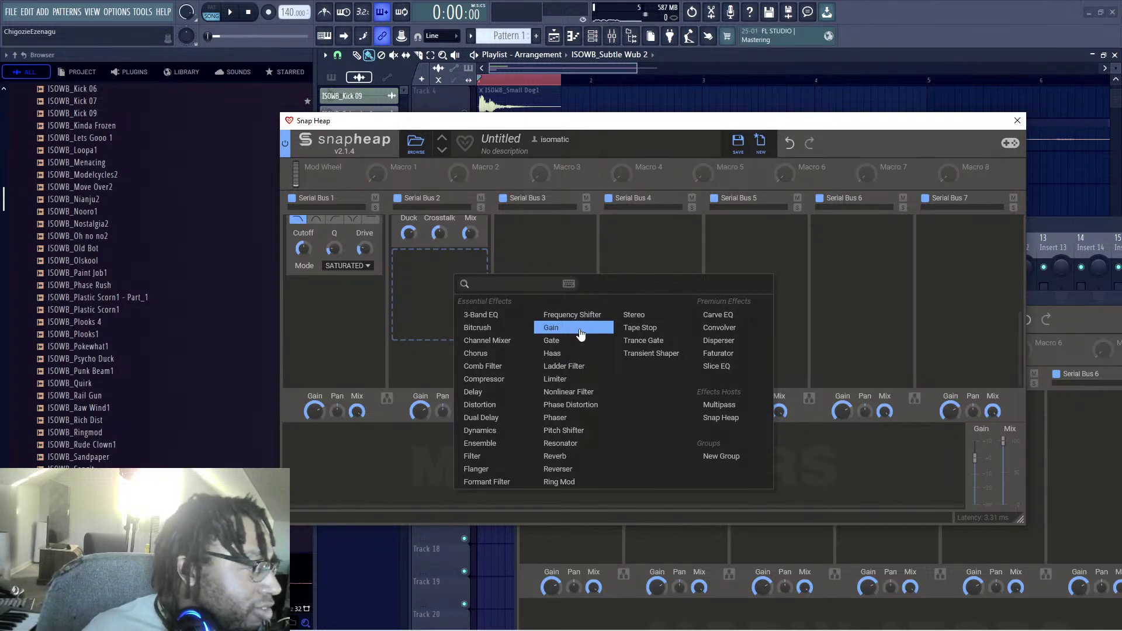
left_click(731, 354)
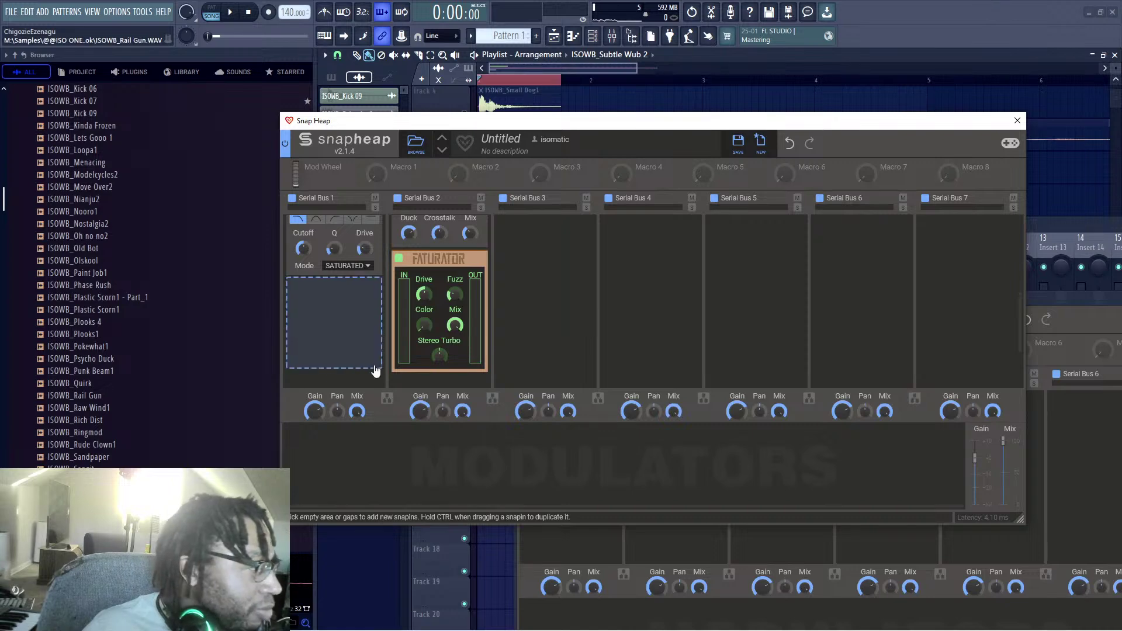
Step: Audition the loop while trying different Faturator Mix amounts, and bring the Mix down to its minimum
left_click(929, 21)
key("space")
key("space")
left_click_drag(454, 294, 453, 300)
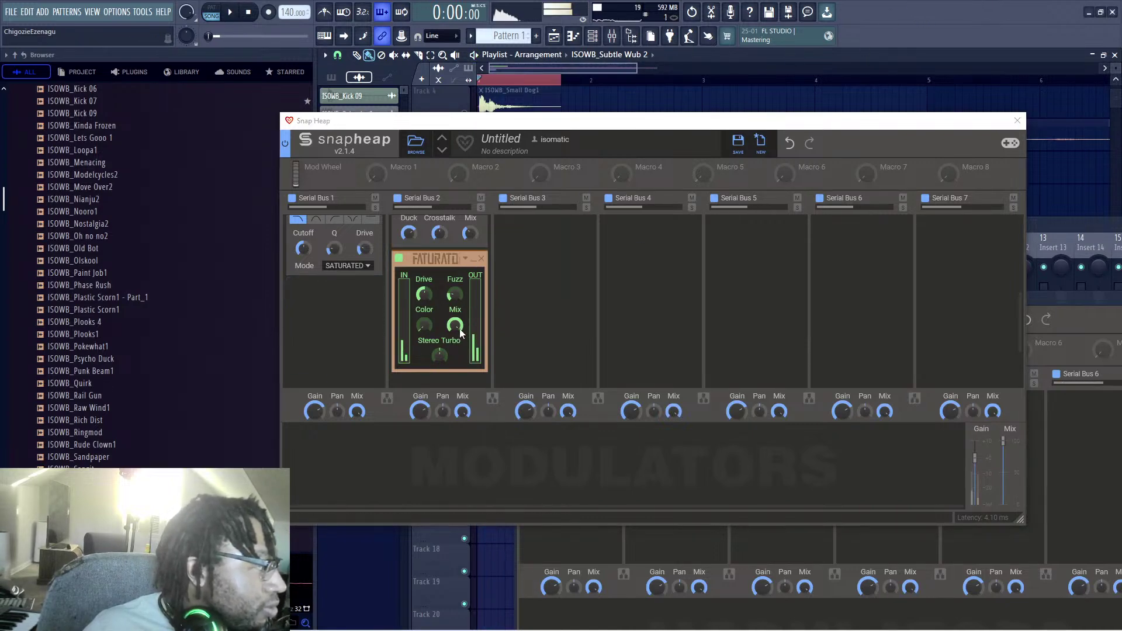
key("space")
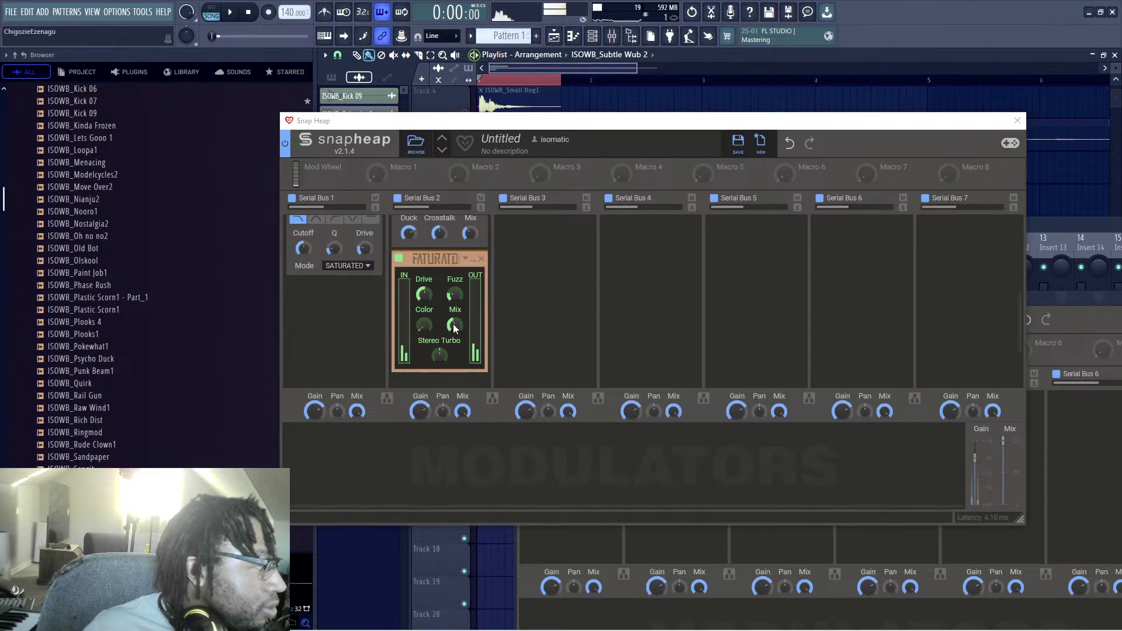
key("space")
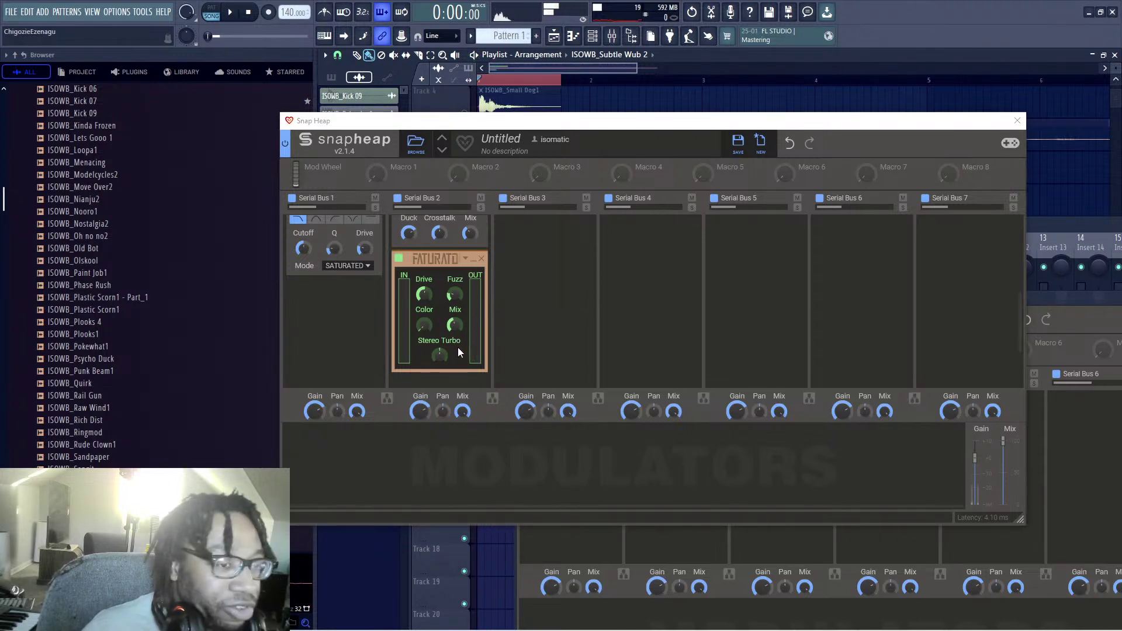
left_click_drag(456, 325, 457, 308)
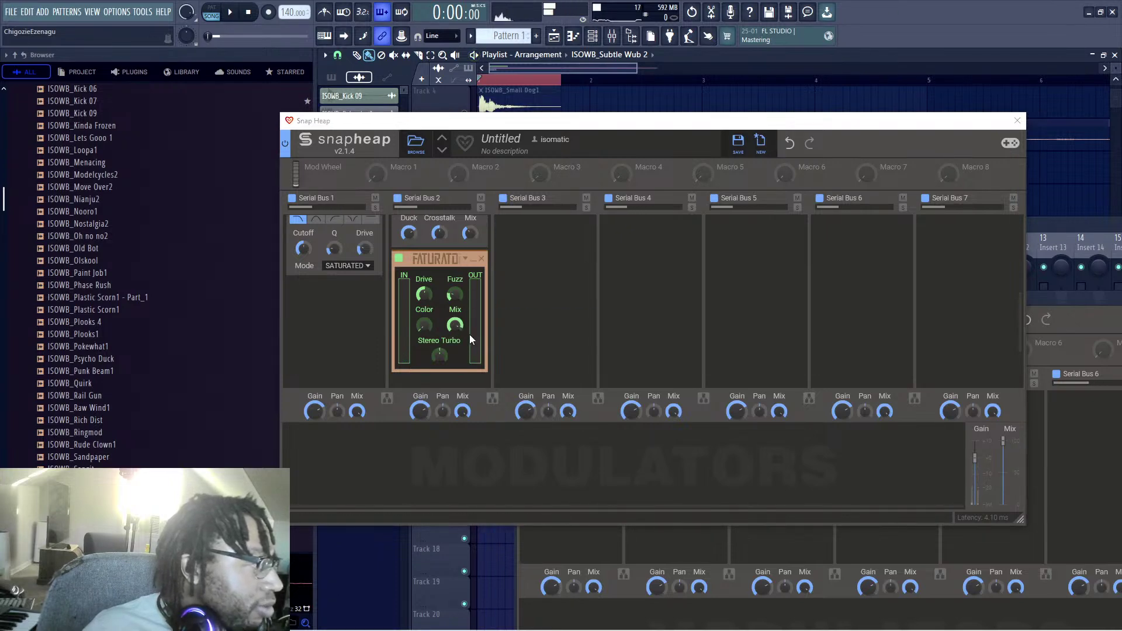
left_click_drag(452, 327, 452, 385)
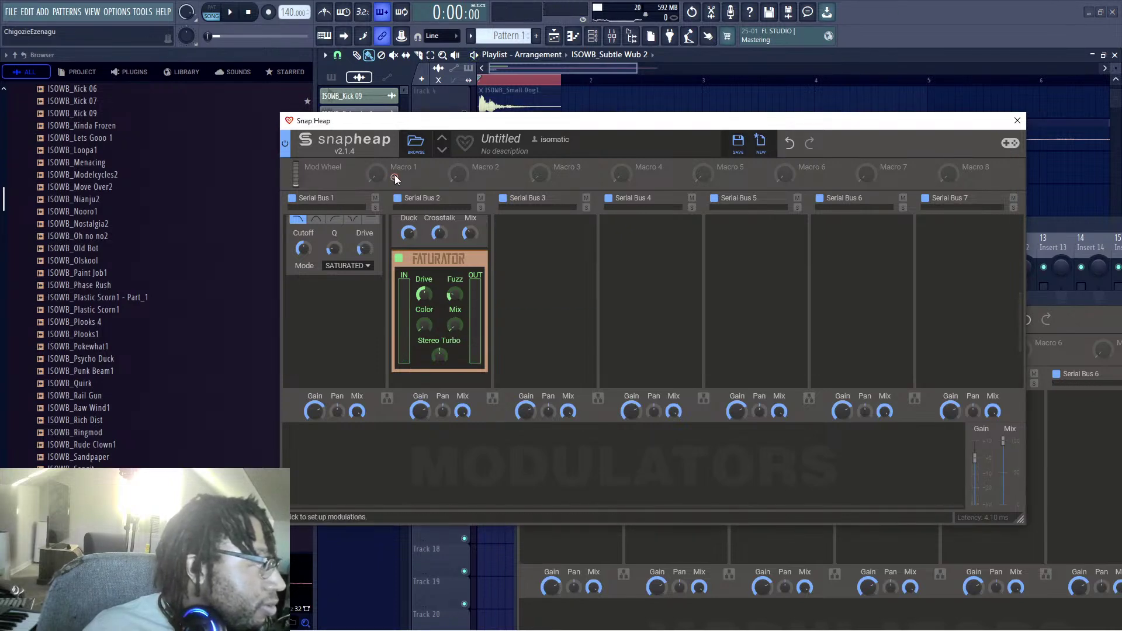
Step: Assign Macro 1 to modulate the Faturator's Mix
left_click(393, 178)
left_click(456, 336)
left_click(524, 317)
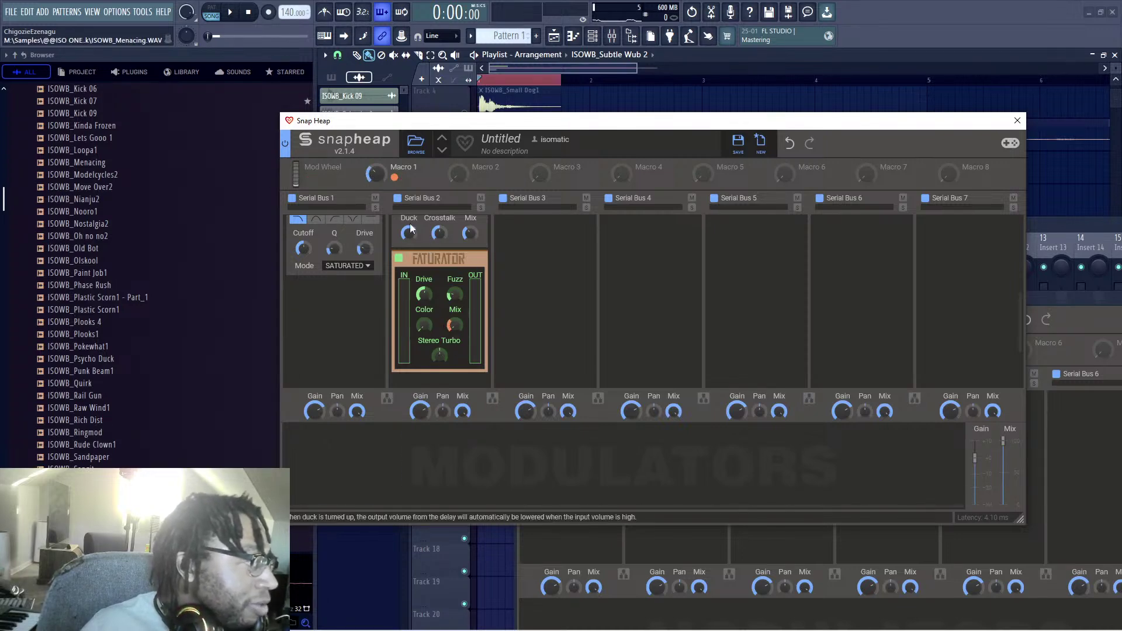
Step: Open the list of available effects for the empty slot in Serial Bus 3
scroll(566, 259, "up", 2)
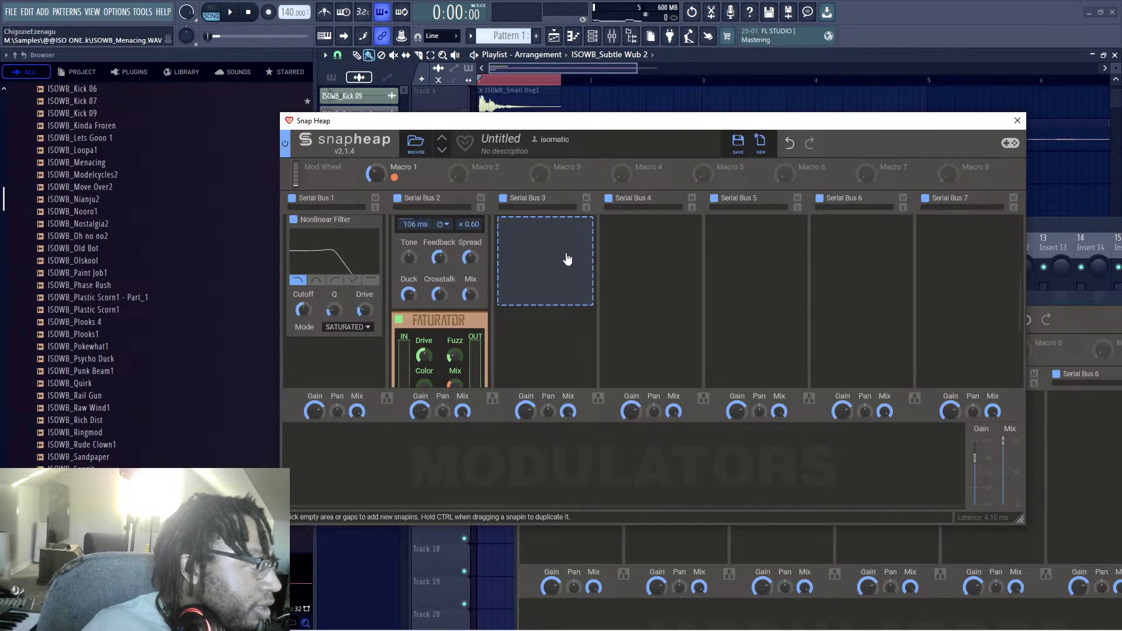
left_click(567, 259)
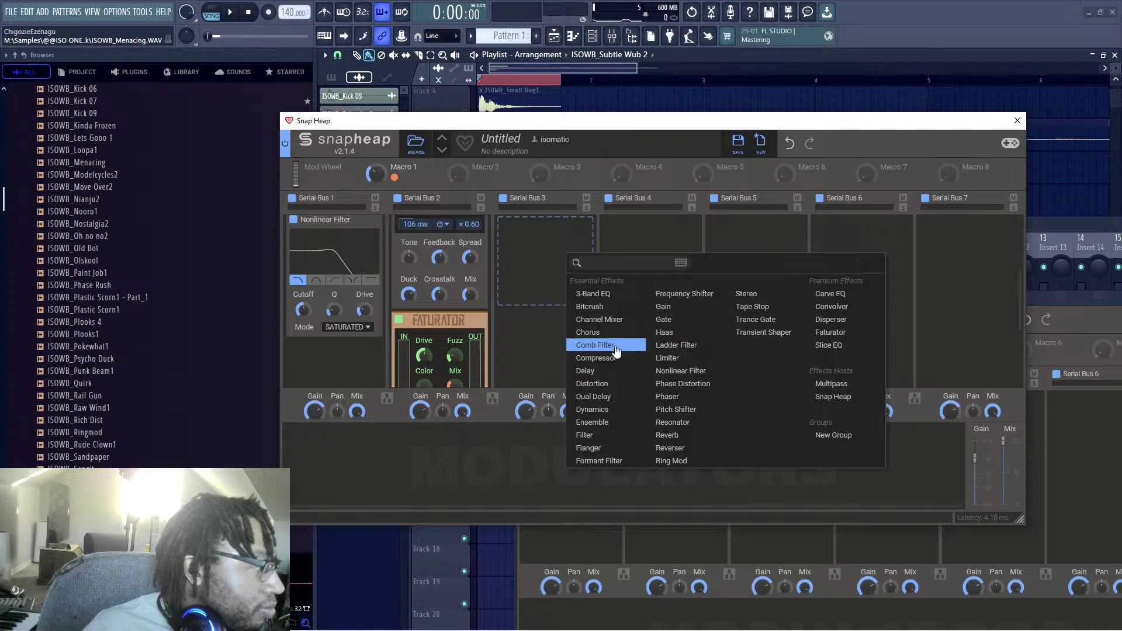
Step: Add a Chorus to Serial Bus 3 and assign Macro 1 to its Rate, Delay and Spread
left_click(614, 333)
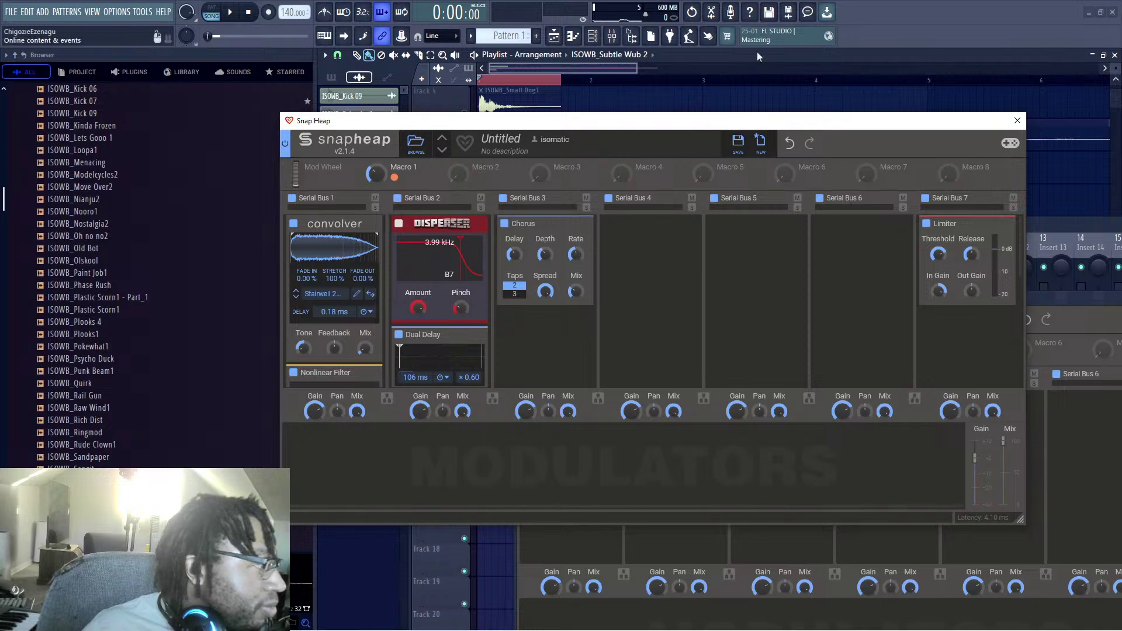
left_click_drag(396, 182, 577, 260)
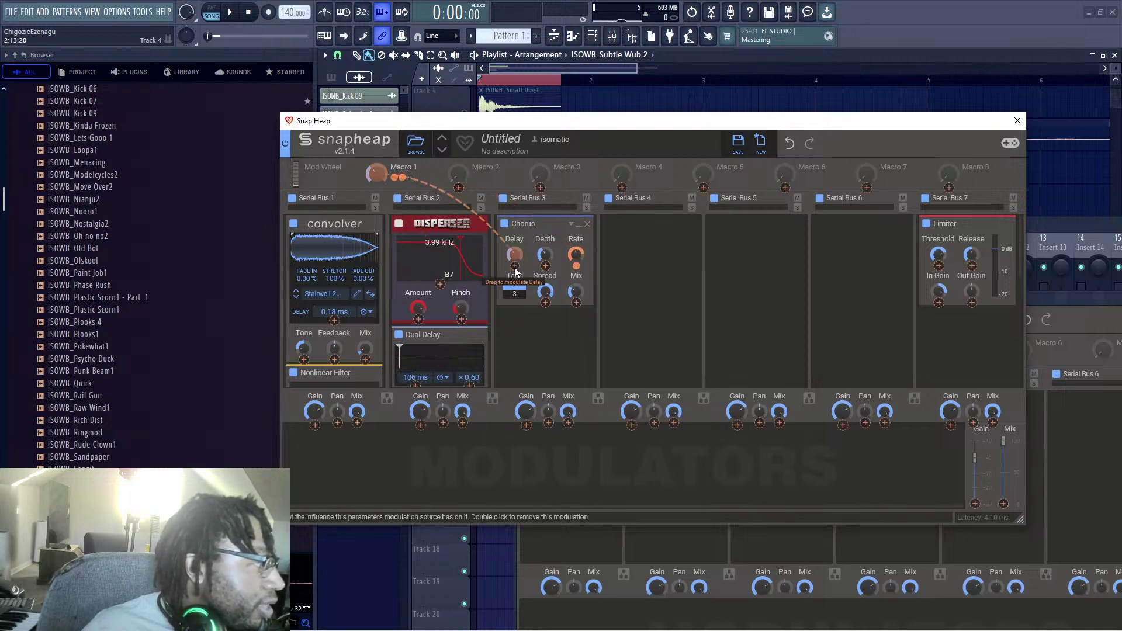
left_click_drag(518, 272, 545, 291)
Step: Raise Macro 1 to its maximum during playback and check the Faturator in Serial Bus 2
key("space")
left_click_drag(378, 173, 378, 117)
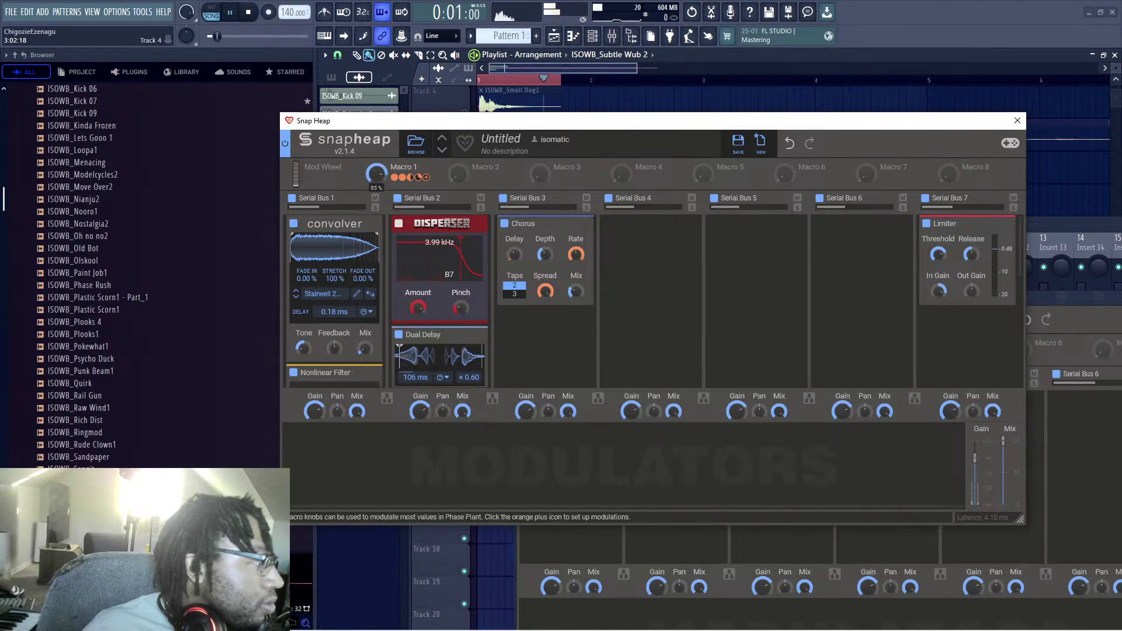
scroll(513, 373, "down", 3)
scroll(467, 316, "down", 3)
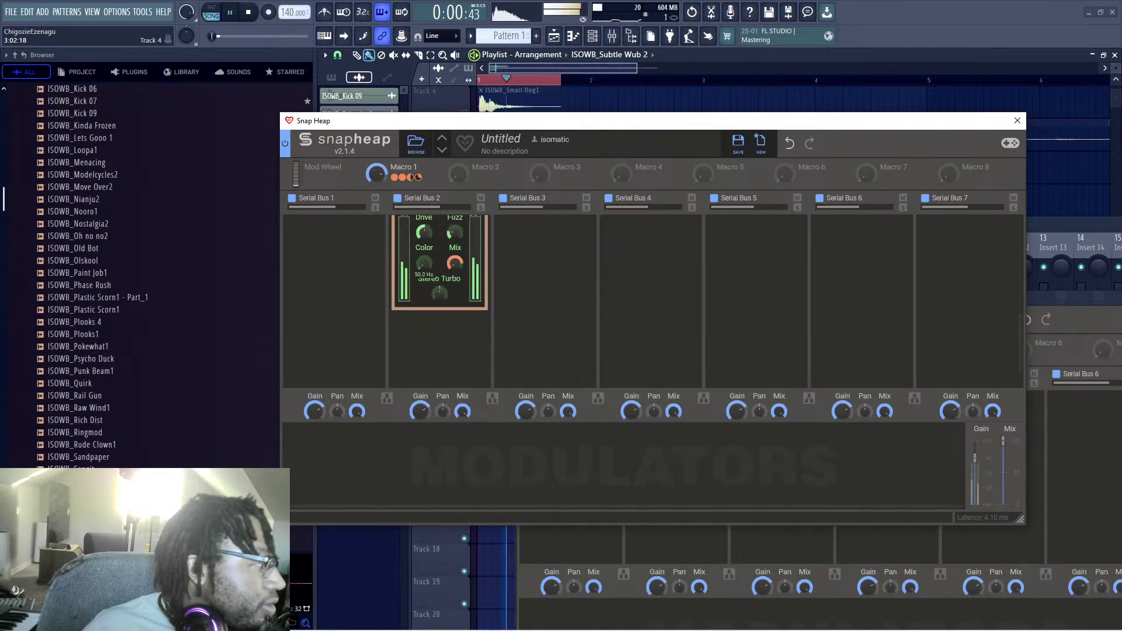
scroll(427, 247, "up", 3)
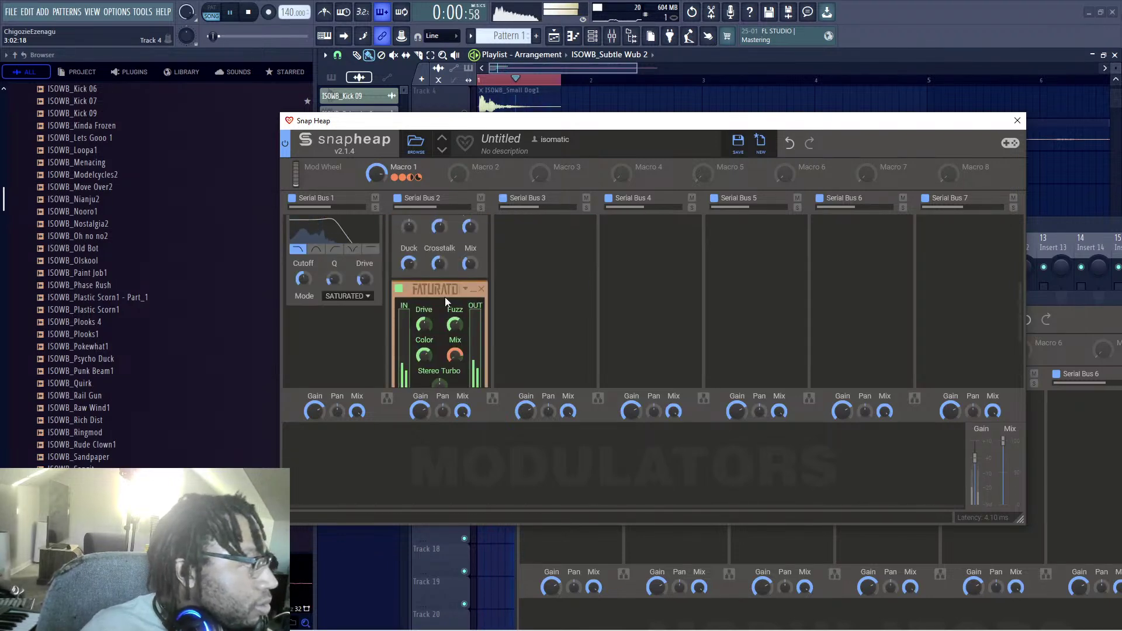
left_click(994, 6)
key("space")
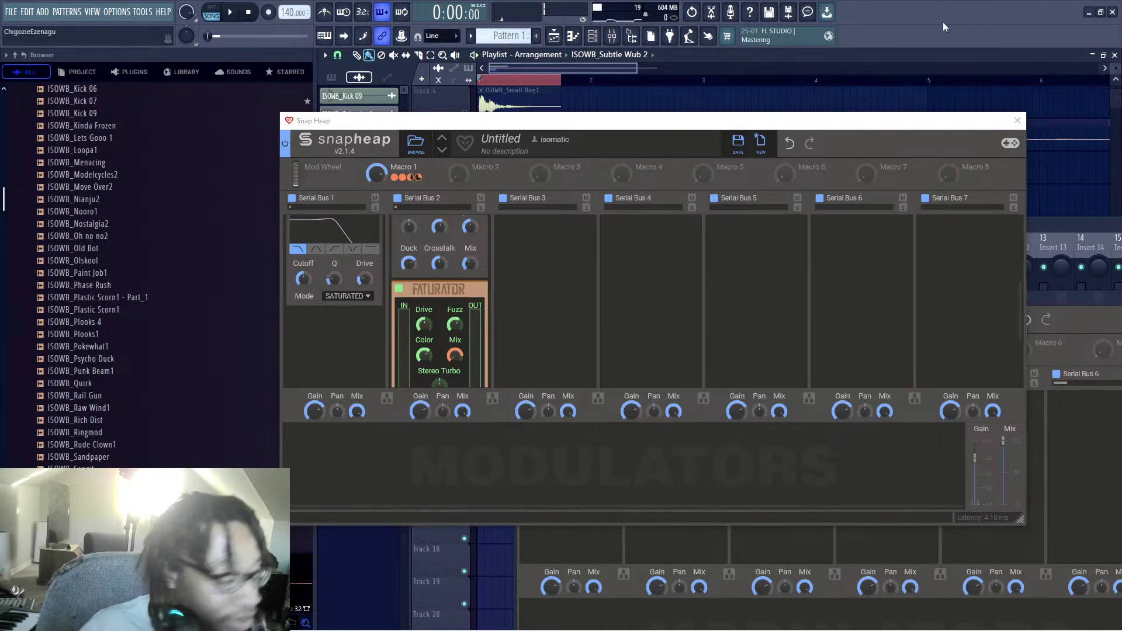
Step: Audition the loop while sweeping Macro 1 between its minimum and maximum
key("space")
key("space")
left_click_drag(375, 177, 376, 257)
key("space")
left_click_drag(376, 175, 376, 117)
left_click_drag(376, 174, 376, 246)
left_click(1040, 5)
left_click_drag(376, 174, 375, 153)
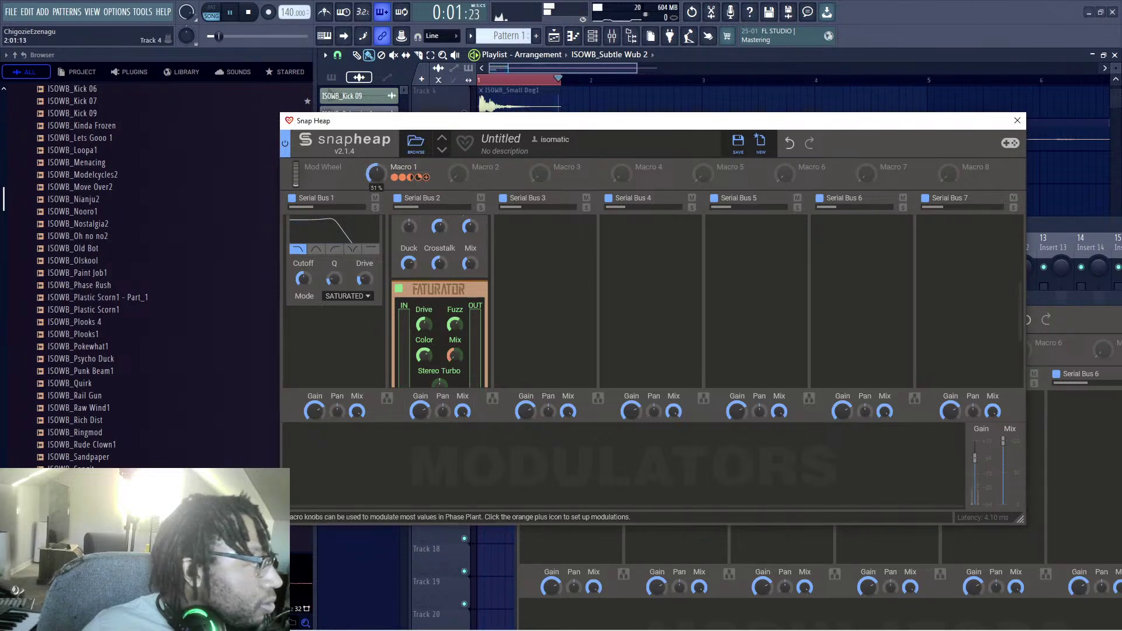
left_click(851, 28)
key("space")
left_click(375, 177)
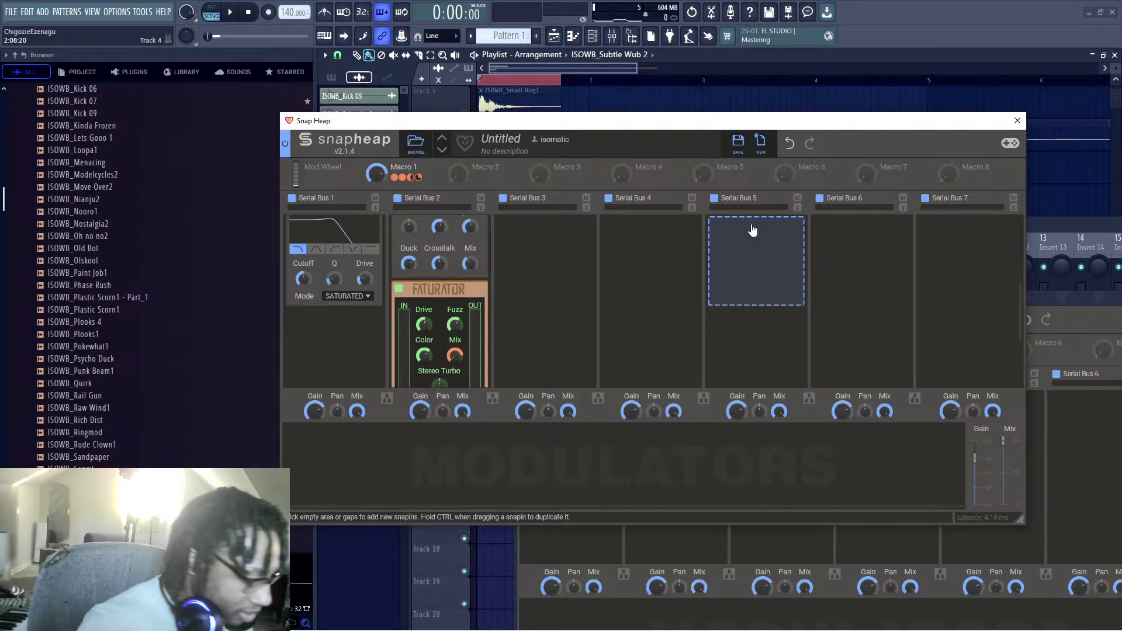
left_click_drag(599, 120, 602, 114)
mouse_move(1003, 627)
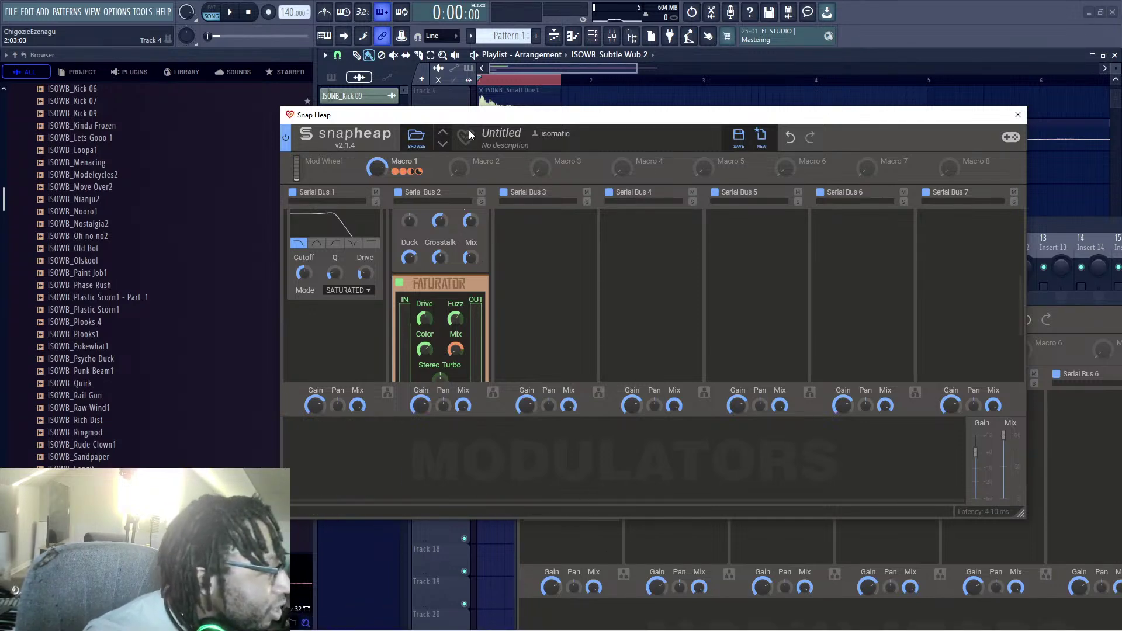
left_click_drag(479, 119, 476, 112)
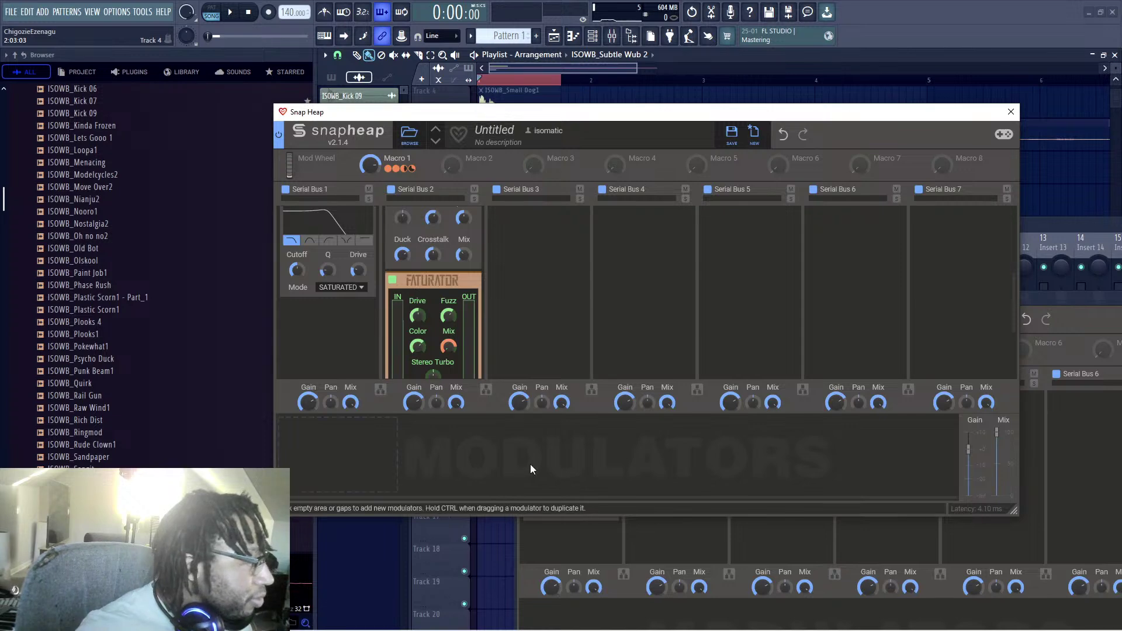
left_click_drag(499, 124, 486, 109)
key("space")
key("space")
Step: Name Macro 1 Timbre and replace that label with Crunch
double_click(395, 140)
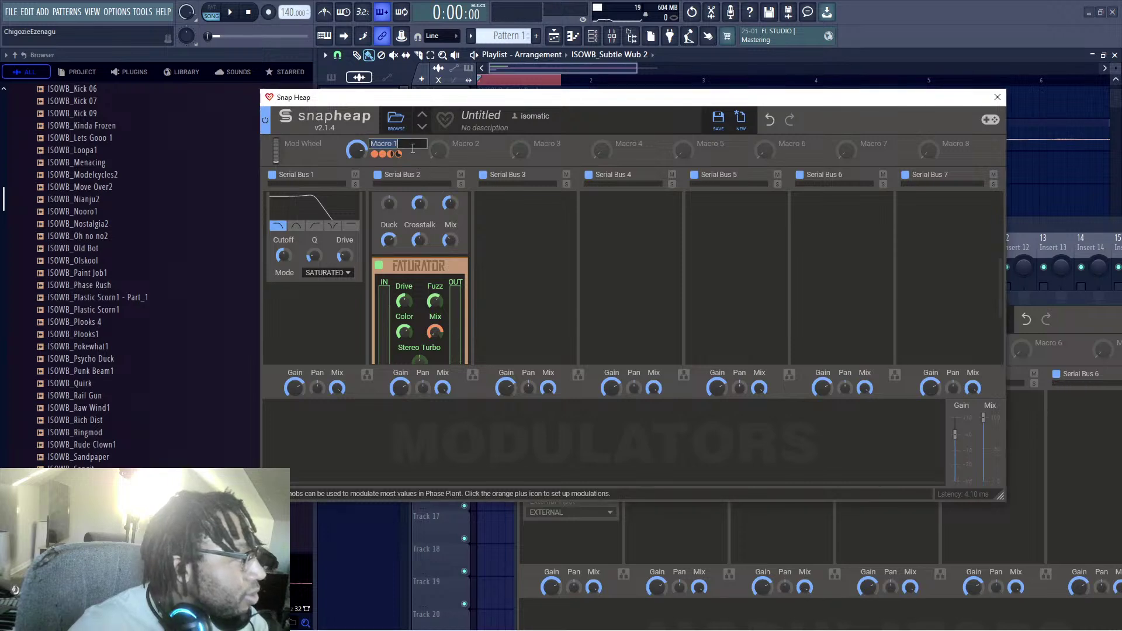
type("Timbre")
key("Return")
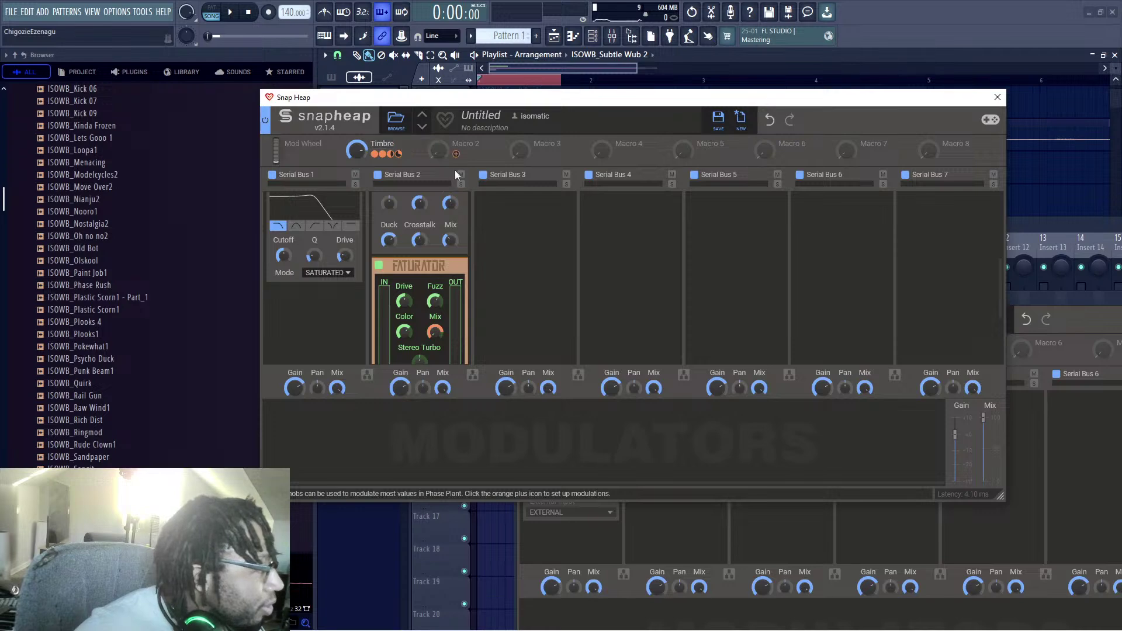
double_click(397, 143)
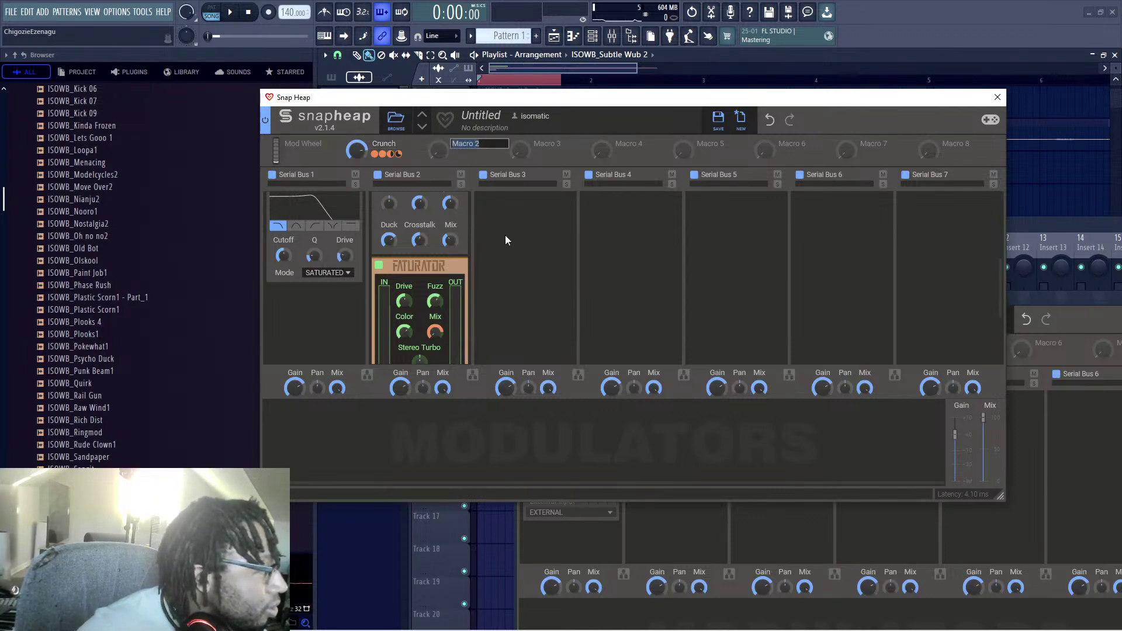
Step: Add a Resonator beneath the Chorus in Serial Bus 3, using the square-wave mode and a reduced mix
scroll(494, 280, "down", 3)
scroll(494, 281, "up", 3)
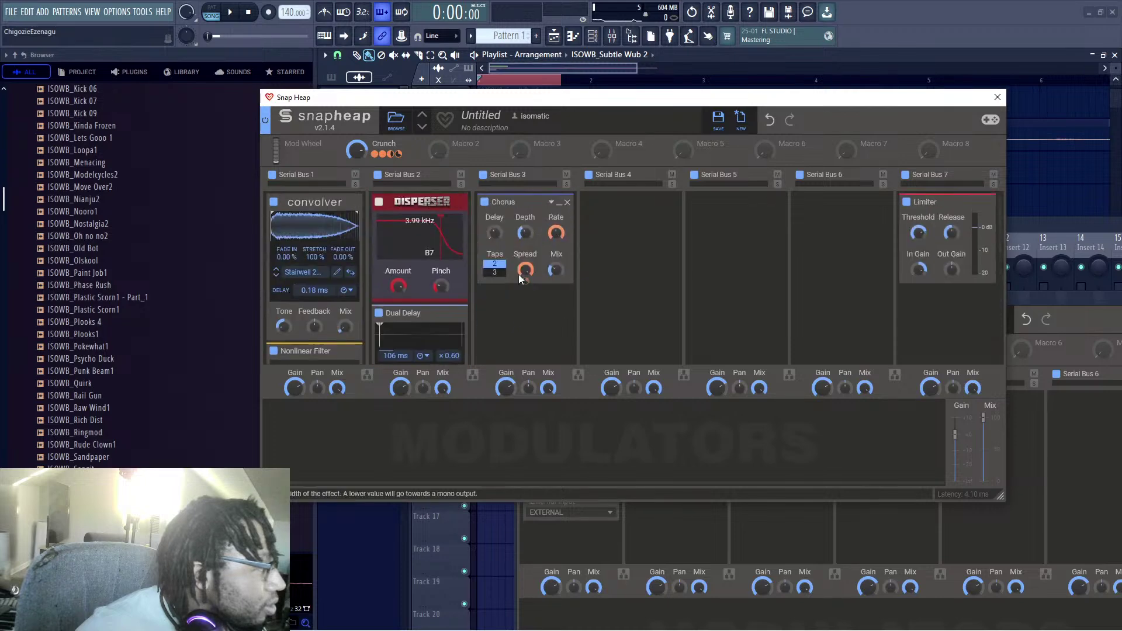
left_click(523, 318)
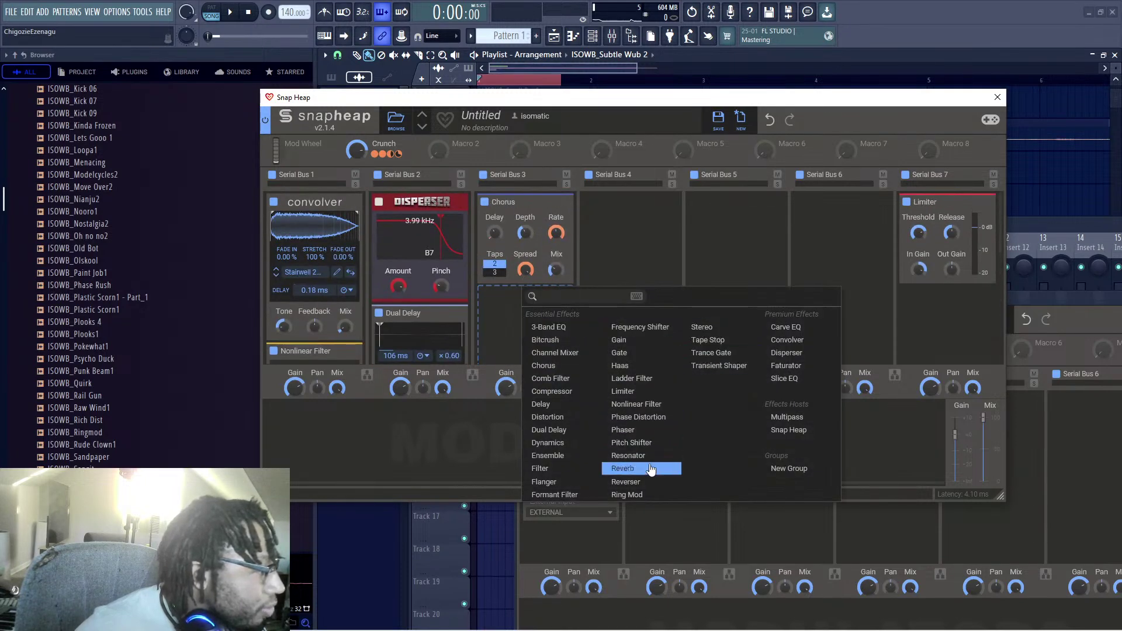
left_click(637, 456)
left_click(875, 26)
key("space")
key("space")
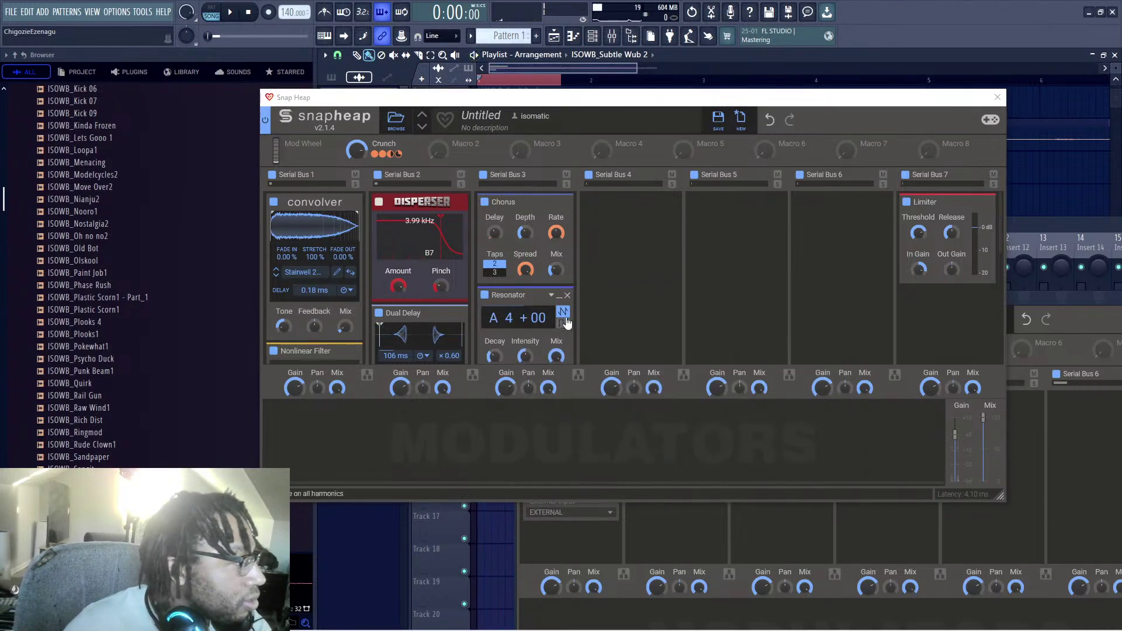
left_click(562, 323)
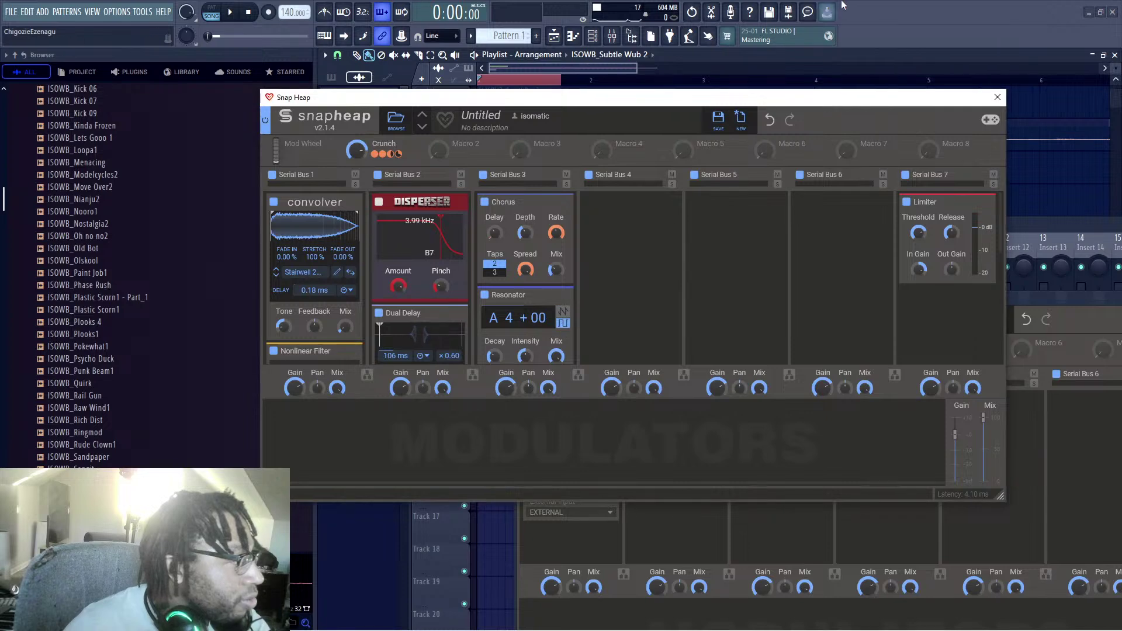
scroll(577, 310, "down", 1)
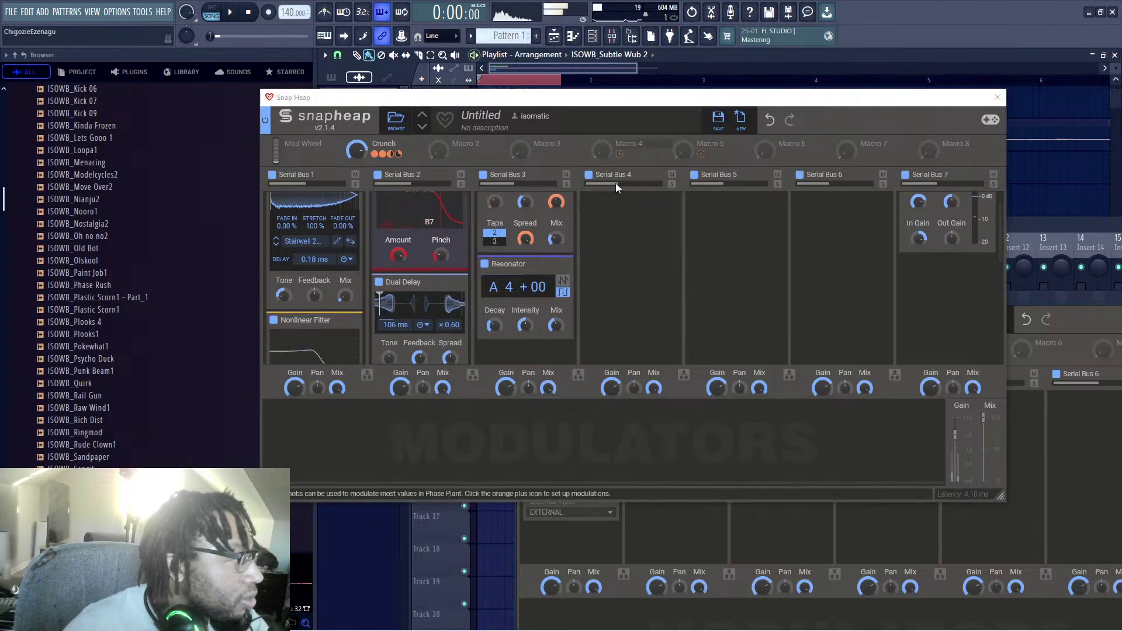
Step: Add an LFO modulator, assign it to the Resonator's pitch and preview the modulated sound
left_click(332, 448)
left_click(380, 408)
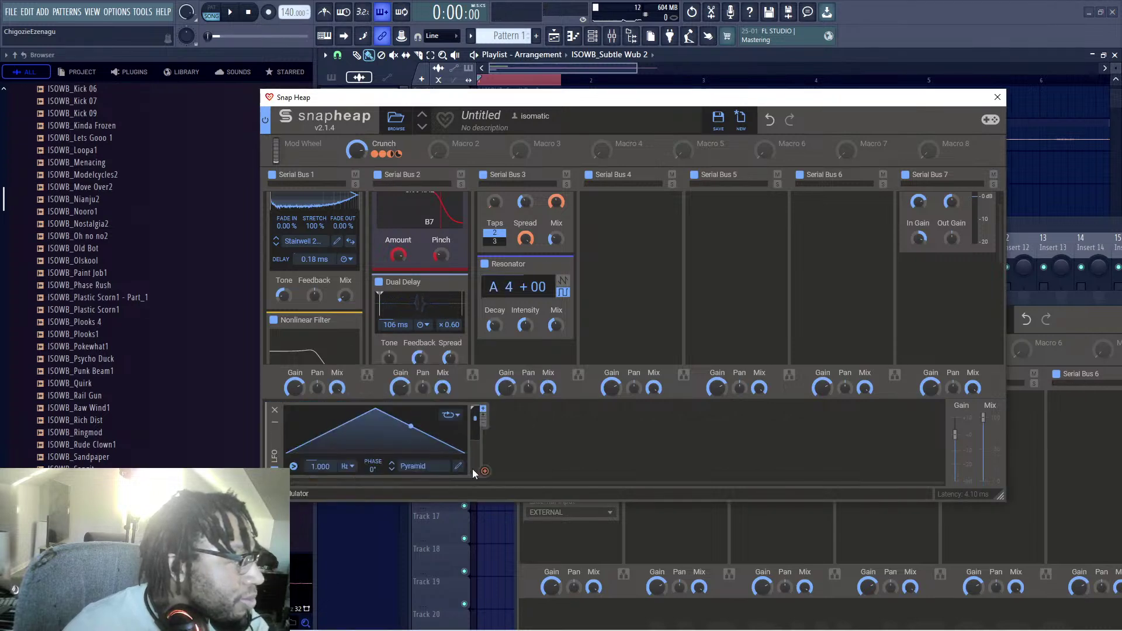
mouse_move(485, 471)
left_mouse_down()
mouse_move(539, 311)
mouse_move(518, 300)
left_mouse_up()
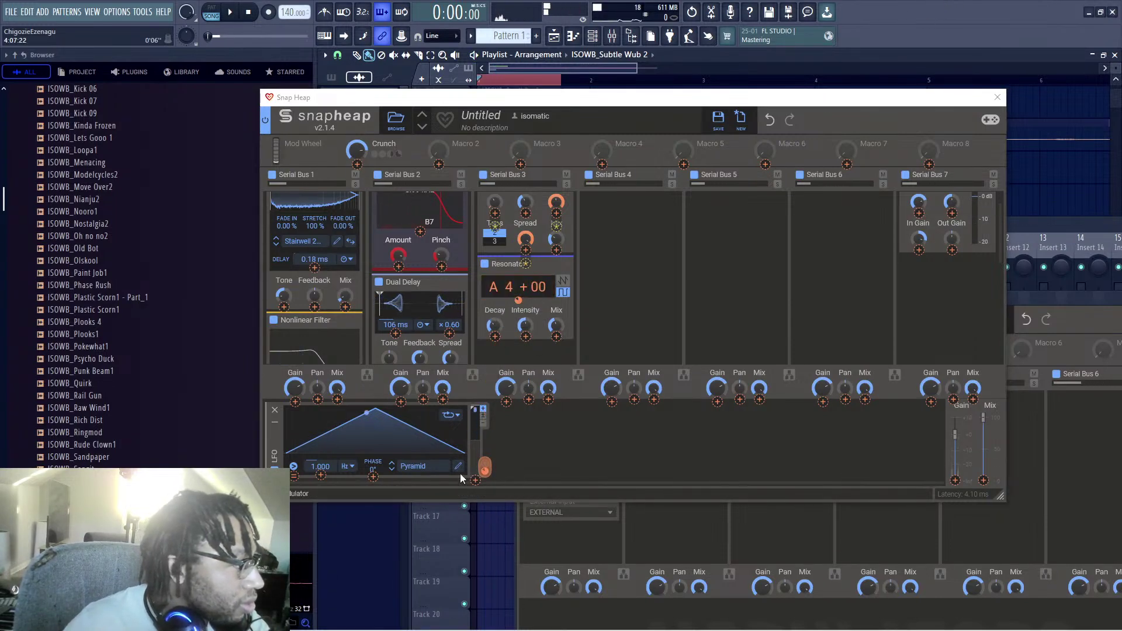
key("space")
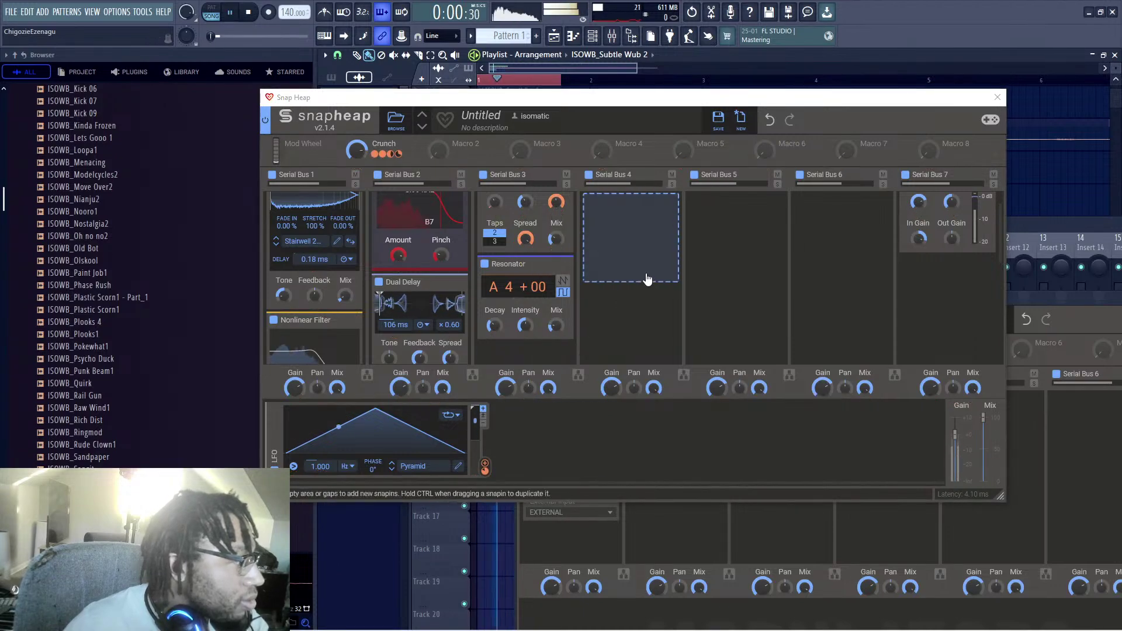
key("space")
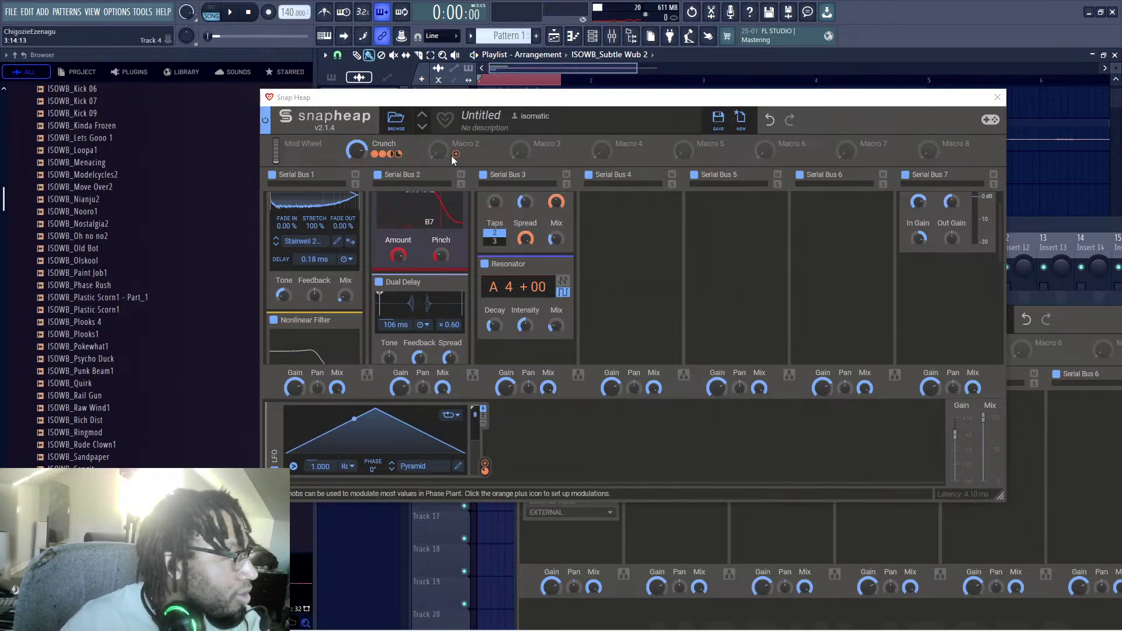
Step: Assign Macro 2 to the Resonator's Mix and sweep the macro up and back down during playback
left_click_drag(455, 153, 556, 335)
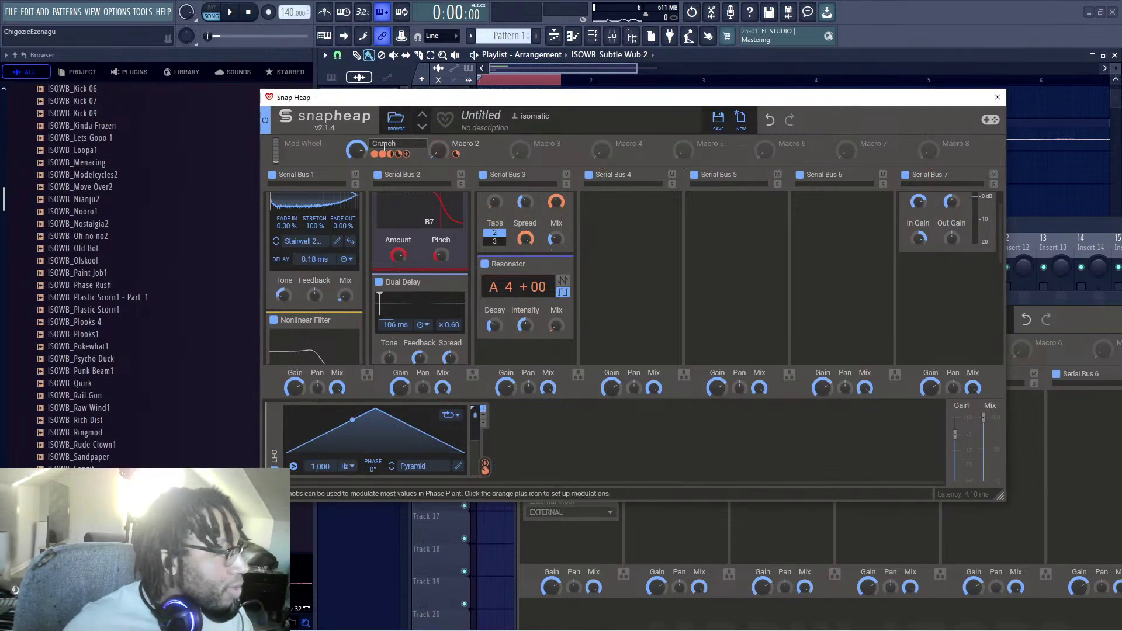
left_click_drag(443, 157, 442, 239)
key("space")
left_click_drag(441, 156, 441, 110)
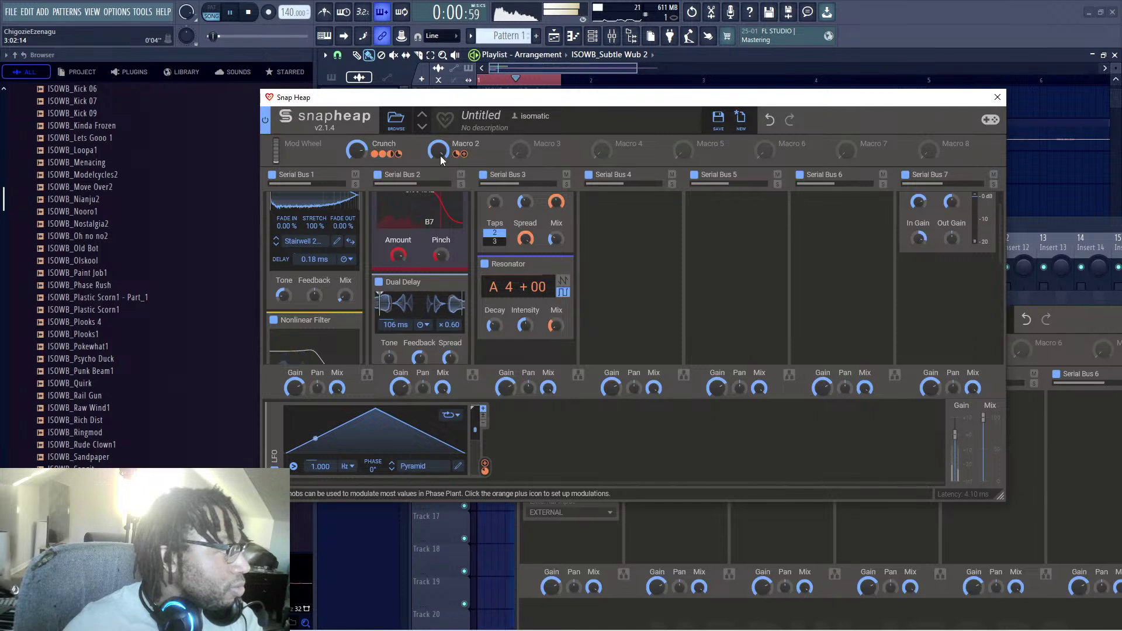
left_click_drag(440, 156, 440, 228)
Step: Rename Macro 2 to Whistle and stop playback
left_click(467, 143)
type("Whis")
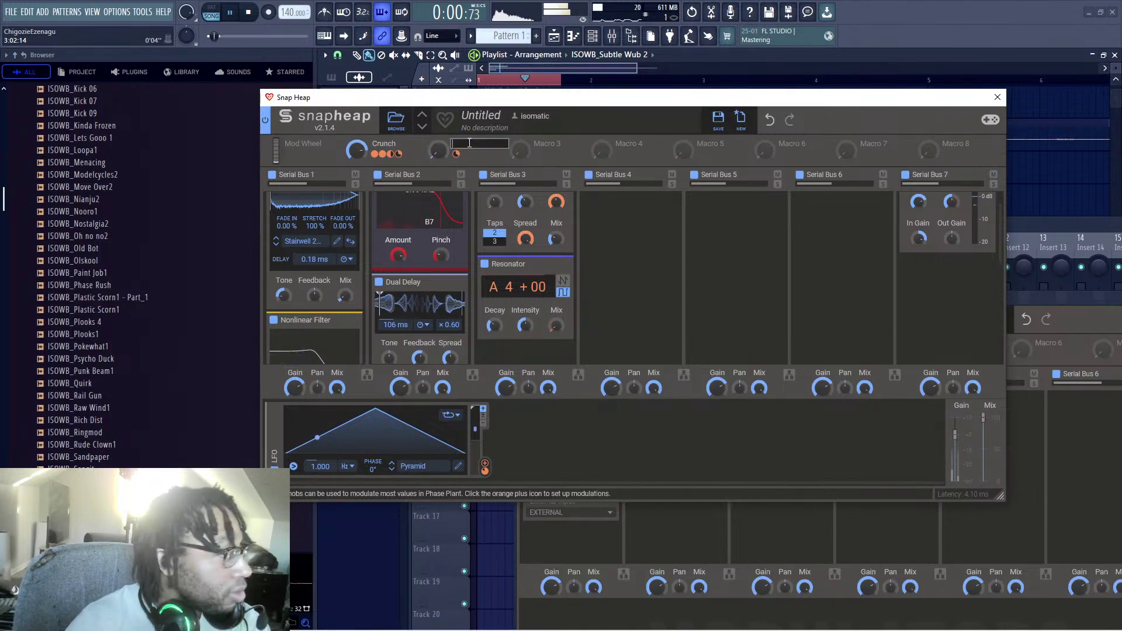
type("tle")
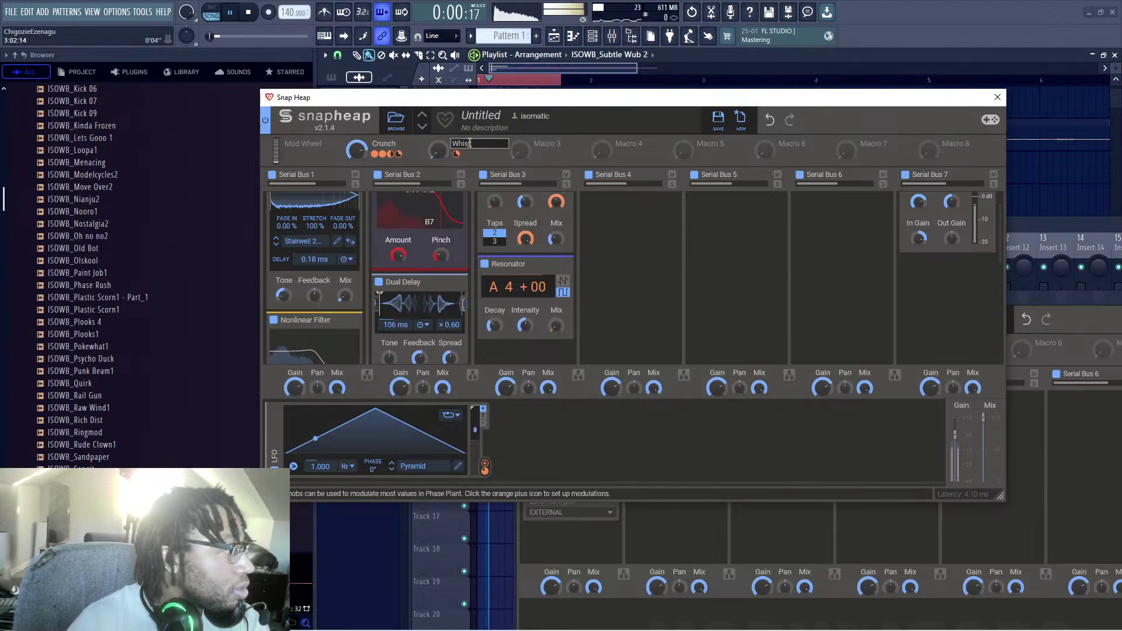
key("Return")
left_click(877, 3)
key("space")
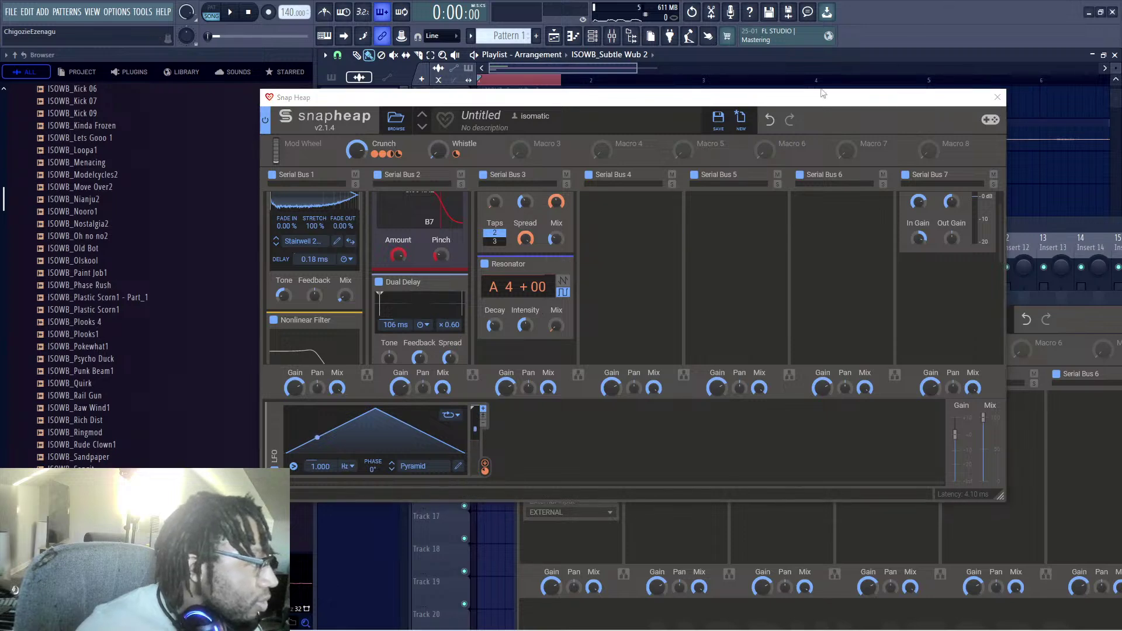
Step: Add a Ring Mod to Serial Bus 4 and set its modulator to Band-Pass Noise
scroll(635, 262, "up", 1)
left_click(649, 236)
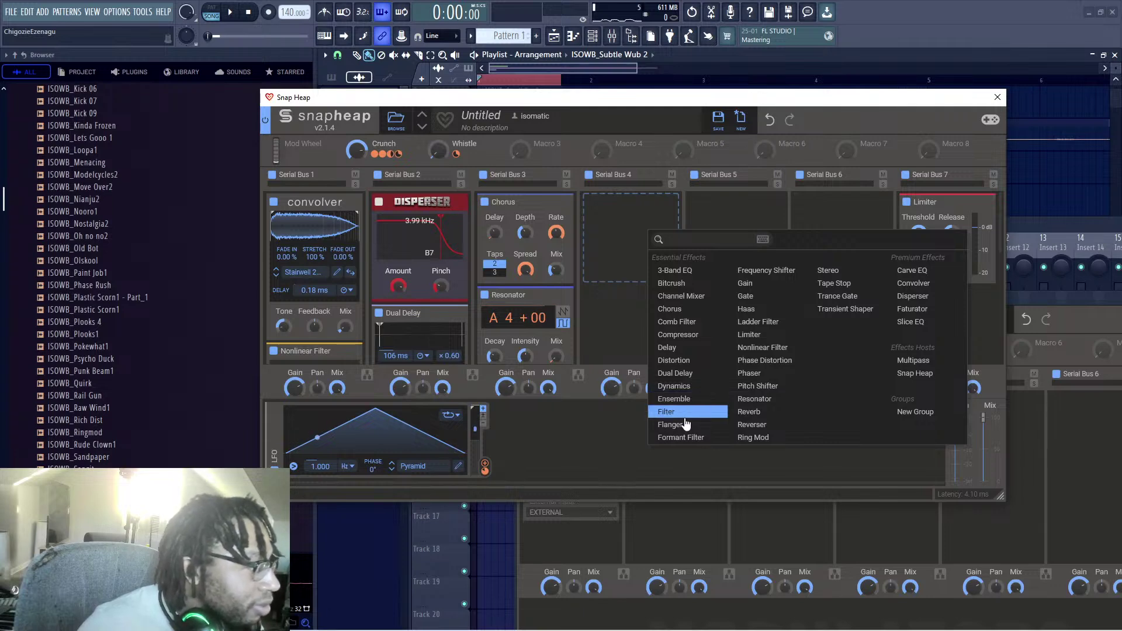
left_click(752, 437)
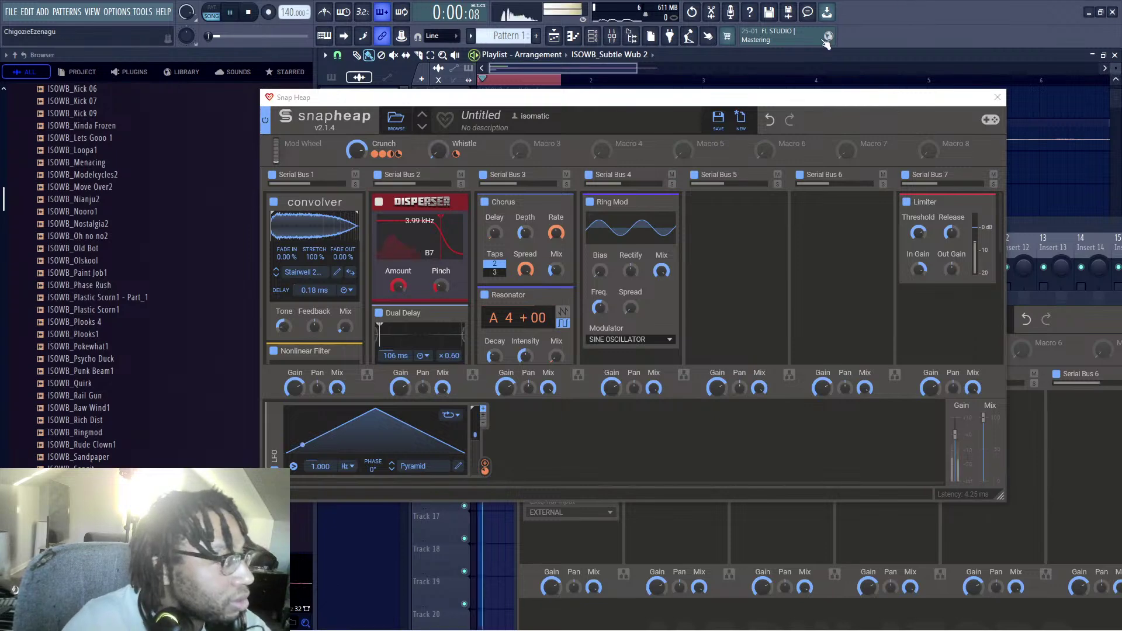
left_click(626, 340)
left_click(618, 362)
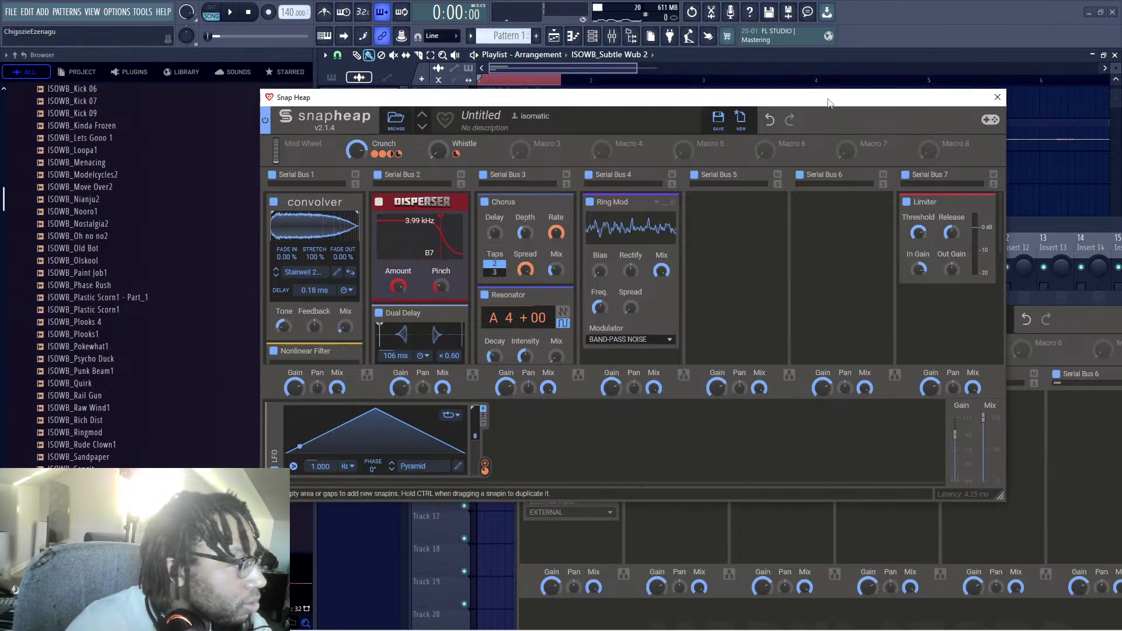
Step: Compare the Ring Mod at full and reduced Mix, leaving the Mix reduced, and preview the loop
left_click_drag(660, 270, 660, 245)
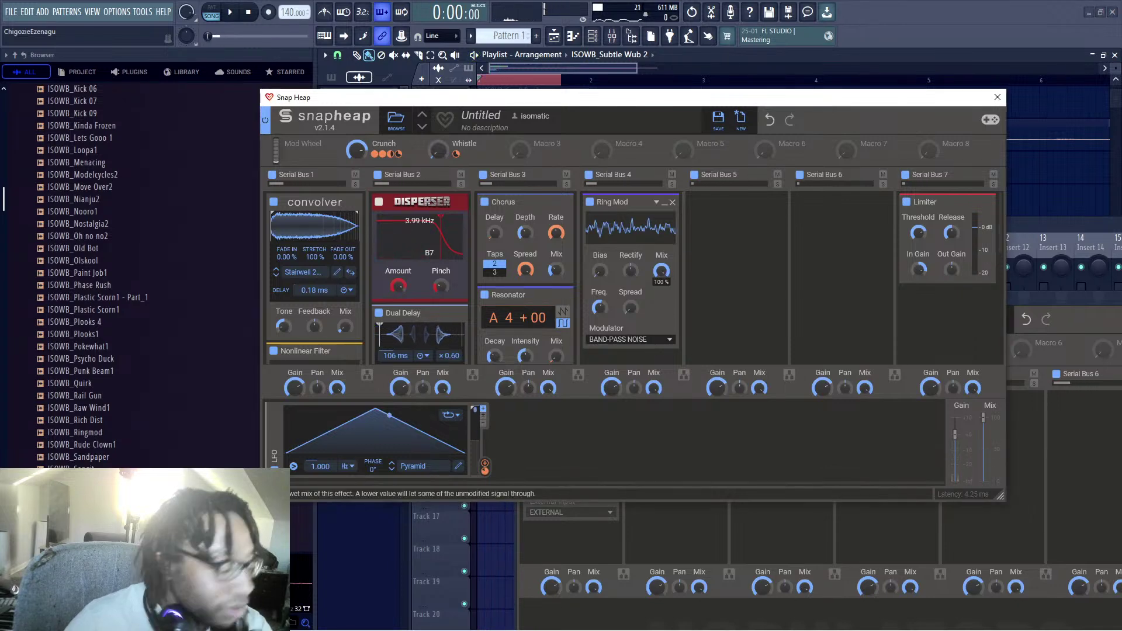
mouse_move(660, 270)
left_mouse_down()
mouse_move(660, 292)
mouse_move(672, 282)
left_mouse_up()
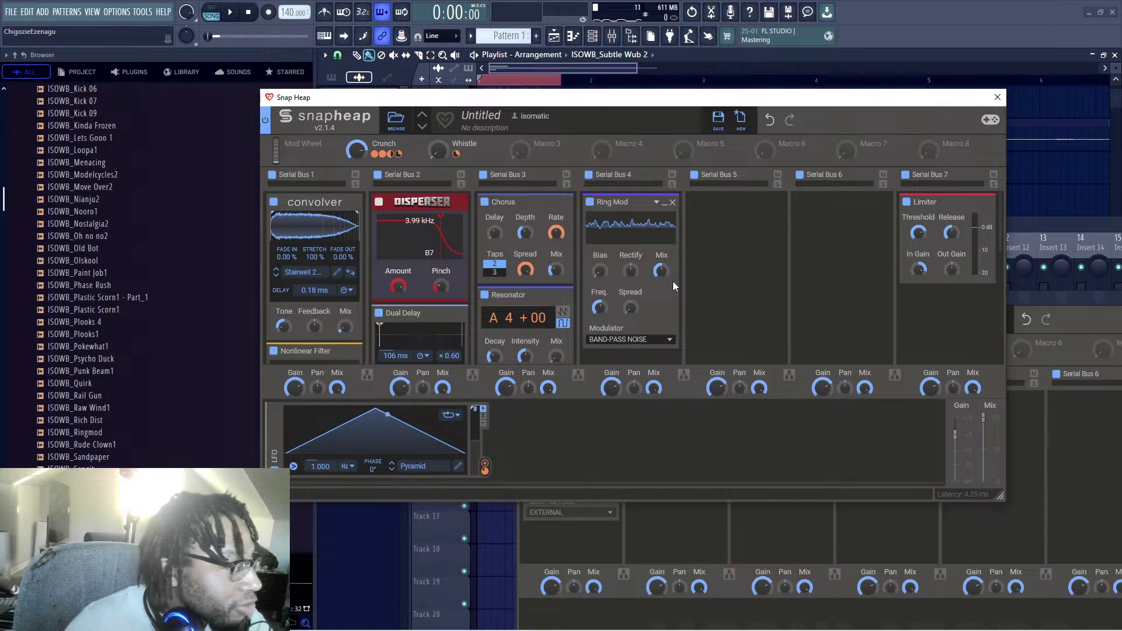
left_click_drag(660, 270, 657, 227)
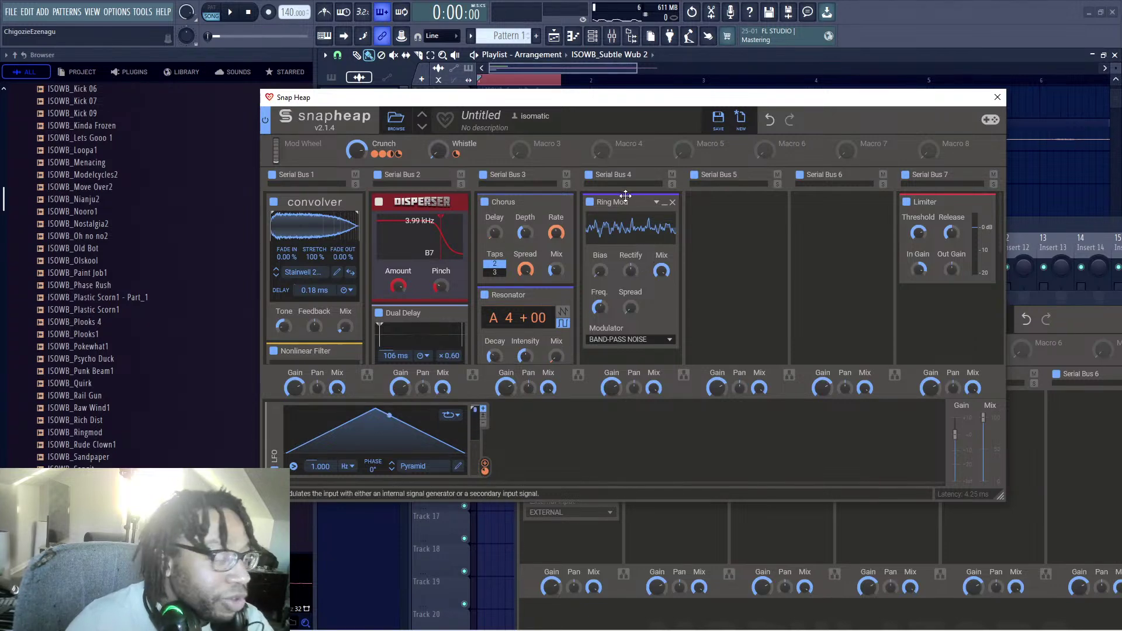
left_click_drag(660, 270, 665, 304)
key("space")
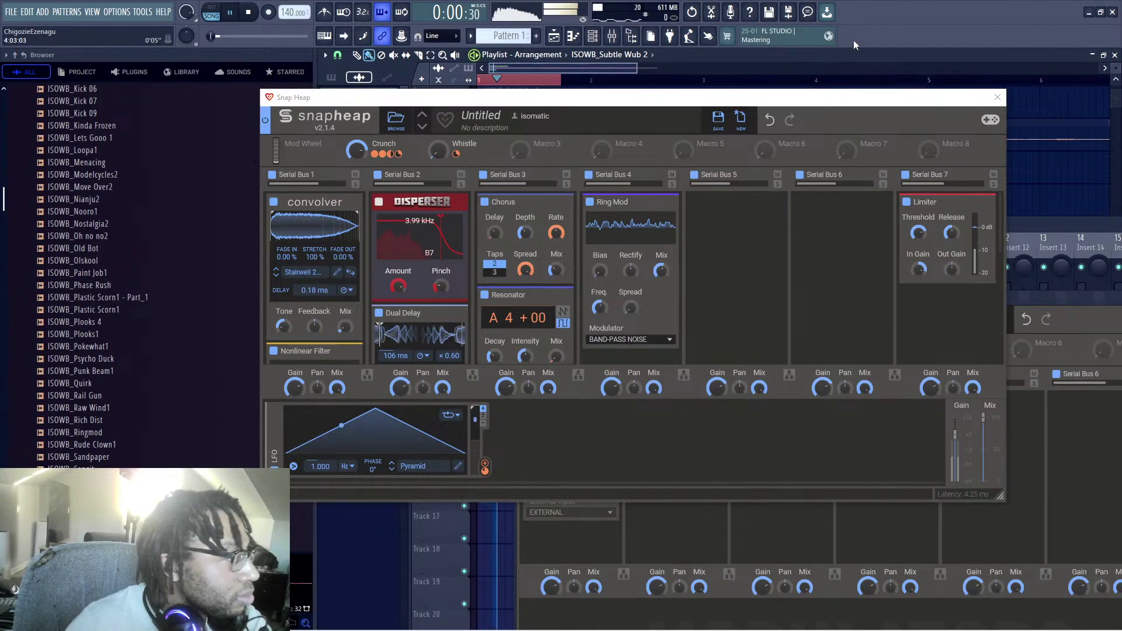
key("space")
Step: Rename Macro 3 to Coolant and assign it to the Ring Mod's Mix
left_click(549, 144)
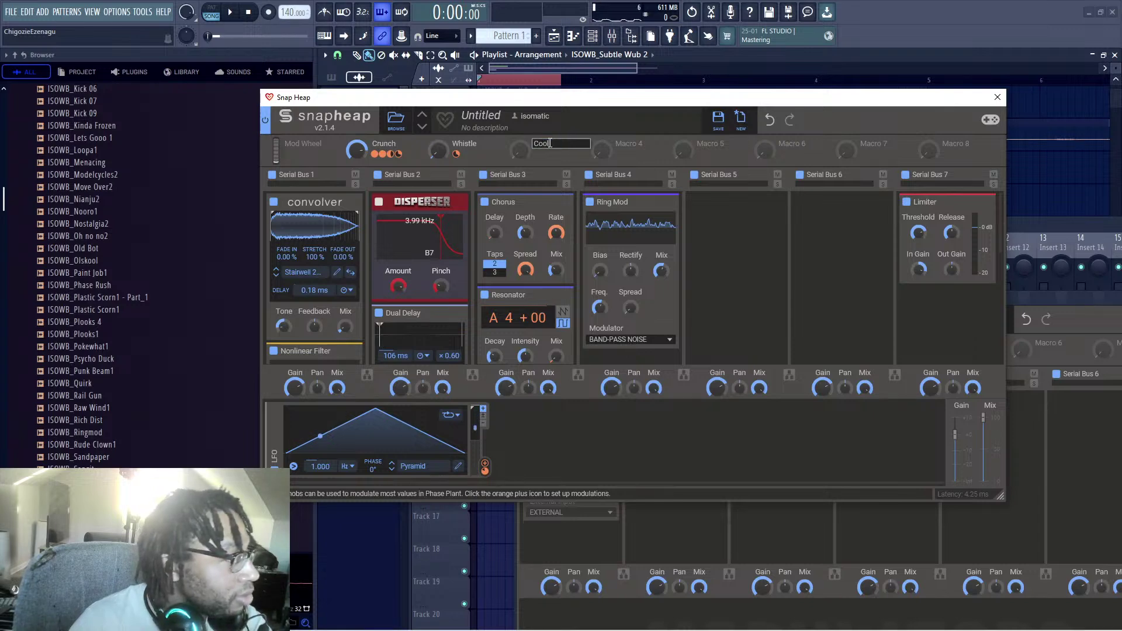
key("Return")
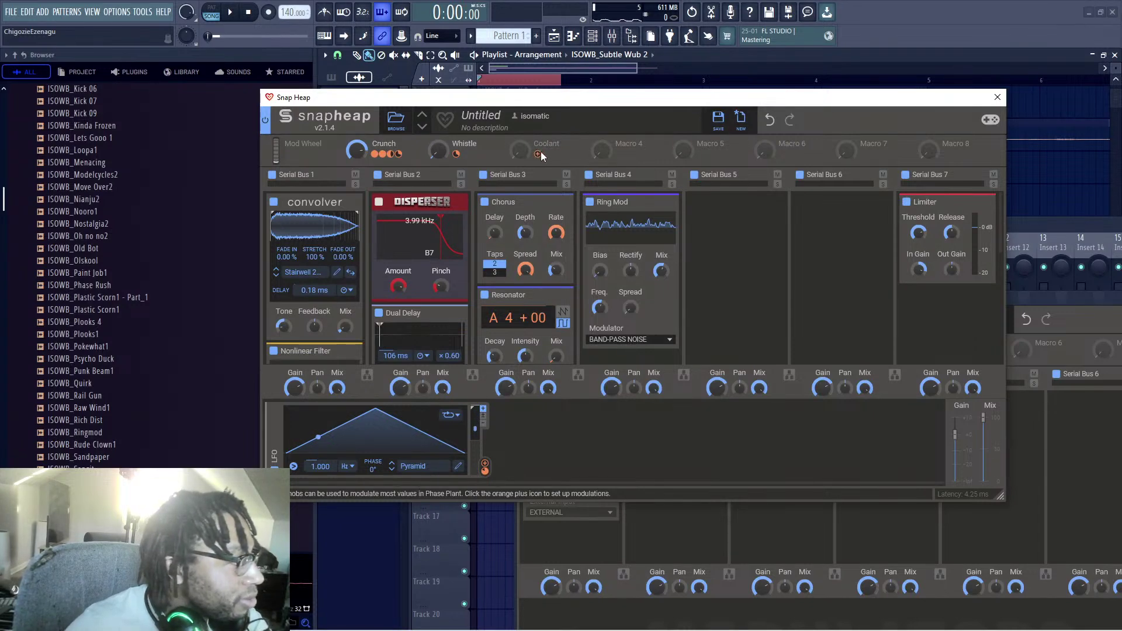
left_click_drag(538, 152, 664, 318)
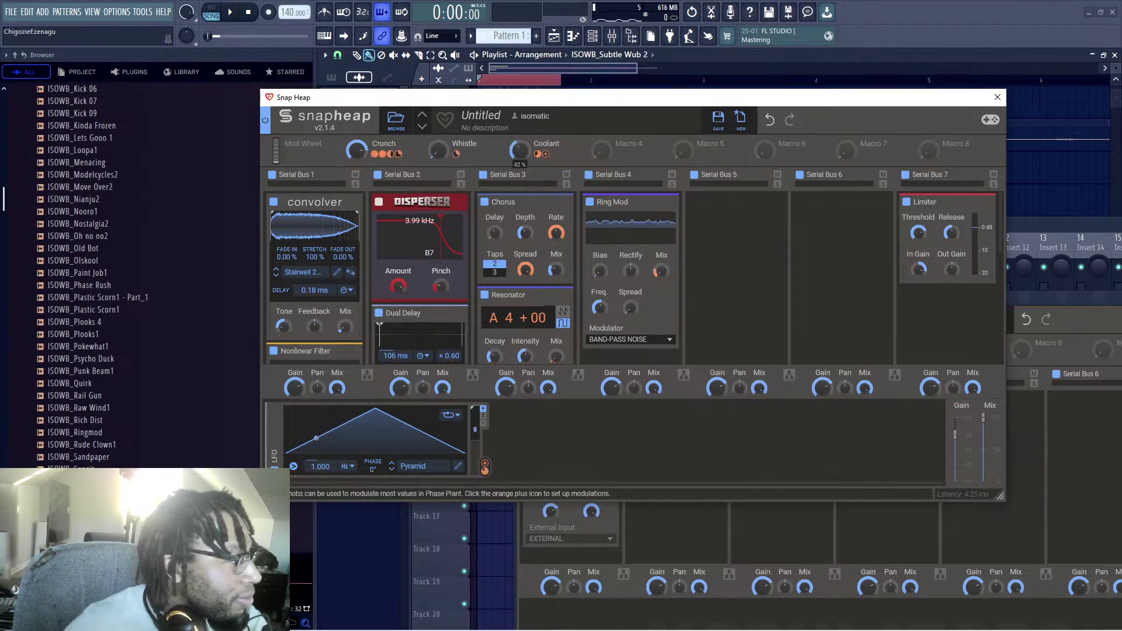
Step: Preview the loop while varying the Coolant macro, leaving it at full
key("space")
key("space")
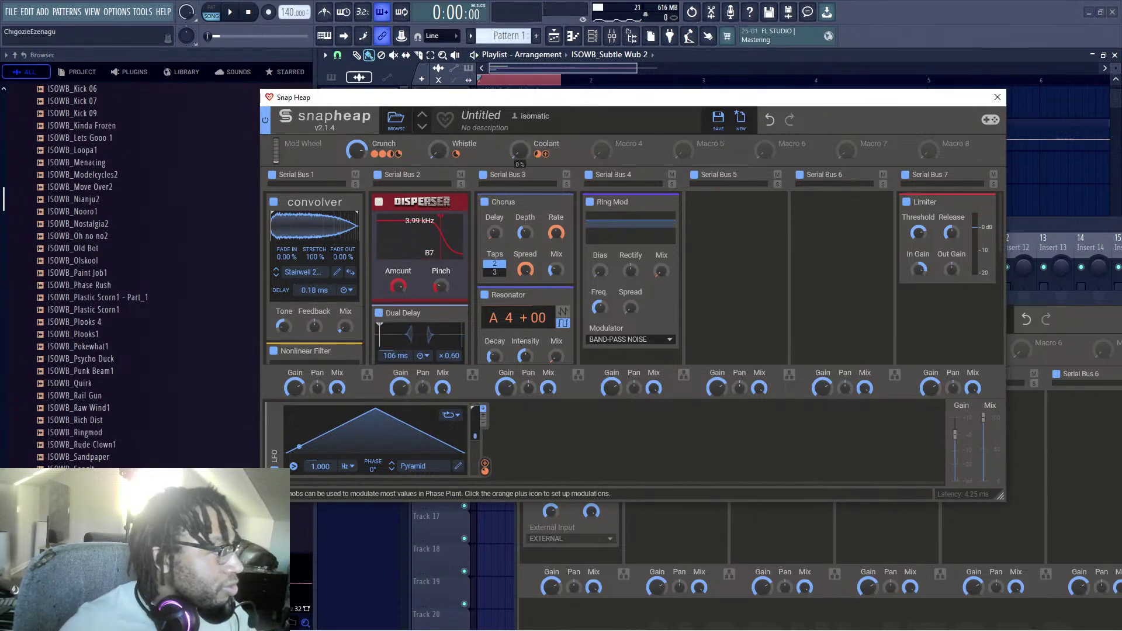
left_click_drag(518, 151, 518, 97)
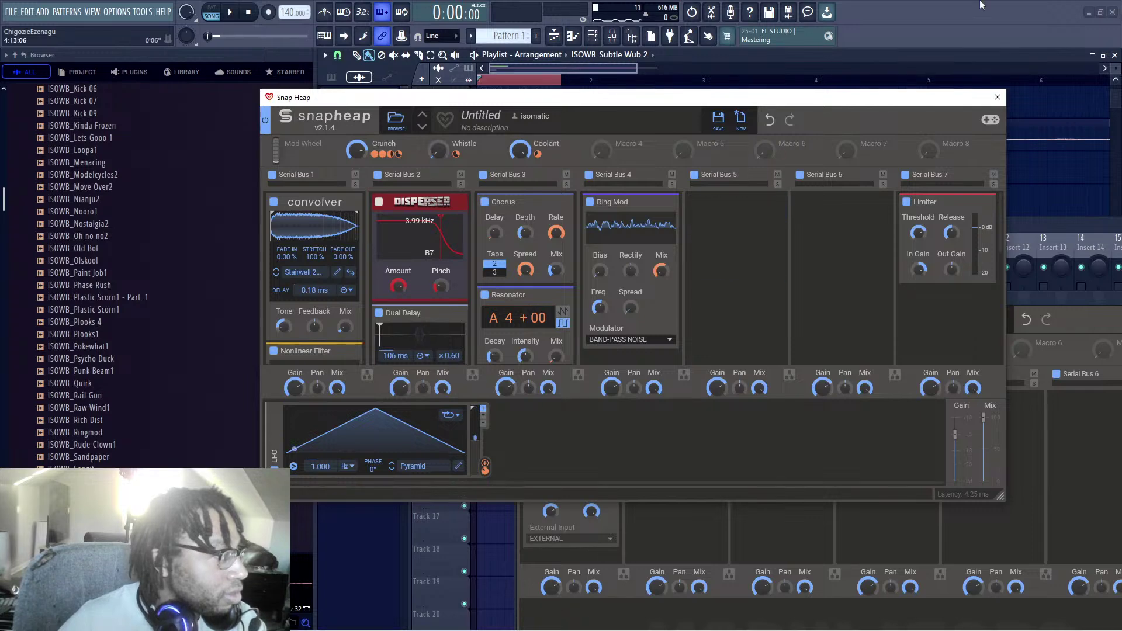
Step: Add a Multipass below the Ring Mod in Serial Bus 4
scroll(631, 333, "down", 1)
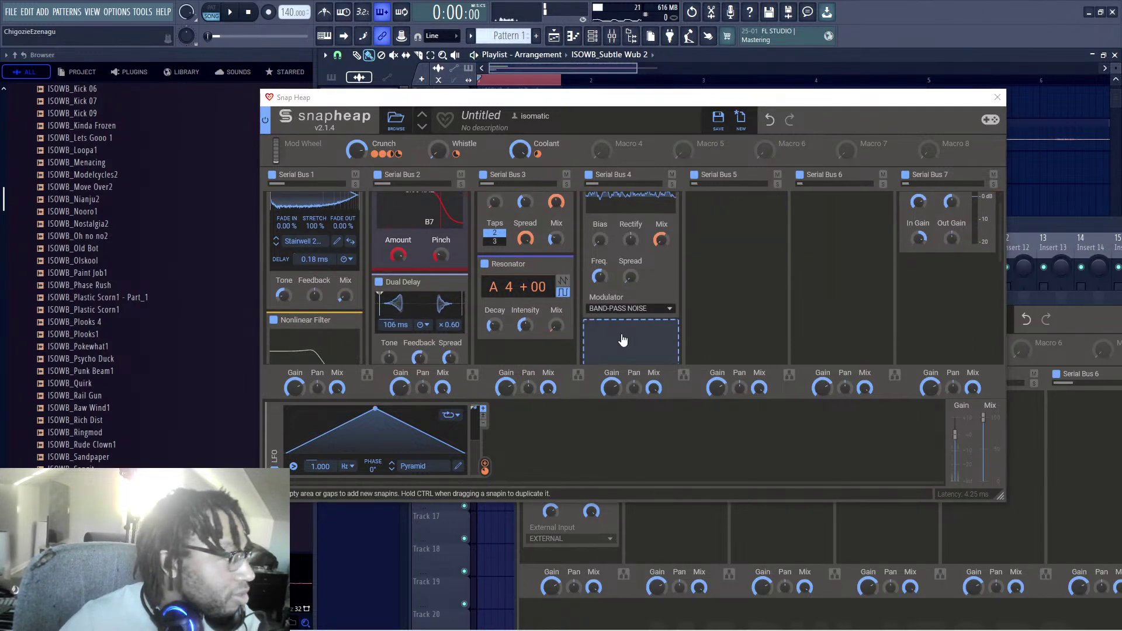
left_click(623, 341)
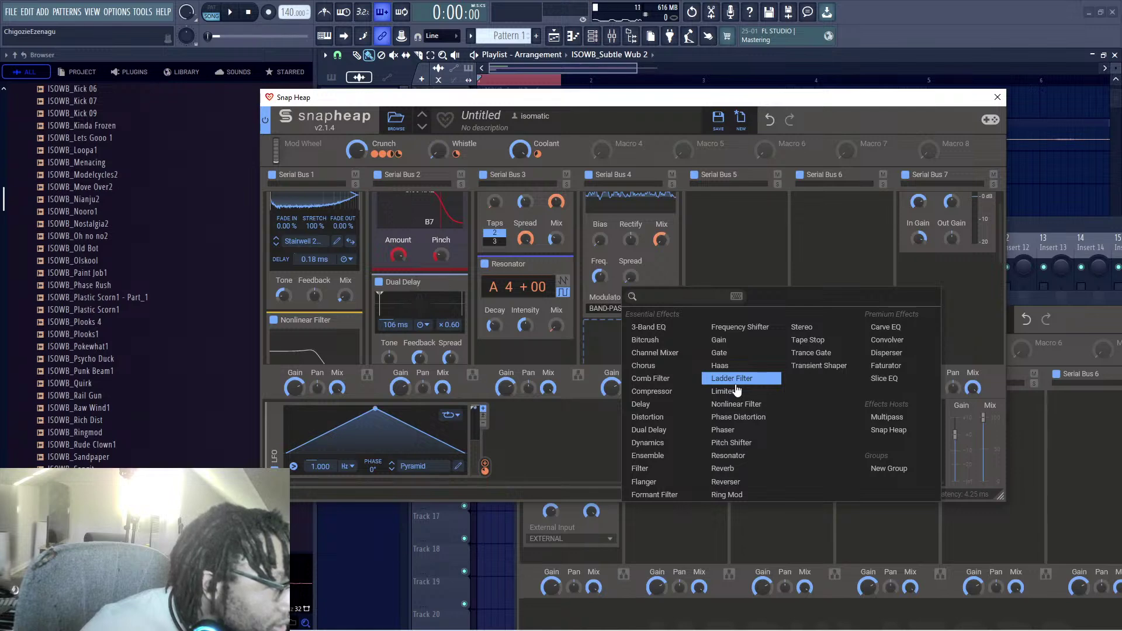
left_click(730, 255)
scroll(629, 325, "down", 2)
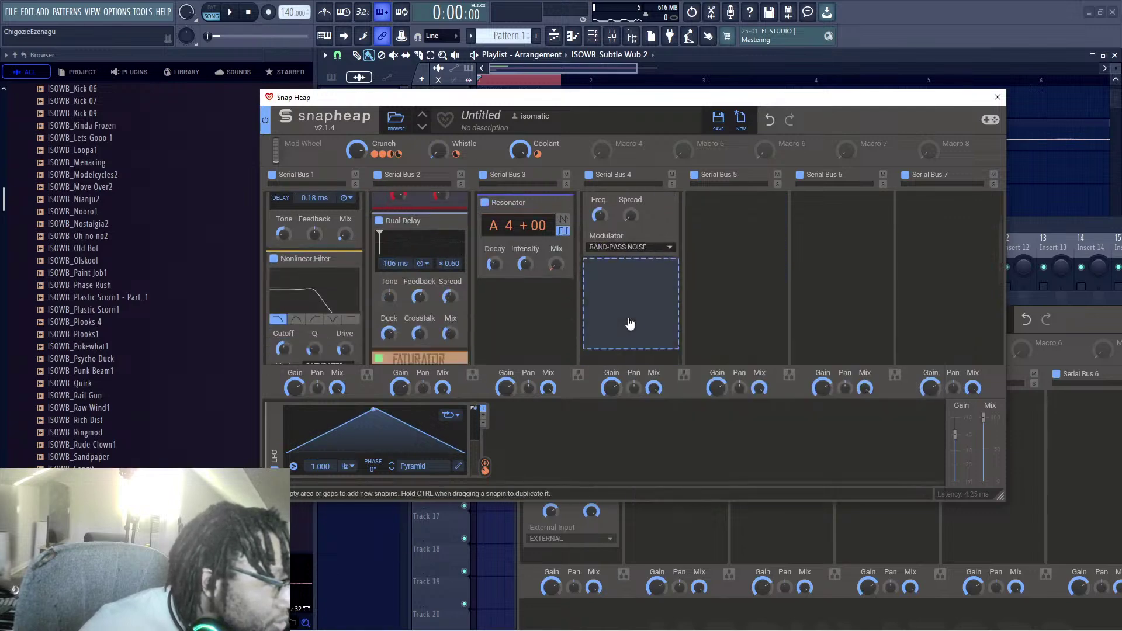
left_click(637, 306)
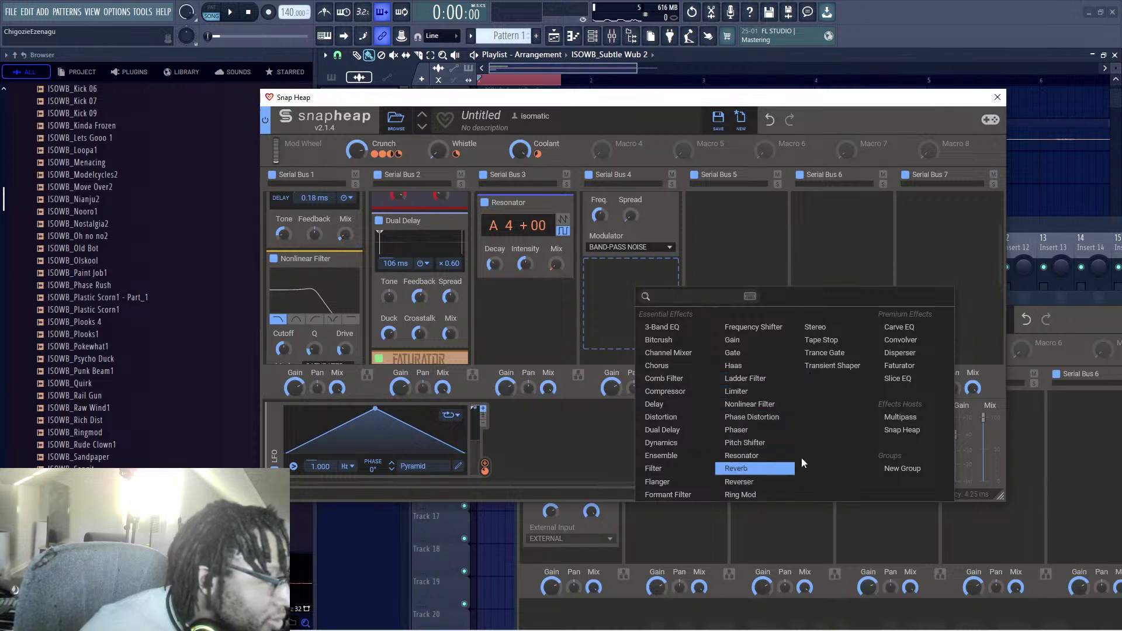
left_click(897, 417)
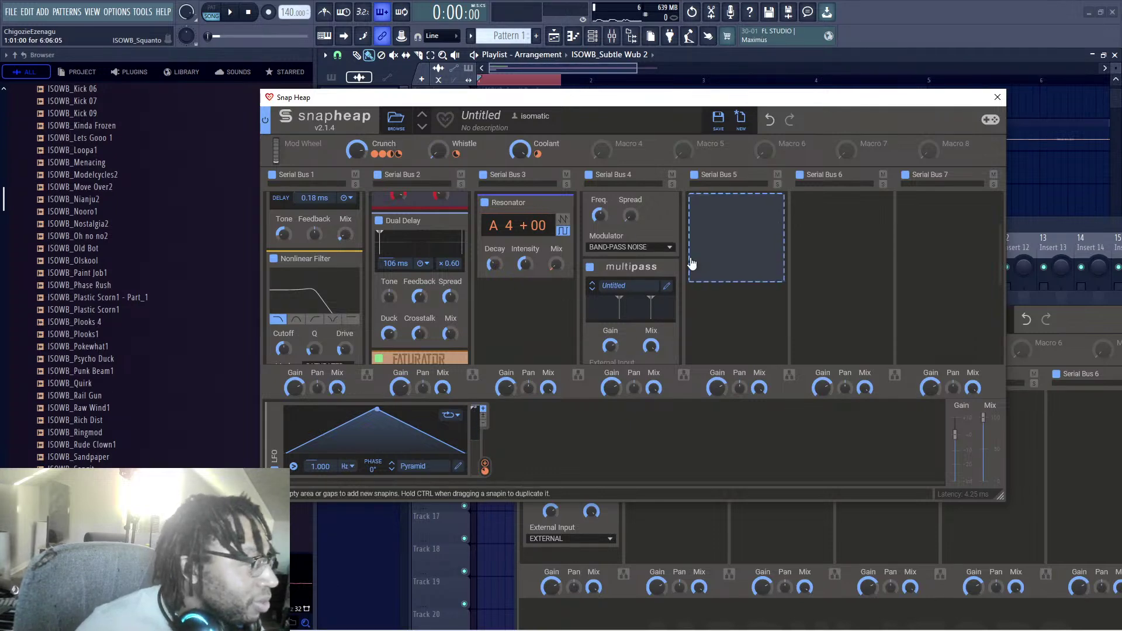
Step: Review the effects across the Snap Heap buses, preview the loop and shift the plugin window to see the playlist clips
scroll(648, 271, "up", 3)
scroll(639, 291, "down", 6)
scroll(641, 298, "up", 7)
scroll(642, 300, "down", 4)
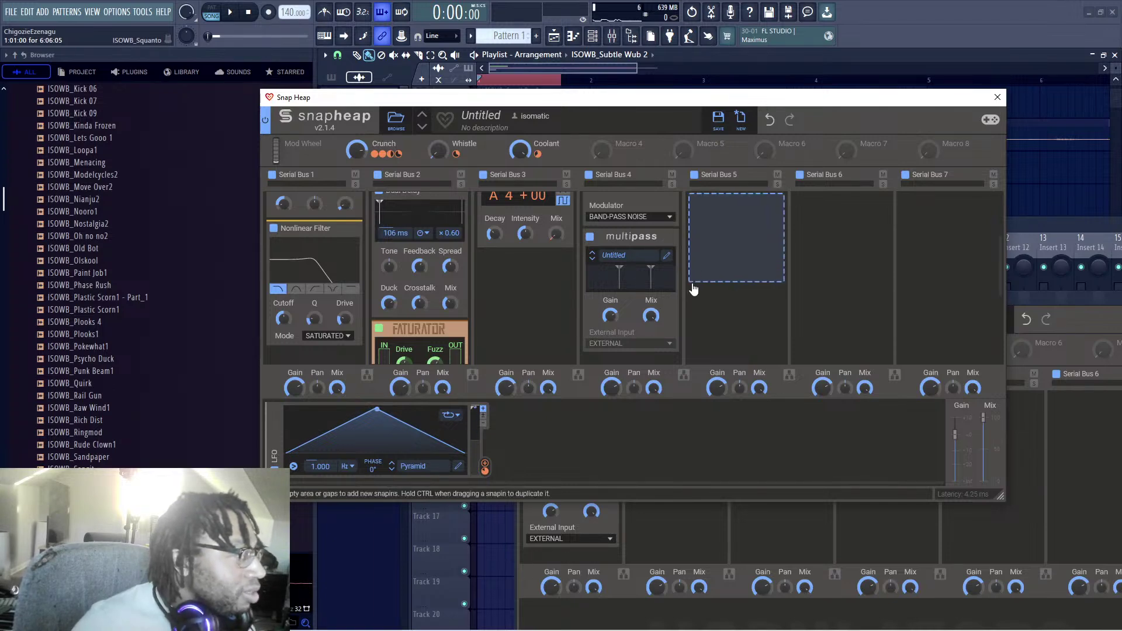
left_click(910, 9)
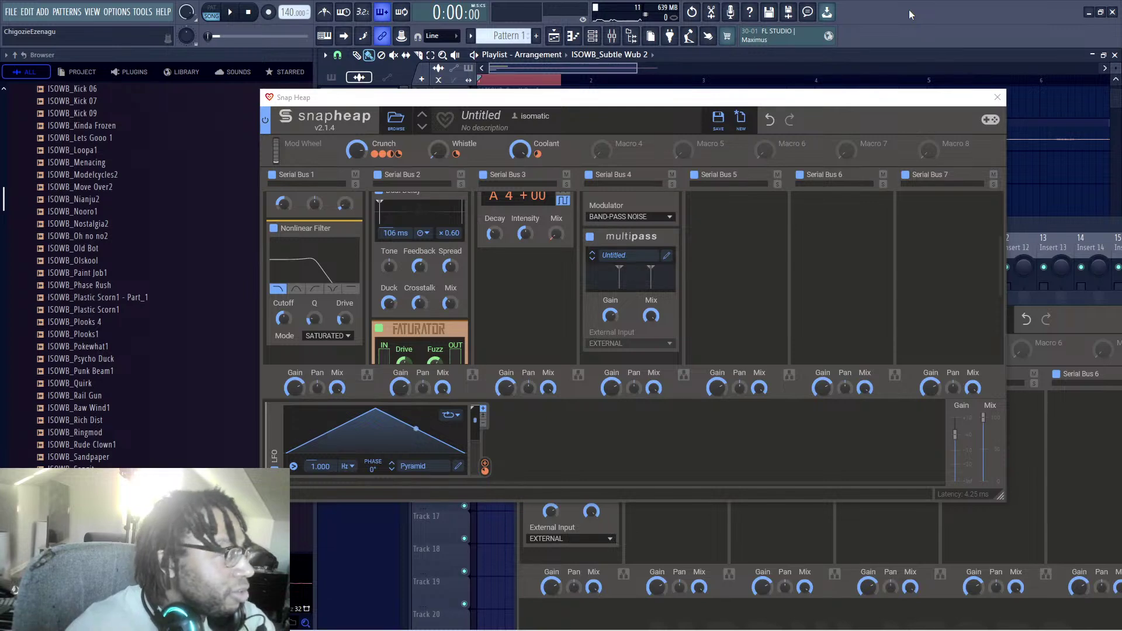
left_click_drag(602, 98, 622, 137)
left_click(865, 29)
key("space")
key("space")
scroll(690, 302, "down", 1)
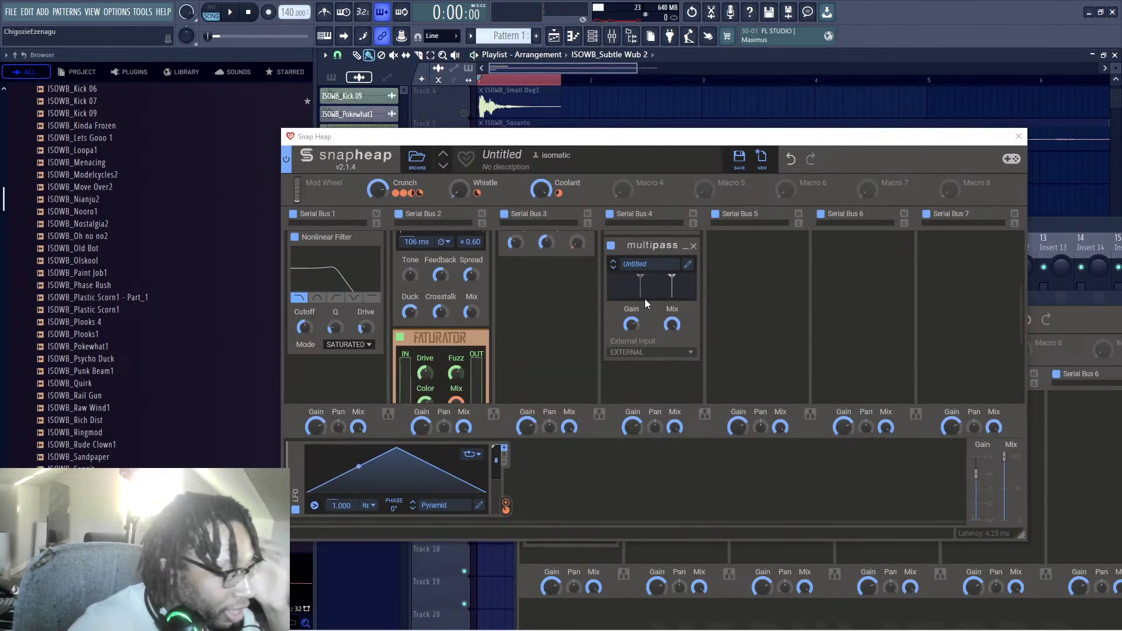
scroll(584, 287, "up", 5)
scroll(718, 313, "down", 2)
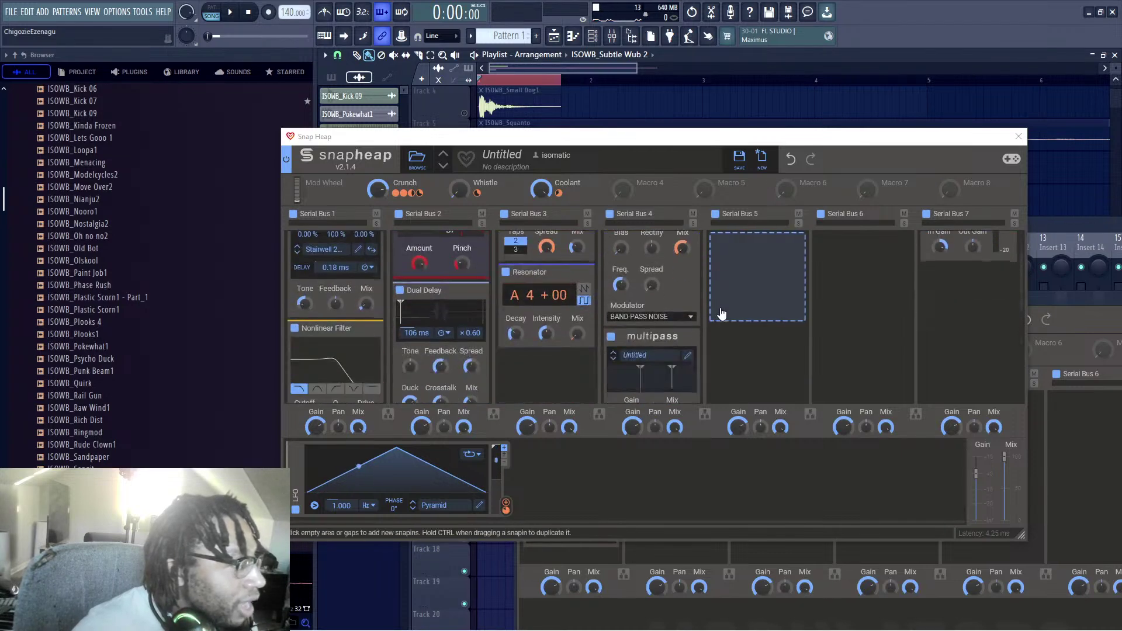
scroll(786, 315, "down", 2)
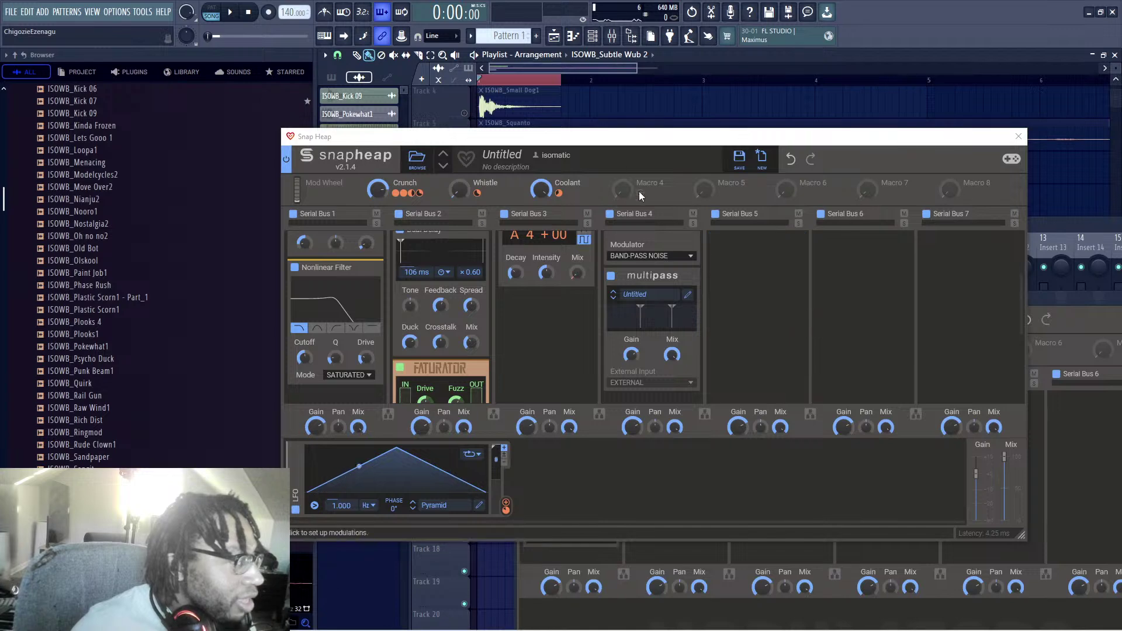
left_click_drag(617, 142, 616, 109)
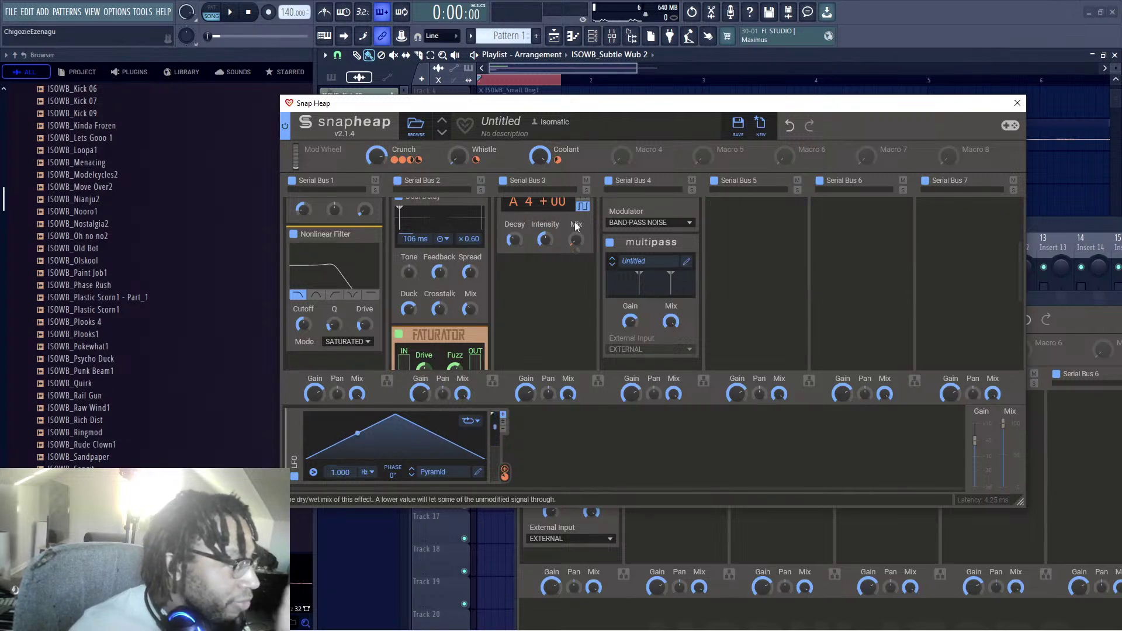
left_click_drag(592, 108, 596, 128)
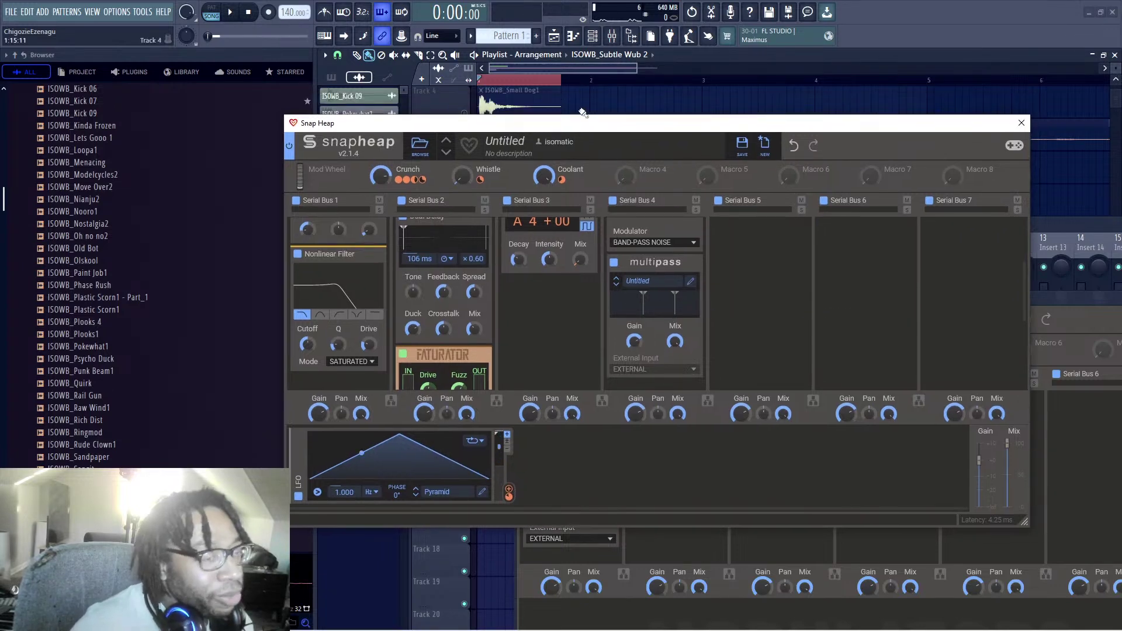
scroll(650, 299, "up", 4)
scroll(741, 350, "down", 4)
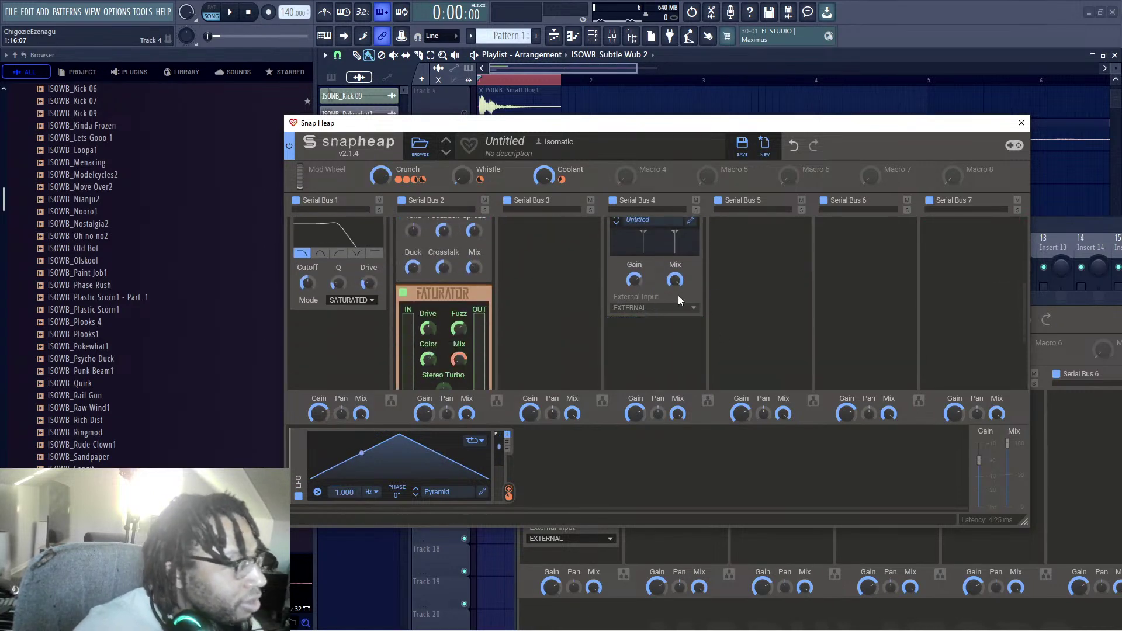
scroll(650, 300, "up", 1)
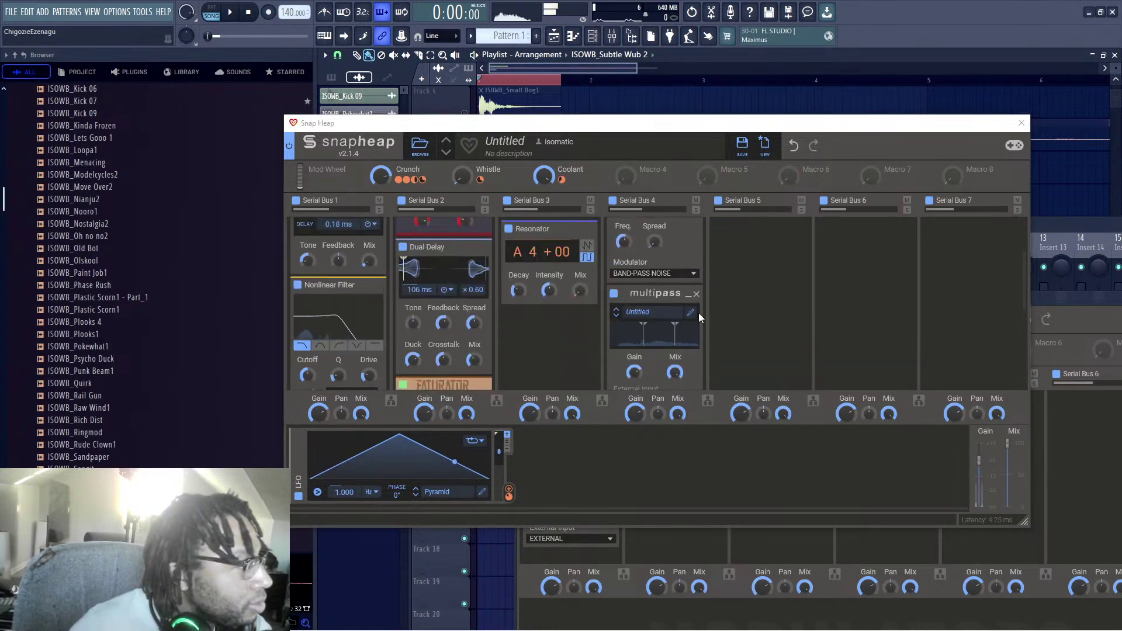
scroll(692, 320, "down", 3)
scroll(692, 316, "up", 3)
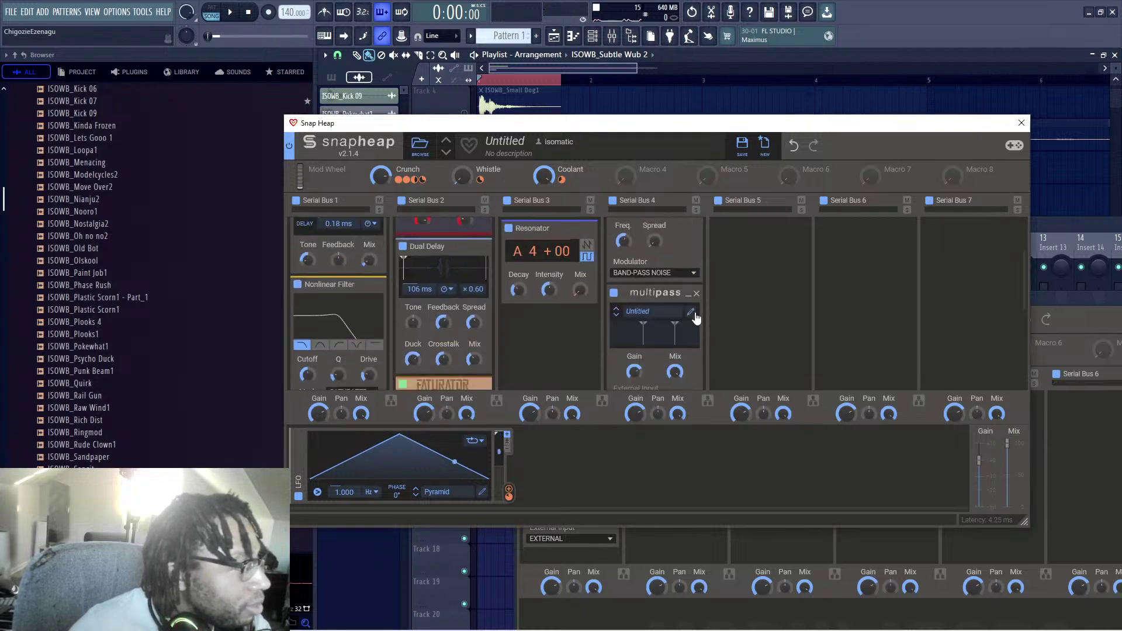
Step: Open the Multipass for editing, add a Reverb to the band above 3.00 kHz and preview the loop
left_click(691, 314)
left_click(657, 263)
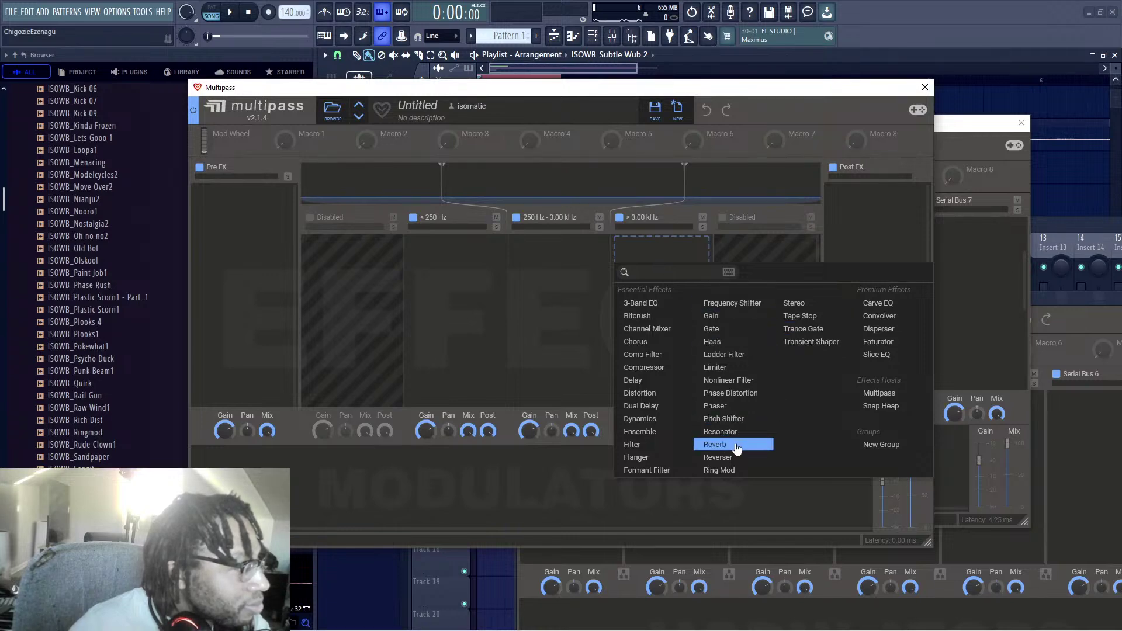
left_click(718, 444)
key("space")
key("space")
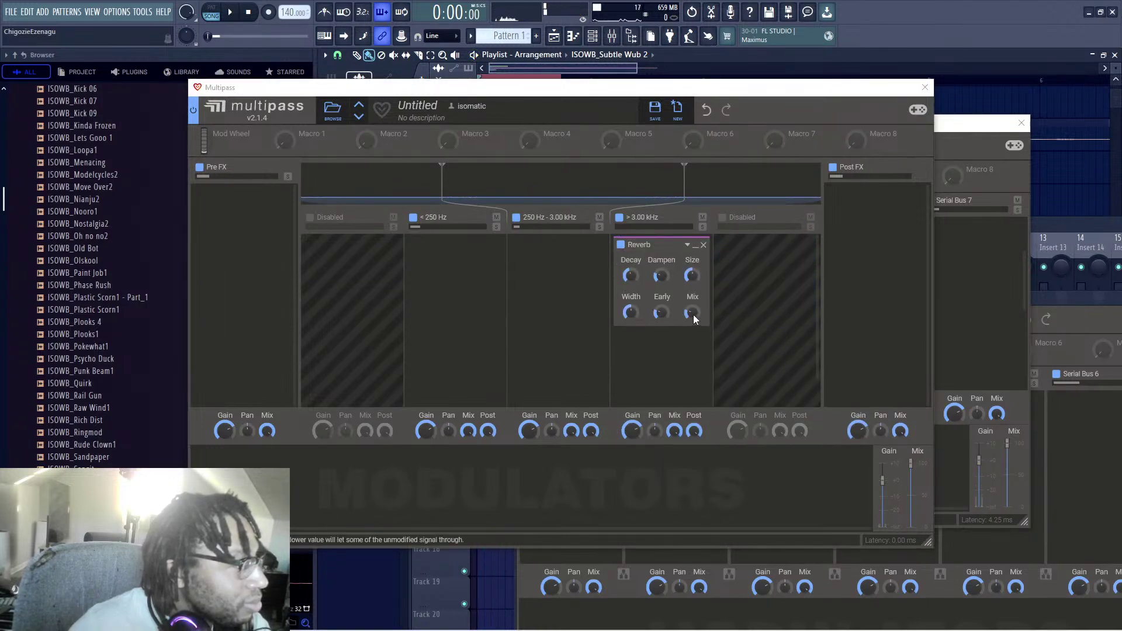
Step: Move the Multipass crossovers to 4.09 kHz and 12.0 kHz, raise the Reverb's Mix to full and preview the loop
left_click_drag(445, 185, 714, 170)
key("space")
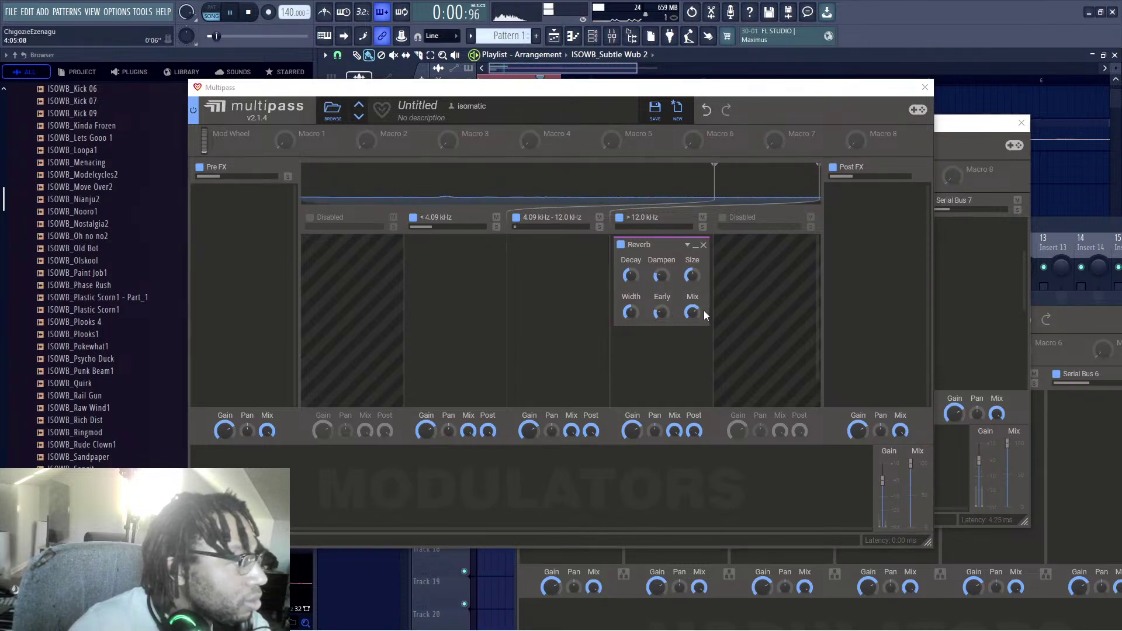
key("space")
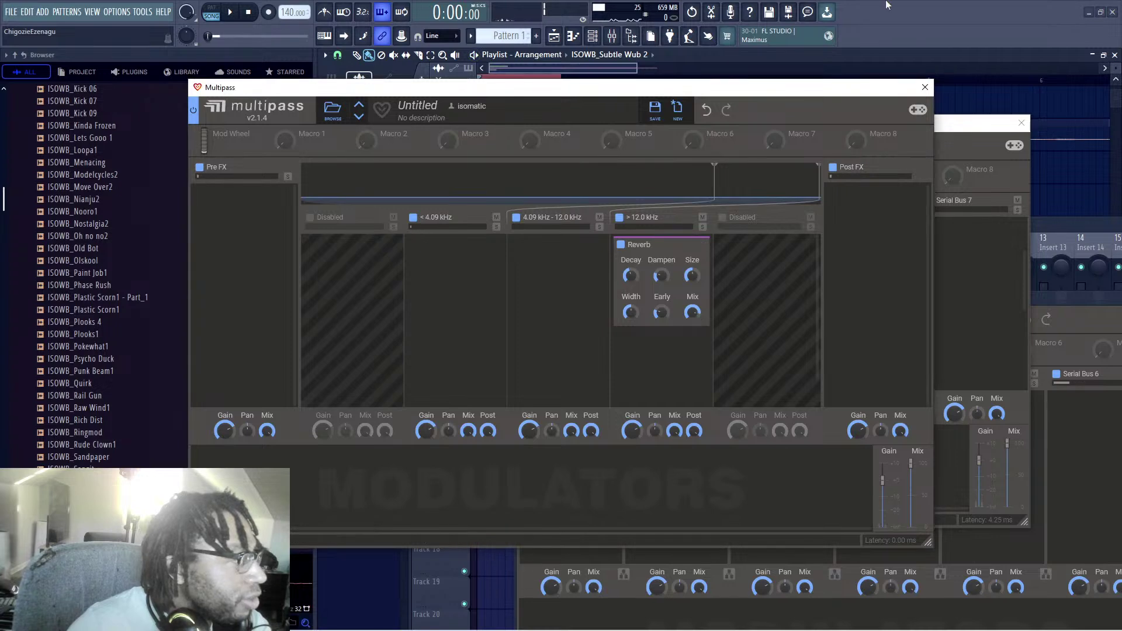
Step: Add a Convolver, a Chorus and an Ensemble below the Reverb in the band above 12.0 kHz, and preview the loop
left_click(683, 398)
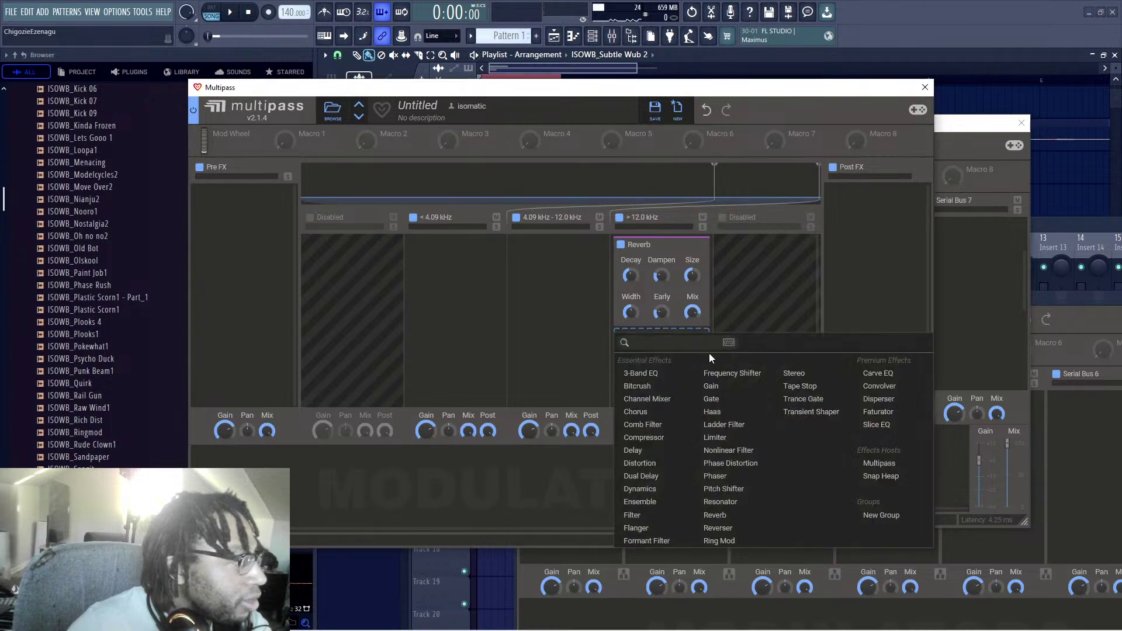
left_click(879, 386)
scroll(651, 327, "down", 2)
left_click(644, 356)
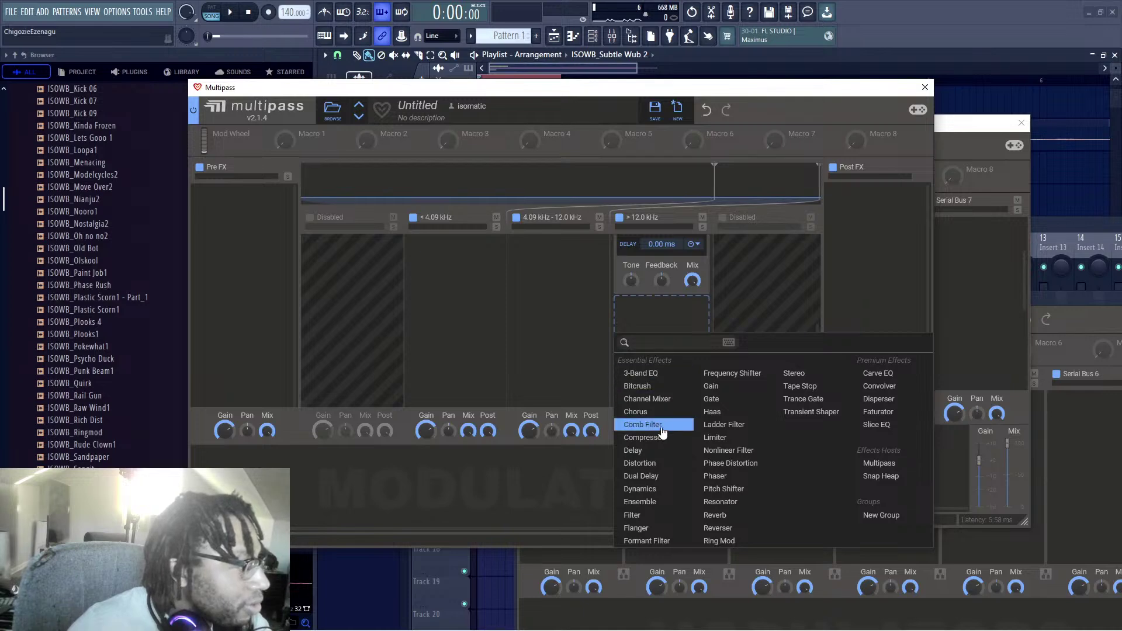
left_click(643, 412)
left_click(658, 332)
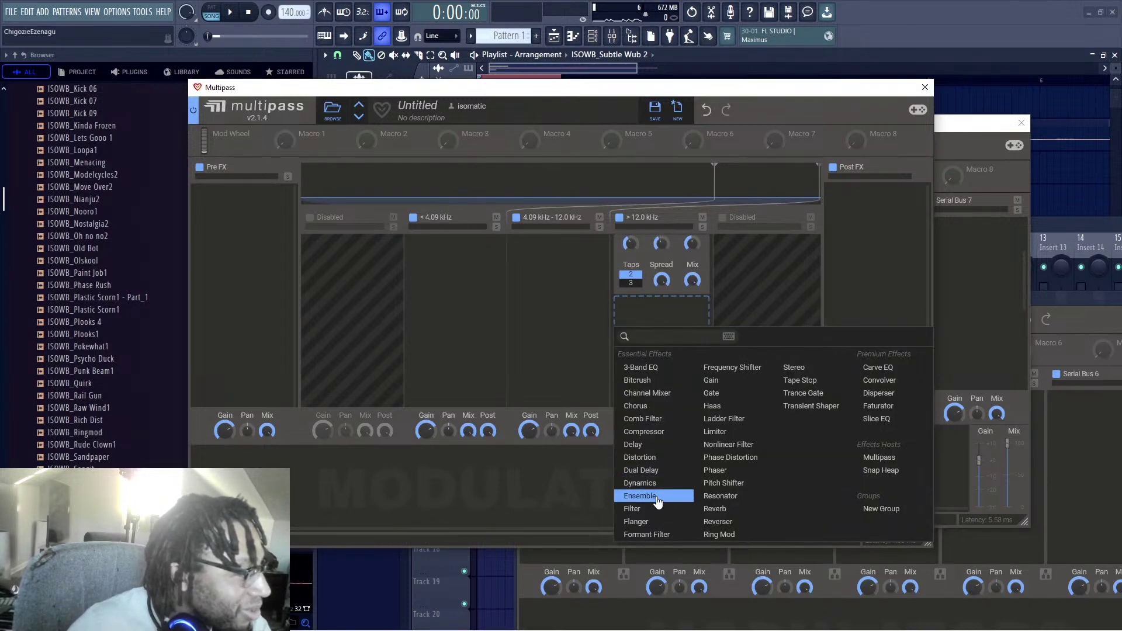
left_click(658, 494)
key("space")
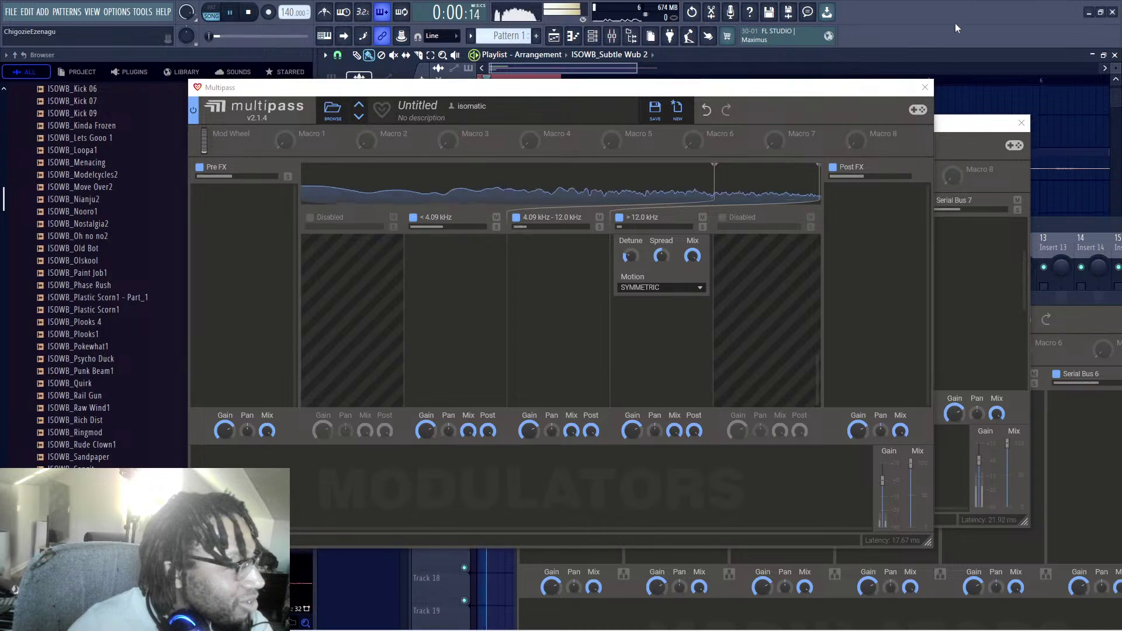
key("space")
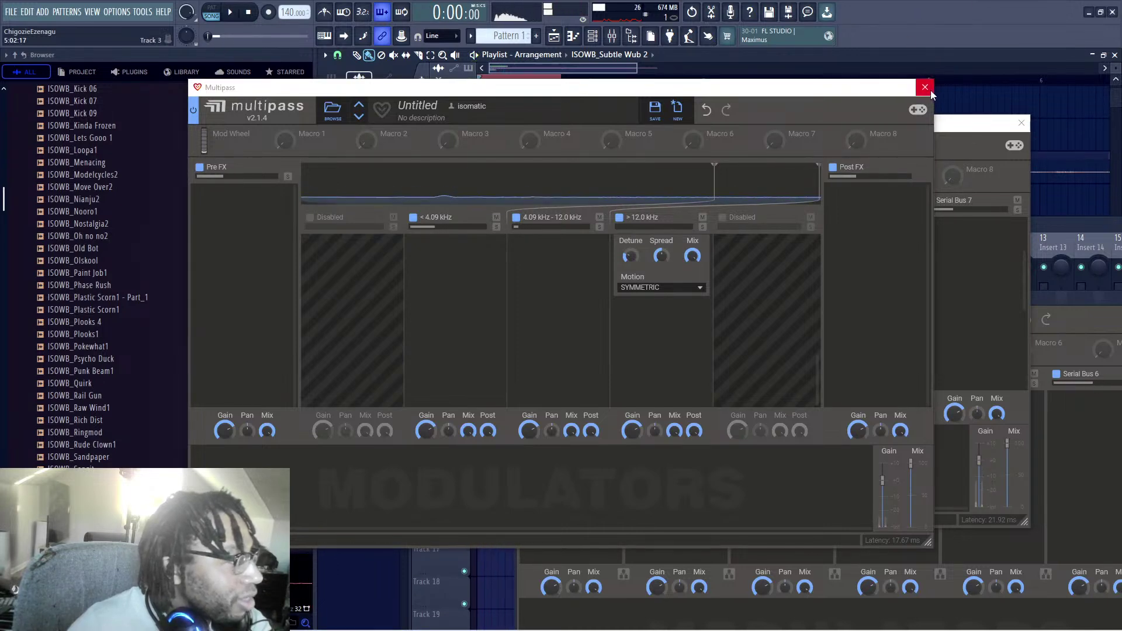
Step: Close the Multipass editor, assign the Coolant macro to the Multipass Mix as well and preview the loop
left_click(924, 87)
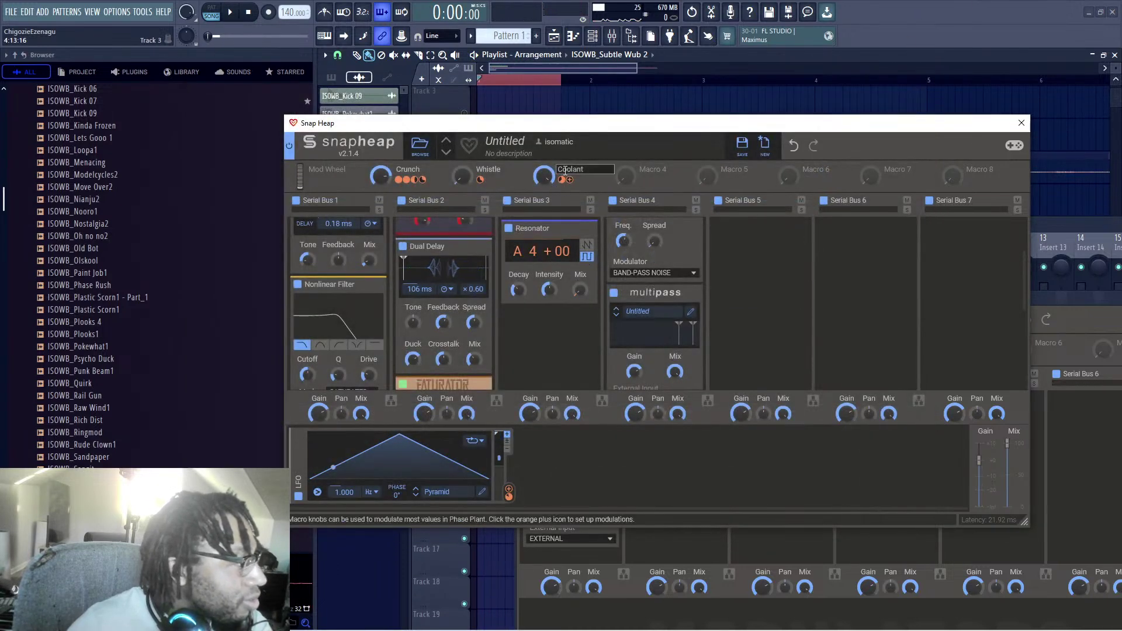
left_click_drag(571, 179, 675, 373)
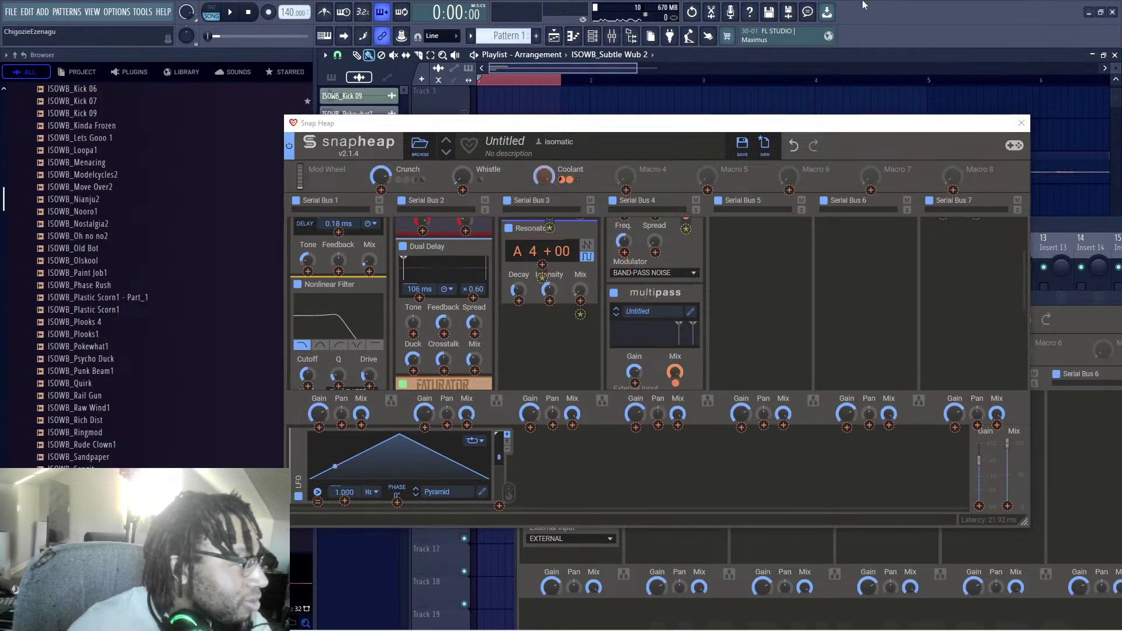
key("space")
key("space")
Step: Compare the loop with the Coolant macro at zero and at full, leaving it at full
left_click(519, 175)
double_click(544, 176)
key("space")
left_click_drag(543, 177, 543, 87)
left_click(924, 3)
key("space")
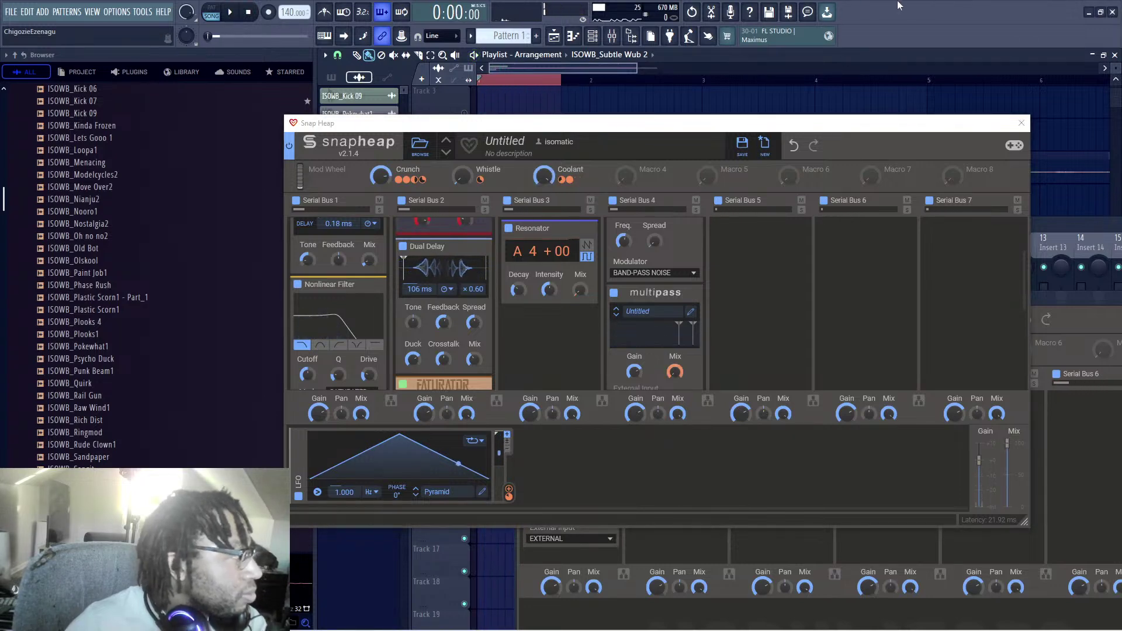
Step: Rearrange the Snap Heap and mixer windows to uncover the playlist and sample browser, previewing the loop
left_click_drag(572, 130, 542, 173)
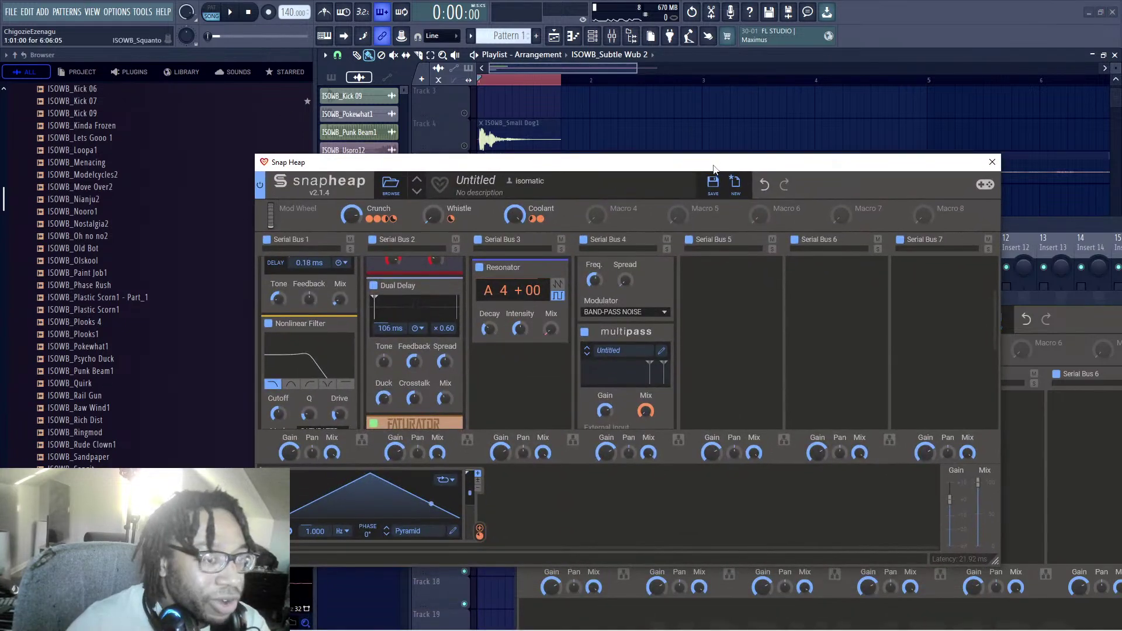
left_click_drag(683, 165, 485, 95)
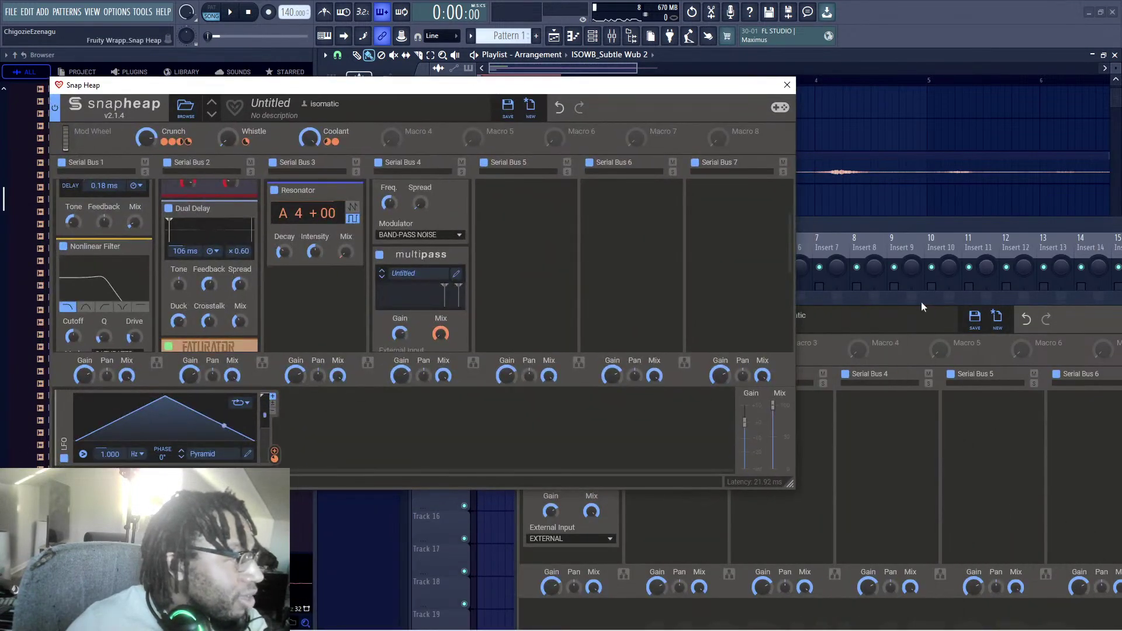
left_click_drag(866, 267, 786, 193)
left_click_drag(711, 89, 771, 395)
left_click_drag(481, 395, 462, 419)
left_click_drag(615, 192, 590, 162)
key("space")
key("space")
left_click_drag(663, 167, 727, 347)
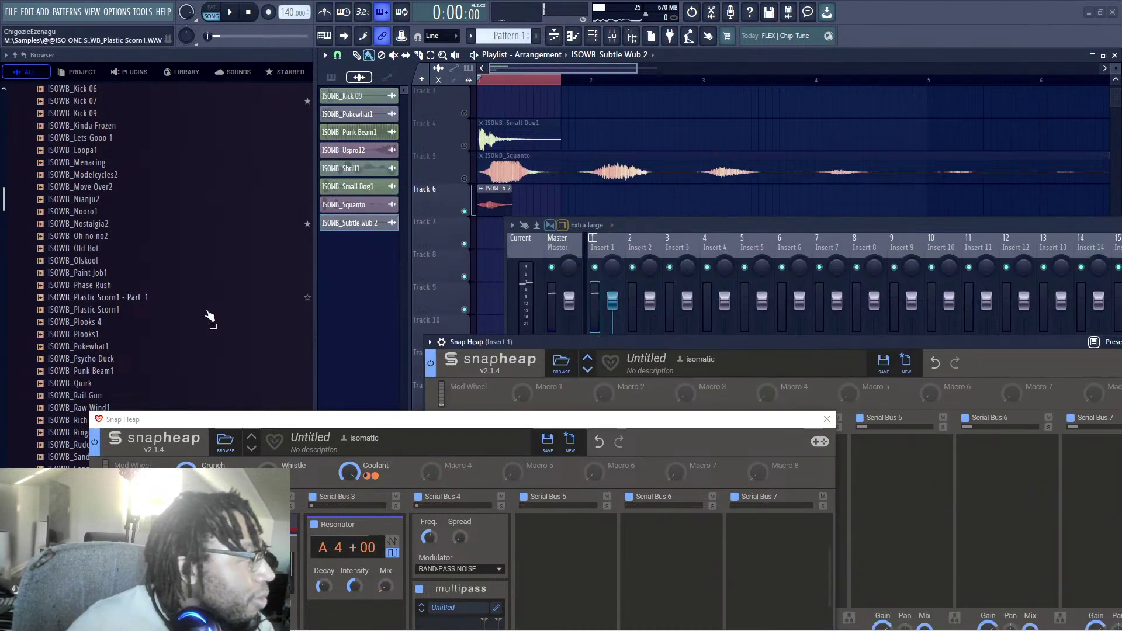
Step: Audition ISOWB_Psycho Duck, place it at the start of Track 7 and preview it through Insert 1
left_click(116, 359)
left_click_drag(117, 361, 591, 274)
key("space")
key("space")
left_click(502, 239)
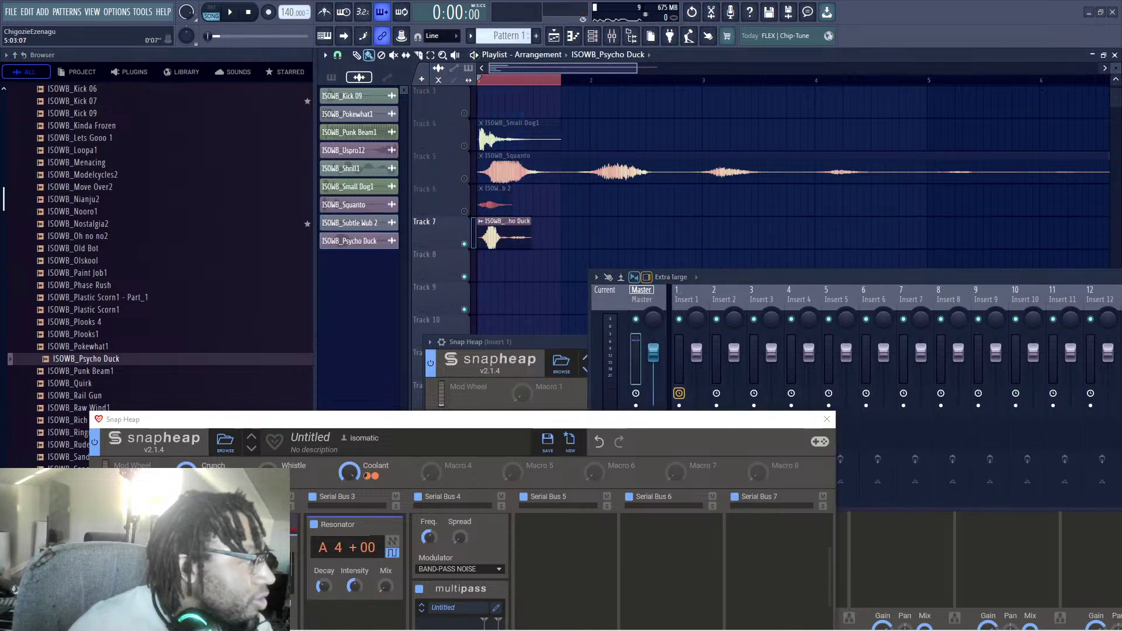
key("space")
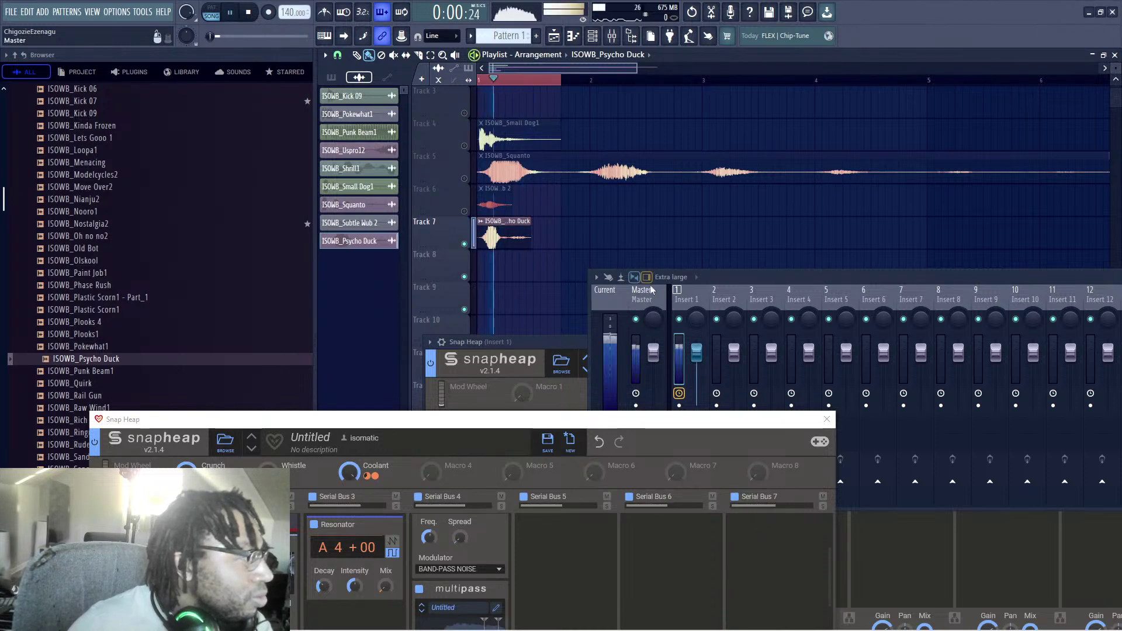
key("space")
Step: Rename the nested Snap Heap preset Airhead and close its editor
left_click_drag(550, 431, 786, 272)
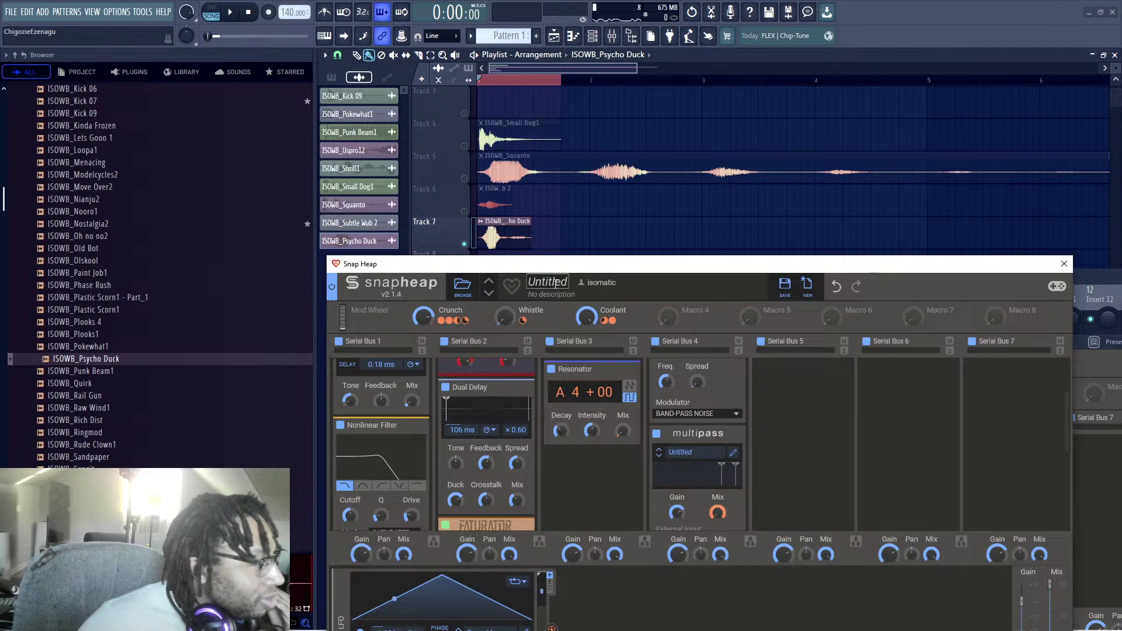
type("Airhead")
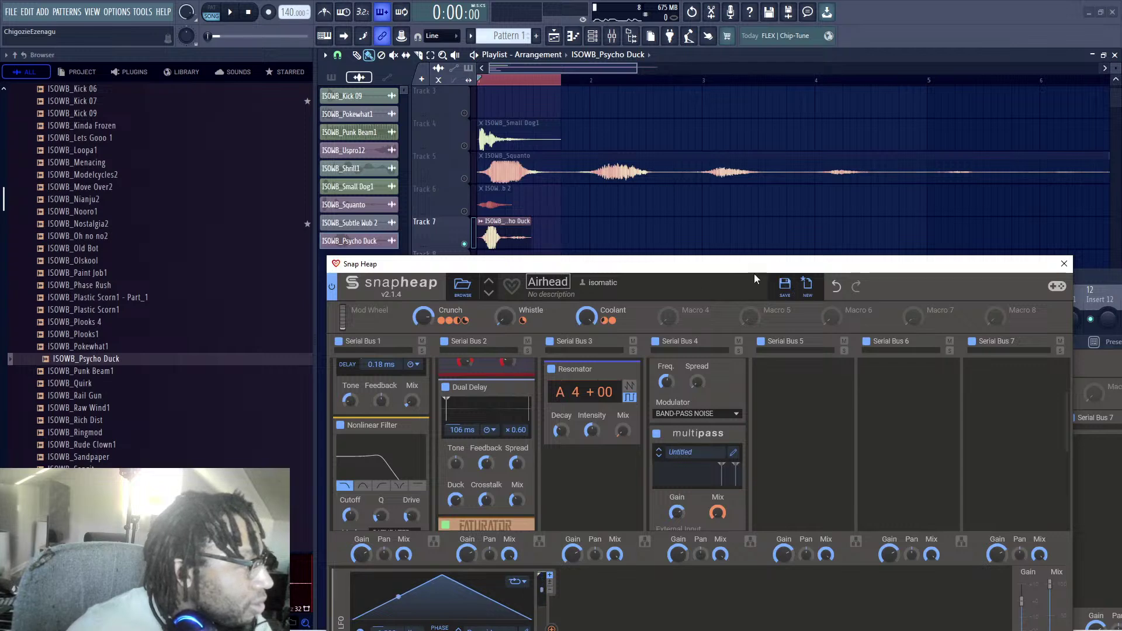
left_click_drag(727, 267, 547, 544)
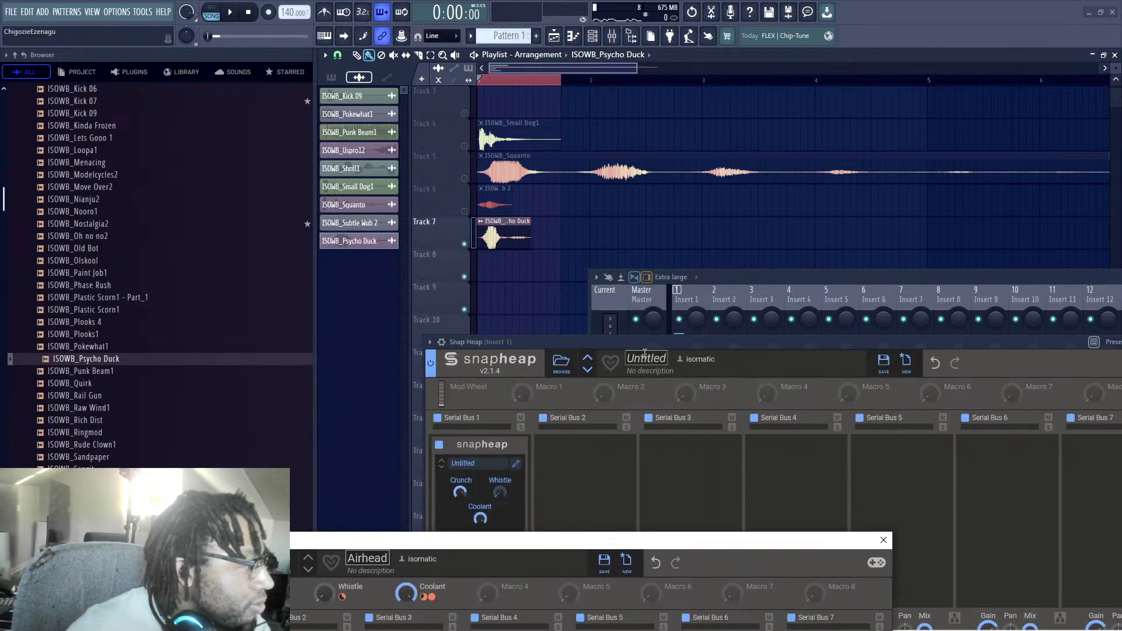
left_click(890, 545)
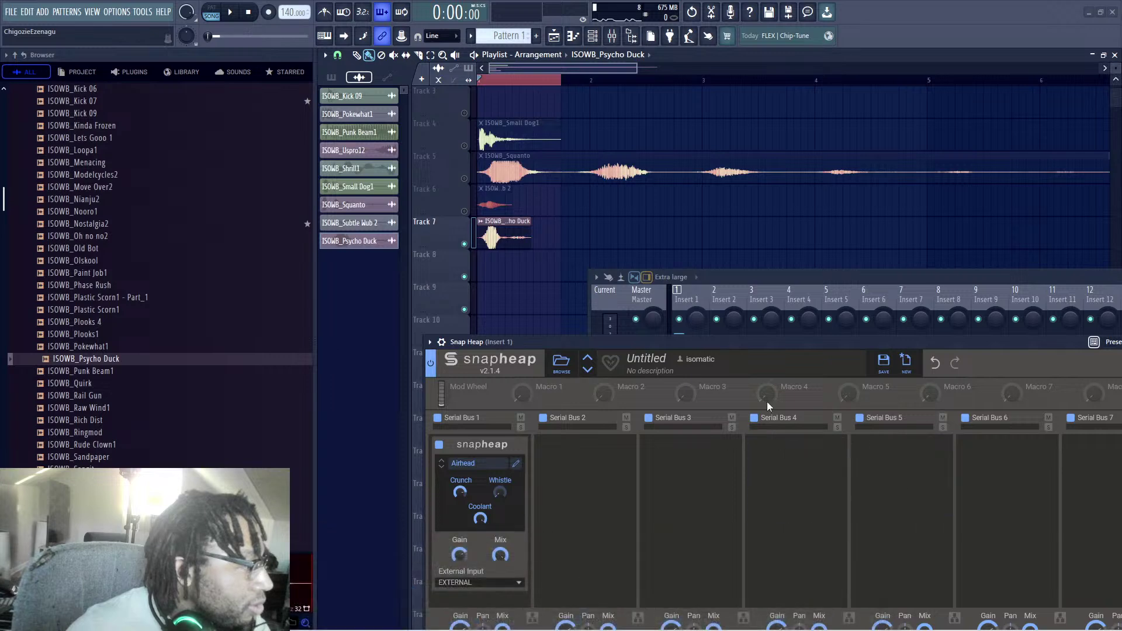
Step: Name the outer Snap Heap preset Airhead, save it to the User location and close the plugin window
left_click_drag(707, 342, 622, 139)
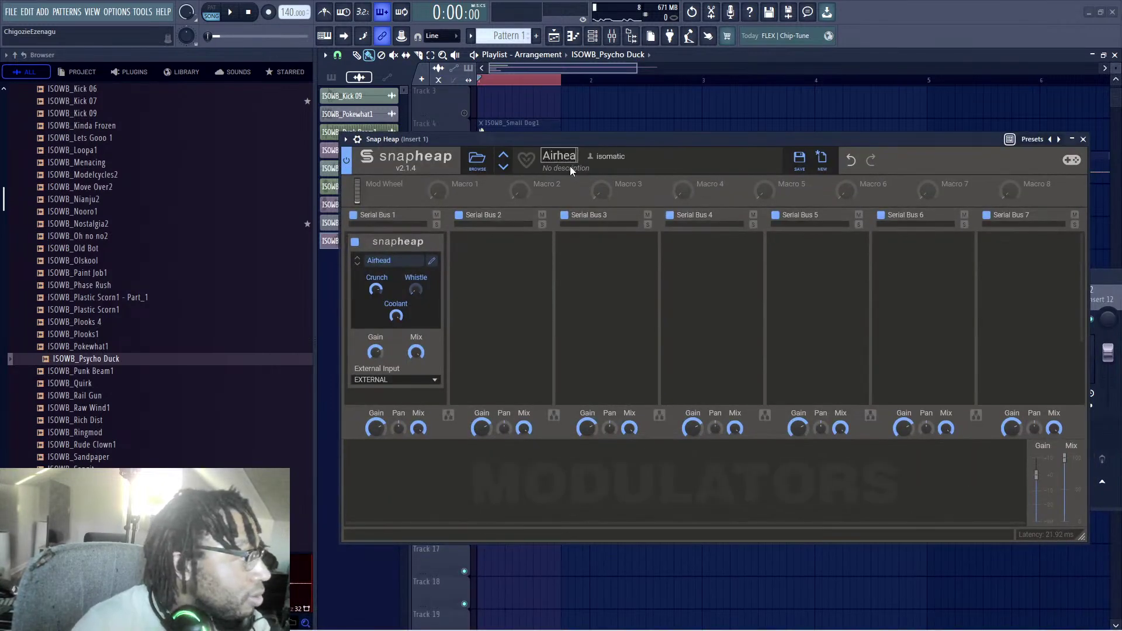
left_click(800, 165)
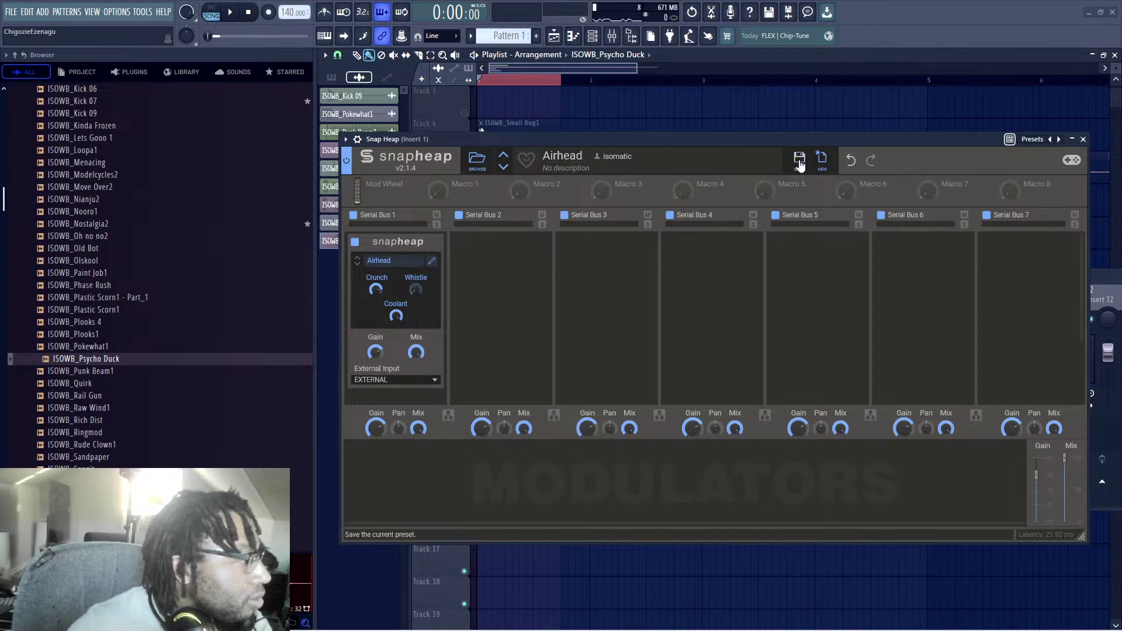
left_click(800, 164)
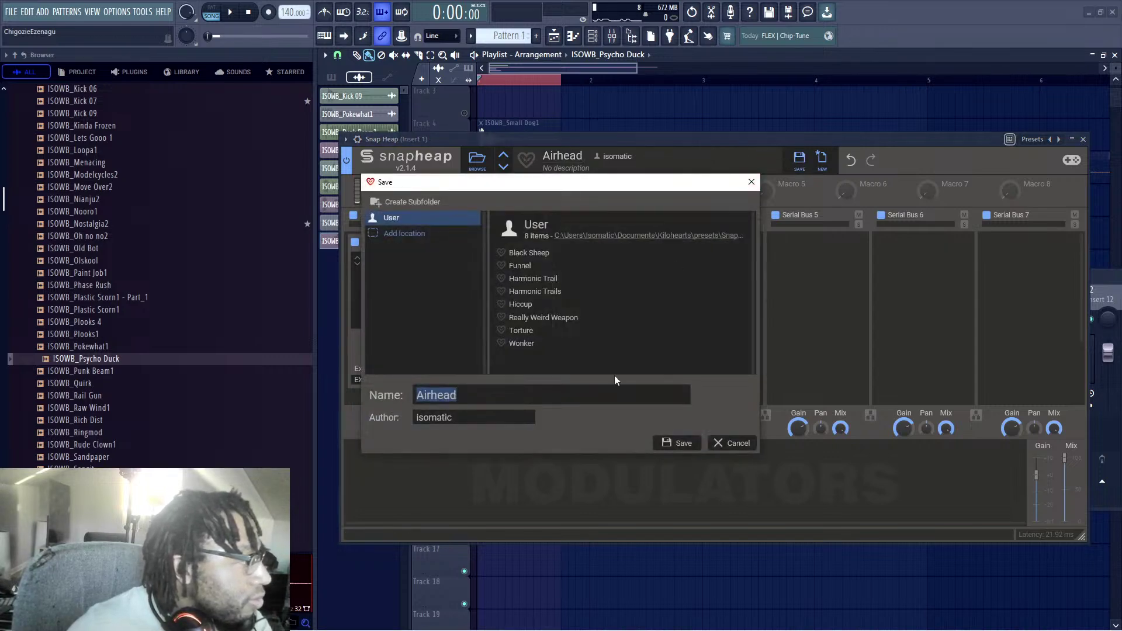
left_click(672, 442)
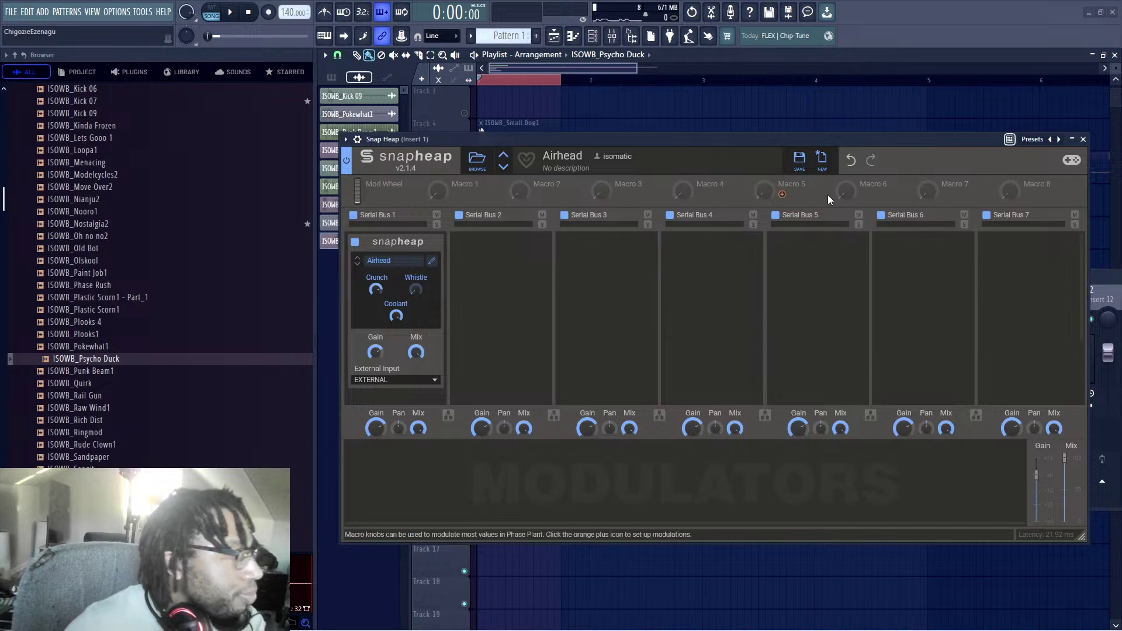
left_click(1083, 140)
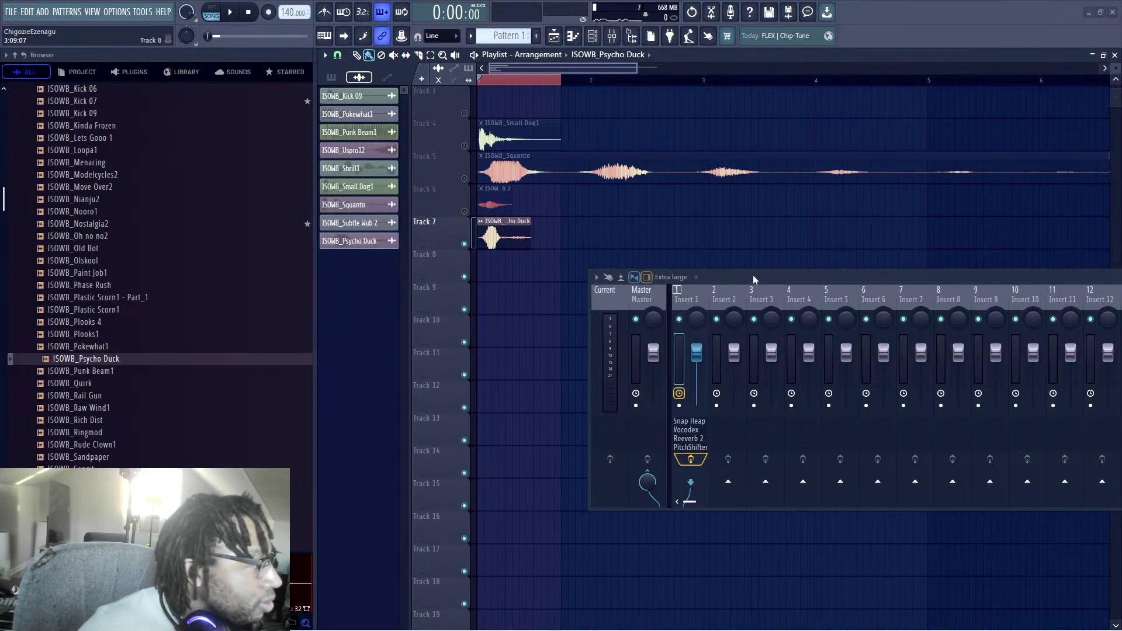
Step: Move the mixer clear of the playlist clips and delete the Psycho Duck clip from Track 7
left_click_drag(236, 343, 228, 376)
mouse_move(728, 630)
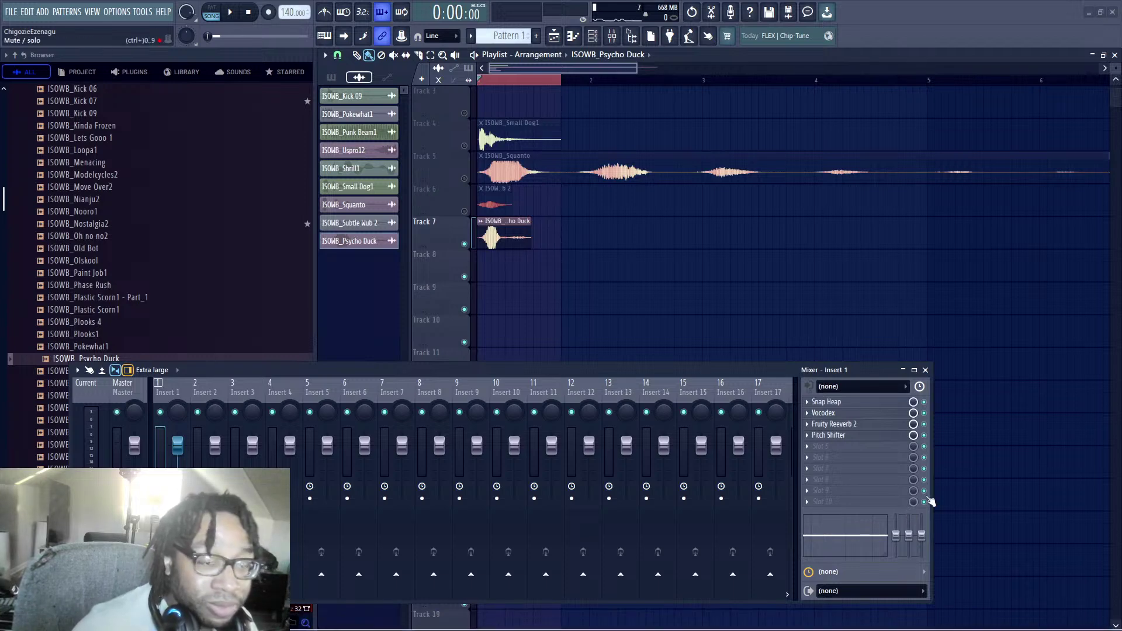
left_click_drag(750, 390, 930, 356)
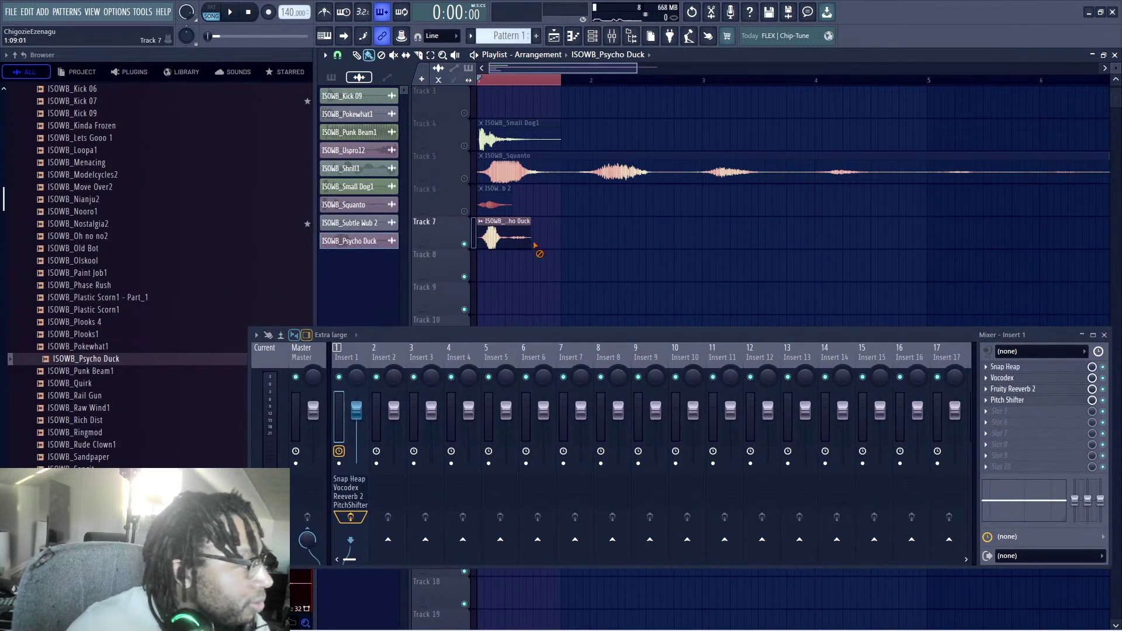
right_click(494, 239)
Step: Audition ISOWB_Ringmod from the sample browser and place it at the start of Track 7
scroll(508, 245, "down", 1)
scroll(116, 344, "down", 3)
scroll(117, 342, "down", 1)
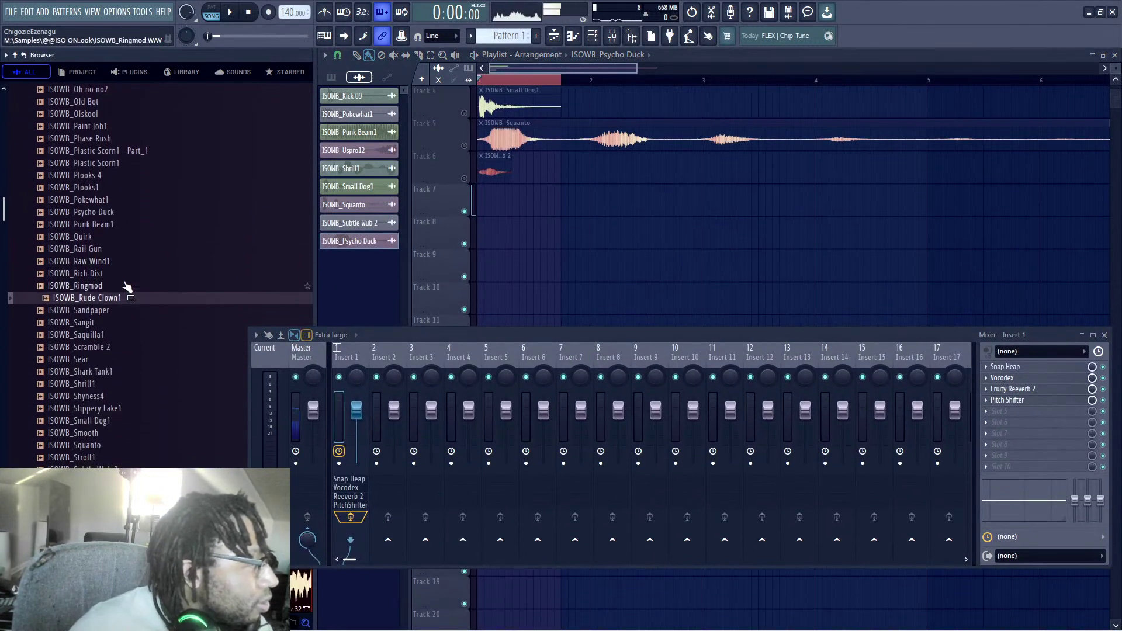
left_click(126, 286)
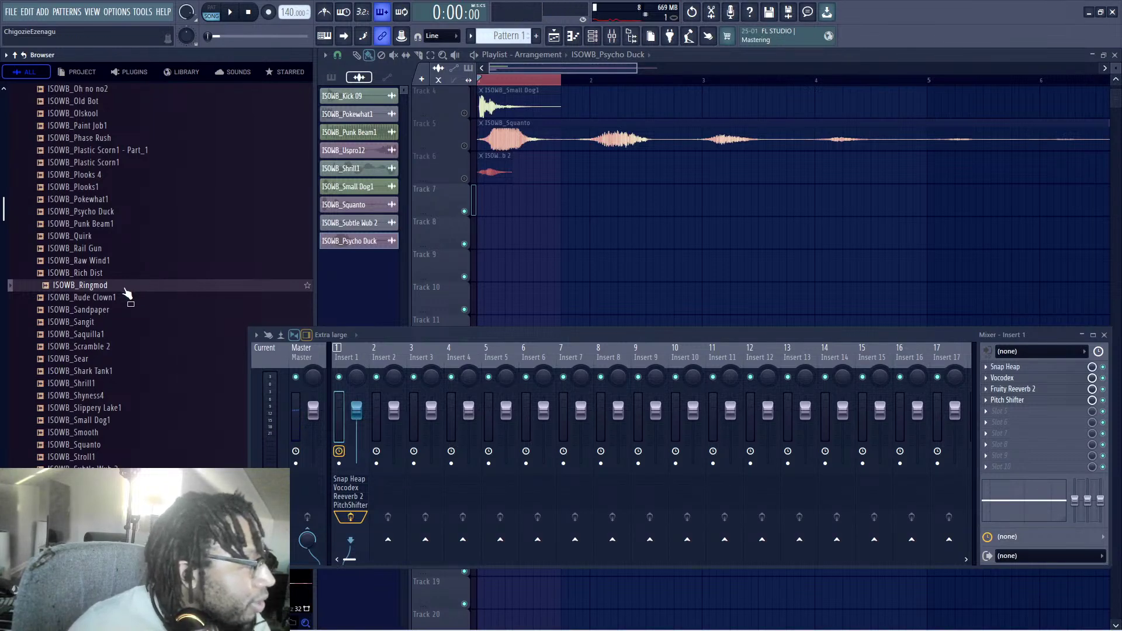
left_click_drag(126, 292, 303, 274)
left_click_drag(485, 199, 485, 200)
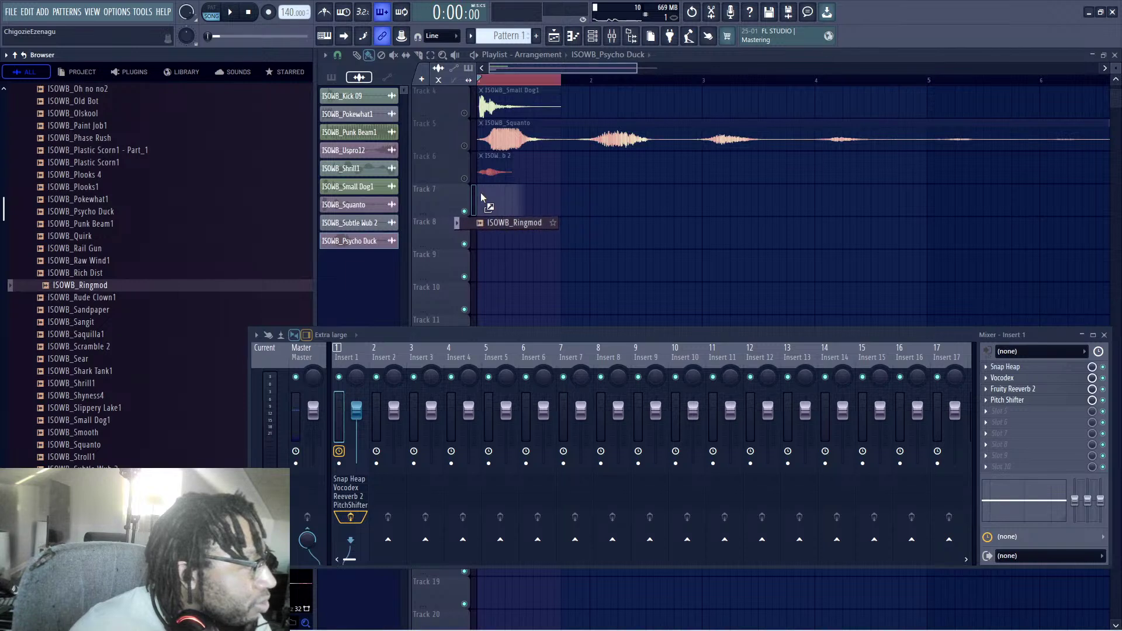
Step: Route the ISOWB_Ringmod audio clip to mixer Insert 1 and close its channel settings
scroll(486, 234, "up", 3)
left_click(486, 292)
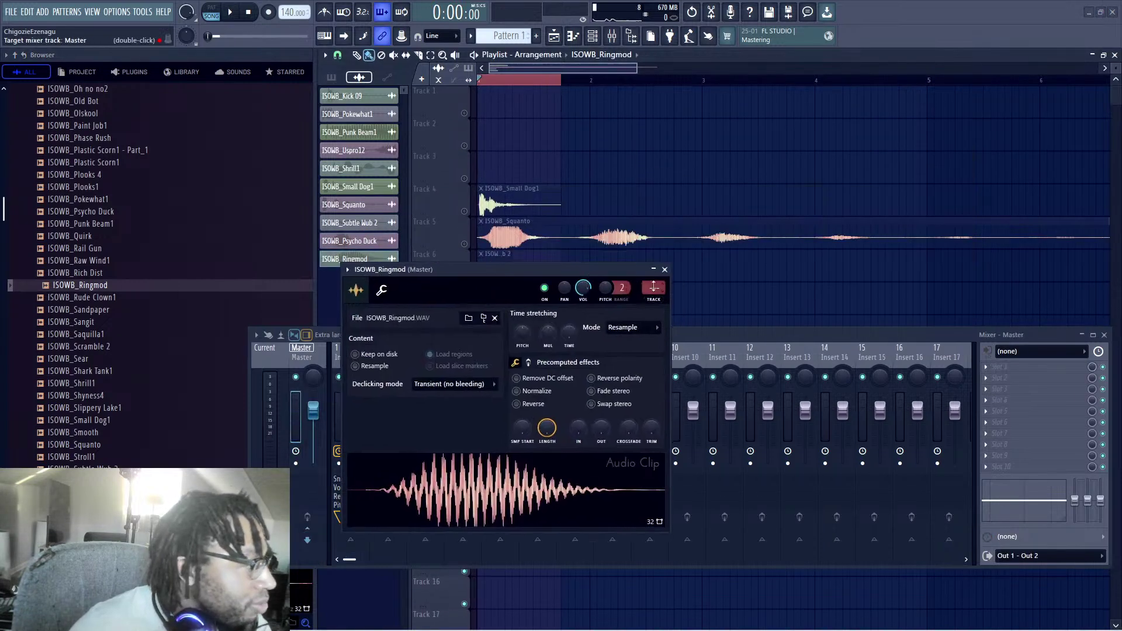
left_click_drag(653, 288, 653, 283)
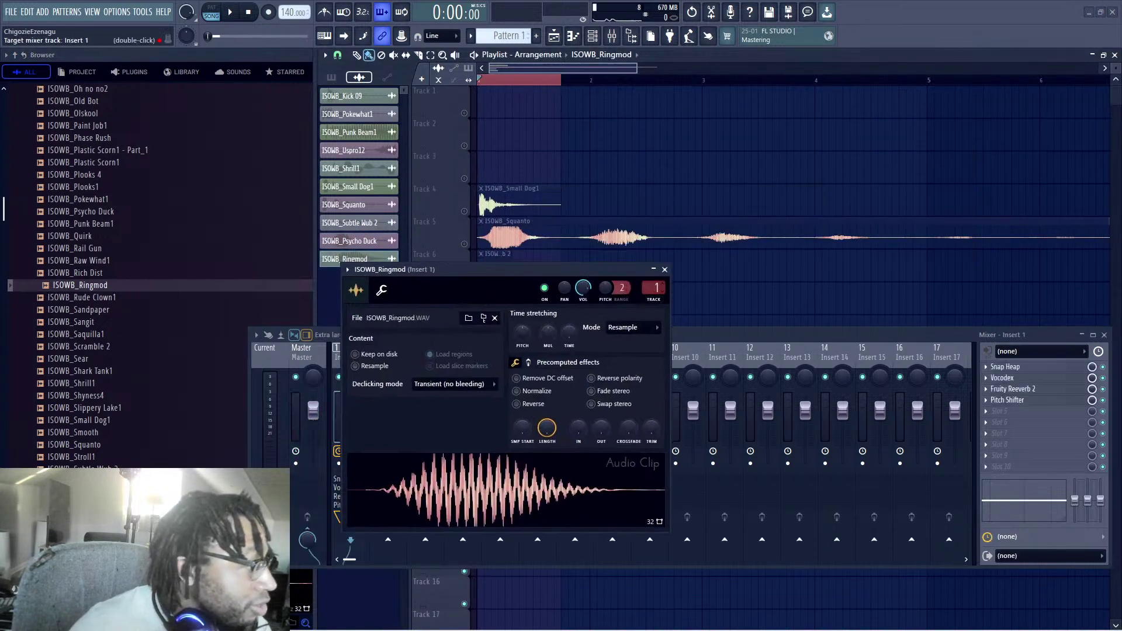
left_click(664, 269)
scroll(547, 264, "down", 2)
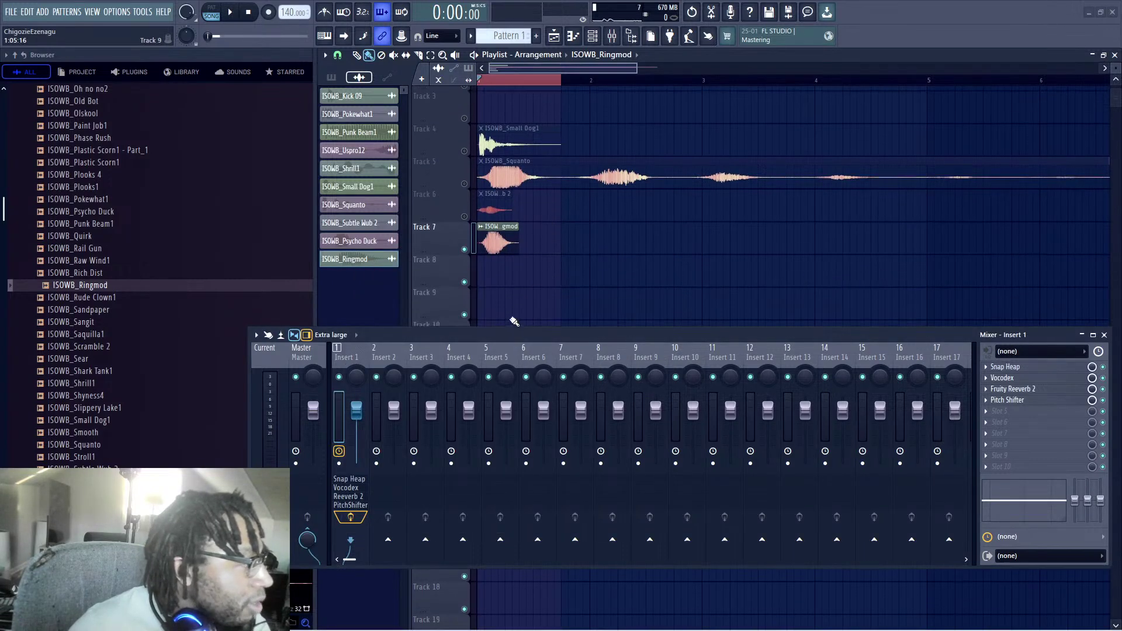
Step: Move the mixer below the clips, check the Ringmod clip's channel settings and preview the loop
left_click_drag(503, 332, 477, 361)
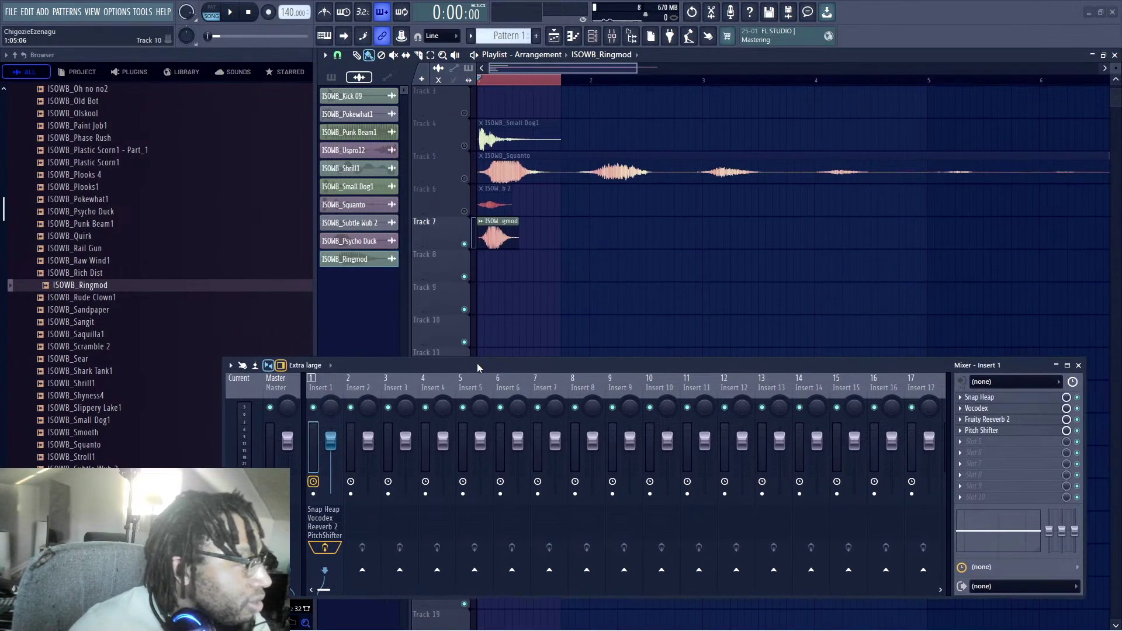
double_click(504, 244)
left_click(664, 269)
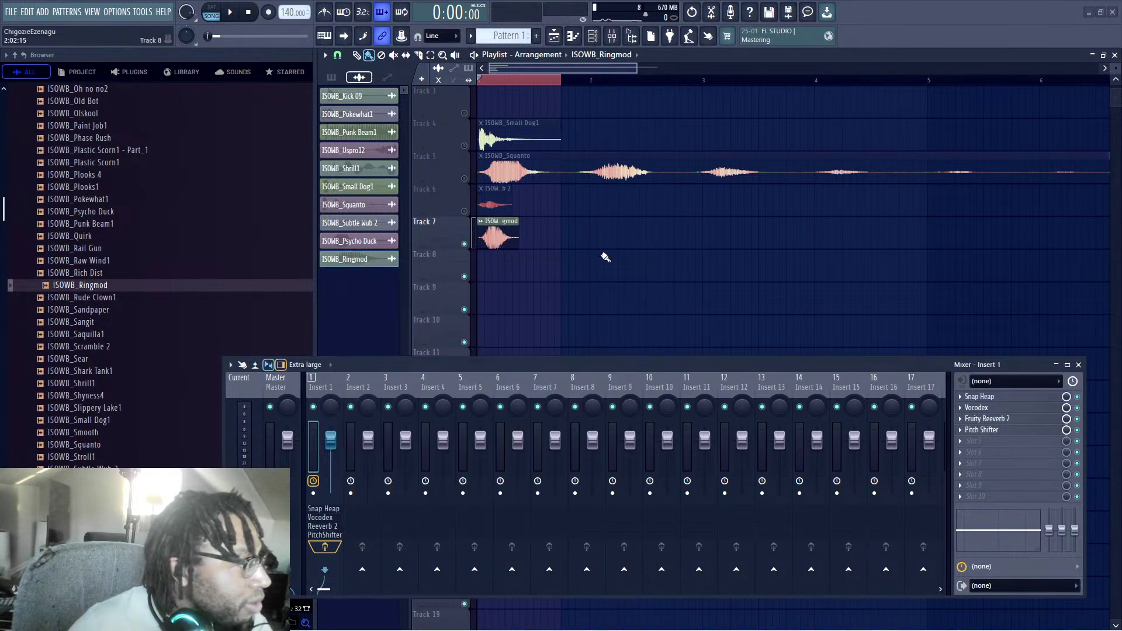
double_click(504, 241)
left_click(665, 269)
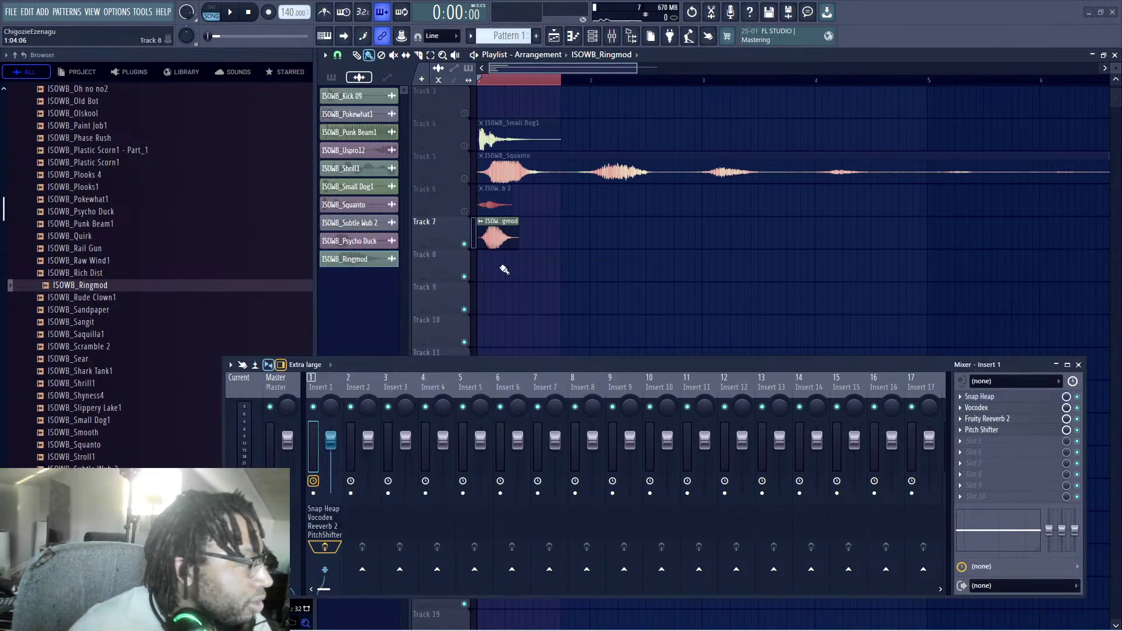
key("space")
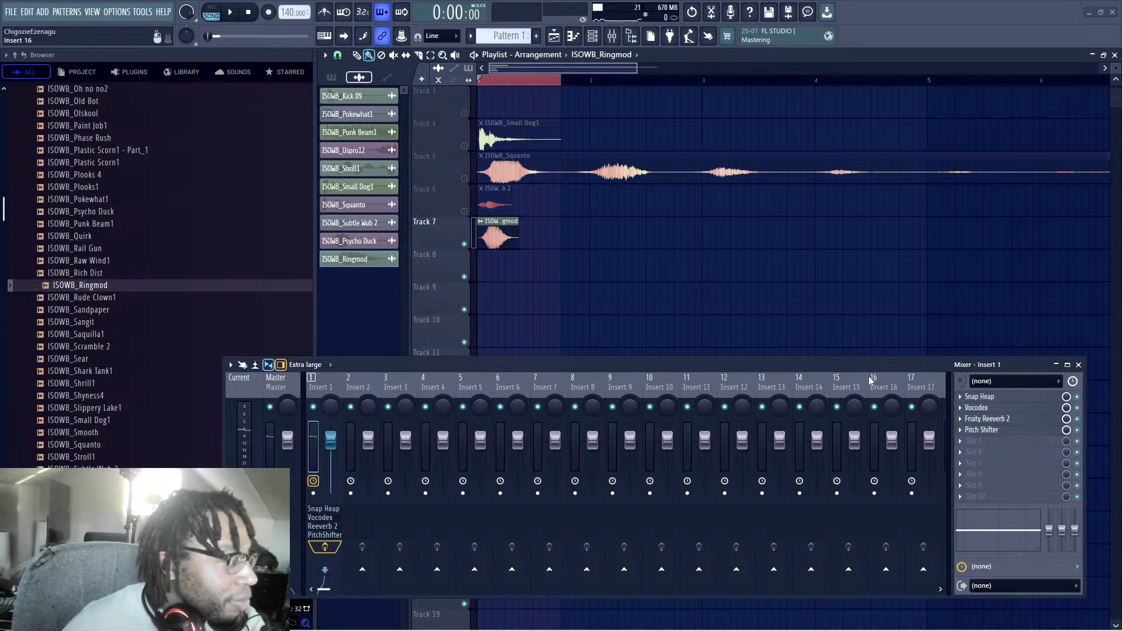
Step: Preview the loop while bypassing Pitch Shifter, Fruity Reeverb 2 and Vocodex on Insert 1
left_click_drag(868, 368, 873, 312)
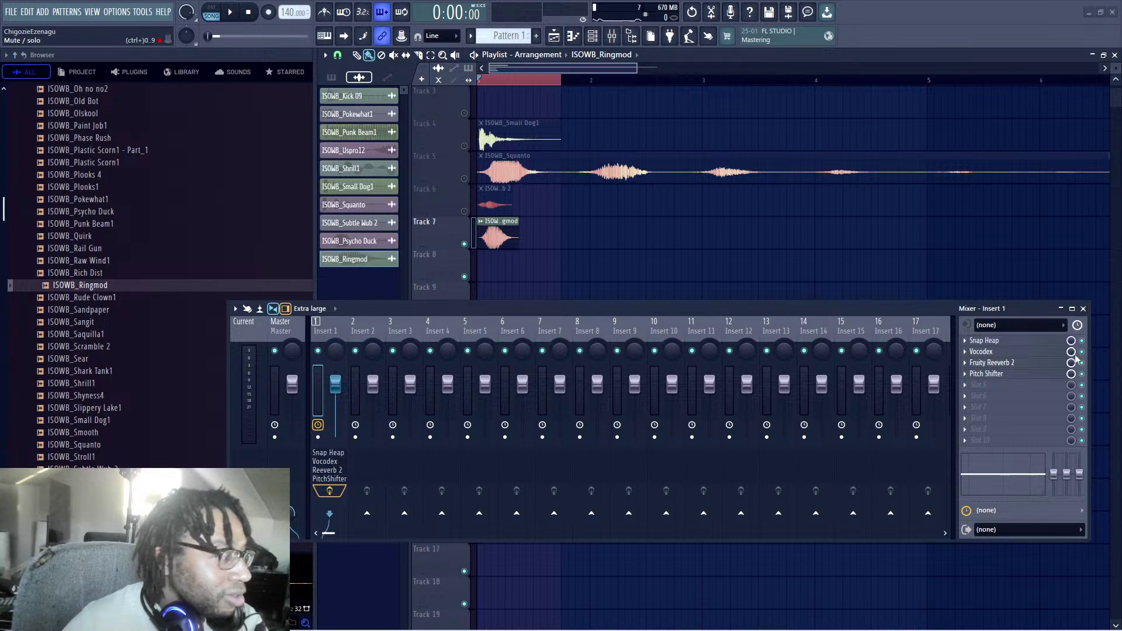
left_click_drag(897, 310, 723, 286)
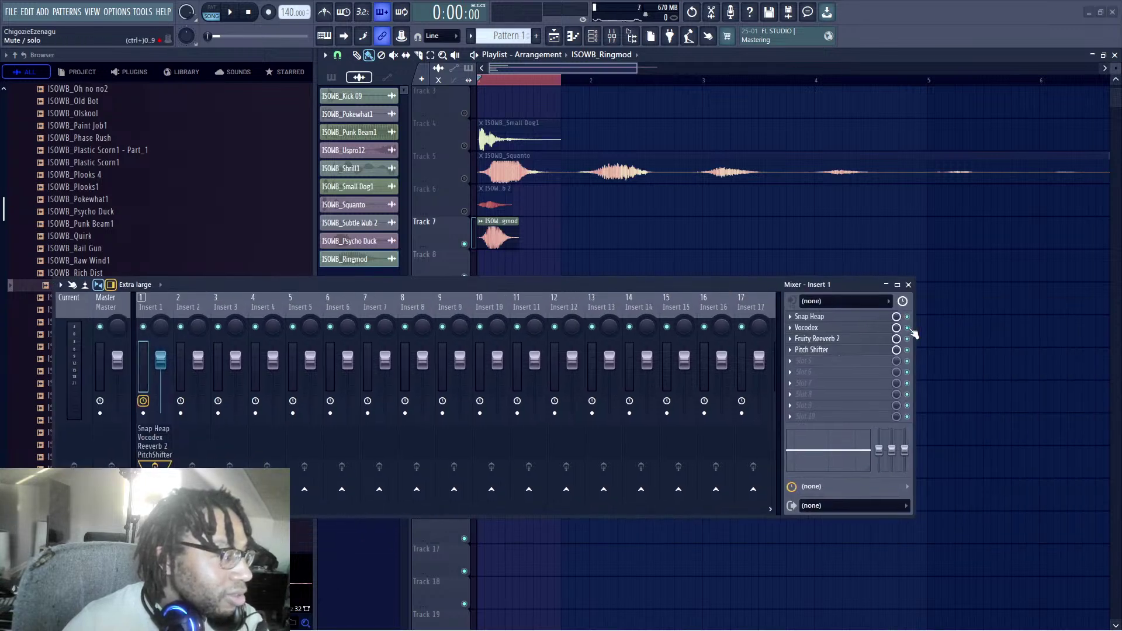
left_click(907, 350)
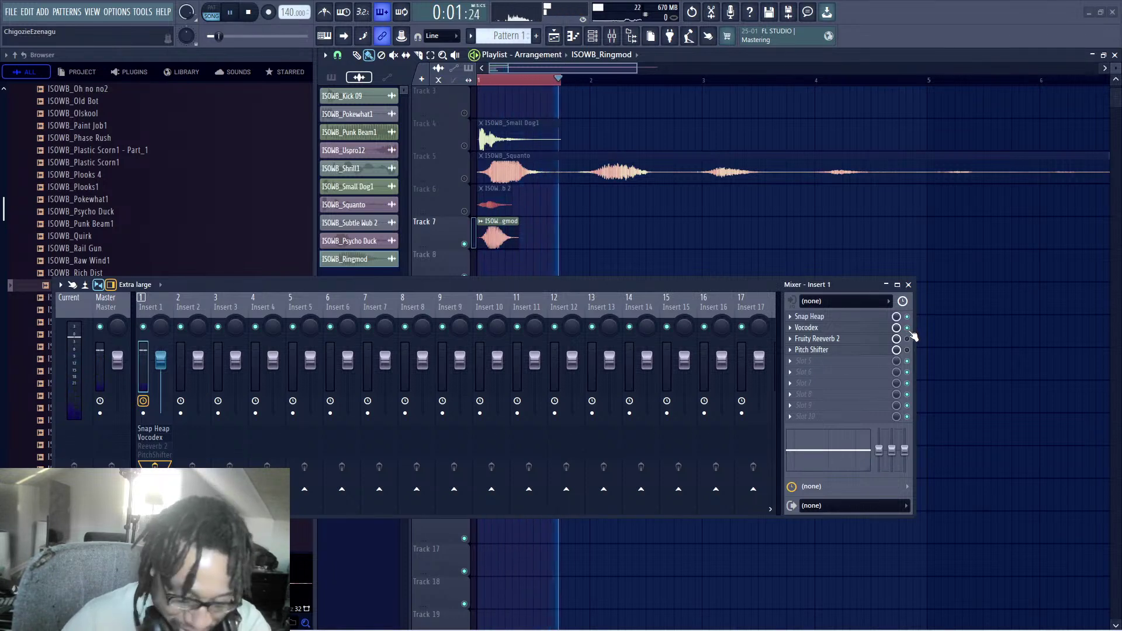
left_click(906, 328)
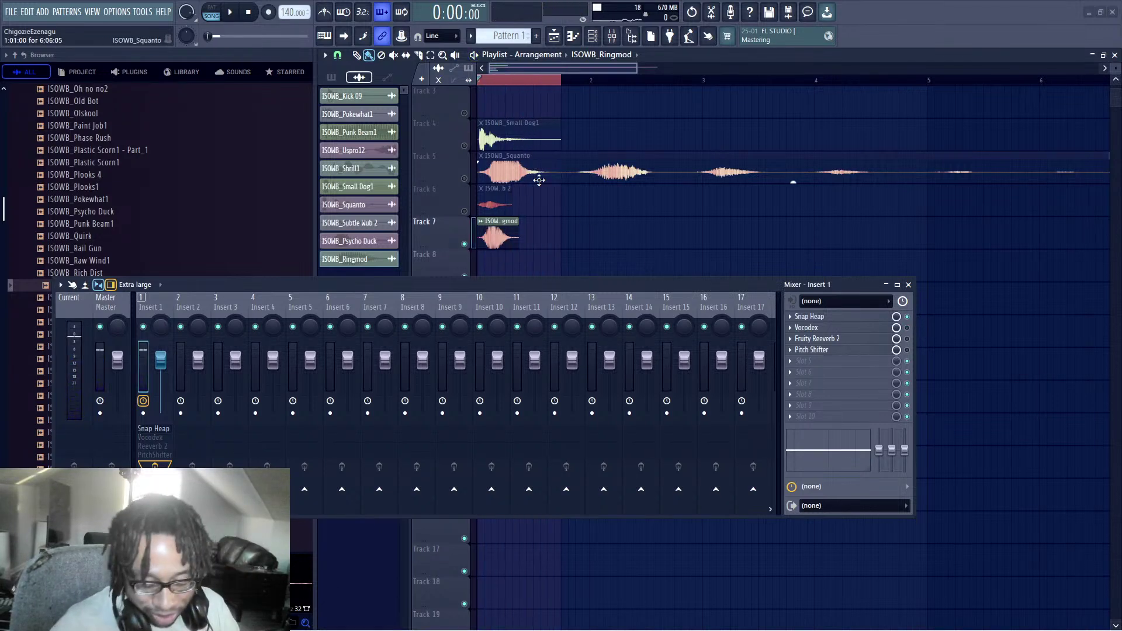
Step: Set the playlist loop region from bar 1 to bar 2 and re-enable the bypassed effects on Insert 1
left_click_drag(484, 87, 587, 97)
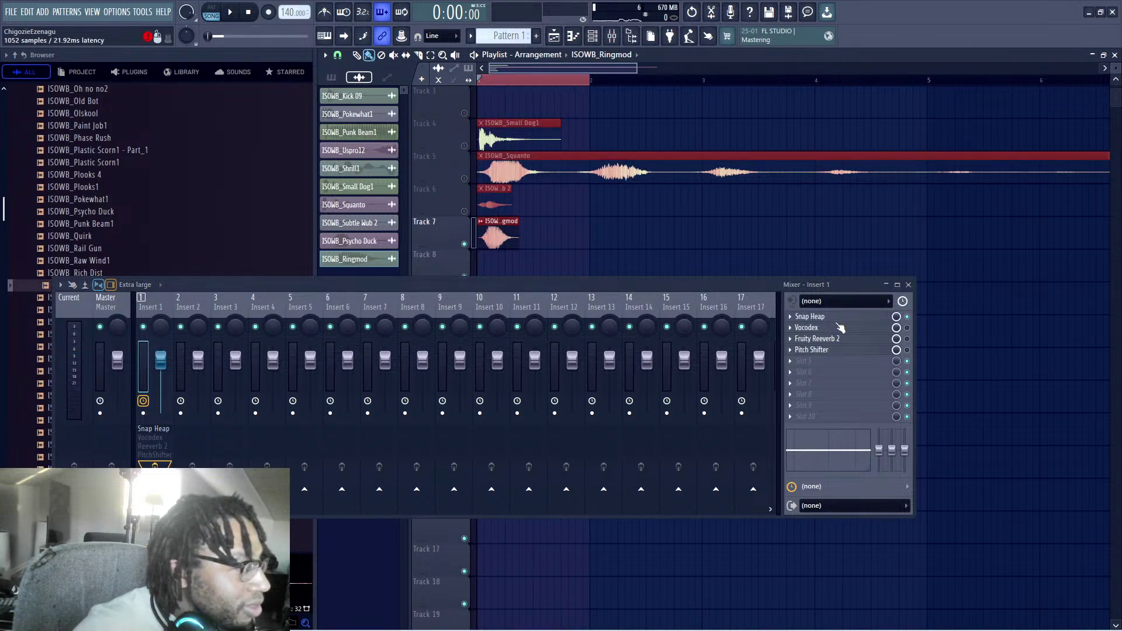
left_click(907, 328)
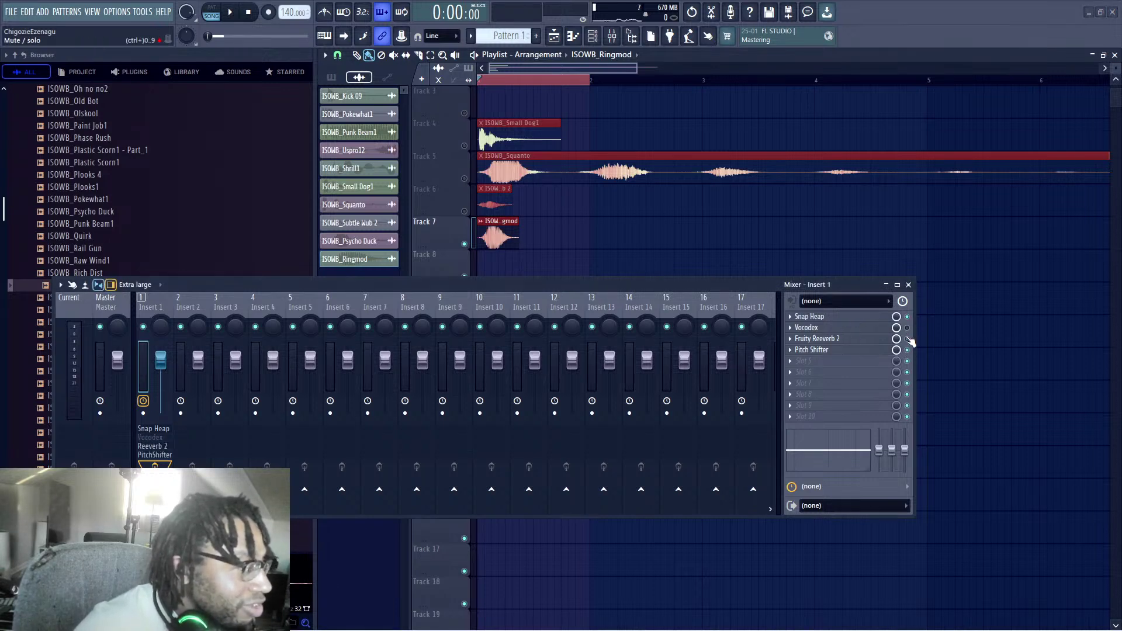
Step: Save Insert 1's mixer track state as a preset in the Mixer presets folder
right_click(174, 311)
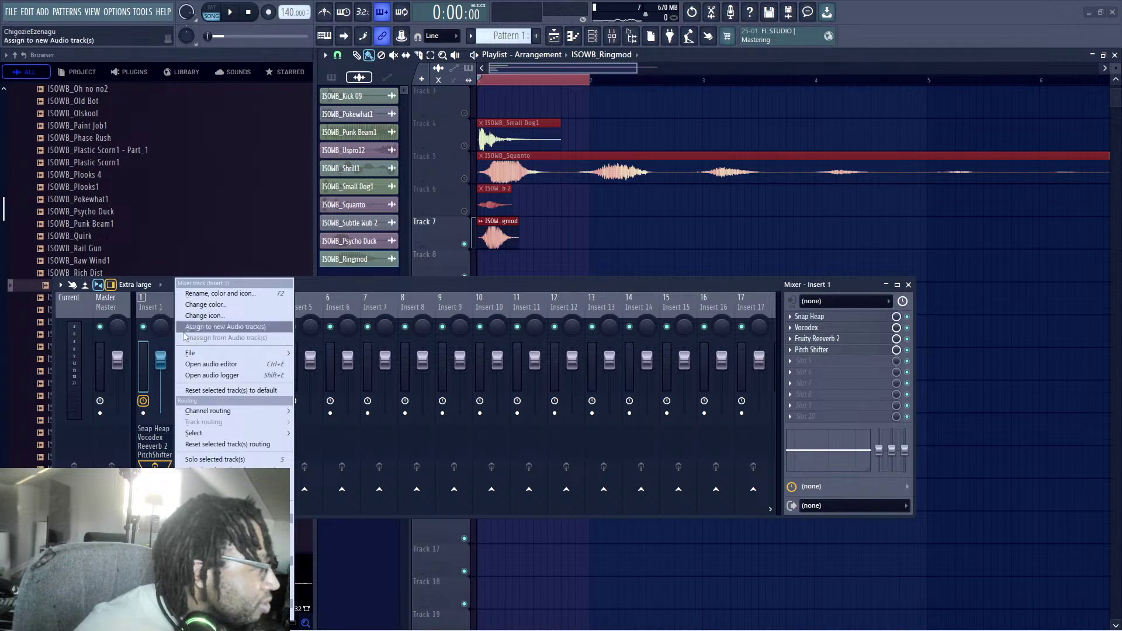
mouse_move(198, 353)
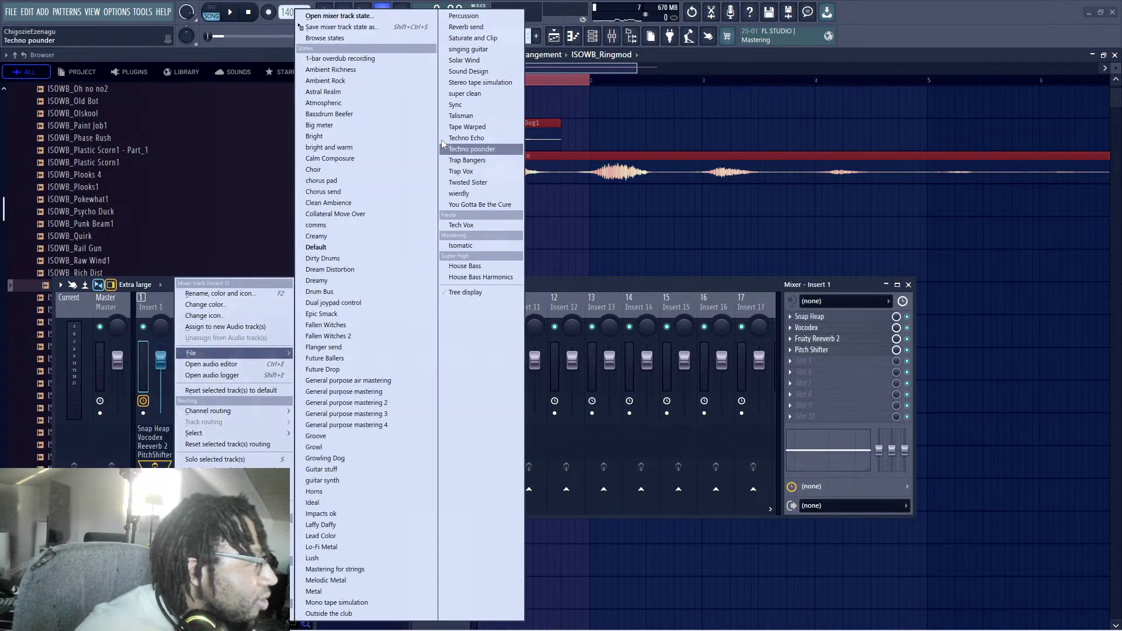
left_click(342, 26)
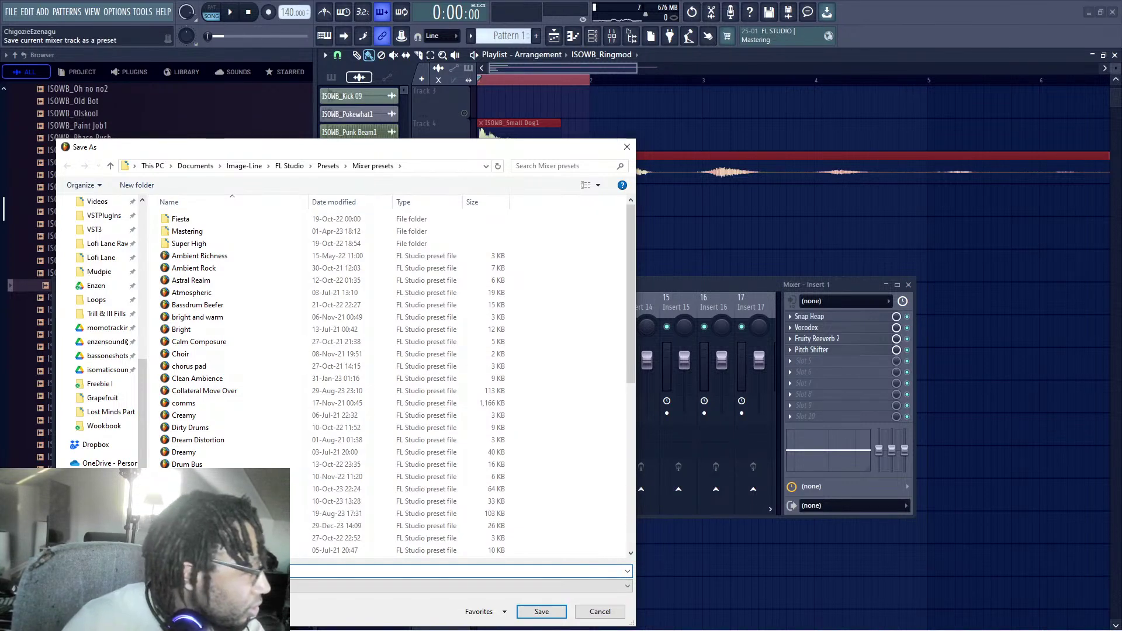
left_click(554, 618)
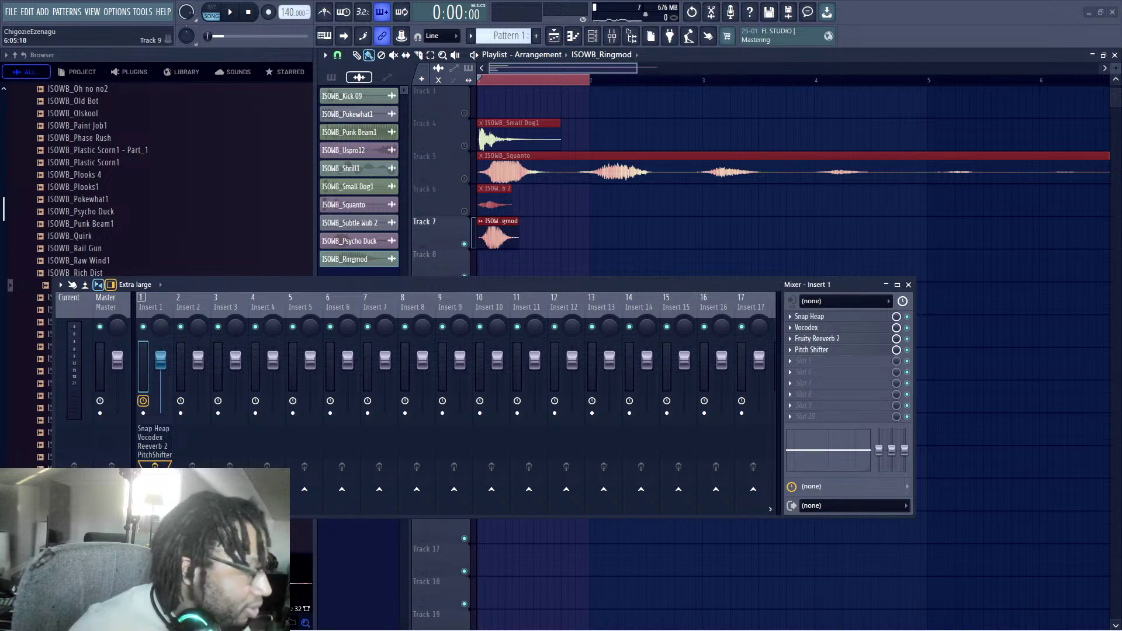
Step: Reposition the mixer and reopen the Airhead Snap Heap on Insert 1
left_click_drag(831, 291, 905, 314)
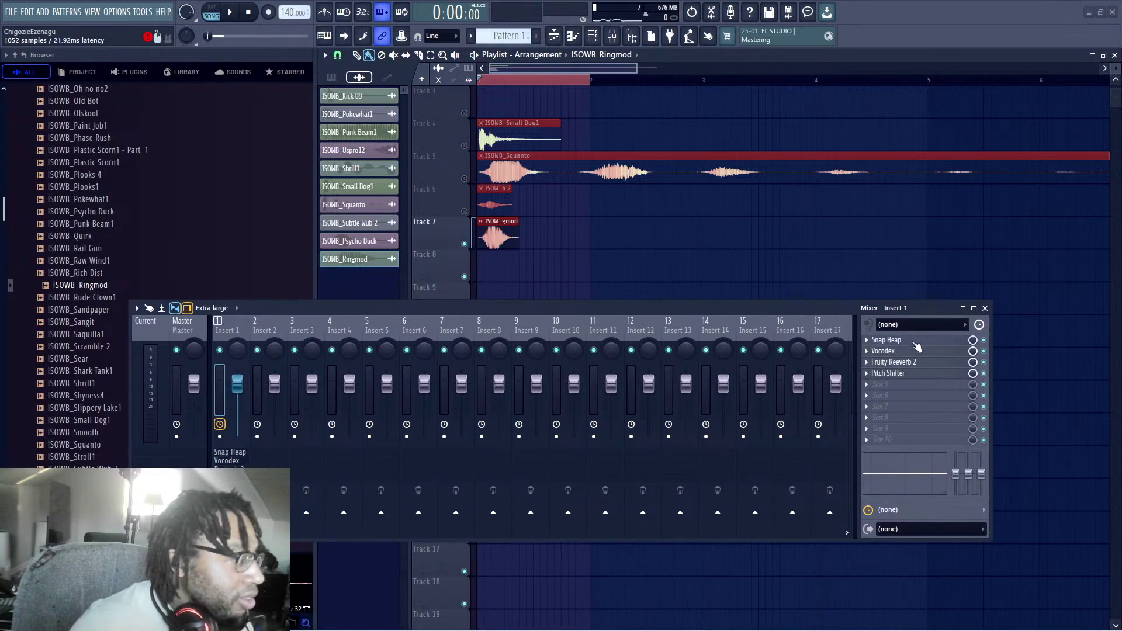
left_click(913, 340)
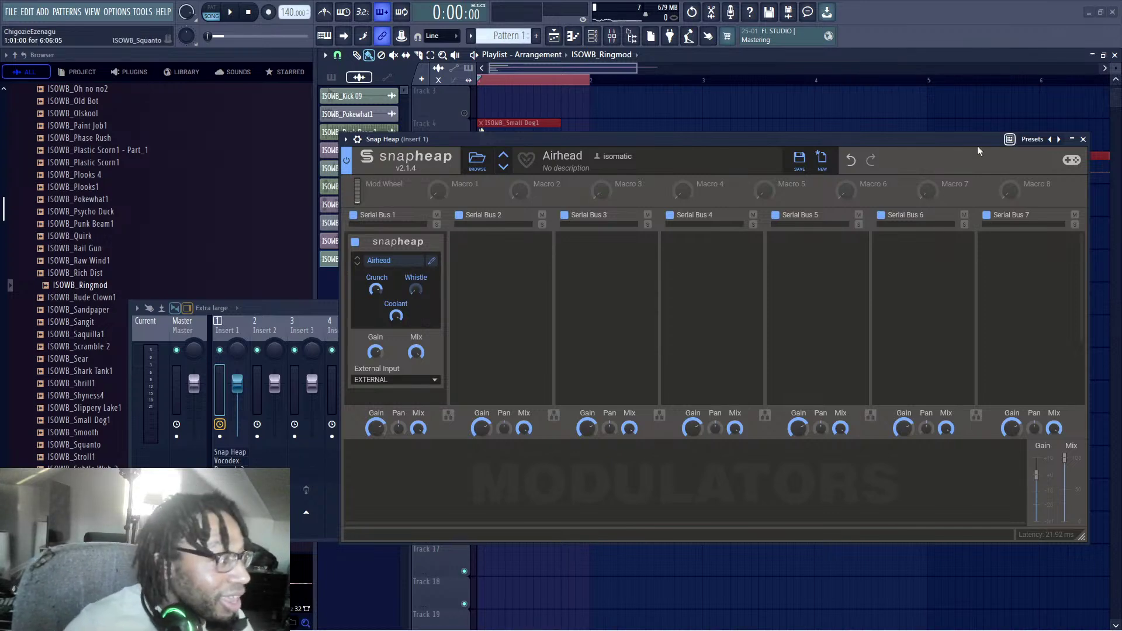
Step: Try replacing Snap Heap with Patcher in Insert 1's first effect slot, and undo the replacement
left_click_drag(944, 143, 893, 152)
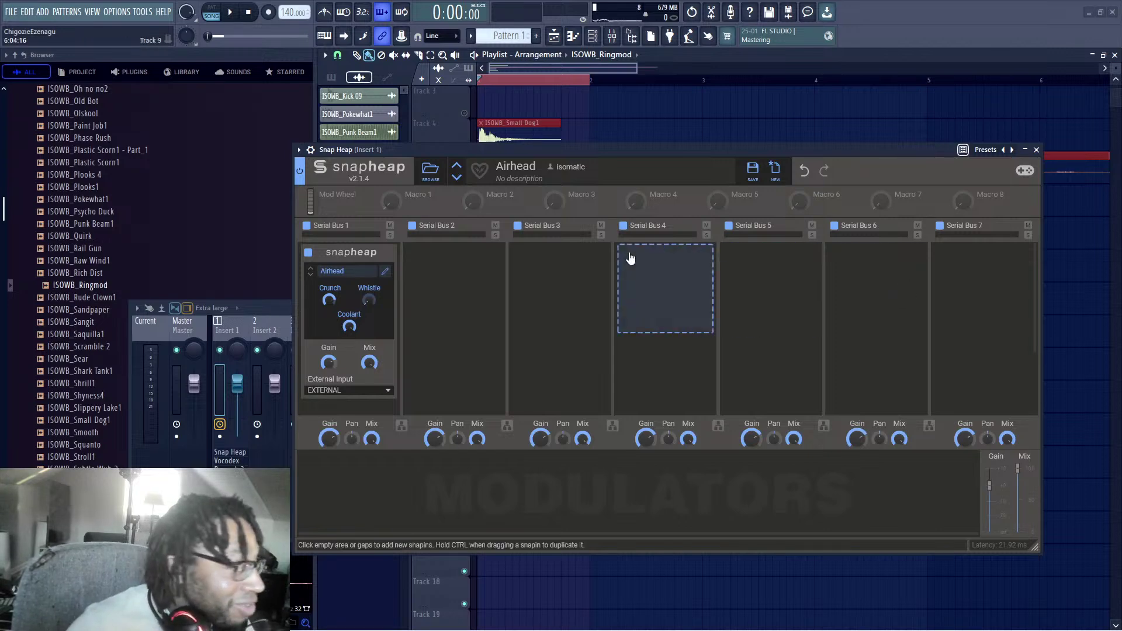
left_click_drag(465, 152, 344, 284)
left_click(916, 281)
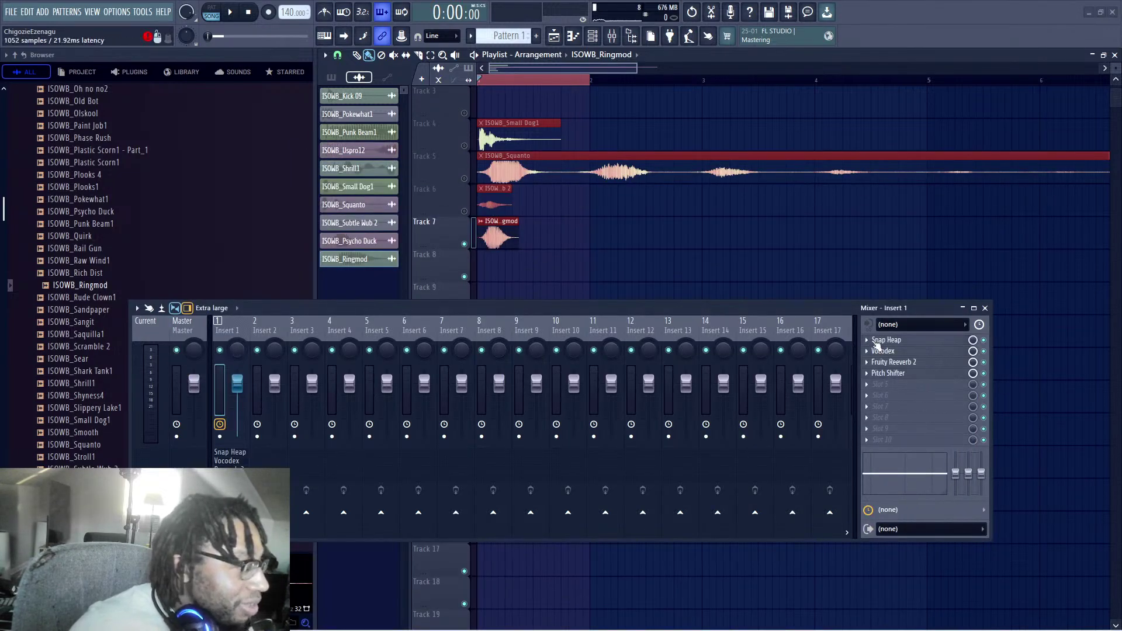
left_click(867, 341)
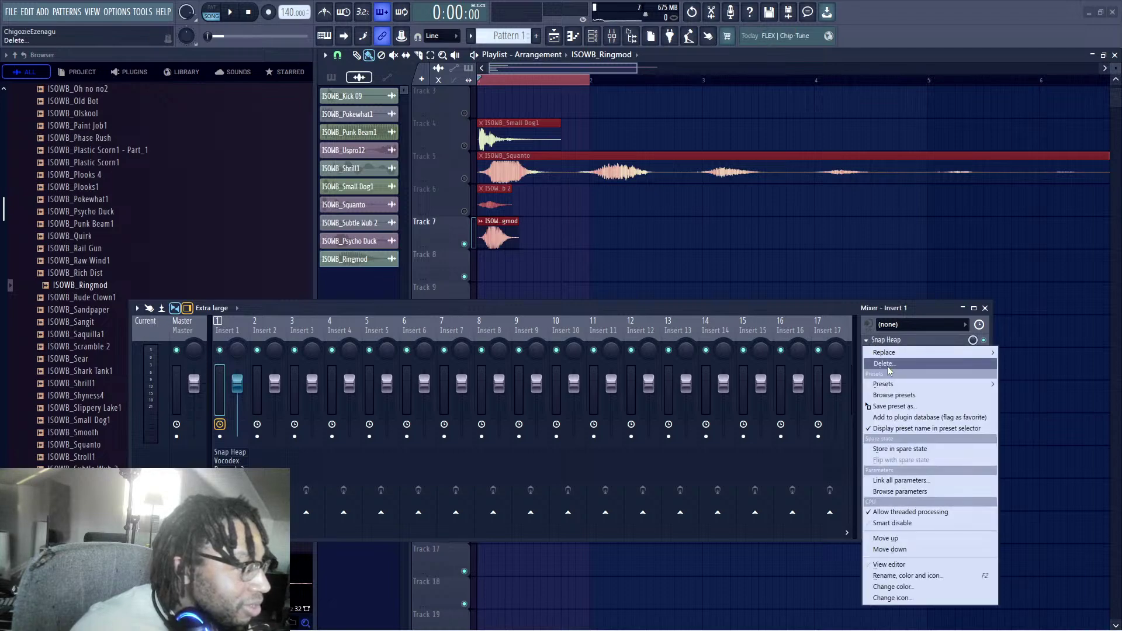
left_click(886, 364)
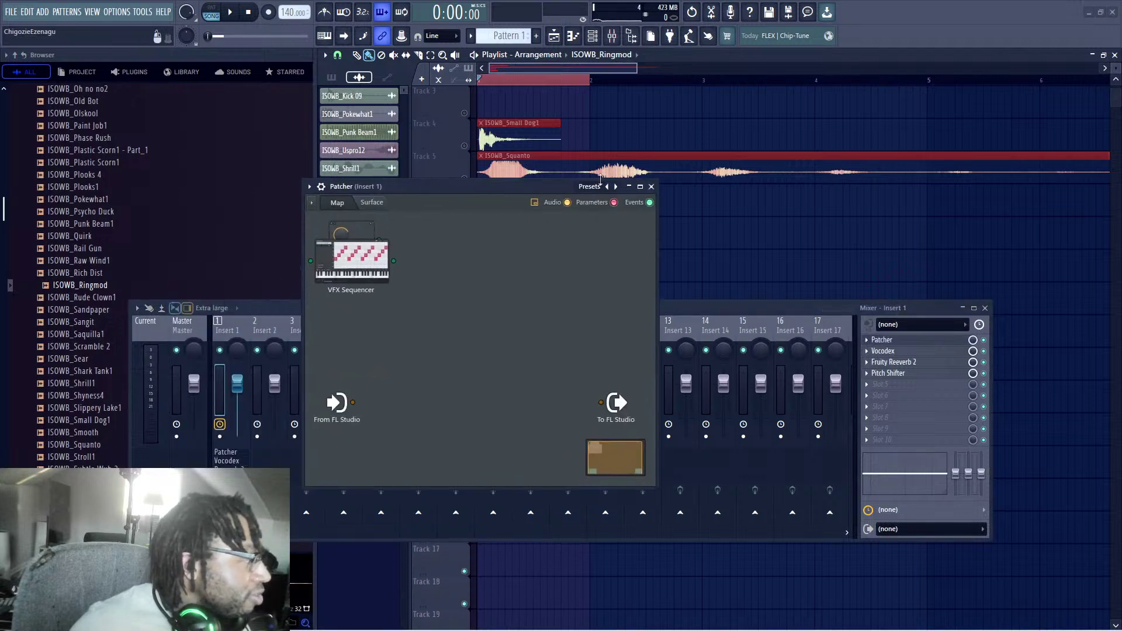
left_click(651, 187)
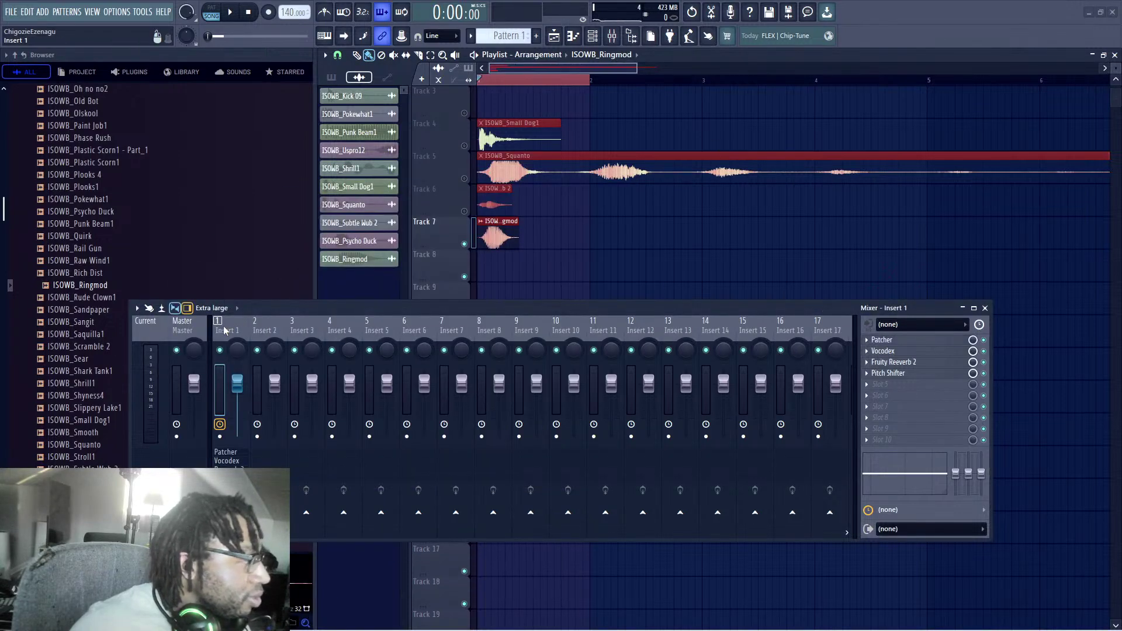
left_click(900, 341)
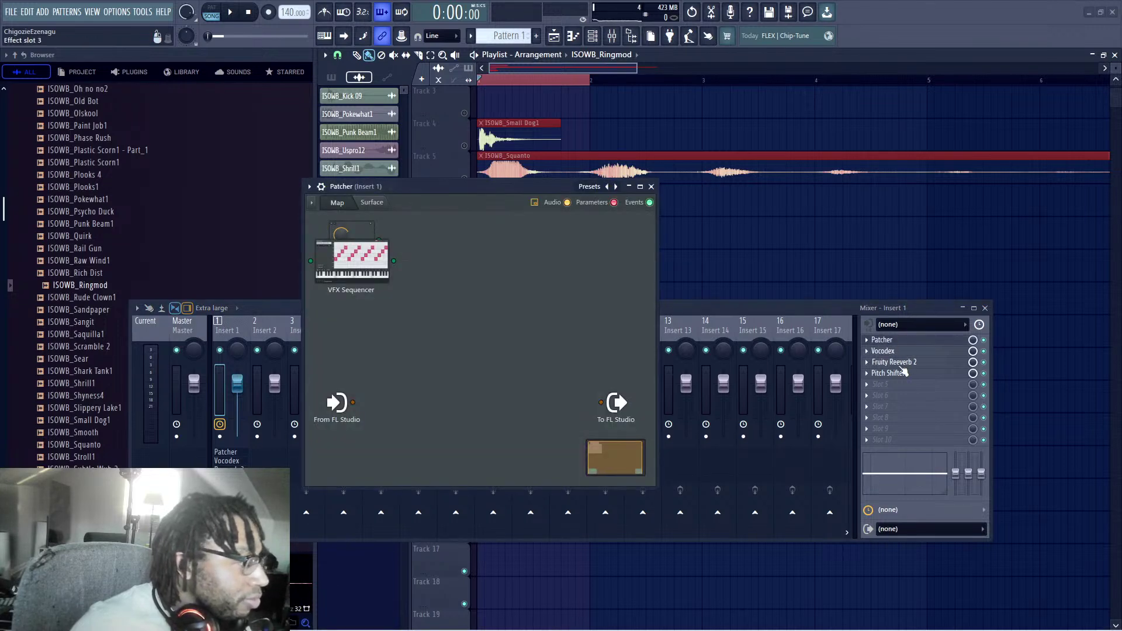
left_click(895, 374)
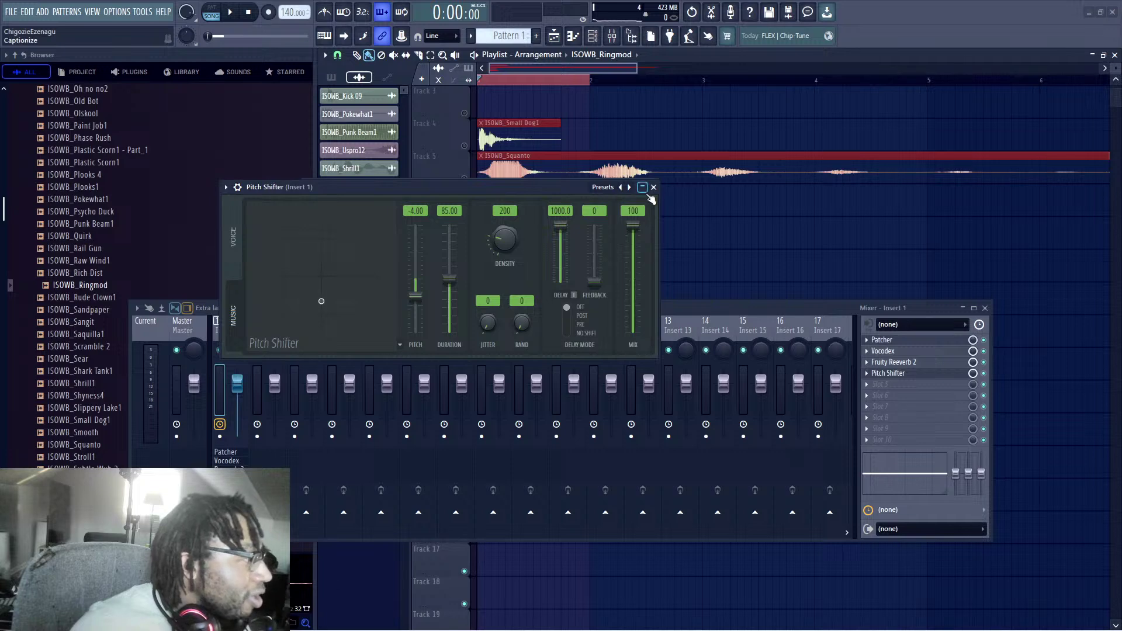
left_click(643, 189)
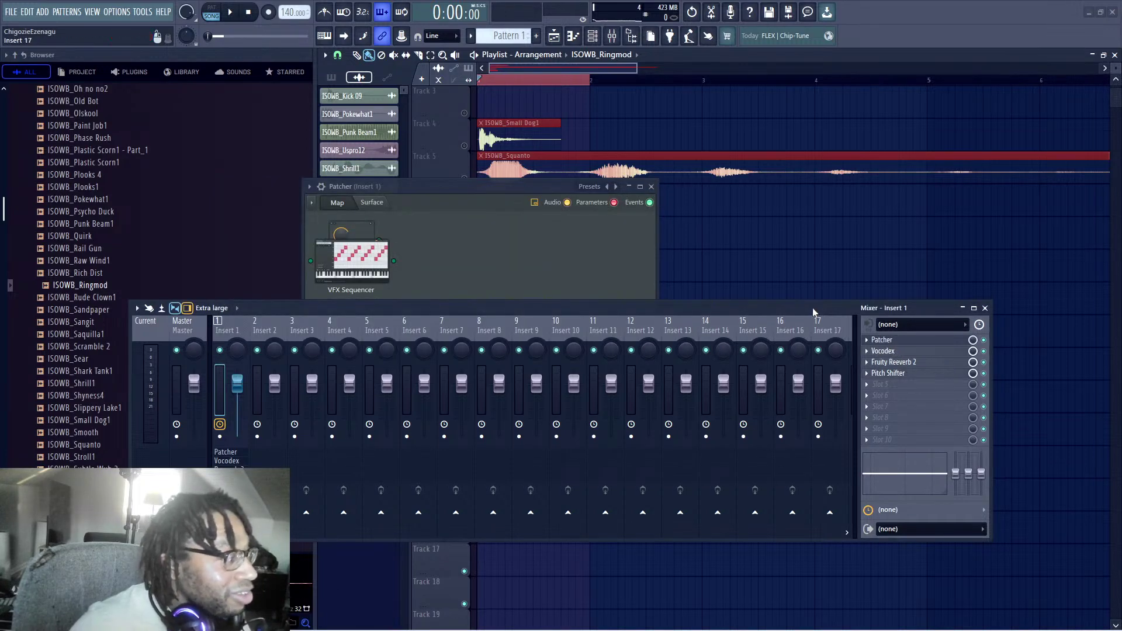
key("ctrl+z")
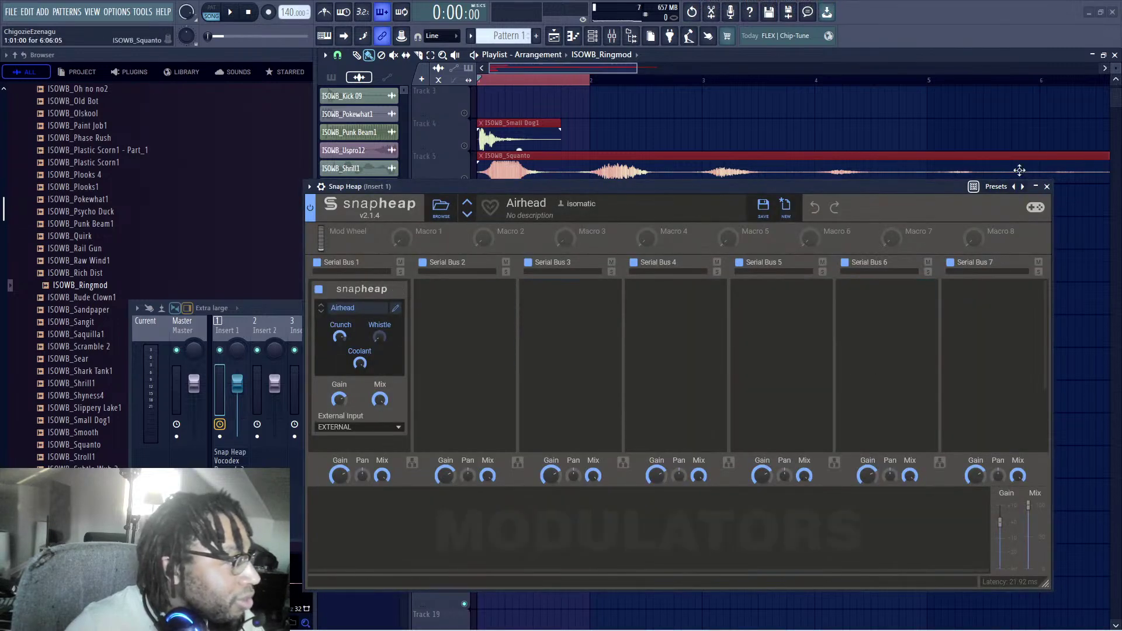
Step: Close the Airhead Snap Heap and load the Default mixer track state on Insert 1
left_click(1047, 186)
right_click(239, 330)
mouse_move(304, 353)
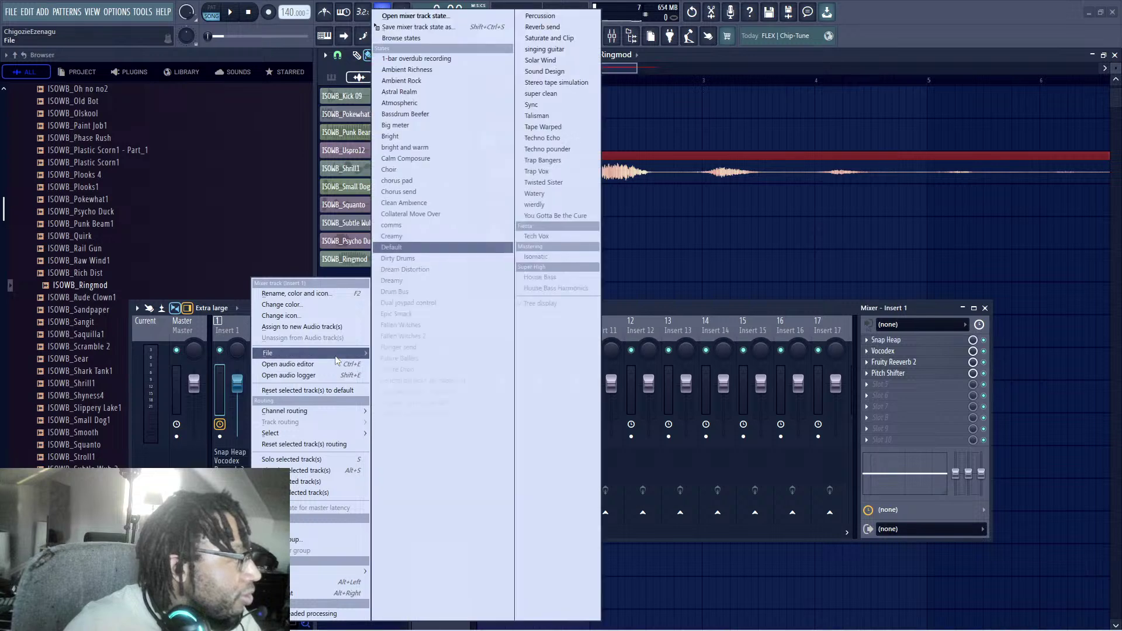
left_click(421, 246)
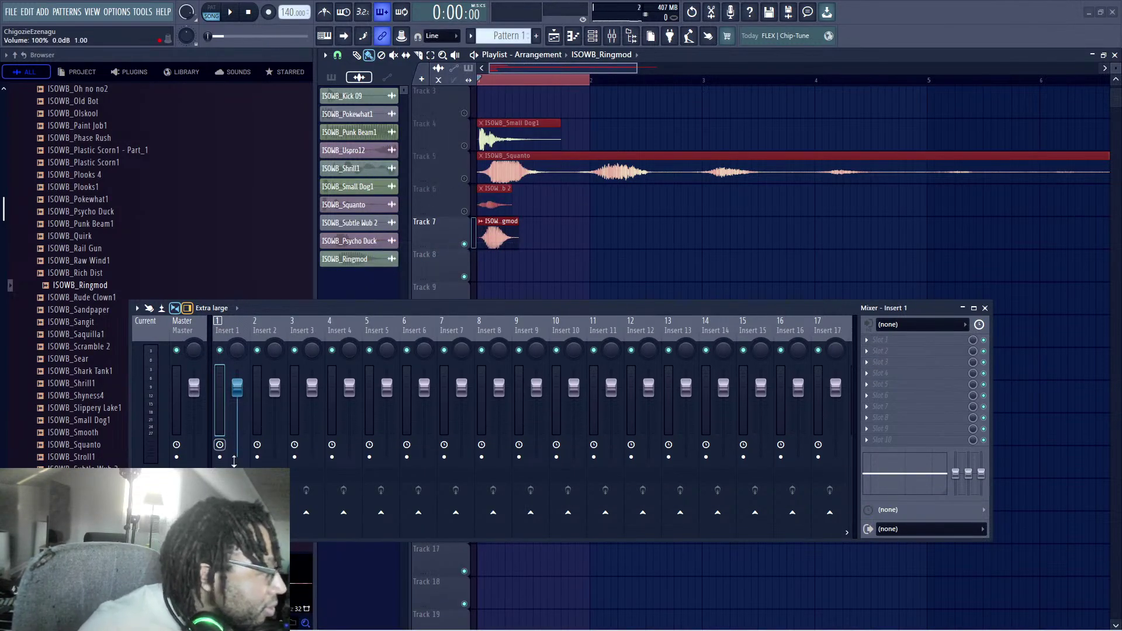
Step: Load Snap Heap into Insert 1's first effect slot, and add a nested Snap Heap in Serial Bus 1 with its editor open
left_click(883, 340)
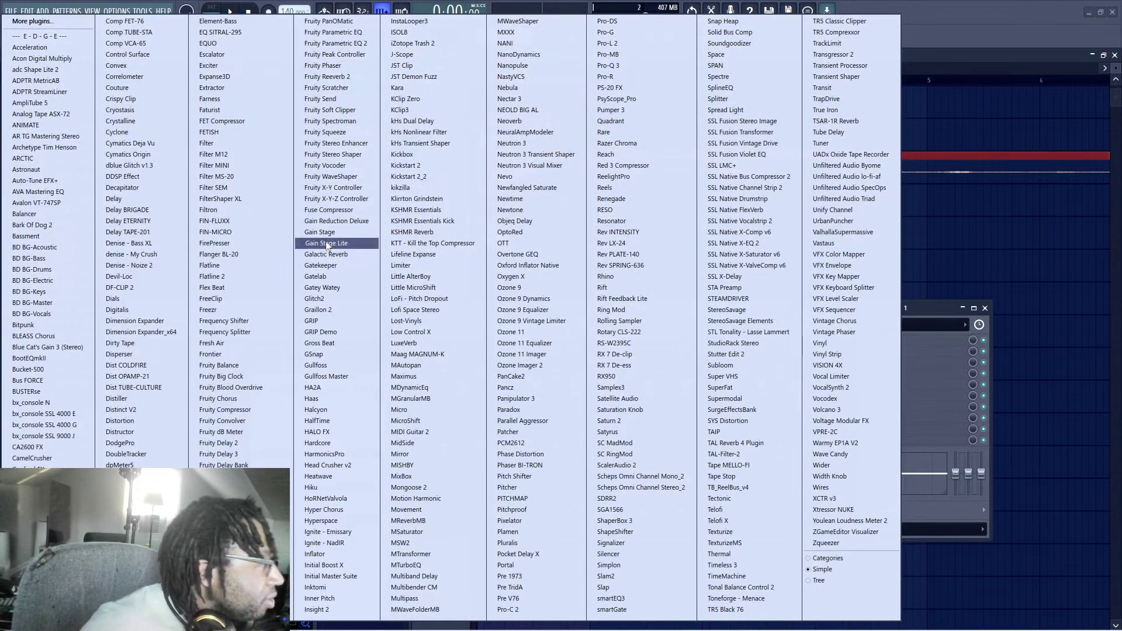
left_click(919, 306)
key("F8")
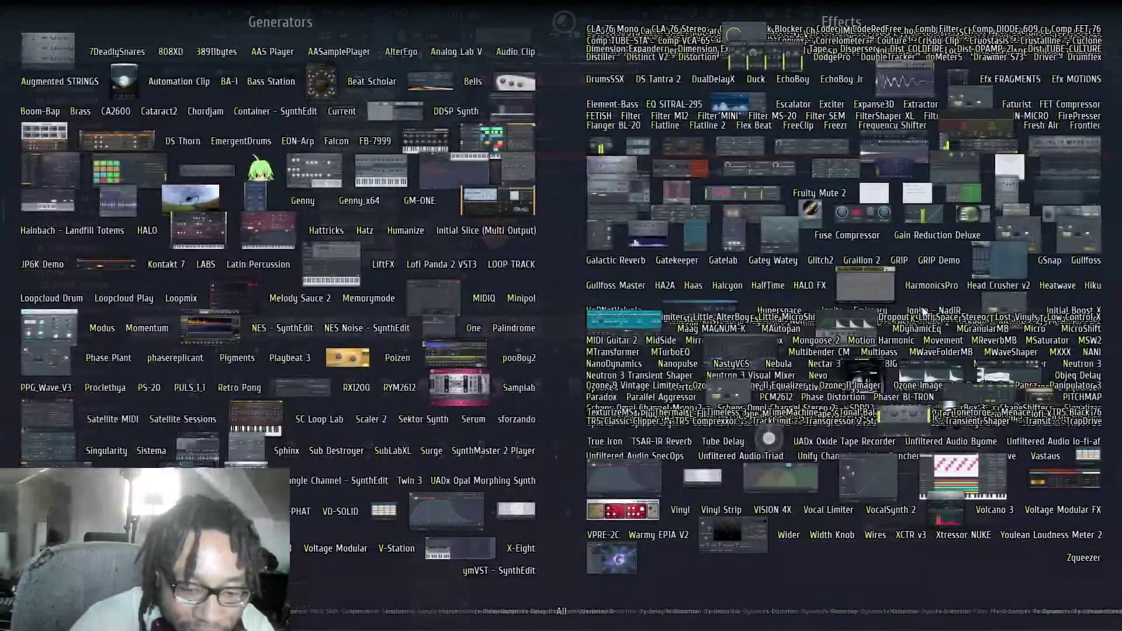
type("sna")
left_click_drag(842, 419, 913, 342)
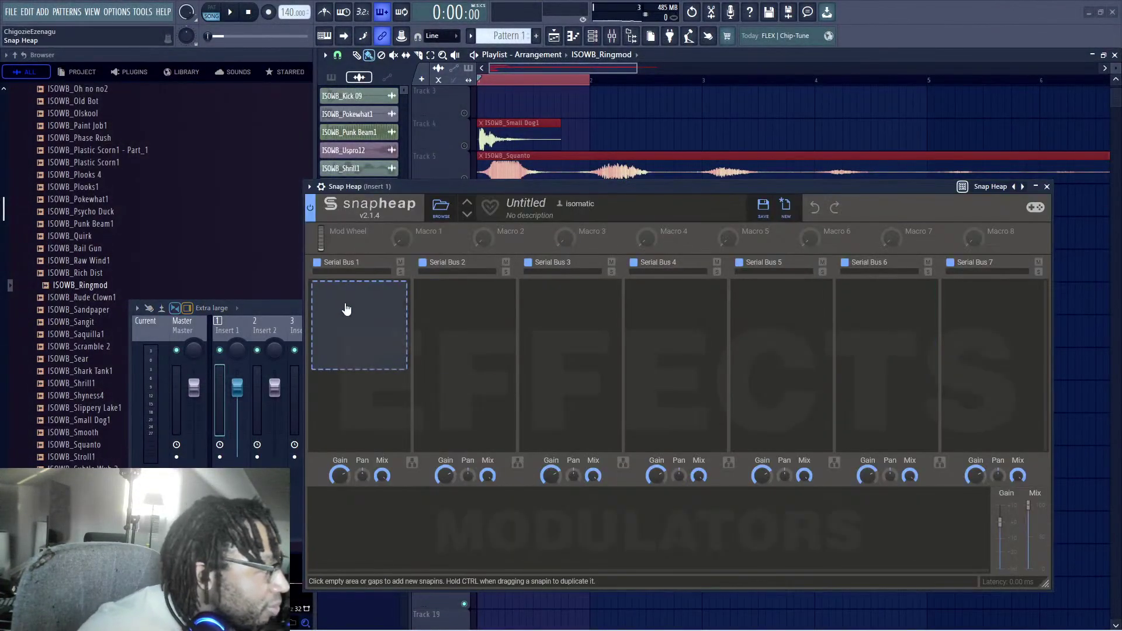
left_click(346, 308)
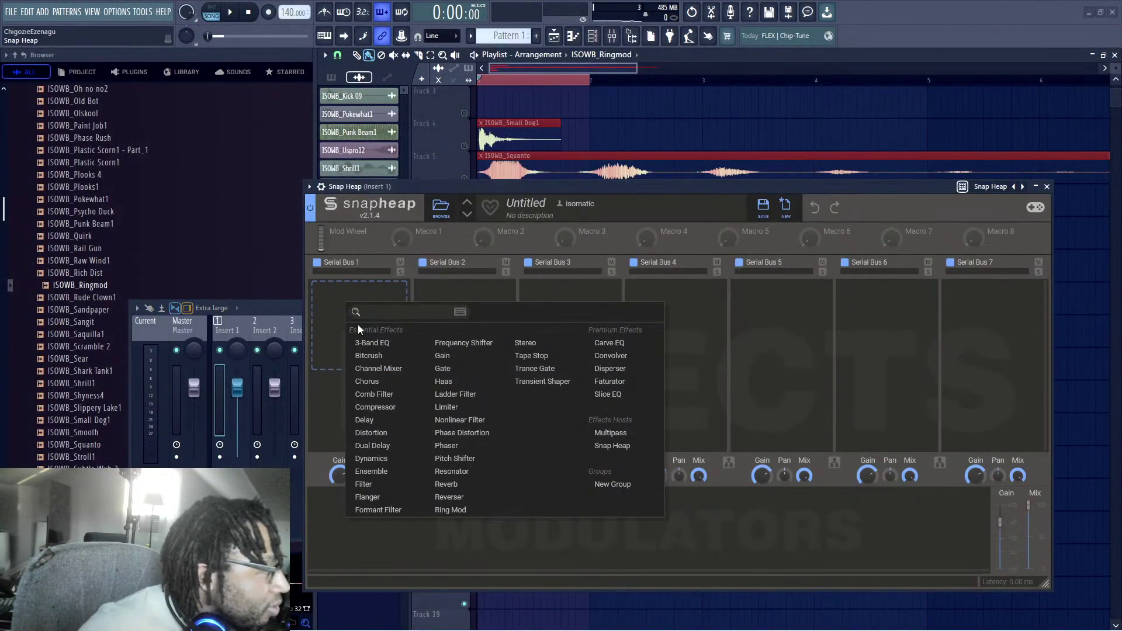
left_click(622, 440)
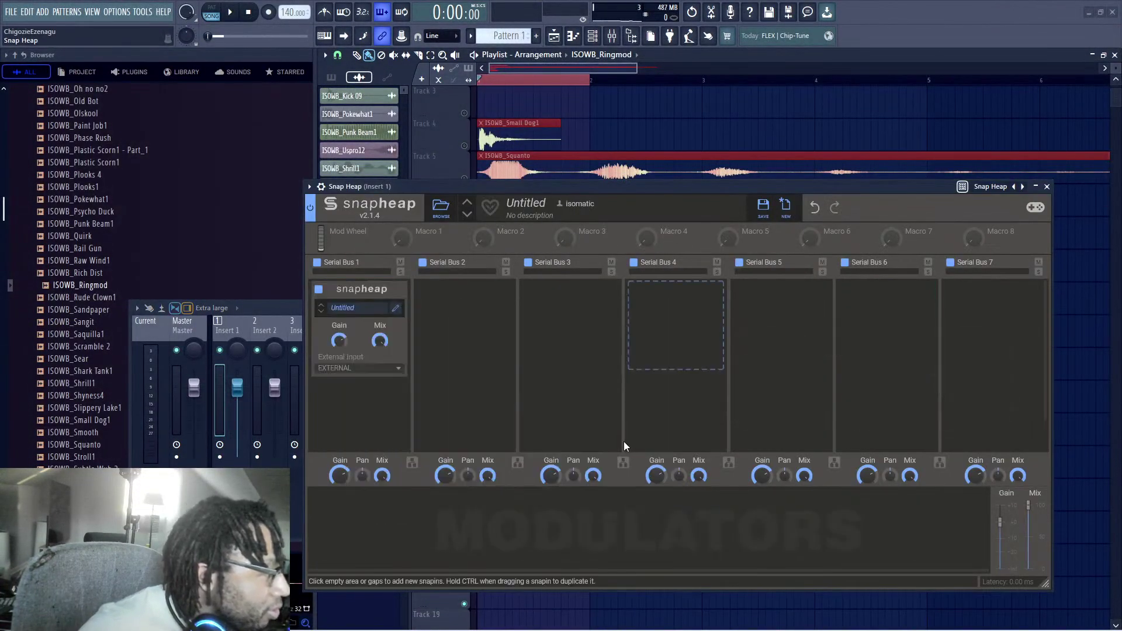
left_click(396, 310)
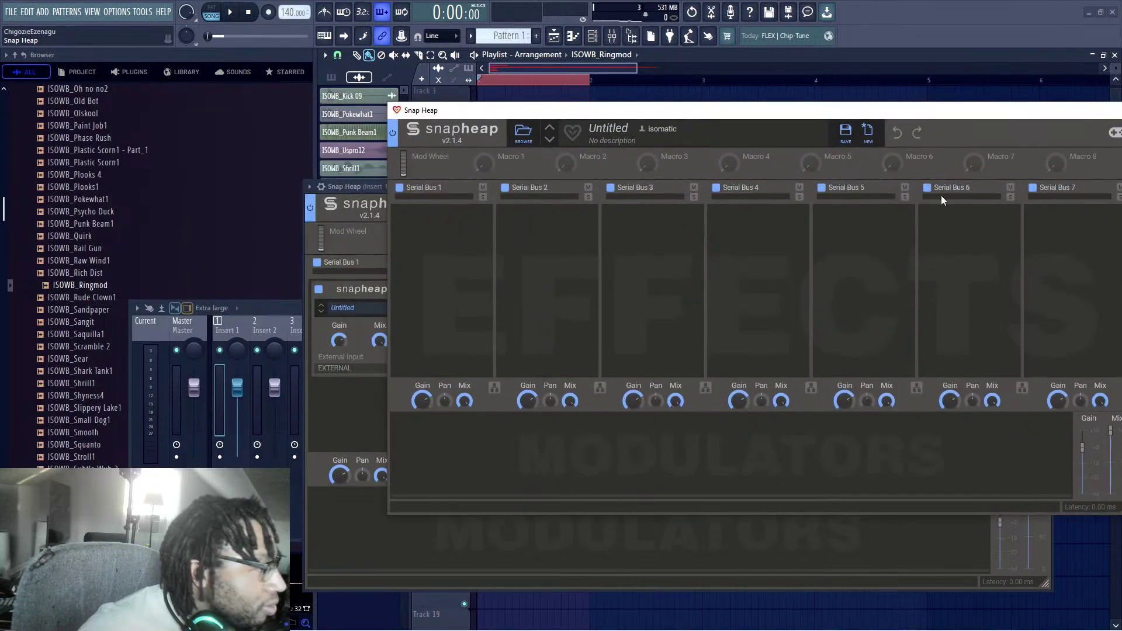
Step: Add a Limiter to Serial Bus 7 of the nested Snap Heap and raise its In Gain
left_click(1037, 233)
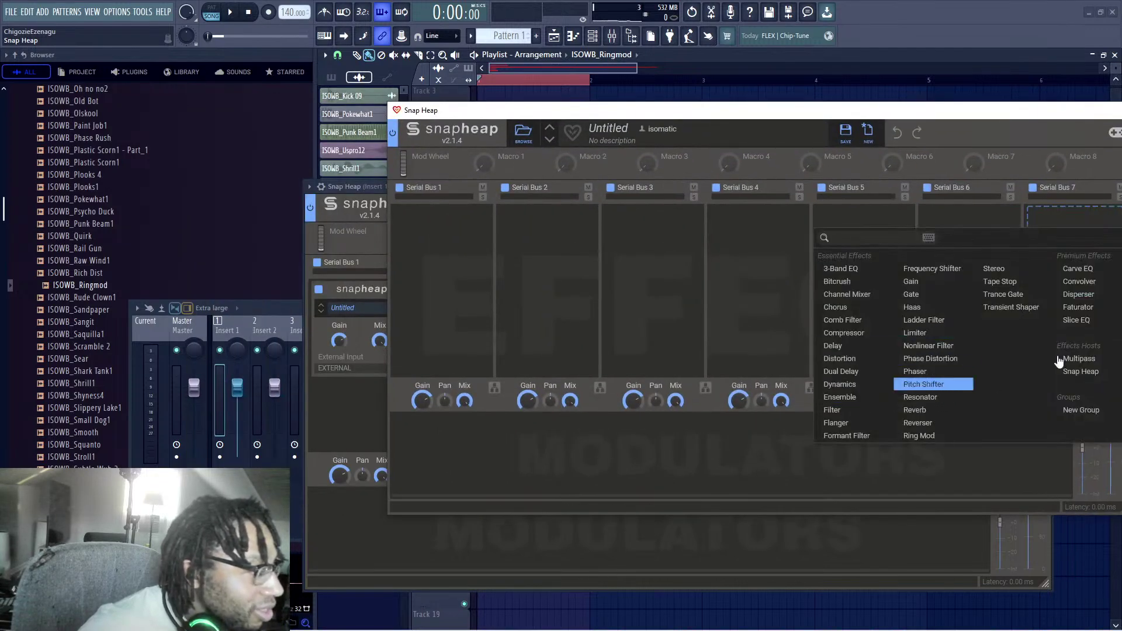
left_click(915, 332)
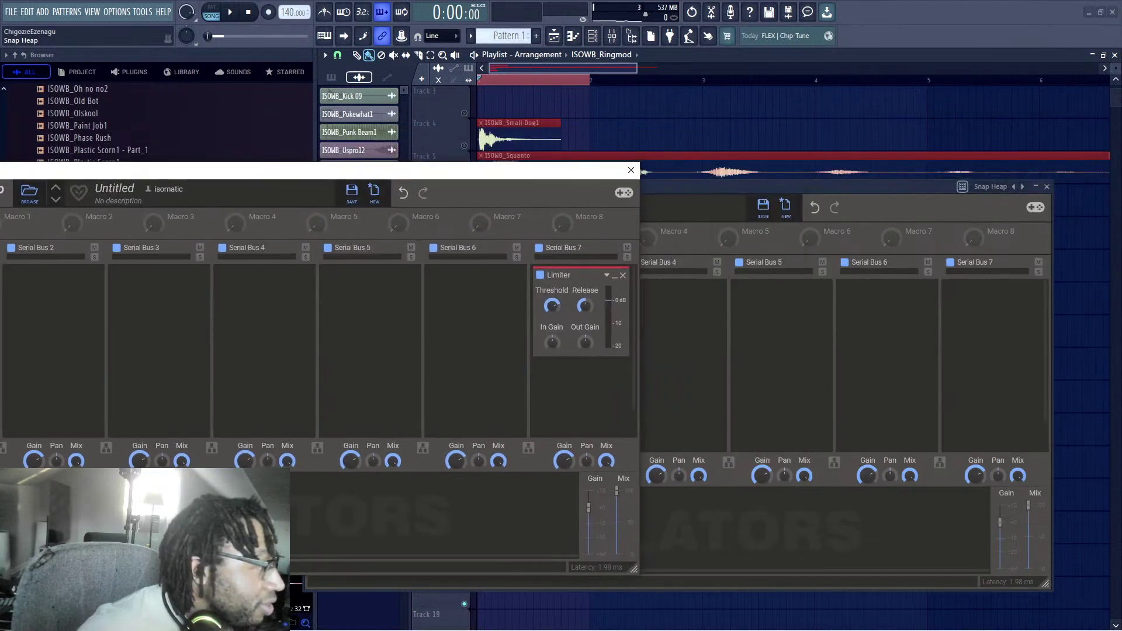
left_click_drag(376, 176, 718, 153)
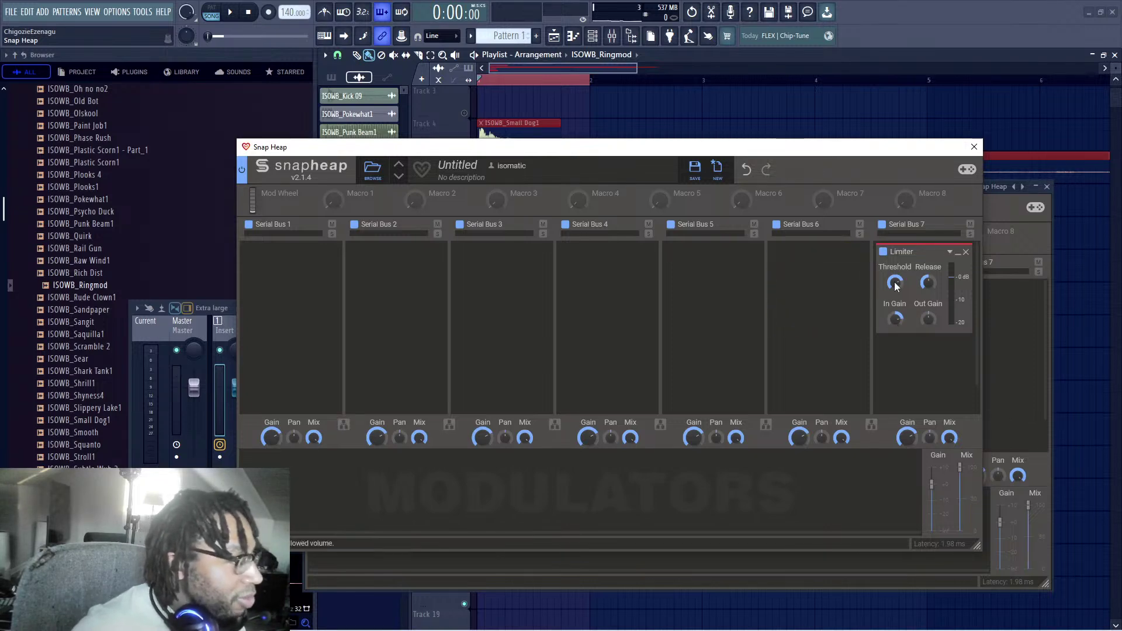
left_click_drag(694, 150, 775, 222)
Step: Open the effect list for the nested Snap Heap's Serial Bus 1 and delete the existing sample clips from the playlist
left_click(363, 364)
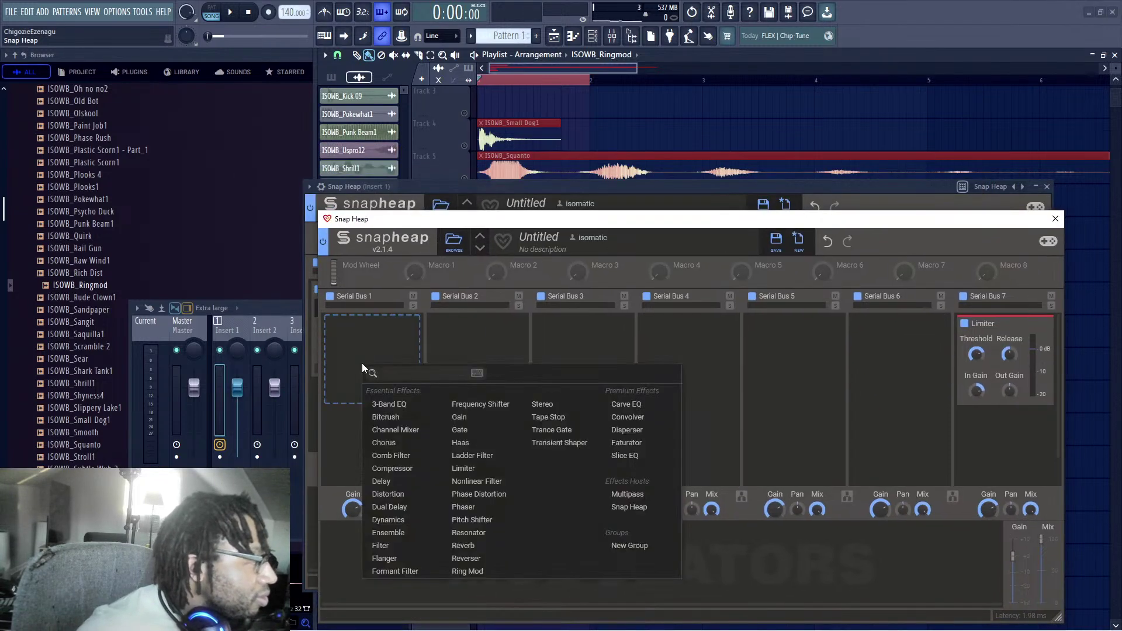
left_click(435, 359)
left_click(396, 344)
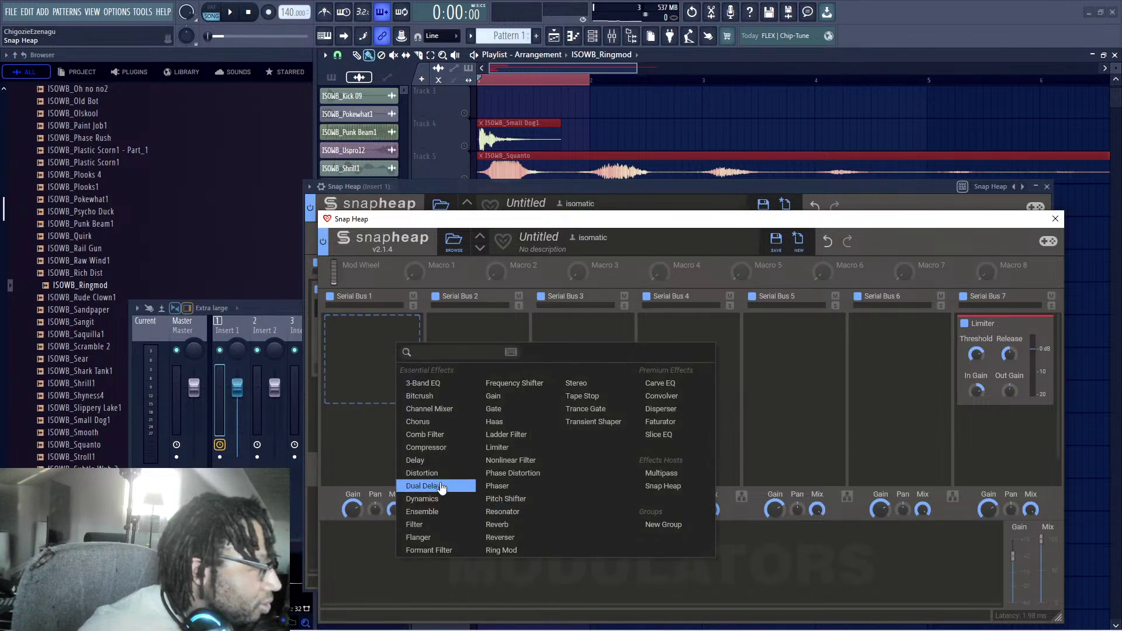
right_click(543, 145)
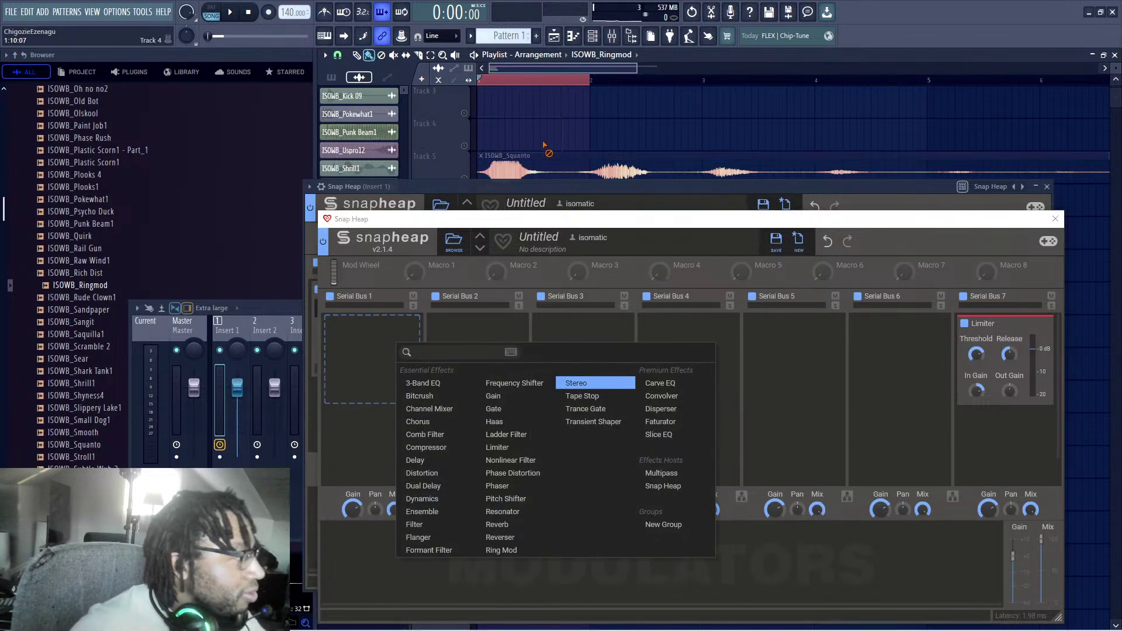
right_click(532, 152)
scroll(496, 151, "down", 4)
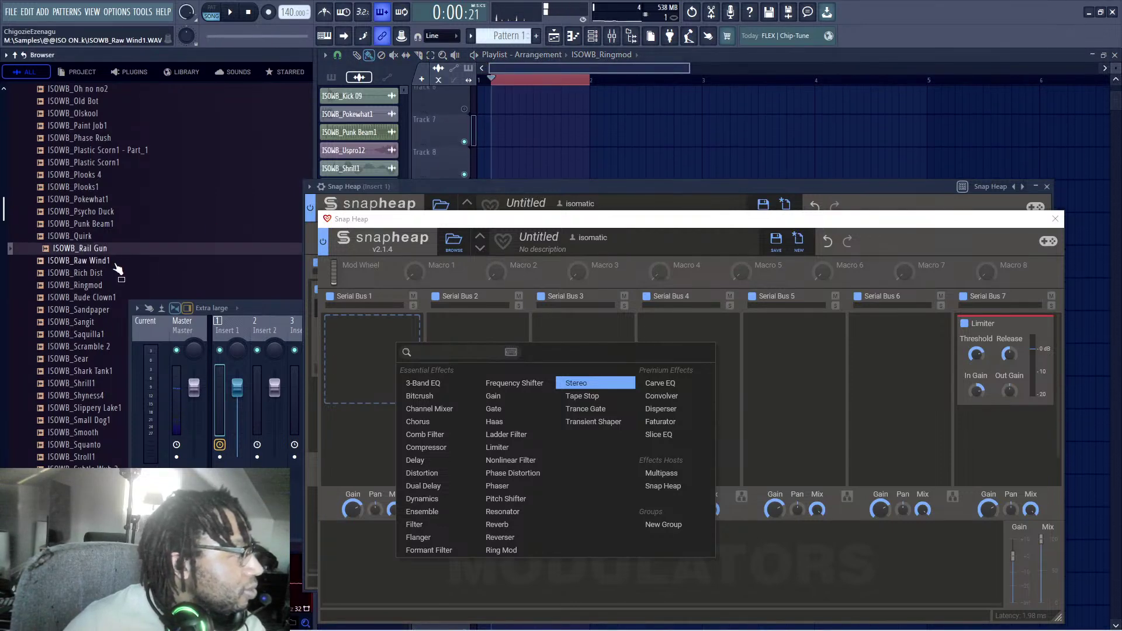
Step: Audition the ISOWB samples in the browser and place ISOWB_Uspro4 on playlist Track 8 at bar 1
scroll(117, 251, "down", 6)
left_click(107, 213)
left_click(101, 227)
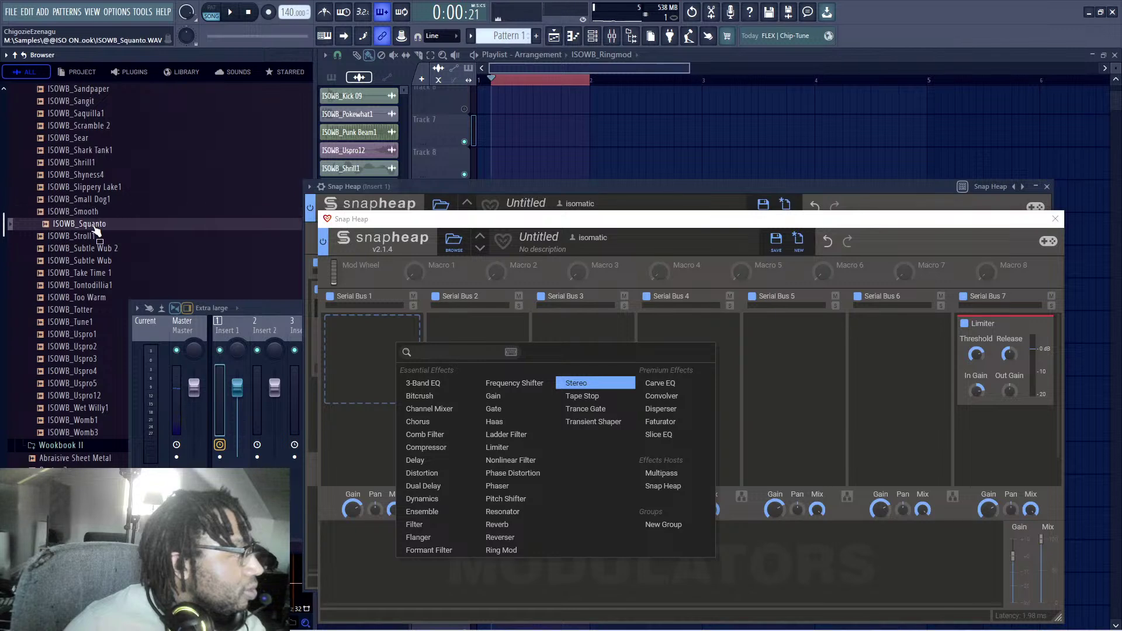
left_click(82, 250)
left_click(83, 259)
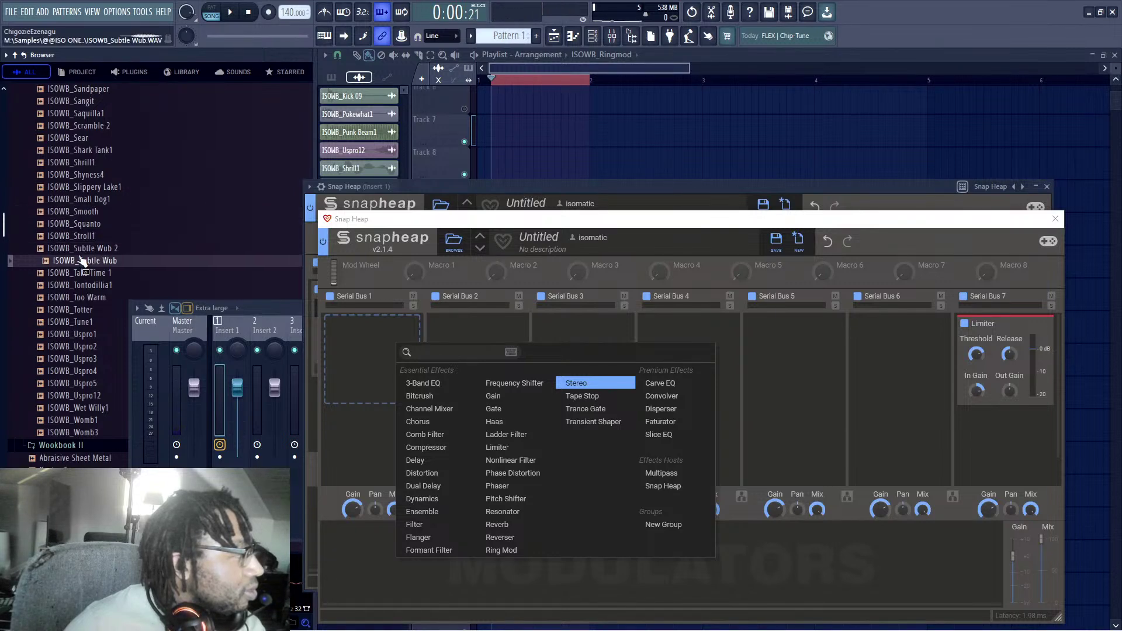
left_click(77, 285)
left_click(66, 359)
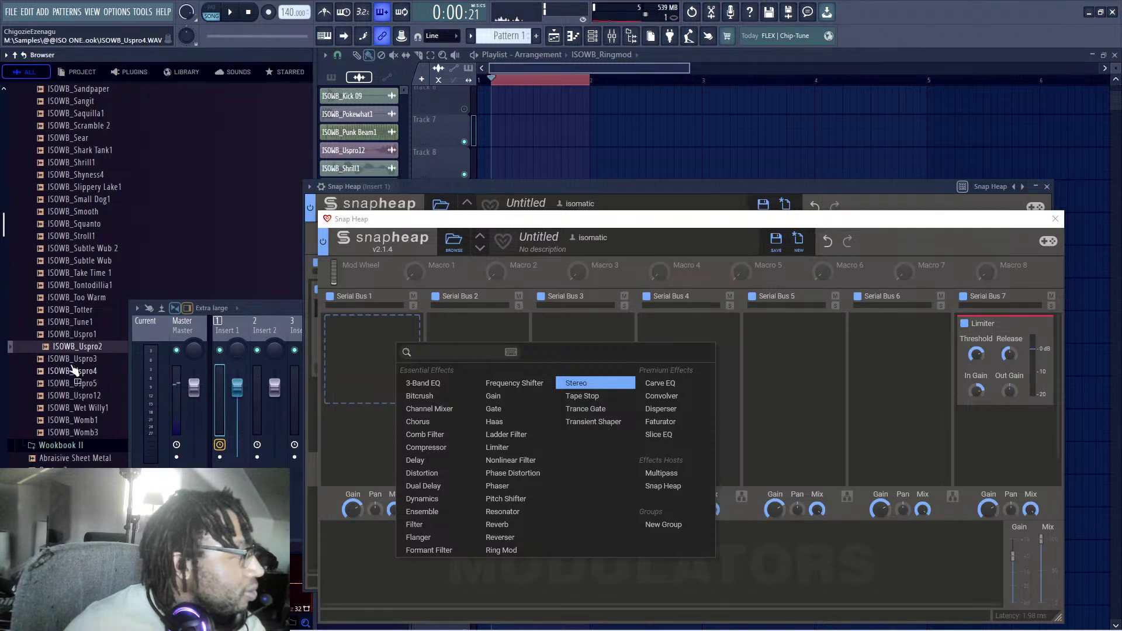
left_click(73, 372)
left_click_drag(73, 375, 491, 154)
scroll(514, 140, "down", 1)
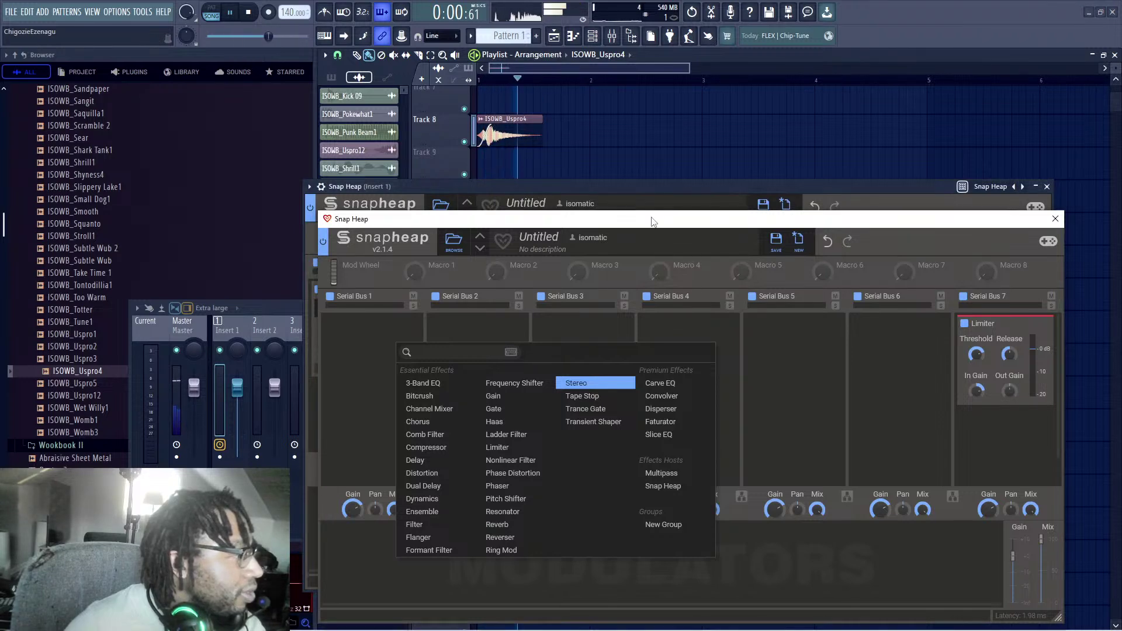
Step: Add Bitcrush to Serial Bus 1 of the nested Snap Heap and preview it on the looping sample
left_click(438, 397)
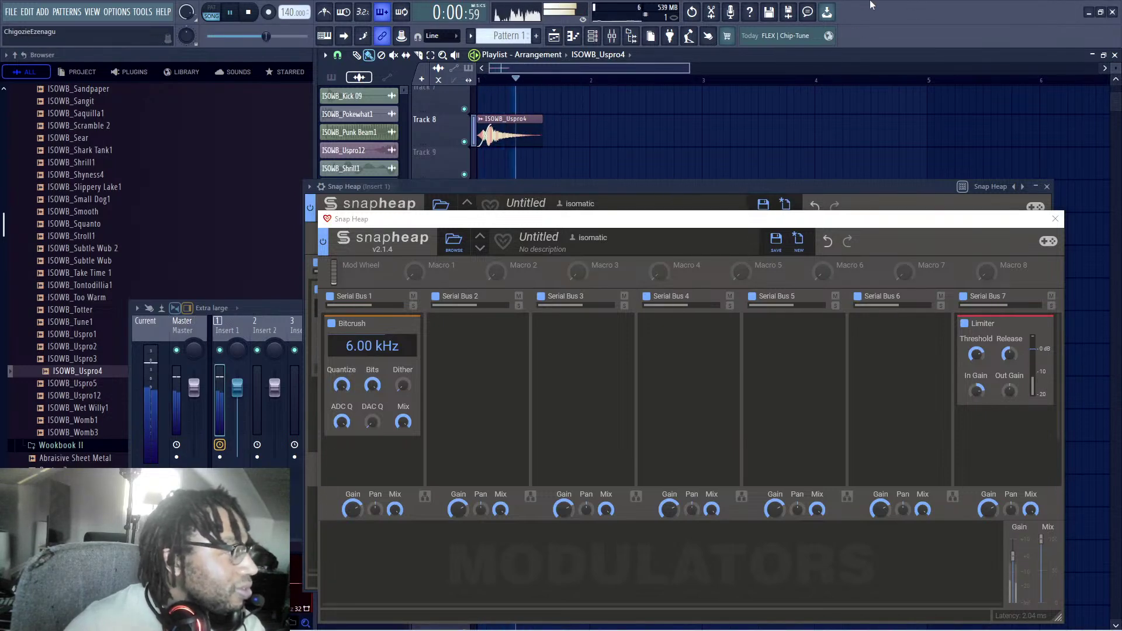
key("space")
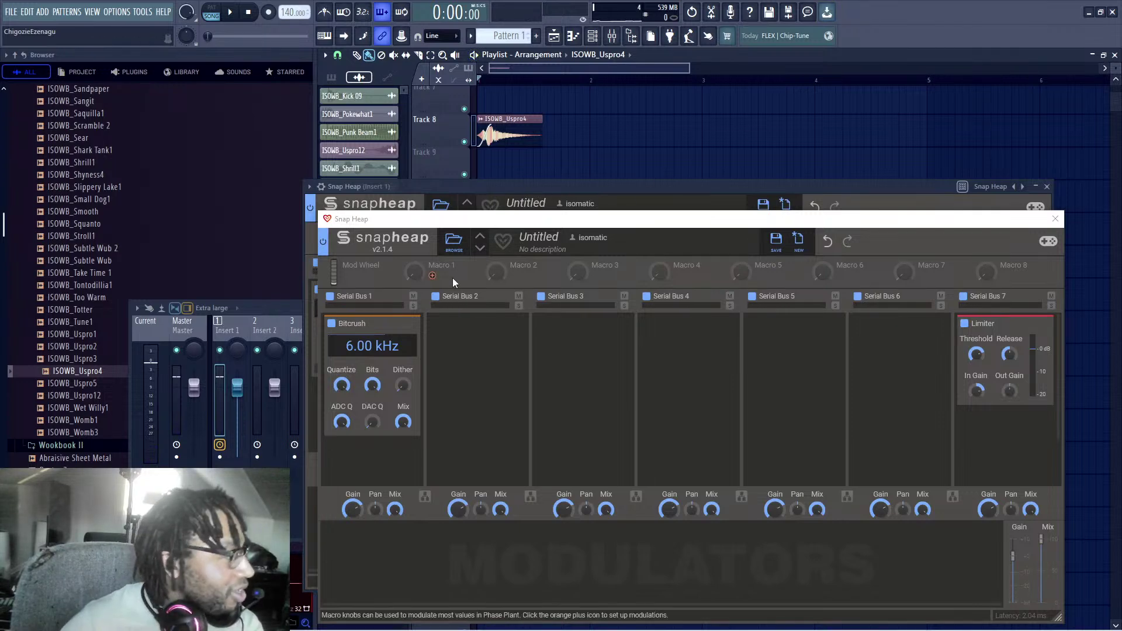
left_click_drag(440, 222, 419, 133)
key("space")
key("space")
Step: Rename Macro 1 to Timbre and map it to Bitcrush's Mix, with the base mix at minimum, while previewing the loop
double_click(419, 181)
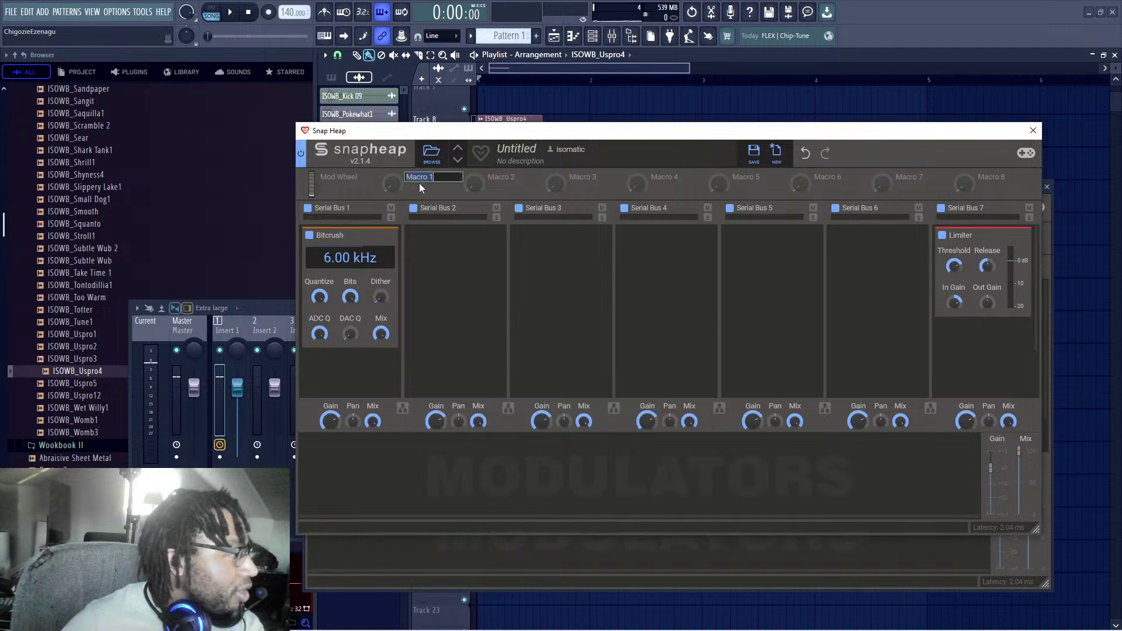
type("Timbre")
key("Return")
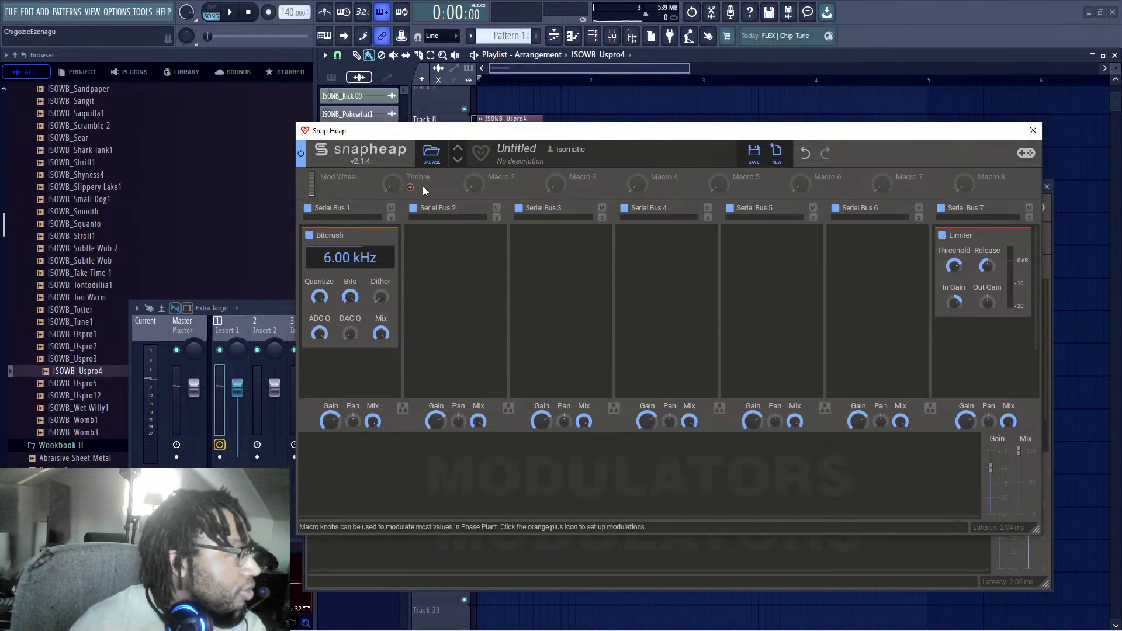
left_click_drag(411, 188, 381, 409)
key("space")
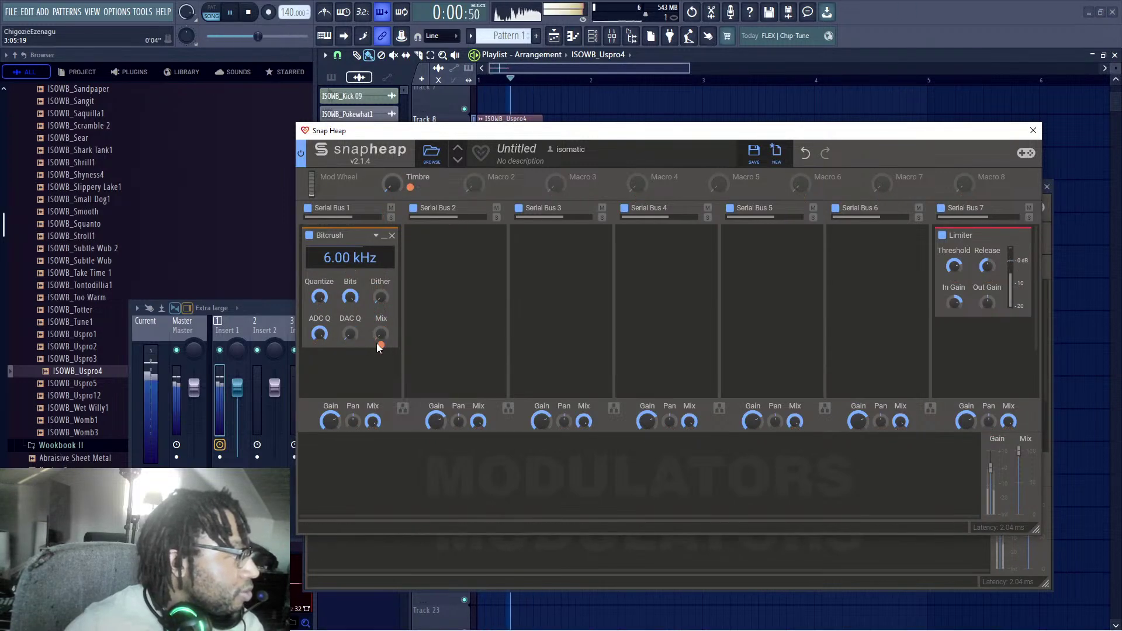
left_click(463, 290)
key("space")
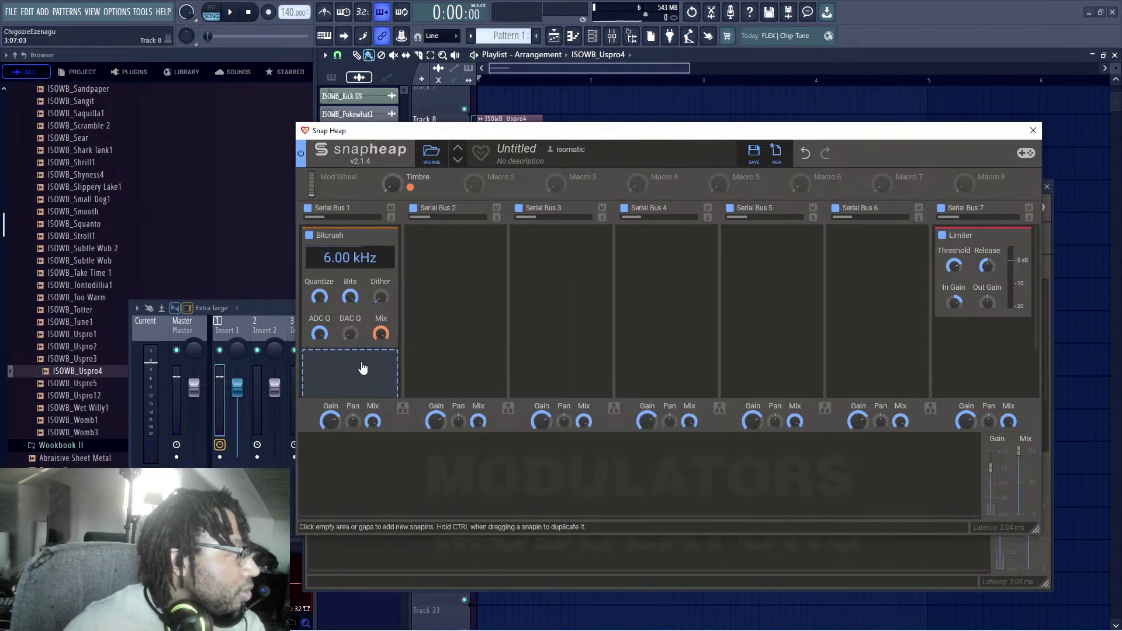
Step: Add a Distortion effect below Bitcrush in Serial Bus 1, set its type to Saturate, and preview it on the loop
left_click(364, 368)
scroll(379, 327, "down", 1)
left_click(377, 335)
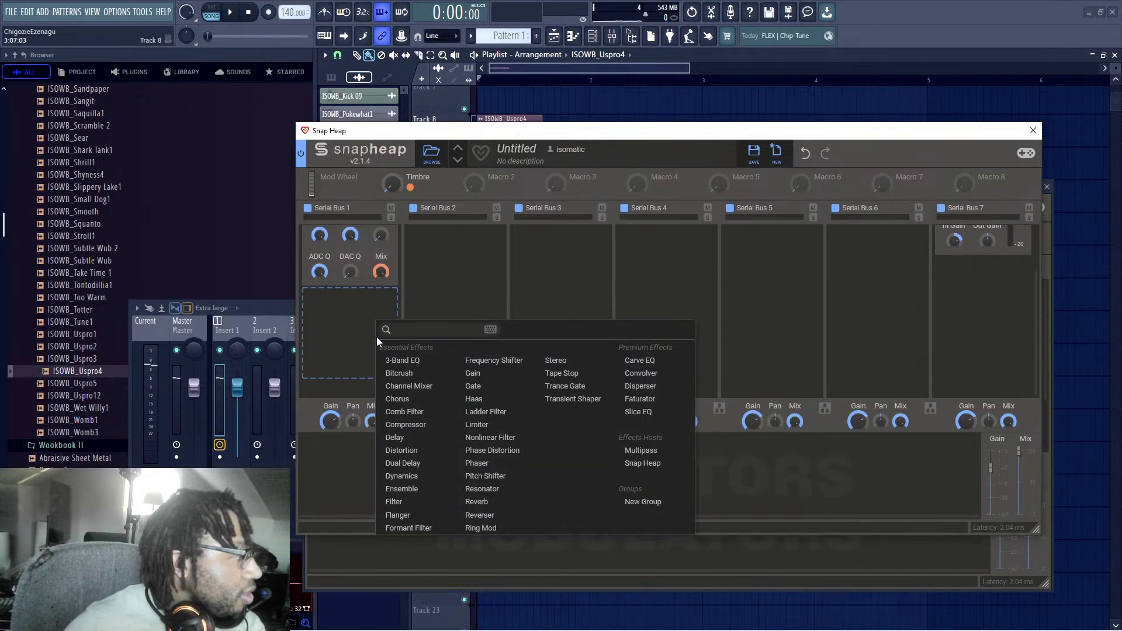
left_click(403, 450)
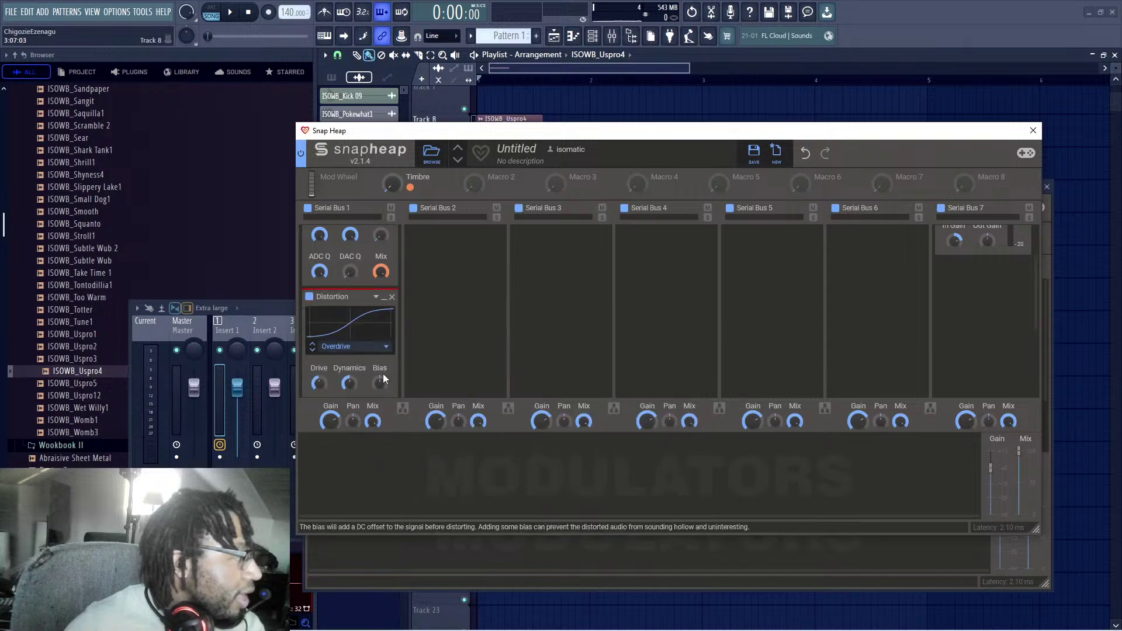
scroll(374, 351, "down", 1)
left_click(345, 307)
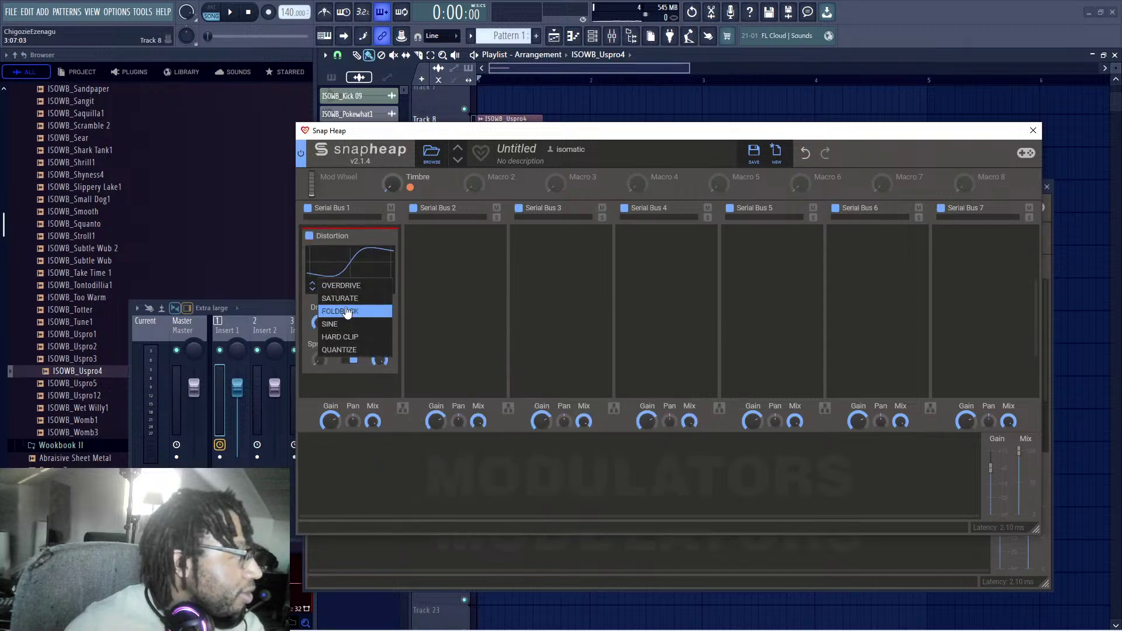
left_click(341, 298)
key("space")
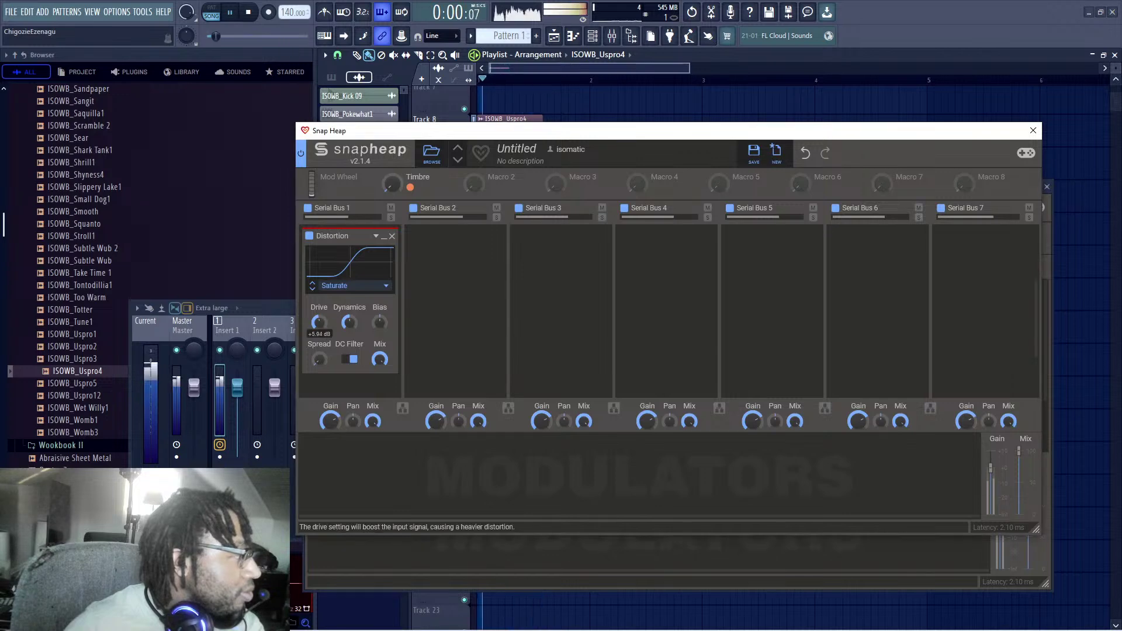
key("space")
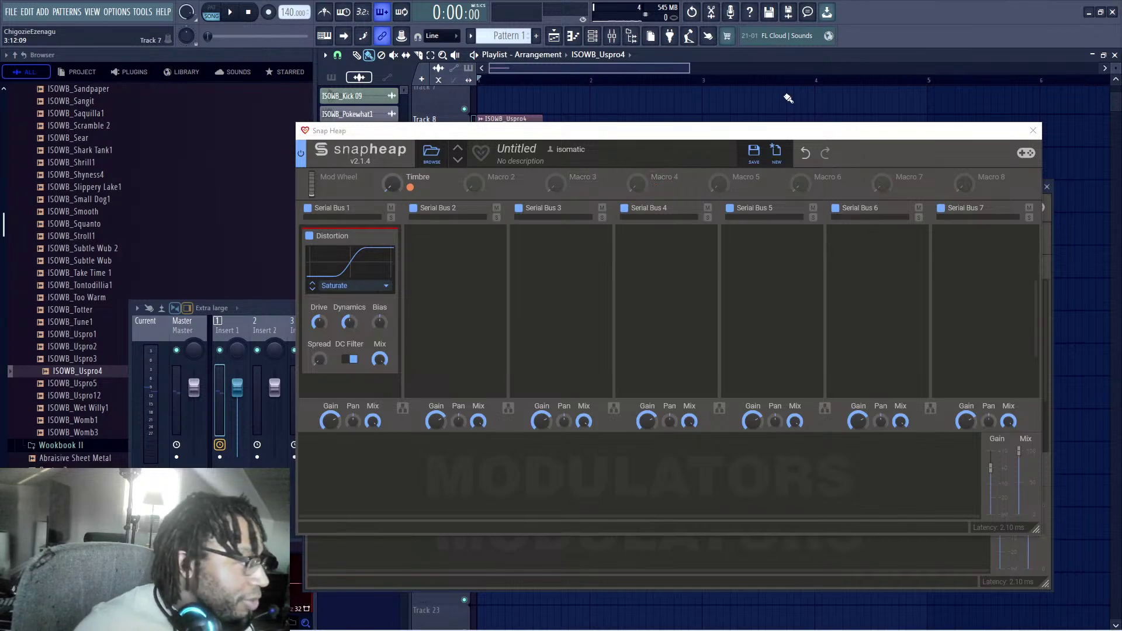
Step: Reposition the nested Snap Heap window so the ISOWB_Uspro4 clip on Track 8 stays uncovered
left_click_drag(734, 141, 798, 308)
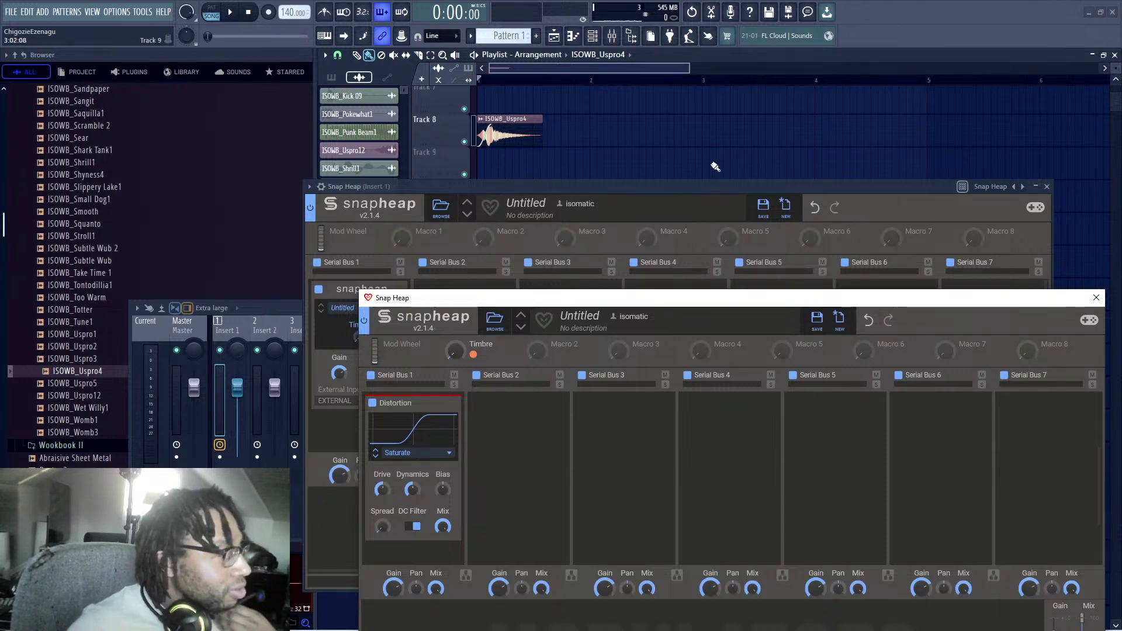
left_click_drag(639, 310, 573, 174)
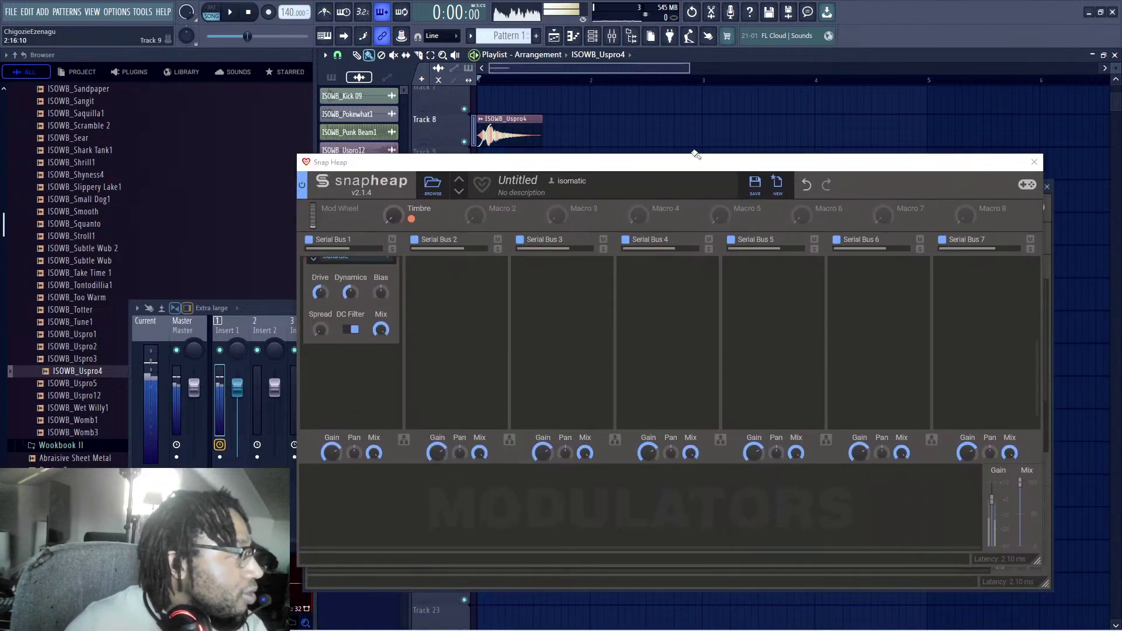
scroll(422, 351, "up", 2)
scroll(347, 374, "down", 2)
Step: Try a Frequency Shifter at 179 Hz below Distortion in Serial Bus 1, preview it, and remove it
left_click(347, 374)
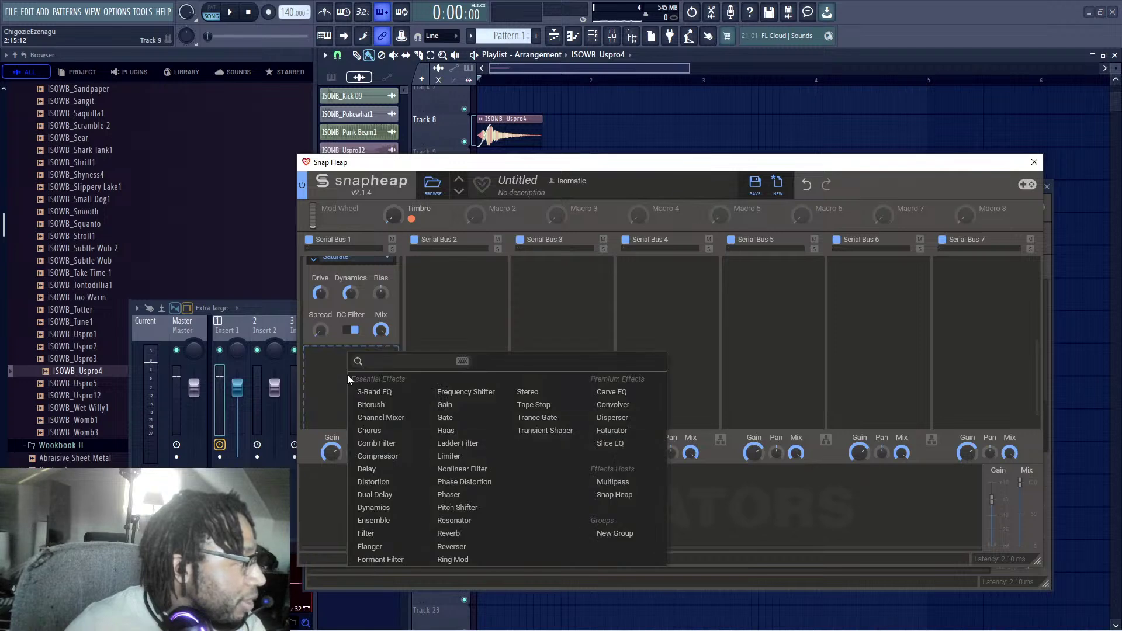
left_click(464, 391)
left_click(490, 330)
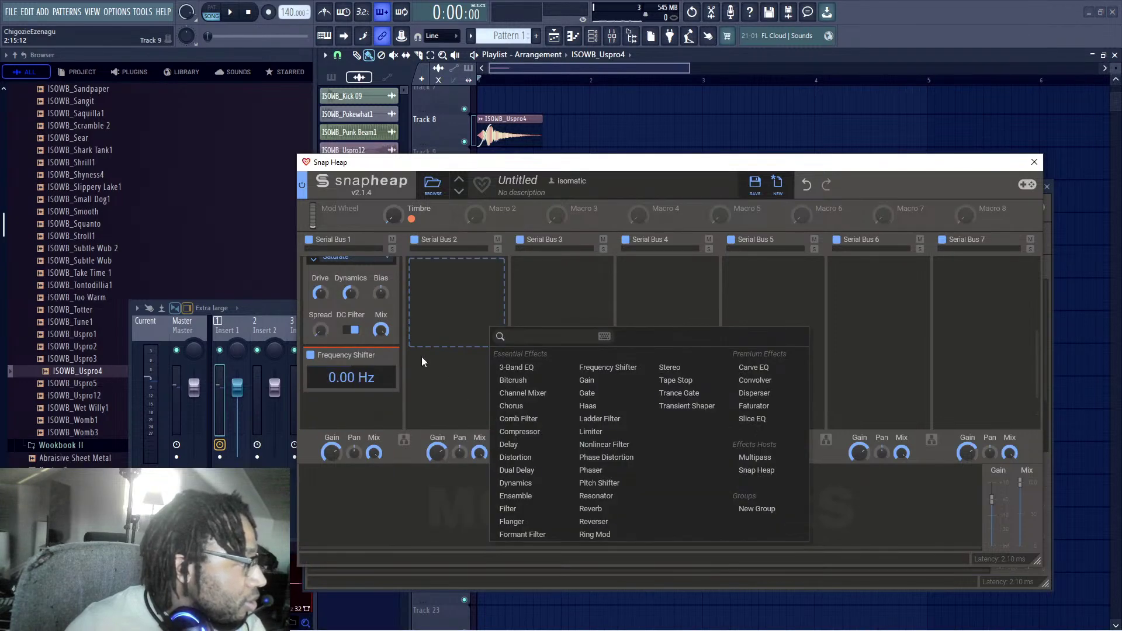
key("space")
left_click(331, 382)
left_click_drag(332, 380, 332, 356)
key("space")
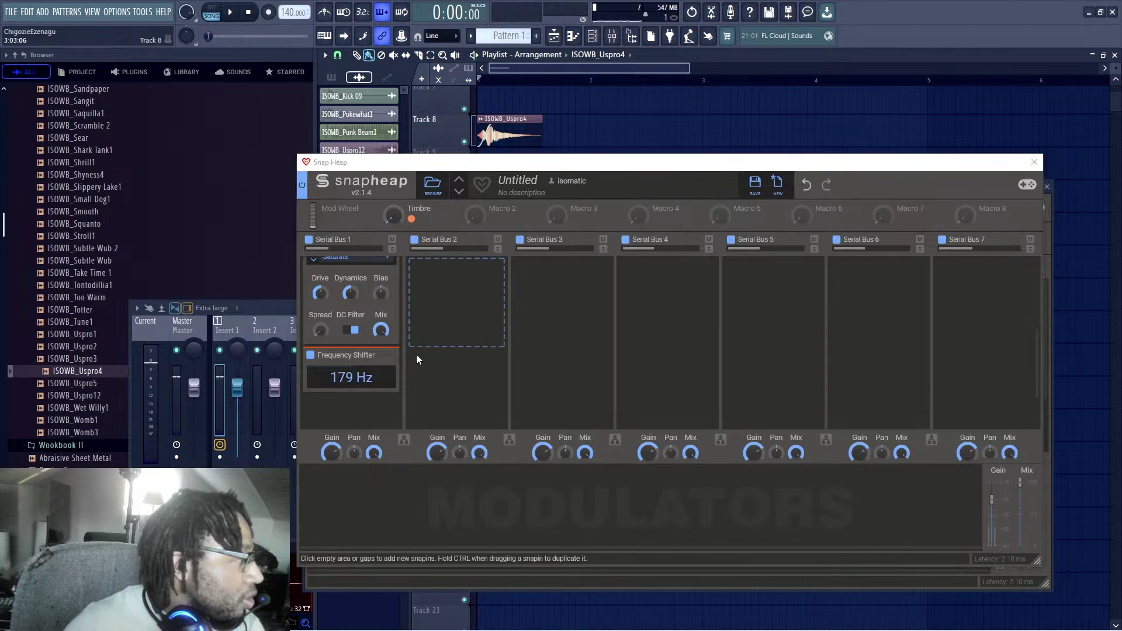
left_click(392, 355)
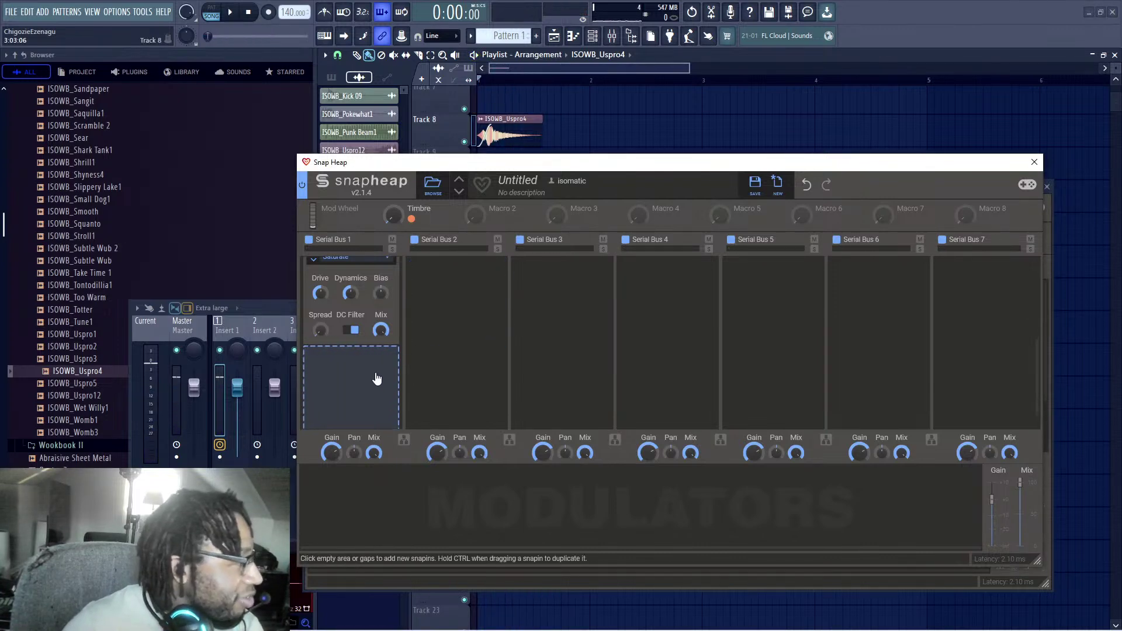
Step: Add Ring Mod below Distortion in Serial Bus 1 and lower its Mix to minimum while previewing the loop
left_click(378, 363)
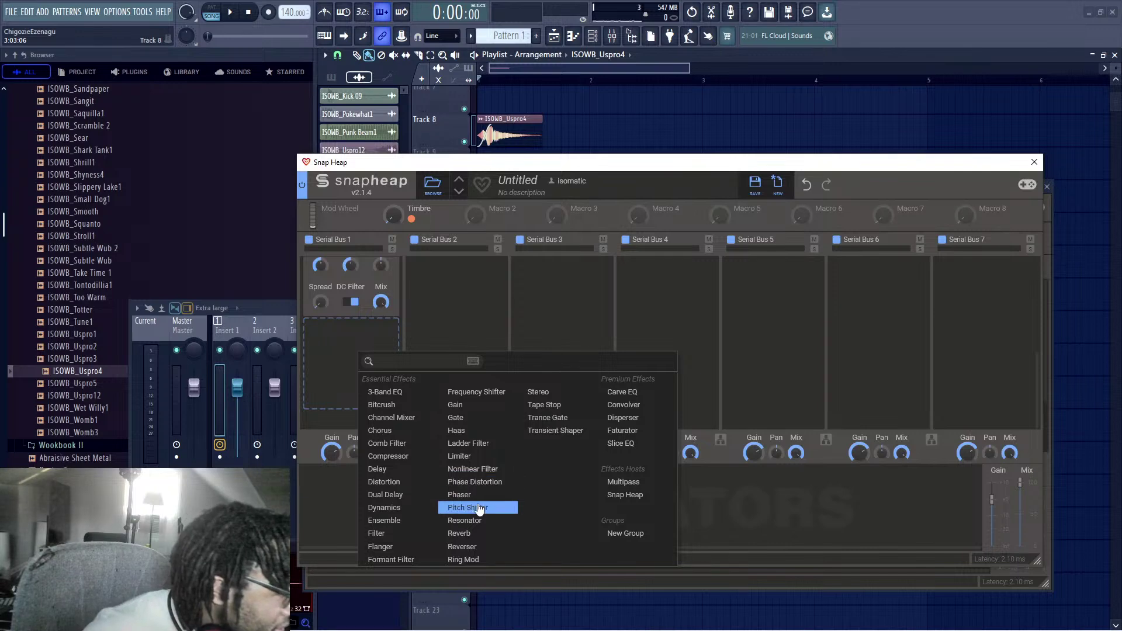
left_click(465, 559)
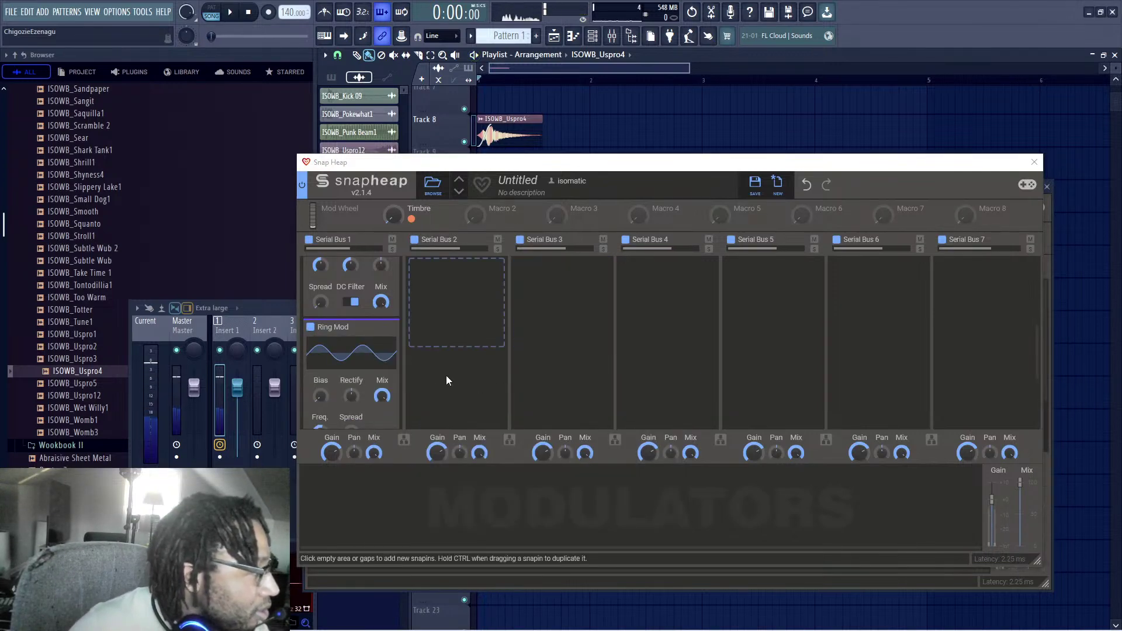
scroll(380, 381, "down", 3)
scroll(360, 409, "down", 2)
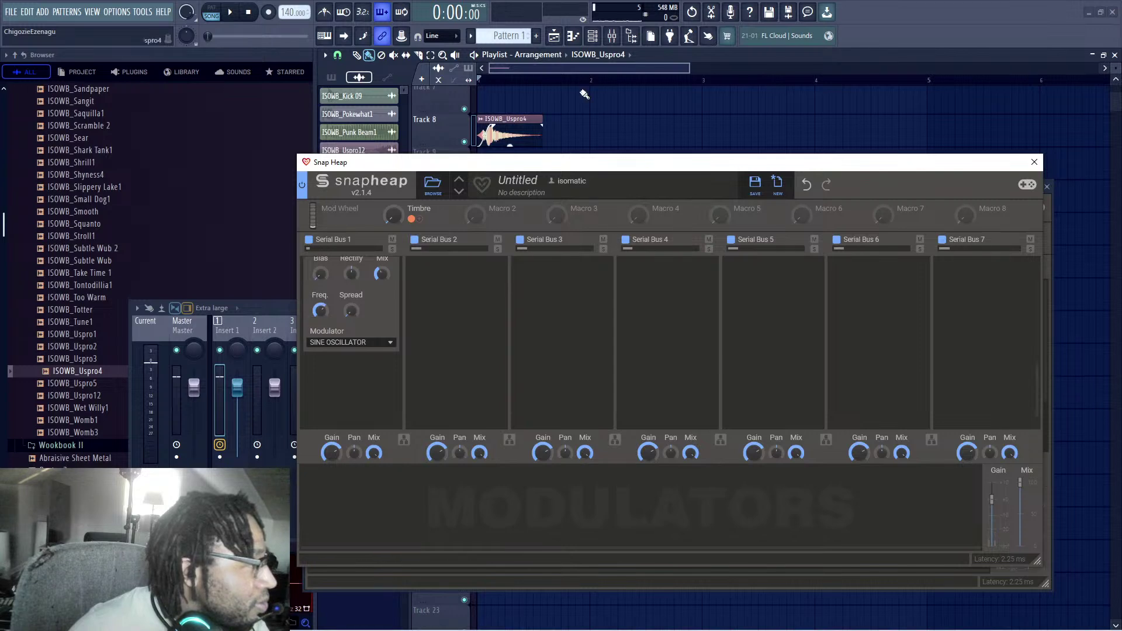
scroll(380, 325, "up", 2)
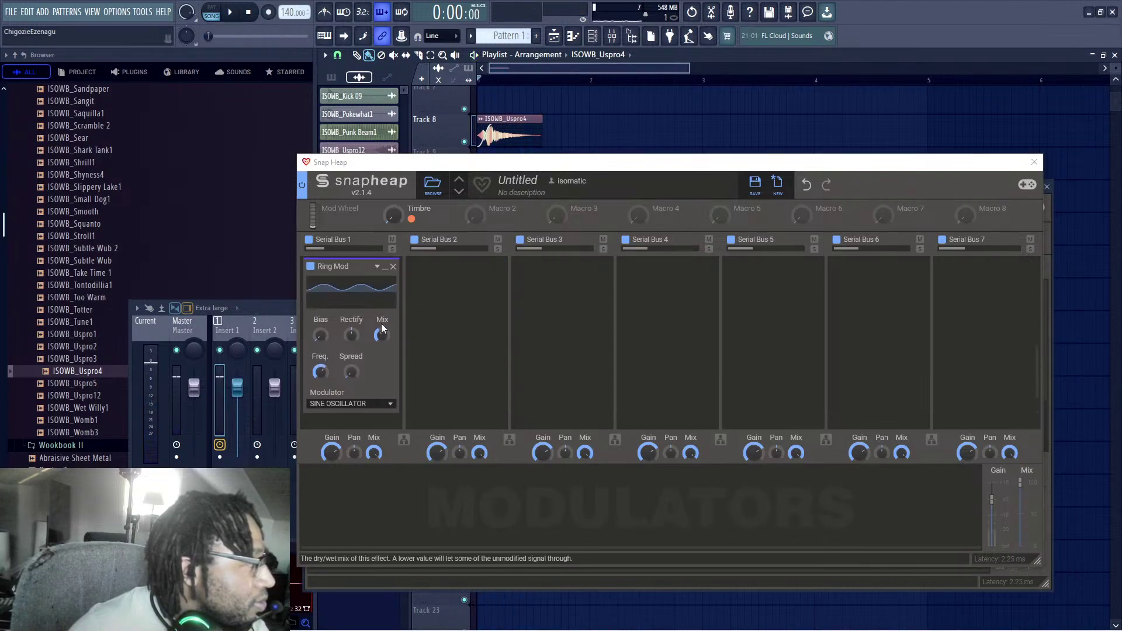
key("space")
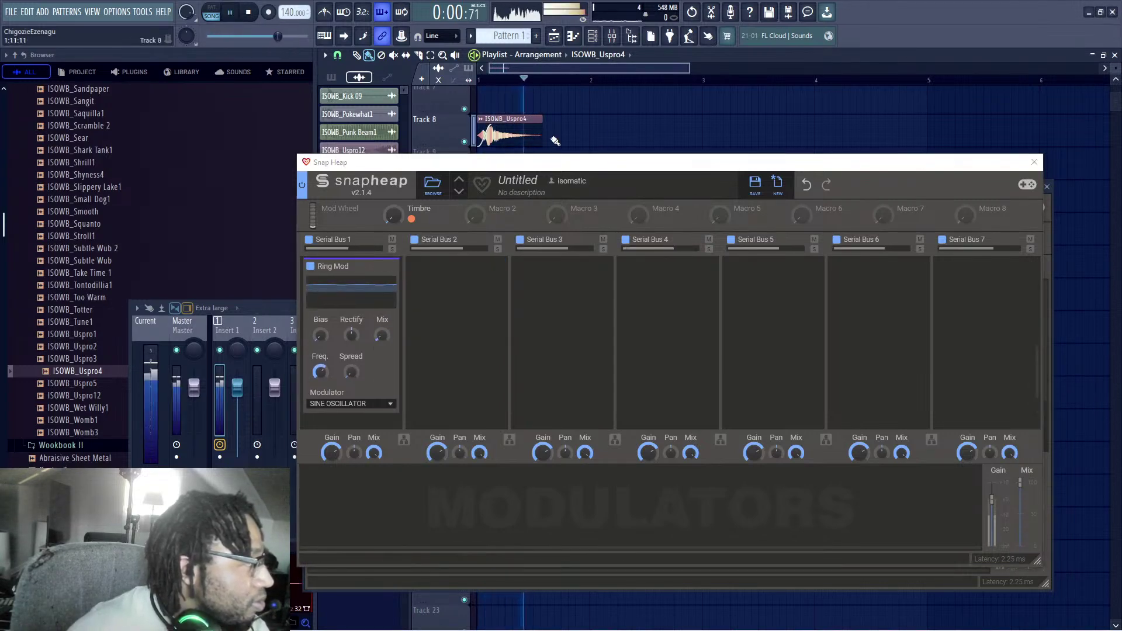
key("space")
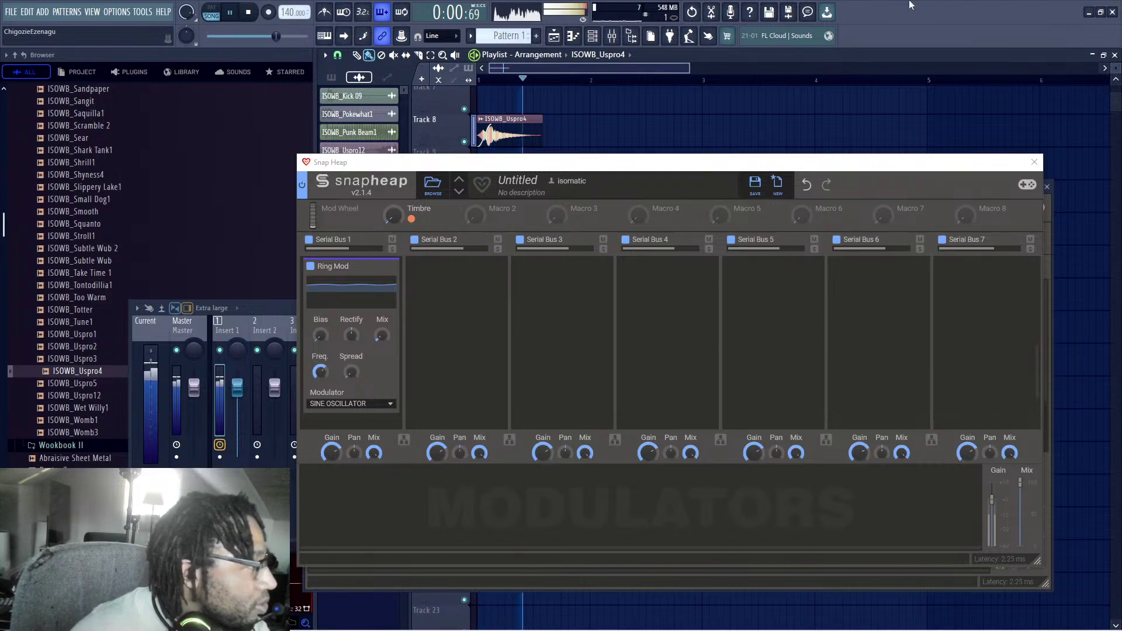
Step: Rename Macro 2 to Pitch
double_click(498, 208)
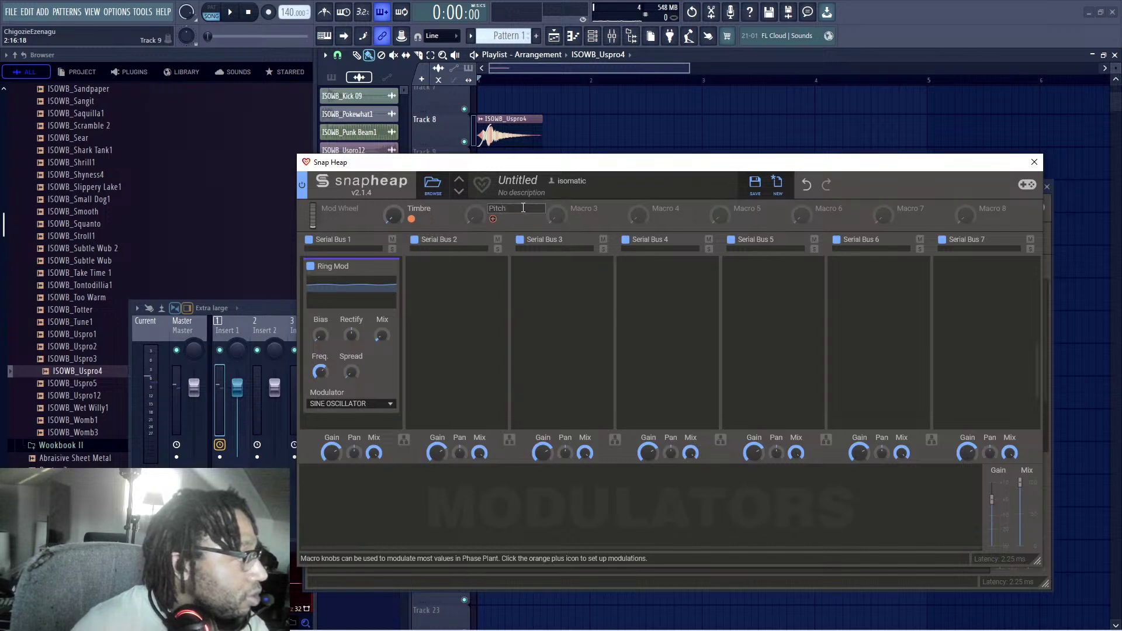
key("Return")
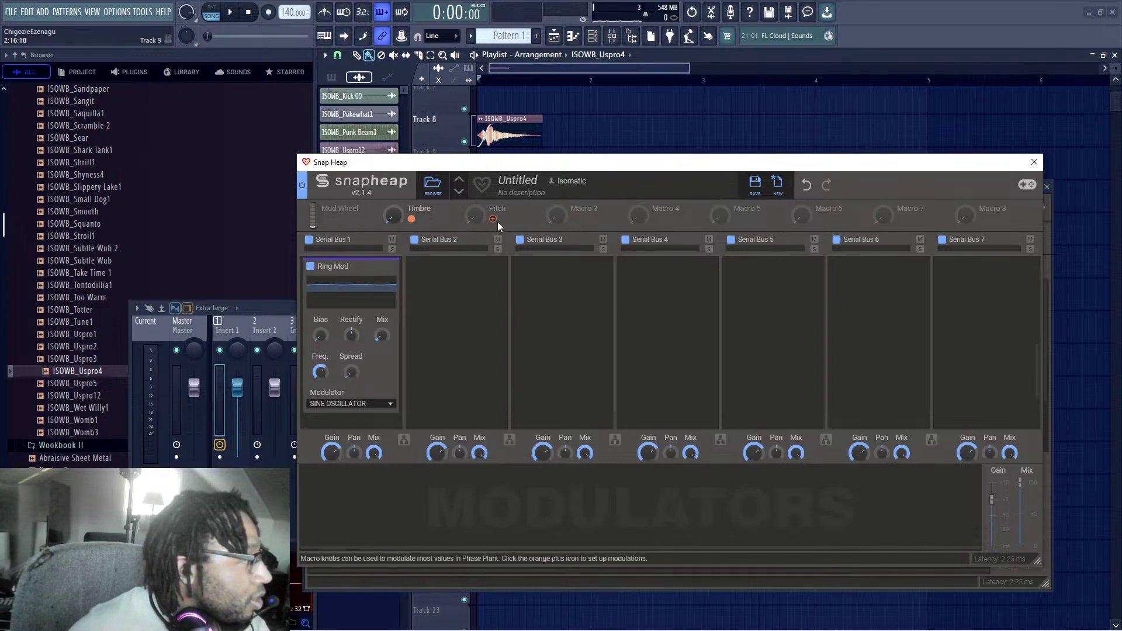
left_click(493, 219)
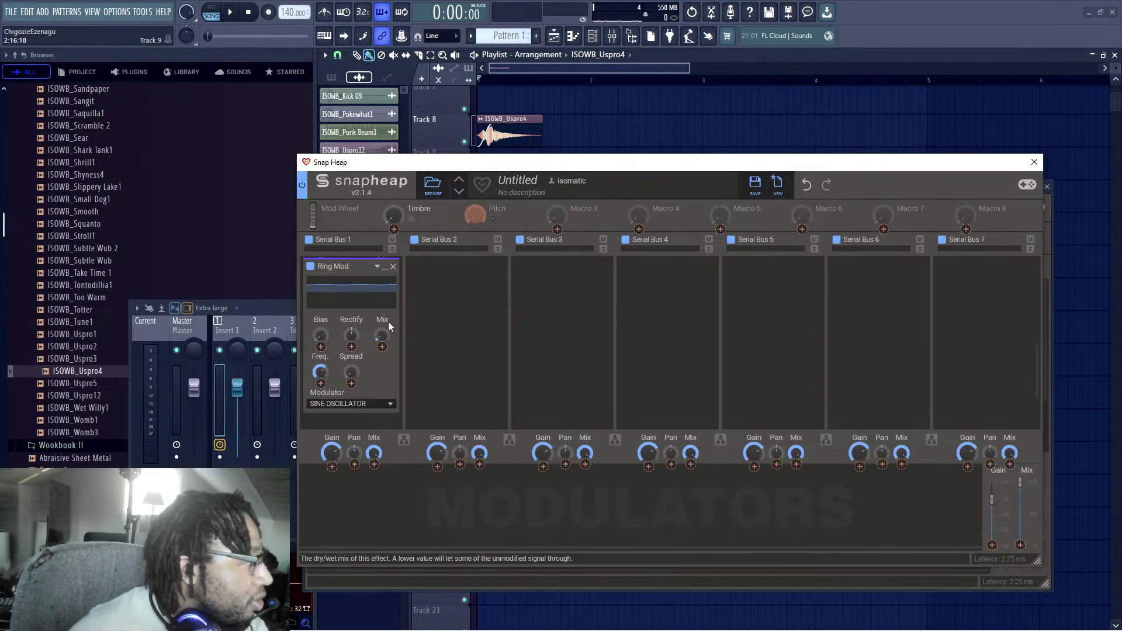
left_click(394, 228)
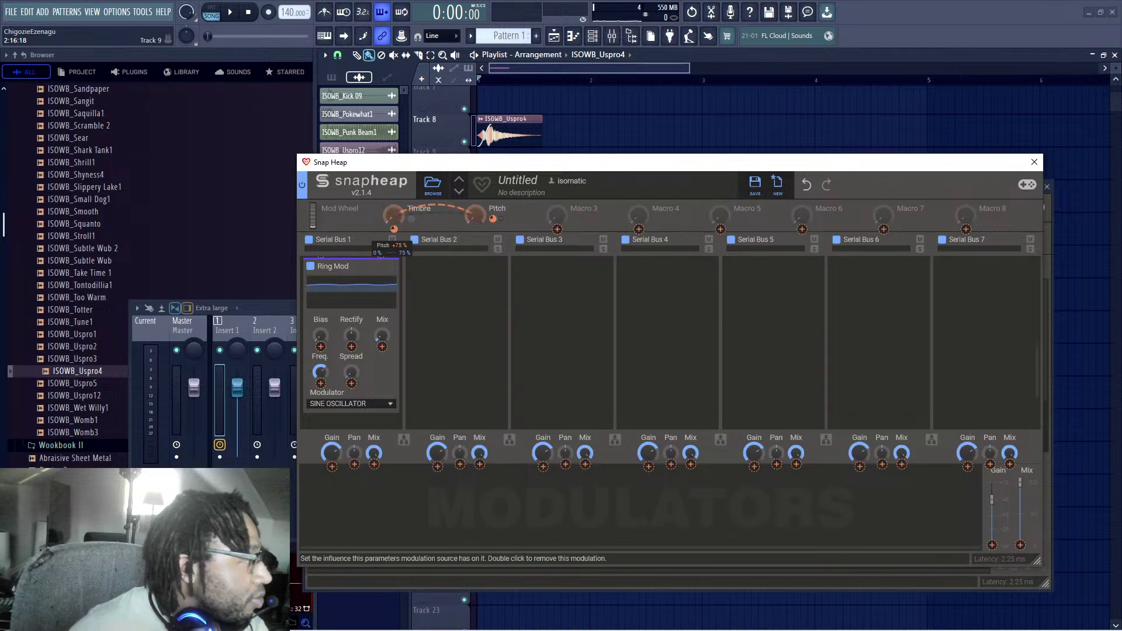
left_click(493, 218)
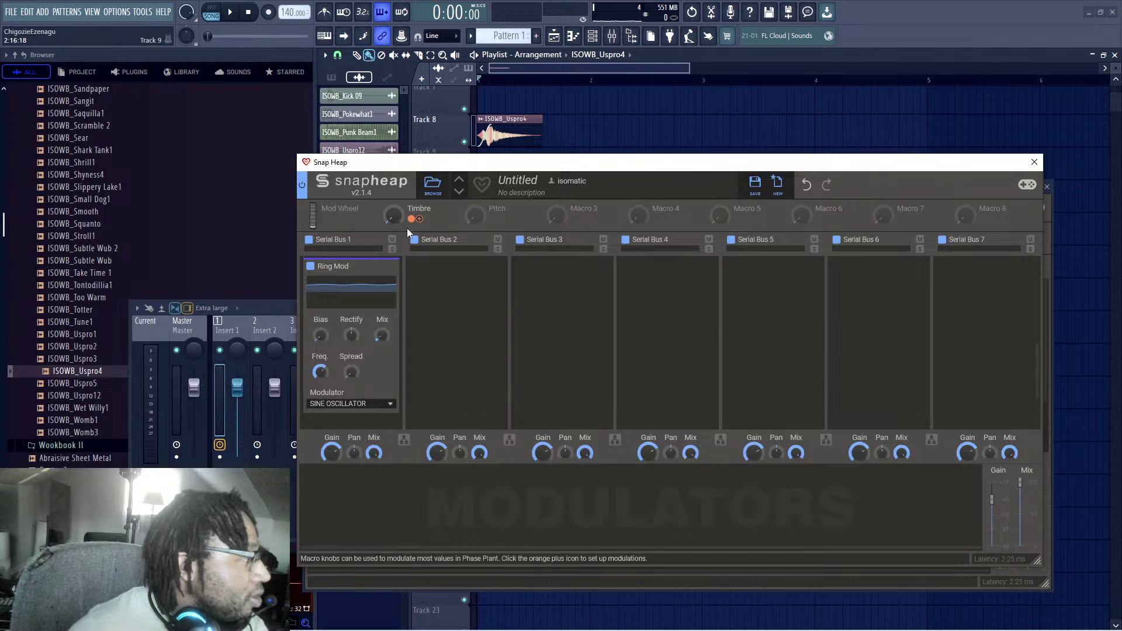
Step: Map the Timbre macro to Ring Mod's Mix and raise Timbre to about 35% while previewing the loop
left_click_drag(420, 221, 382, 347)
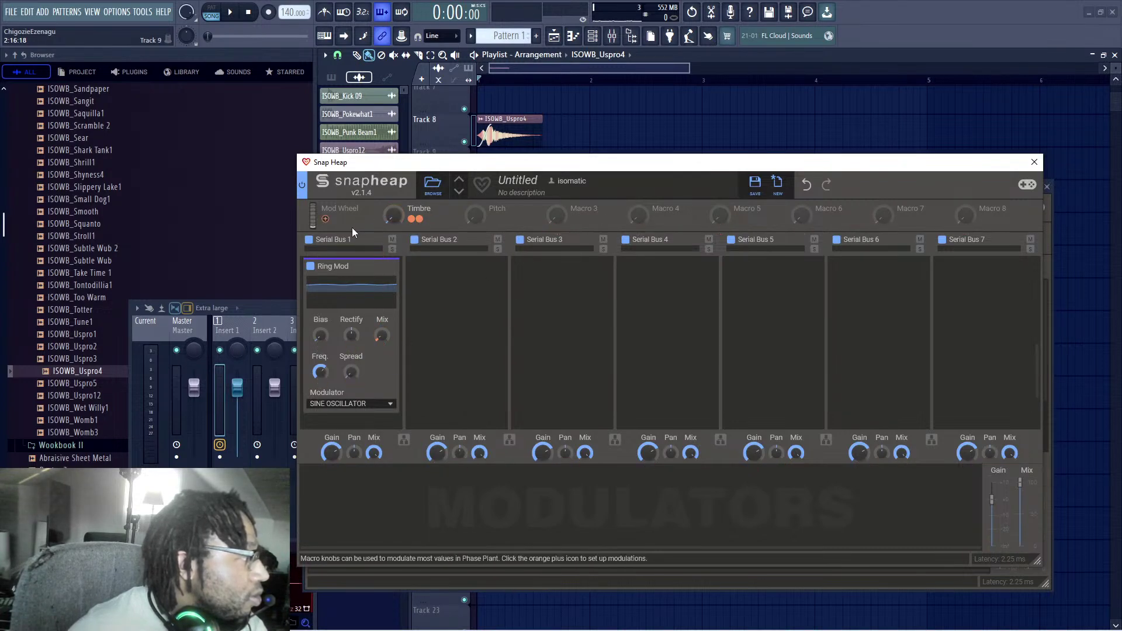
key("space")
left_click_drag(401, 225, 394, 252)
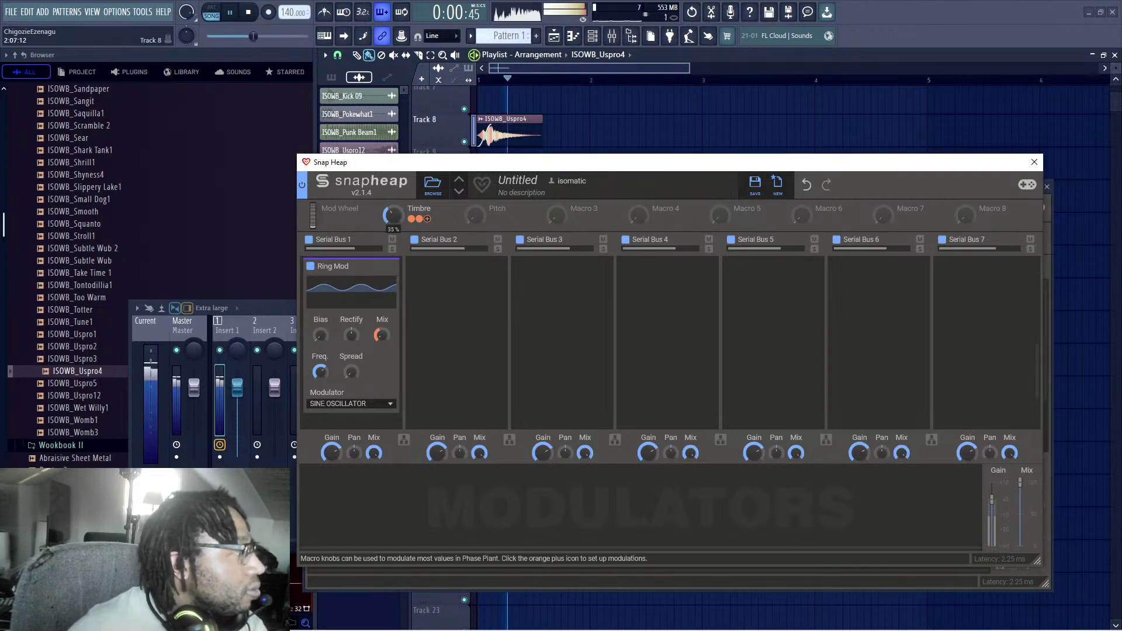
key("space")
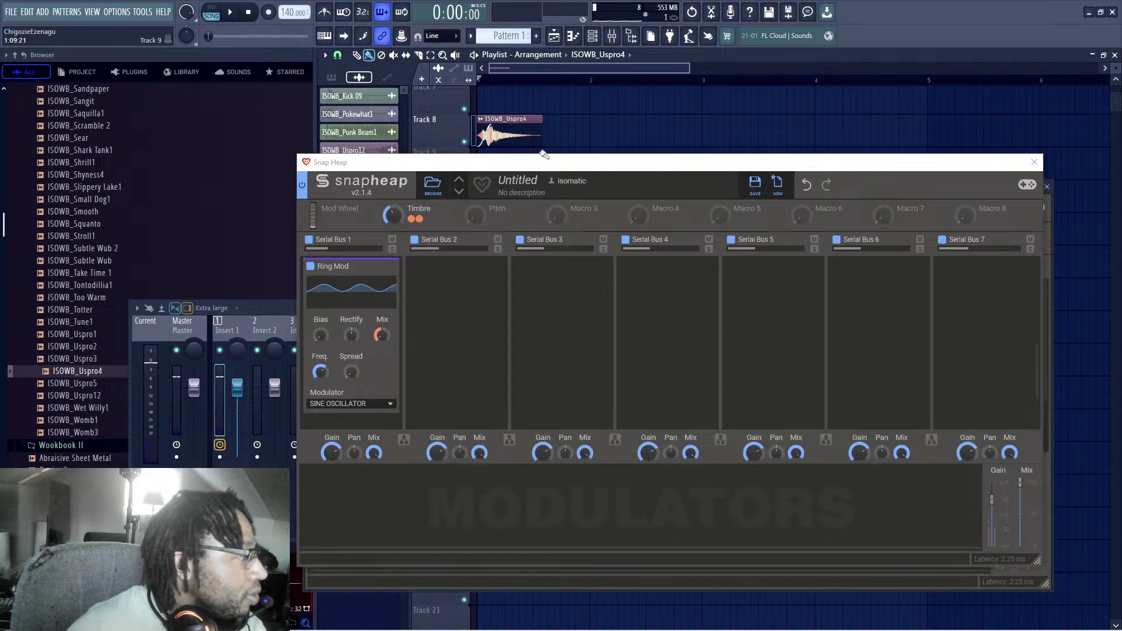
Step: Add an LFO modulator to the nested Snap Heap
scroll(456, 305, "up", 5)
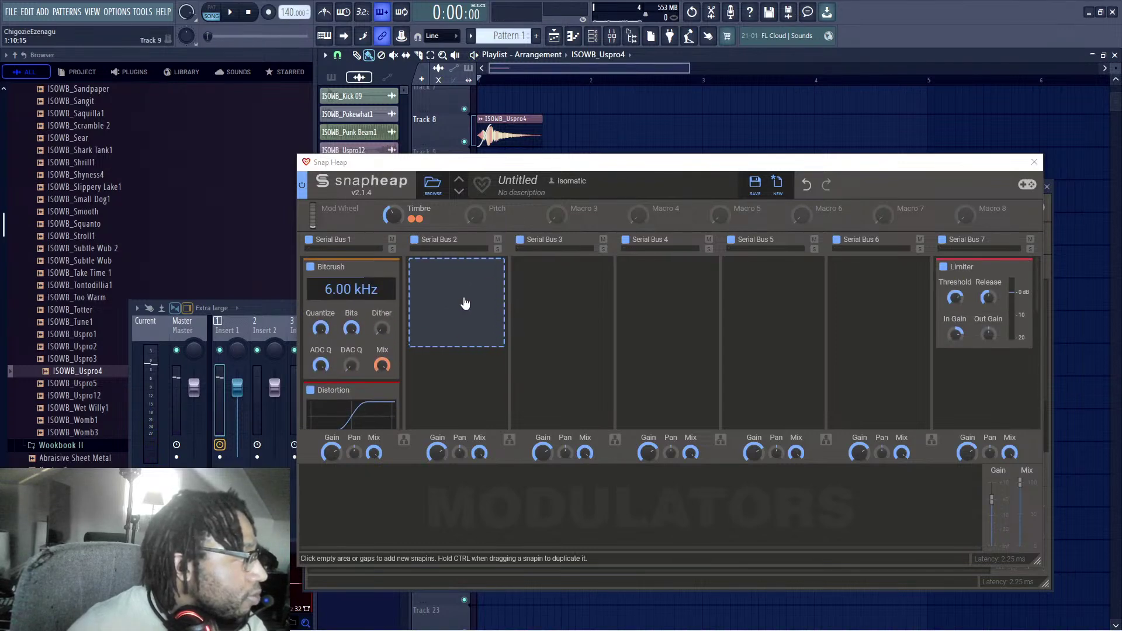
scroll(465, 303, "down", 5)
left_click(383, 521)
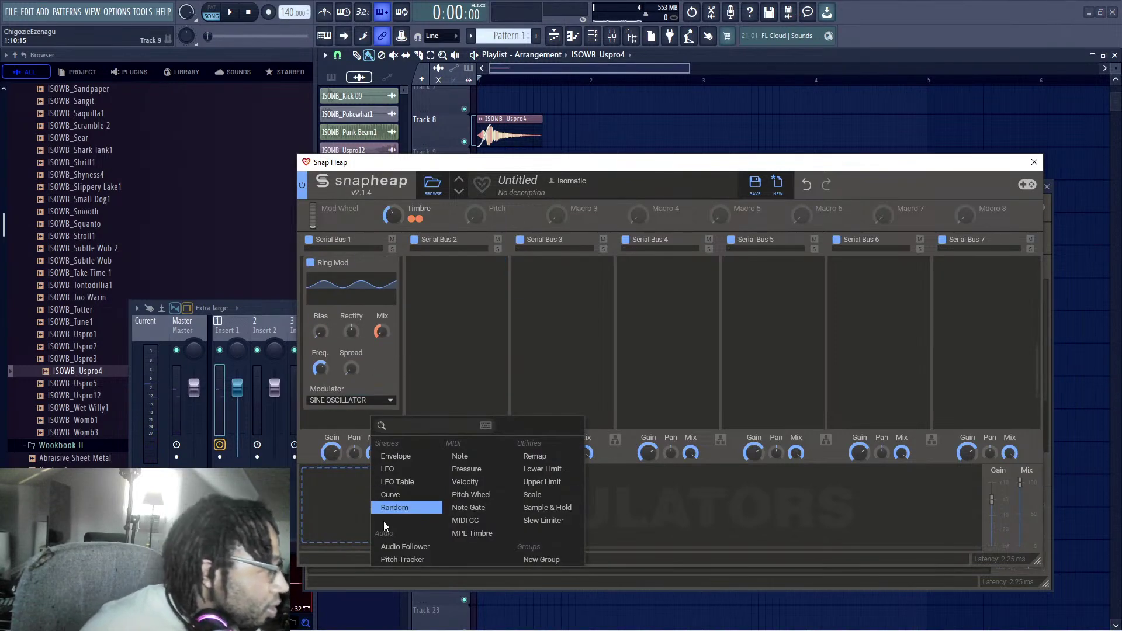
left_click(395, 469)
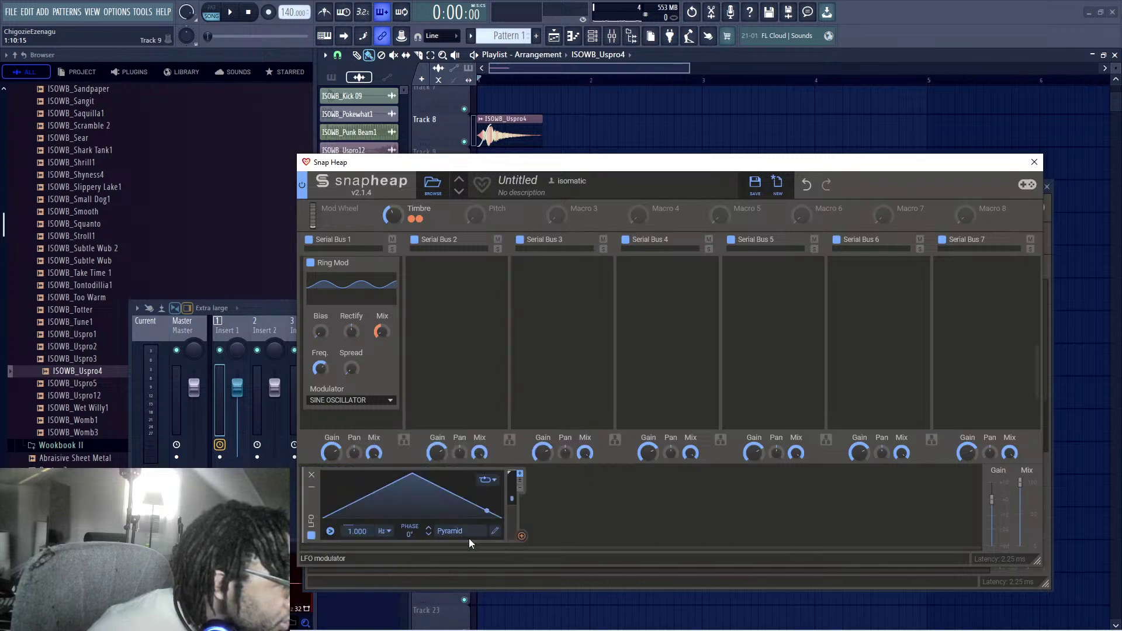
Step: Add a Pitch Shifter to Serial Bus 6, modulate its pitch with the LFO, and preview the result on the loop
scroll(485, 327, "up", 3)
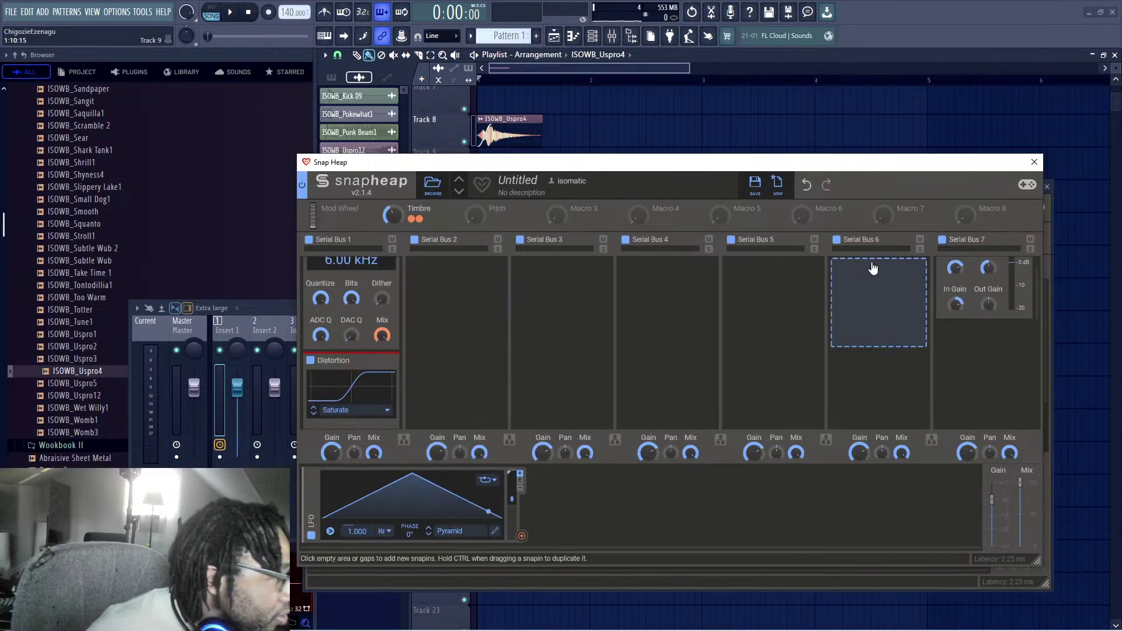
left_click(871, 319)
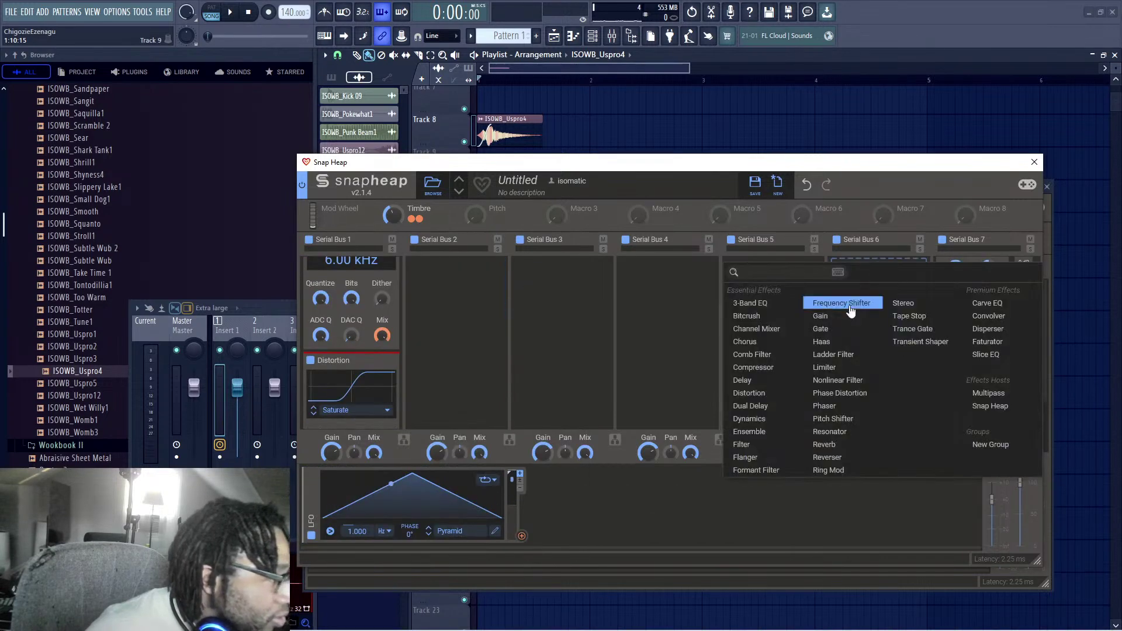
left_click(852, 419)
left_click_drag(521, 538, 883, 303)
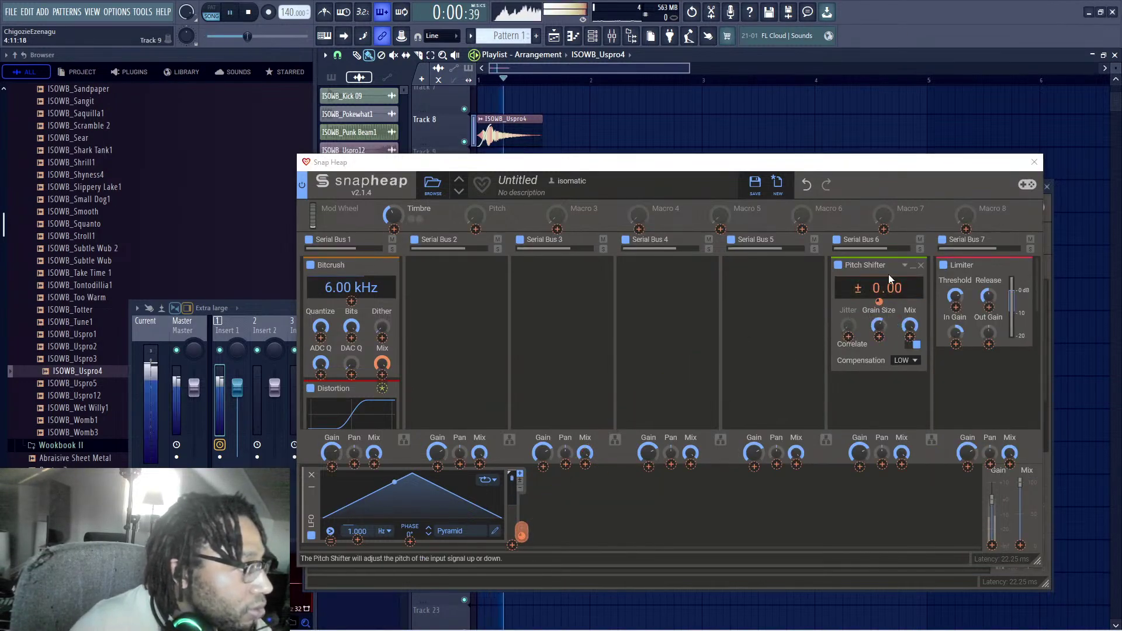
key("space")
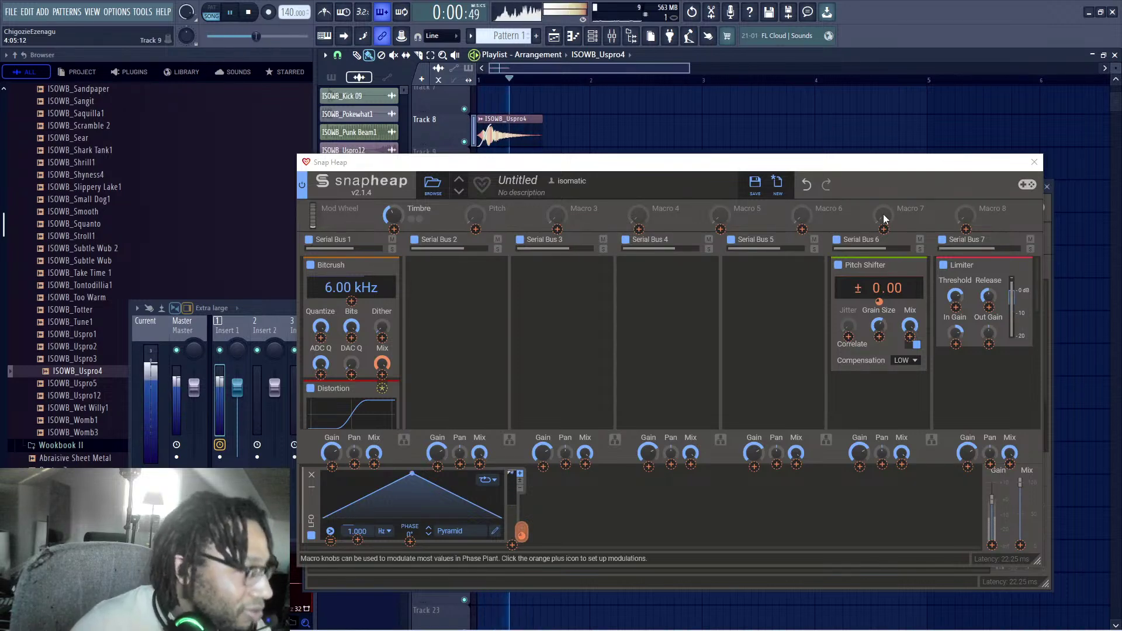
key("space")
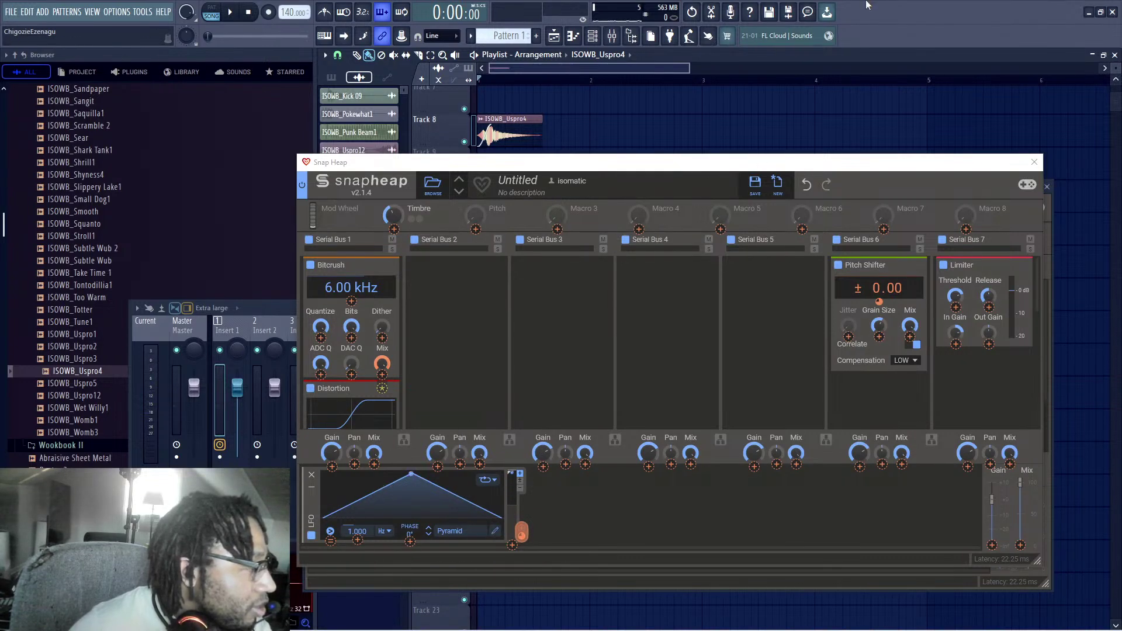
key("space")
key("space")
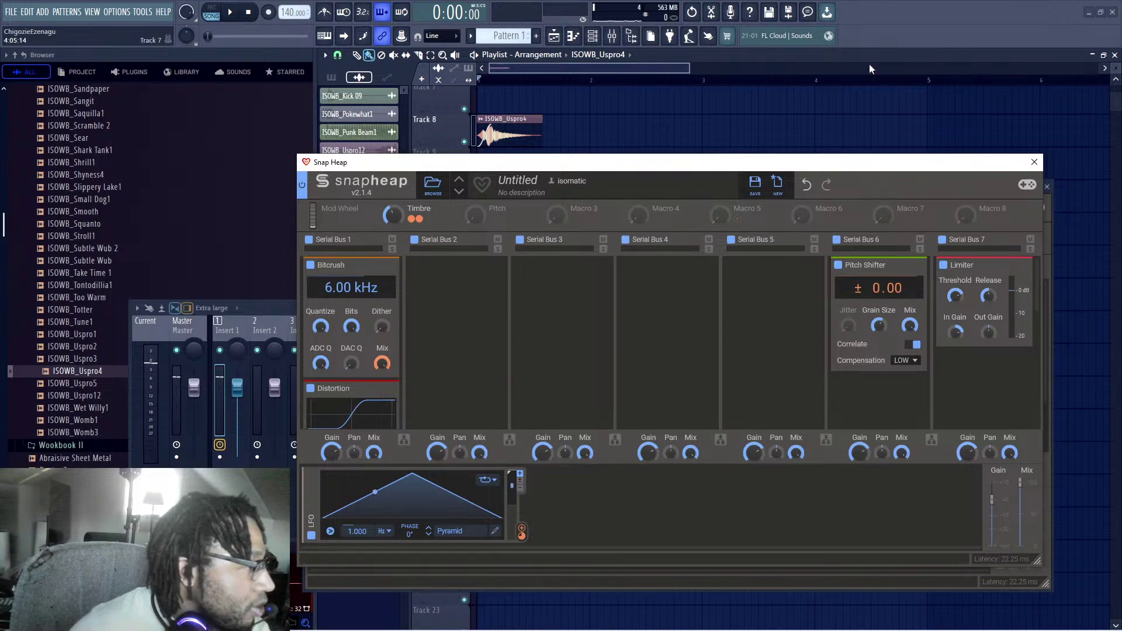
Step: Map the Pitch macro to the Pitch Shifter's Mix
left_click_drag(493, 219, 879, 304)
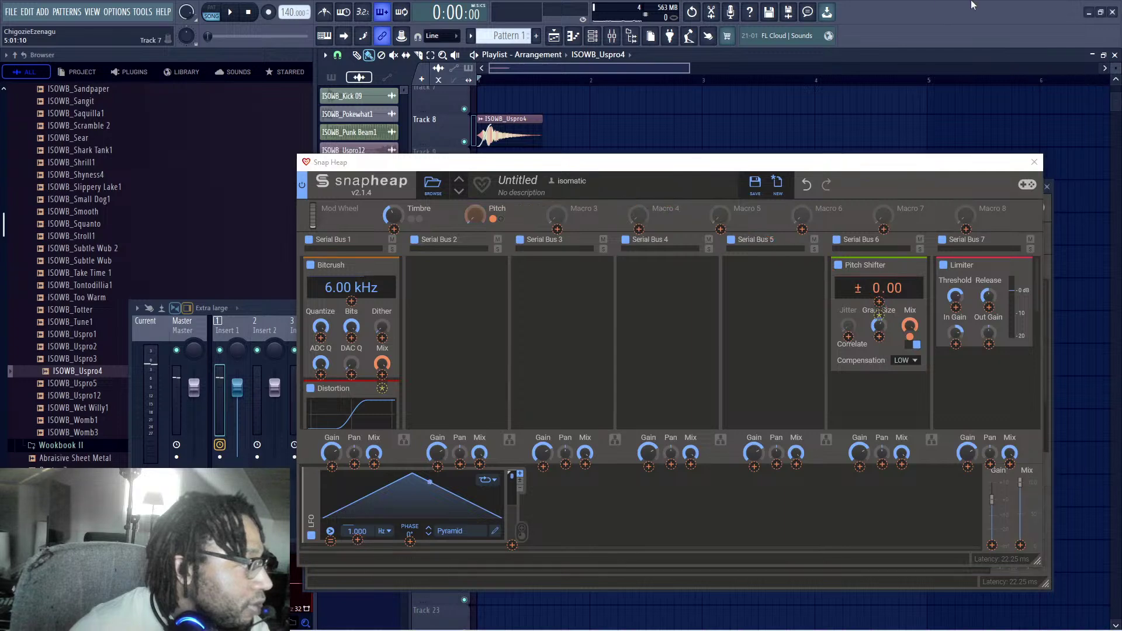
Step: Sweep the Timbre and Pitch macros over their range while previewing the loop, and return both to zero
key("space")
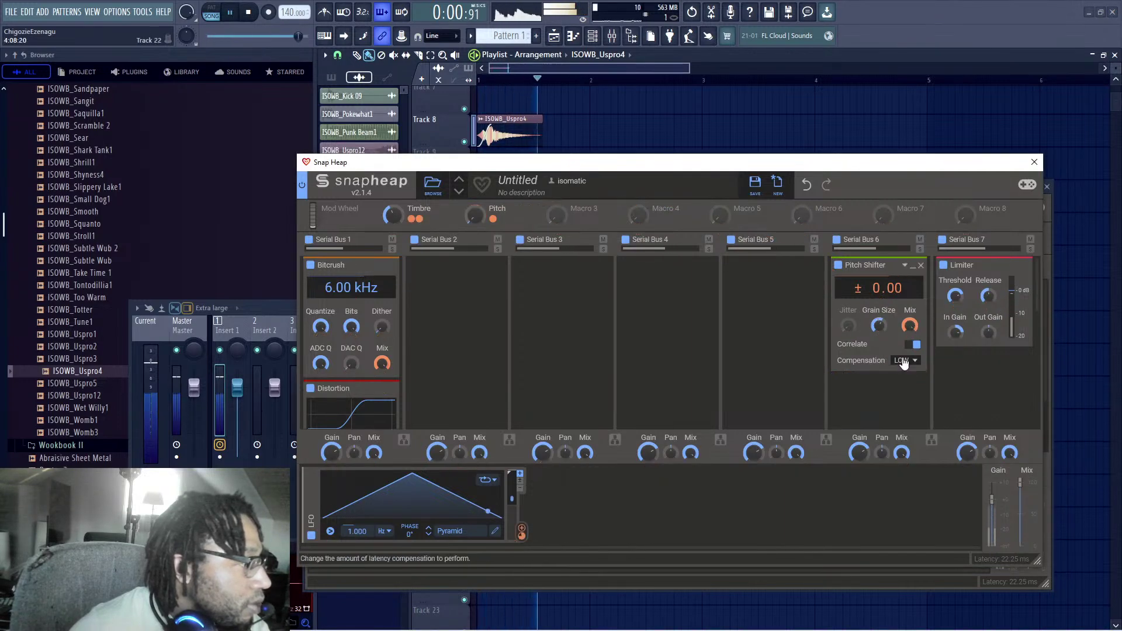
left_click_drag(478, 215, 479, 99)
left_click_drag(395, 215, 395, 268)
left_click_drag(471, 215, 467, 96)
left_click_drag(388, 221, 389, 104)
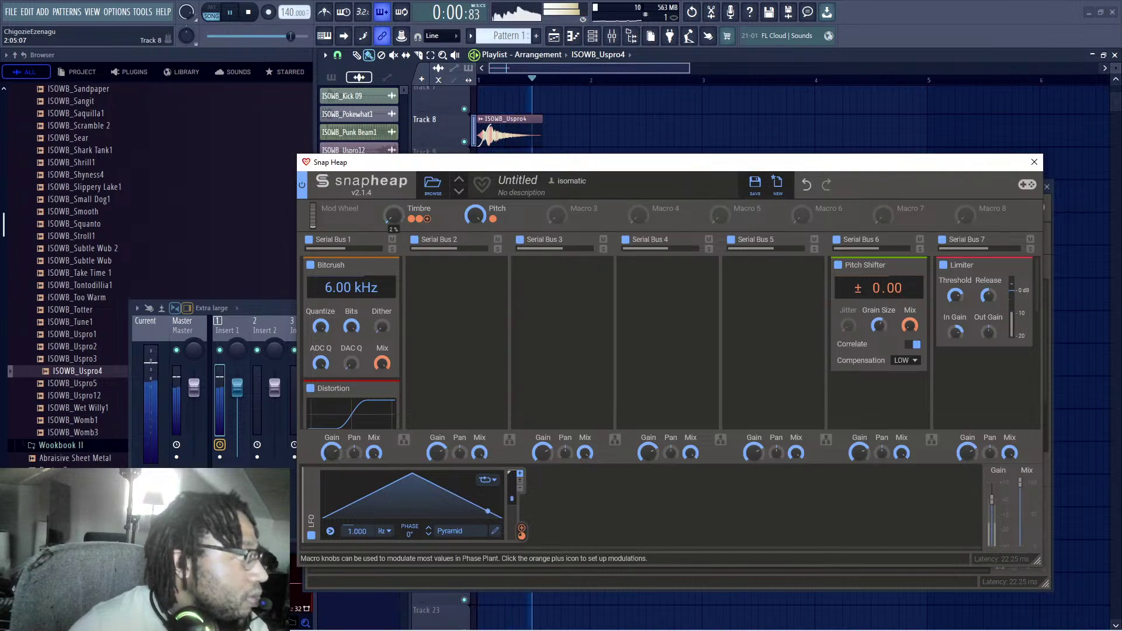
key("space")
left_click_drag(392, 217, 392, 316)
left_click_drag(474, 215, 489, 254)
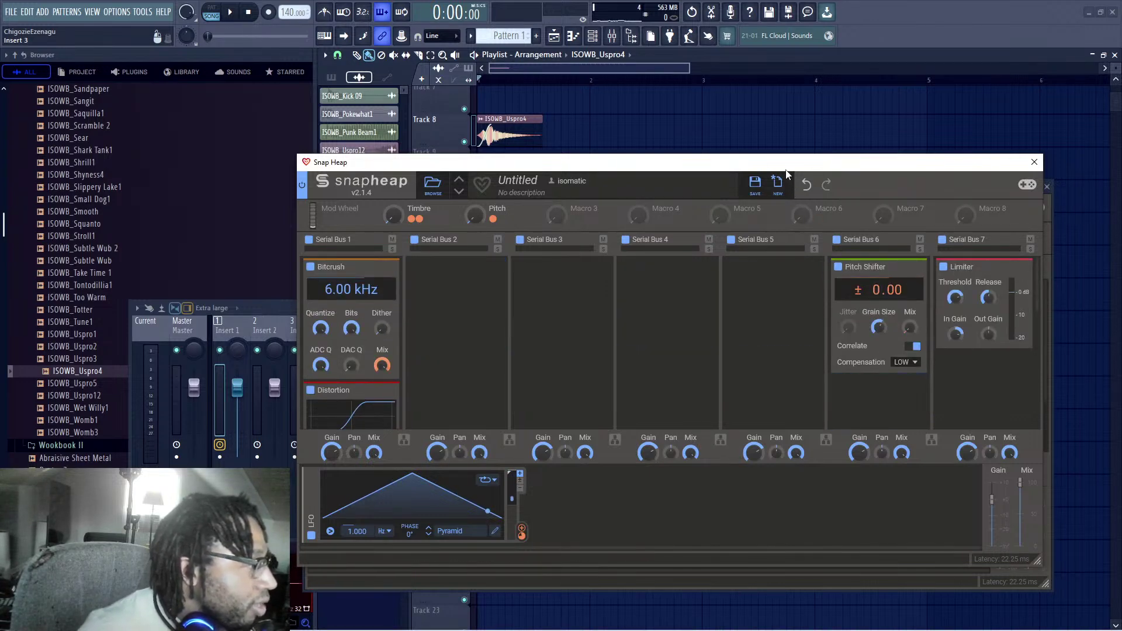
Step: Review the nested effect chain, raise the Pitch macro to maximum, and preview the loop
left_click_drag(785, 164, 794, 115)
scroll(477, 260, "down", 2)
scroll(477, 260, "up", 3)
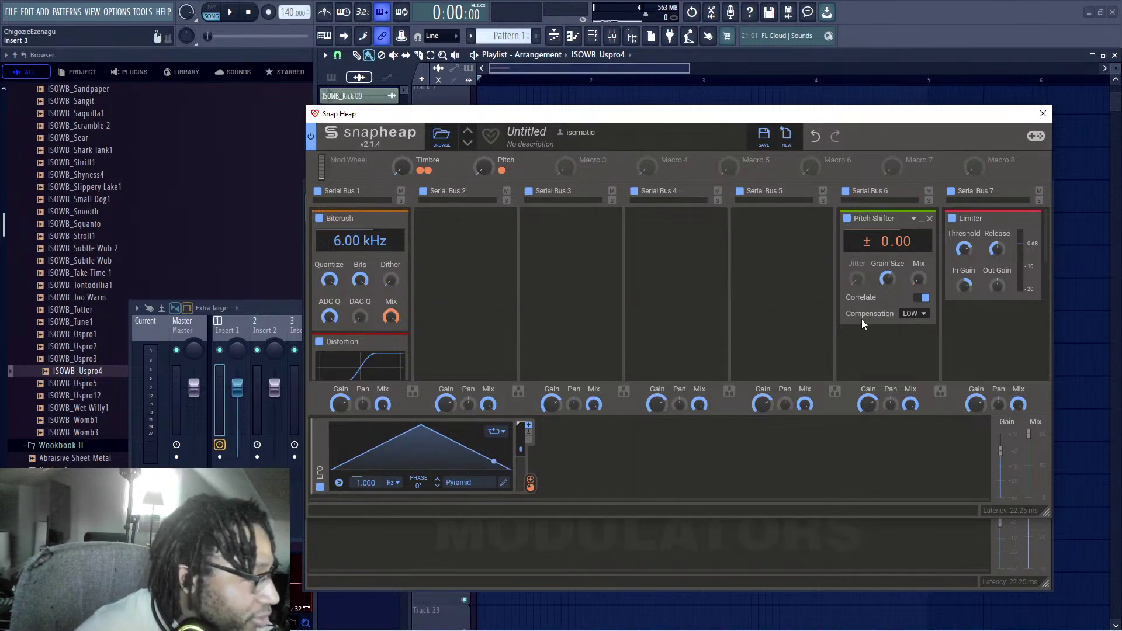
scroll(844, 339, "down", 2)
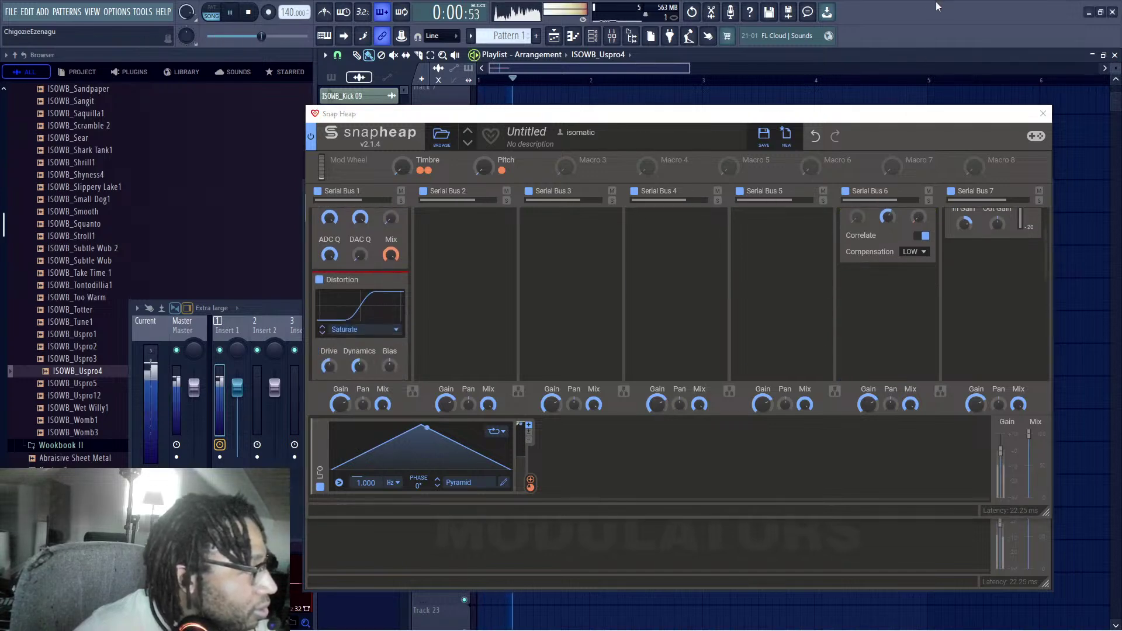
scroll(695, 369, "up", 2)
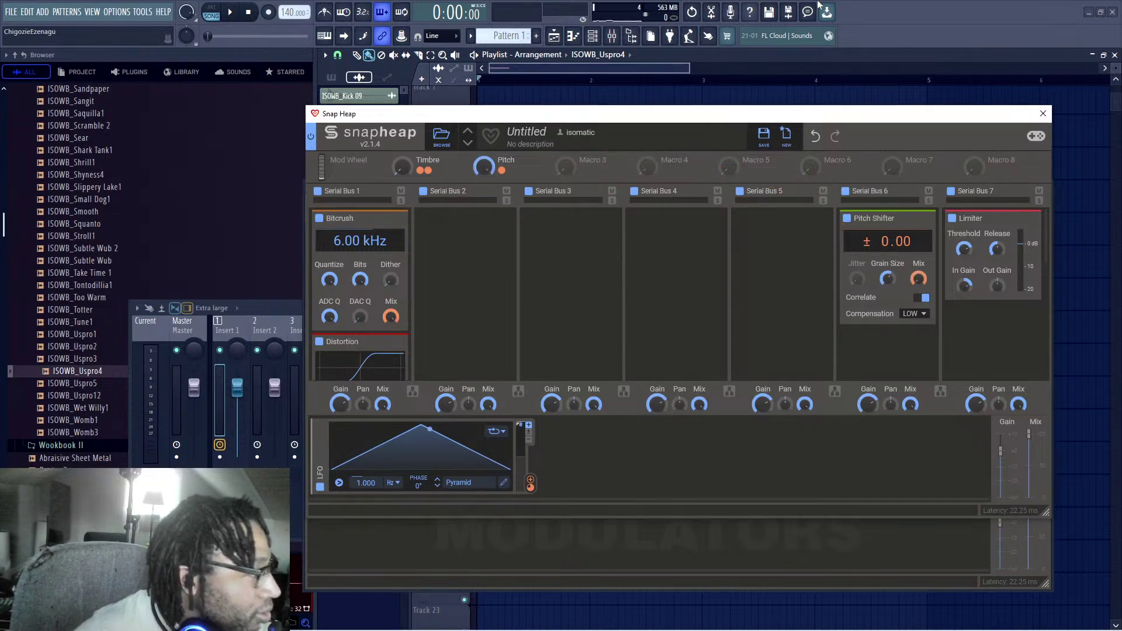
key("space")
key("space")
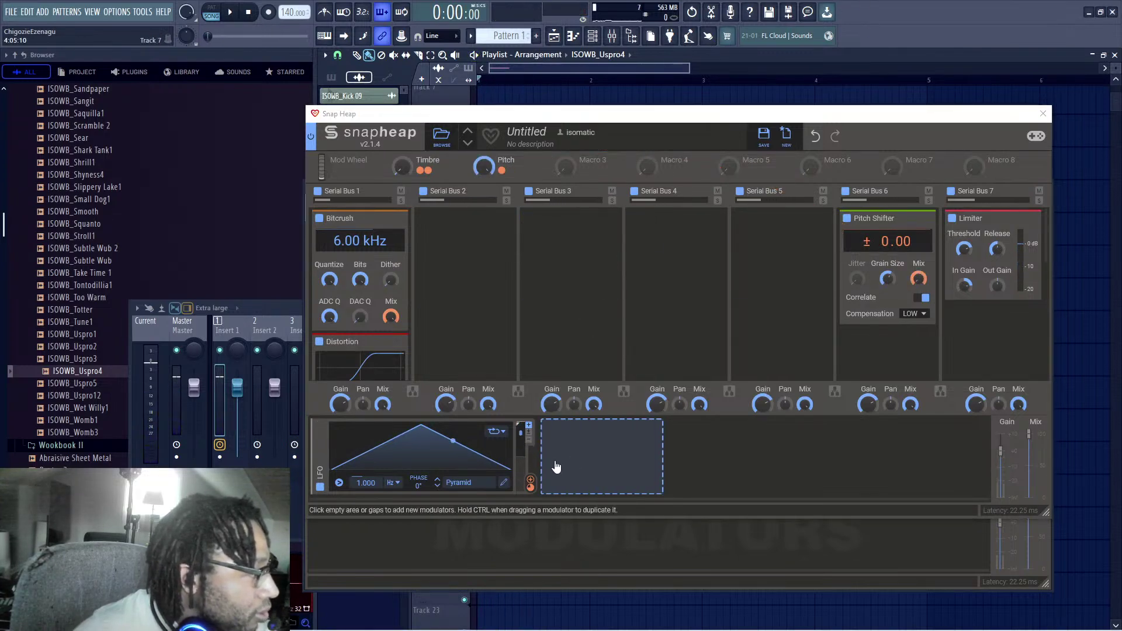
Step: Try the Ramp Down shape on the nested Snap Heap's LFO and preview the loop
left_click(462, 483)
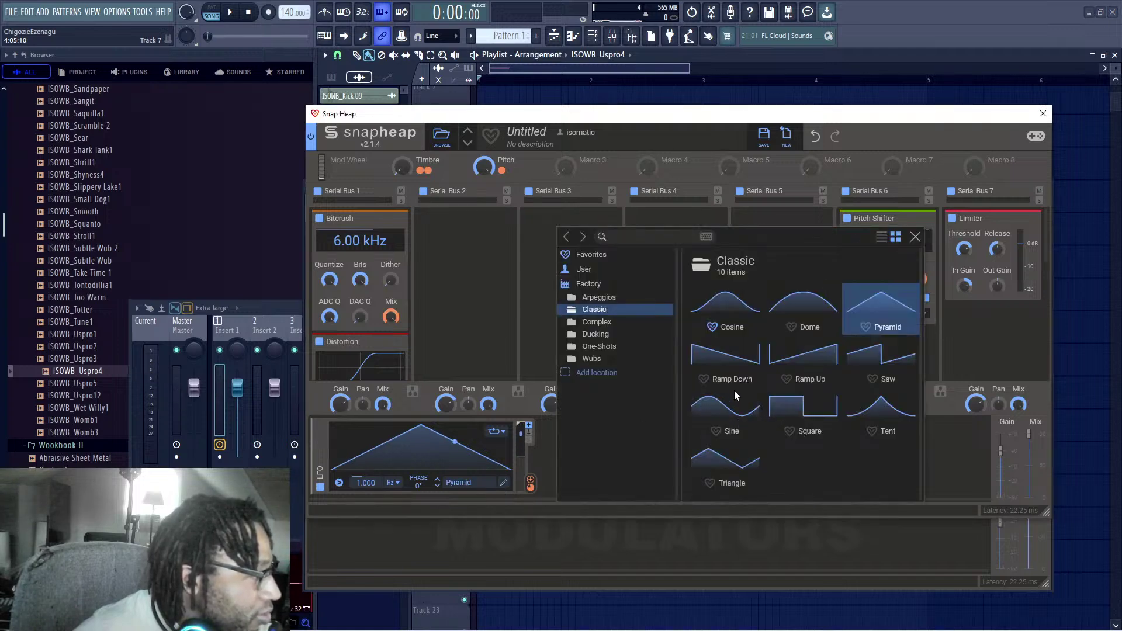
left_click(742, 367)
left_click(896, 72)
key("space")
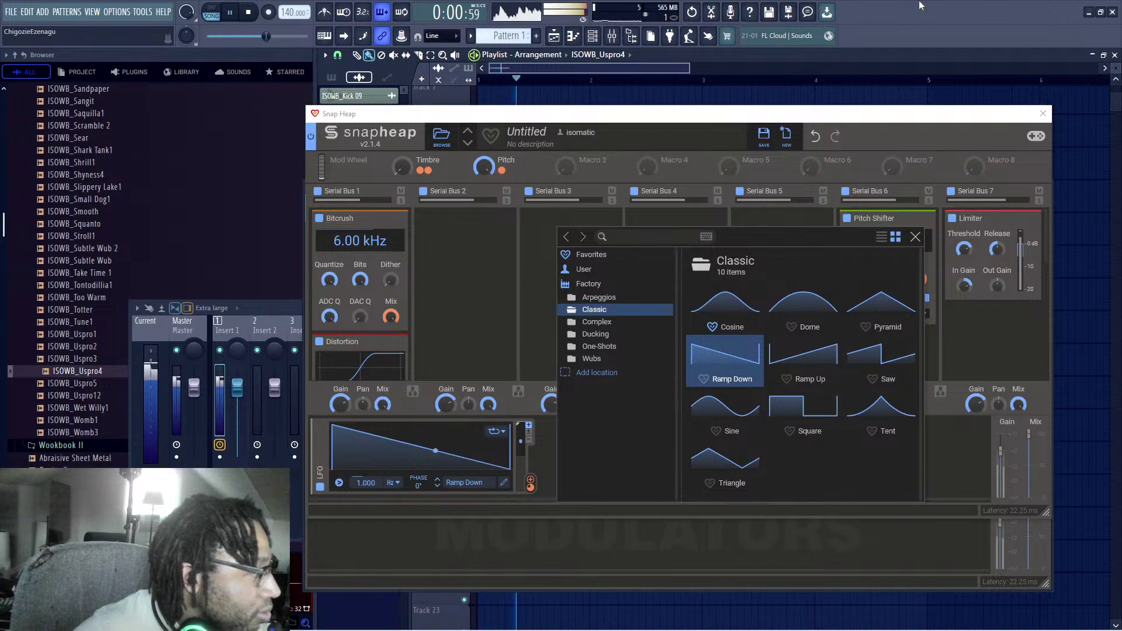
key("space")
Step: Set the LFO's shape to Ramp Up, close the shape browser, and preview the loop
left_click(804, 359)
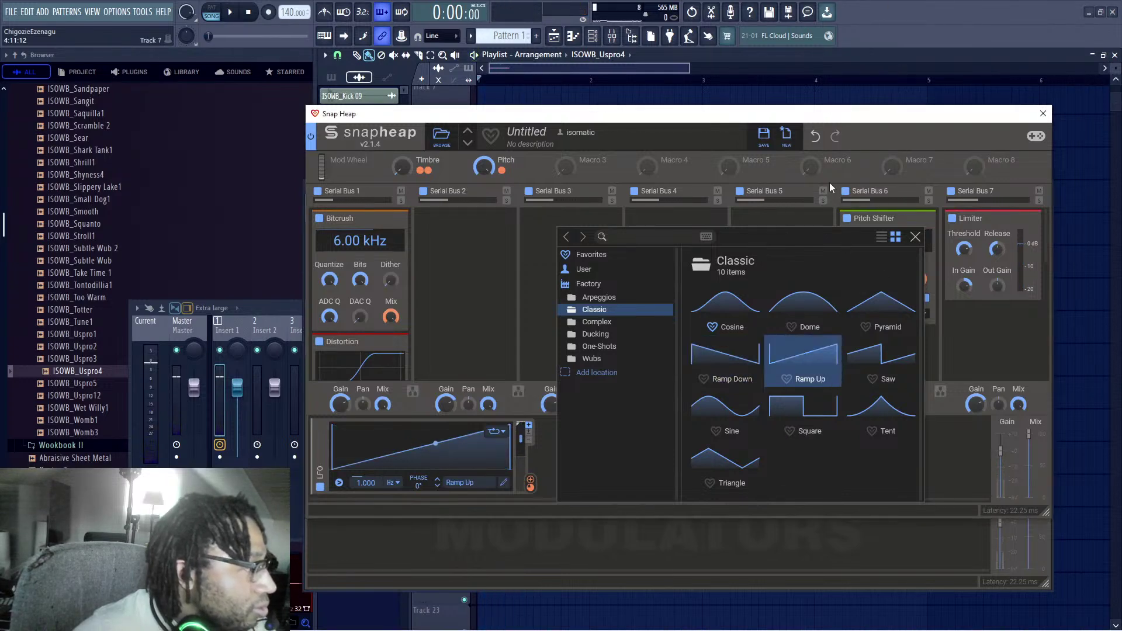
left_click(854, 5)
key("space")
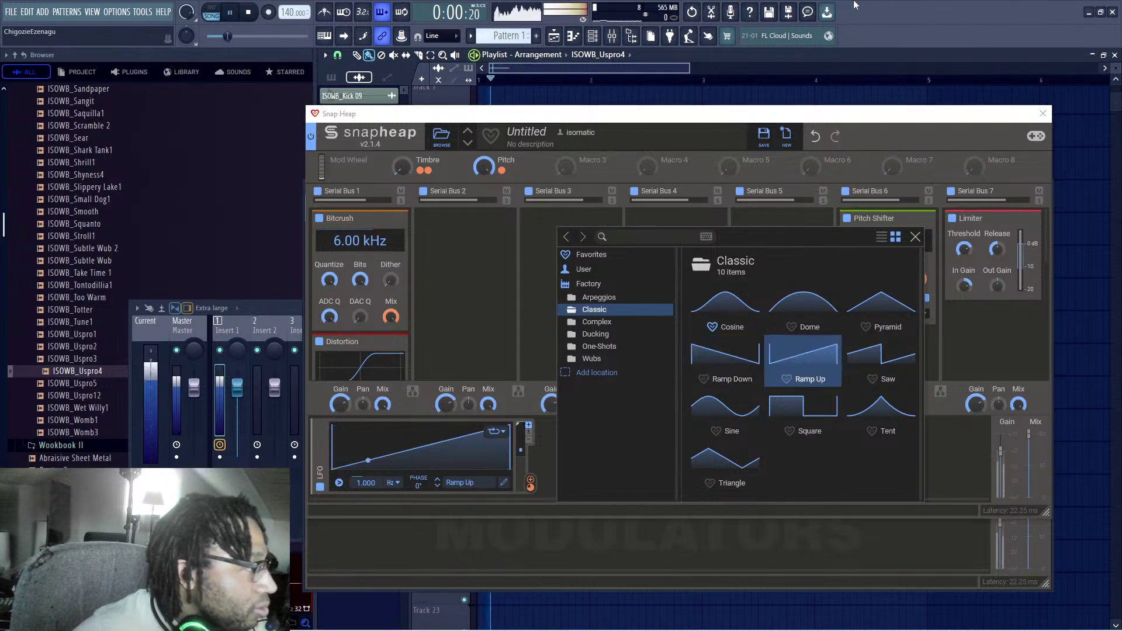
left_click(916, 236)
left_click(935, 1)
key("space")
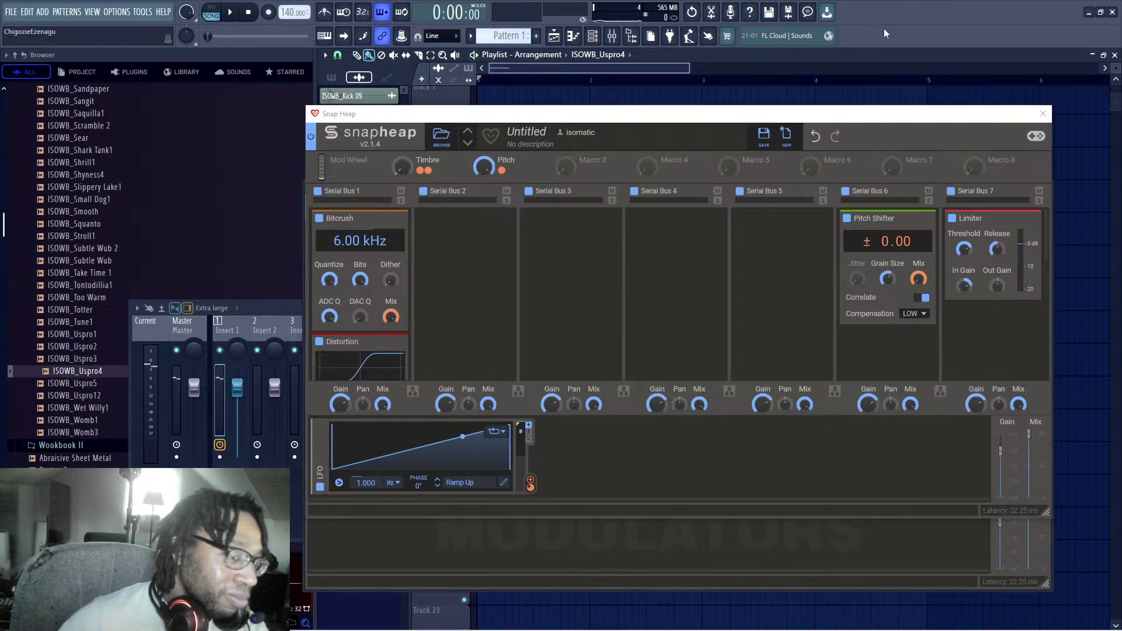
key("space")
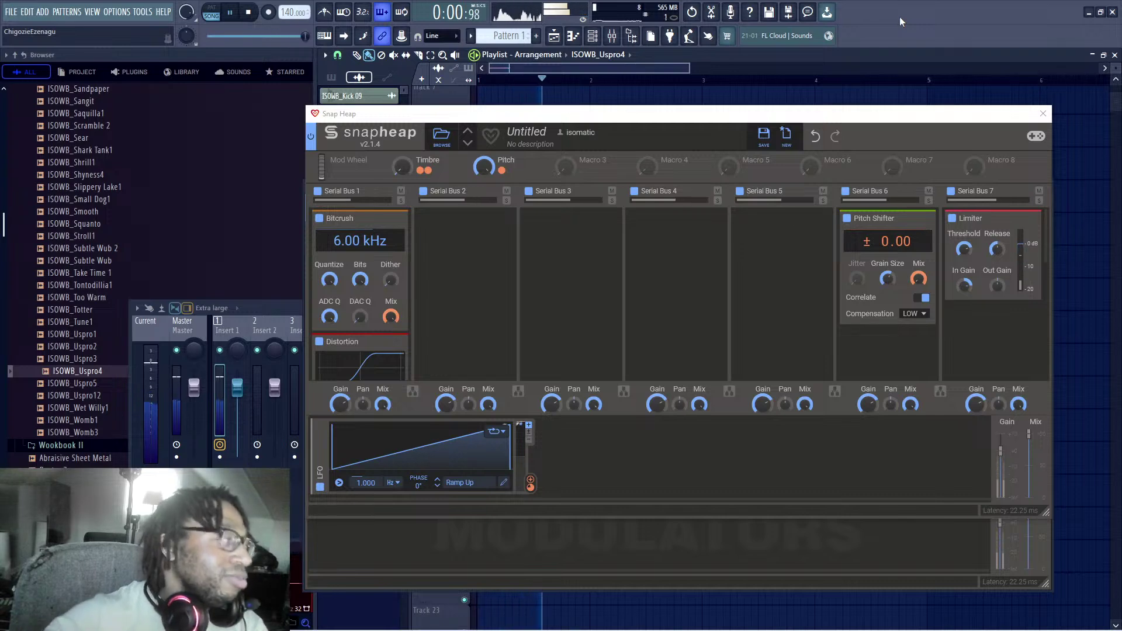
key("space")
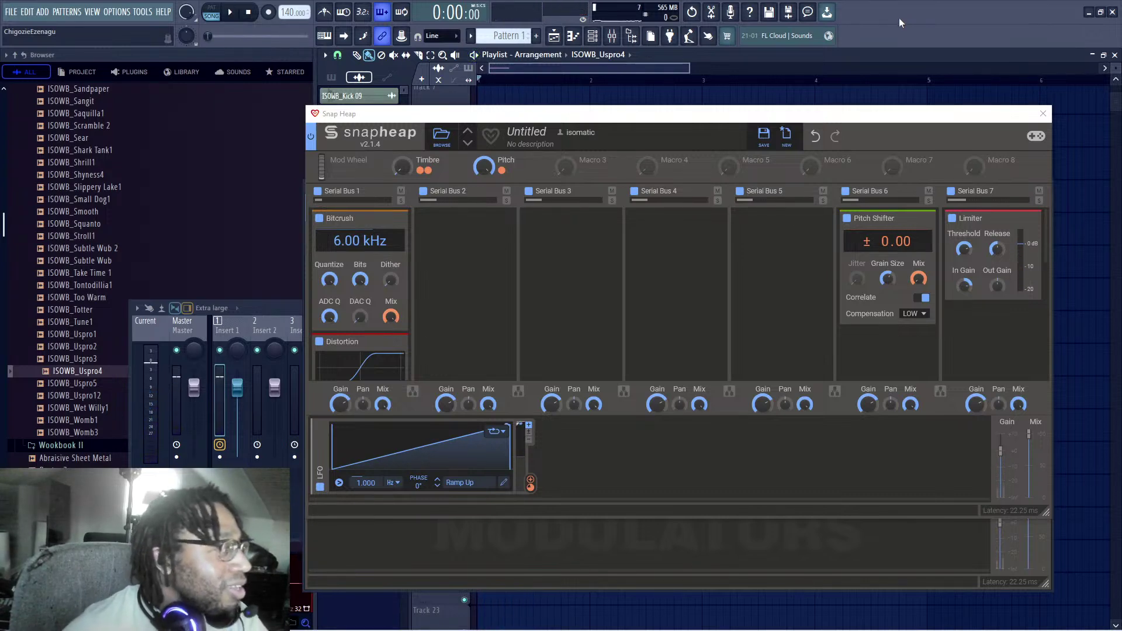
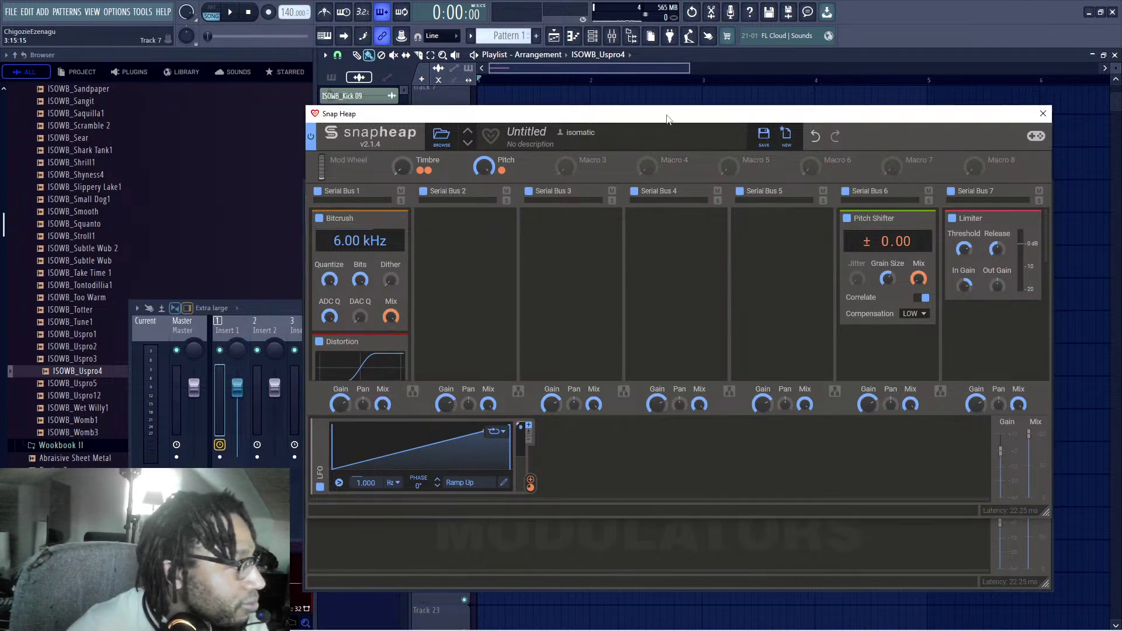
Step: Add a Convolver below the Pitch Shifter in Serial Bus 6 and bypass it
left_click_drag(670, 121, 672, 100)
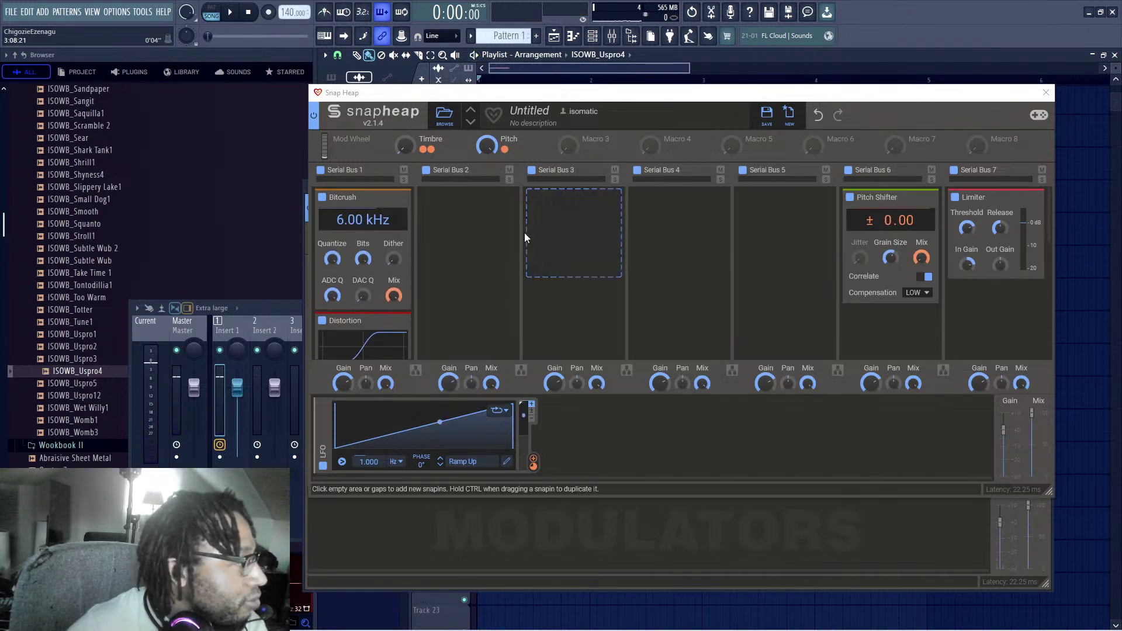
scroll(807, 263, "down", 2)
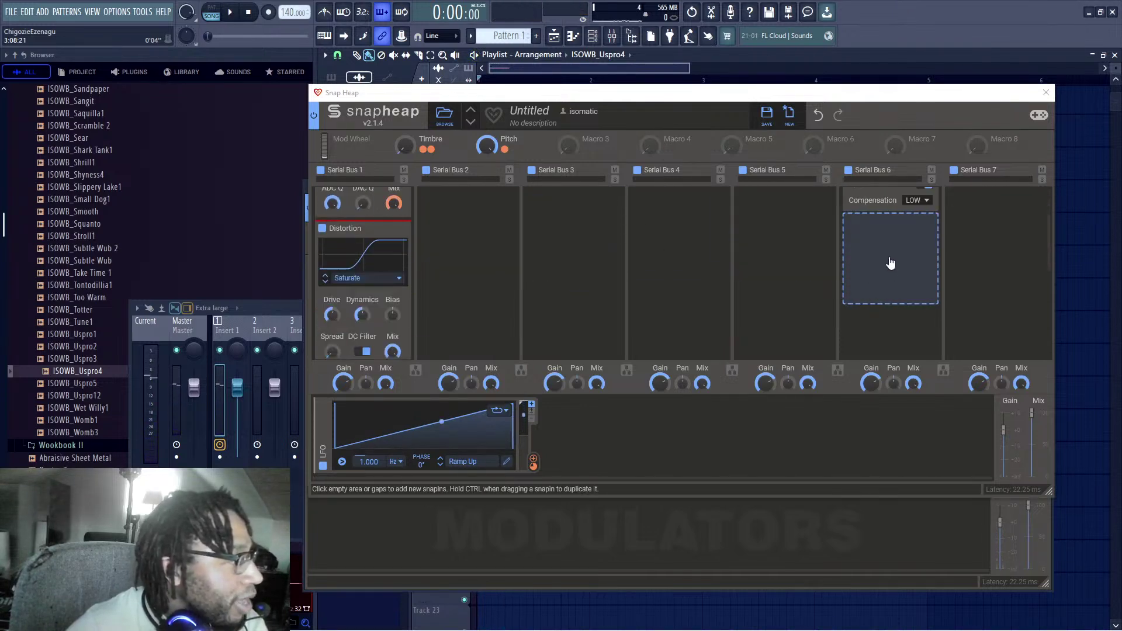
left_click(915, 283)
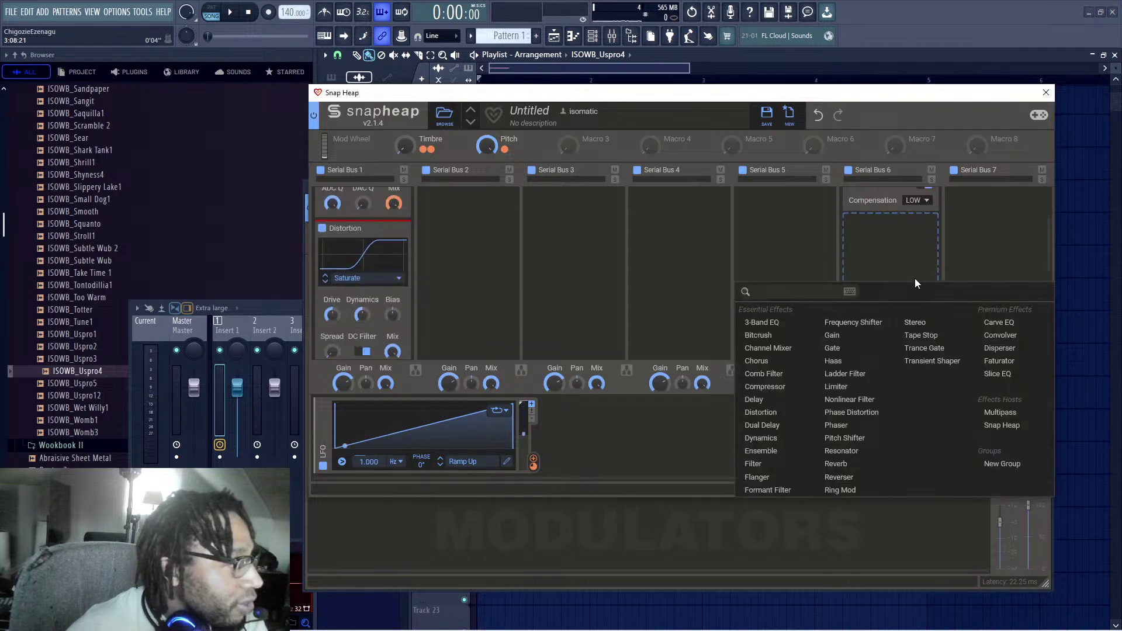
left_click(1004, 335)
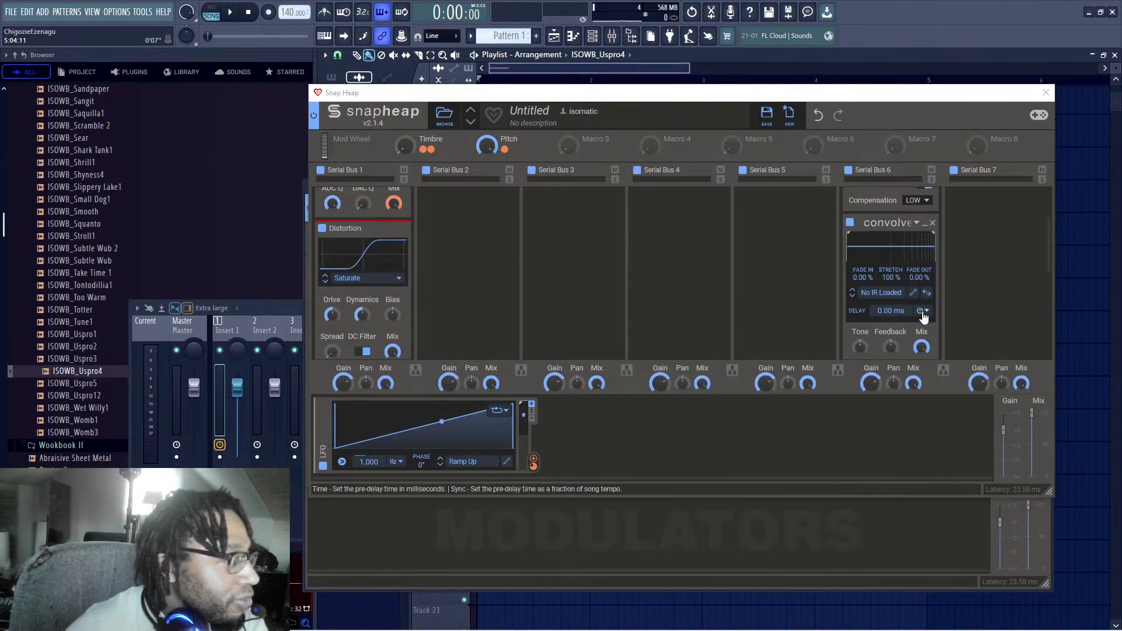
scroll(924, 325, "down", 1)
scroll(929, 271, "up", 2)
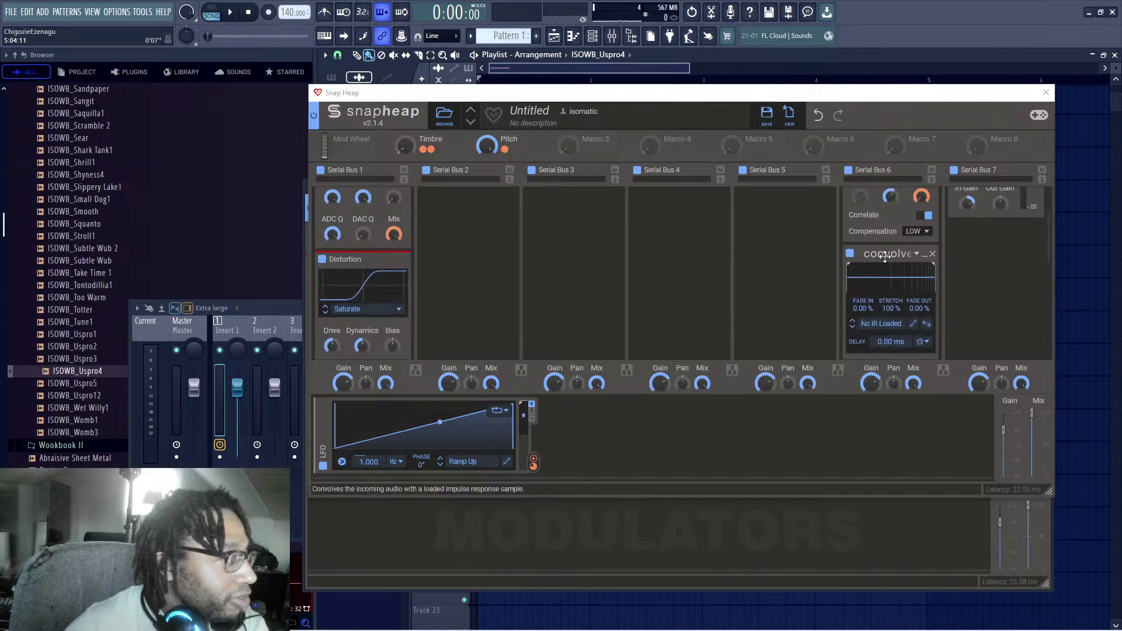
scroll(851, 261, "down", 2)
Step: Add a Reverb below the Convolver with its Mix at about 26%, and adjust its Size and Decay while previewing the loop
left_click(894, 325)
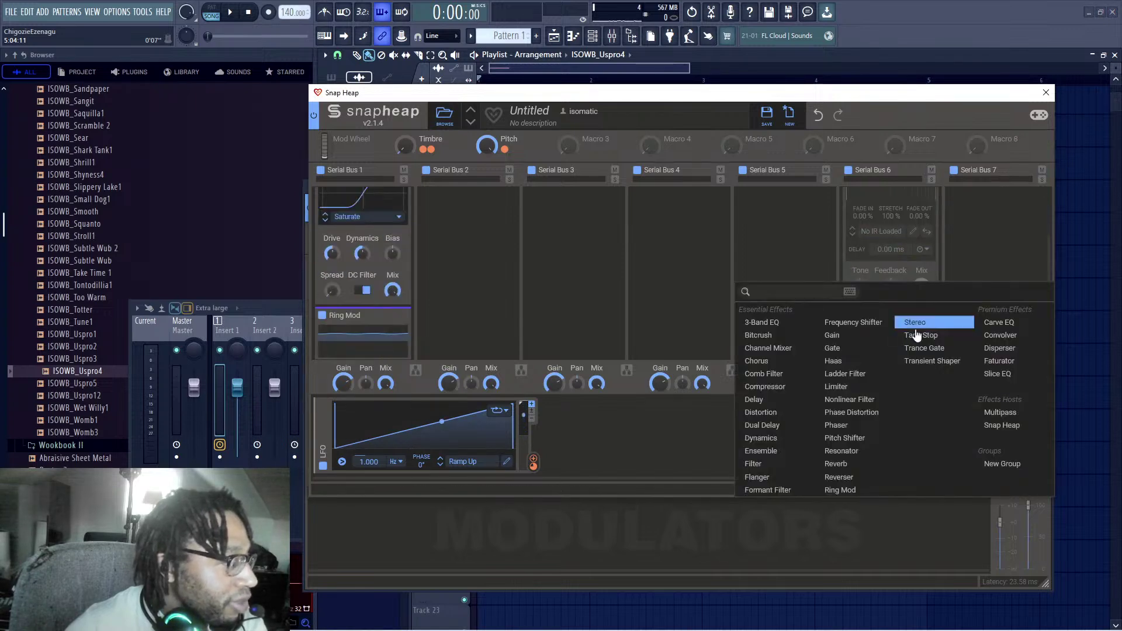
left_click(842, 463)
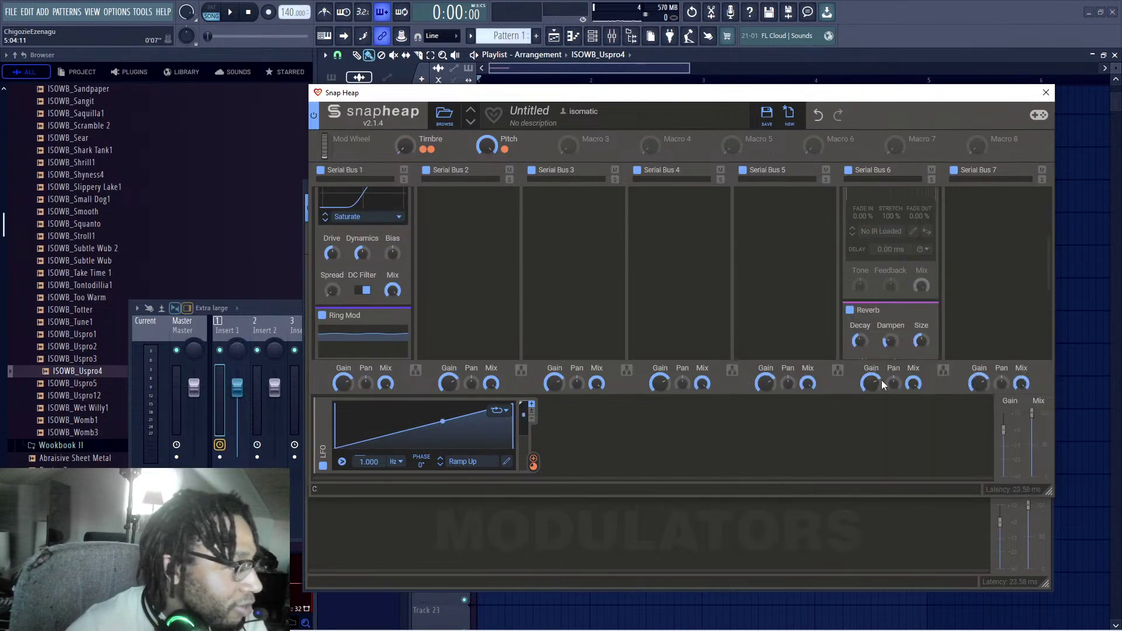
scroll(907, 338, "down", 2)
key("space")
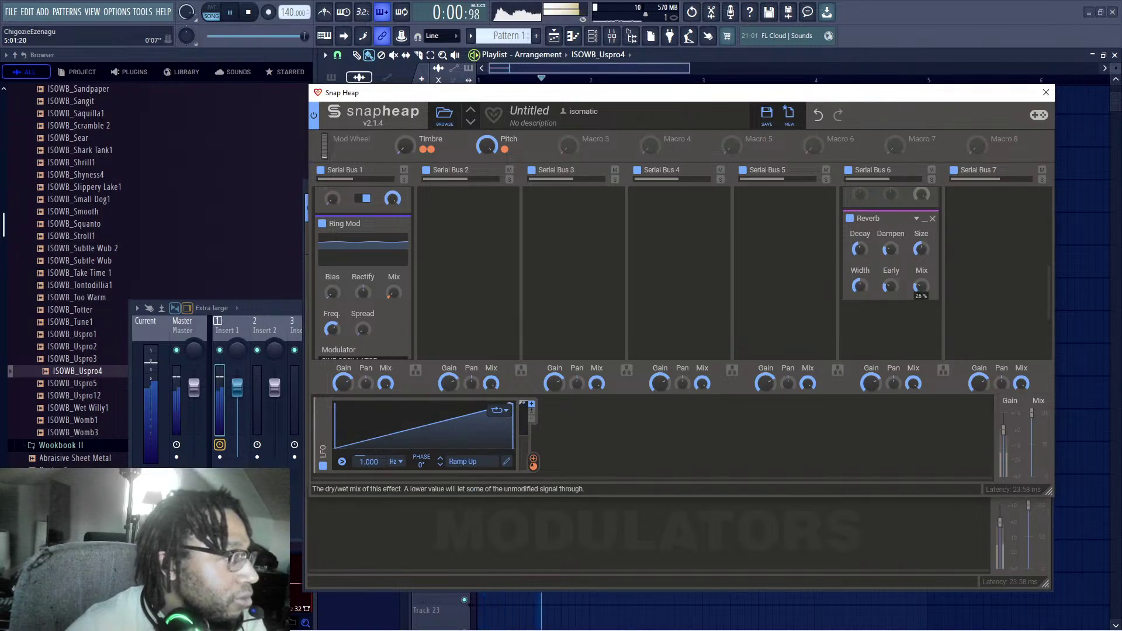
left_click_drag(921, 249, 921, 279)
mouse_move(859, 249)
left_mouse_down()
mouse_move(860, 268)
mouse_move(860, 251)
left_mouse_up()
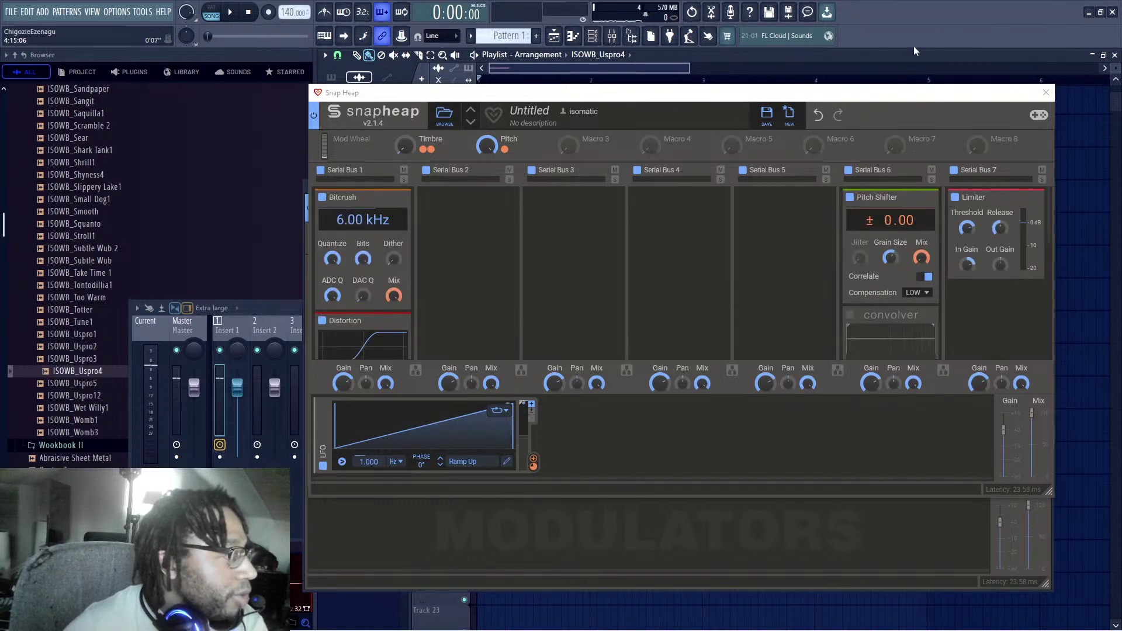
Step: Add a second Pitch Shifter below the Reverb, set its pitch to -12.00, and preview the loop
scroll(903, 237, "down", 3)
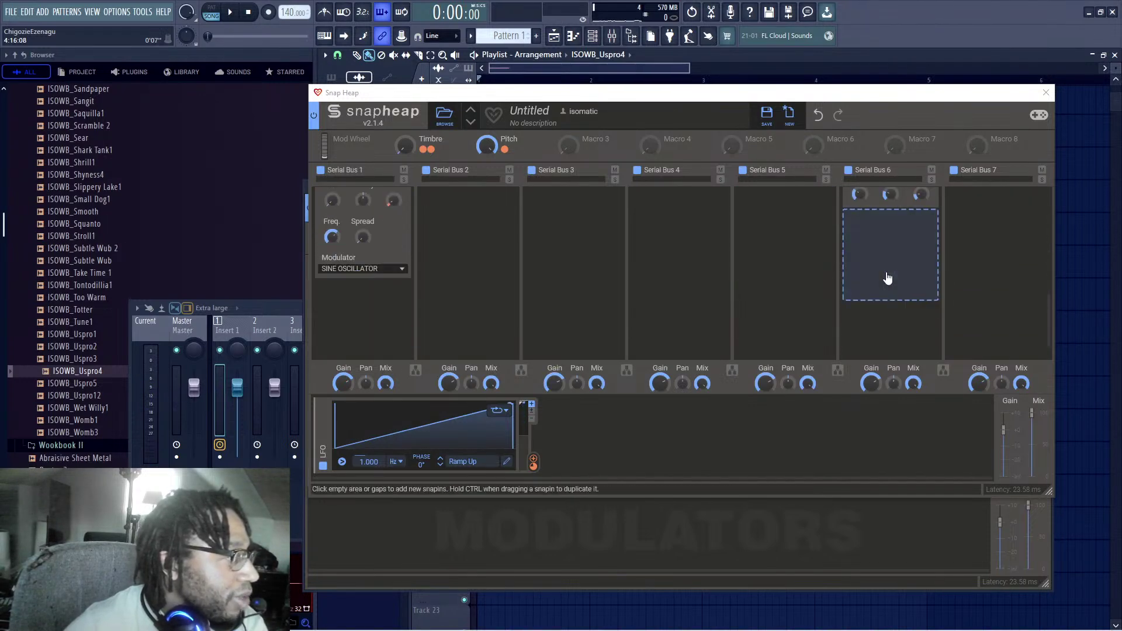
left_click(904, 267)
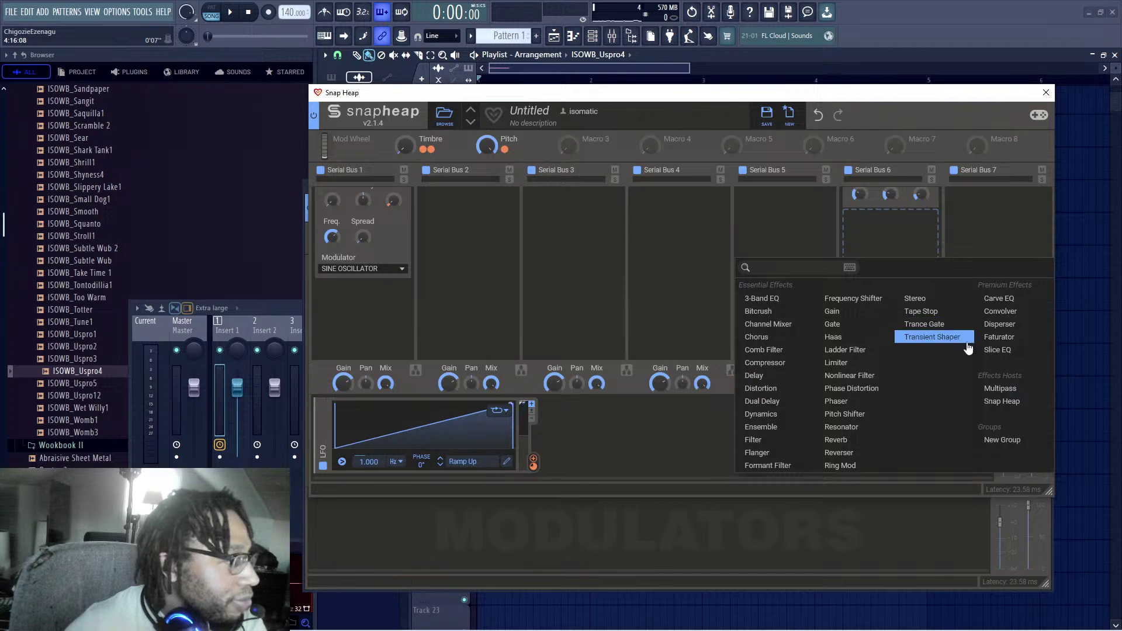
left_click(844, 414)
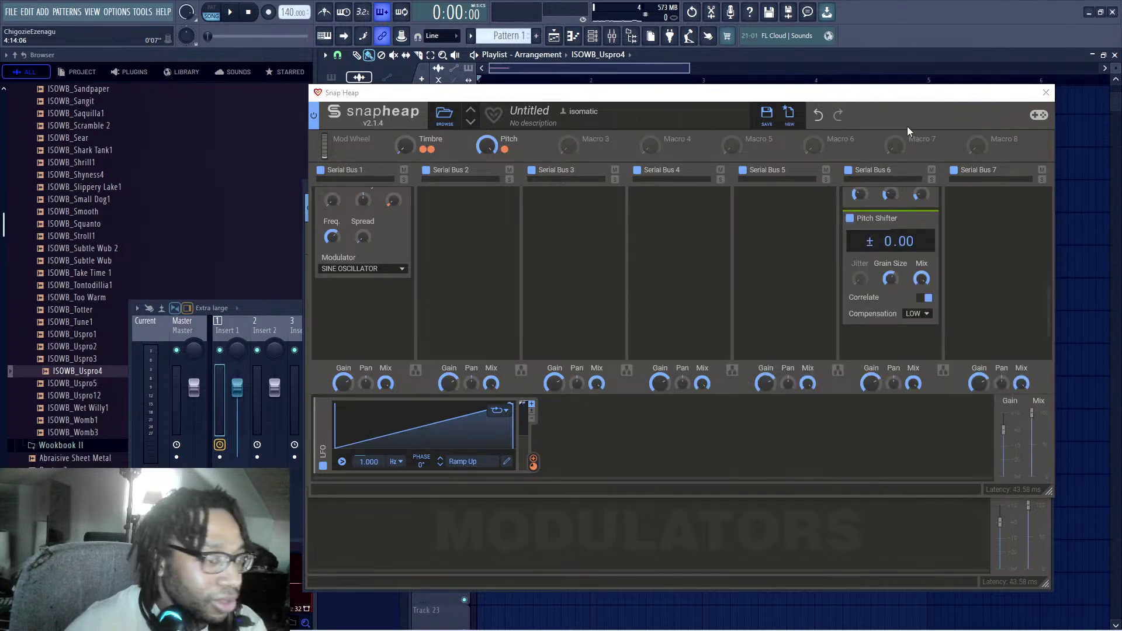
left_click_drag(884, 242, 883, 260)
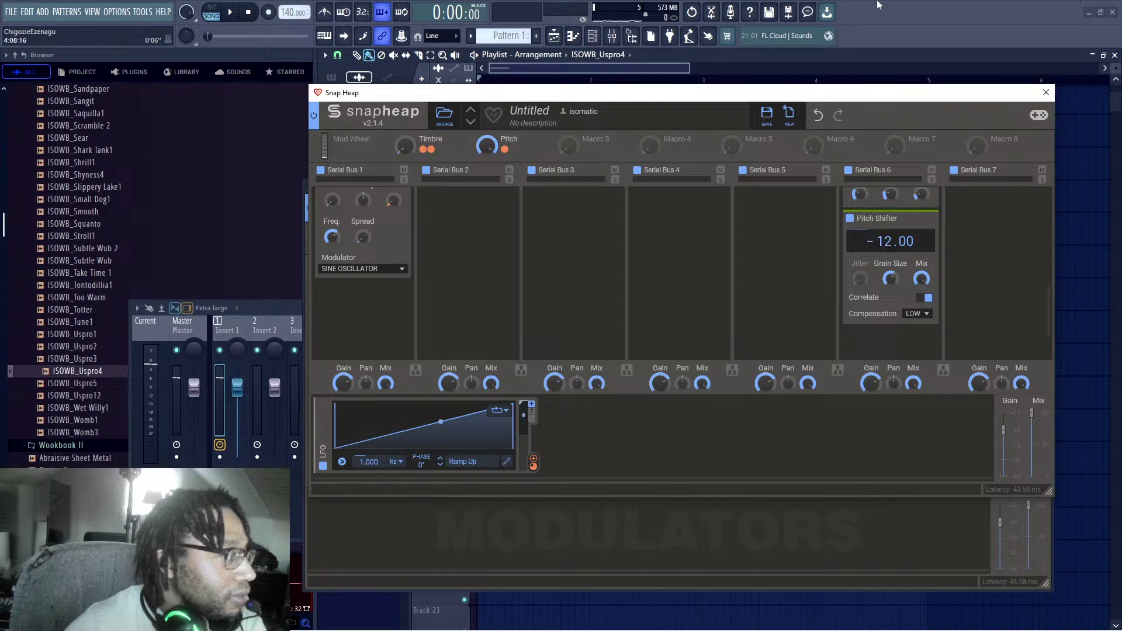
key("space")
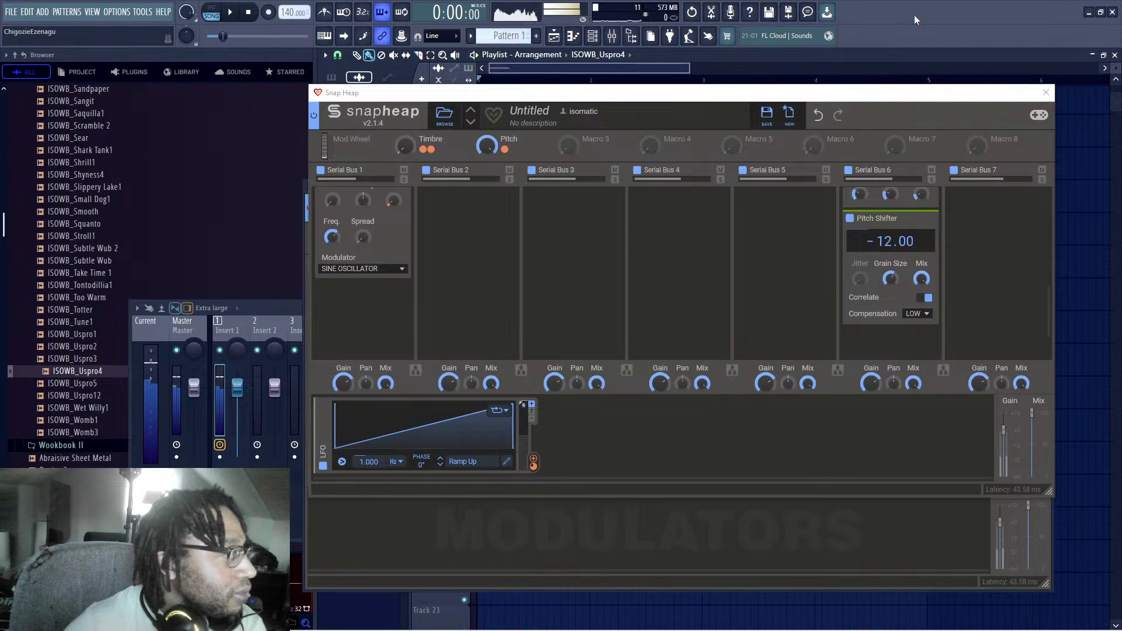
Step: Rename Macro 3 as Pitch 2 and map it to the second Pitch Shifter's pitch
double_click(585, 139)
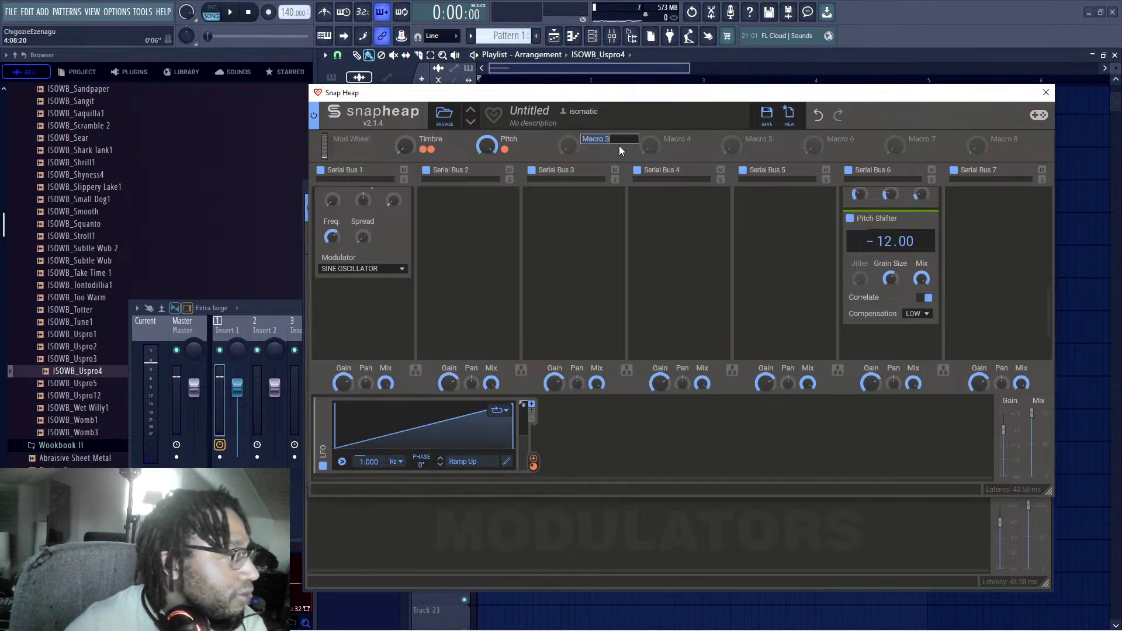
type("Pitch 2")
key("Return")
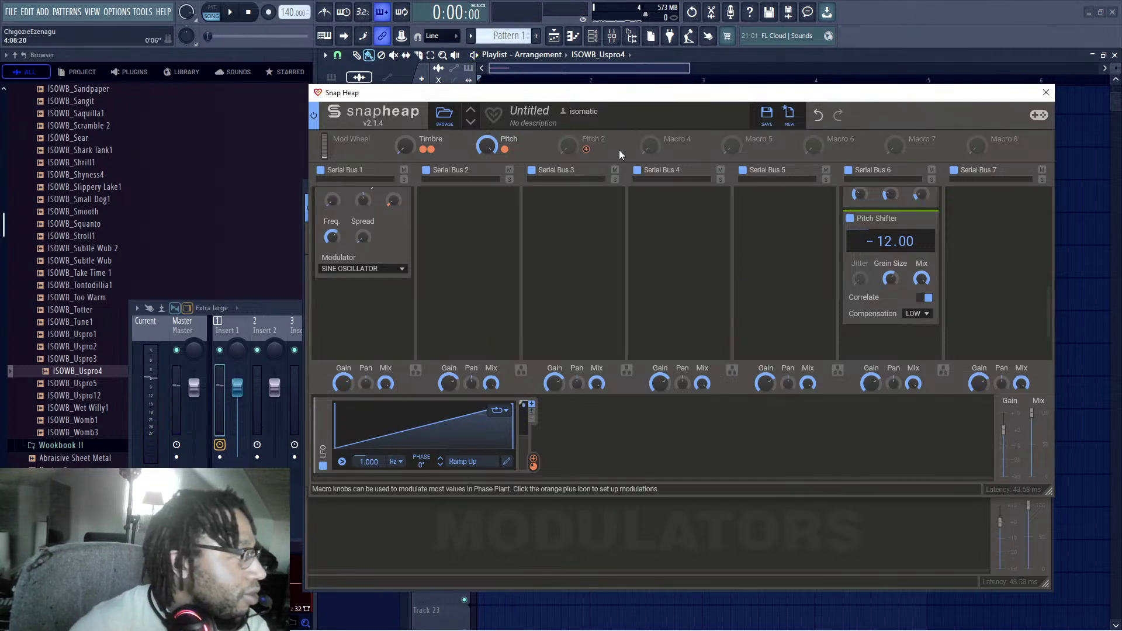
left_click_drag(588, 148, 890, 219)
Step: Adjust the Pitch 2 macro while previewing the loop
left_click(935, 3)
key("space")
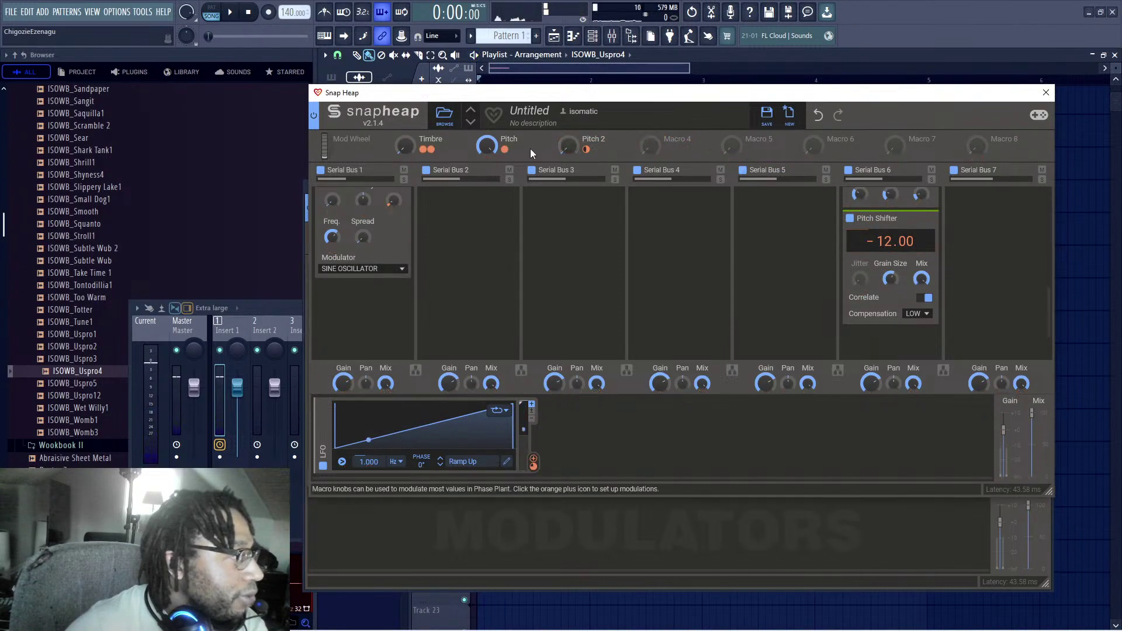
key("space")
mouse_move(567, 147)
left_mouse_down()
mouse_move(567, 114)
mouse_move(571, 154)
left_mouse_up()
left_click(854, 5)
left_click(903, 7)
key("space")
Step: Slice the ISOWB_Uspro4 clip on Track 8 near its start, delete the remainder, and preview the shortened loop
left_click_drag(814, 97, 819, 296)
left_click(506, 121)
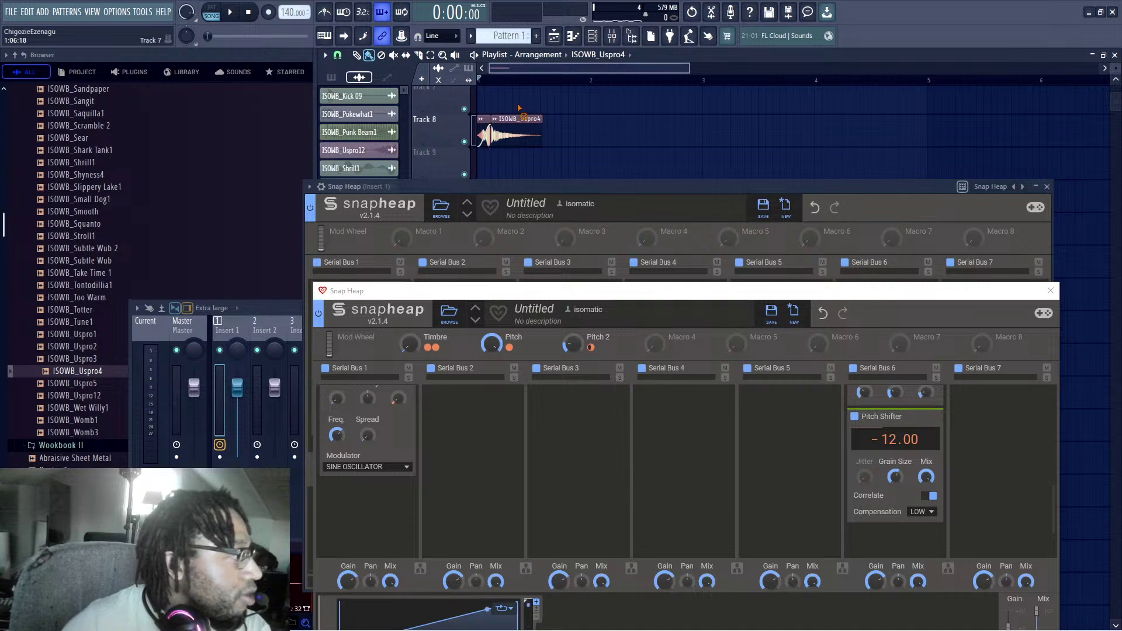
right_click(513, 124)
key("space")
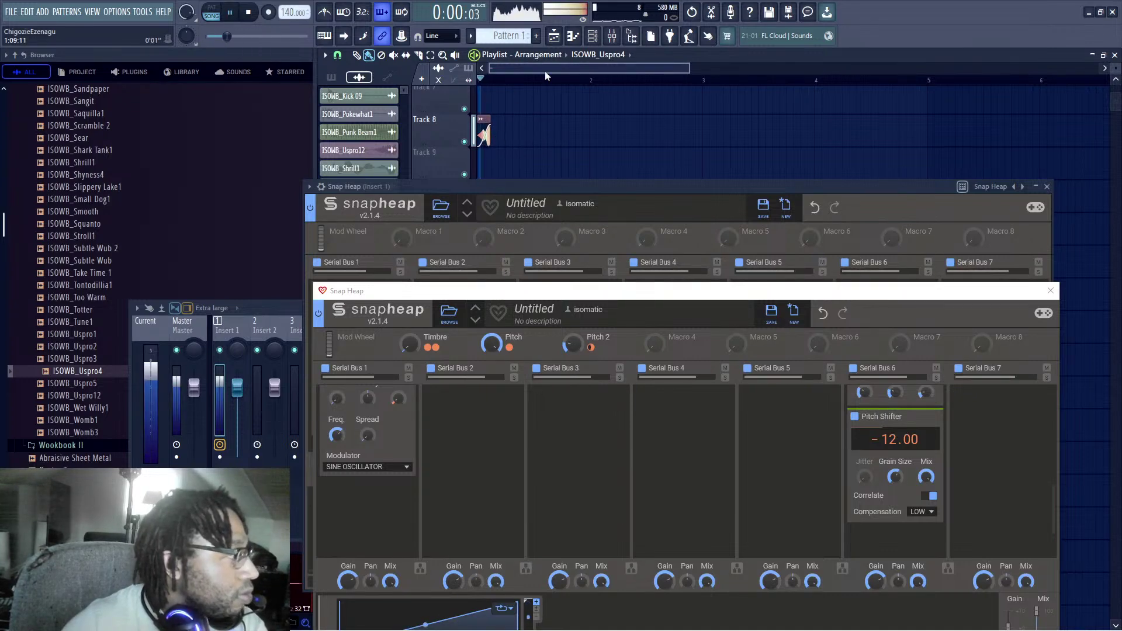
key("space")
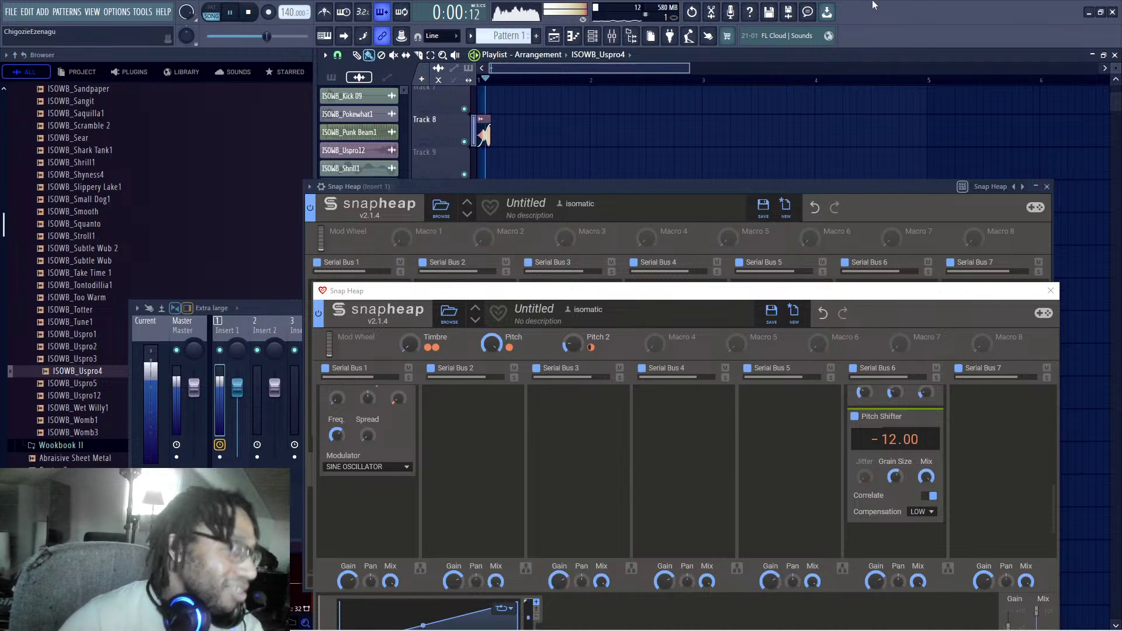
Step: Stop playback and load Rolling Sampler into the first effect slot of the mixer's Master track
key("space")
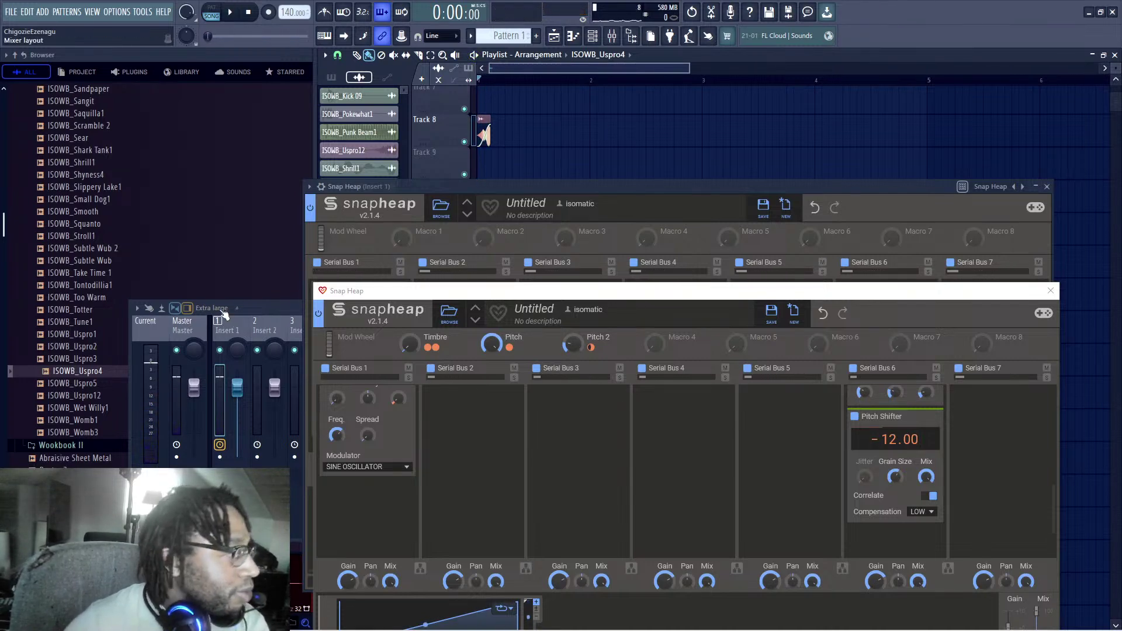
left_click_drag(258, 306, 249, 209)
left_click(175, 229)
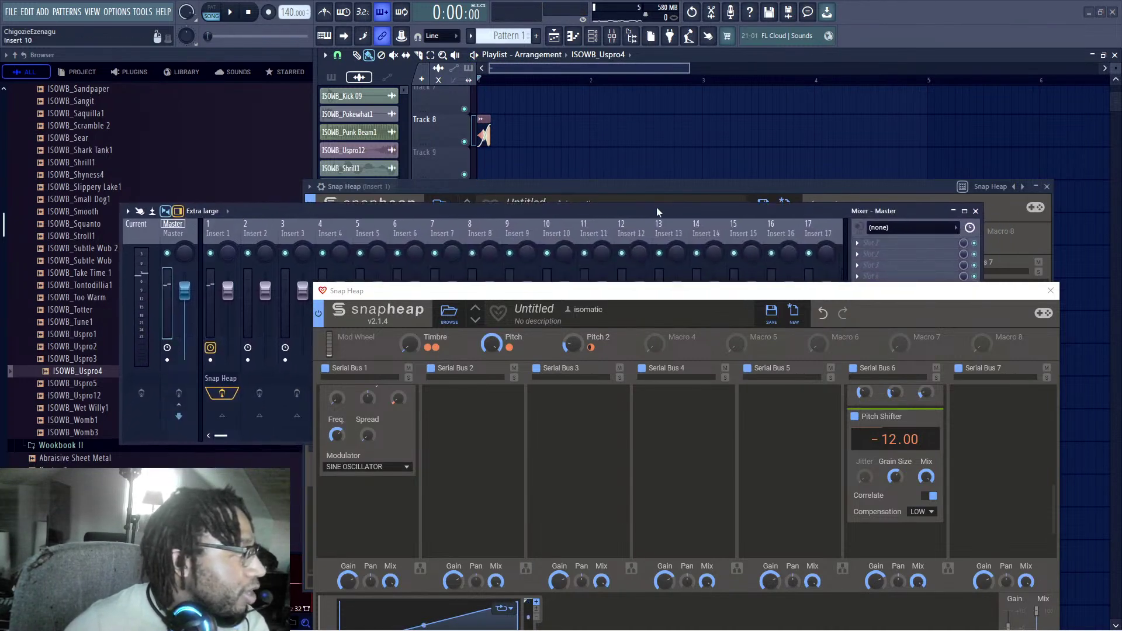
left_click(857, 242)
left_click(972, 5)
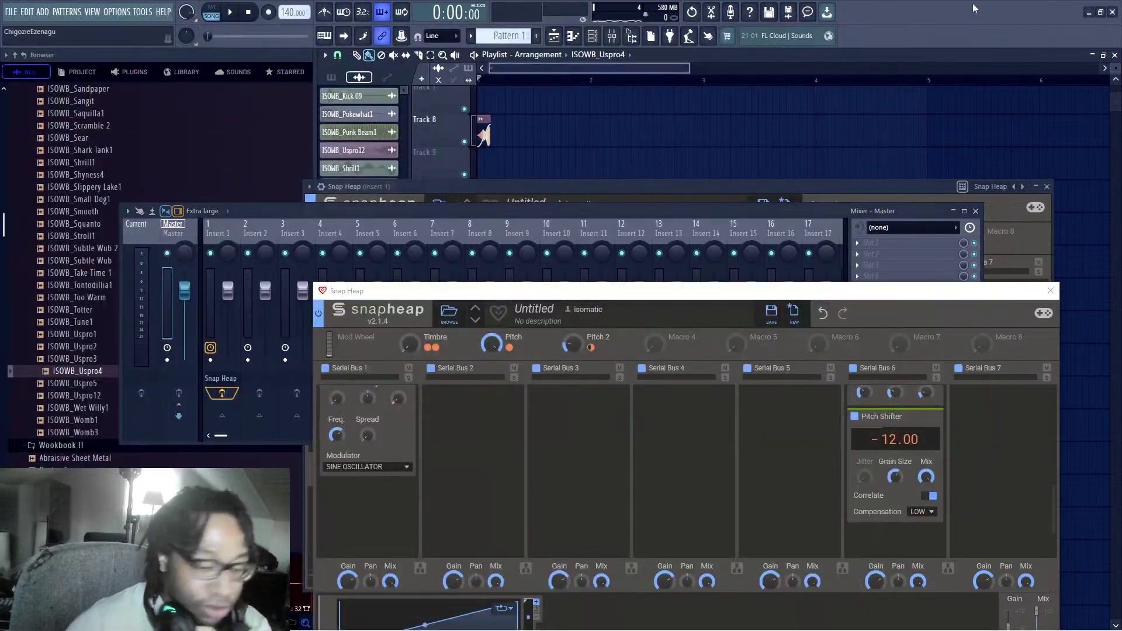
key("F8")
type("rolluing")
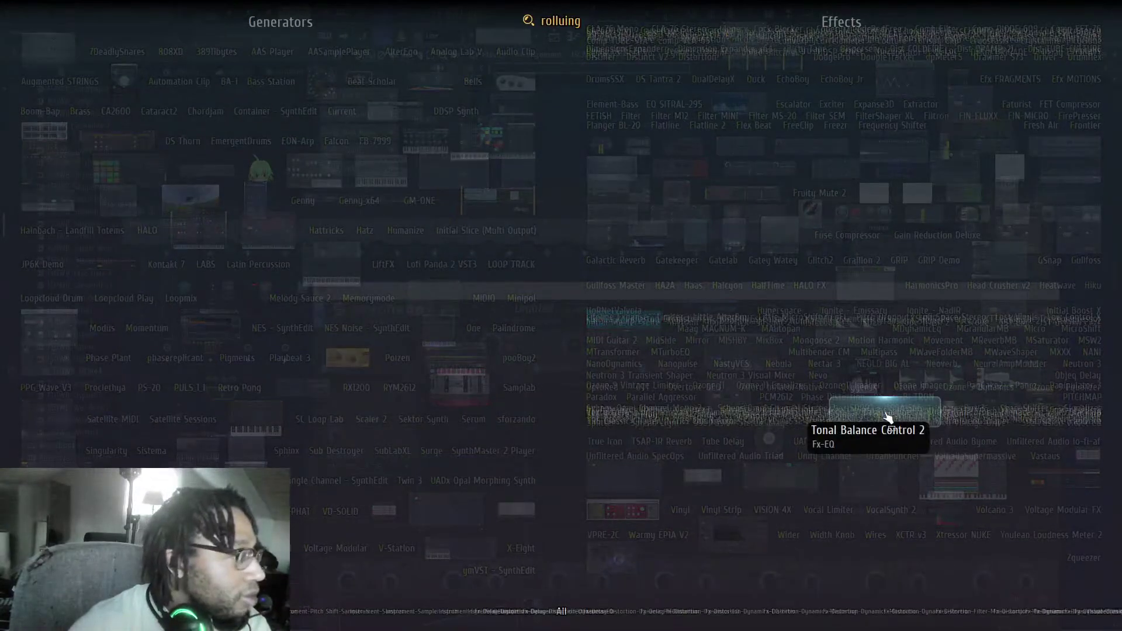
key("BackSpace")
key("BackSpace")
key("BackSpace")
key("BackSpace")
type("ing")
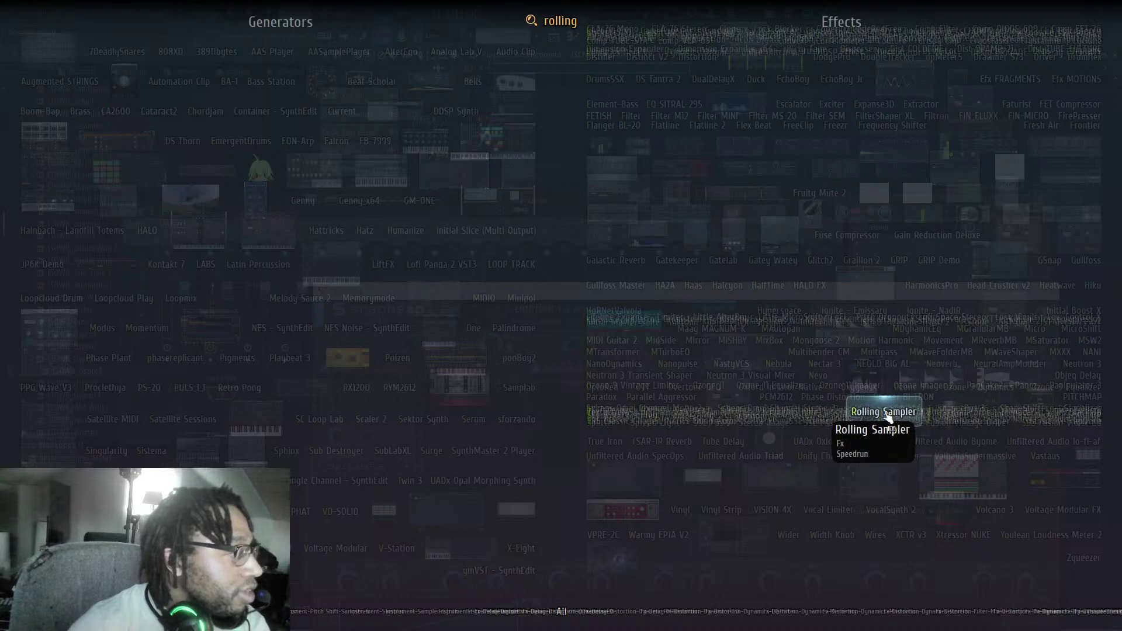
left_click(887, 412)
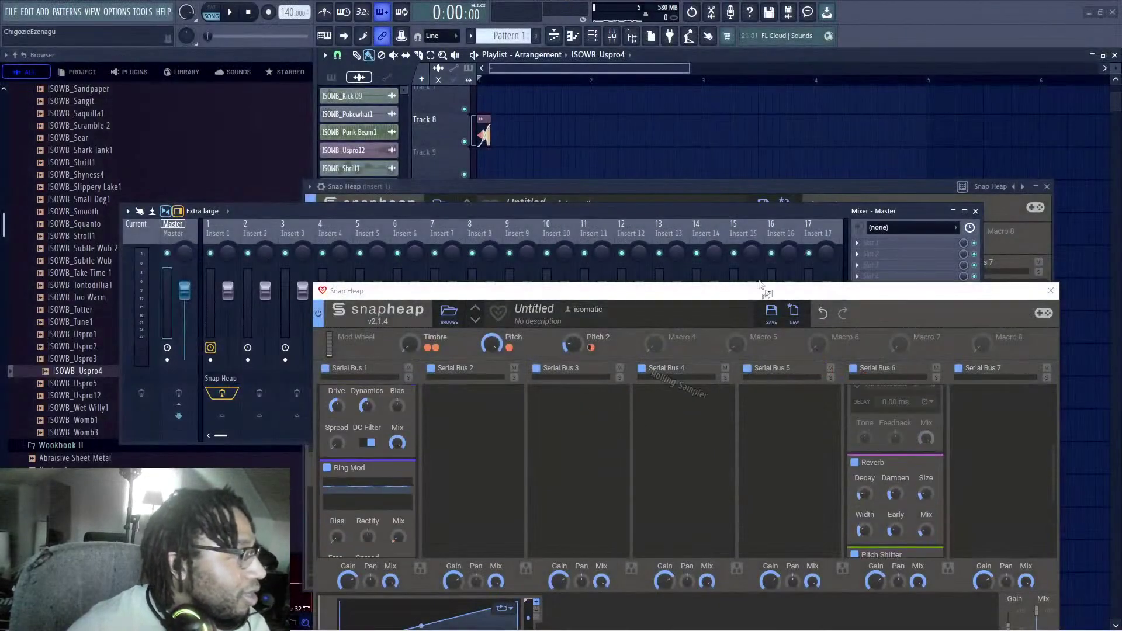
left_click_drag(887, 234, 890, 237)
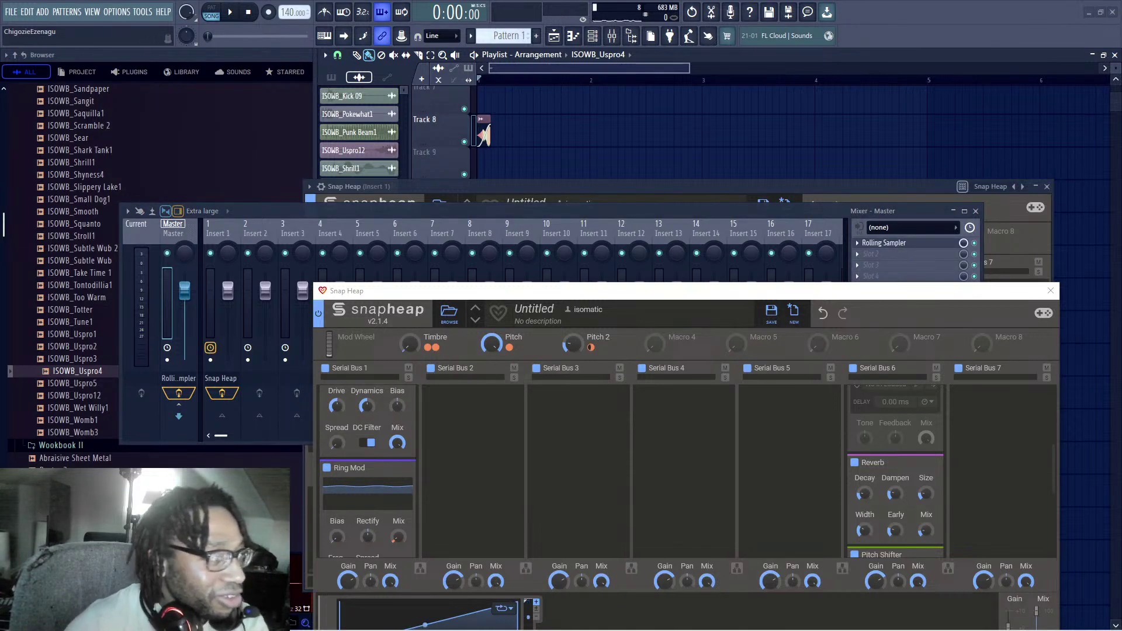
Step: Place the Rolling Sampler window above the Snap Heap windows and play the loop to capture it
left_click_drag(785, 142, 515, 159)
left_click_drag(536, 290, 500, 277)
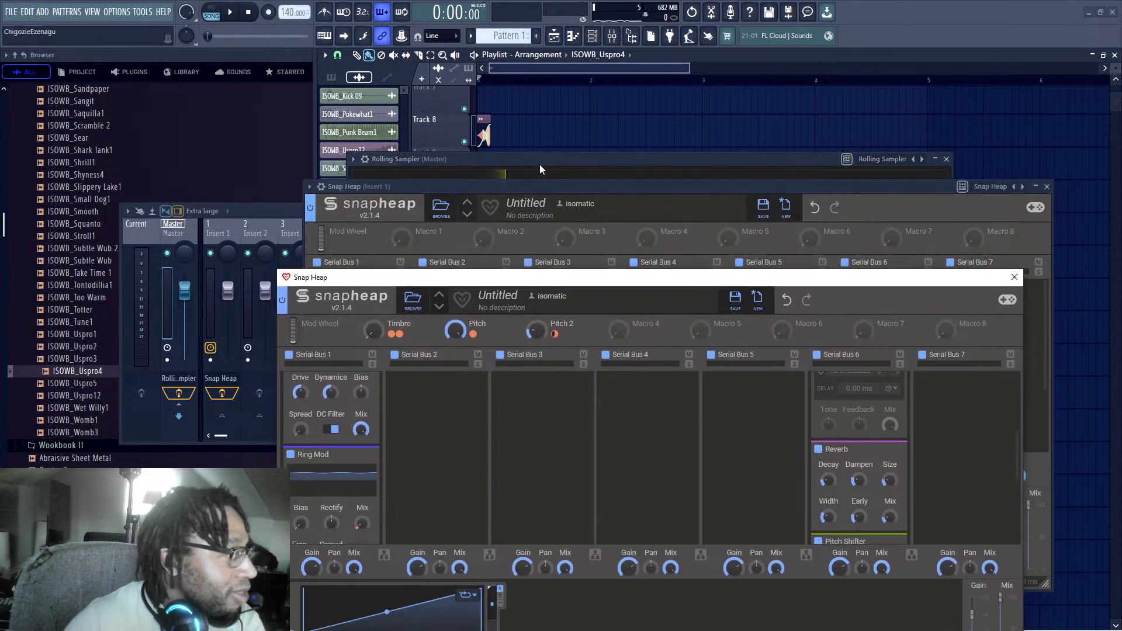
left_click_drag(540, 163, 546, 145)
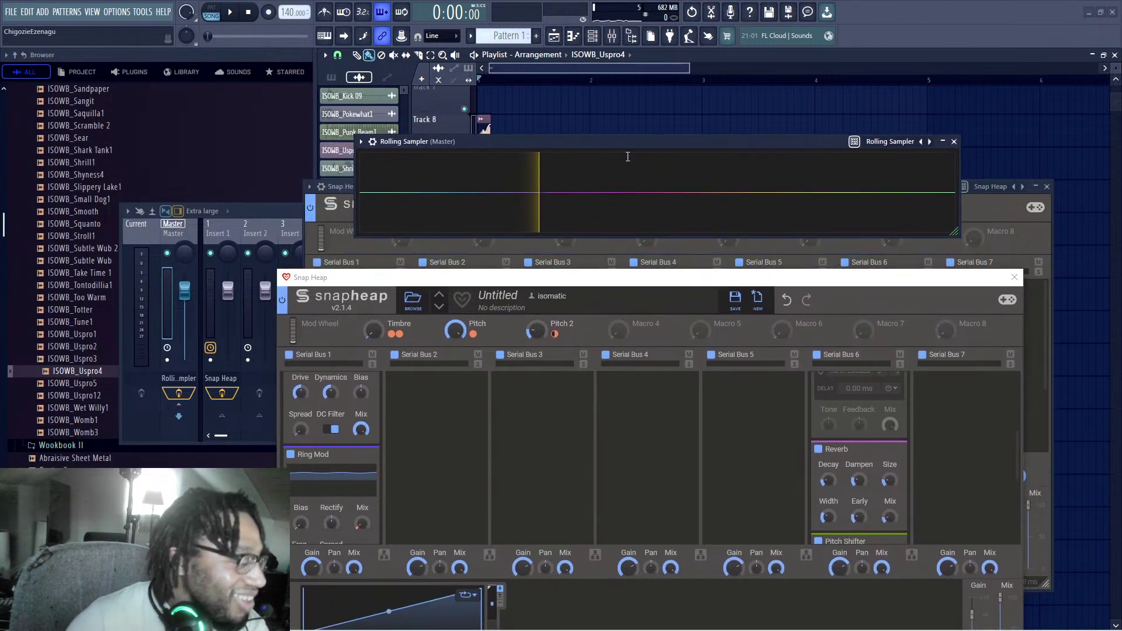
left_click_drag(634, 145, 623, 131)
key("space")
key("space")
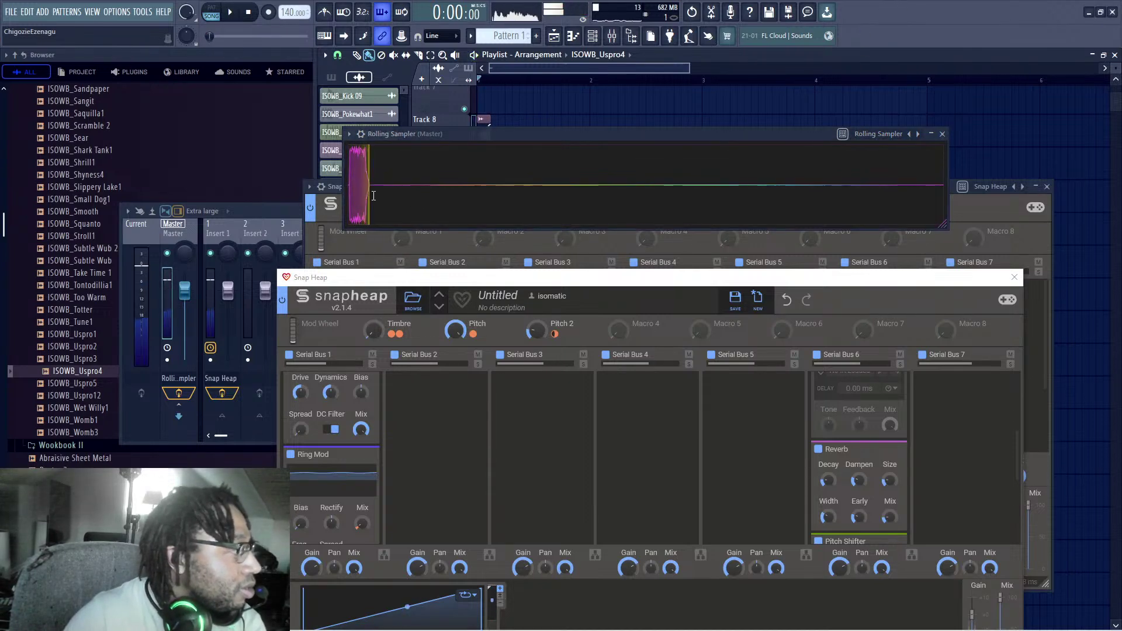
Step: Place the audio captured in Rolling Sampler on Track 6 of the playlist and preview it
left_click_drag(485, 133, 484, 117)
scroll(507, 97, "up", 2)
scroll(470, 114, "up", 1)
key("space")
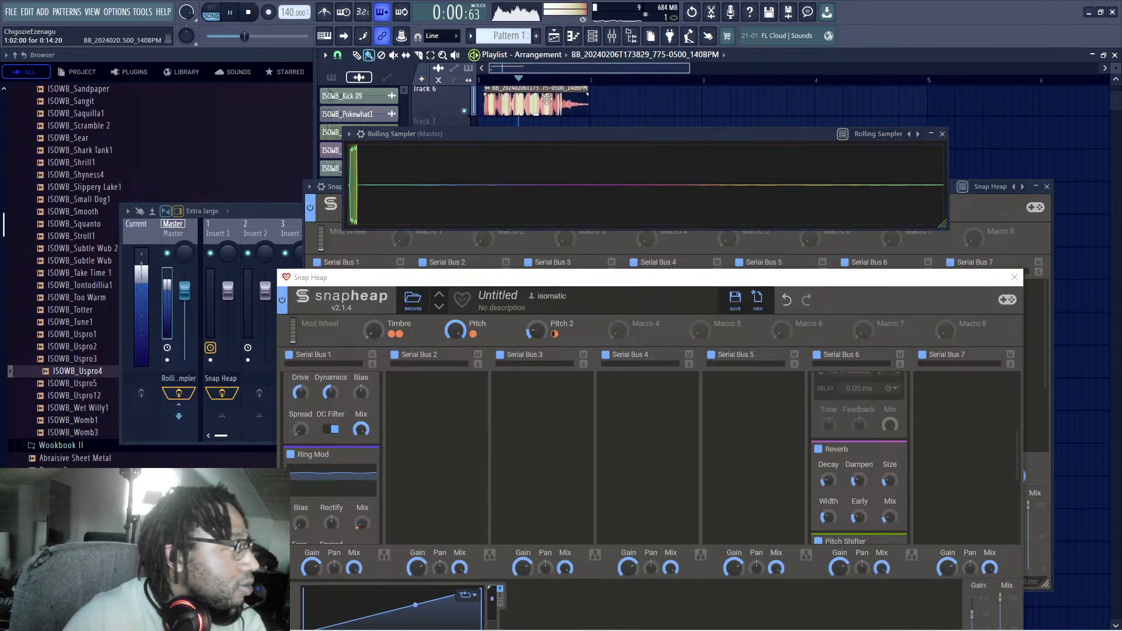
key("space")
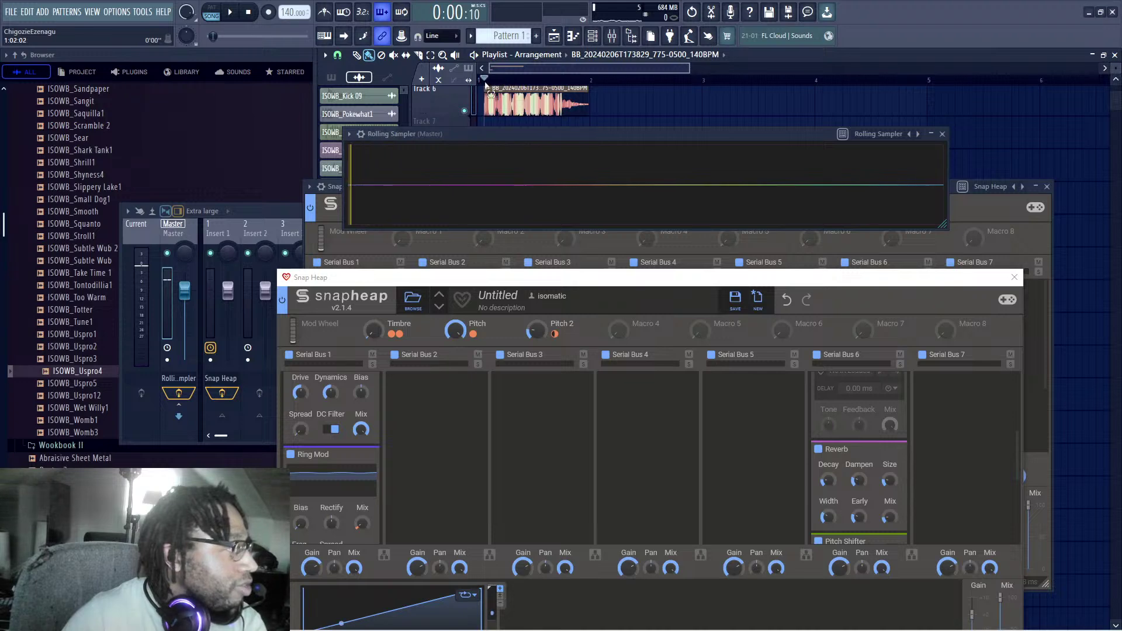
Step: Open the recorded clip's channel settings, raise its time-stretch multiplier, and preview the stretched sound
double_click(543, 104)
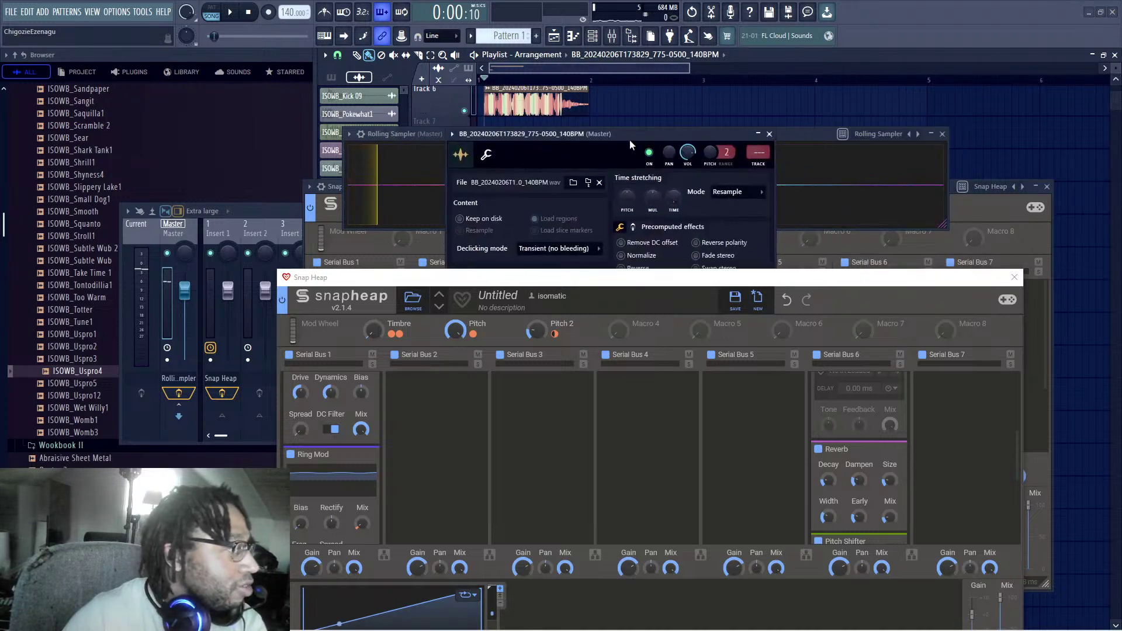
left_click_drag(629, 137, 565, 31)
left_click_drag(627, 278, 625, 343)
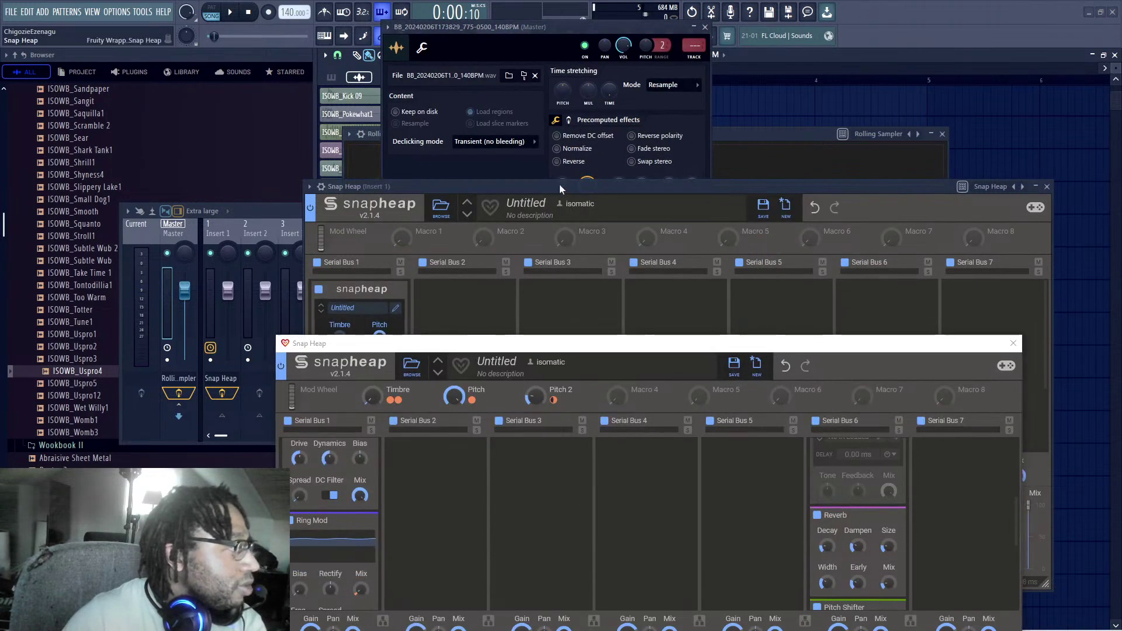
left_click_drag(559, 186, 606, 322)
key("space")
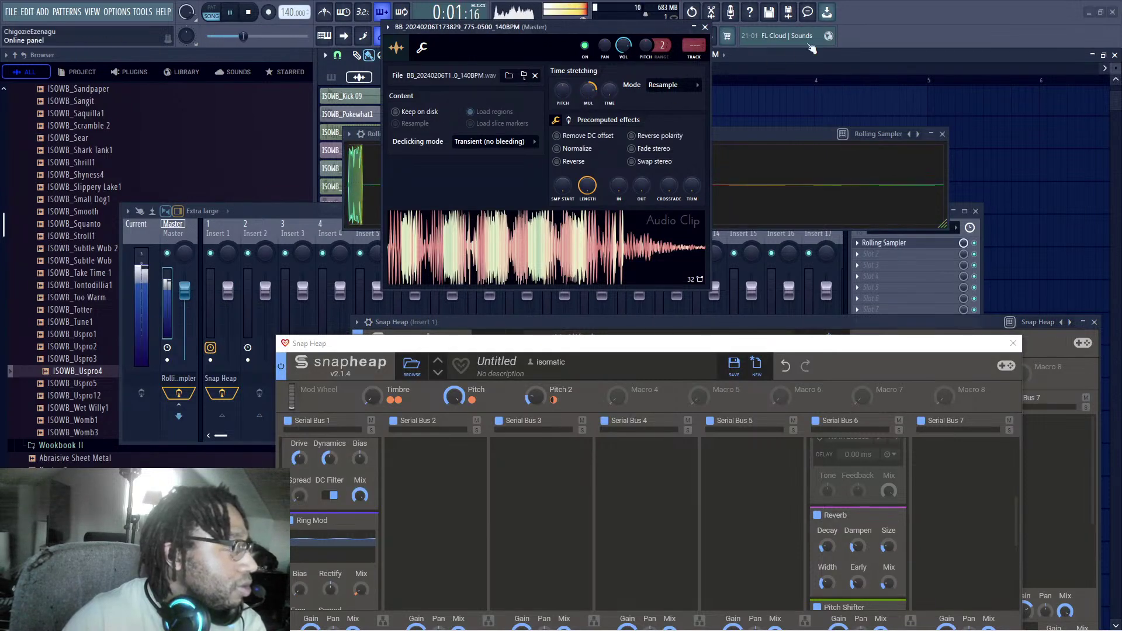
key("space")
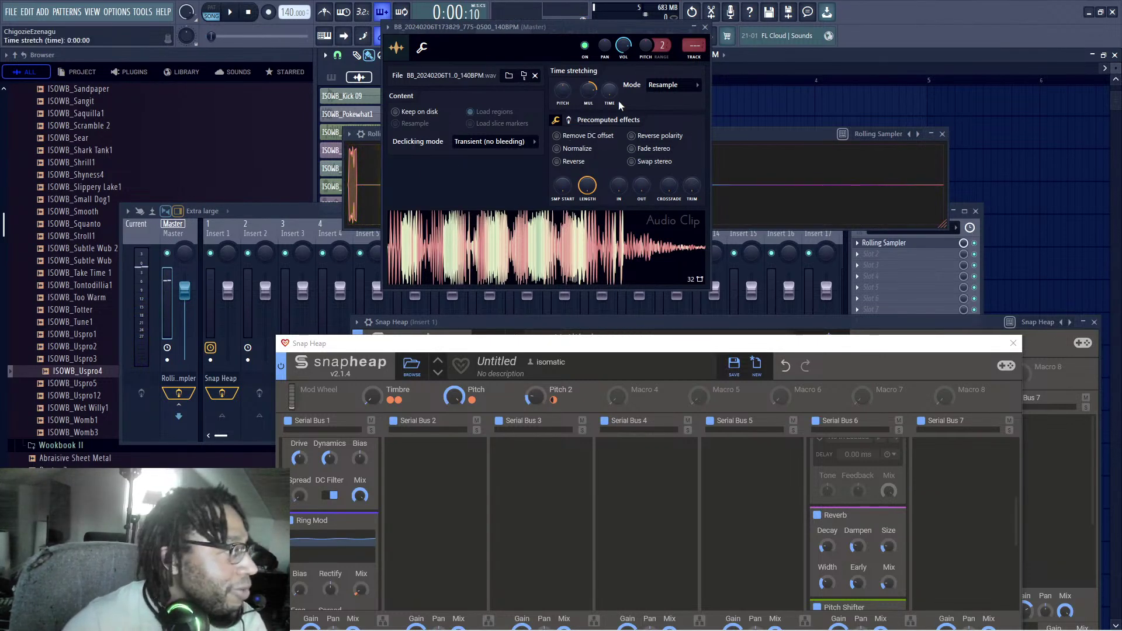
Step: Add precomputed ring modulation with 19% frequency and a 28% right stereo delay to the recorded clip, then preview it
left_click(570, 121)
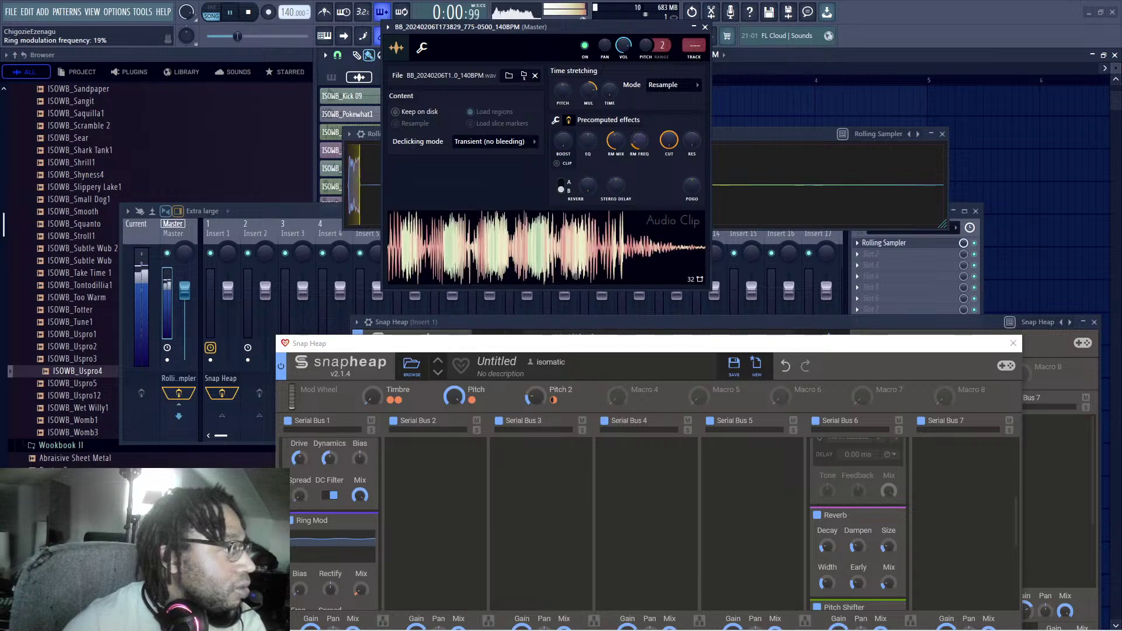
key("space")
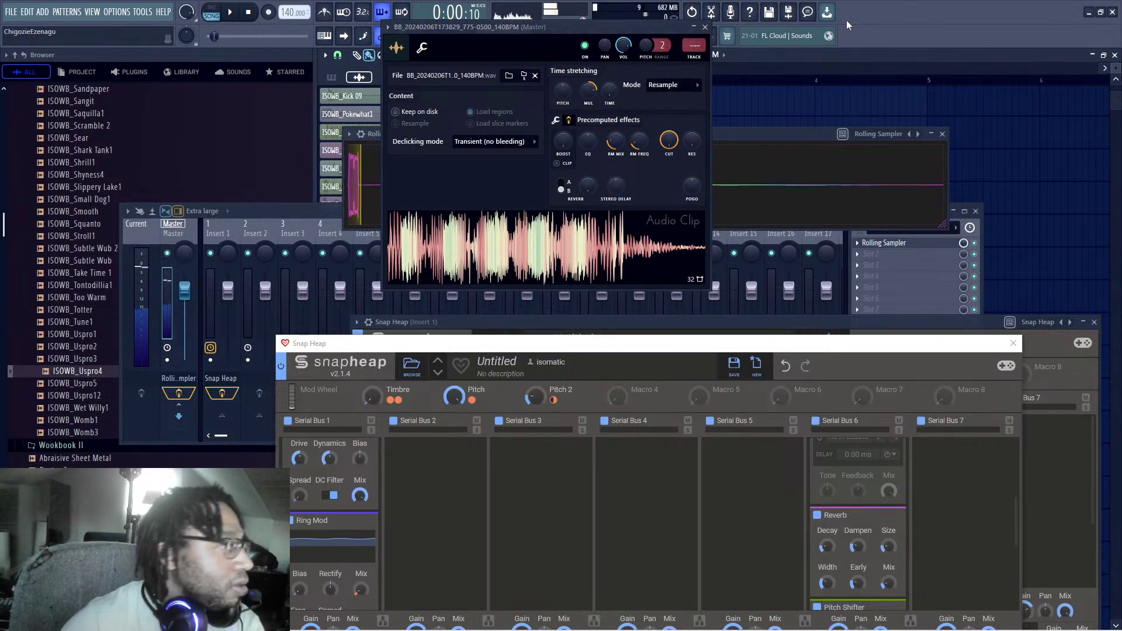
left_click_drag(610, 184, 611, 163)
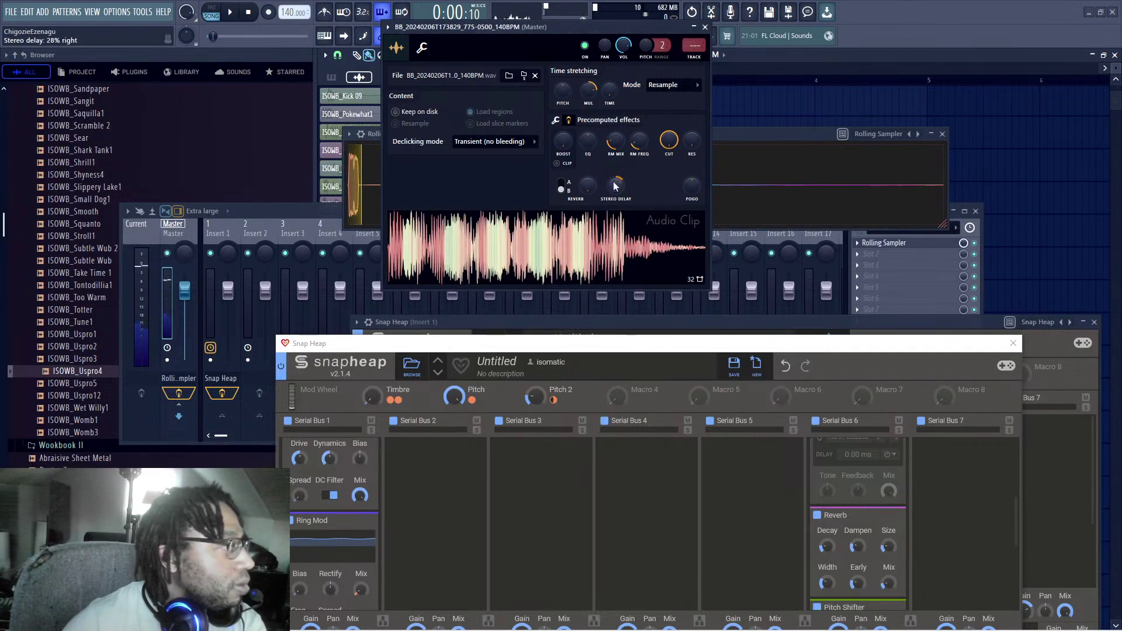
key("space")
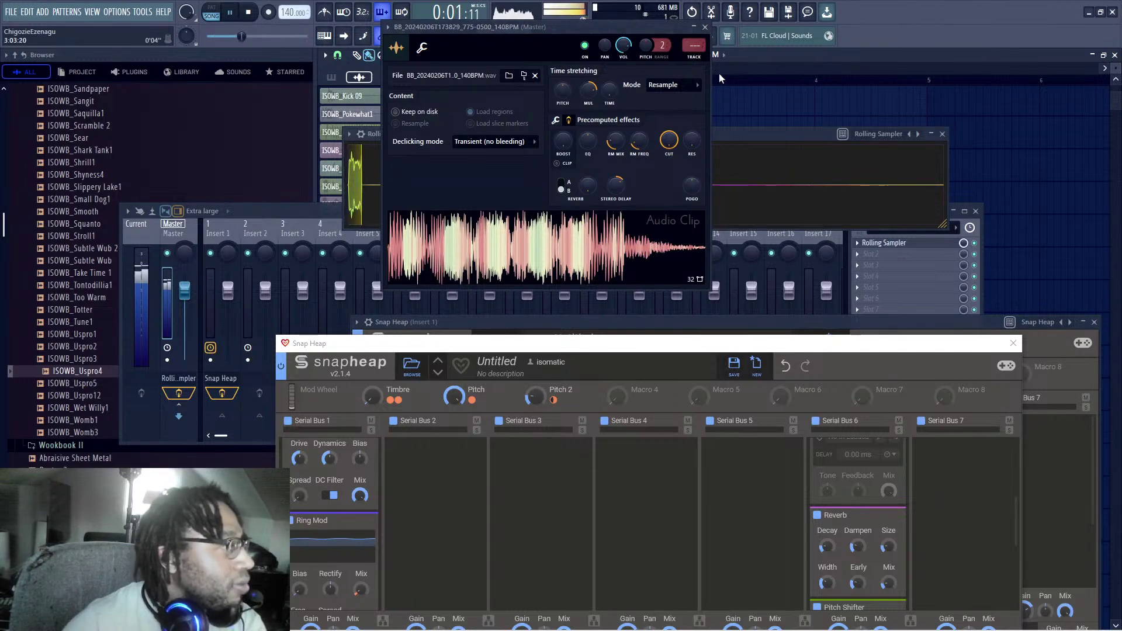
key("space")
left_click(705, 27)
key("space")
key("space")
Step: Move the Rolling Sampler, mixer and Snap Heap windows clear of the playlist and close the nested Snap Heap editor
left_click_drag(512, 135, 658, 277)
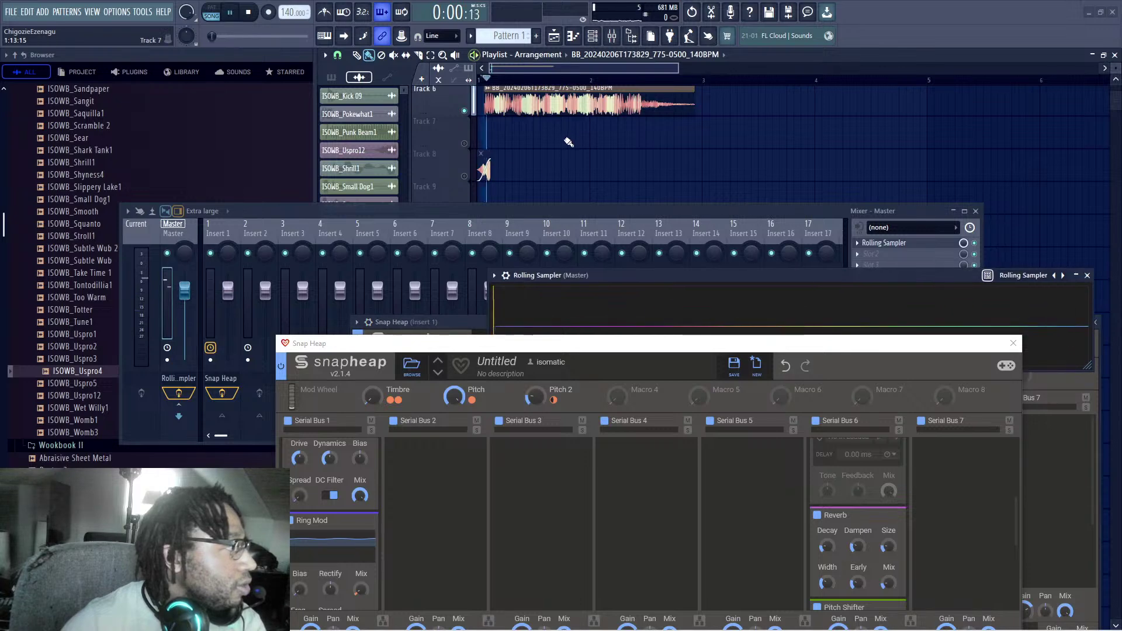
left_click_drag(531, 209, 636, 291)
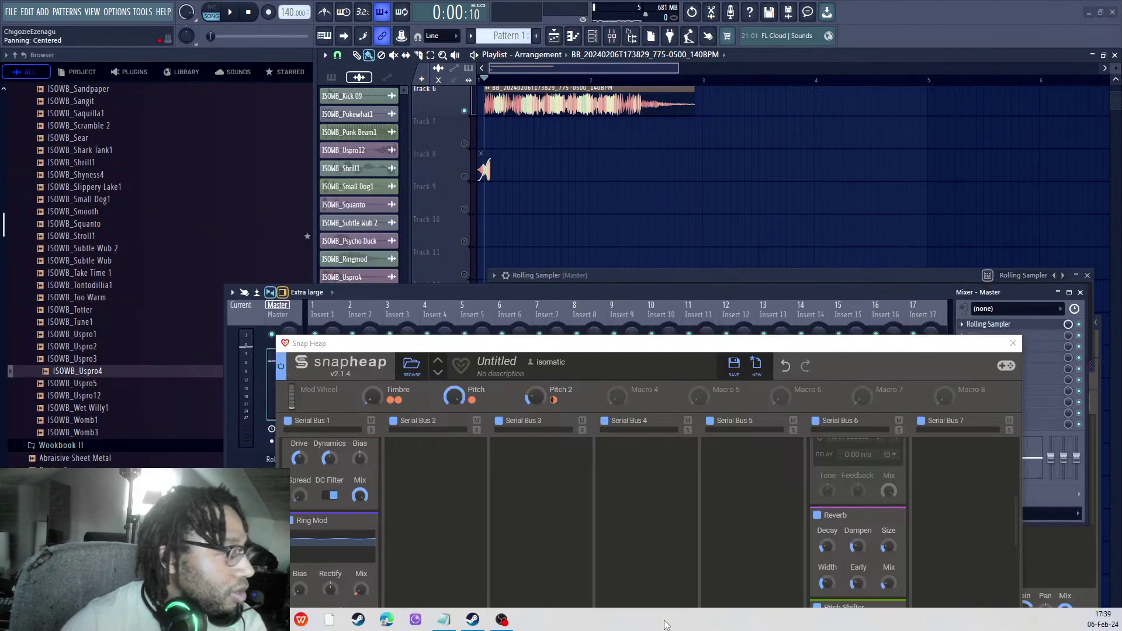
left_click_drag(456, 343, 686, 350)
left_click(665, 274)
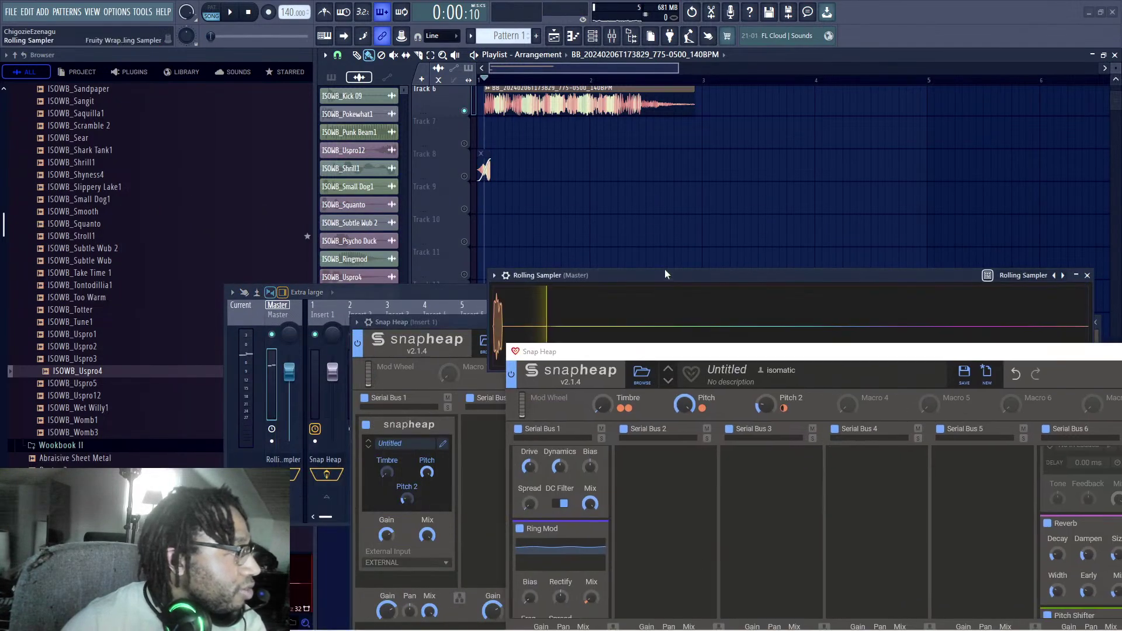
key("Escape")
left_click_drag(575, 293, 378, 176)
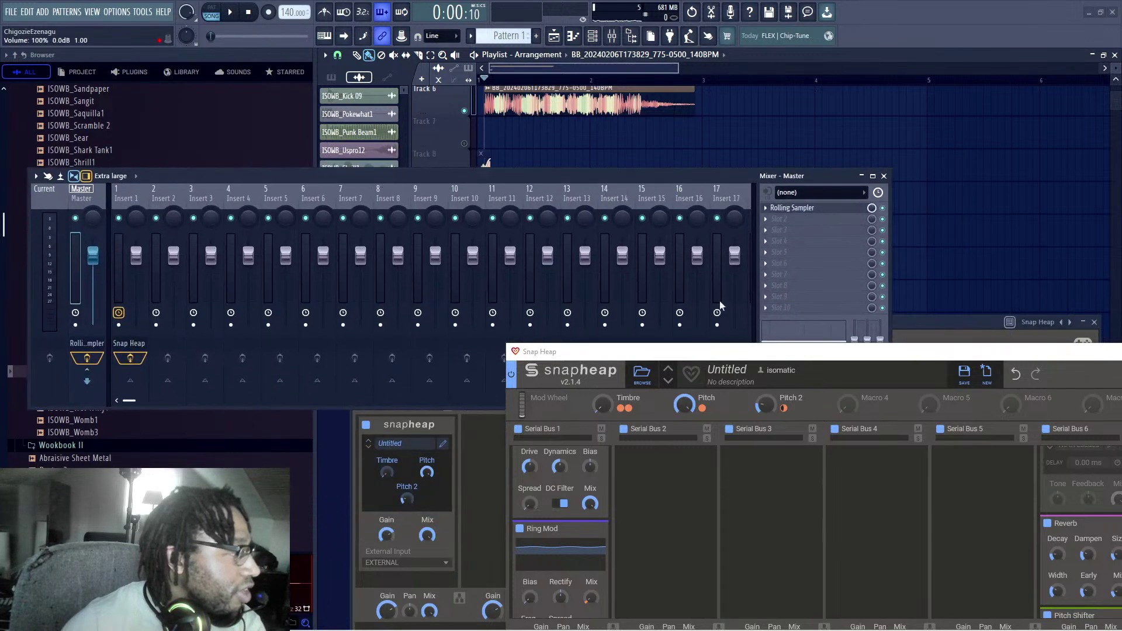
key("F9")
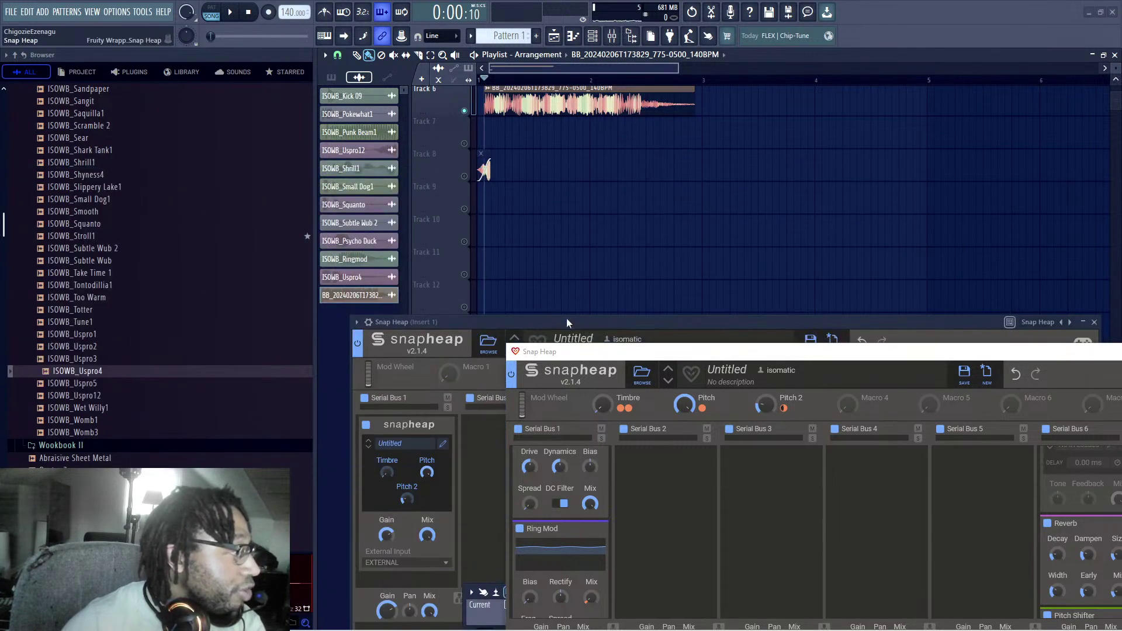
left_click_drag(567, 318, 499, 154)
left_click_drag(631, 355, 308, 197)
left_click_drag(841, 197, 747, 213)
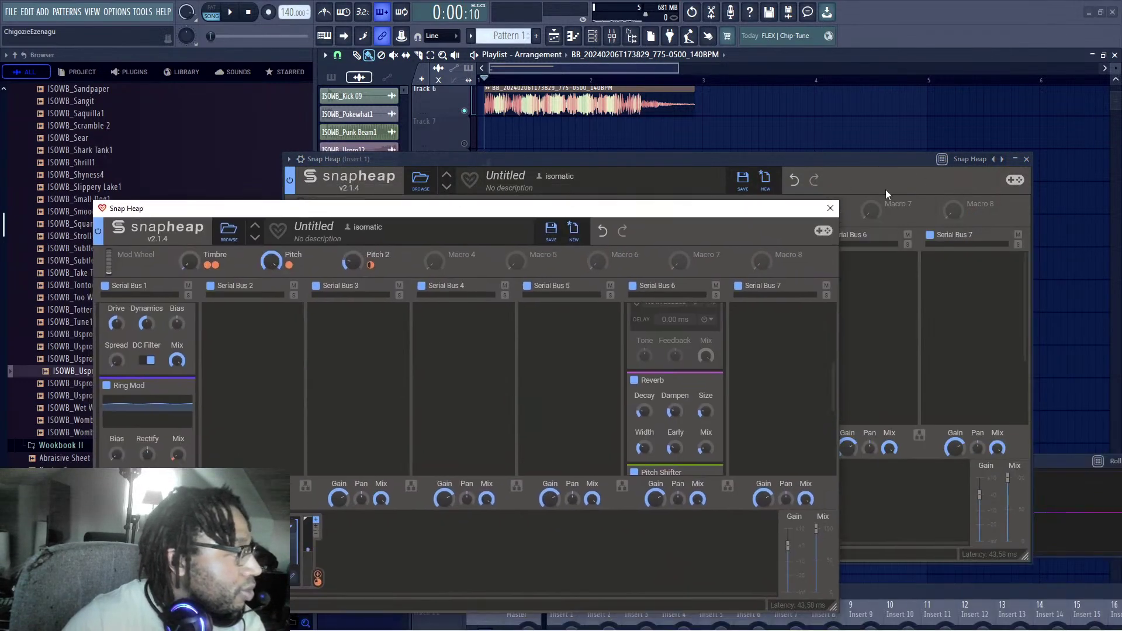
left_click_drag(362, 209, 636, 425)
left_click_drag(1001, 430, 662, 421)
left_click(767, 416)
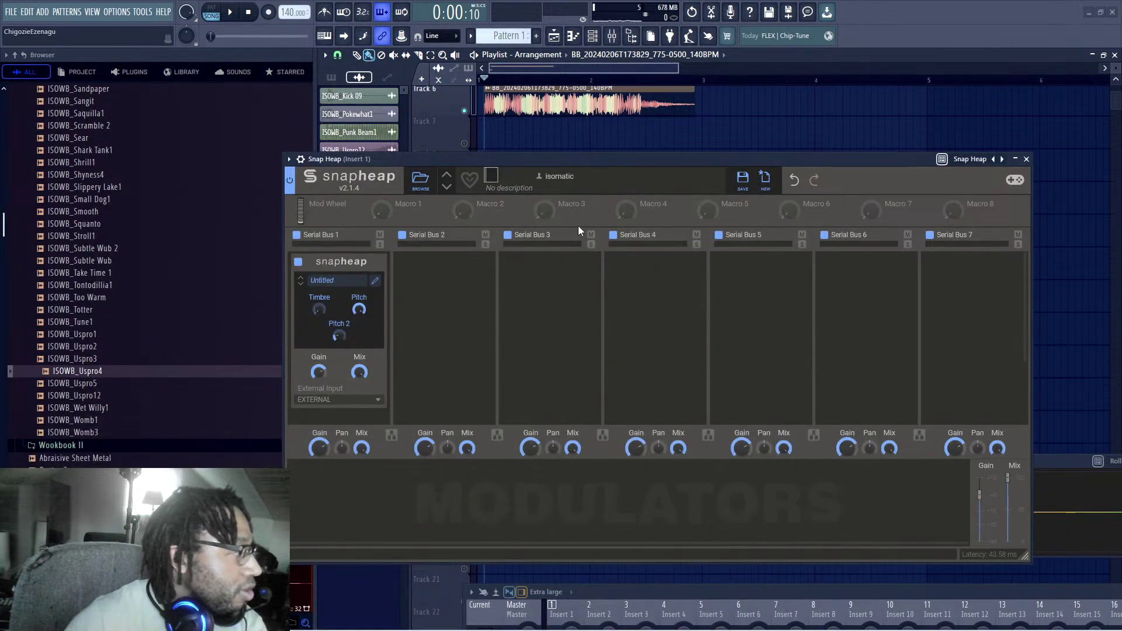
Step: Name the outer Snap Heap preset Wonk Mania, save it to the User location, and close the plugin window
type("n")
key("BackSpace")
key("BackSpace")
type("onk Mania")
key("Return")
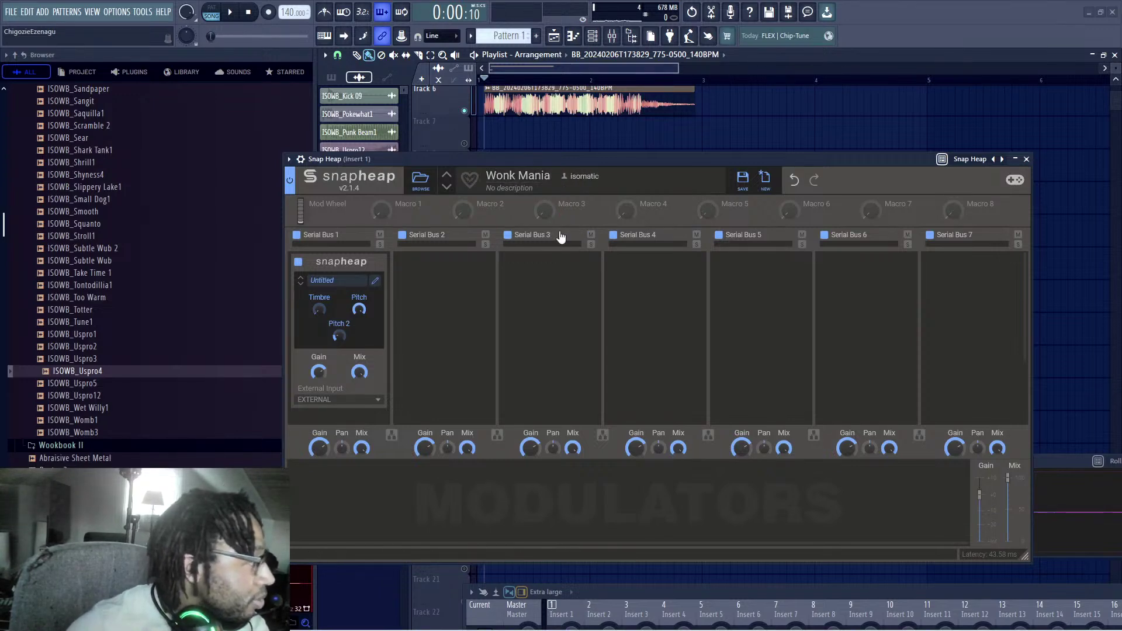
left_click(742, 178)
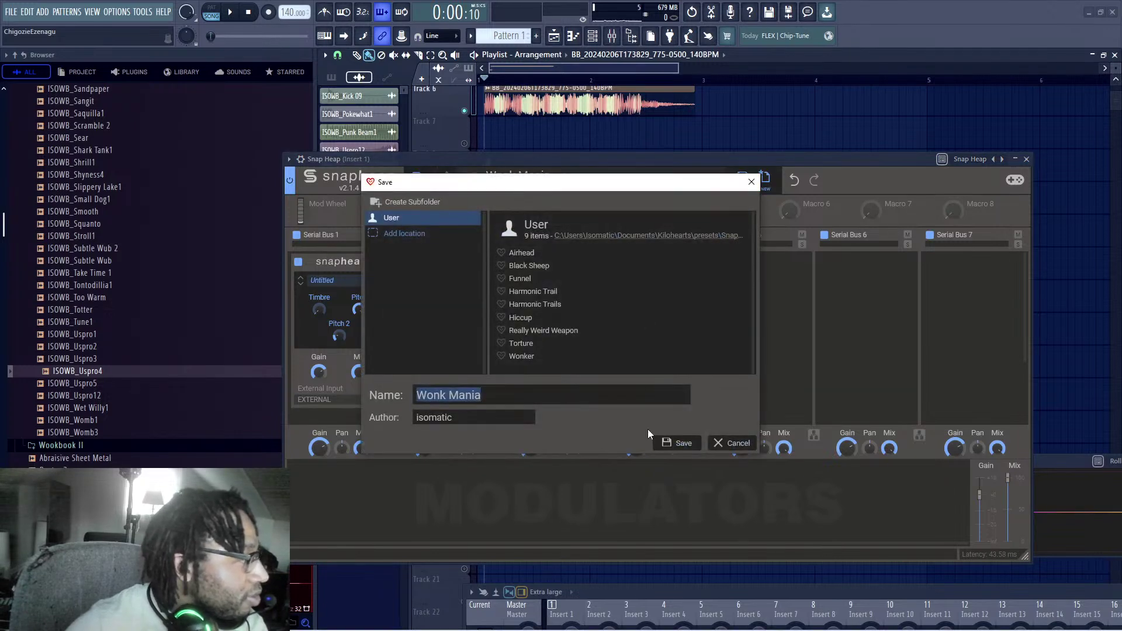
left_click(675, 445)
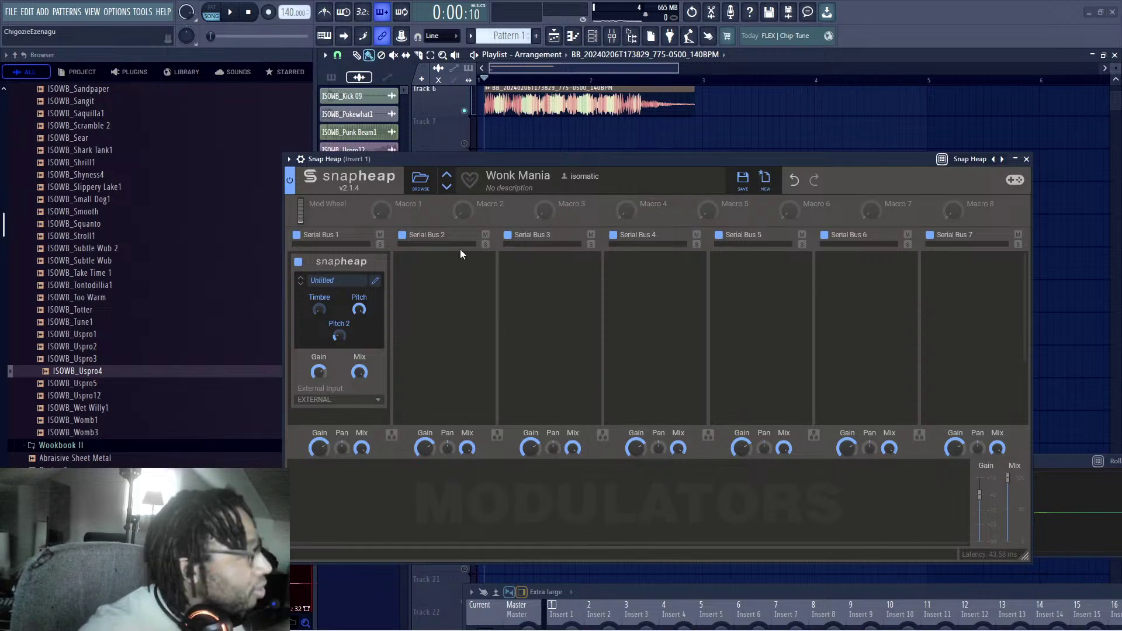
left_click(1026, 159)
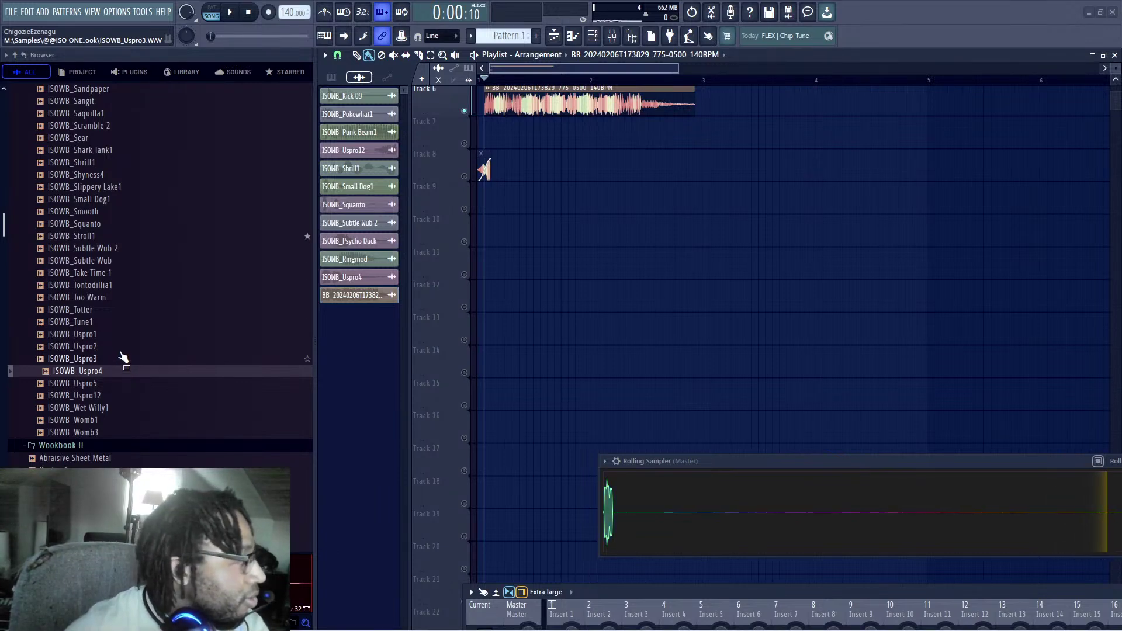
Step: Move the recorded clip to the start of Track 4 and delete the short ISOWB_Uspro4 clip from Track 8
key("Up")
key("Up")
scroll(488, 200, "up", 2)
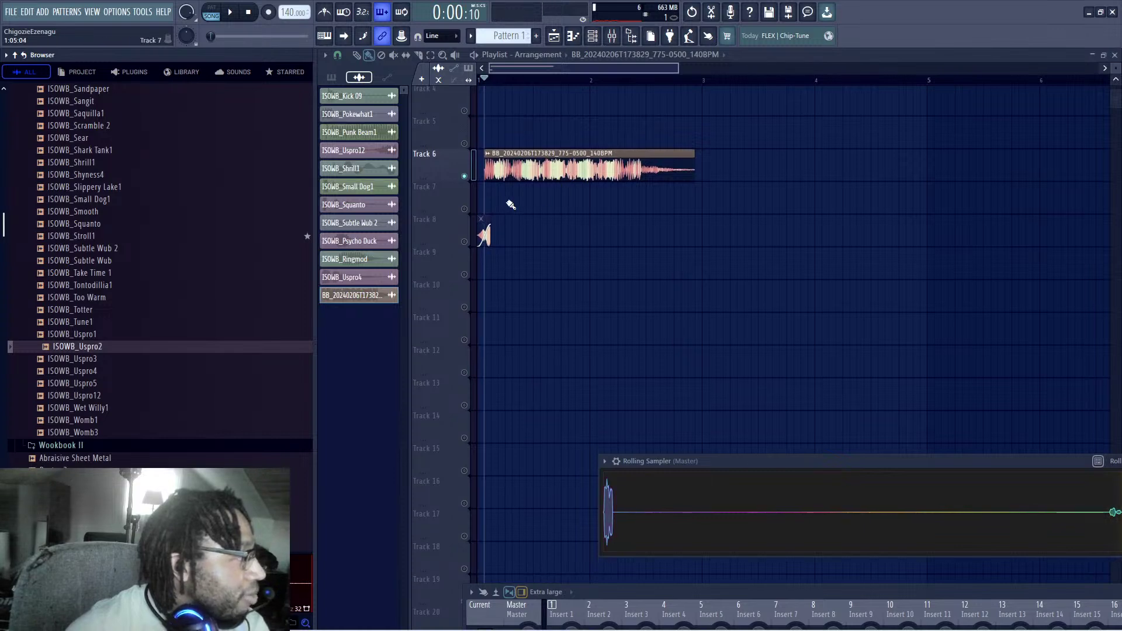
left_click_drag(513, 168, 504, 104)
key("space")
key("space")
right_click(494, 107)
left_click(488, 100)
key("space")
key("space")
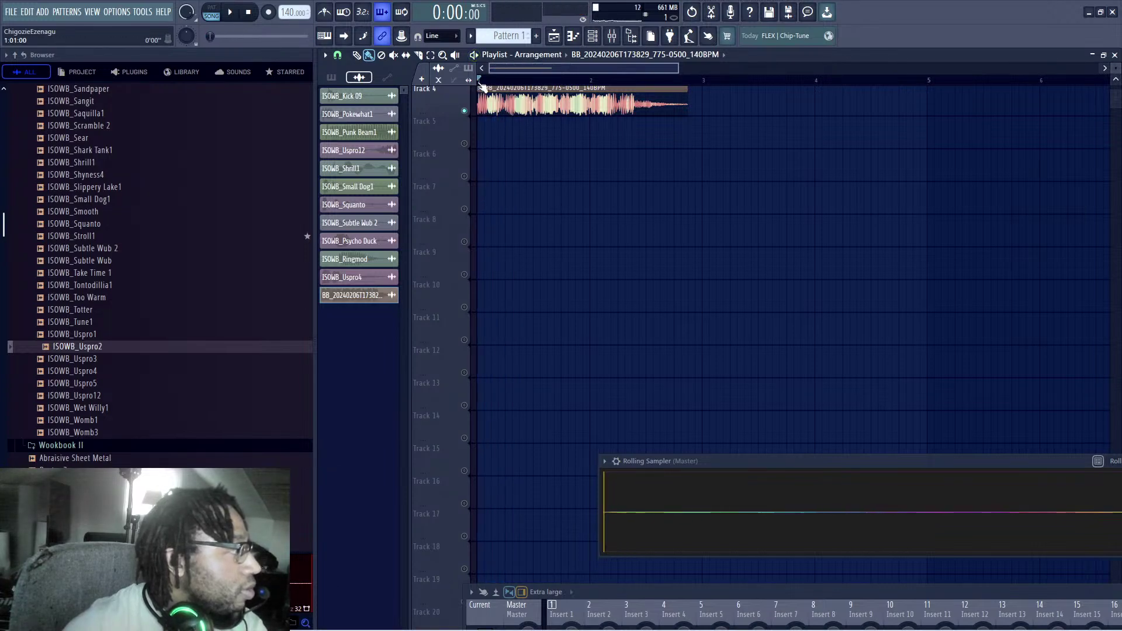
Step: Slice the recorded clip on Track 4 about halfway through bar 1, delete the remainder, and play it back
key("space")
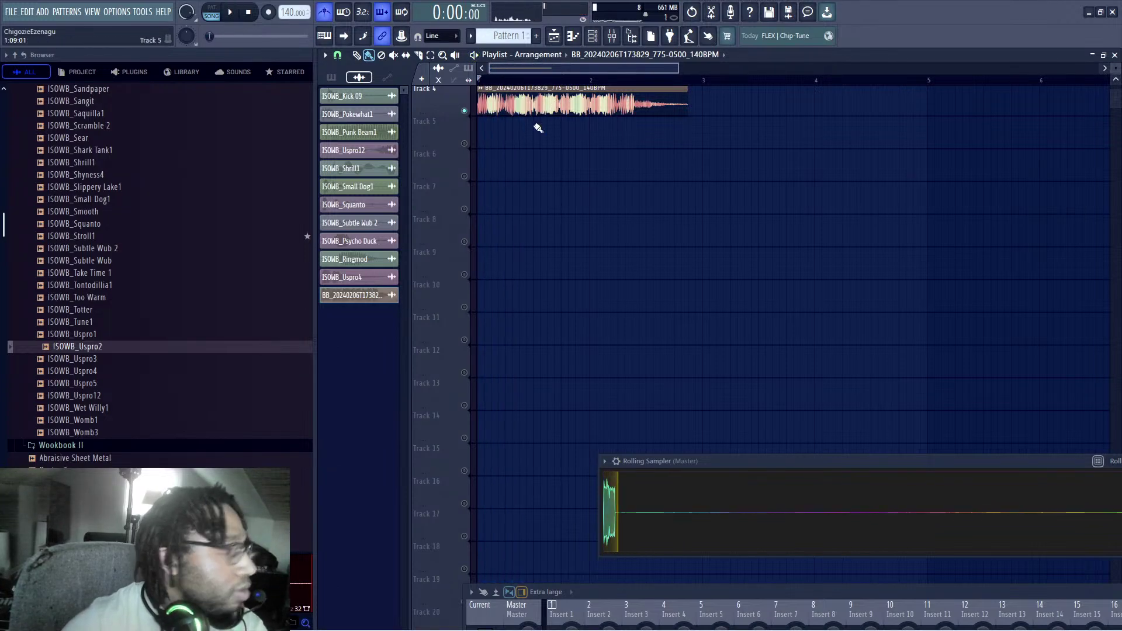
left_click_drag(526, 91, 533, 88)
right_click(542, 117)
key("space")
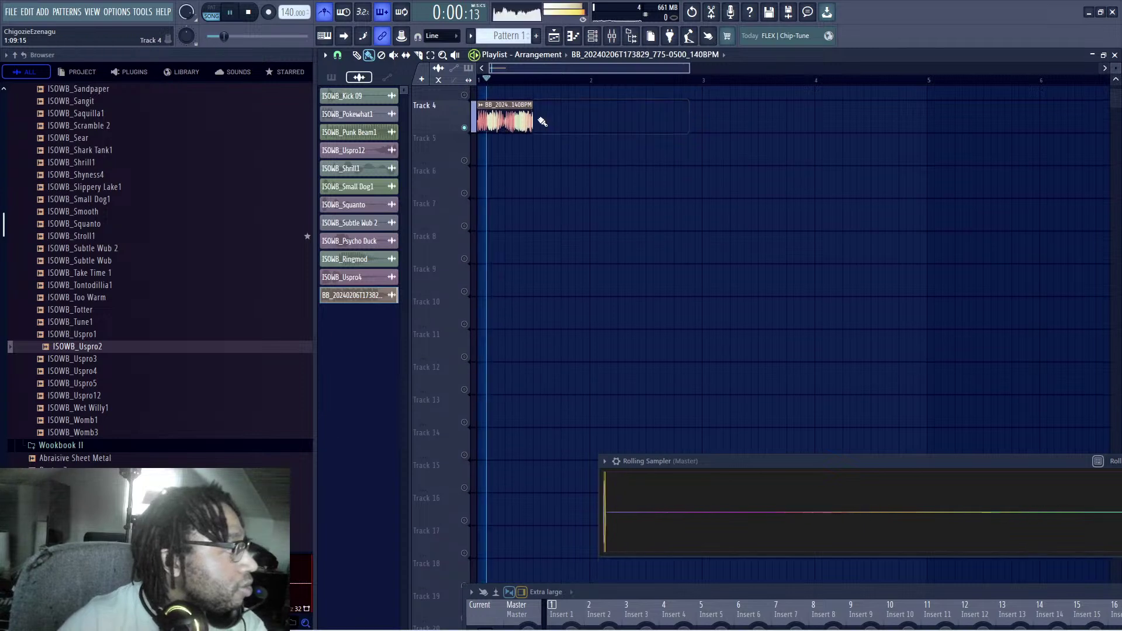
Step: Paint copies of the half-bar recorded clip end to end along Track 4 through bar 2
left_click(539, 117)
right_click(554, 115)
key("space")
left_click(540, 117)
left_click(599, 120)
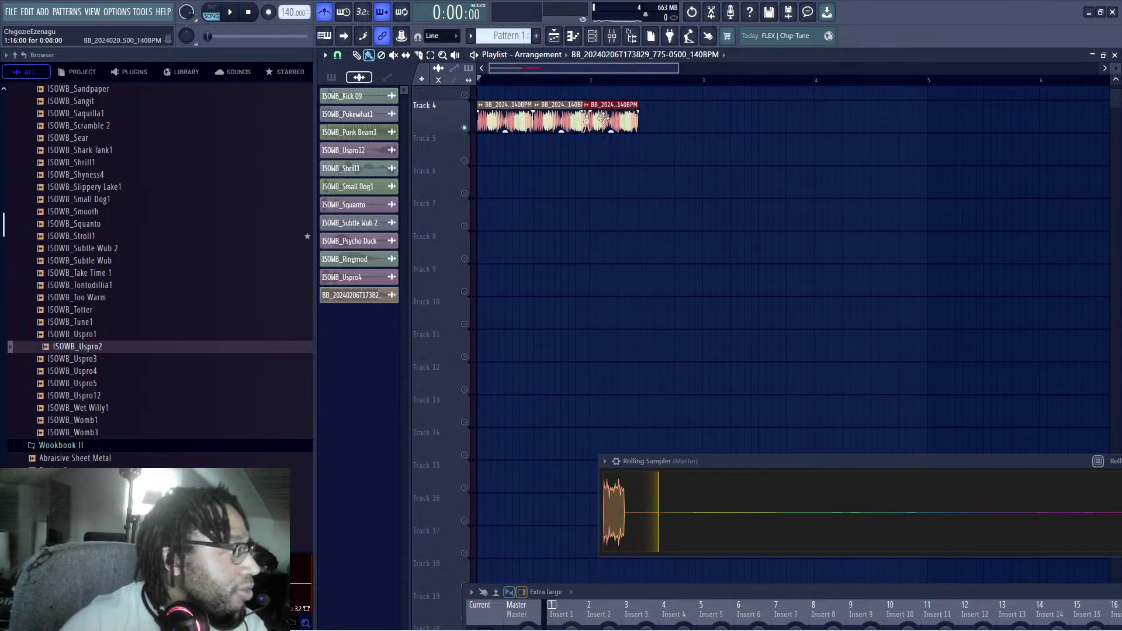
key("space")
left_click(648, 116)
scroll(711, 203, "up", 3)
key("space")
Step: Continue the recorded clip's copies on Track 4 through bars 3 and 4, ending at bar 5
left_click(712, 203)
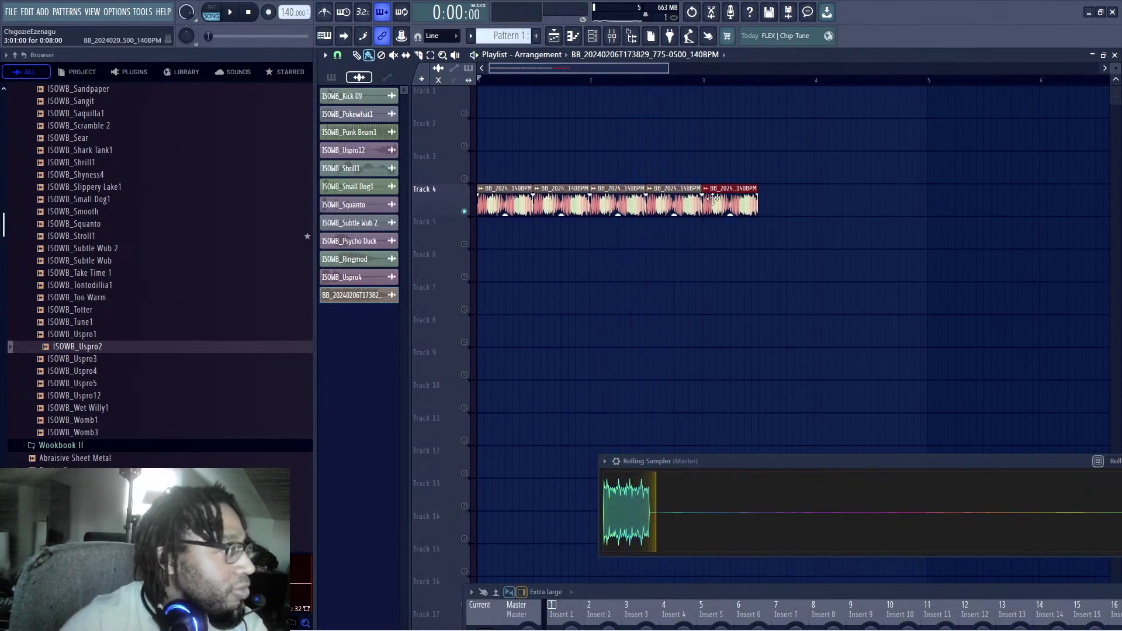
left_click(765, 202)
left_click_drag(862, 208, 830, 202)
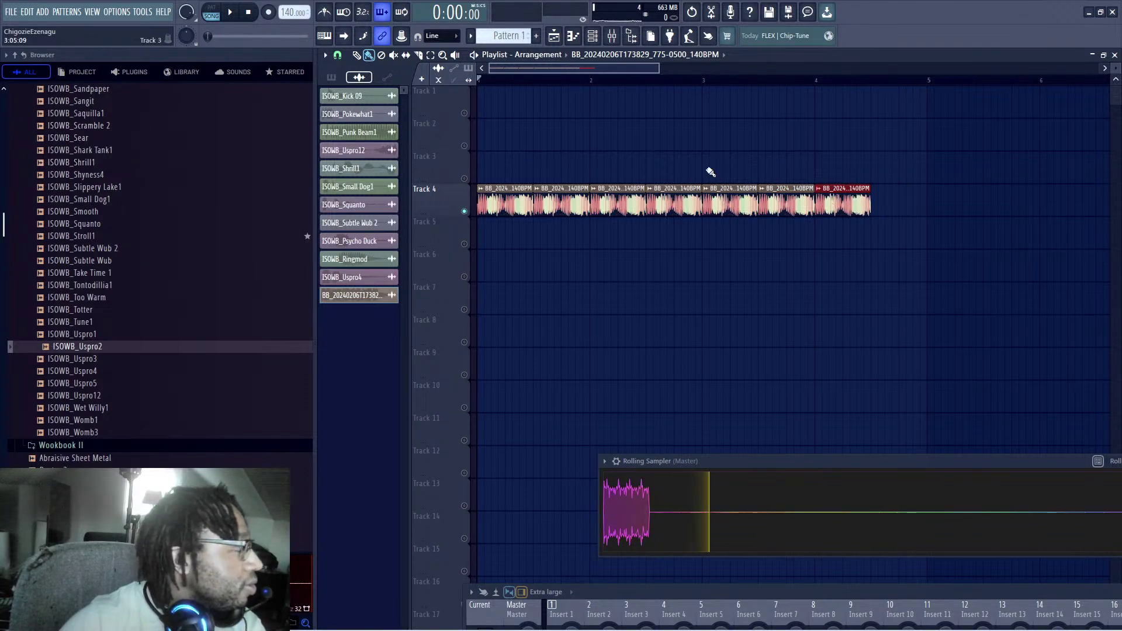
left_click(927, 202)
left_click_drag(926, 201, 900, 201)
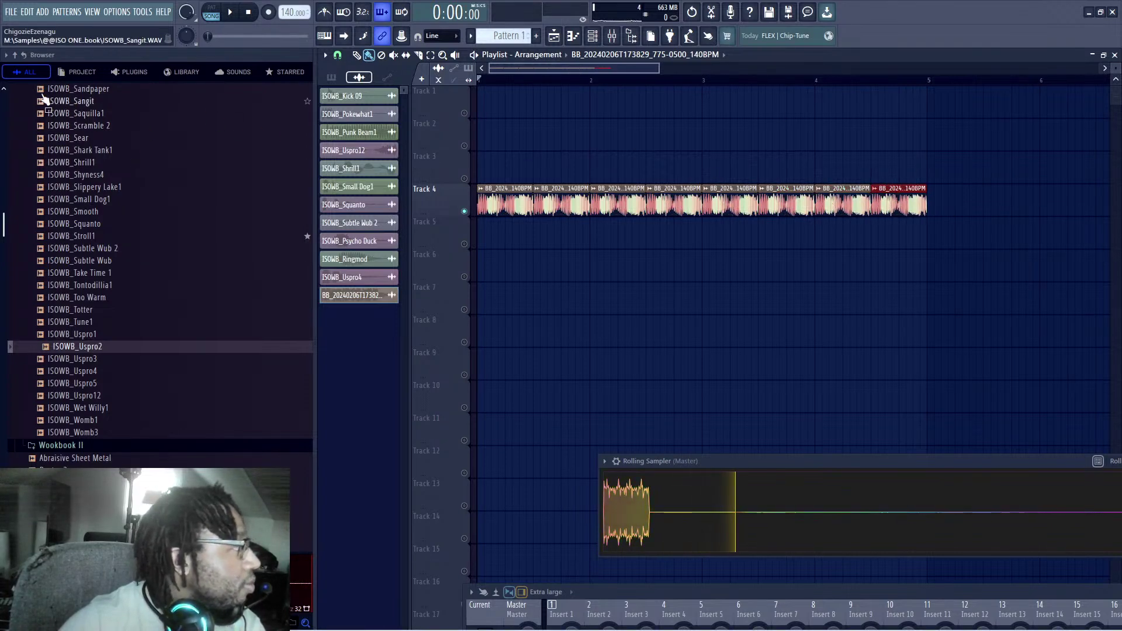
Step: Browse from the Samples folder to W. A. Production - What About Riddim Riot By Yuja and open its Kicks samples
scroll(121, 287, "up", 10)
left_click(15, 55)
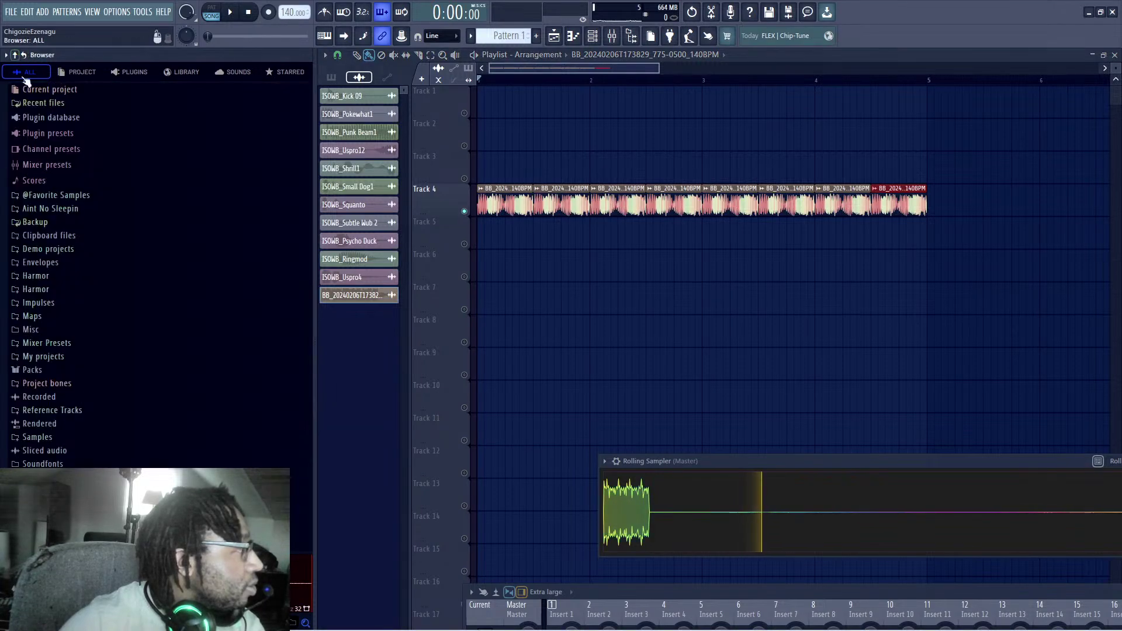
left_click(58, 440)
scroll(92, 351, "down", 15)
scroll(92, 350, "down", 15)
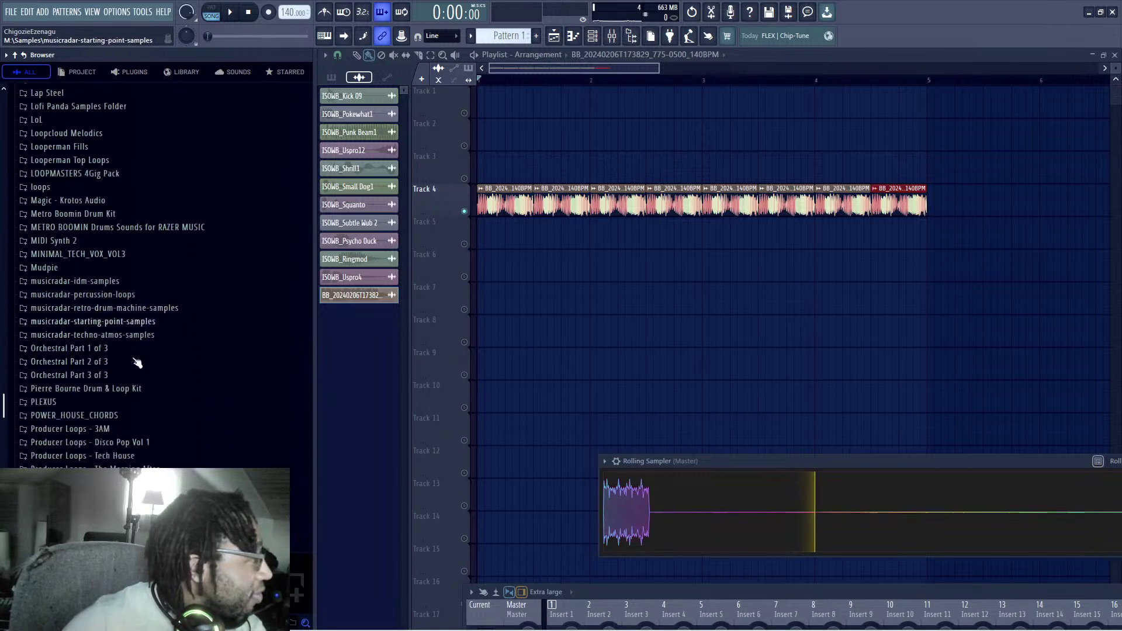
scroll(97, 375, "down", 4)
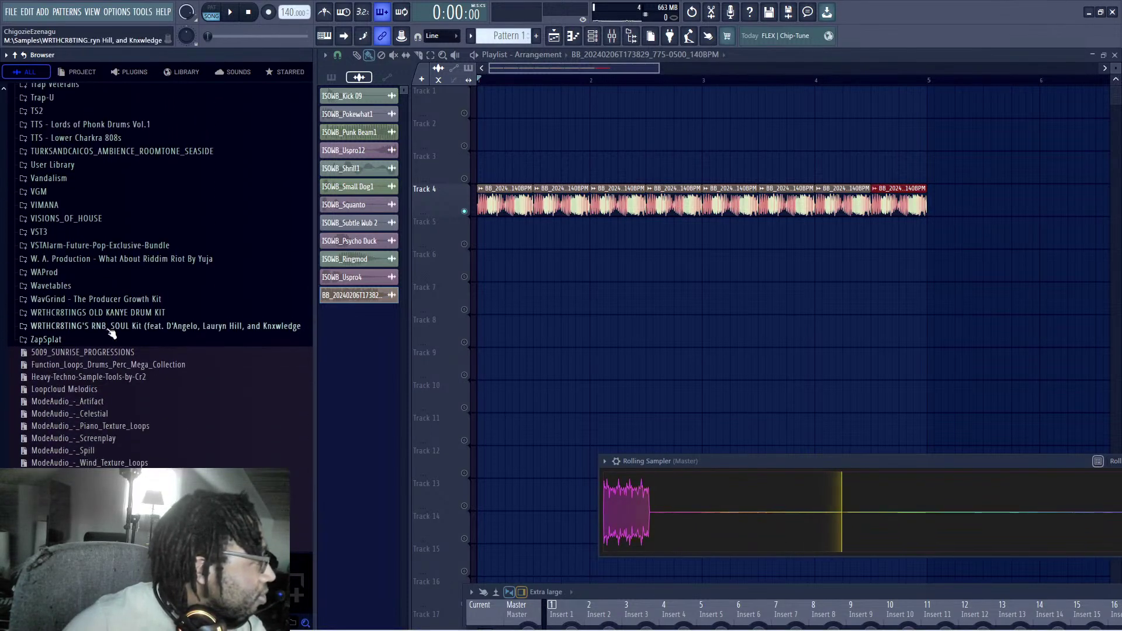
left_click(120, 253)
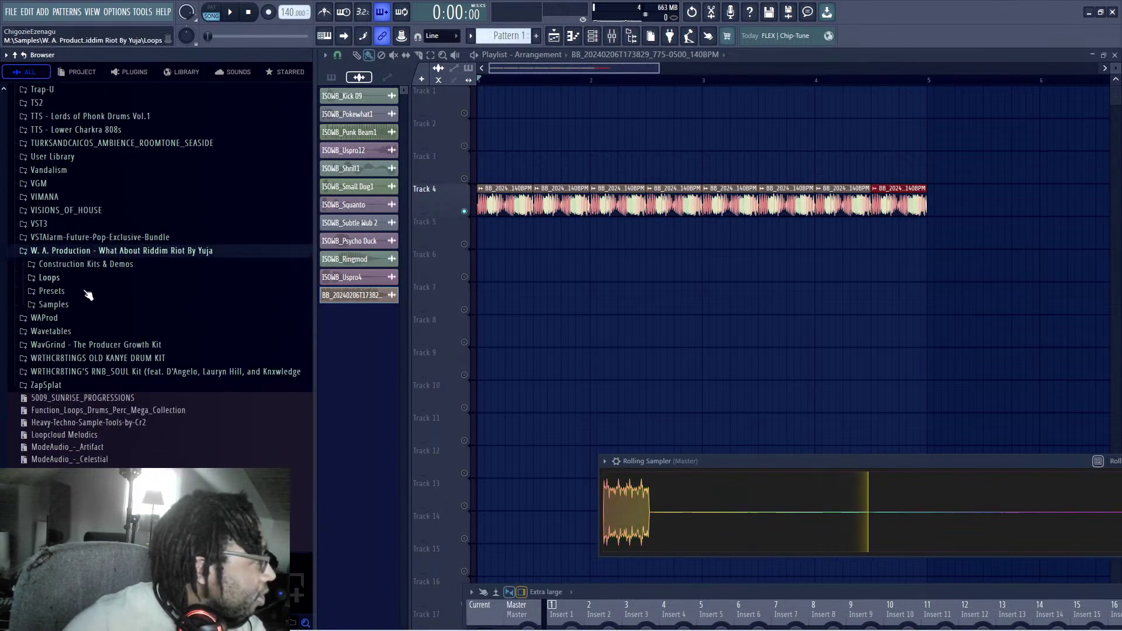
left_click(61, 304)
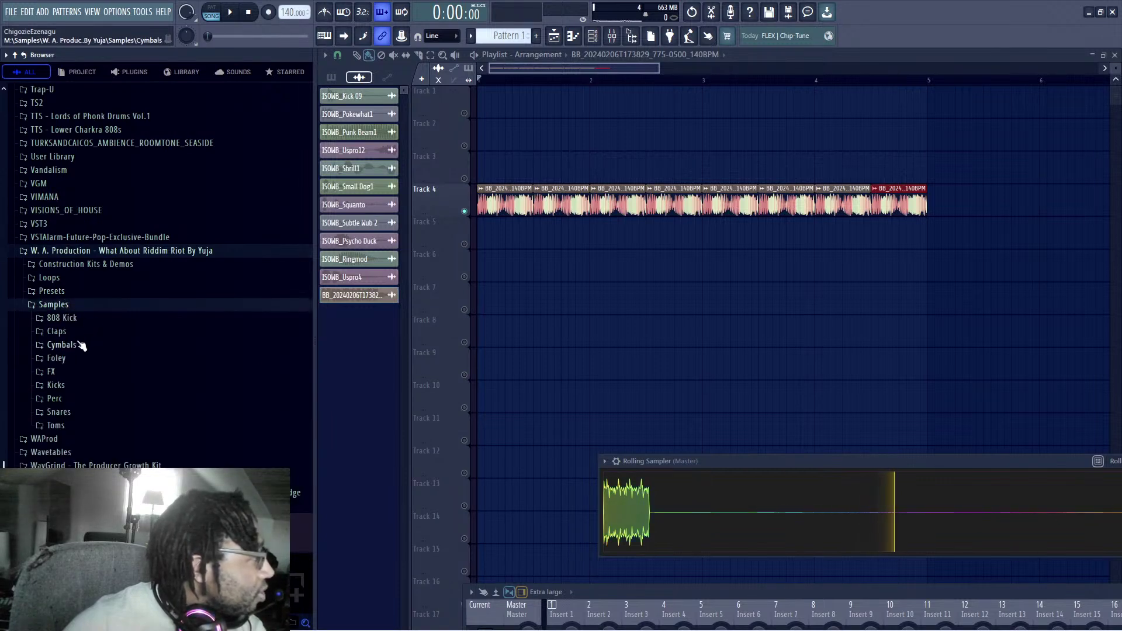
left_click(55, 384)
Step: Add WA Click Kick 10 at the start of Track 5 and repeat it every half bar through bar 4
scroll(110, 351, "down", 7)
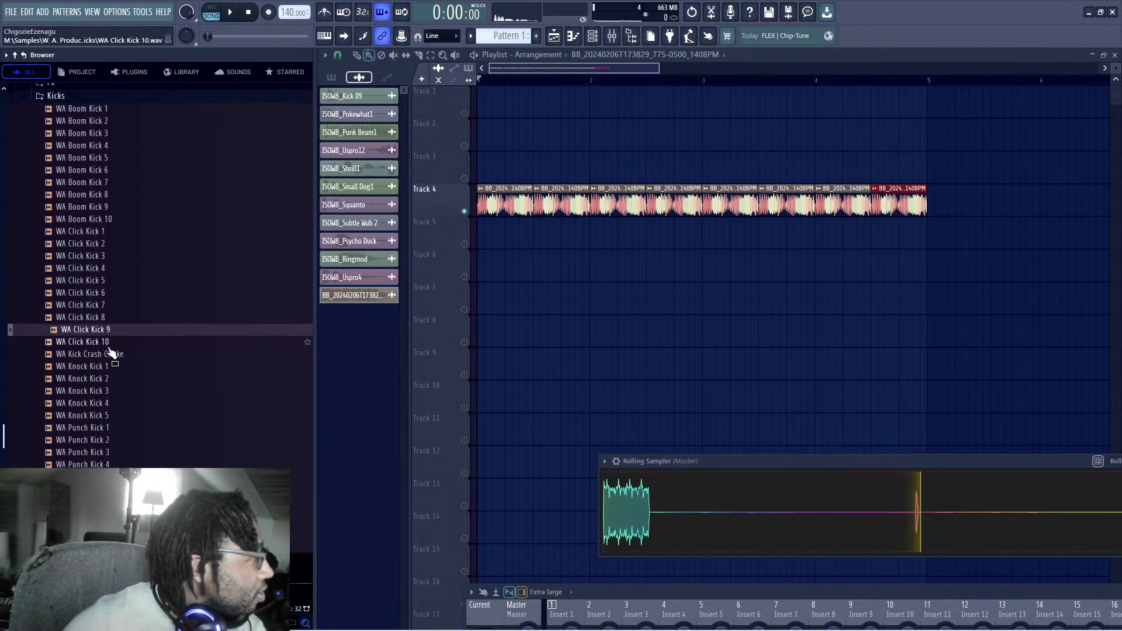
left_click_drag(111, 338, 462, 239)
key("space")
left_click(534, 237)
key("space")
left_click(592, 238)
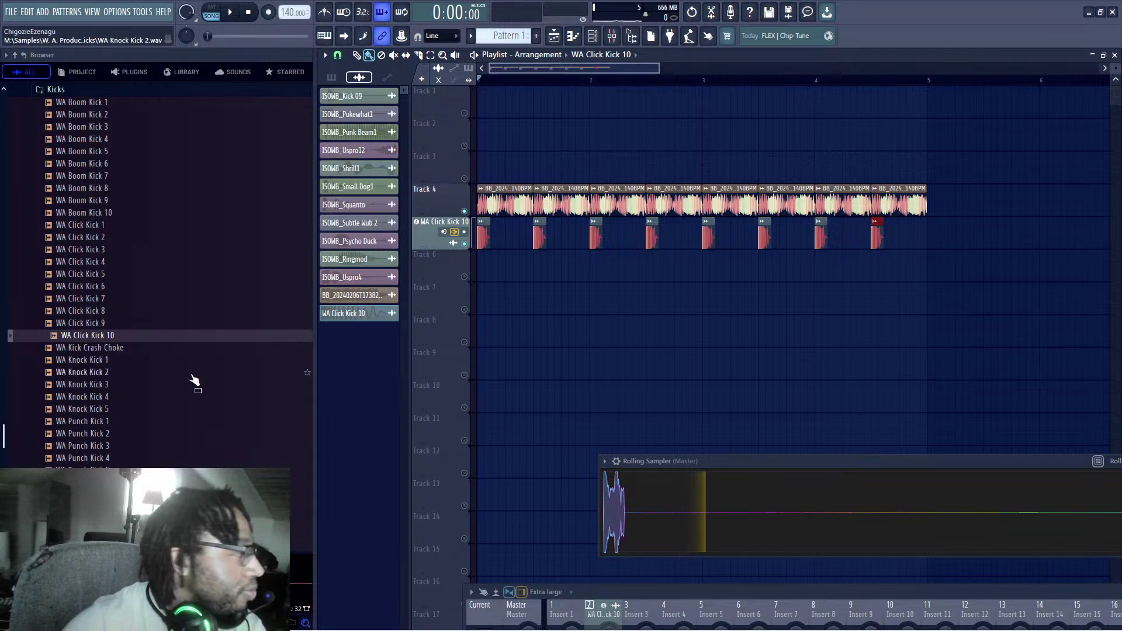
Step: Close the Kicks folder, open Claps, and audition WA Clap 14, 18, 07, 08 and 09 against the playing arrangement
scroll(115, 268, "up", 5)
left_click(60, 311)
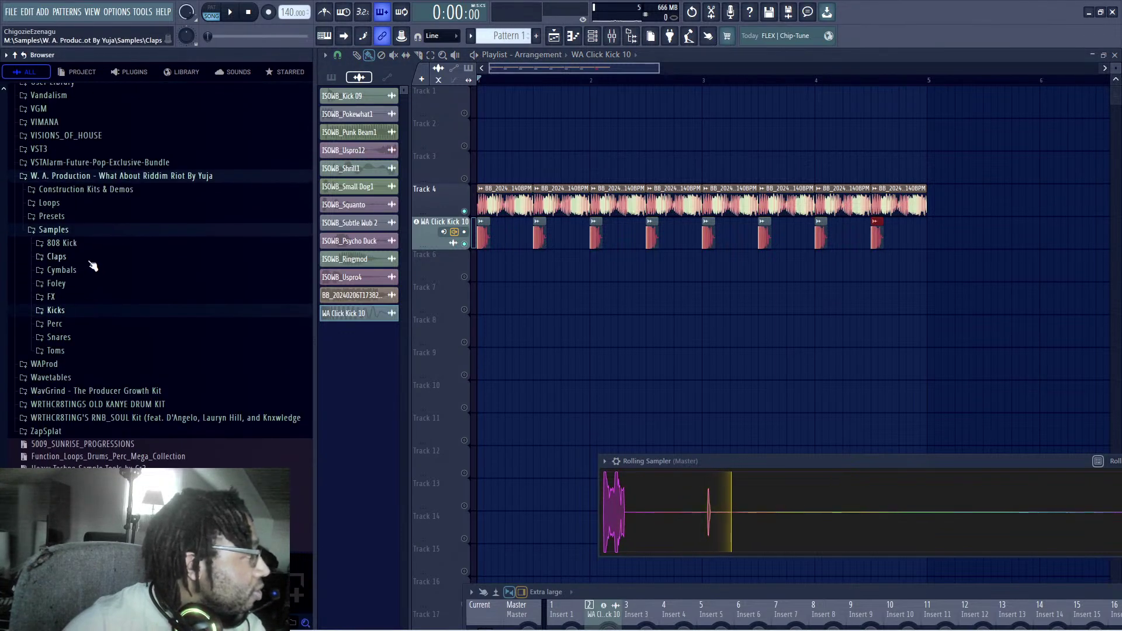
left_click(58, 259)
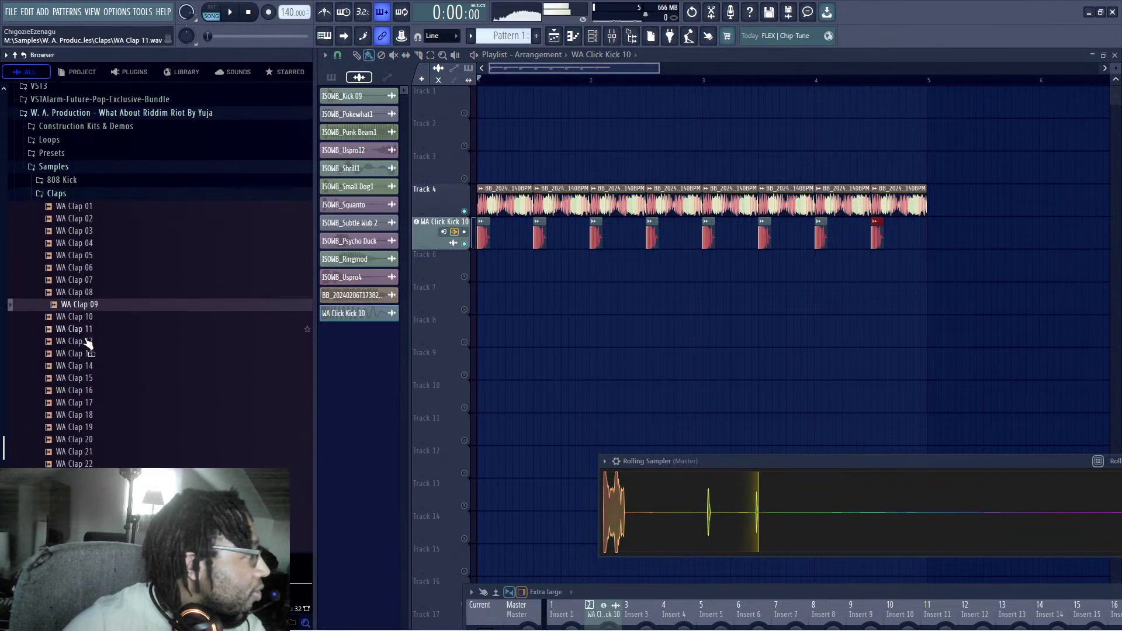
left_click(111, 288)
key("space")
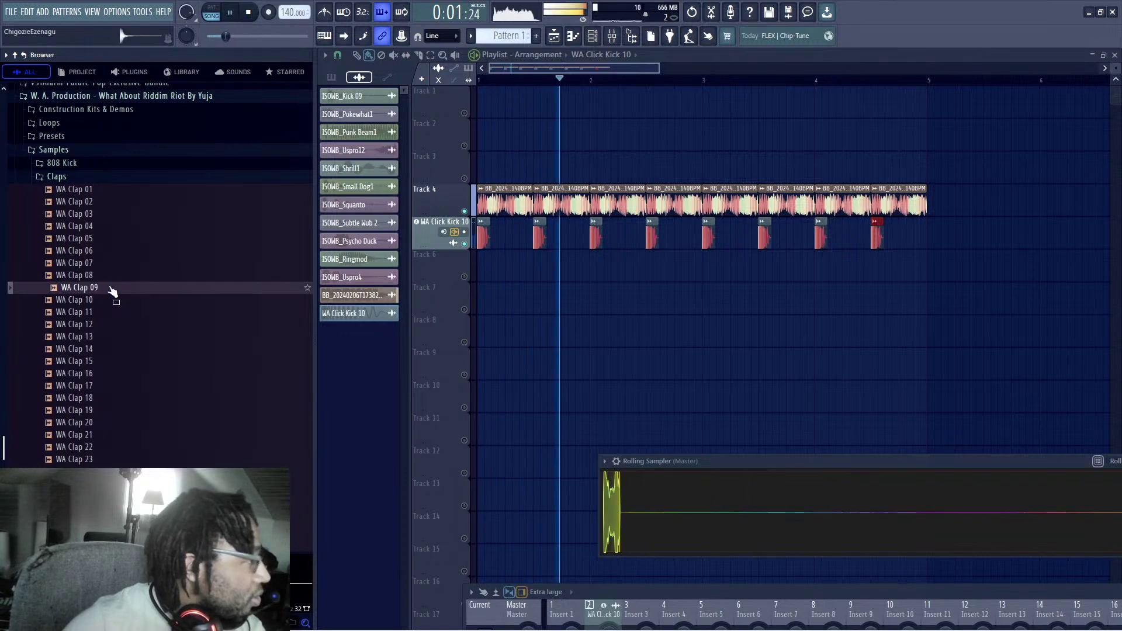
key("space")
left_click(103, 349)
left_click(101, 397)
left_click(92, 262)
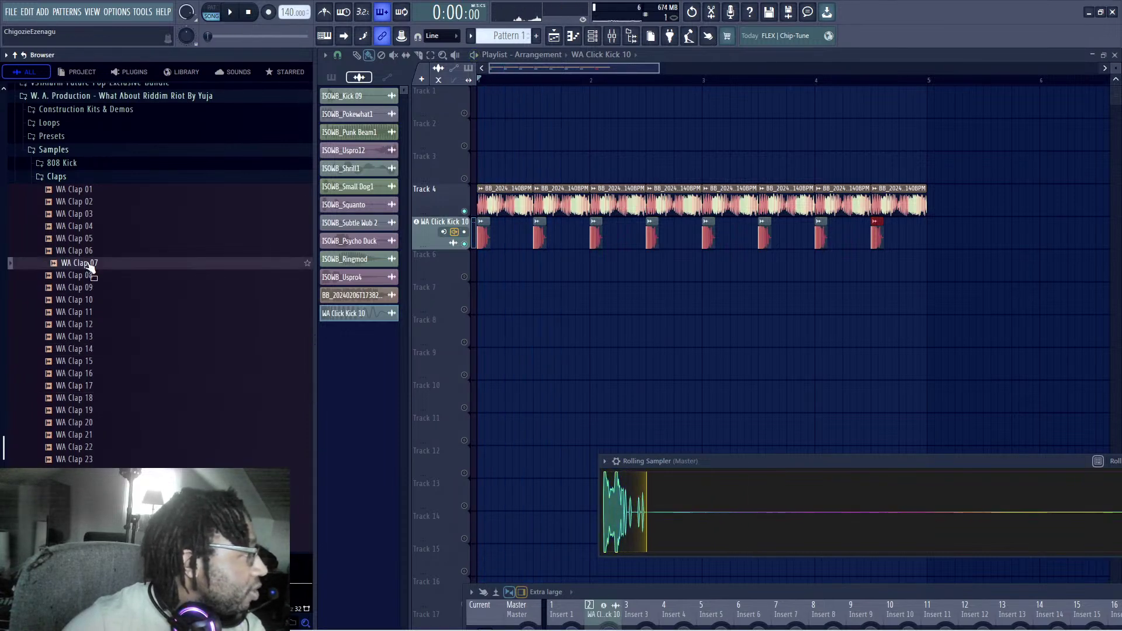
left_click(91, 275)
left_click(90, 288)
Step: Place WA Clap 09 on Track 6 halfway through each of bars 1 to 4 and play the beat back
left_click_drag(88, 290, 563, 269)
key("space")
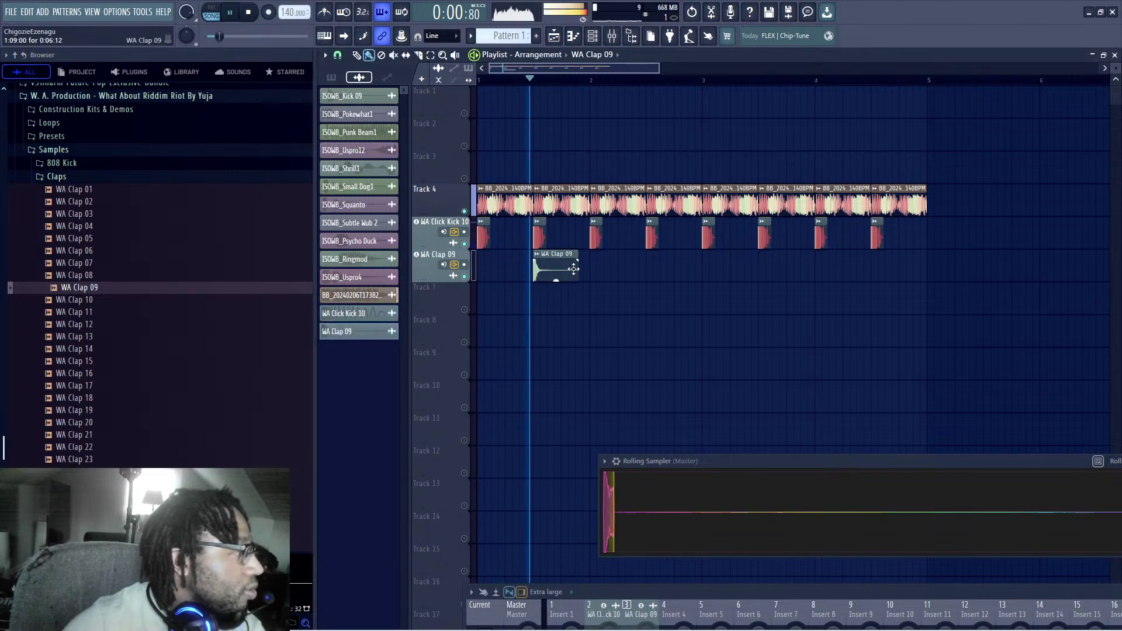
left_click(643, 270)
right_click(666, 273)
key("space")
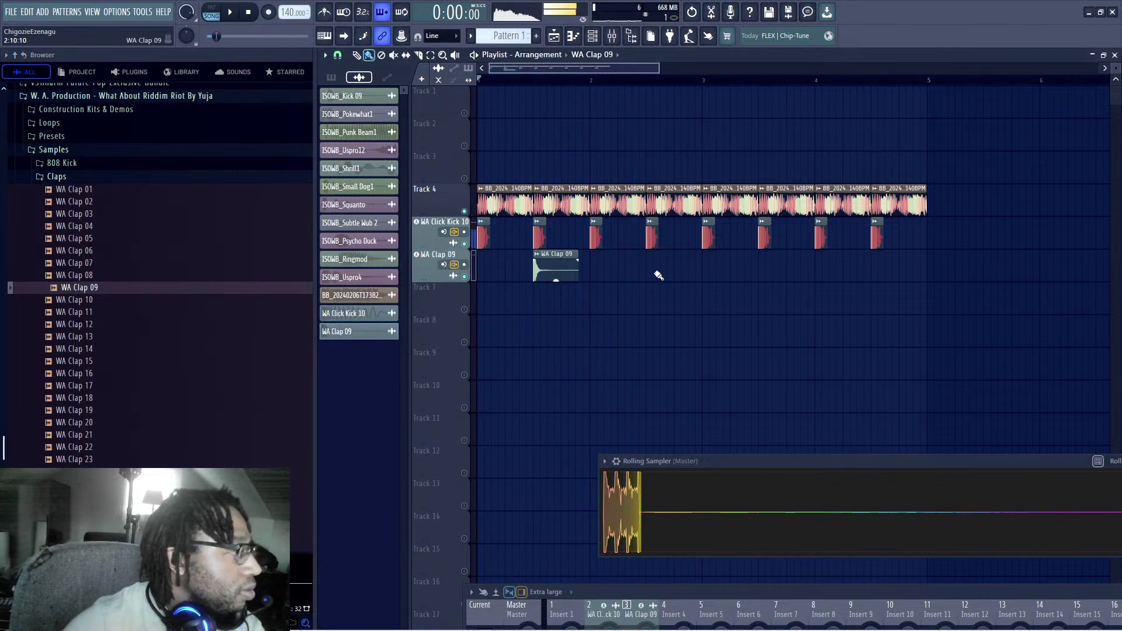
left_click(653, 272)
left_click(771, 272)
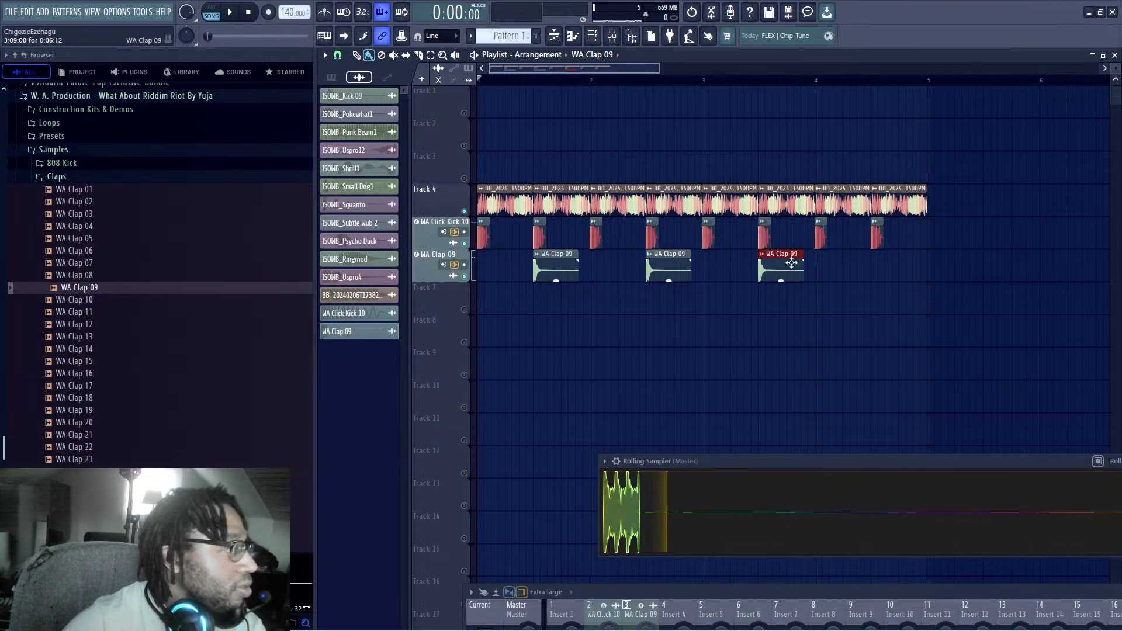
key("space")
left_click(882, 272)
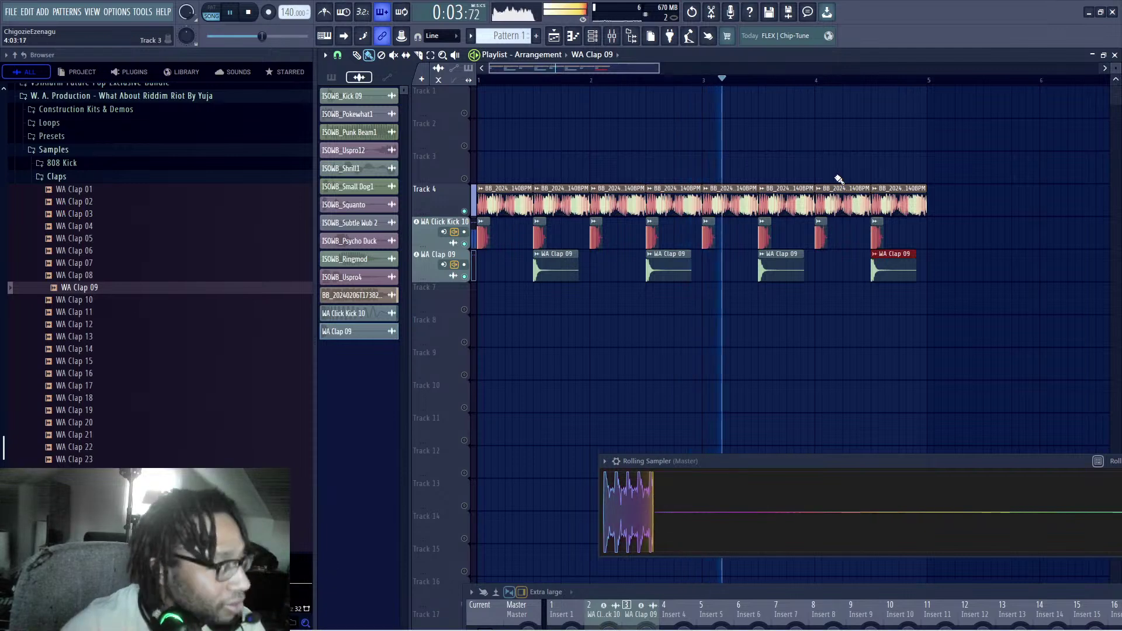
key("space")
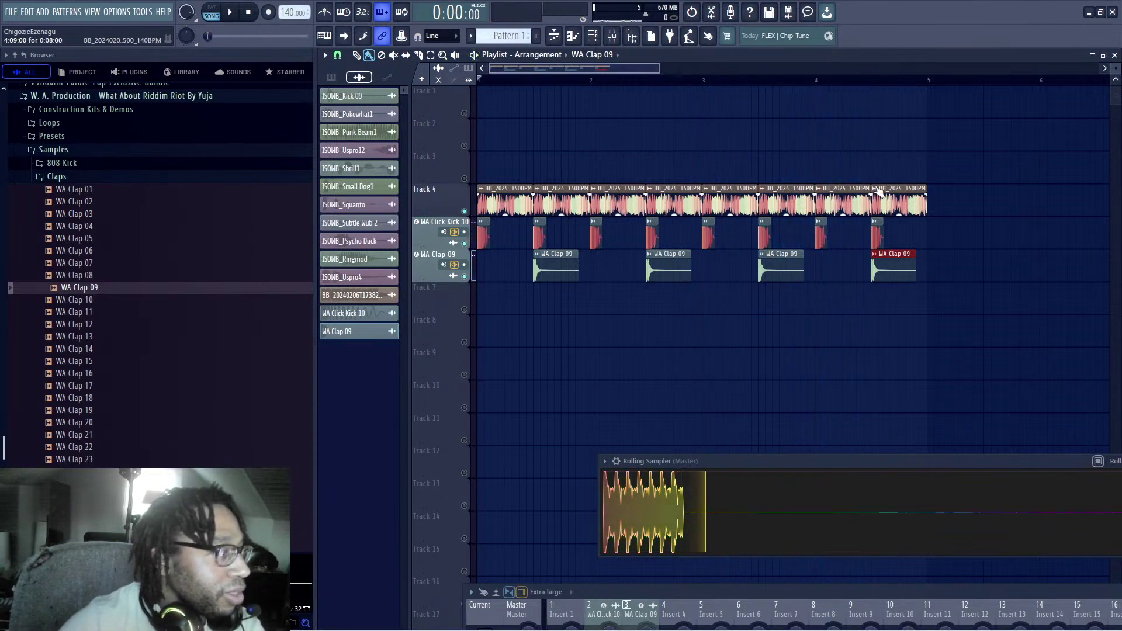
Step: Make the last recorded clip on Track 4 unique, stretch it to about three quarters through bar 5, and preview it
left_click(886, 186)
left_click(911, 299)
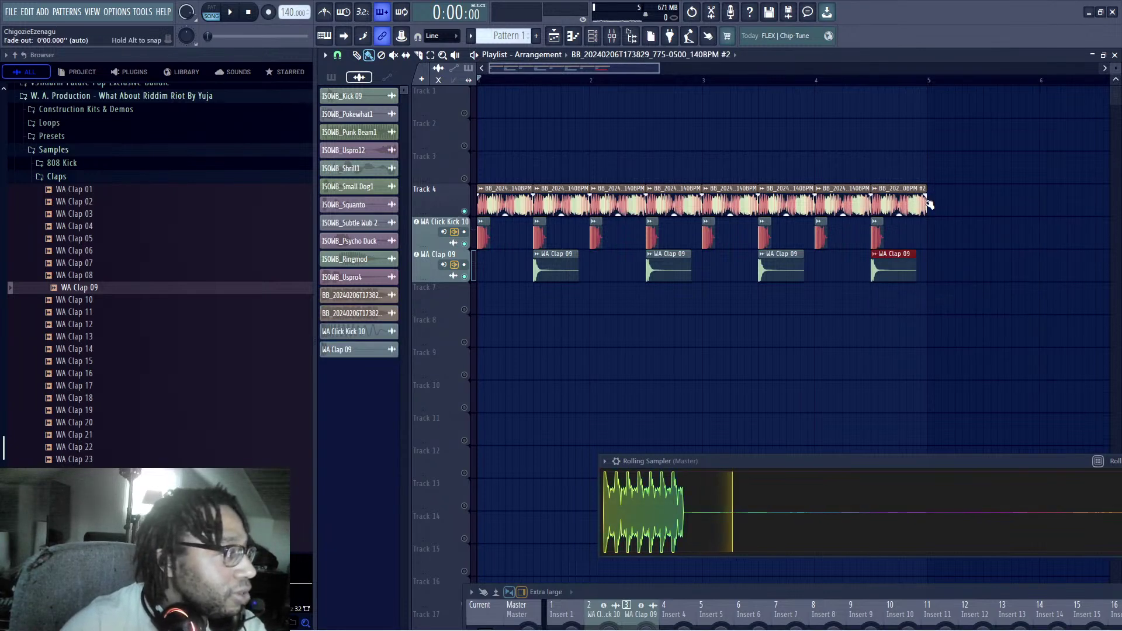
left_click_drag(925, 204, 1014, 204)
key("space")
left_click(858, 81)
key("space")
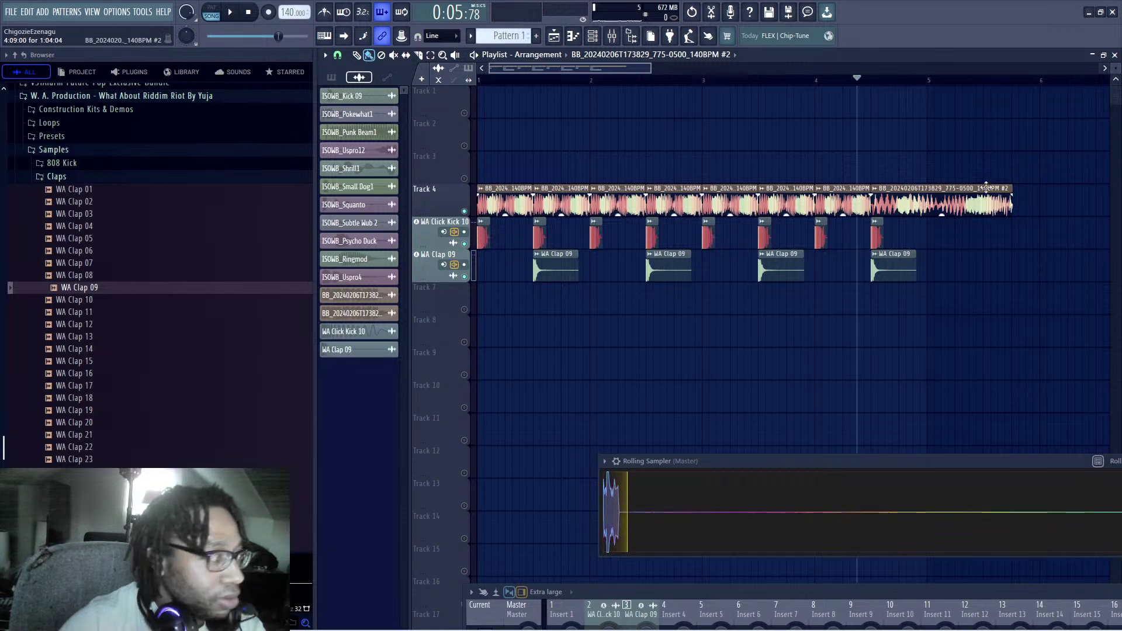
Step: Stretch the last Track 4 clip to just past bar 6, cut off everything beyond bar 5, and play it back
left_click_drag(1015, 189, 1049, 190)
key("space")
key("space")
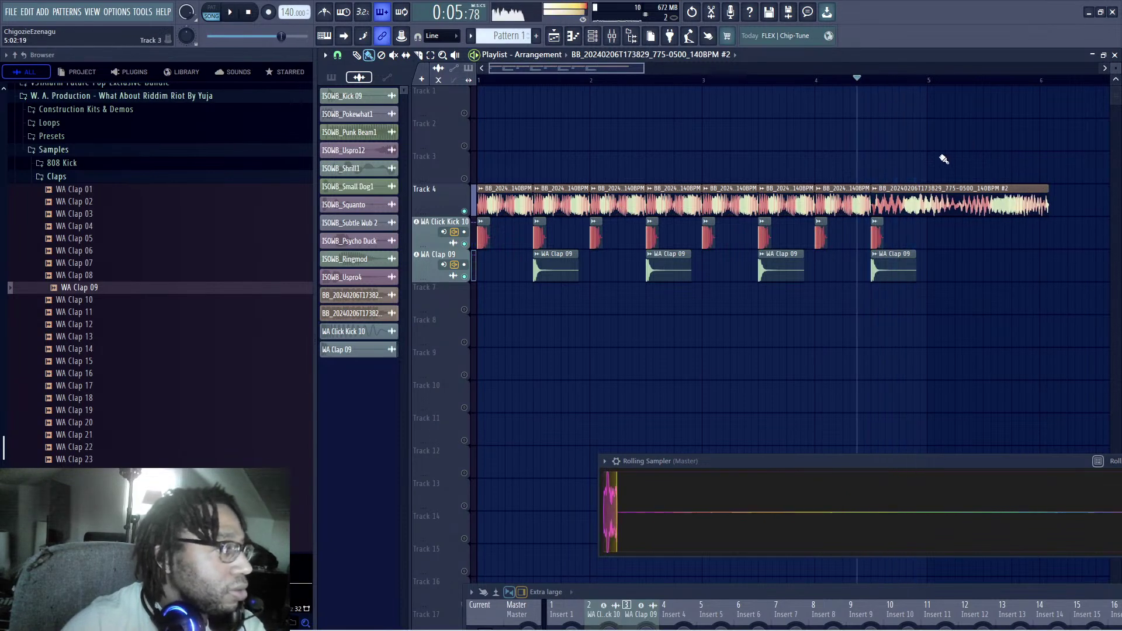
mouse_move(940, 115)
left_mouse_down()
mouse_move(943, 214)
mouse_move(927, 215)
left_mouse_up()
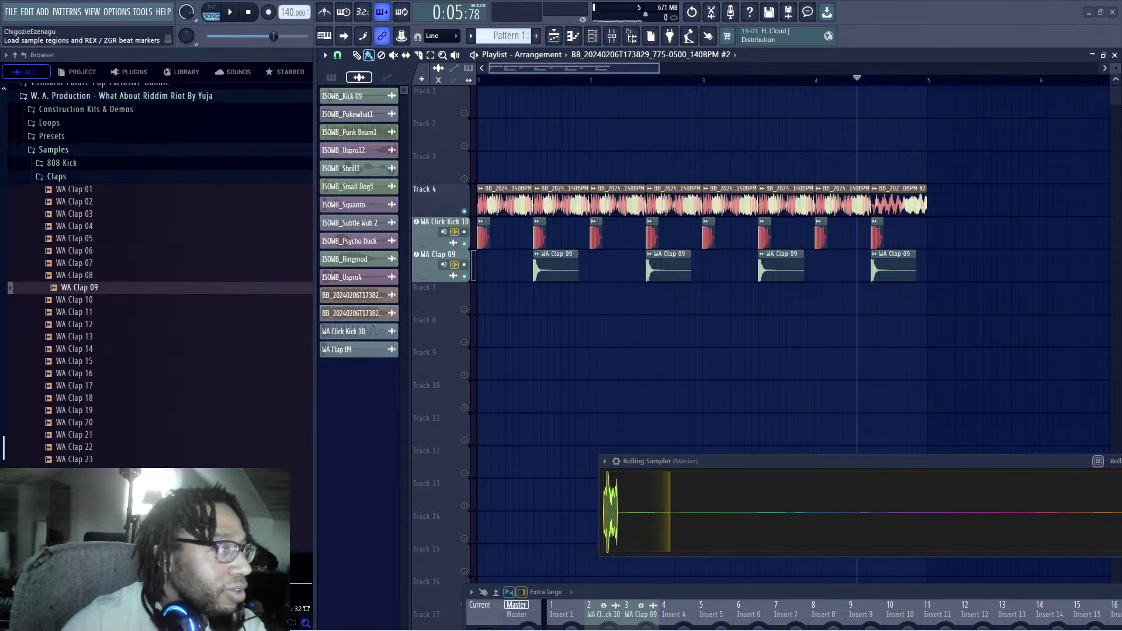
key("space")
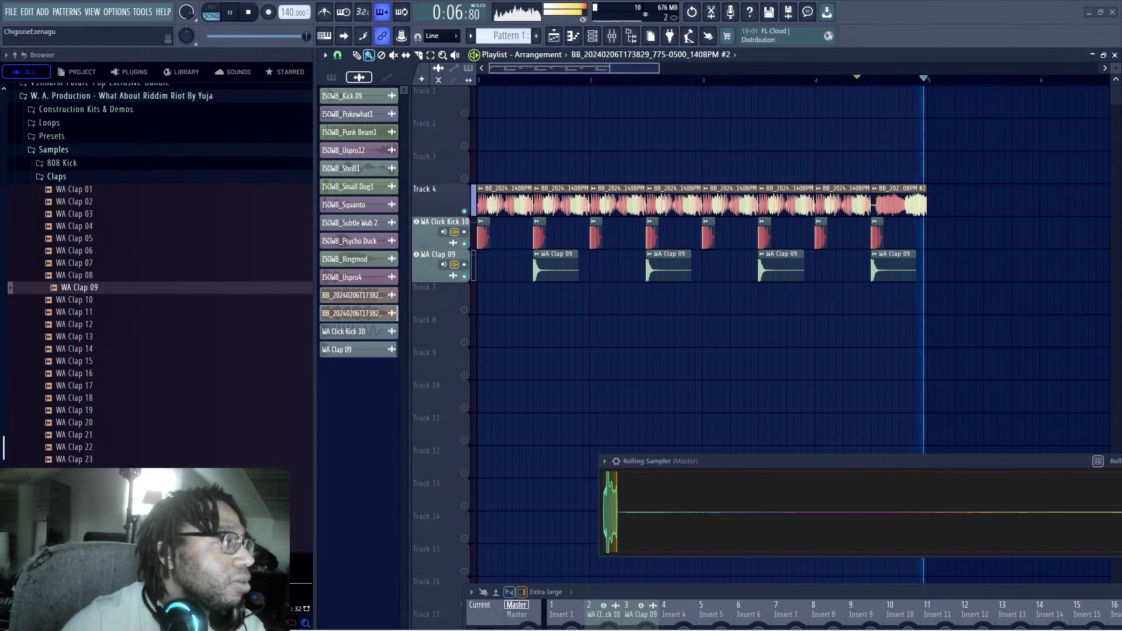
Step: Return the playback position to the start of bar 1 and listen to the arrangement from there
key("ctrl+s")
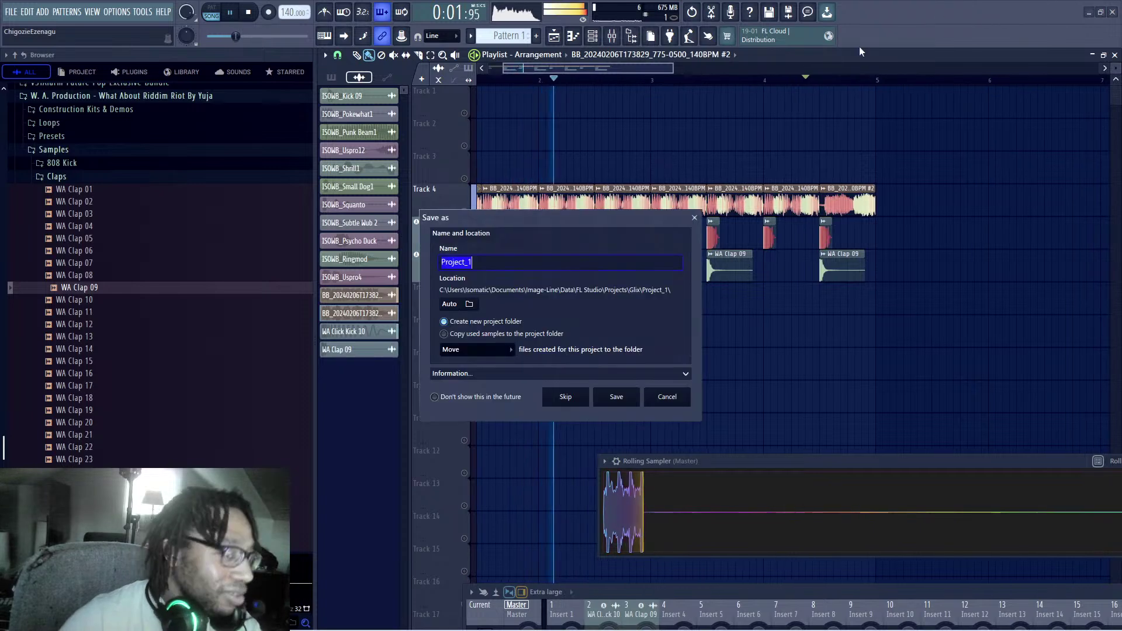
key("Escape")
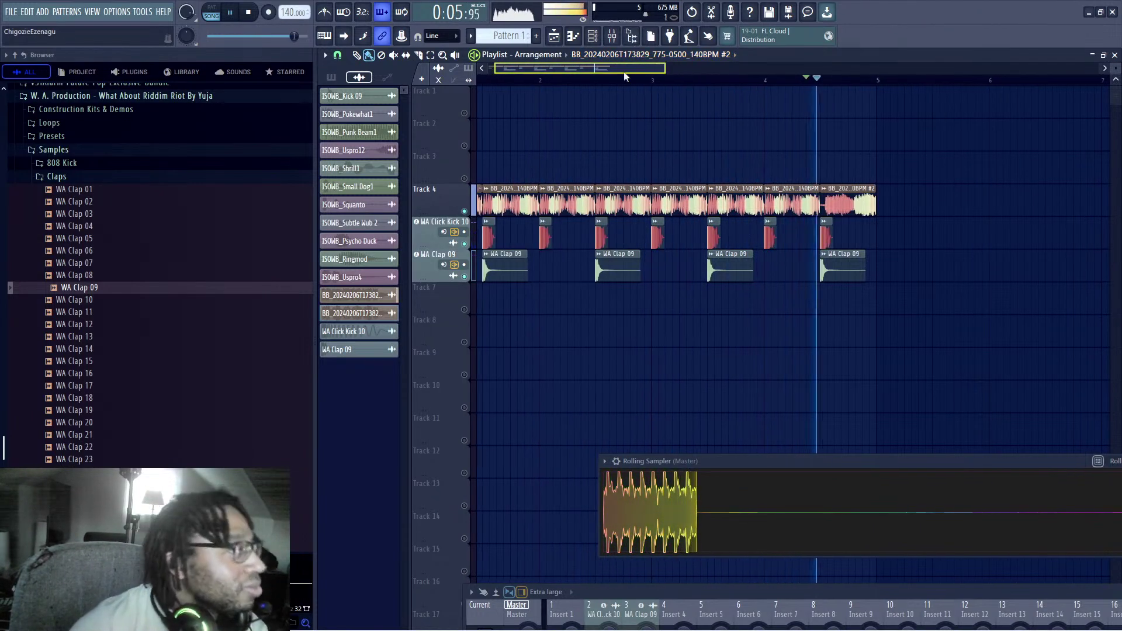
left_click_drag(646, 69, 467, 117)
key("space")
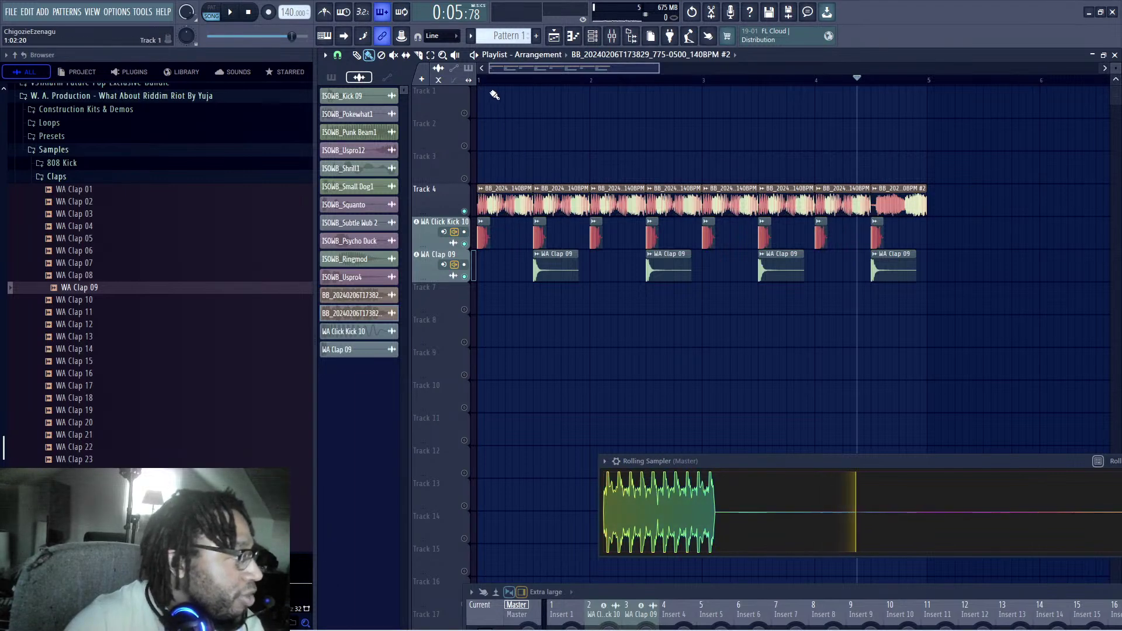
left_click(480, 85)
key("space")
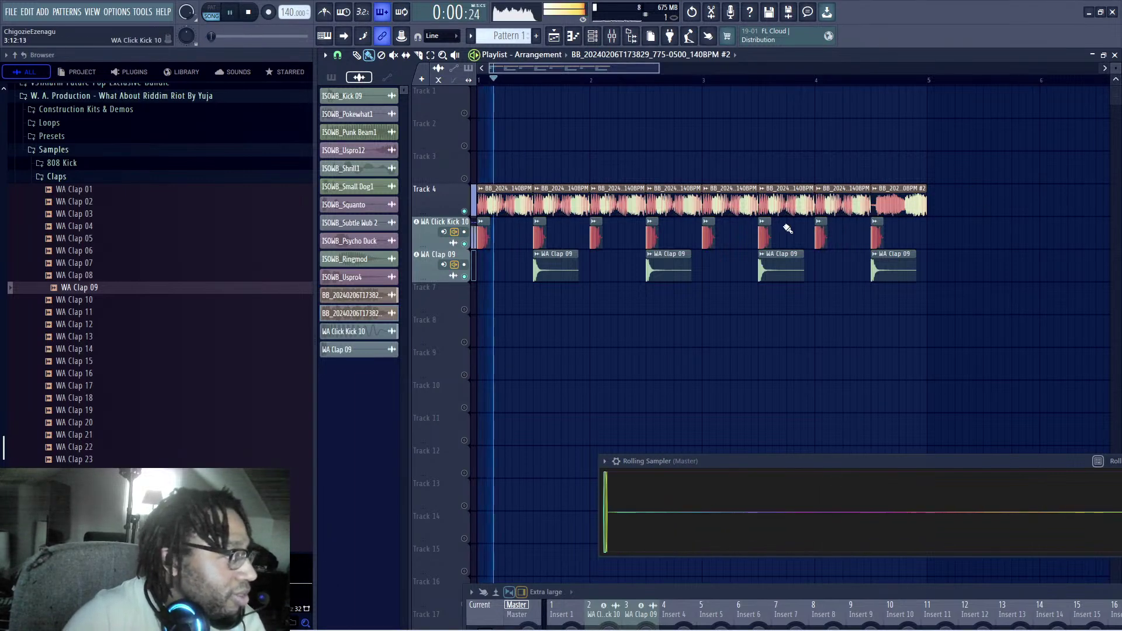
key("space")
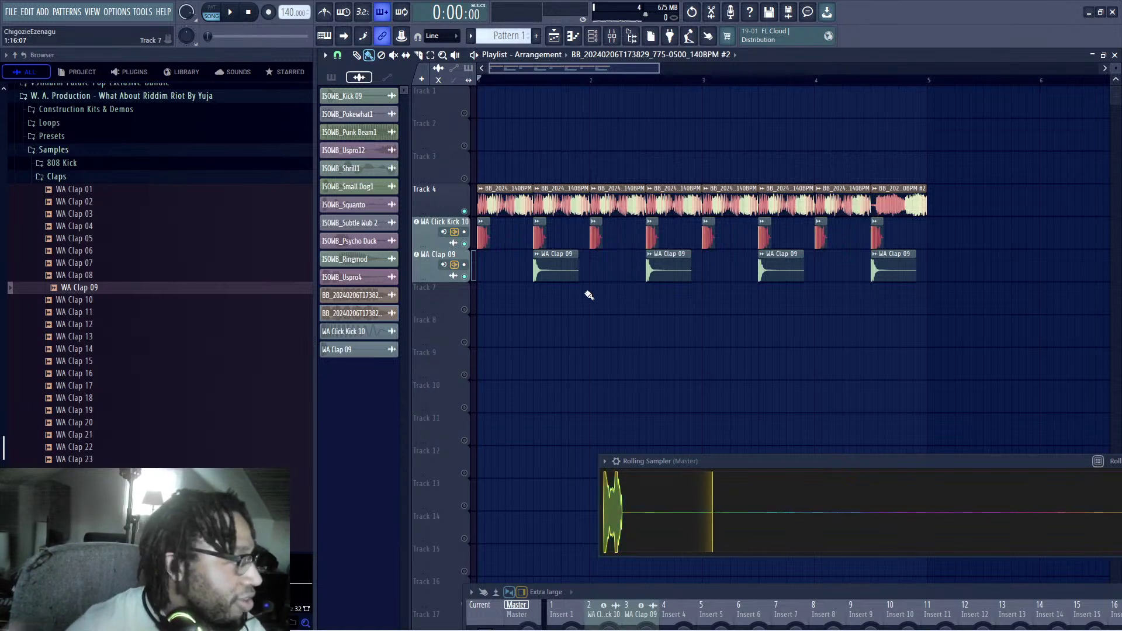
Step: Audition WA Clap 17 and WA Clap 18 as alternative clap sounds
left_click(141, 398)
left_click(138, 386)
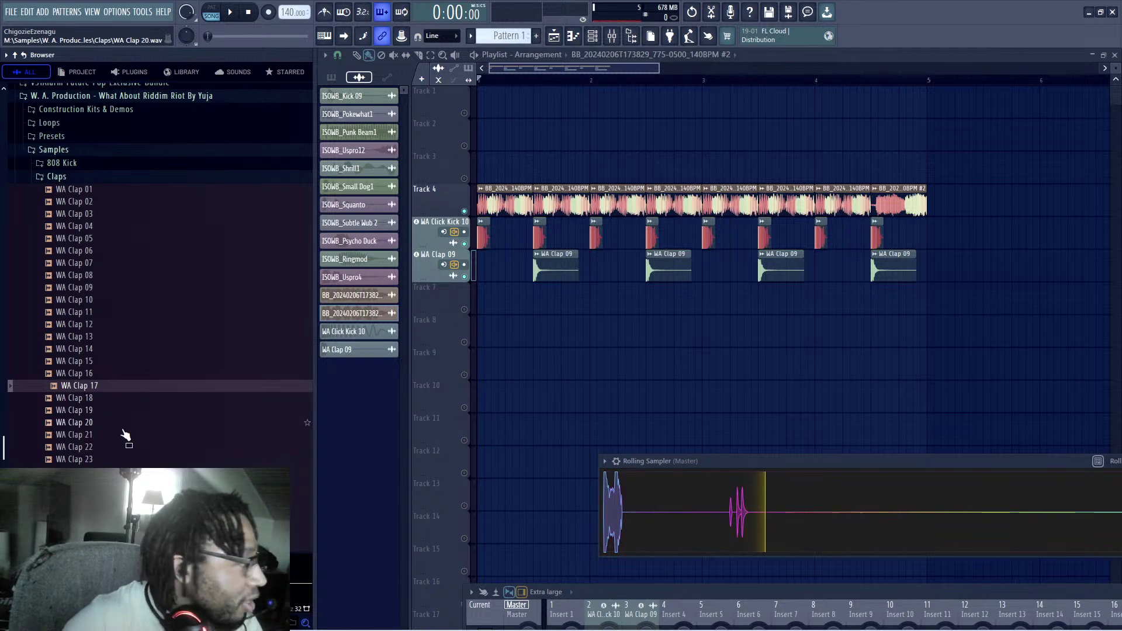
left_click(109, 402)
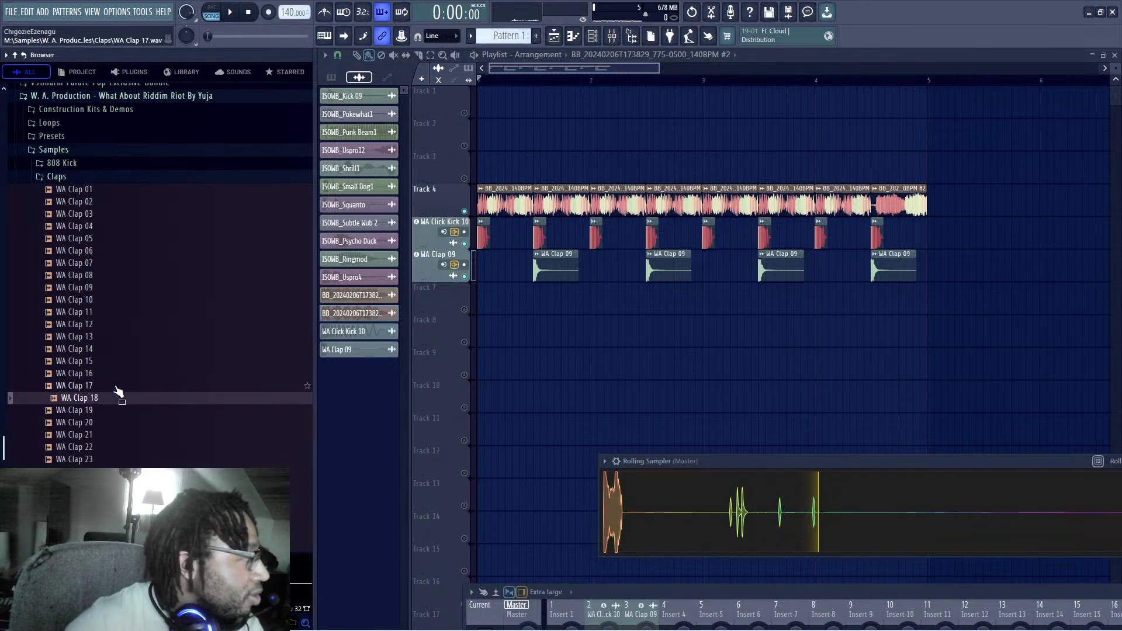
key("Up")
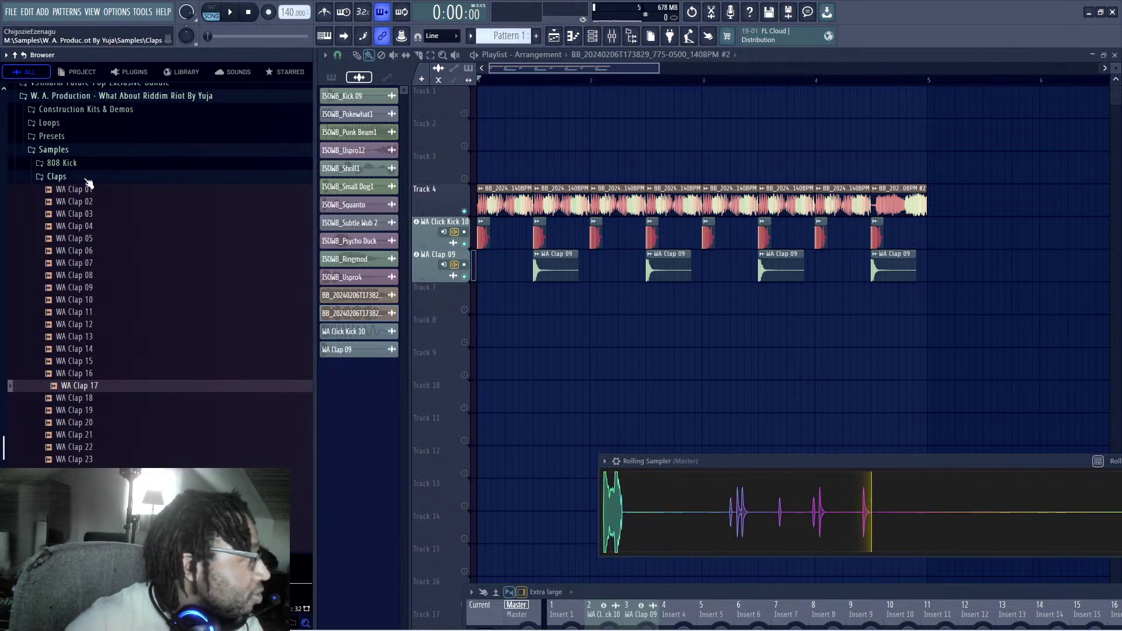
Step: Close the Claps folder, open the pack's Snares folder, and audition WA Snare 23, 22 and 21
left_click(64, 177)
left_click(70, 258)
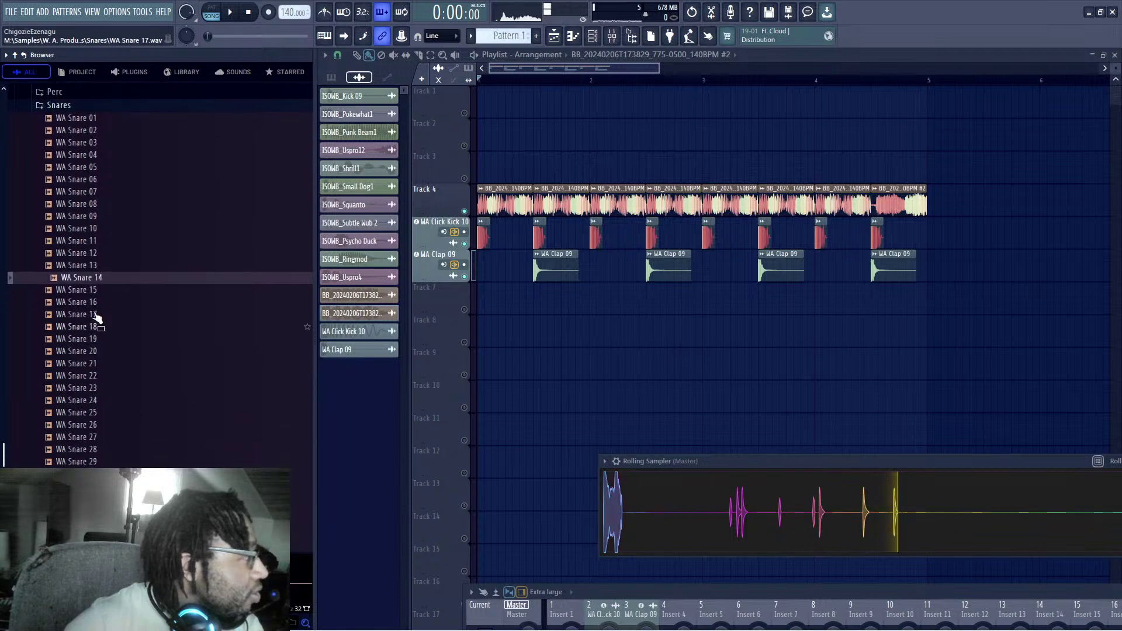
key("space")
left_click(84, 383)
key("space")
left_click(85, 372)
left_click(87, 359)
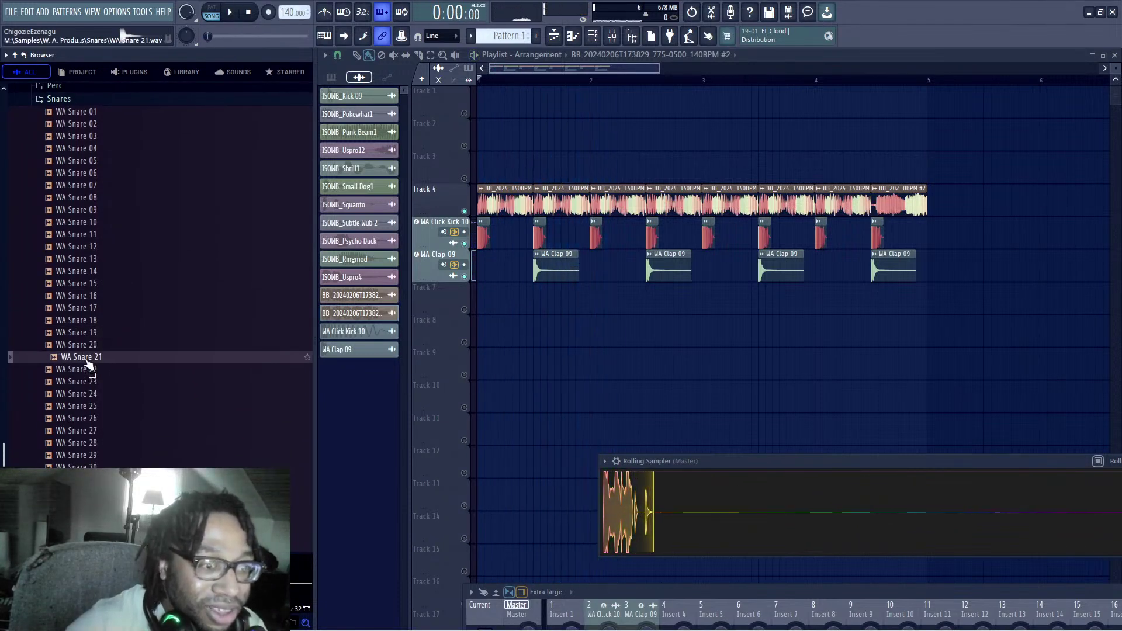
Step: Place WA Snare 21 on Track 7 beneath each of the four WA Clap 09 clips and play the loop
left_click_drag(88, 363, 532, 310)
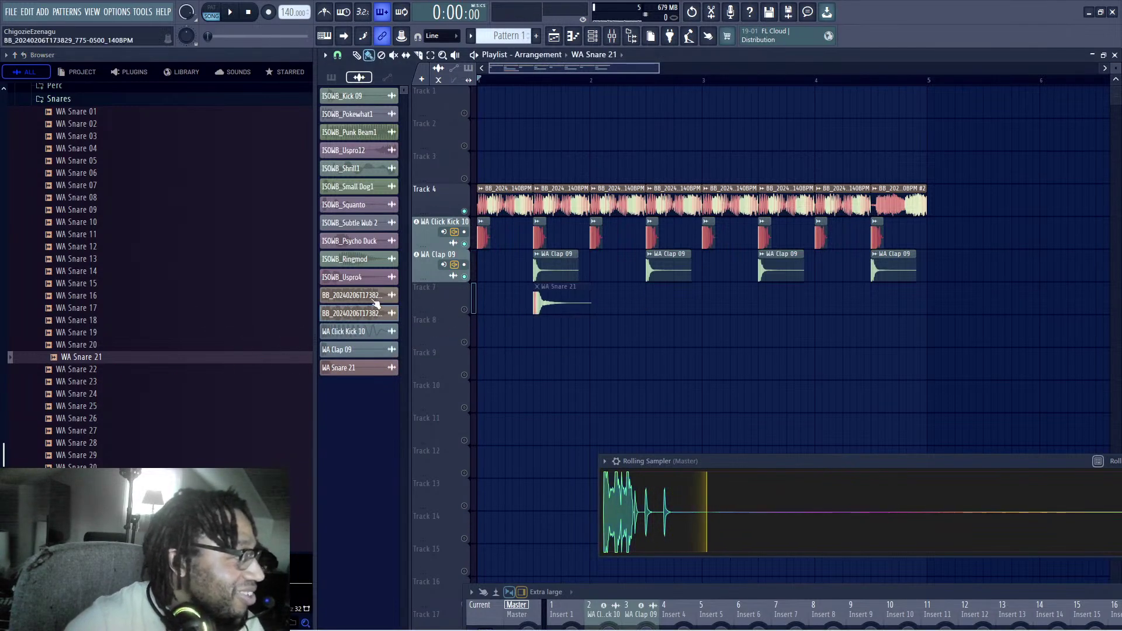
left_click(652, 307)
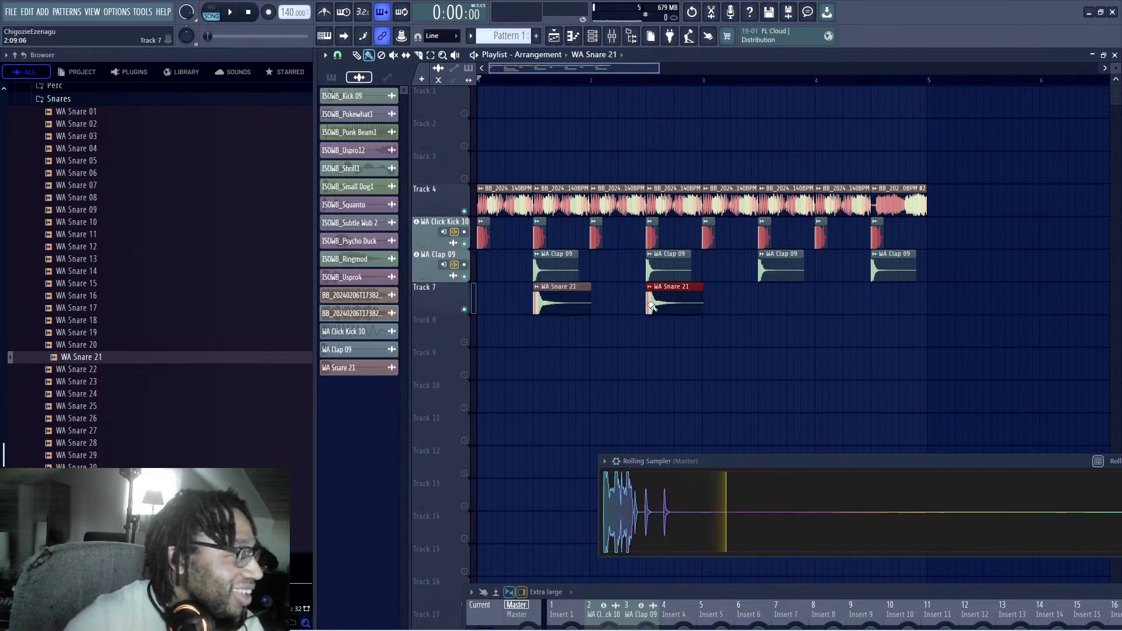
left_click(774, 299)
left_click(881, 302)
left_click_drag(893, 302, 888, 303)
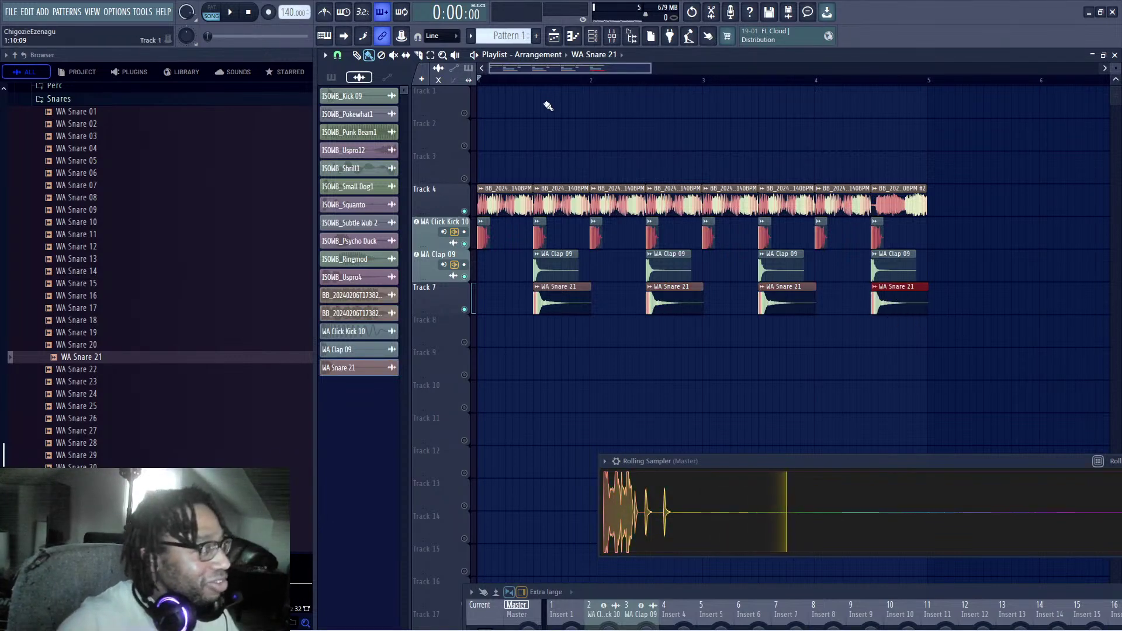
key("space")
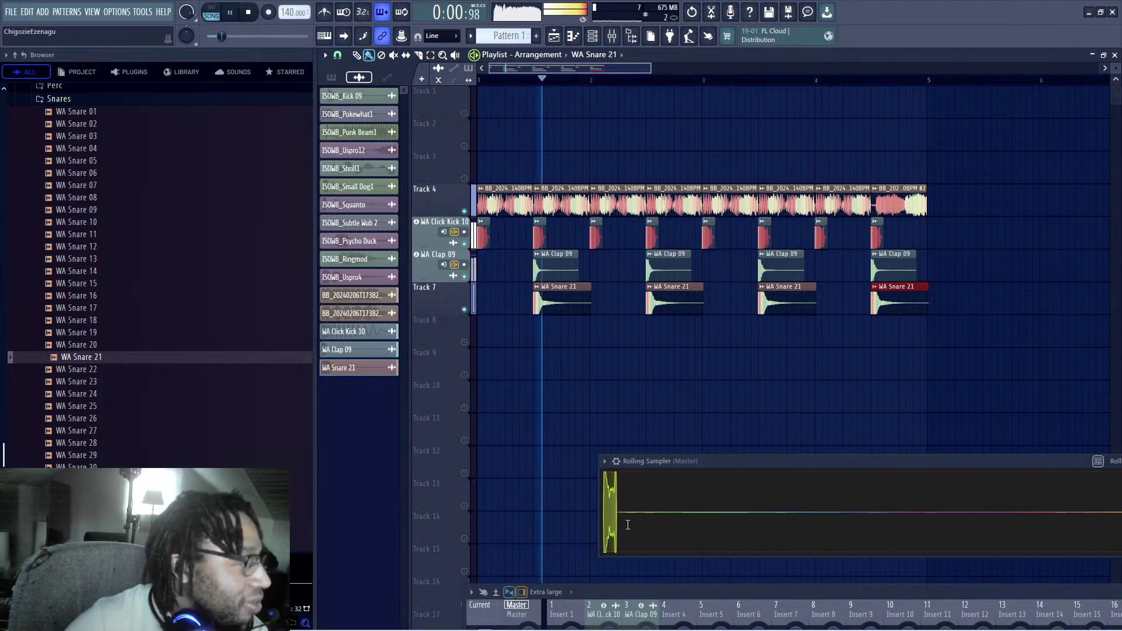
Step: Raise the mixer over the playlist and audition WA 808 Kick 2 from the sample pack's 808 Kick folder
left_click_drag(608, 593, 355, 373)
key("space")
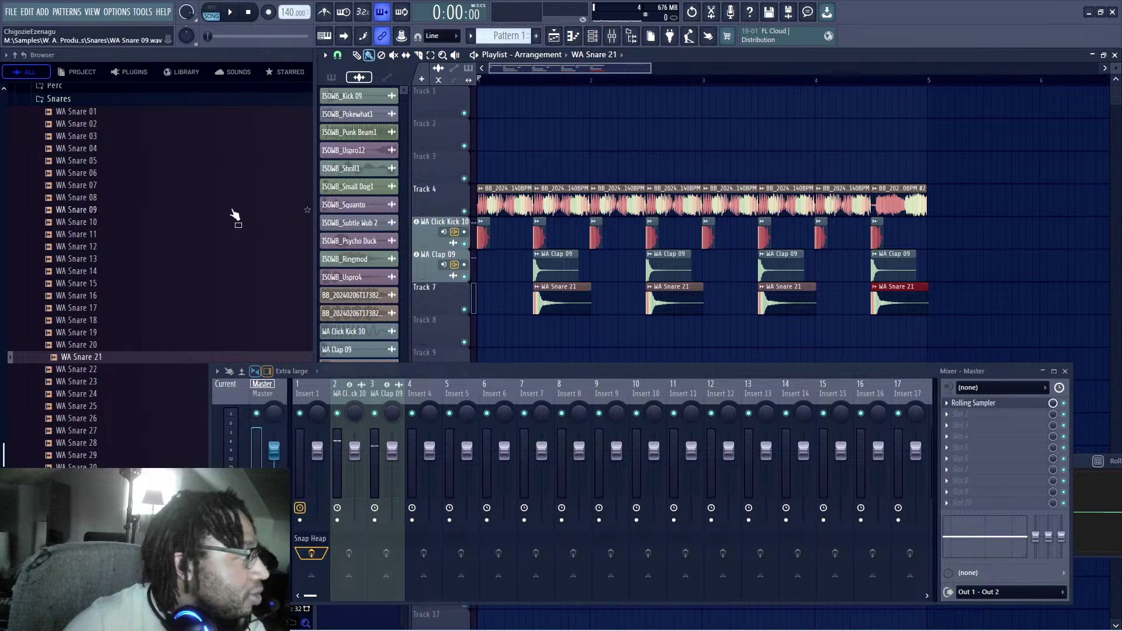
scroll(72, 395, "up", 10)
left_click(74, 377)
left_click(79, 399)
key("space")
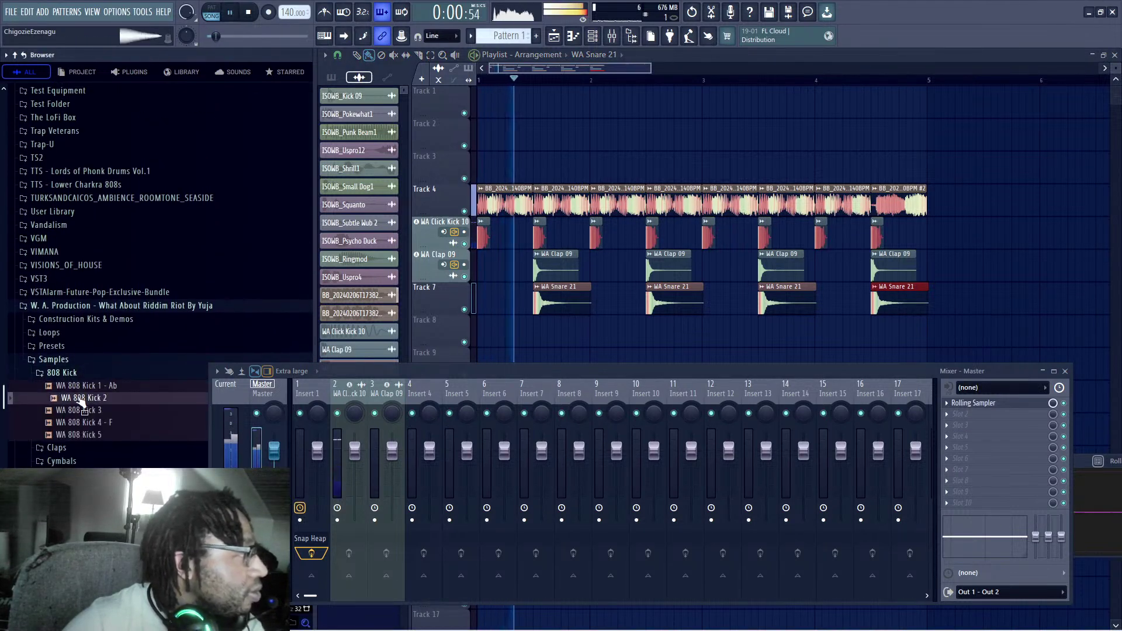
key("space")
Step: Add WA 808 Kick 2 at bar 1 on its own track below the snares and trim it to half a bar
left_click_drag(80, 399, 492, 330)
key("space")
key("space")
scroll(555, 343, "down", 1)
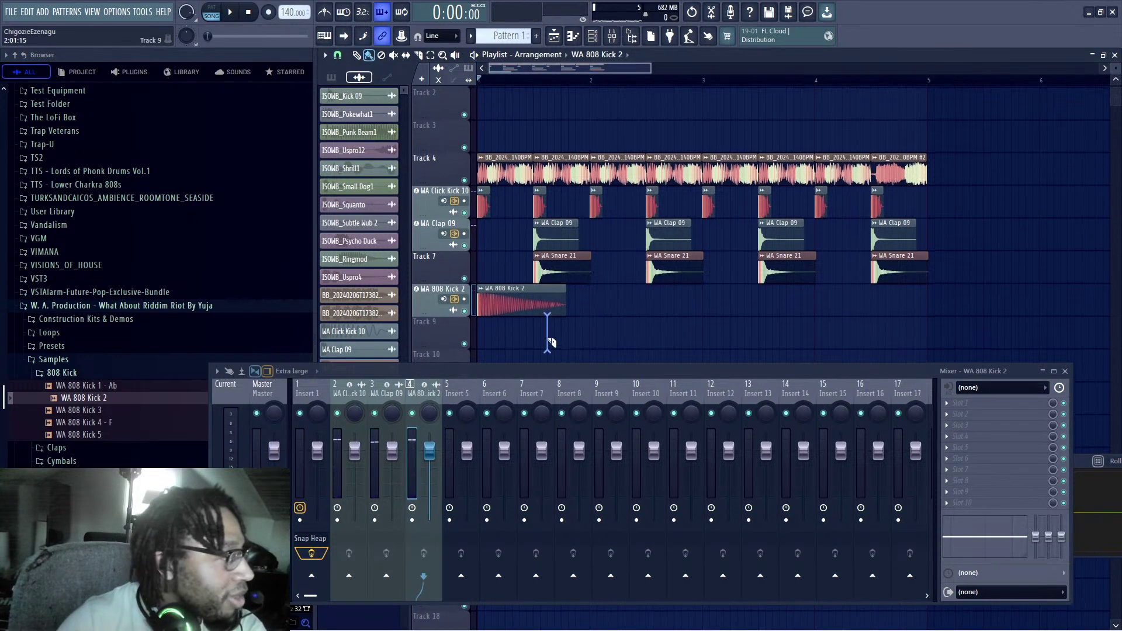
key("space")
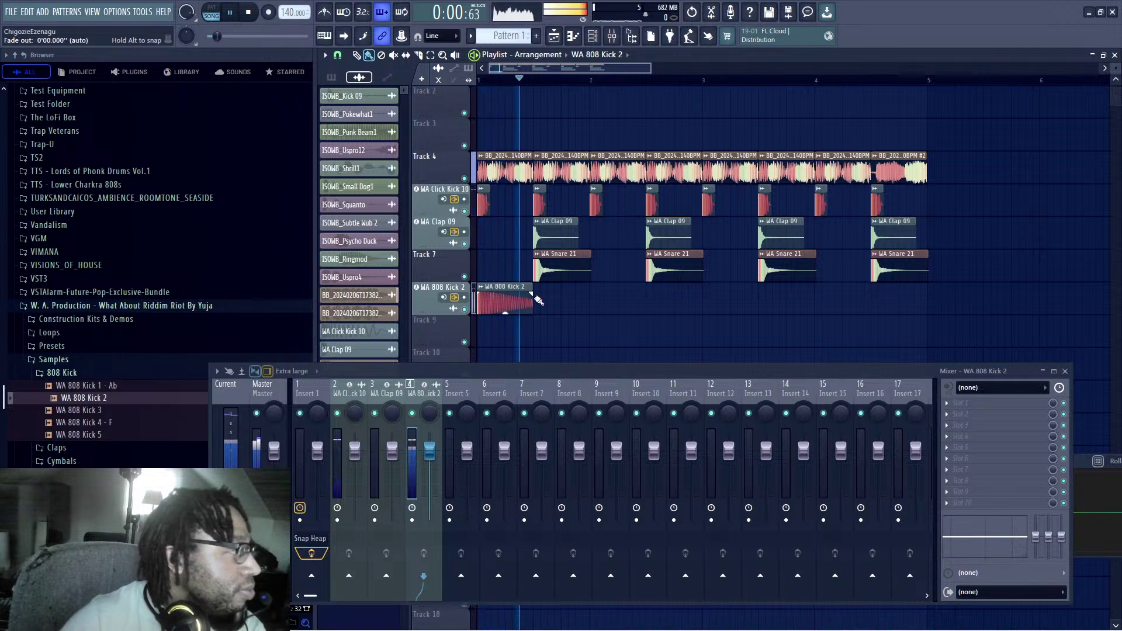
Step: Repeat the half-bar WA 808 Kick 2 clip back to back up to the start of bar 3
left_click(547, 298)
key("space")
left_click(593, 299)
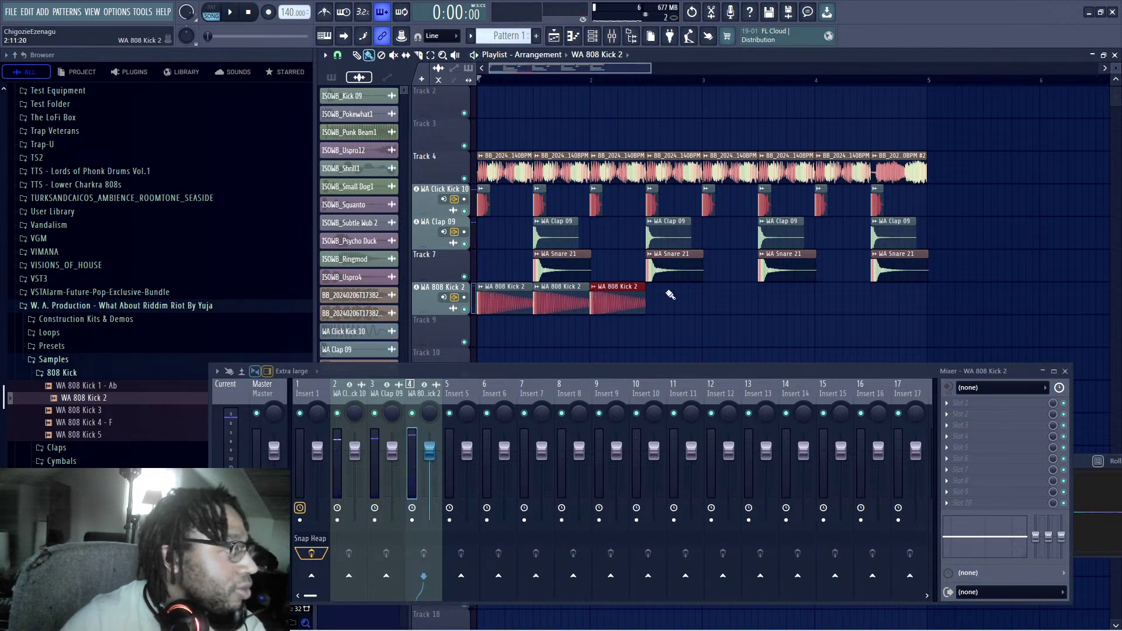
left_click(655, 297)
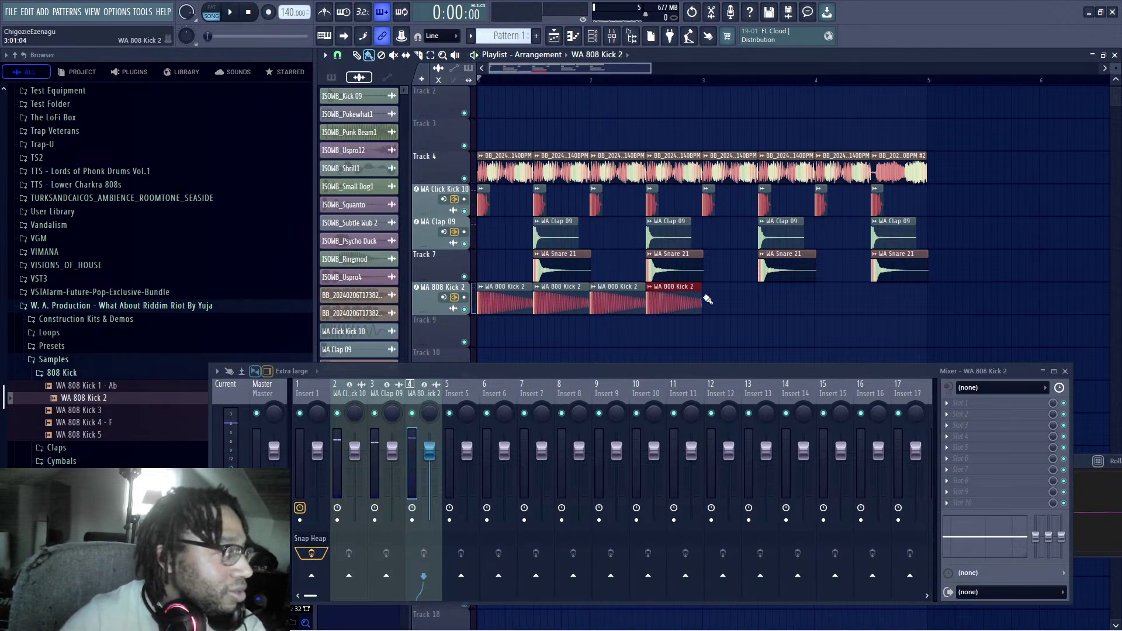
left_click_drag(709, 299, 801, 304)
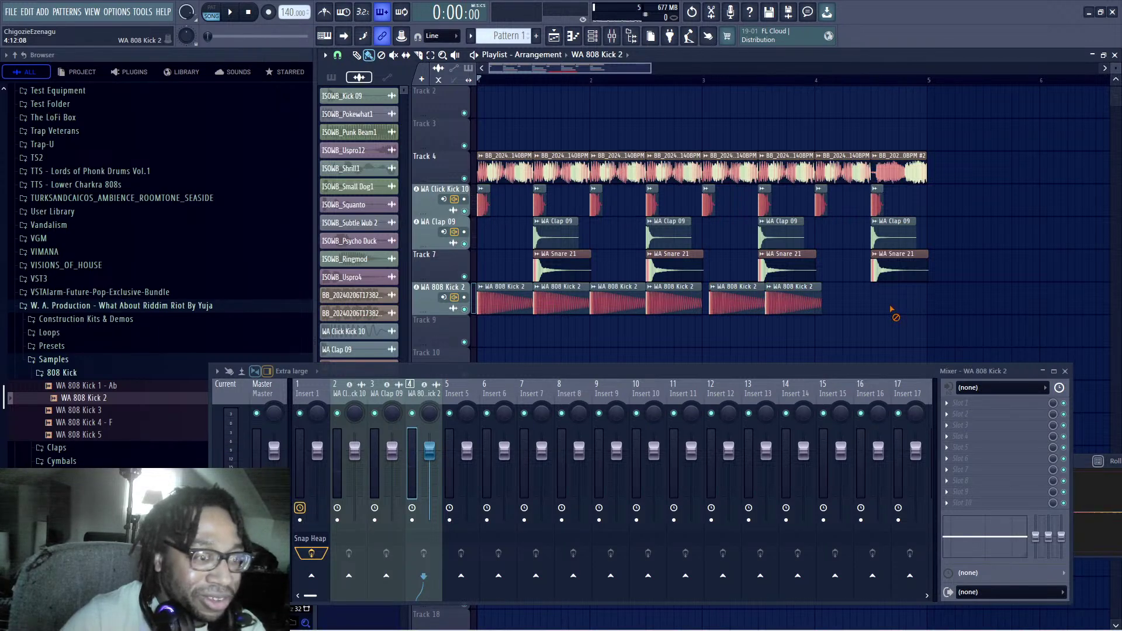
right_click(796, 299)
right_click(733, 299)
Step: Fill bars 3 and 4 with back-to-back half-bar WA 808 Kick 2 clips, ending at bar 5
left_click_drag(709, 299, 764, 299)
left_click_drag(835, 296, 834, 298)
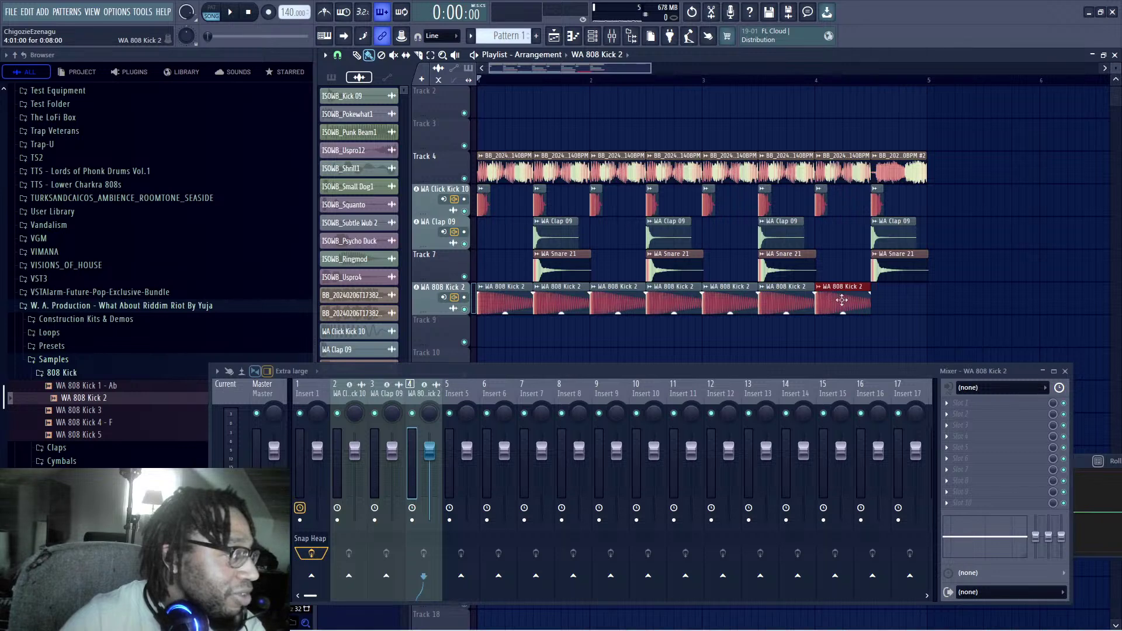
left_click(881, 305)
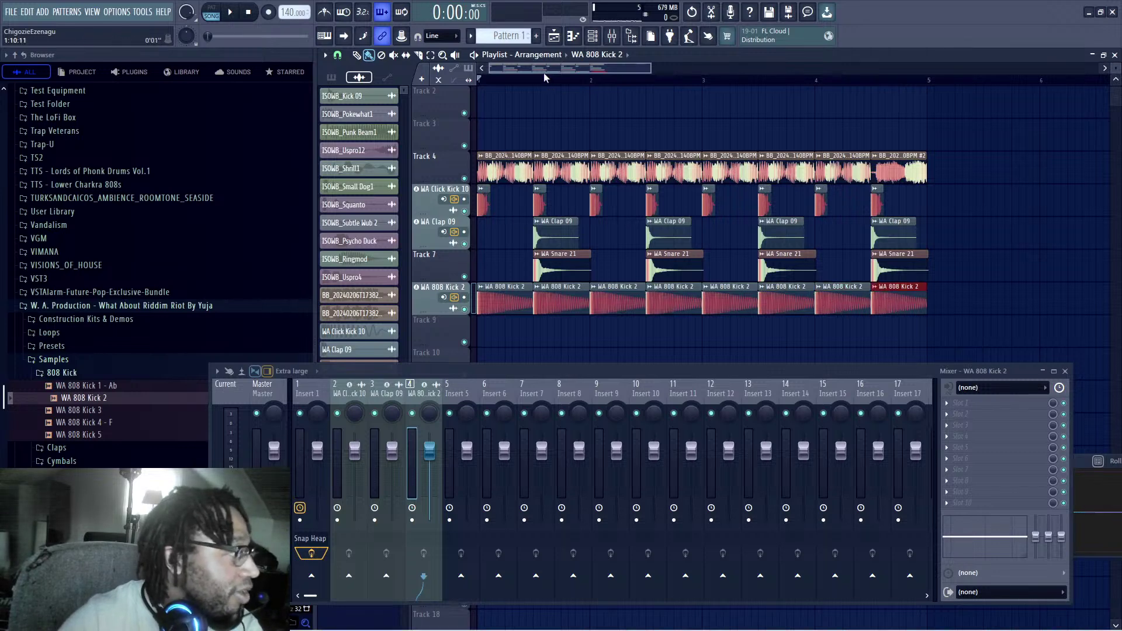
Step: Listen to the loop with the 808 kicks while checking the mixer levels and Insert 5's track options
key("space")
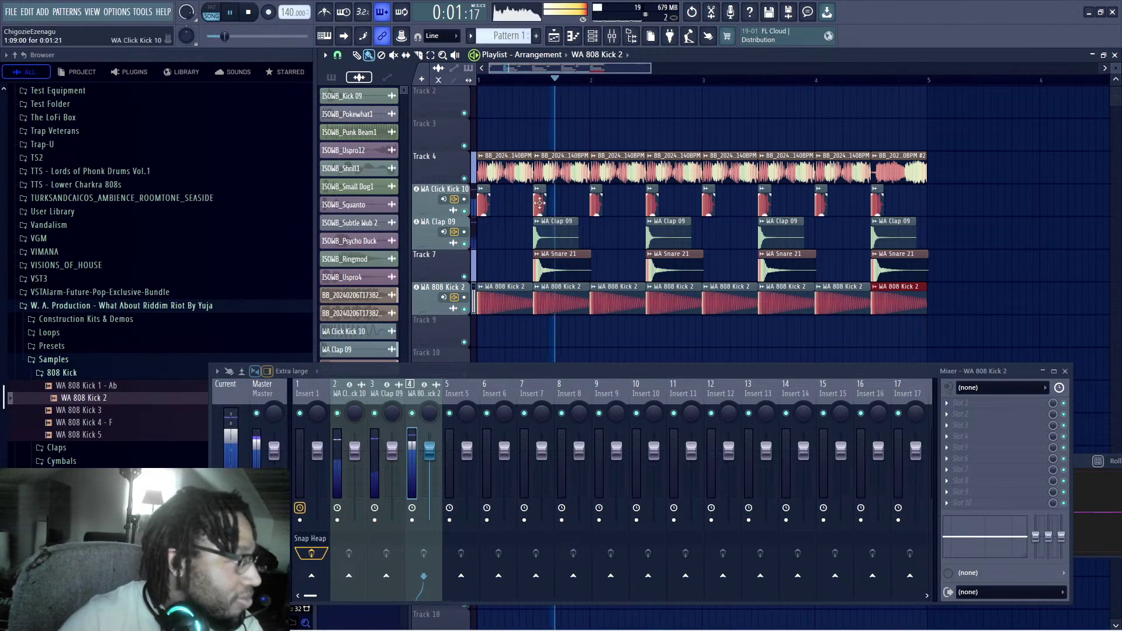
left_click(471, 528)
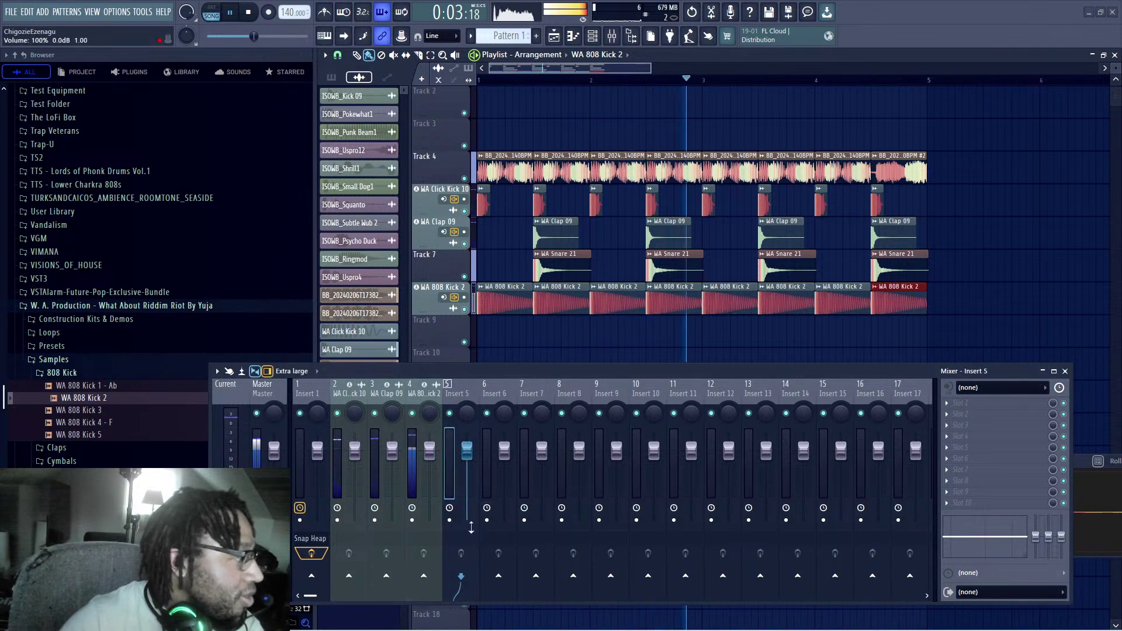
key("space")
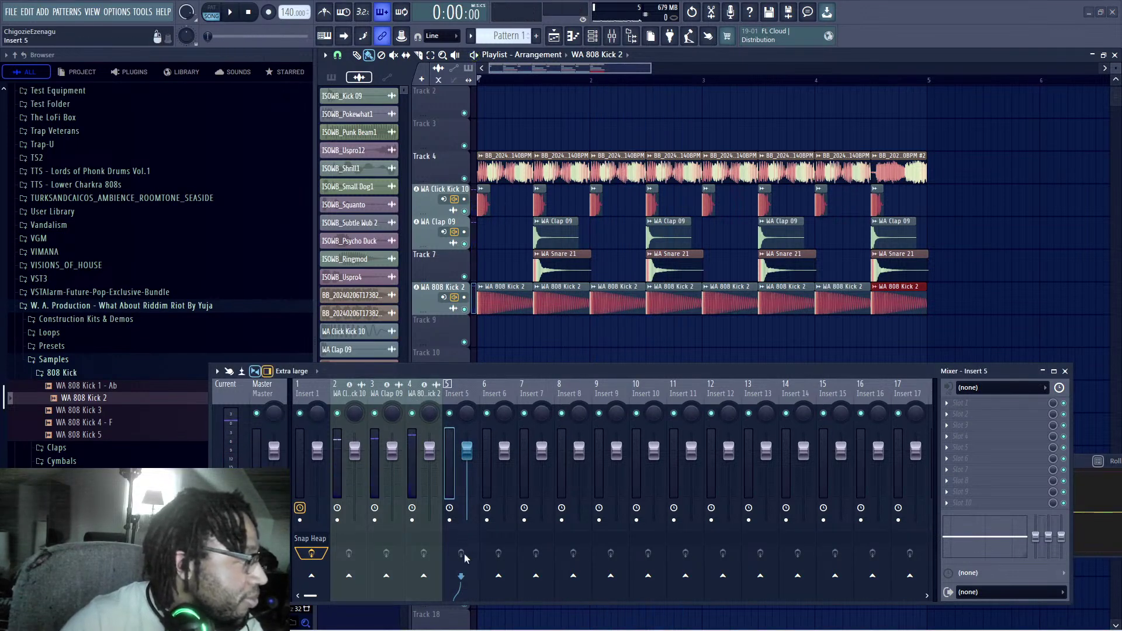
right_click(476, 395)
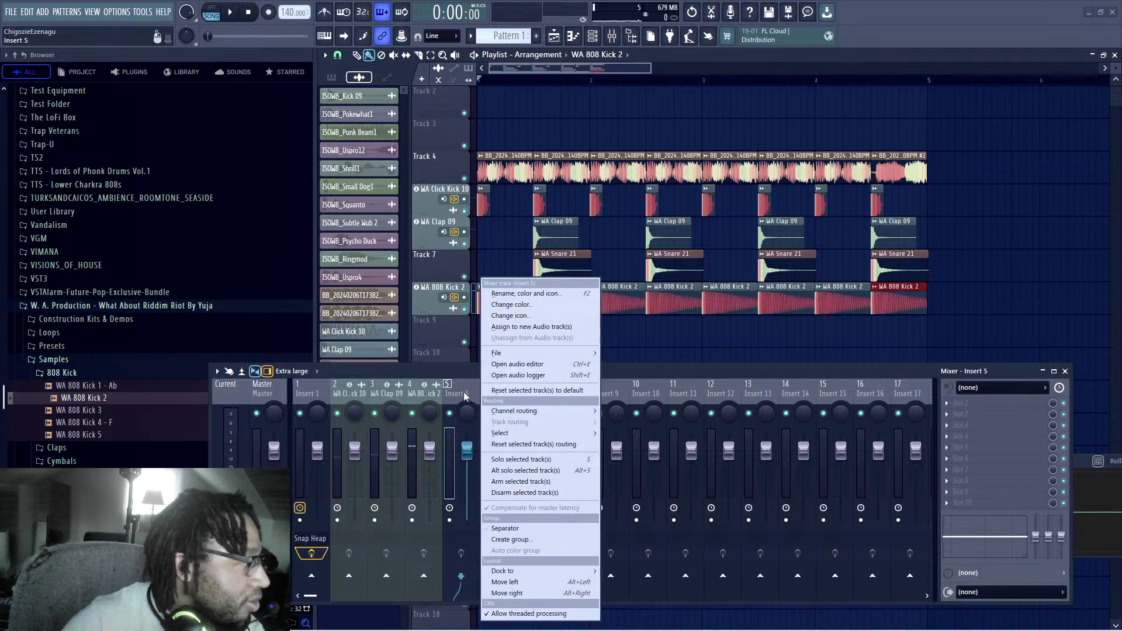
left_click(435, 388)
key("space")
key("space")
Step: Route the resampled Track 4 audio clip to mixer track 6 in its clip settings
double_click(531, 158)
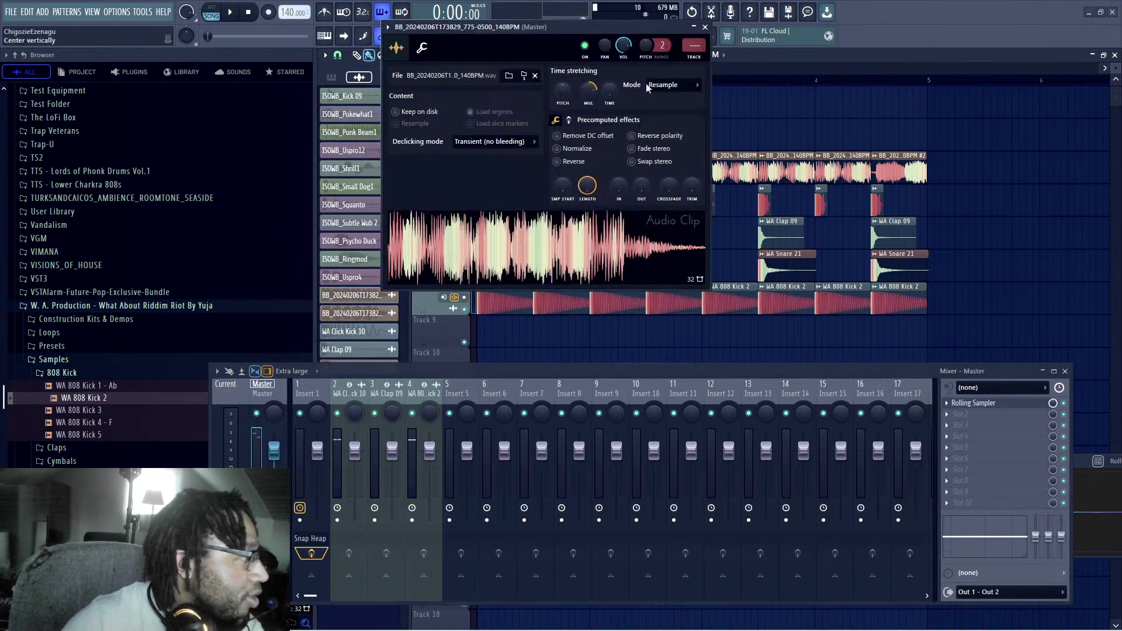
left_click_drag(694, 45, 711, 8)
left_click(705, 27)
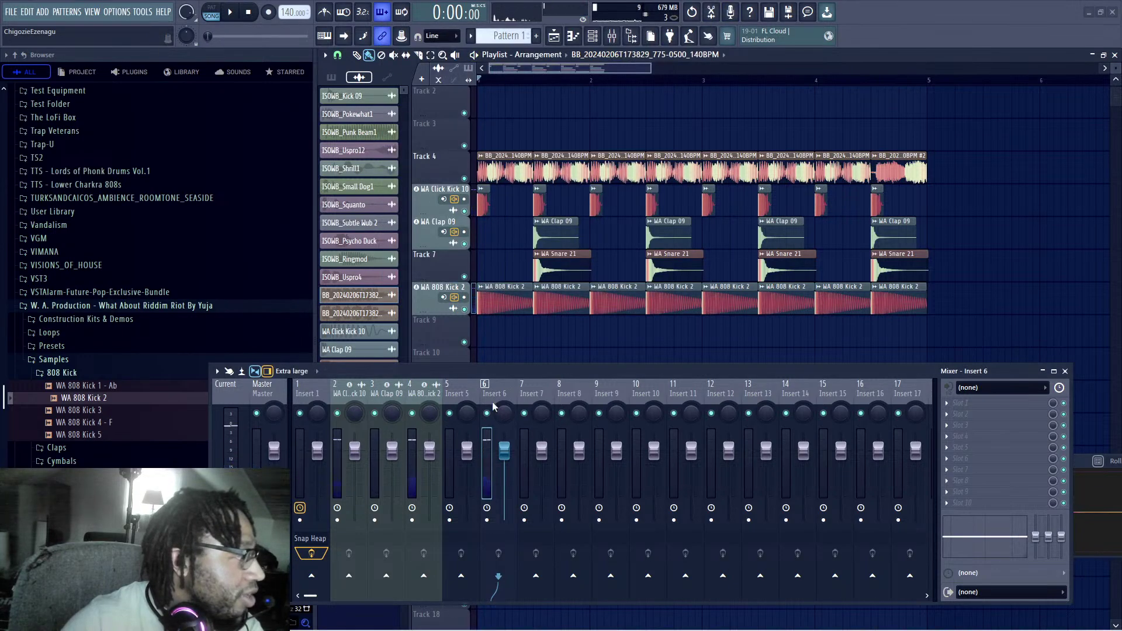
Step: Find Fruity Reeverb 2 in the plugin picker, load it on mixer Insert 6, and listen to the result
left_click(497, 546)
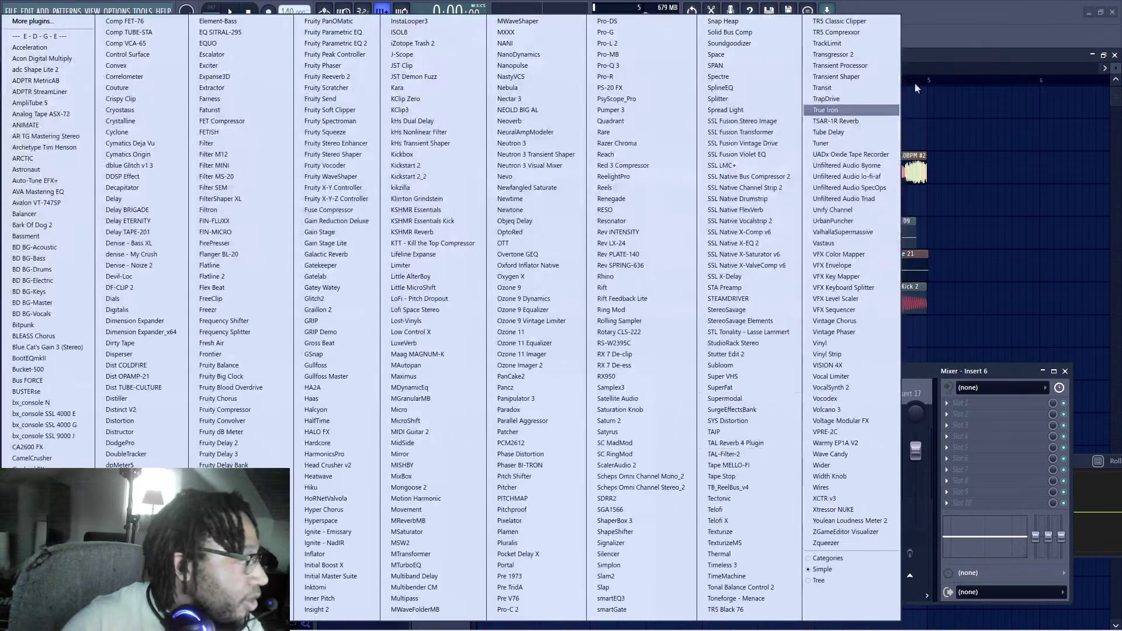
left_click(967, 17)
key("F8")
type("reev")
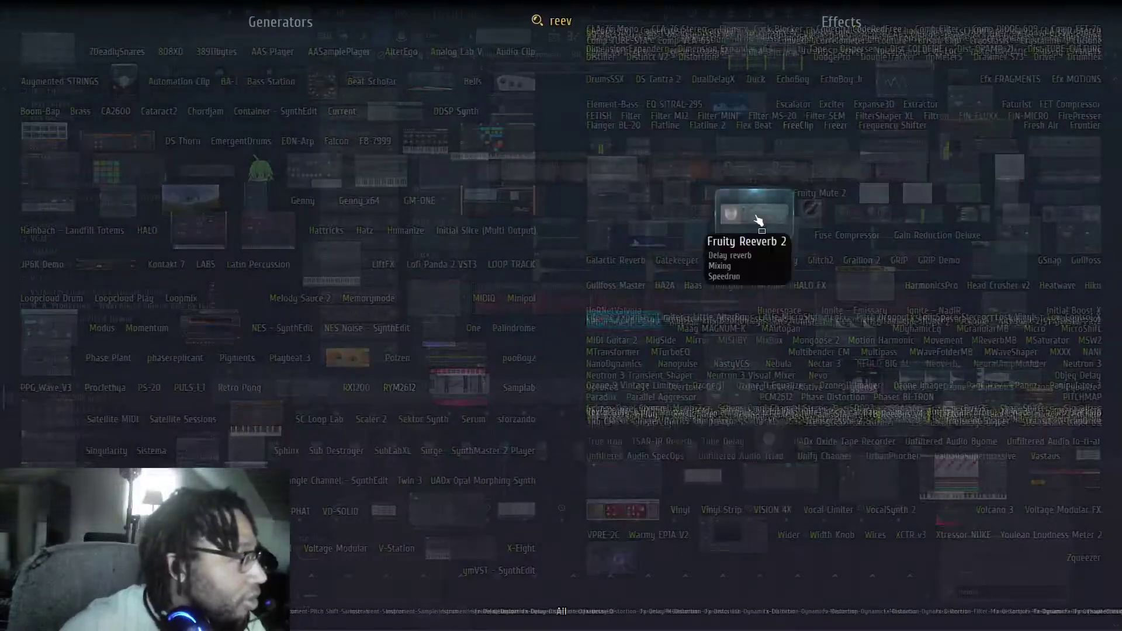
left_click_drag(754, 226, 491, 530)
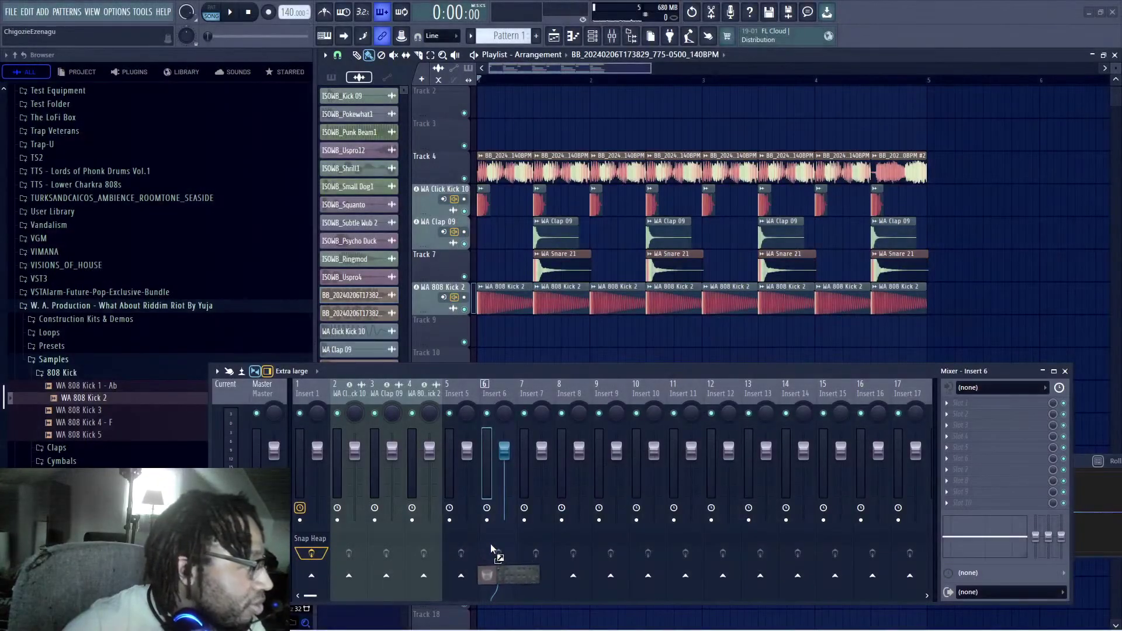
key("space")
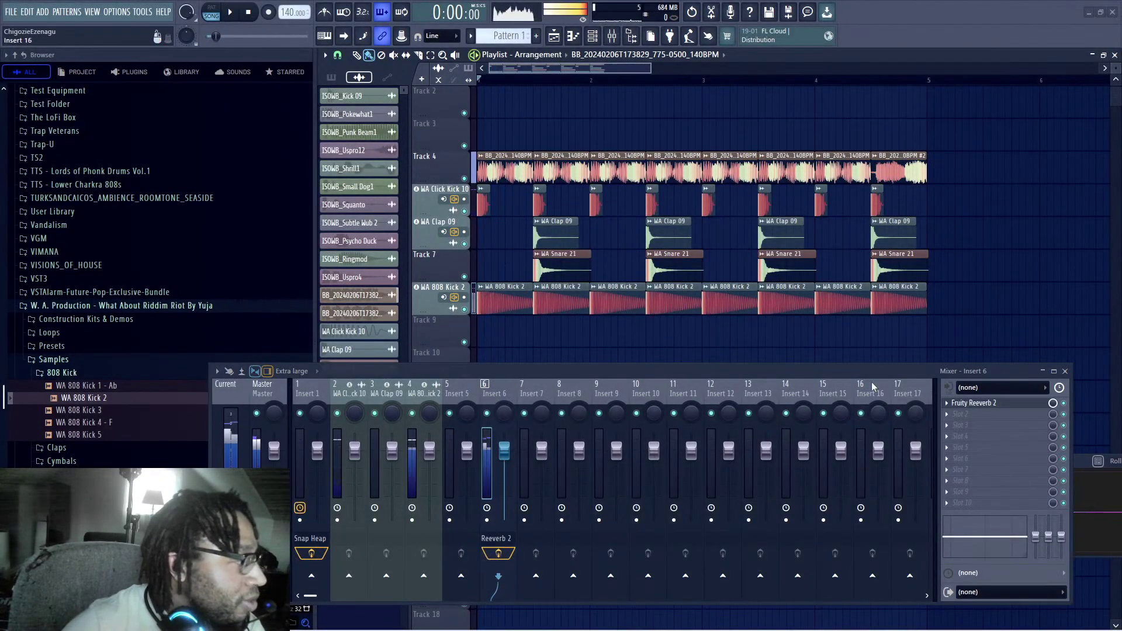
key("space")
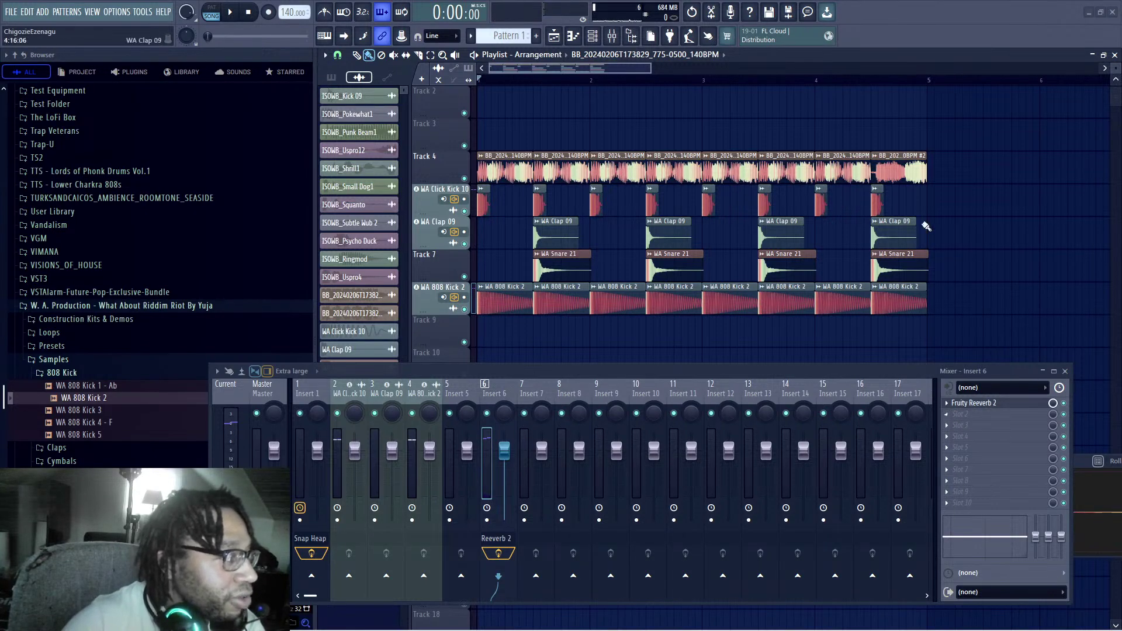
Step: Add Flanger BL-20 to Insert 6, listen to it with its Default preset, and close its window
key("F8")
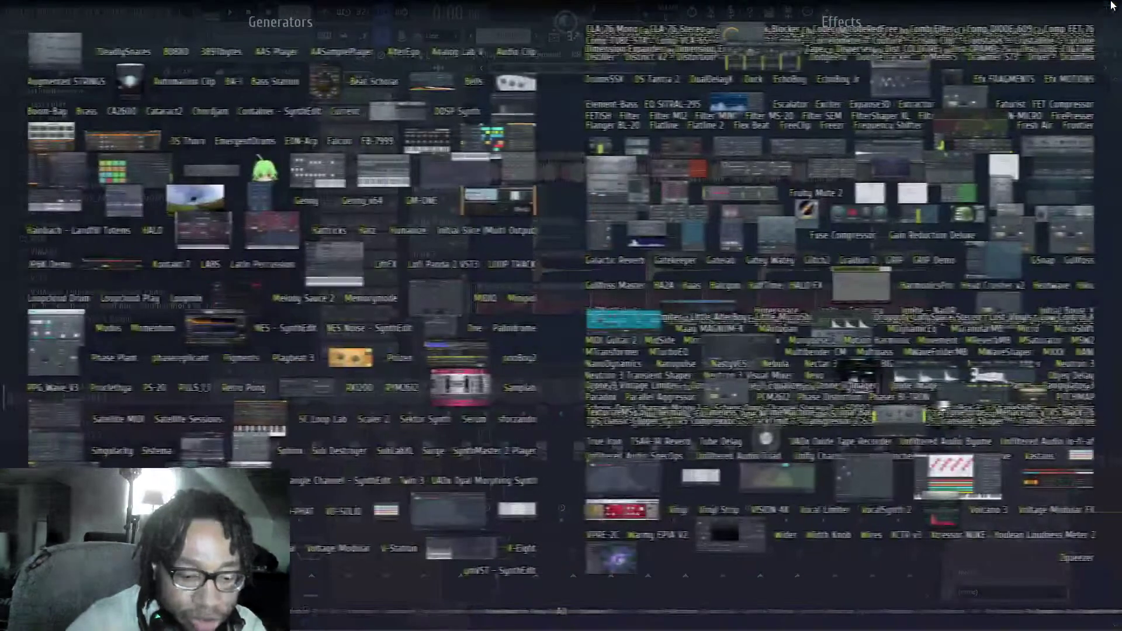
type("flanger")
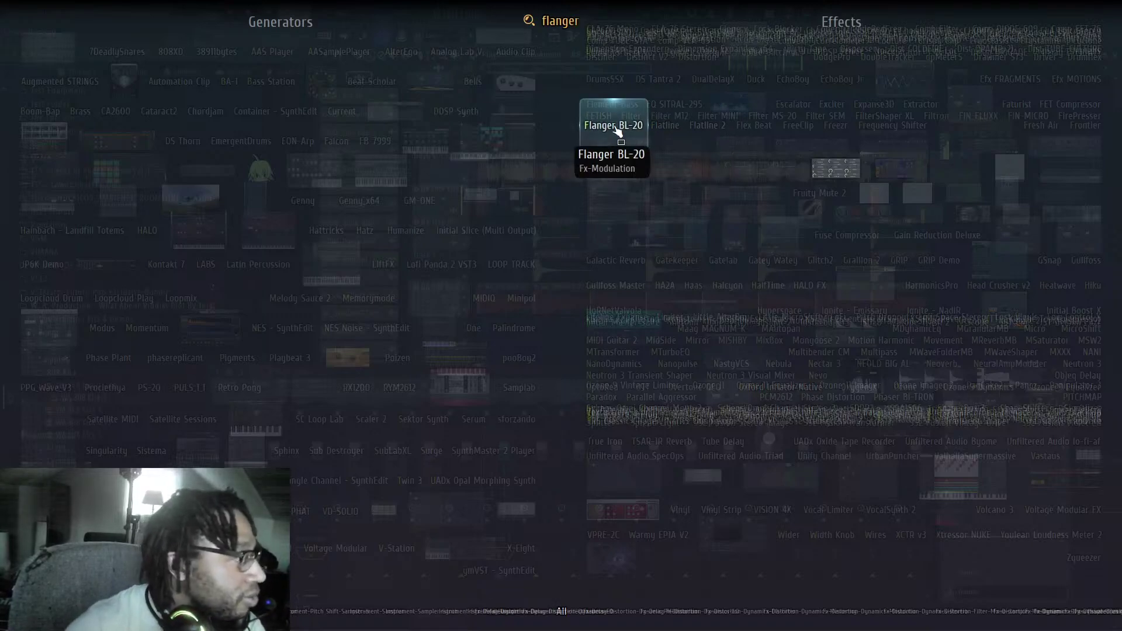
left_click(616, 131)
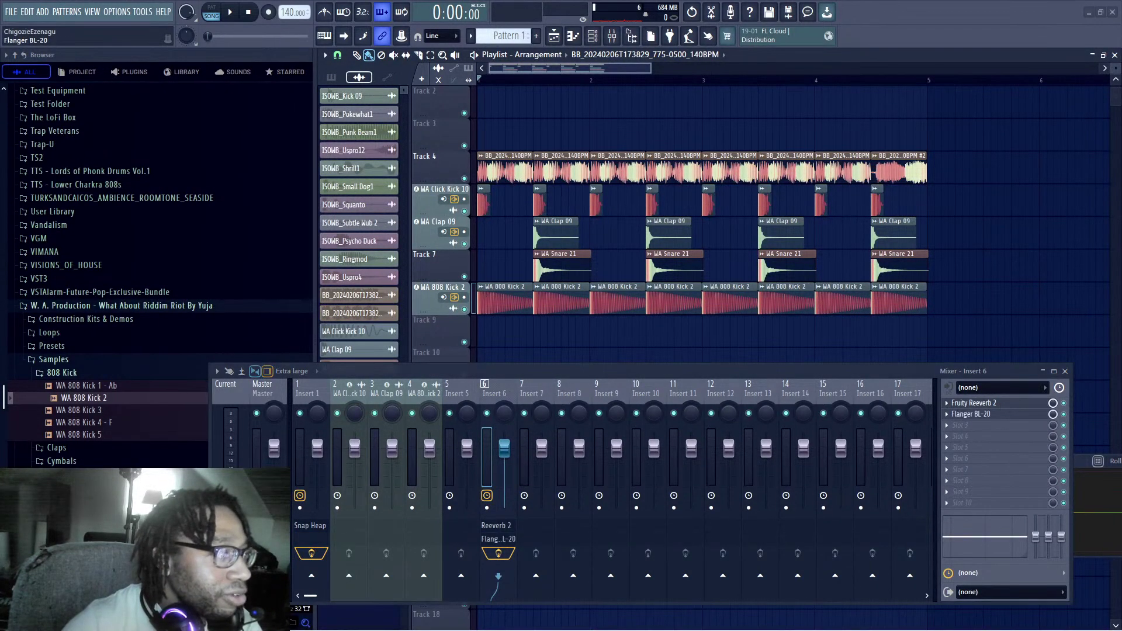
key("space")
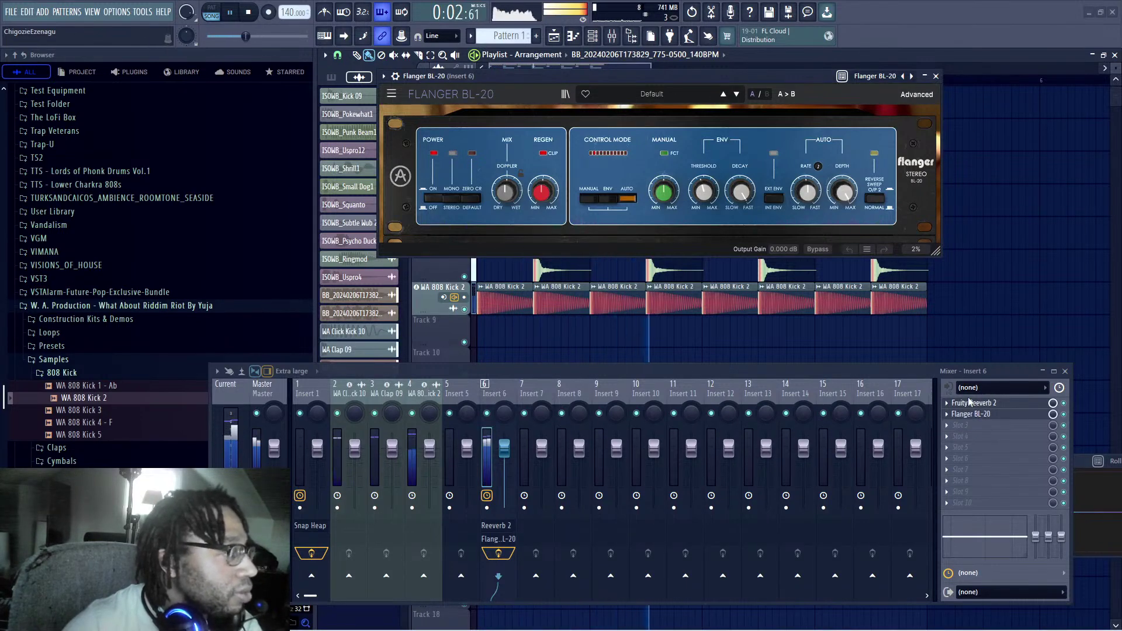
key("space")
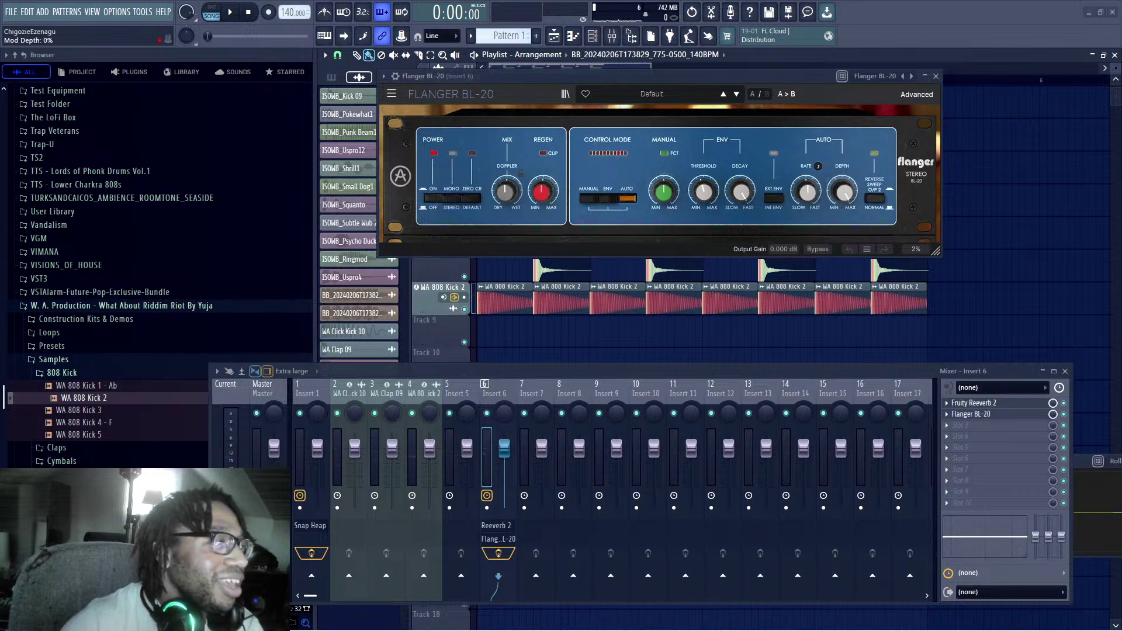
left_click(935, 76)
Step: Move Flanger BL-20 ahead of Fruity Reeverb 2 in Insert 6's effect chain and play the loop
key("space")
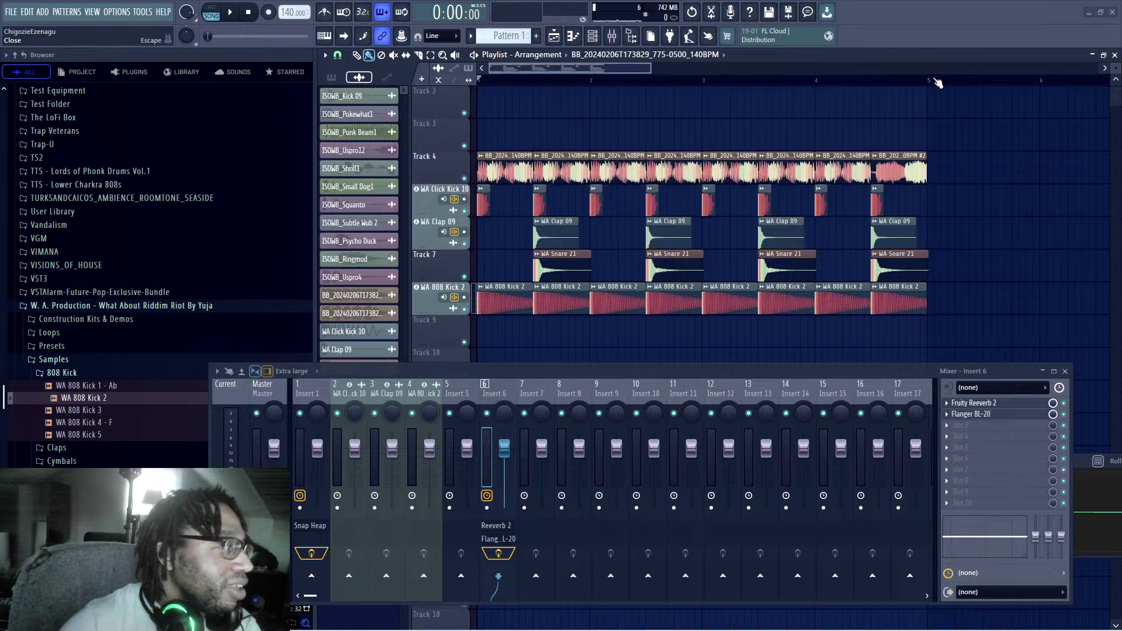
scroll(999, 416, "up", 1)
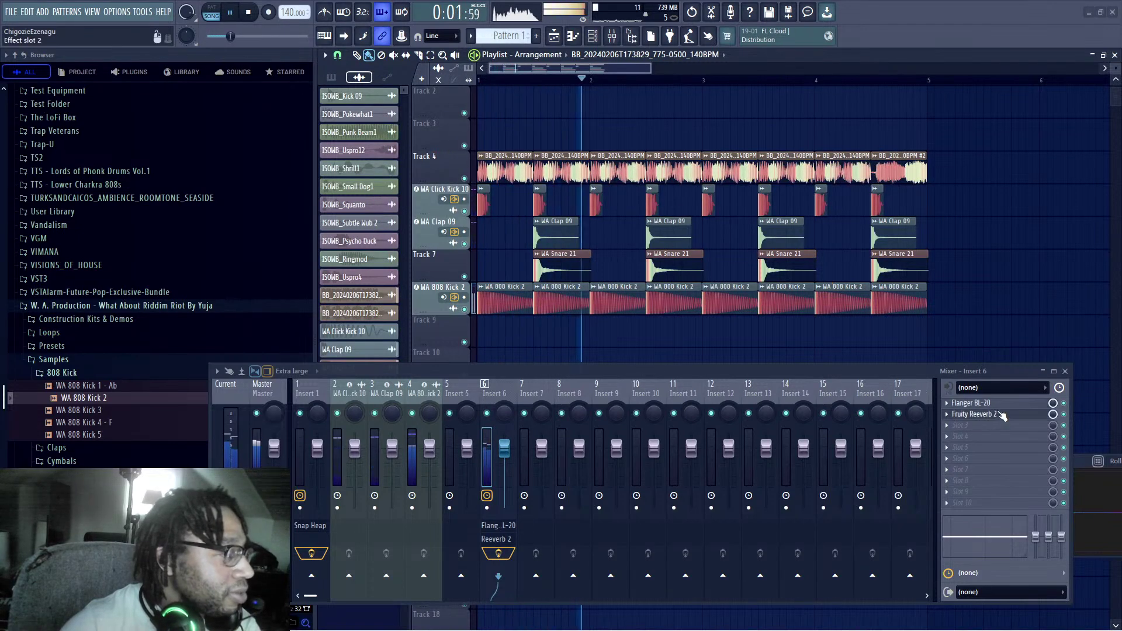
left_click(894, 17)
key("space")
key("space")
Step: Send the WA Clap 09 mixer track to Insert 6 and listen to the loop through its effects
left_click(393, 398)
key("space")
key("space")
left_click(498, 575)
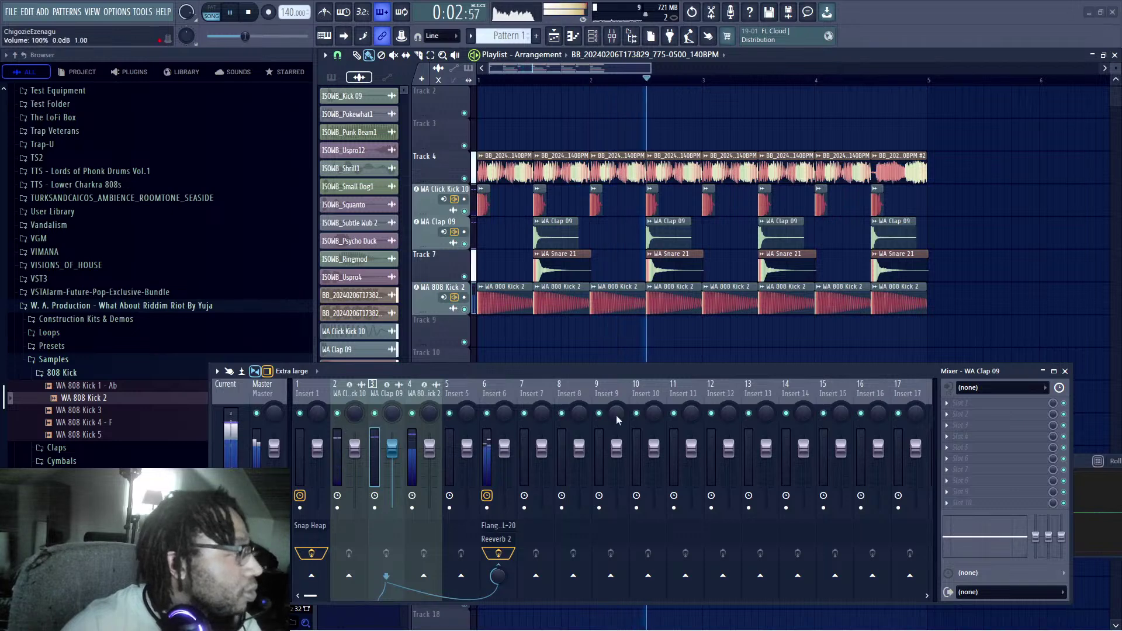
left_click(485, 392)
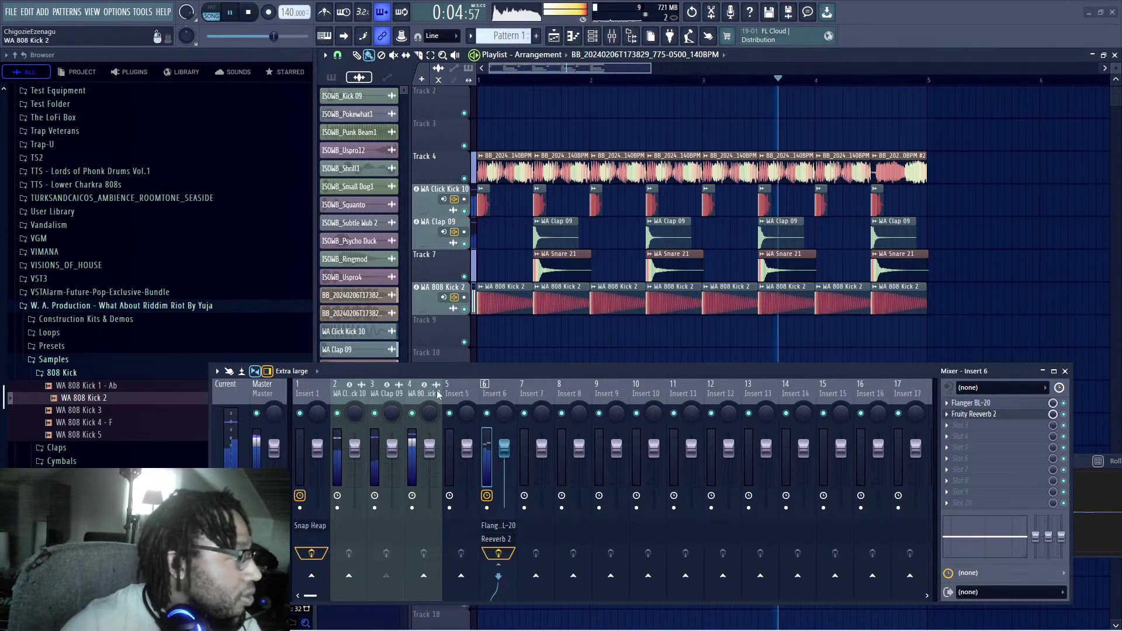
key("space")
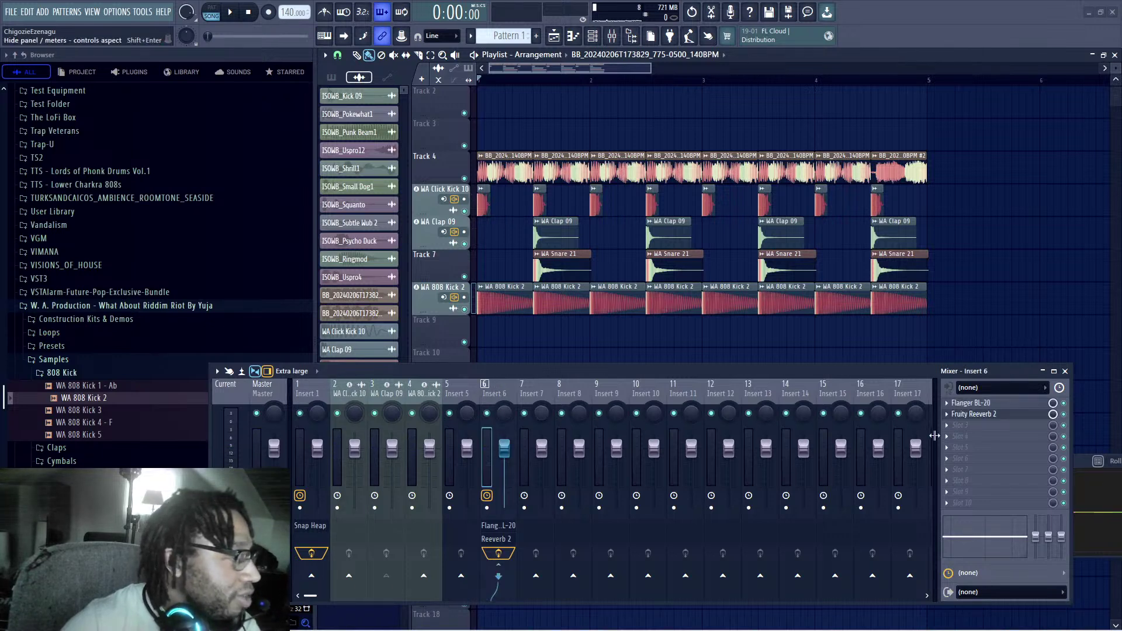
left_click(947, 413)
key("Escape")
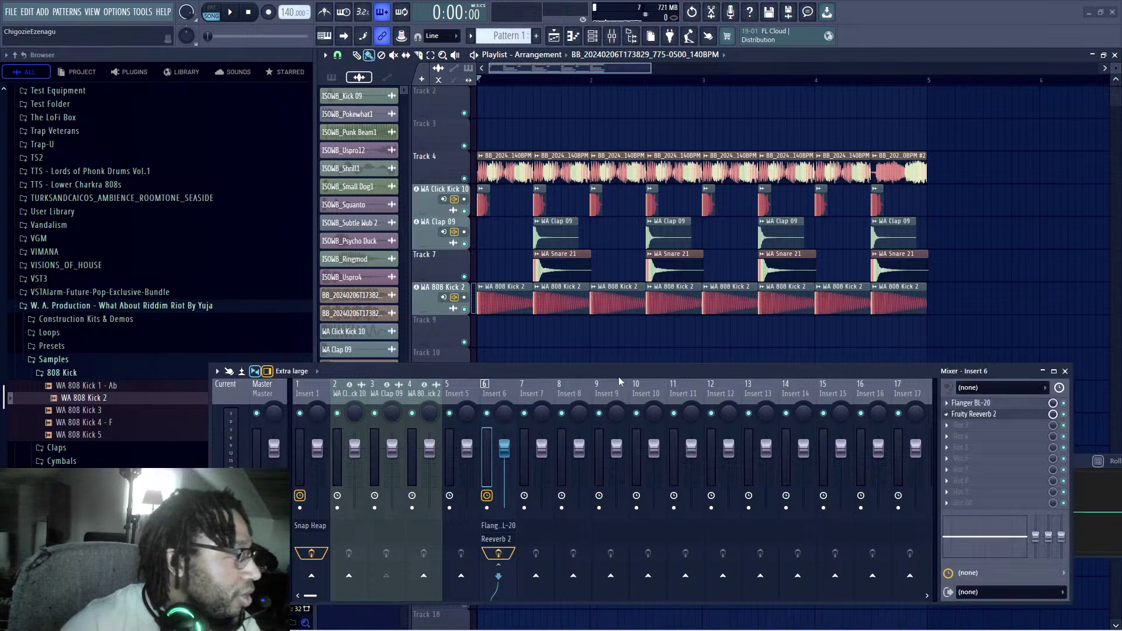
Step: Play the loop, inspect the first Track 4 clip's channel settings, and close them with playback stopped
key("space")
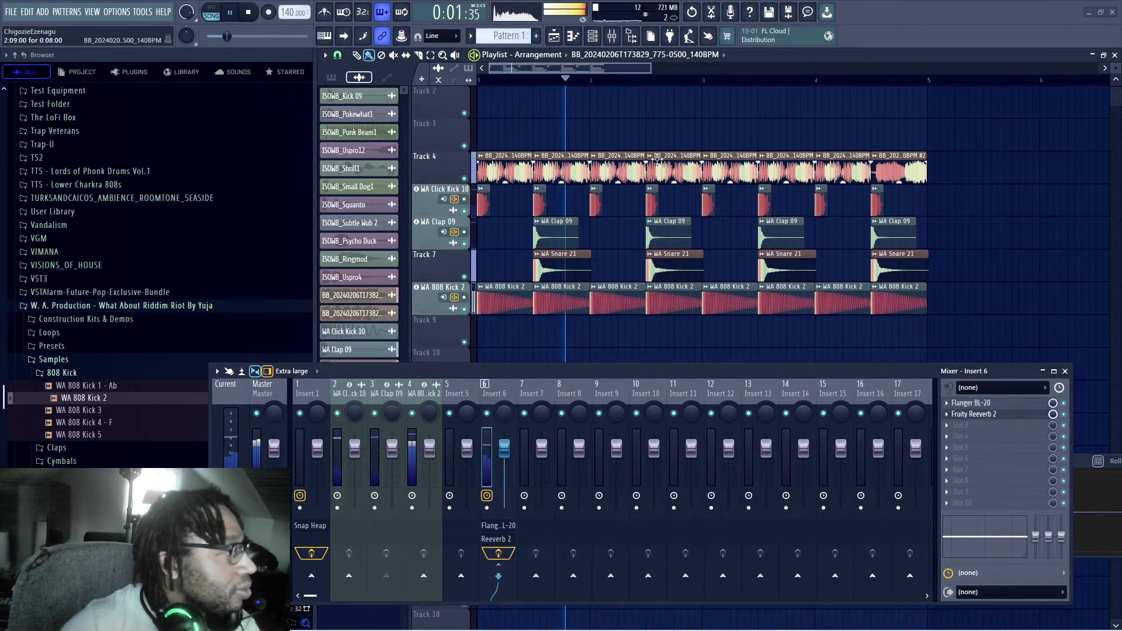
double_click(533, 161)
key("space")
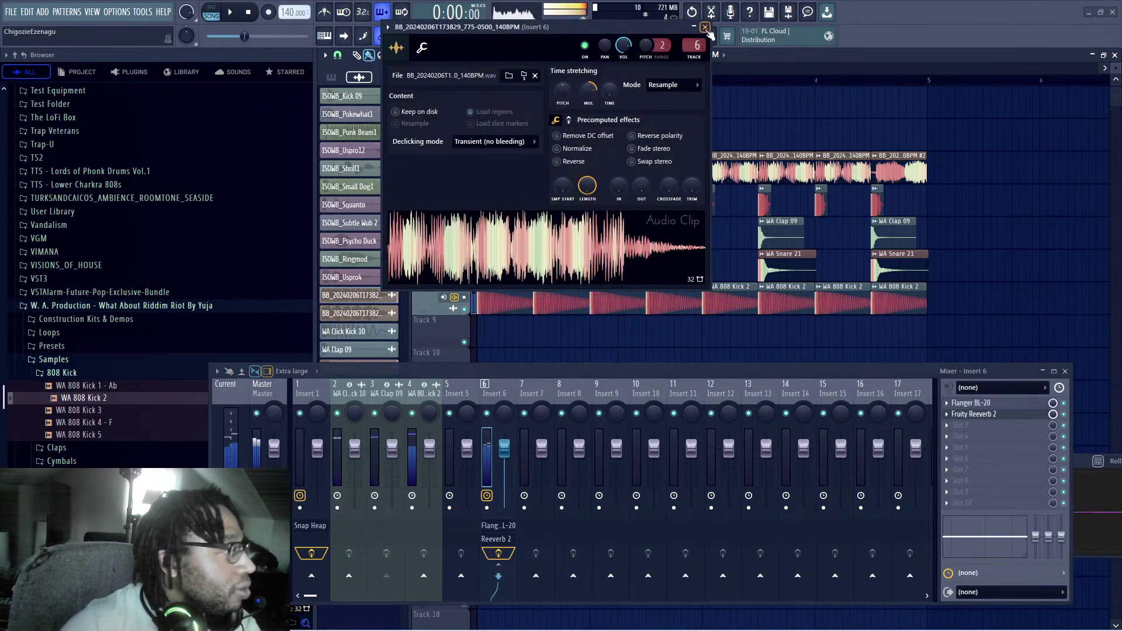
left_click(704, 27)
Step: Make the Track 4 clip at bar 3 unique and replace the next two clips with copies of it while the loop plays
right_click(706, 160)
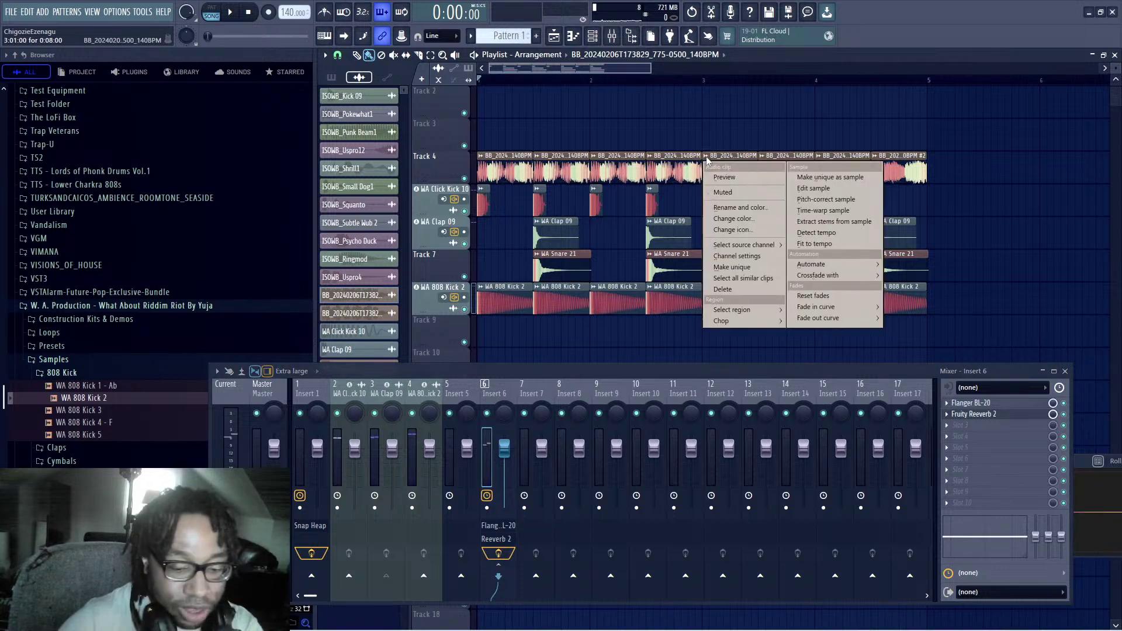
left_click(732, 267)
right_click(800, 176)
right_click(830, 176)
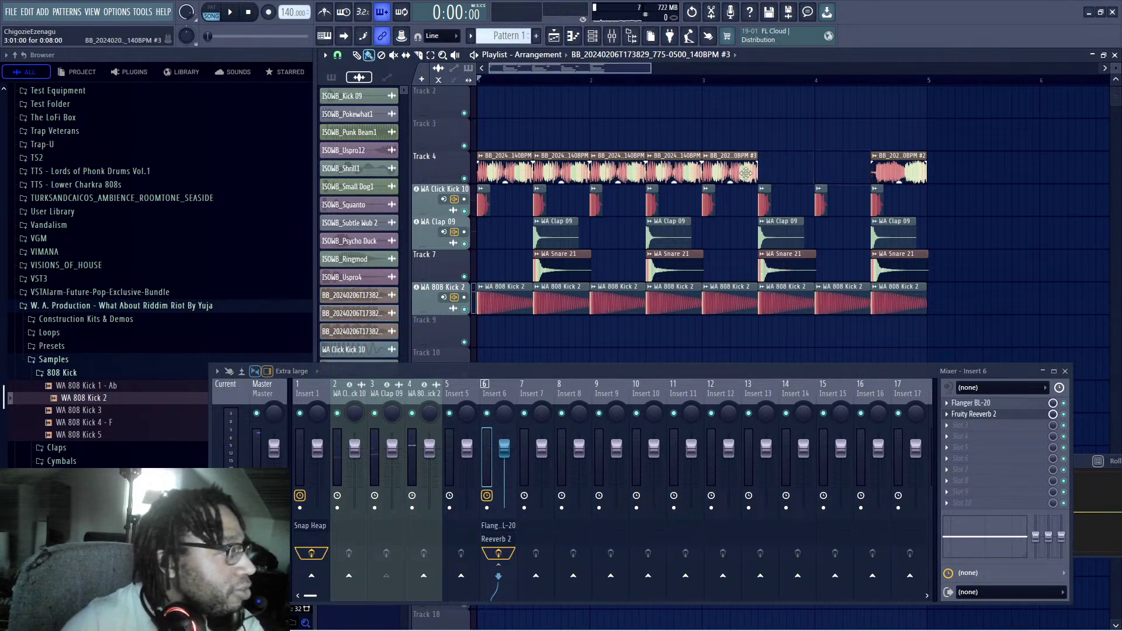
key("space")
left_click(762, 169)
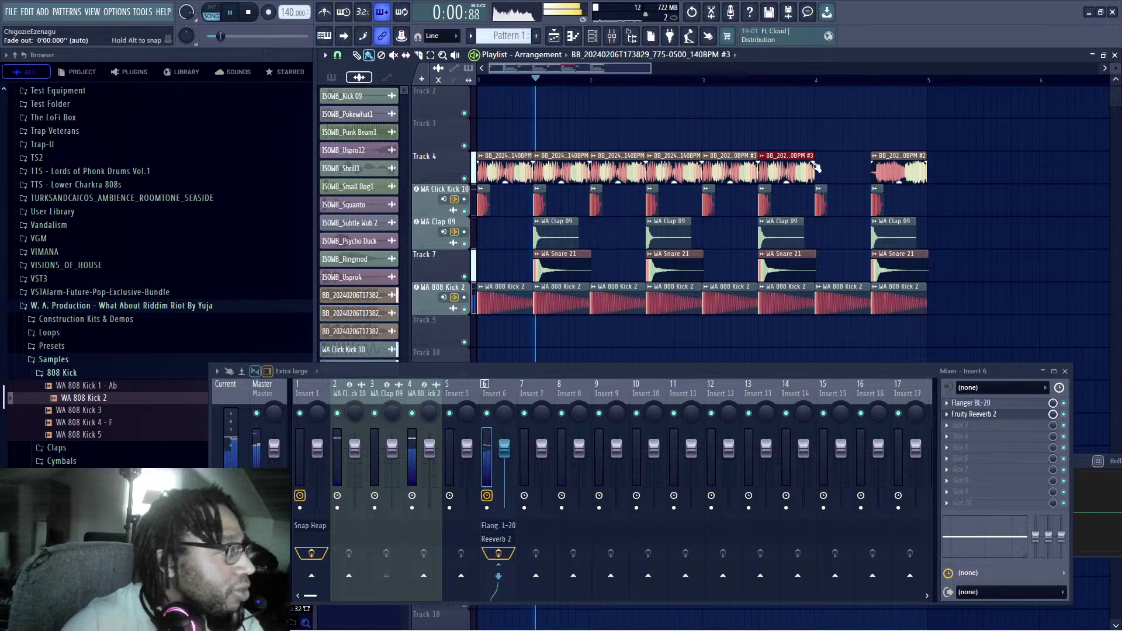
left_click(818, 169)
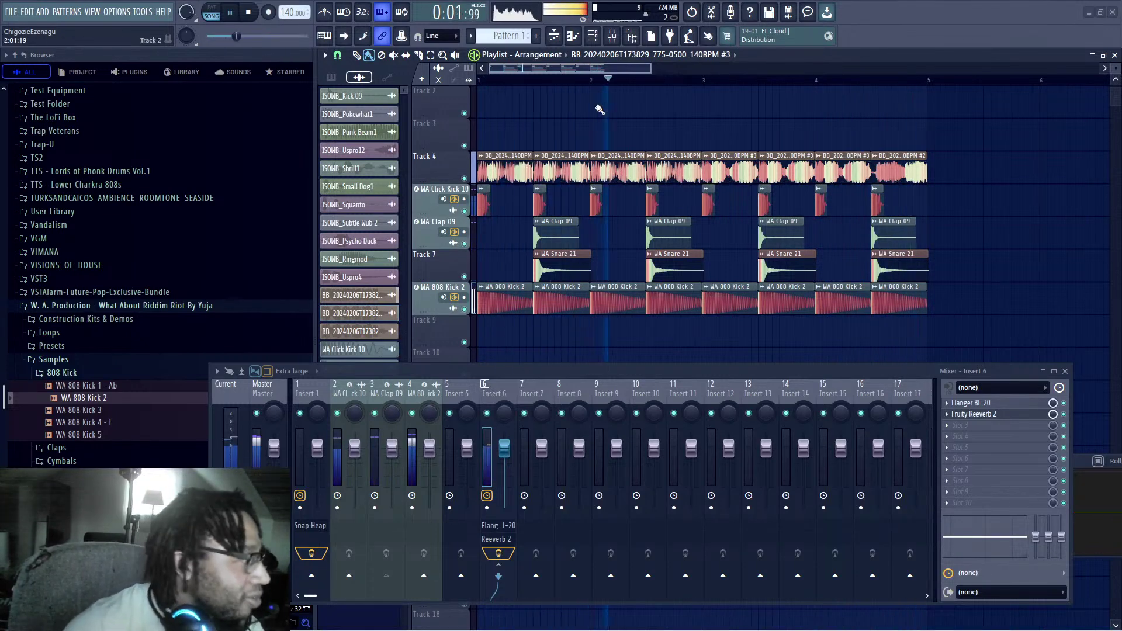
Step: Check the time-stretch settings of the original resampled clip early in Track 4, close its window, and stop playback
double_click(615, 169)
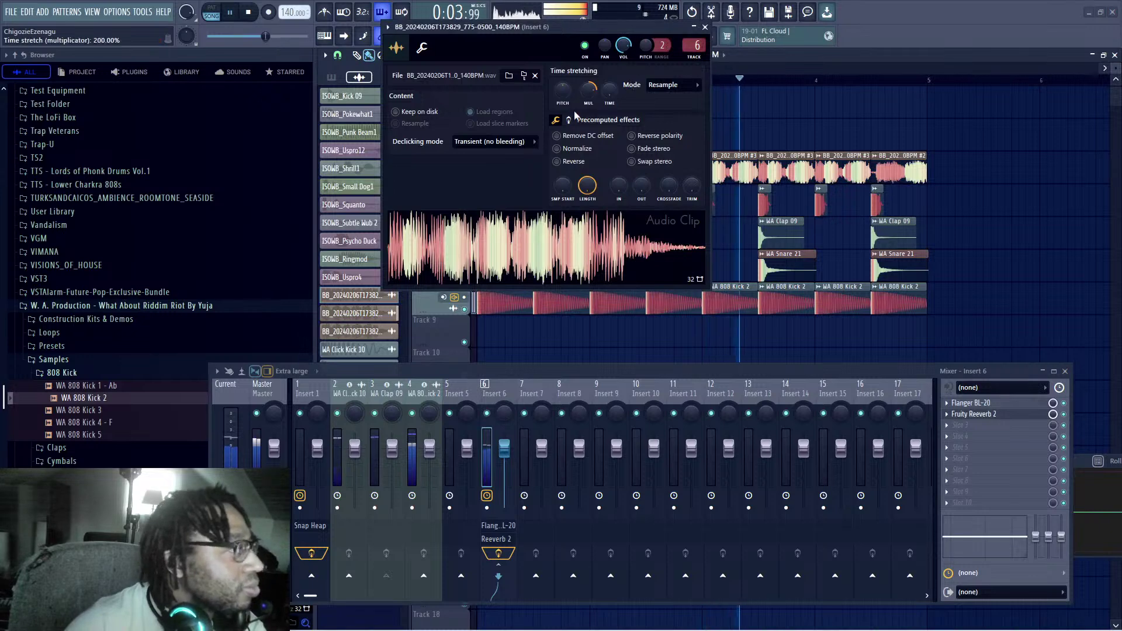
key("Escape")
key("space")
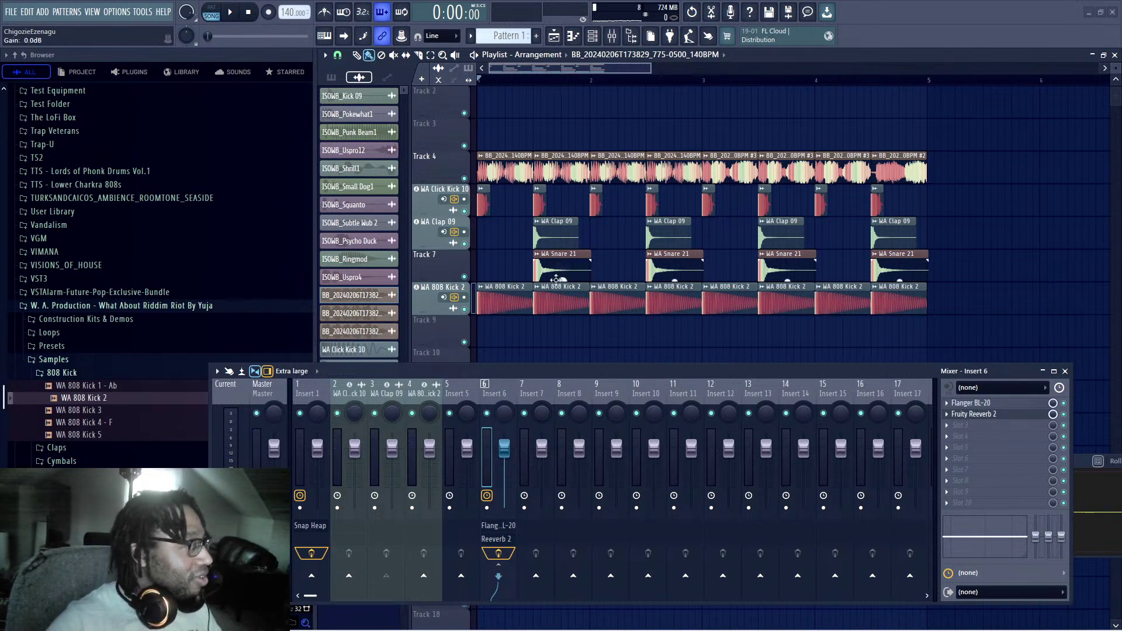
Step: Select mixer Insert 1 and move the mixer aside to uncover more of the sample browser
left_click(310, 409)
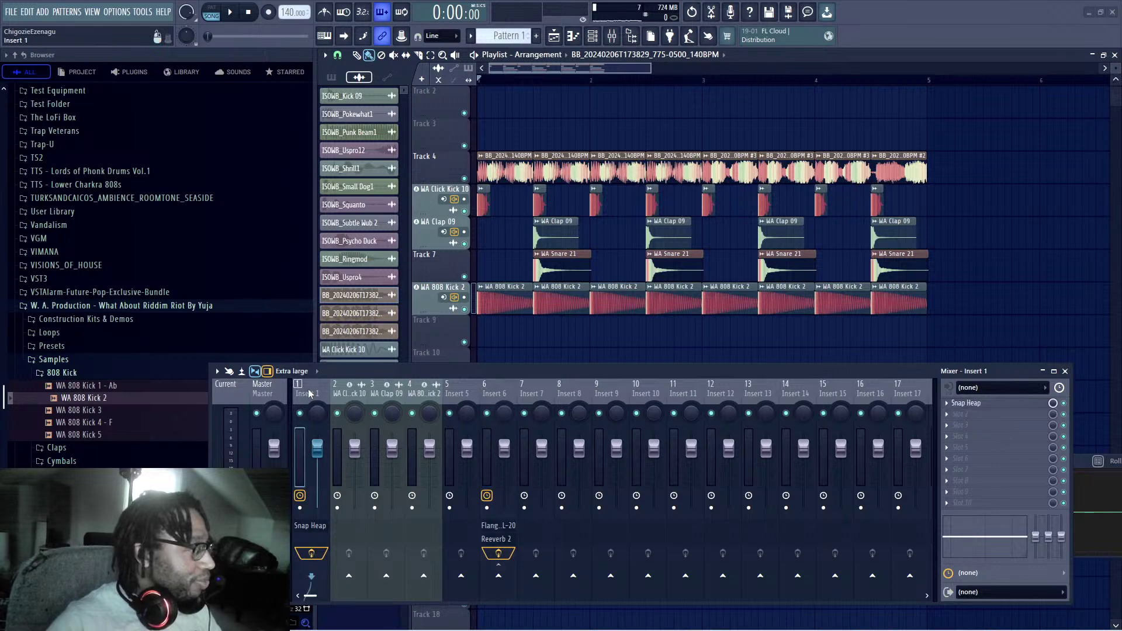
scroll(160, 244, "up", 10)
scroll(199, 316, "up", 15)
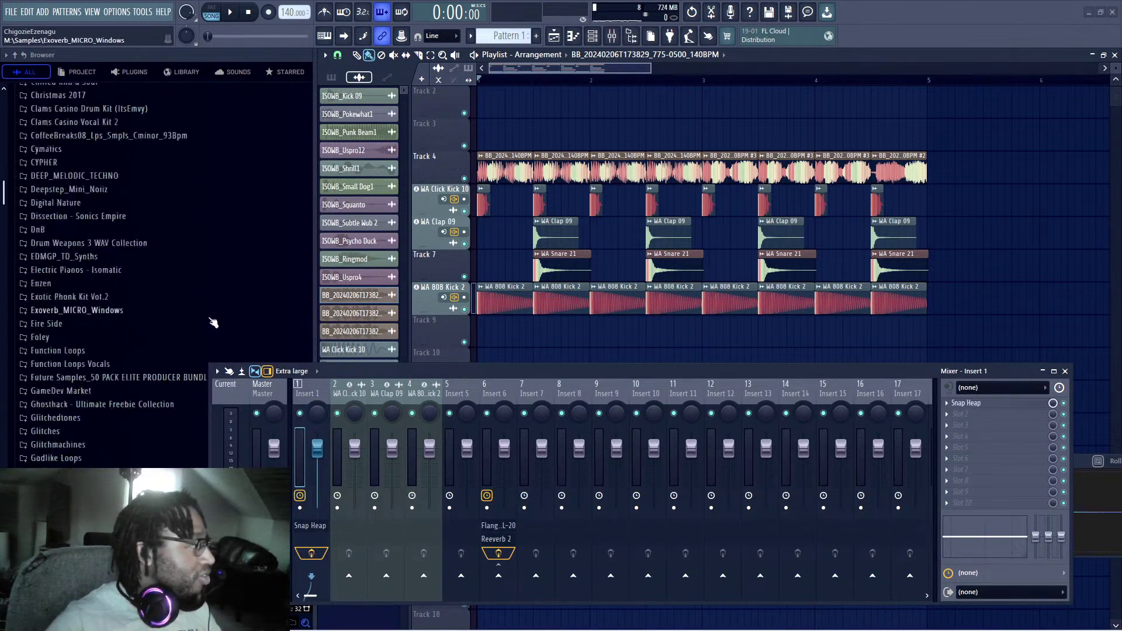
scroll(147, 347, "down", 15)
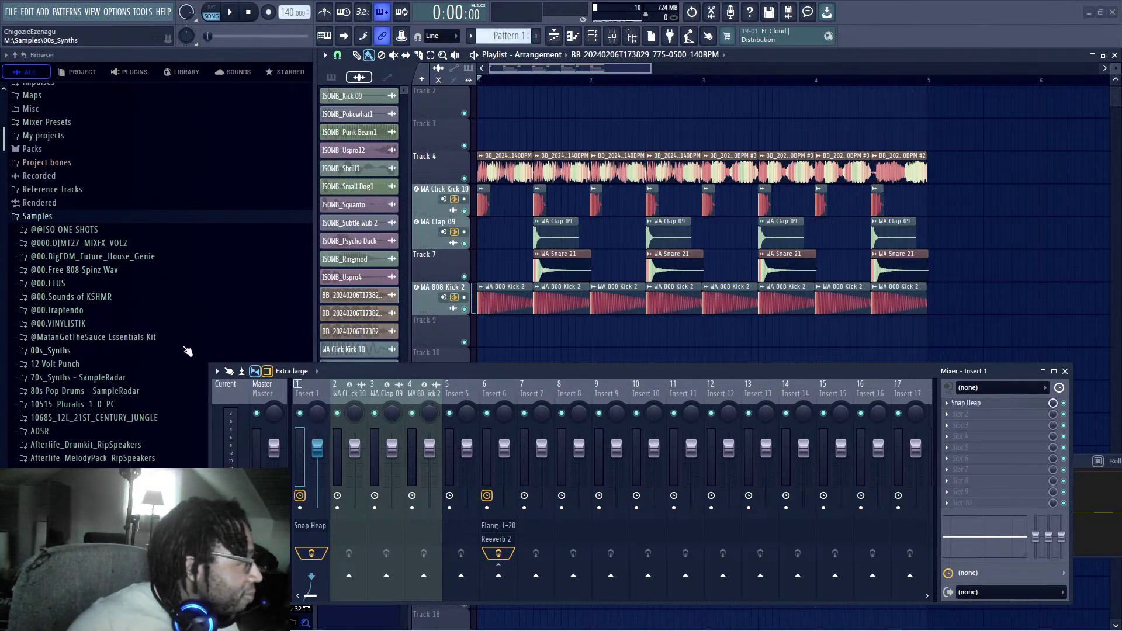
left_click_drag(347, 372, 411, 380)
scroll(211, 286, "down", 4)
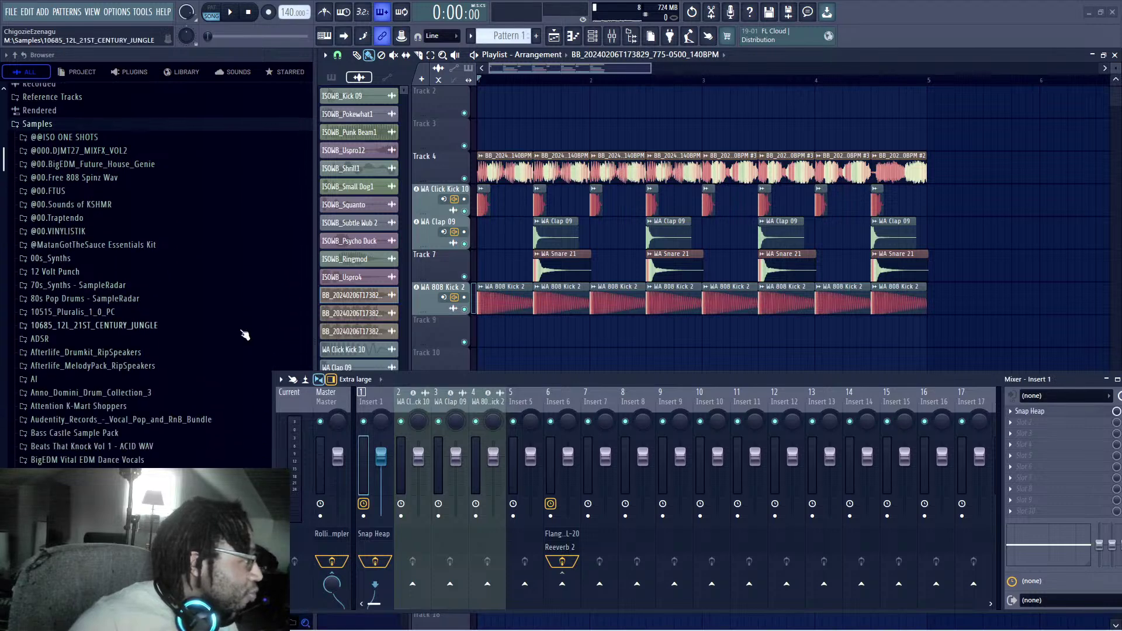
scroll(169, 250, "up", 5)
left_click(64, 155)
left_click(94, 210)
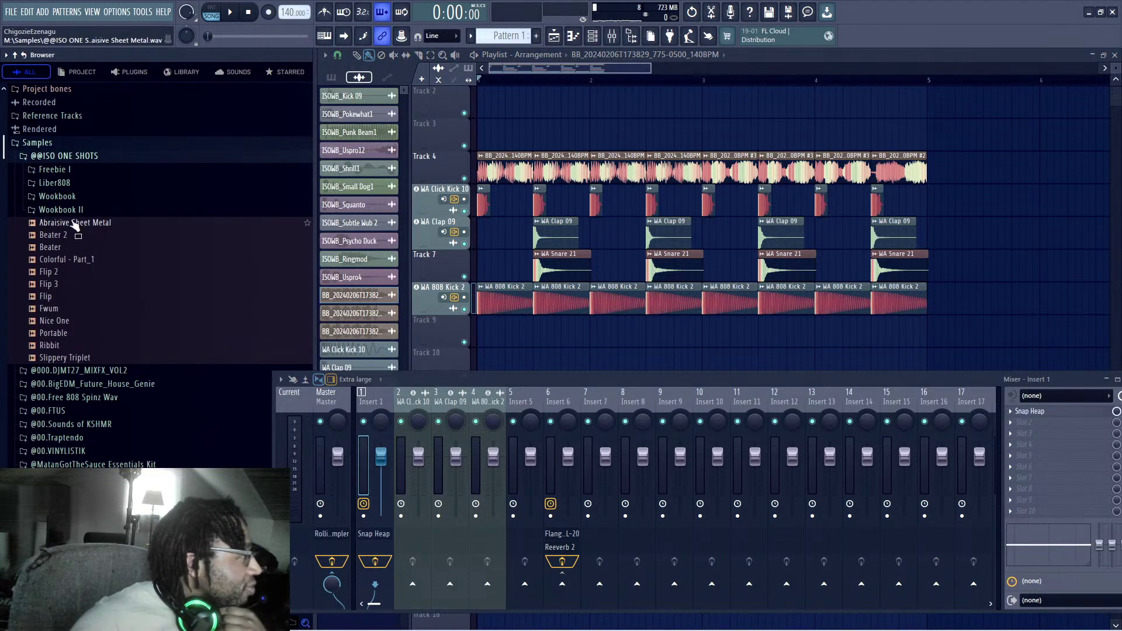
left_click(57, 196)
Step: Audition Wookbook one-shots, including ISOWB_Bubbly2, ISOWB_Bubbly1 and ISOWB_Colossal 1
left_click(140, 338)
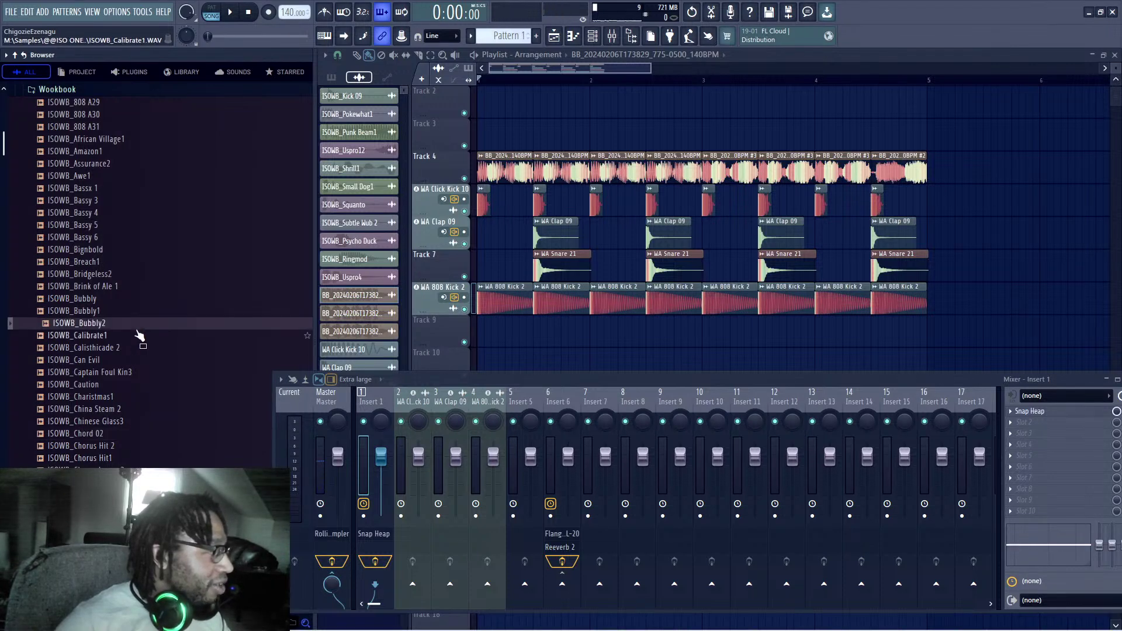
left_click(136, 314)
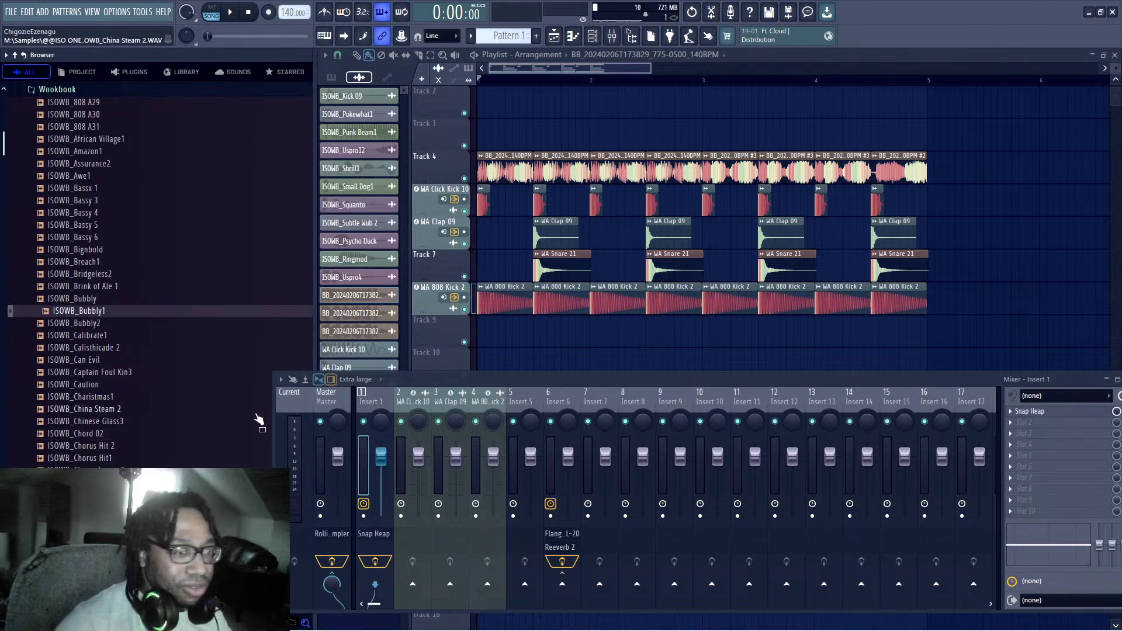
scroll(257, 418, "down", 4)
left_click(209, 426)
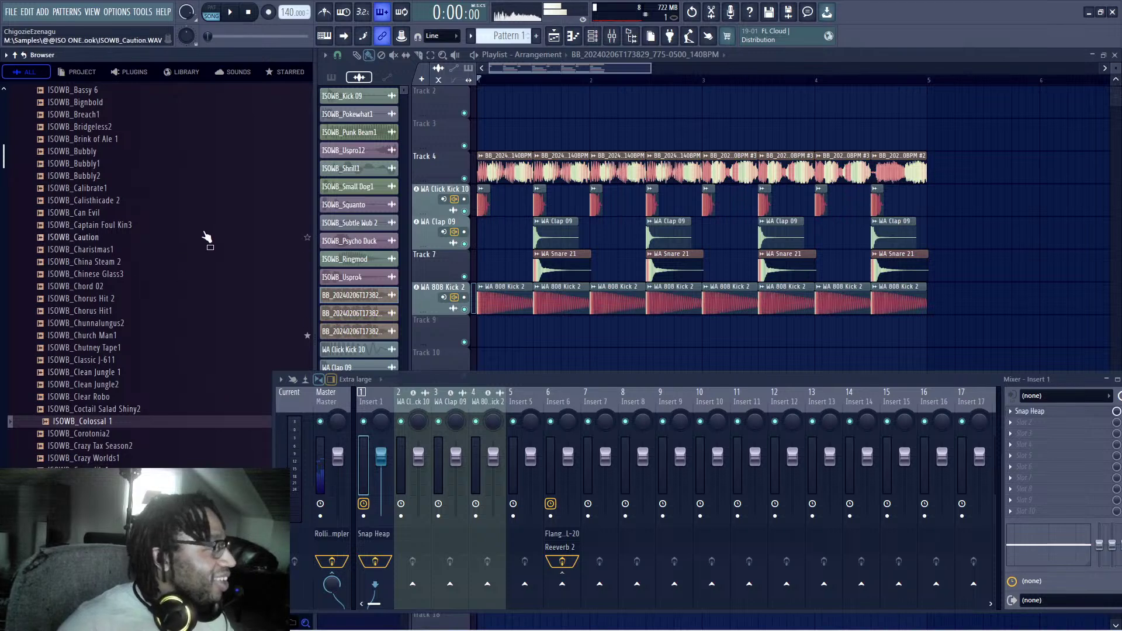